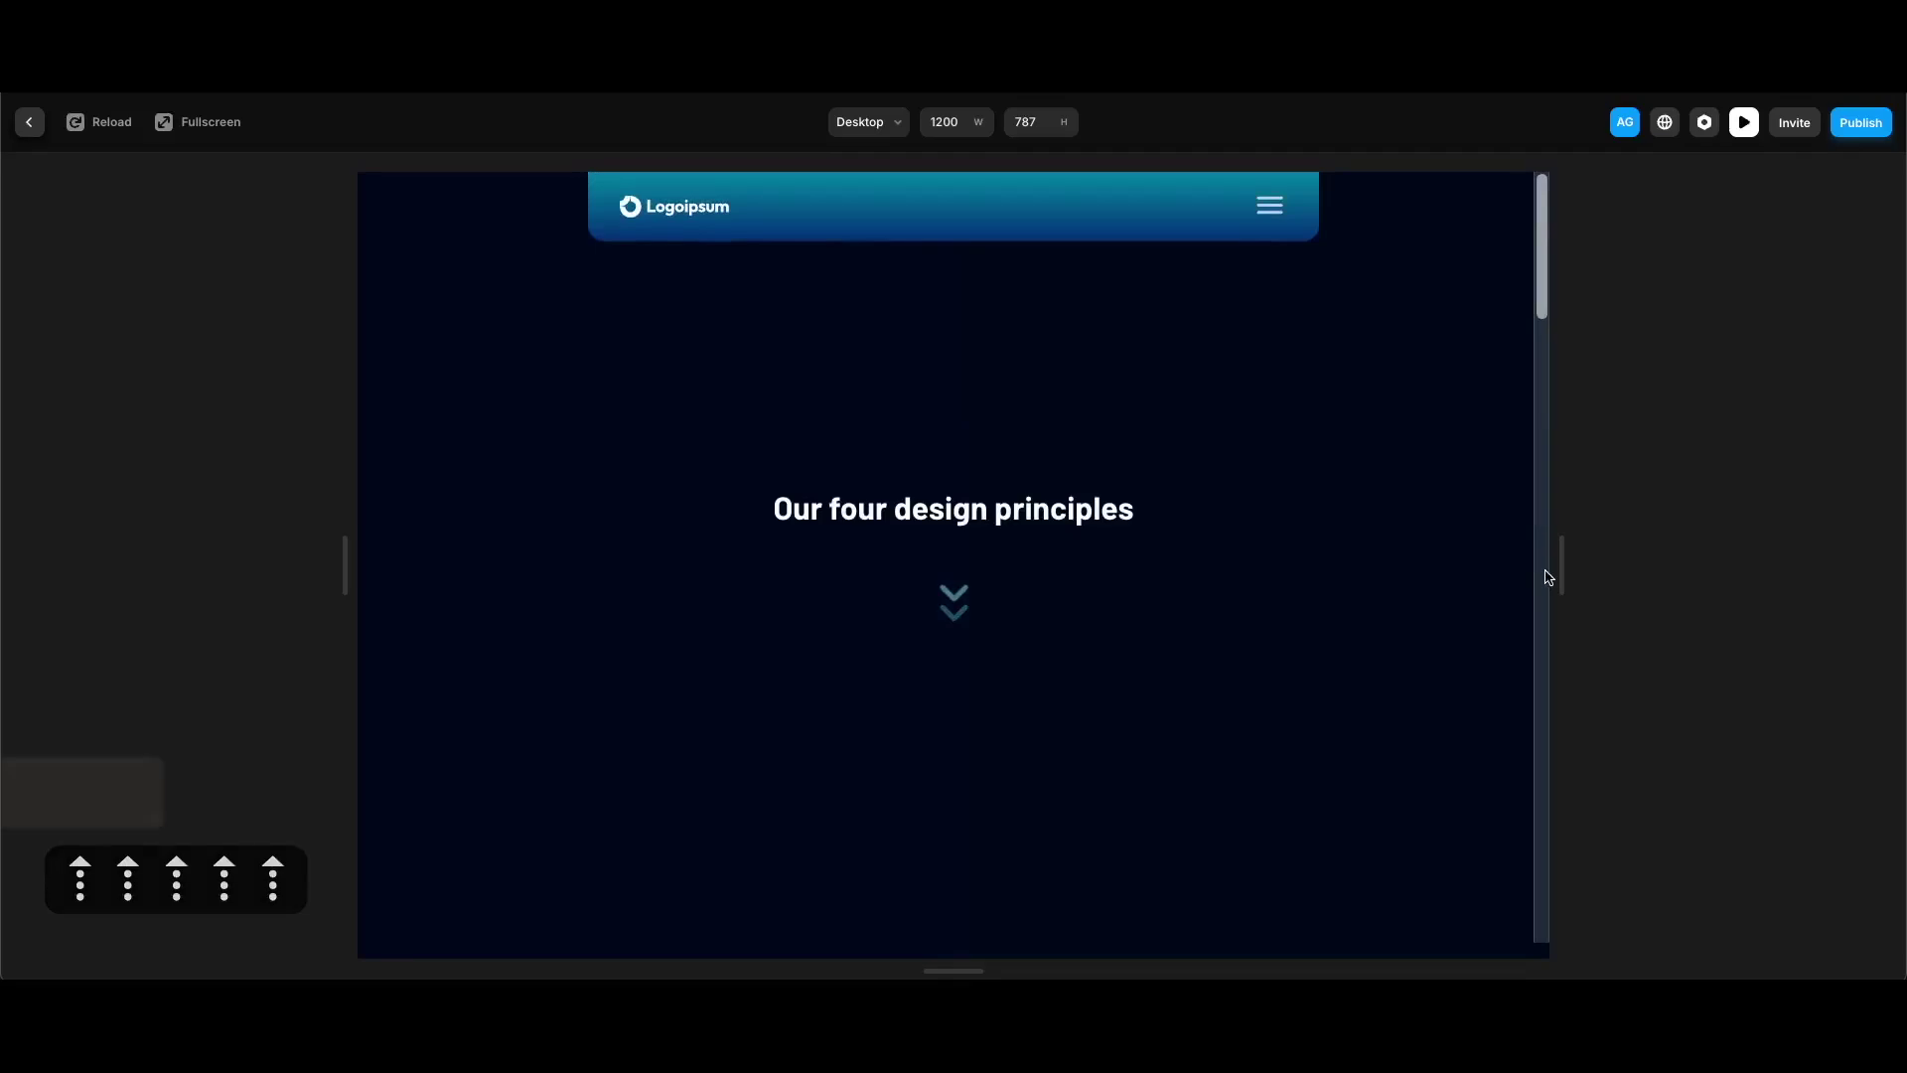
Scroll the preview down through all four principle cards and back up, then close it
scroll(1548, 576, down, 4)
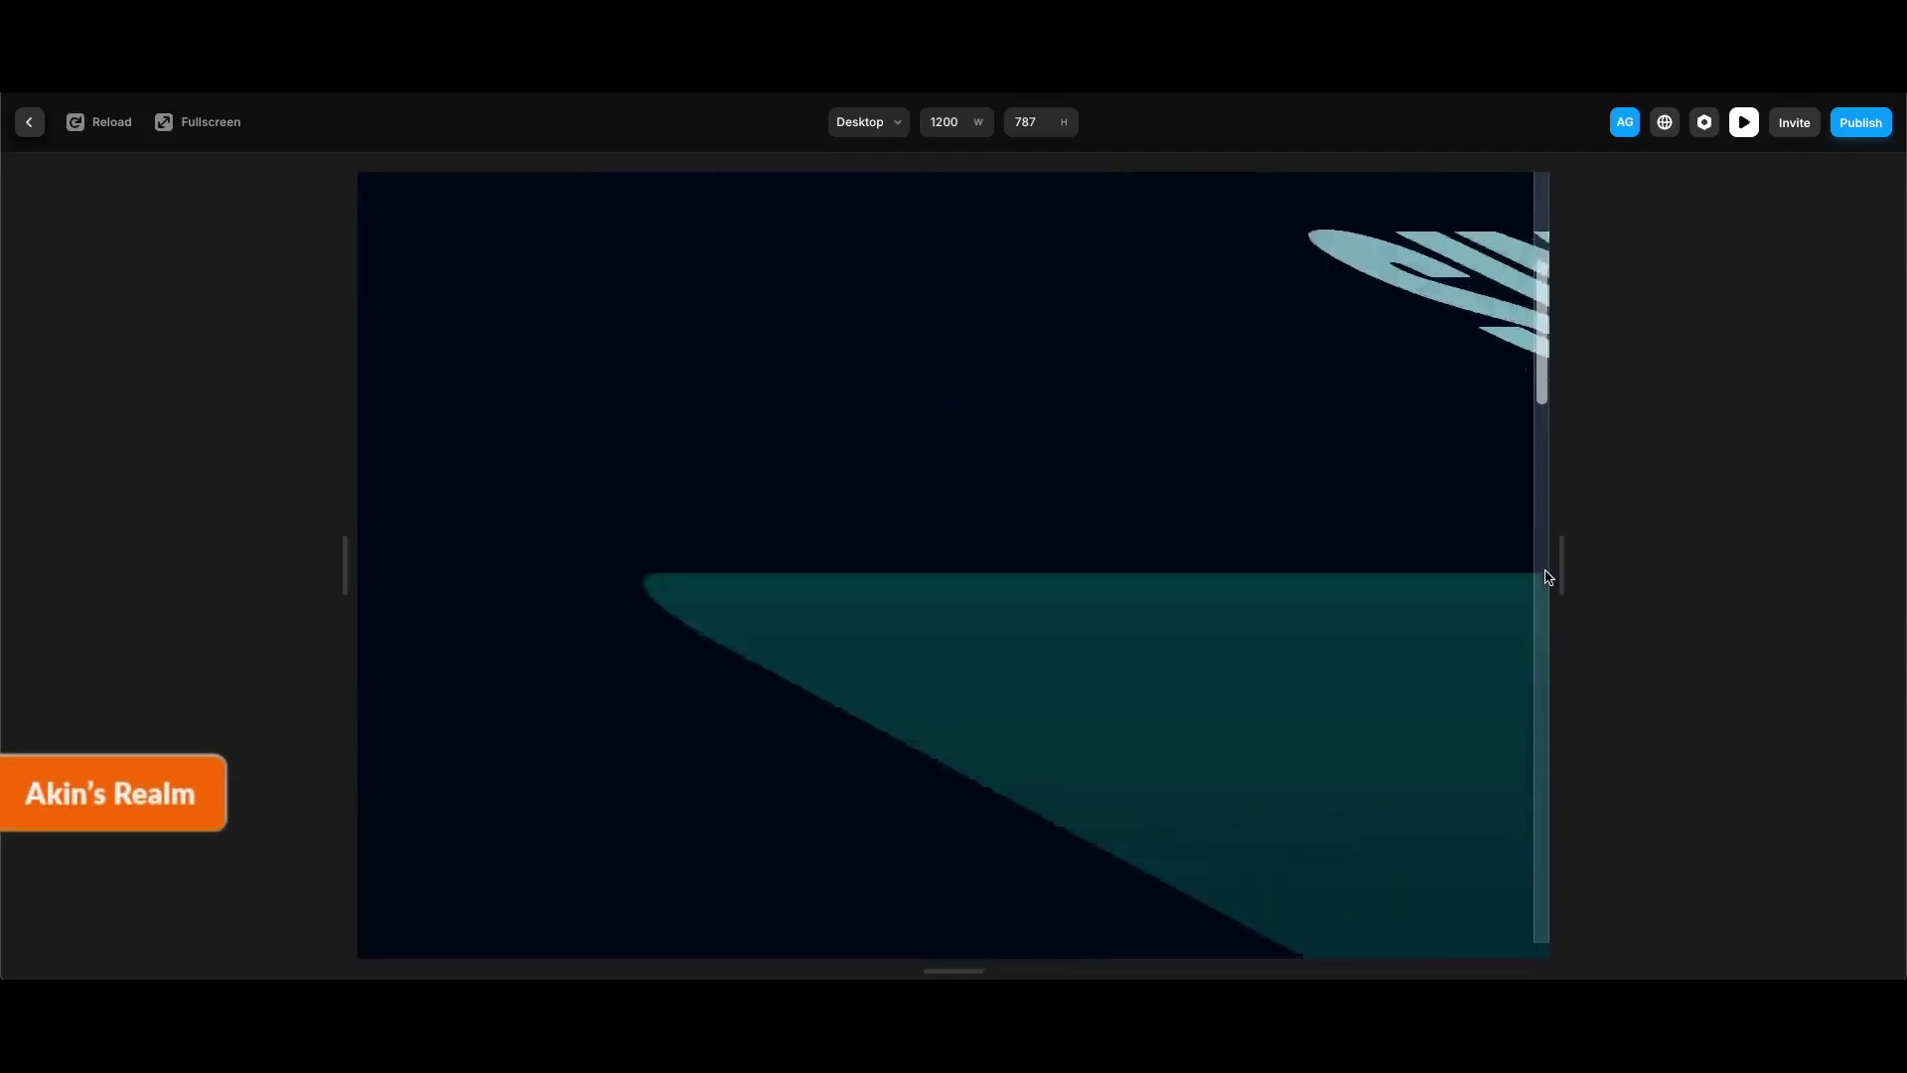
scroll(1548, 576, down, 5)
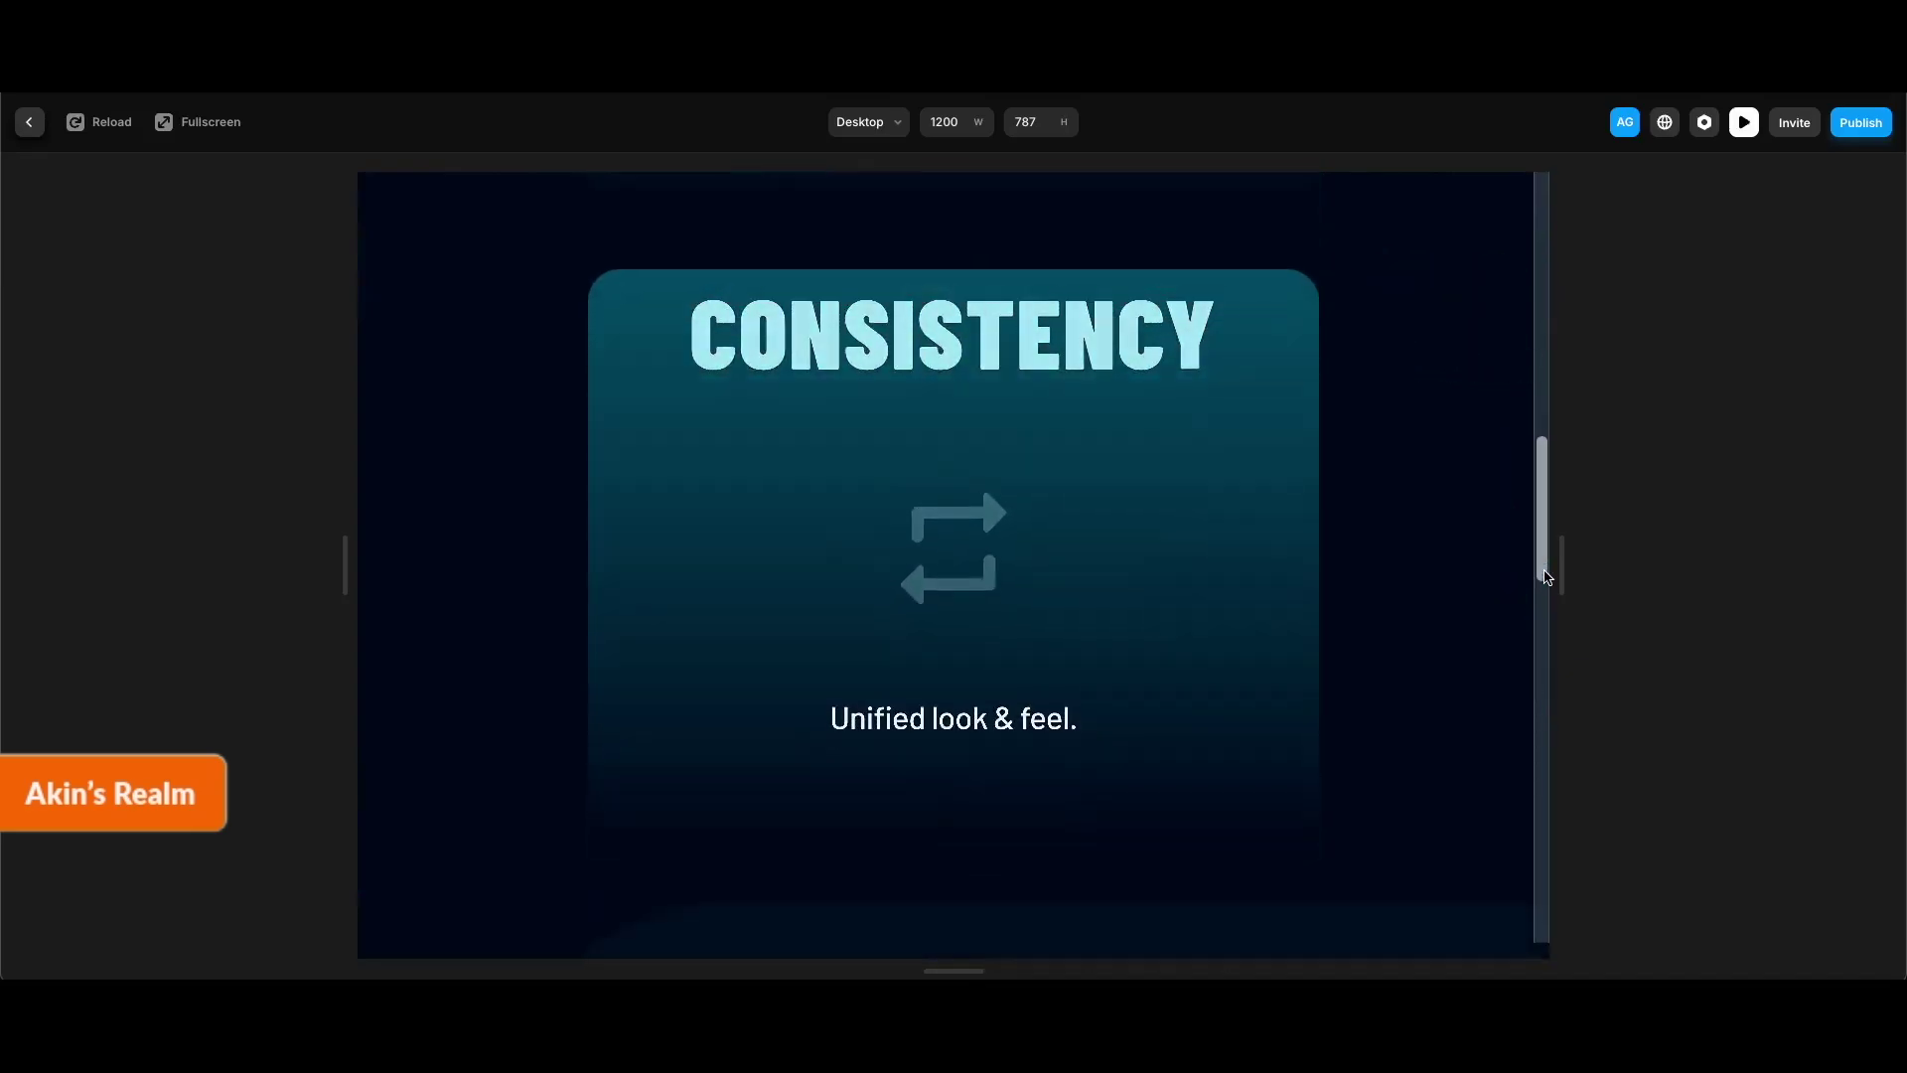
scroll(1548, 576, down, 5)
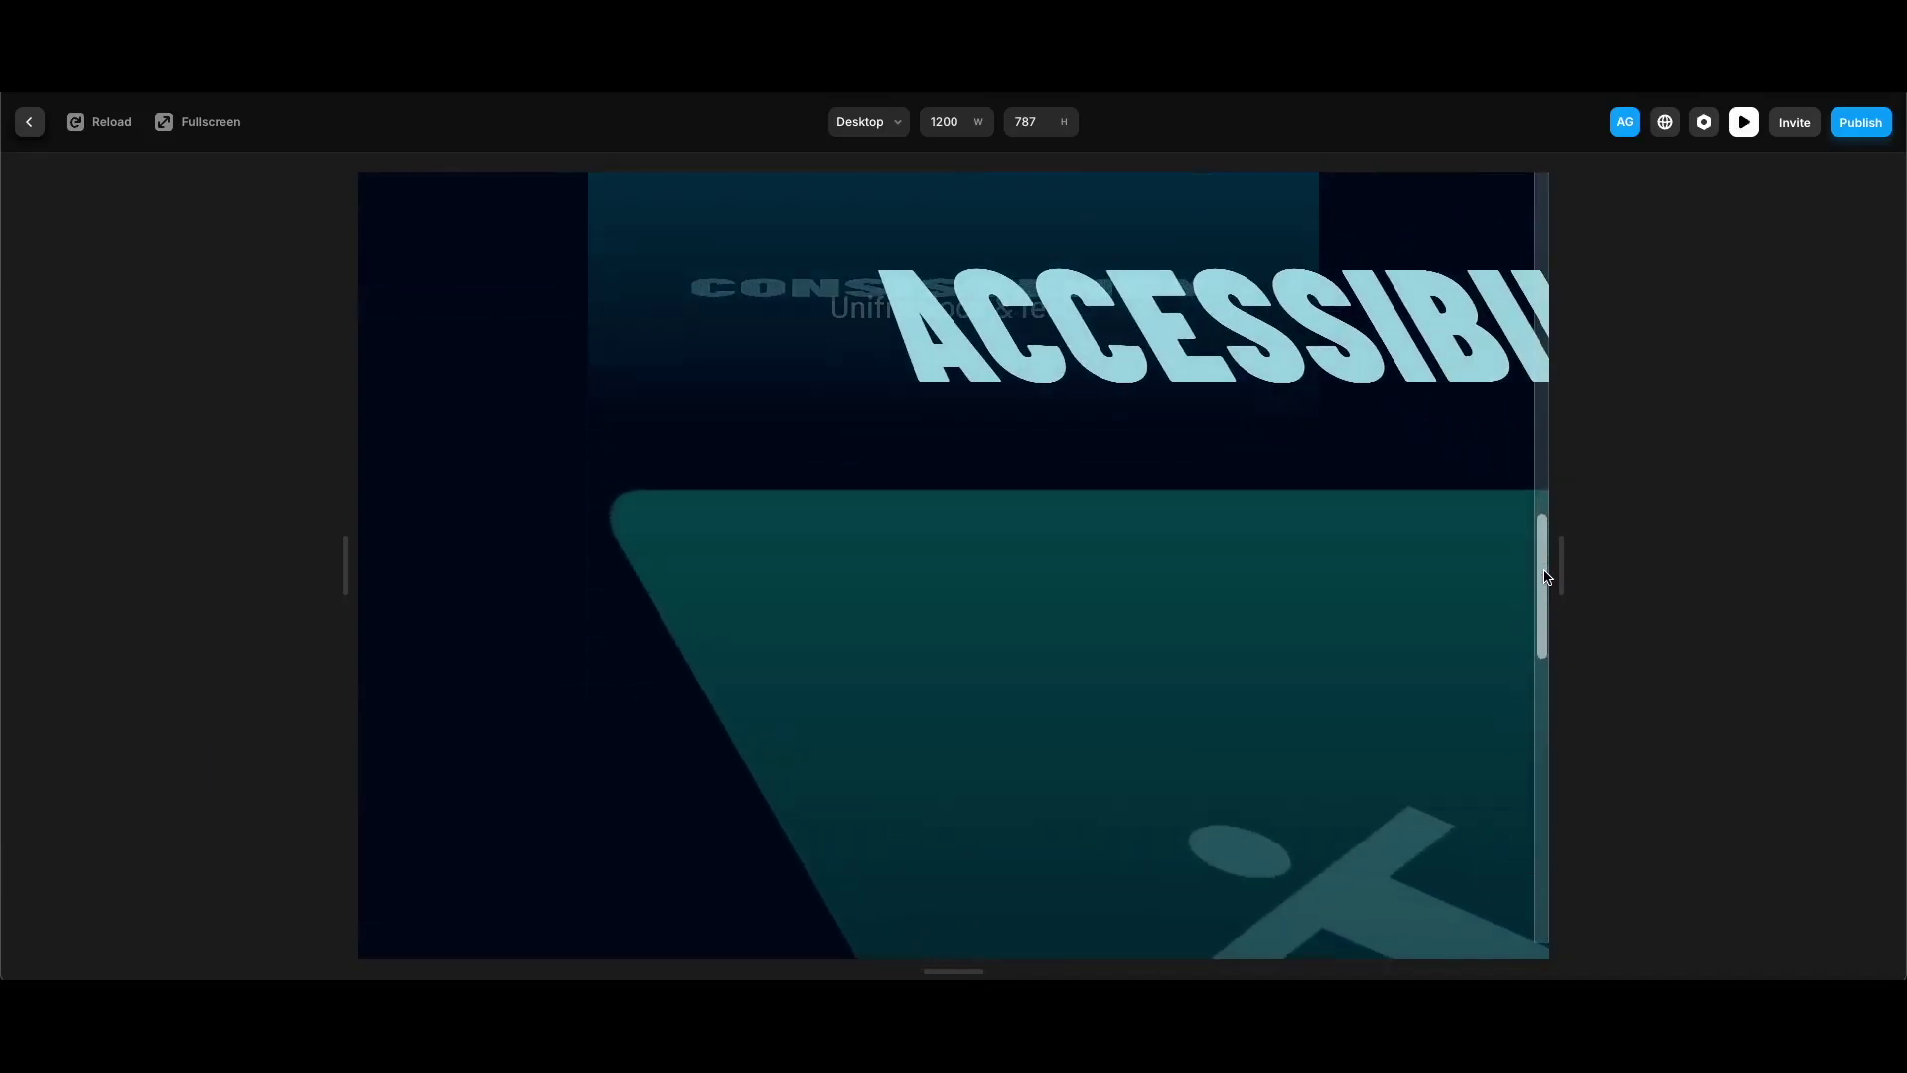
scroll(1547, 576, down, 5)
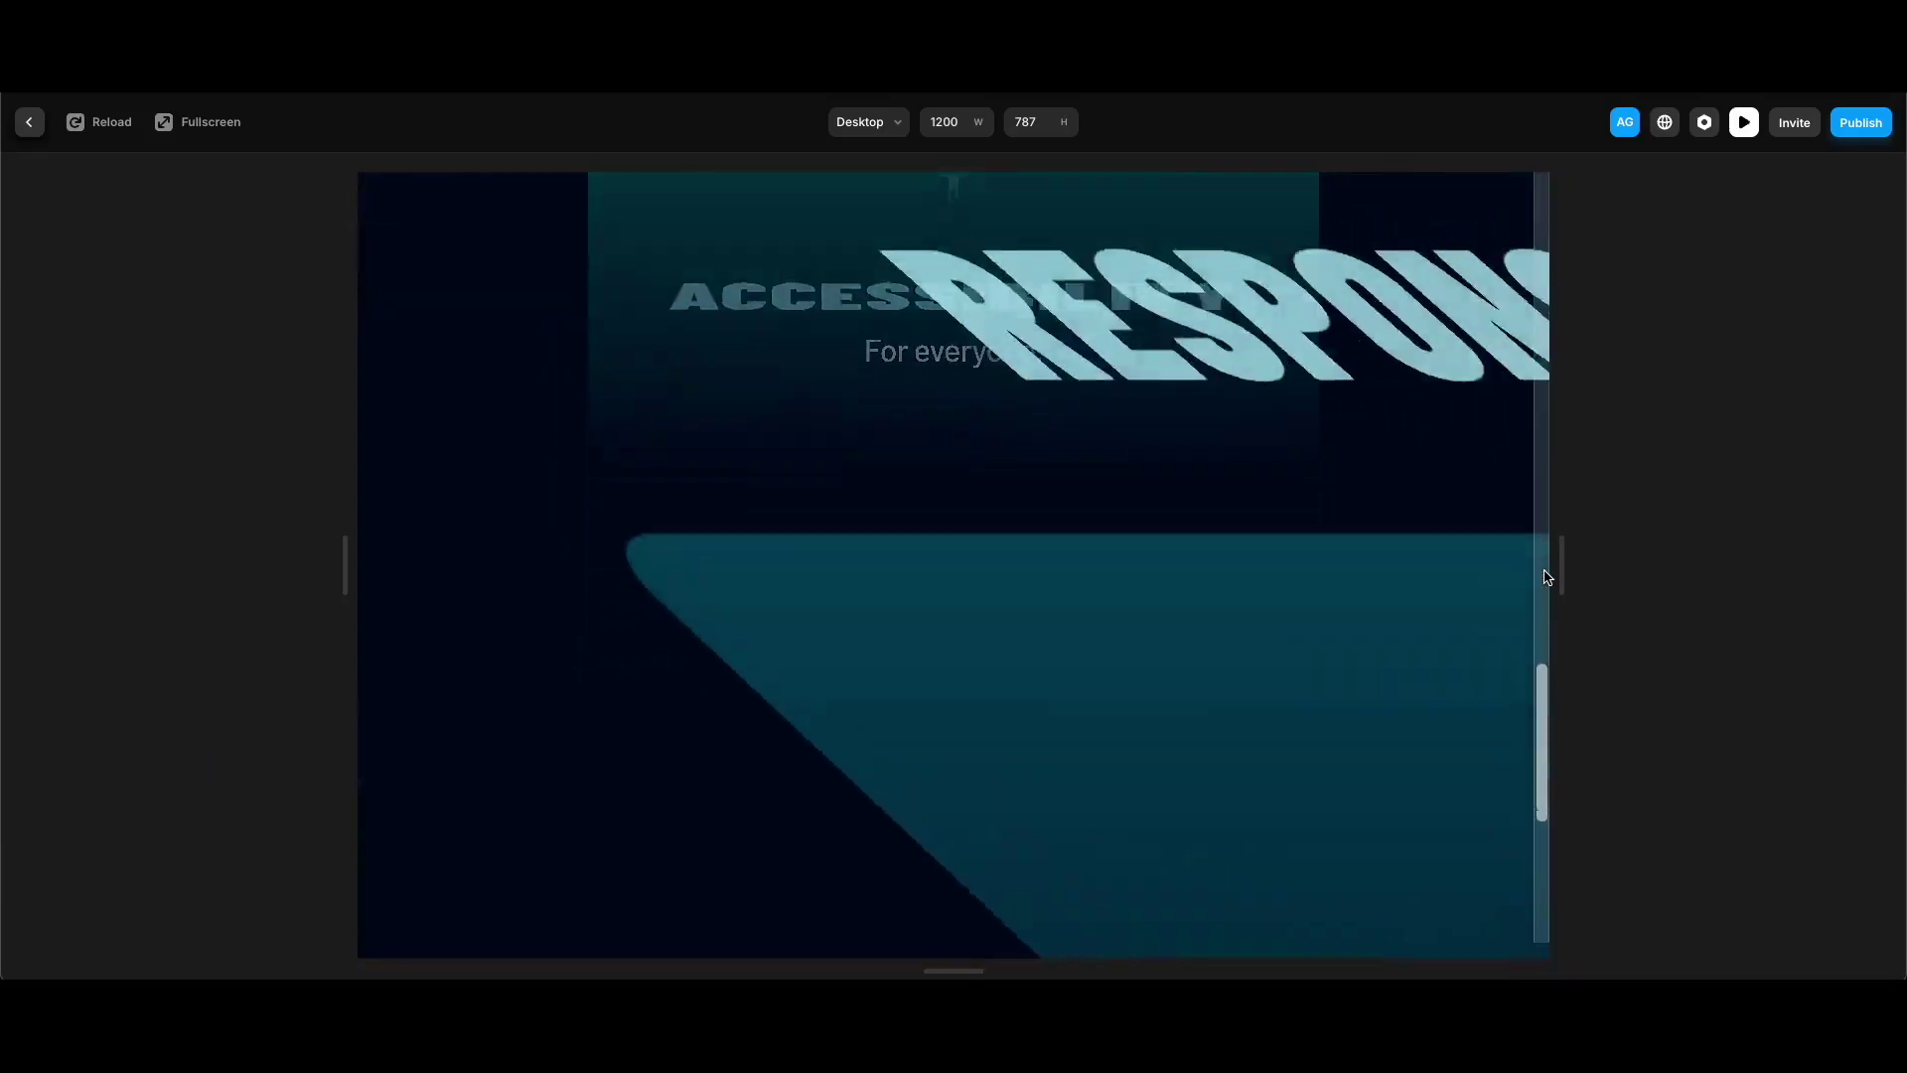
scroll(1547, 576, down, 5)
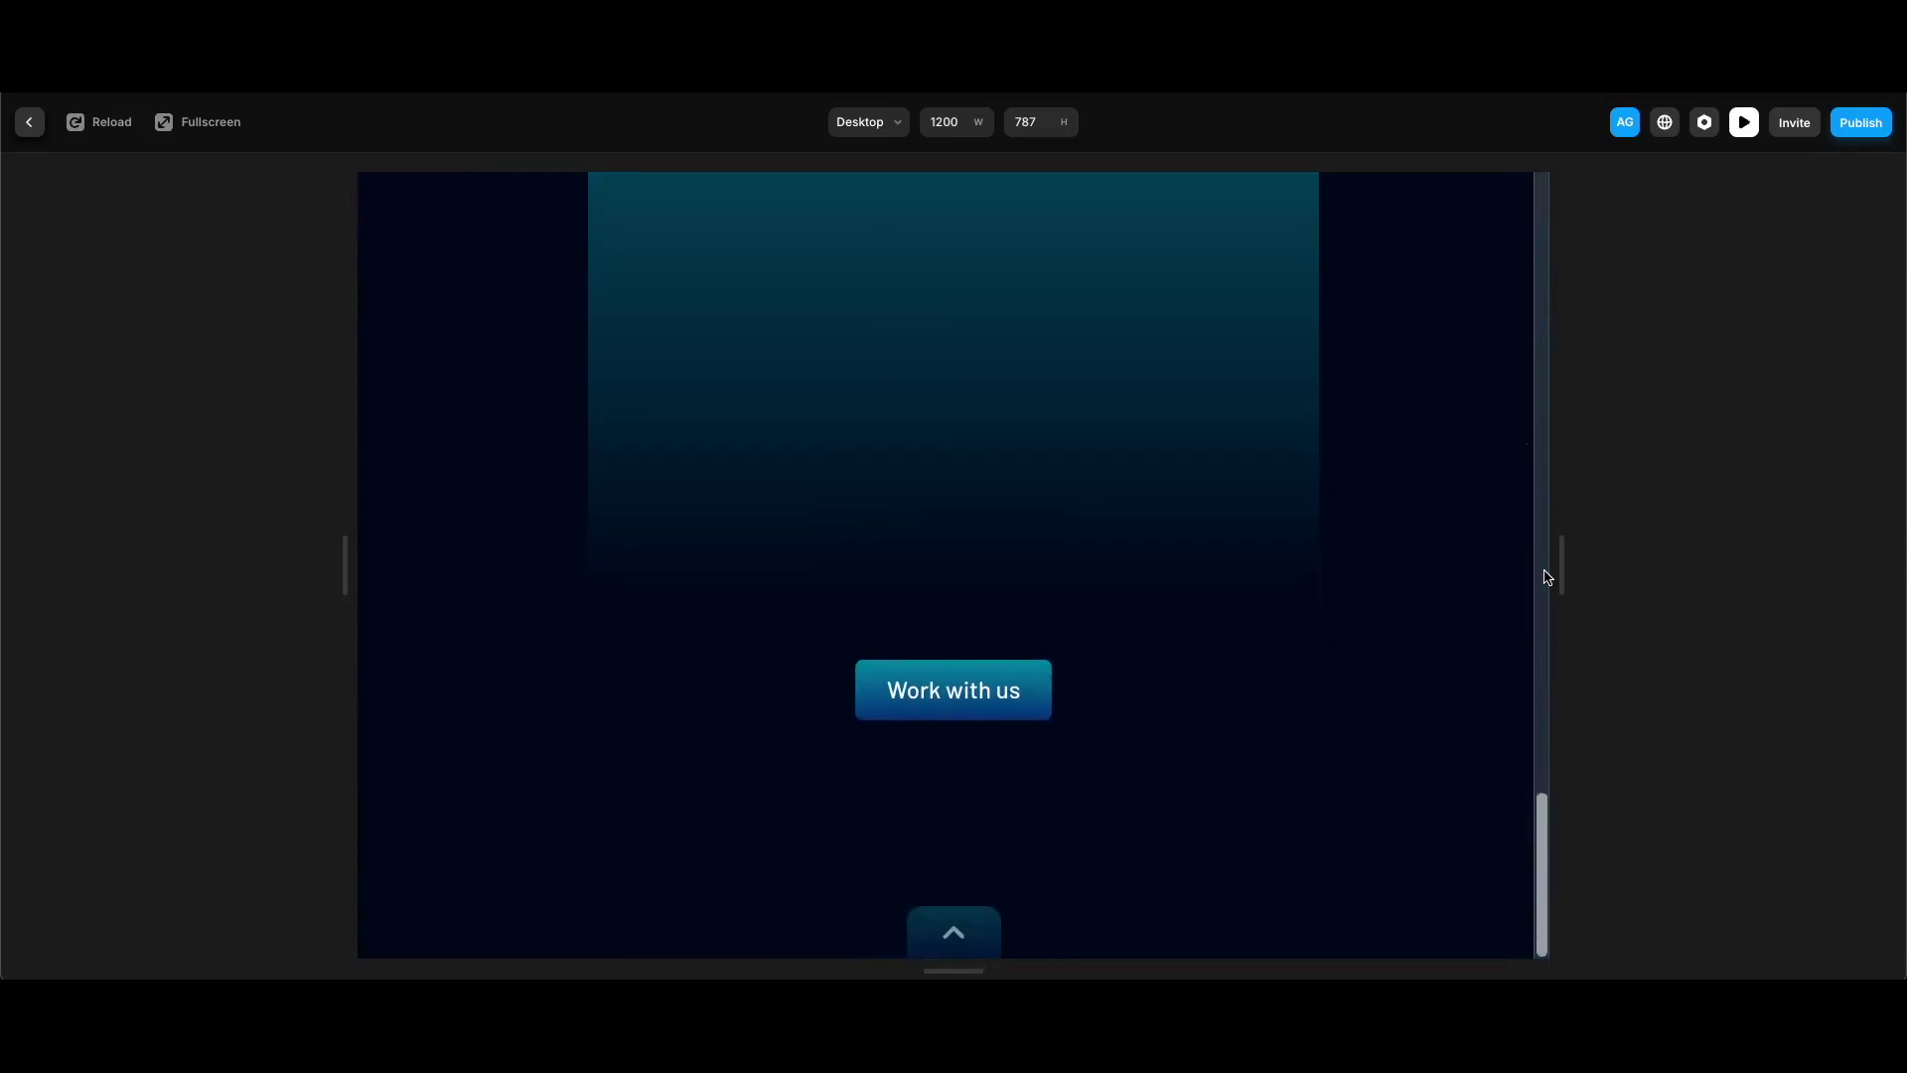
scroll(1547, 576, up, 5)
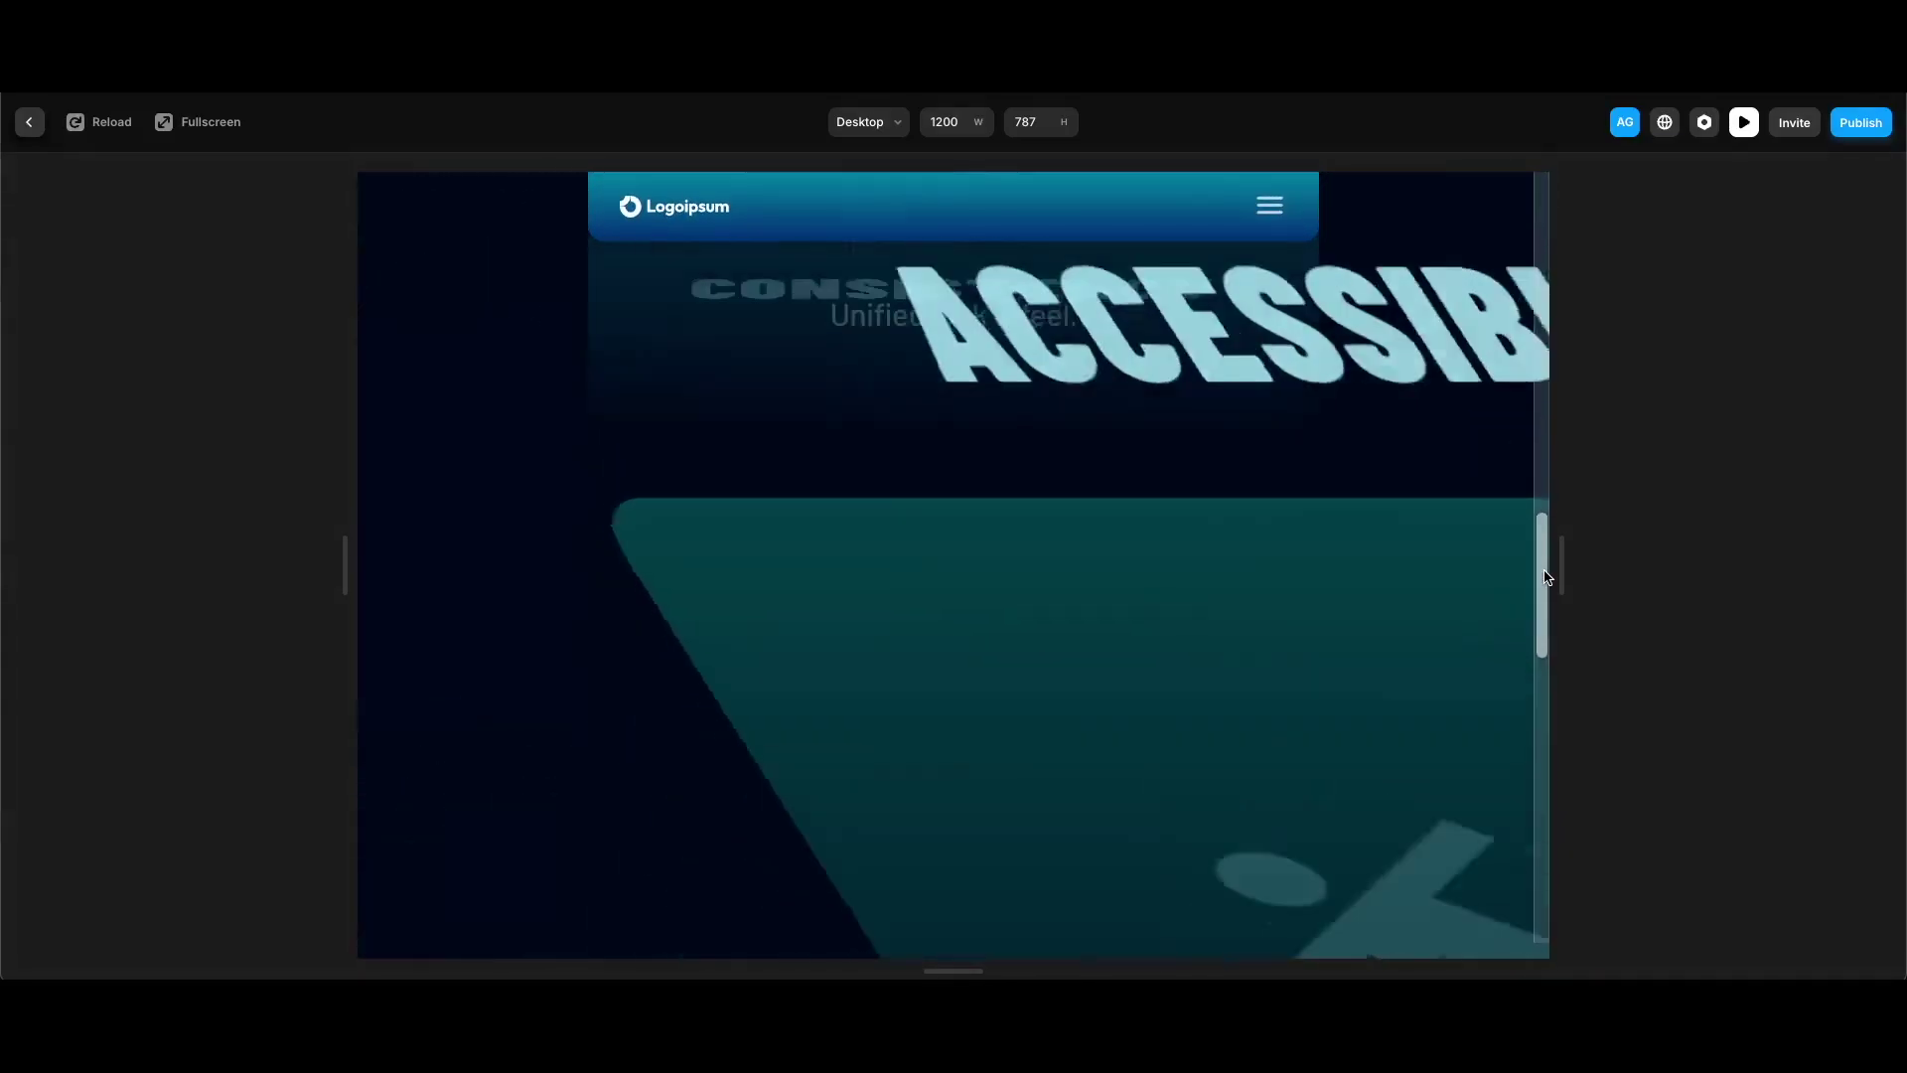
scroll(1548, 576, up, 5)
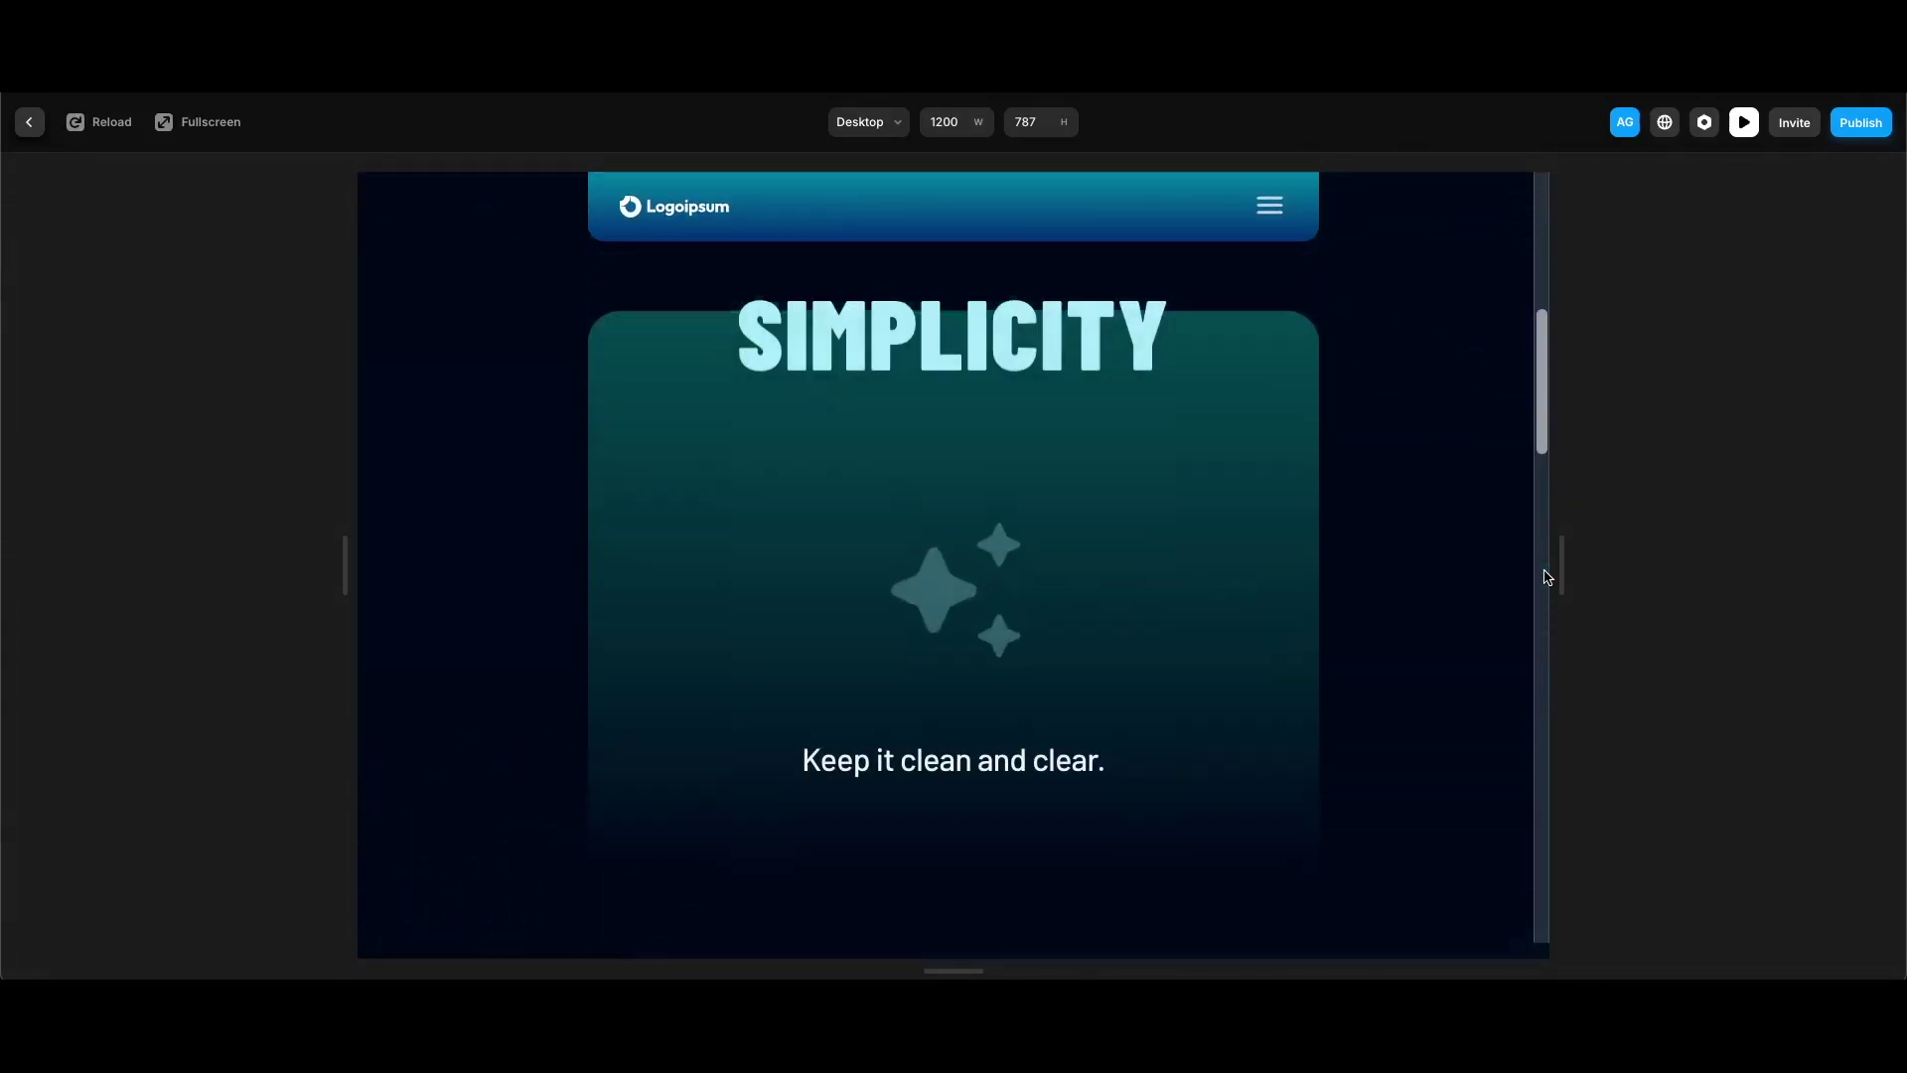
scroll(1547, 576, up, 5)
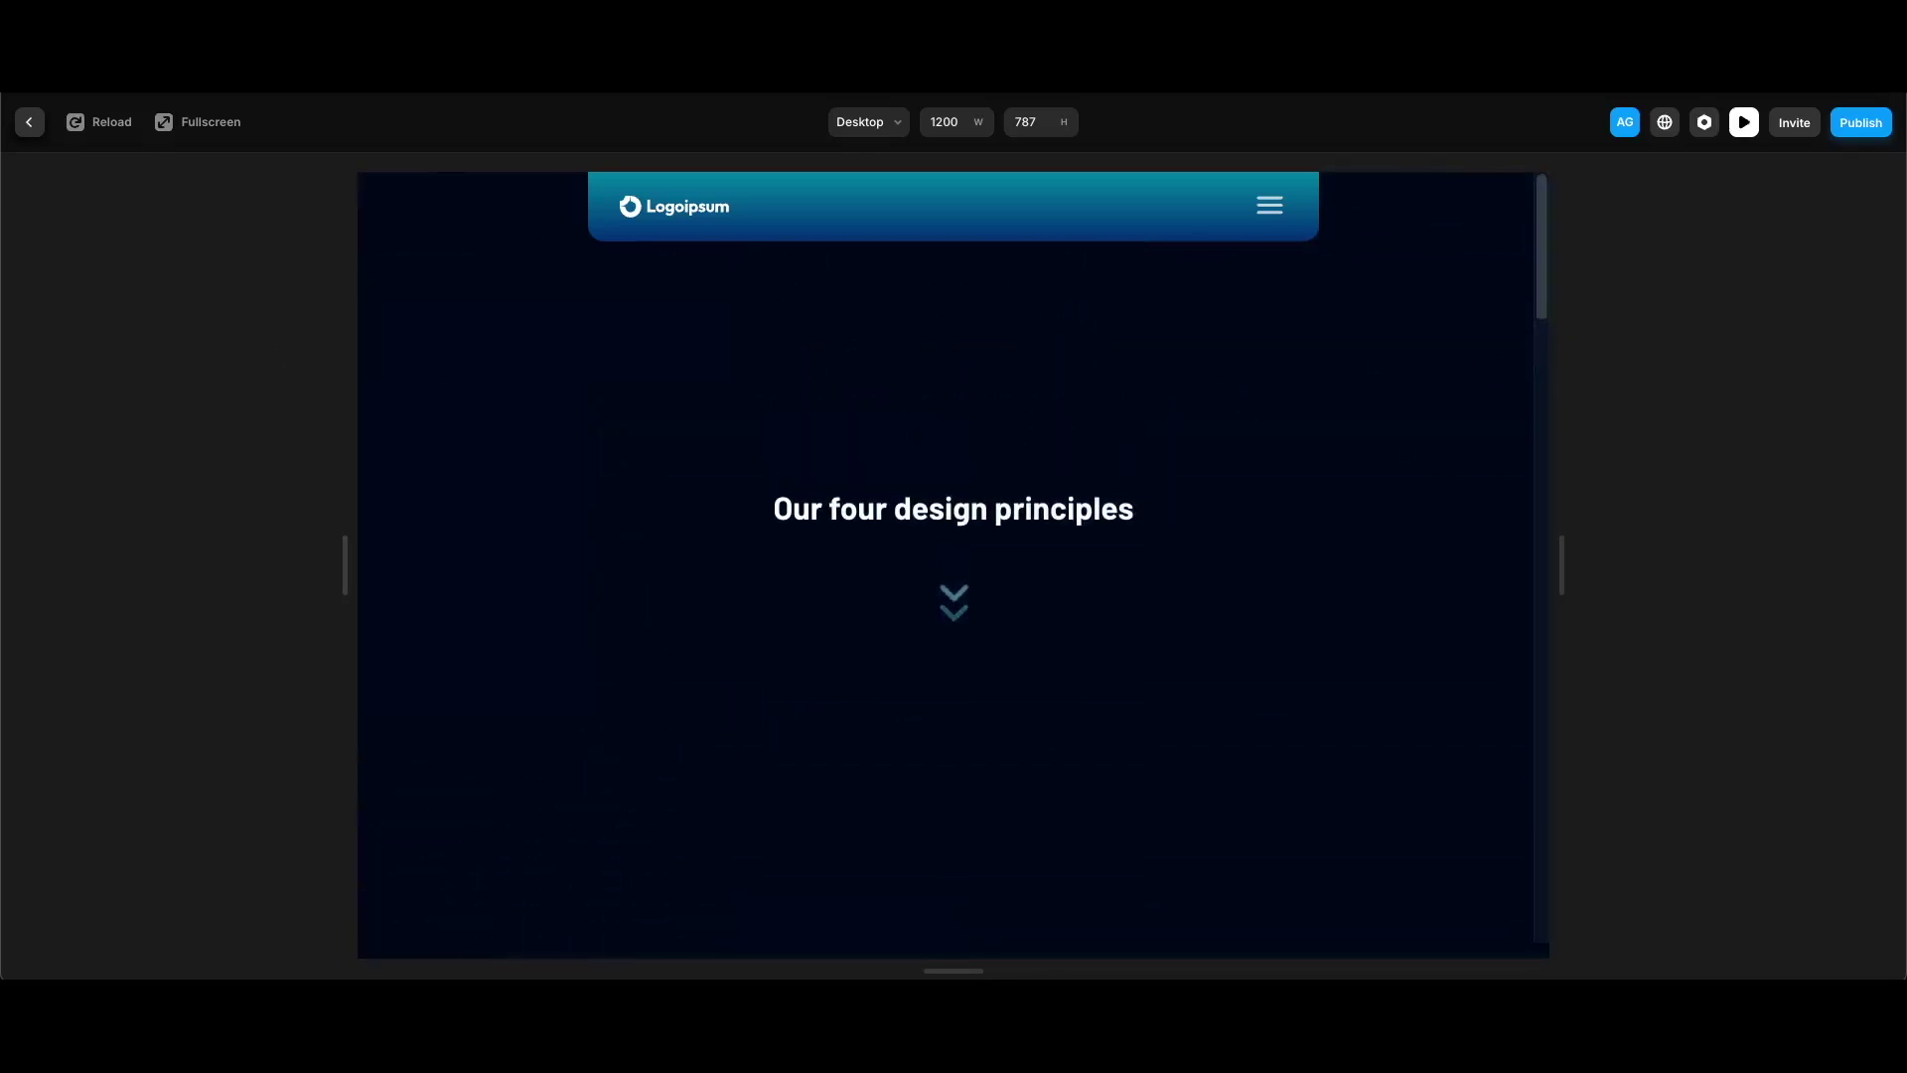
key(Escape)
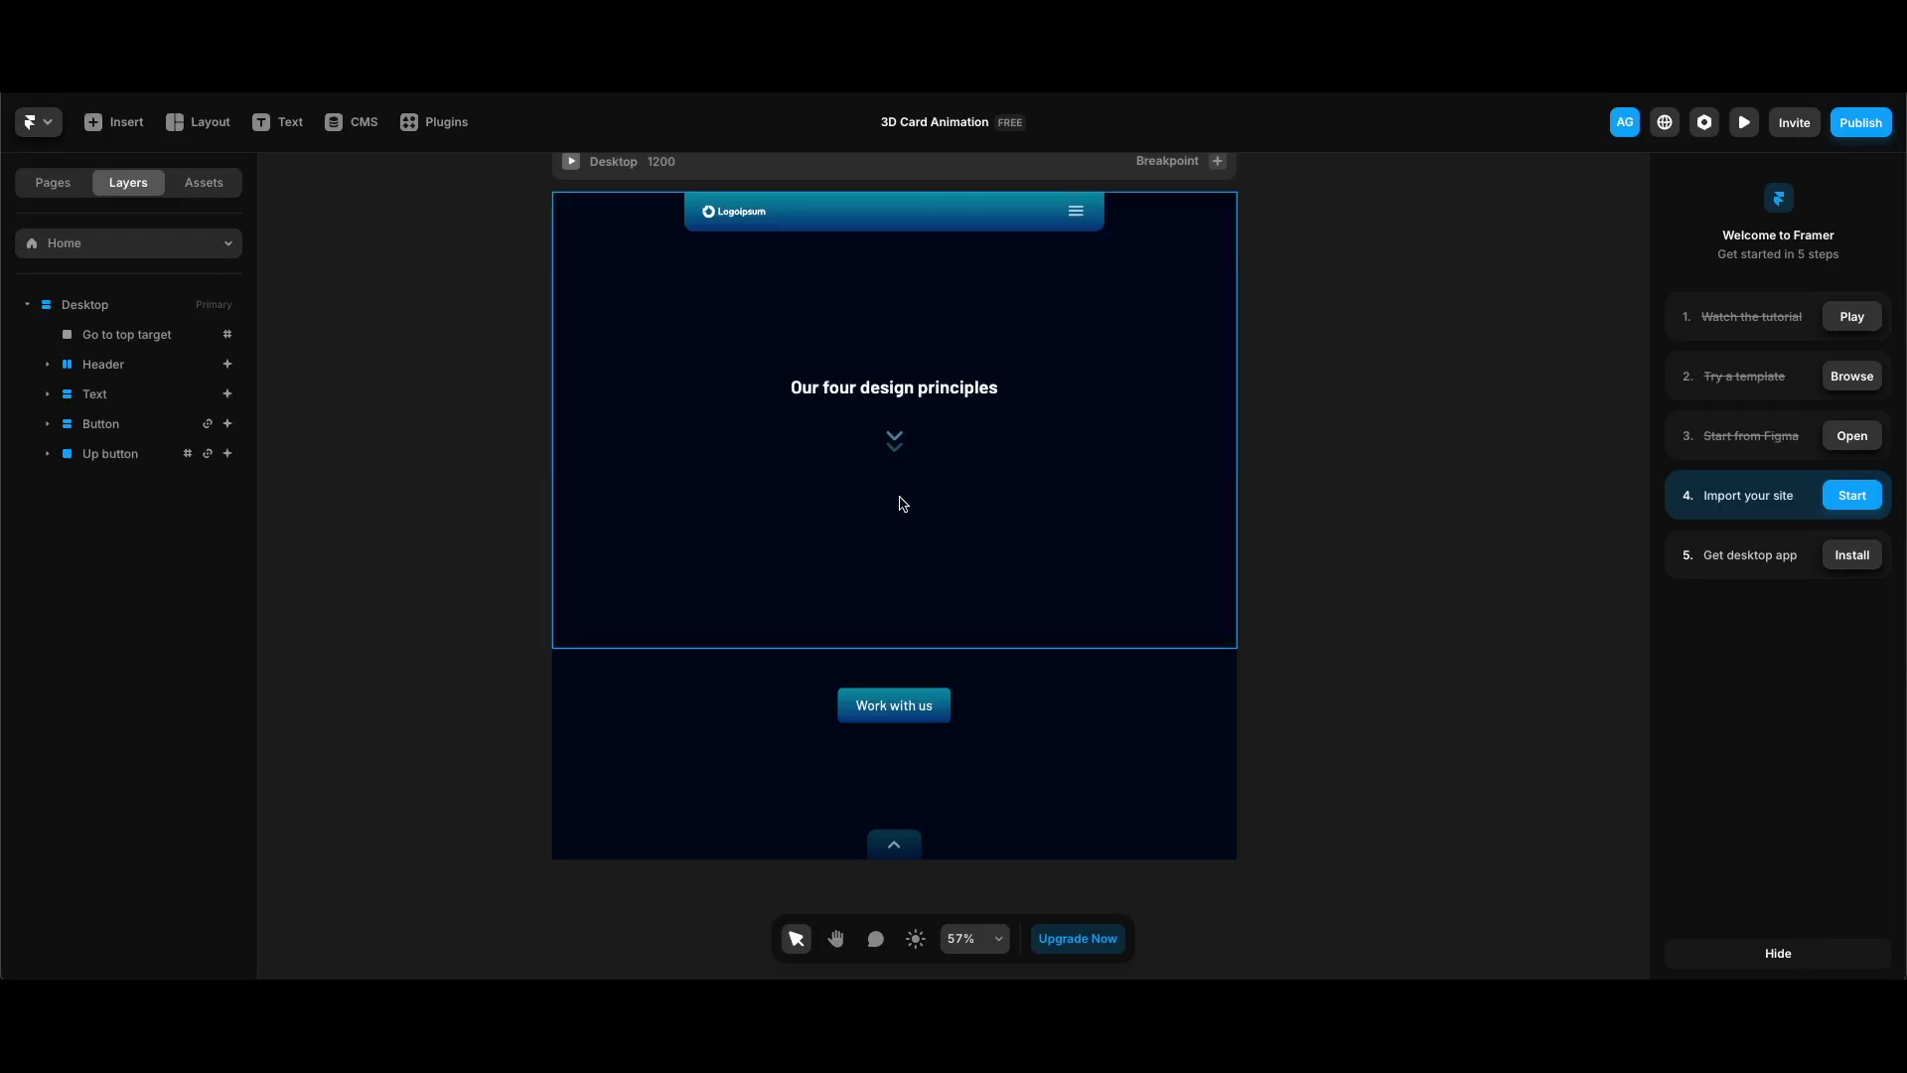
Add a SIMPLICITY text layer styled as Heading 1
key(t)
click(884, 354)
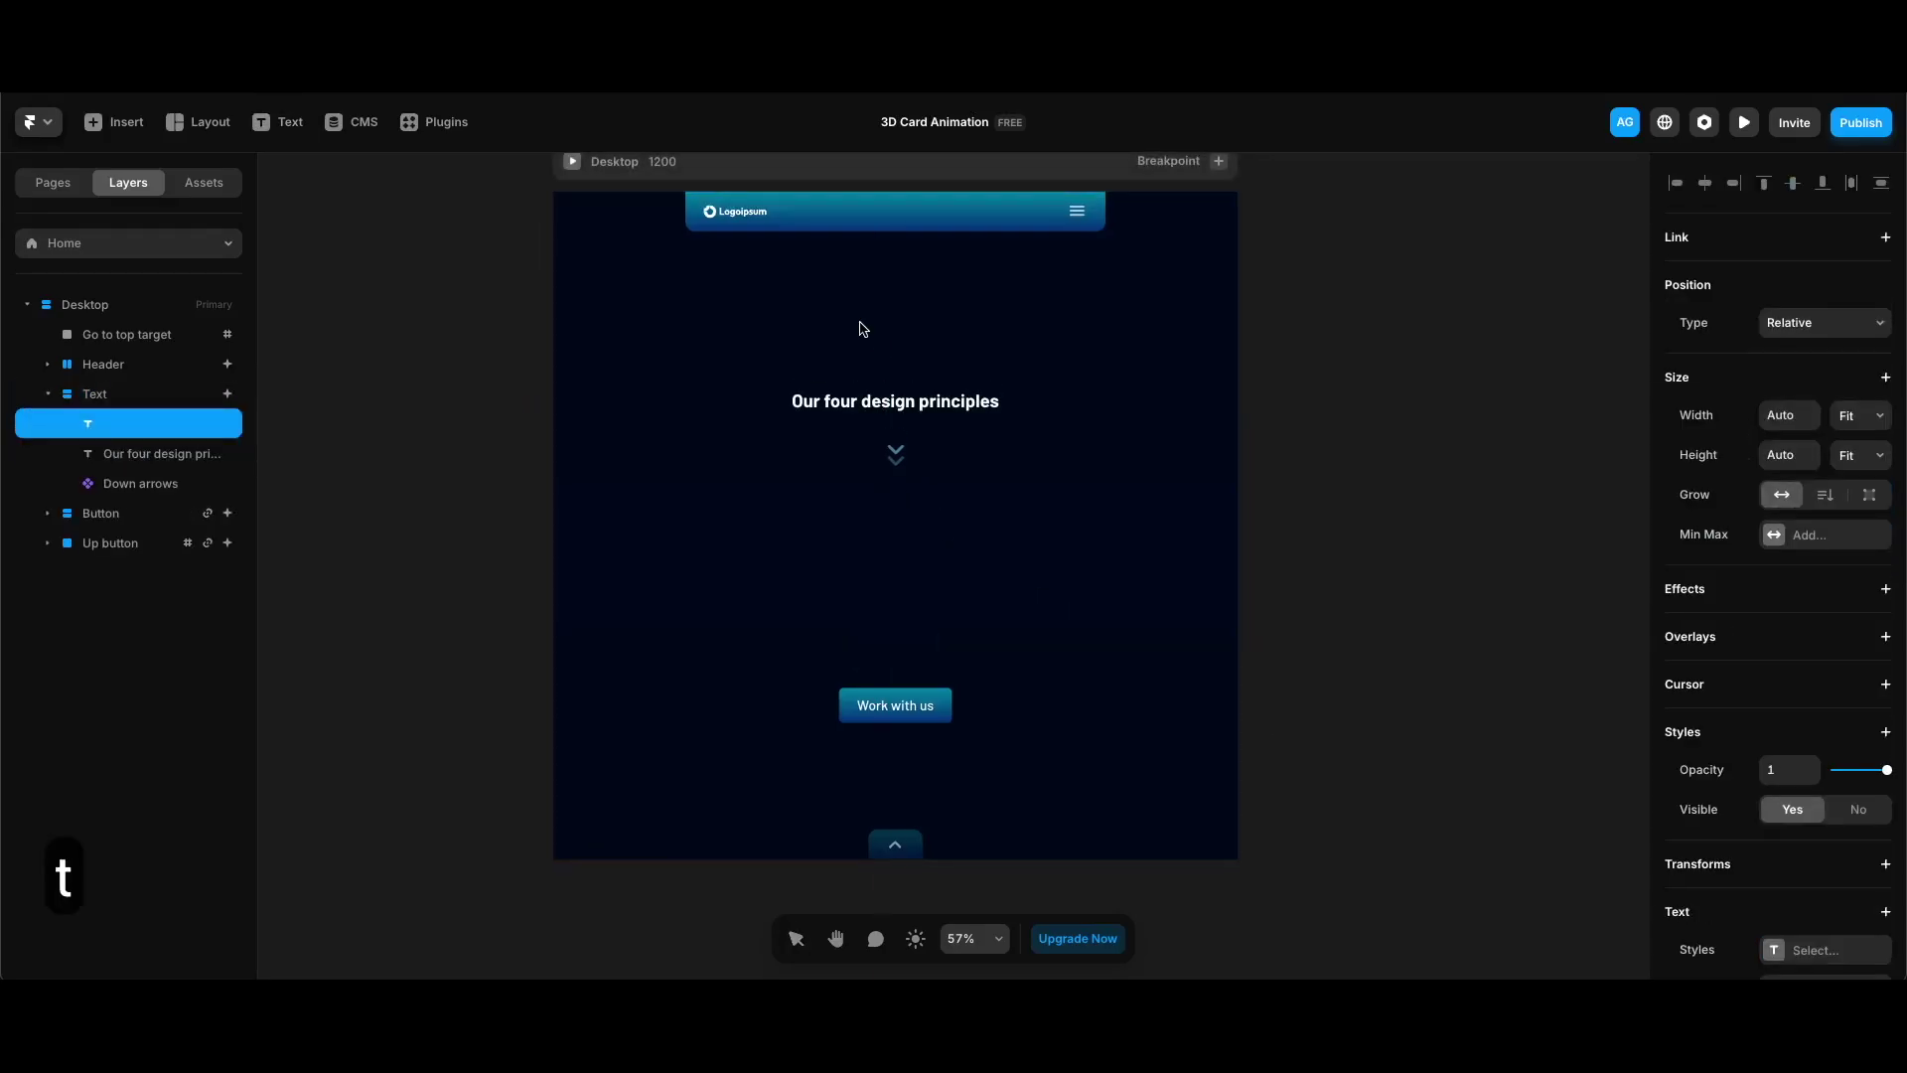
text(SIMPLICITY)
scroll(1793, 640, down, 3)
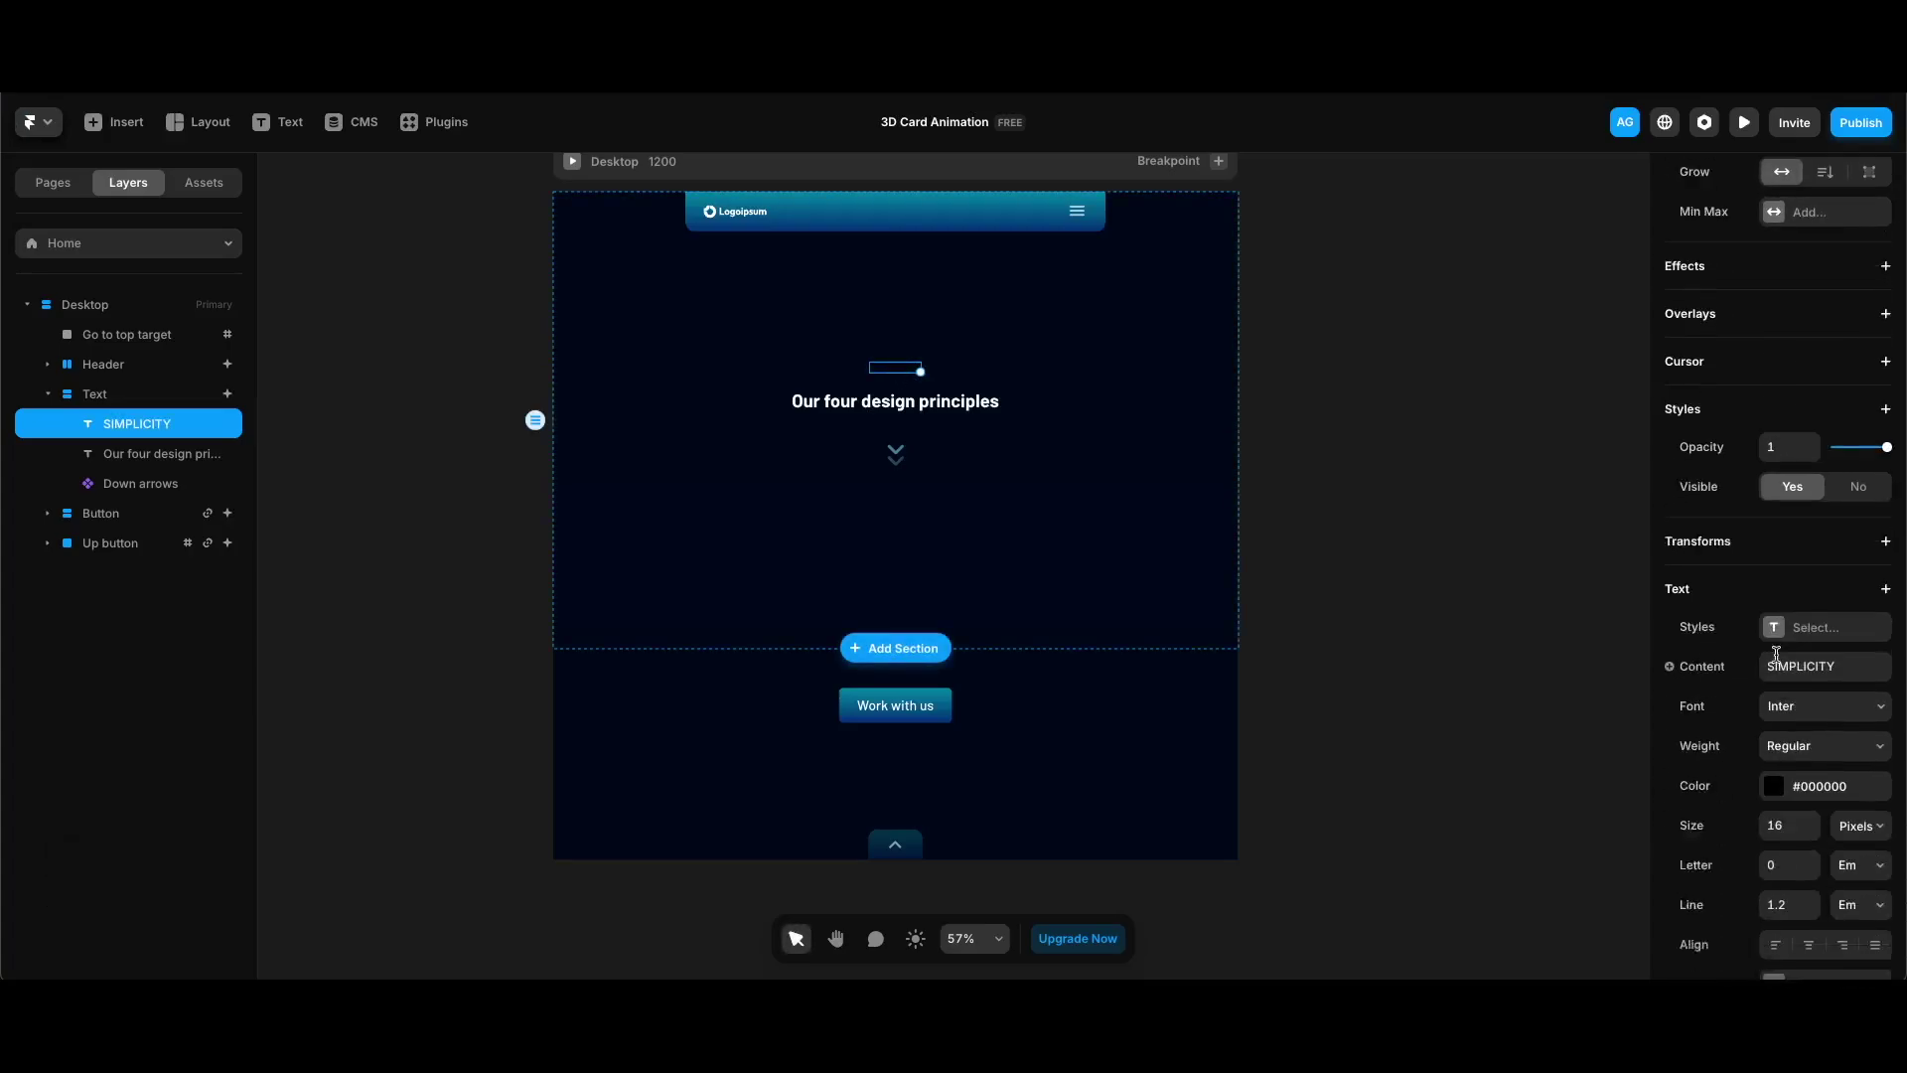
click(1826, 394)
click(1474, 536)
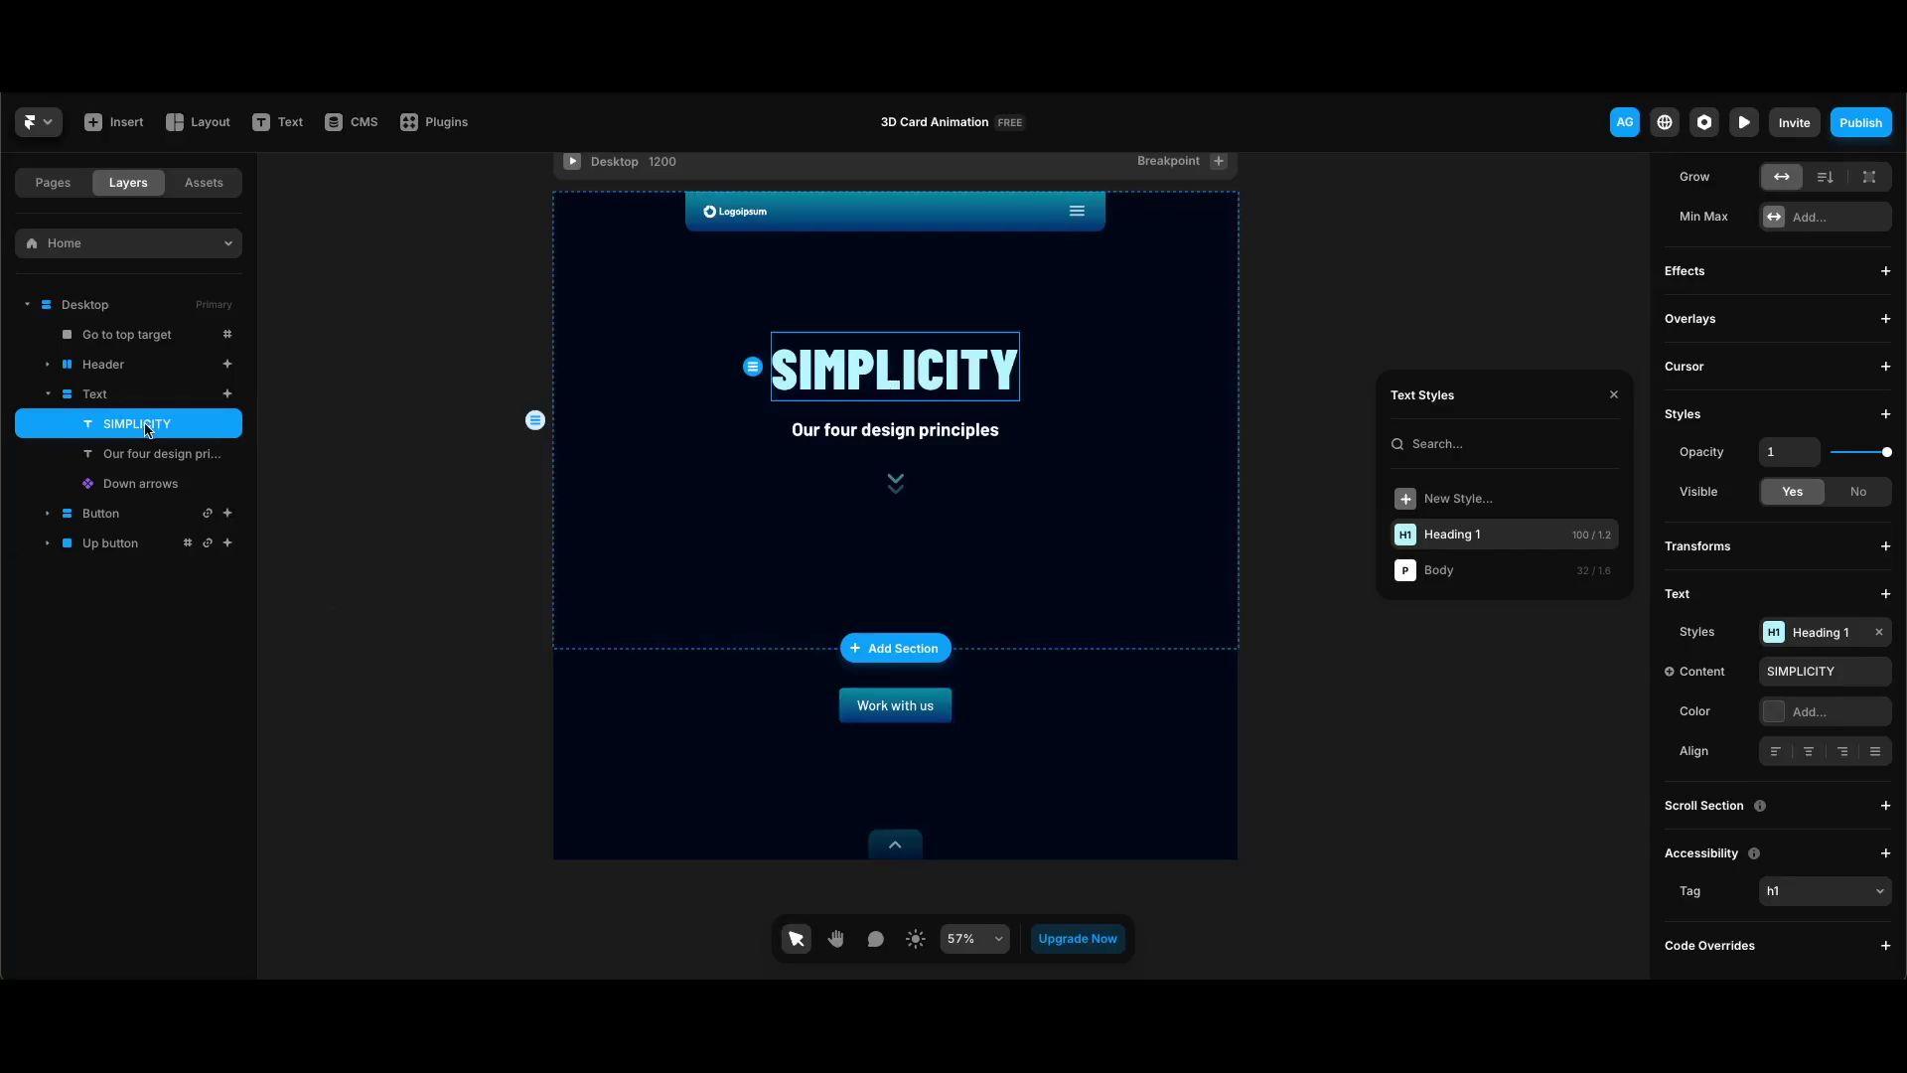
Move SIMPLICITY out of the Text stack and wrap it in a new stack named Headline
drag(149, 429, 146, 410)
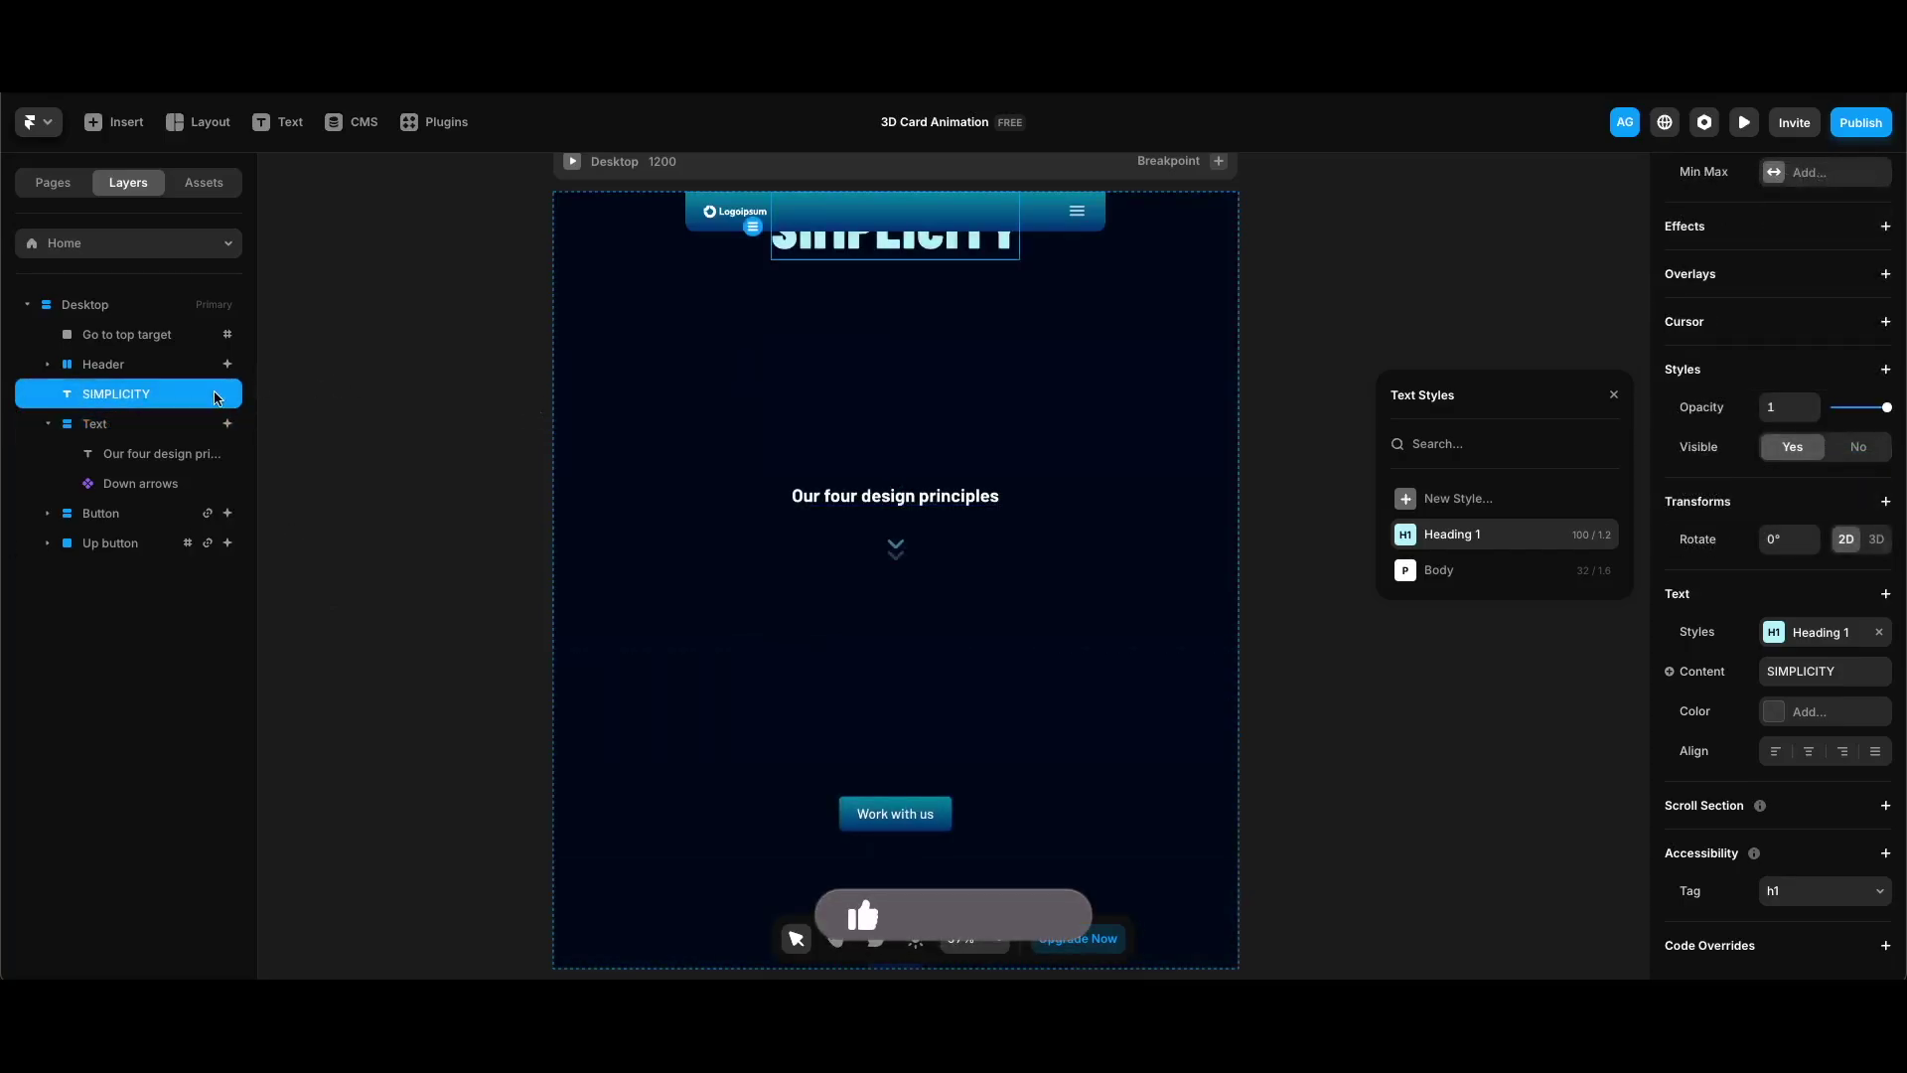
right_click(214, 394)
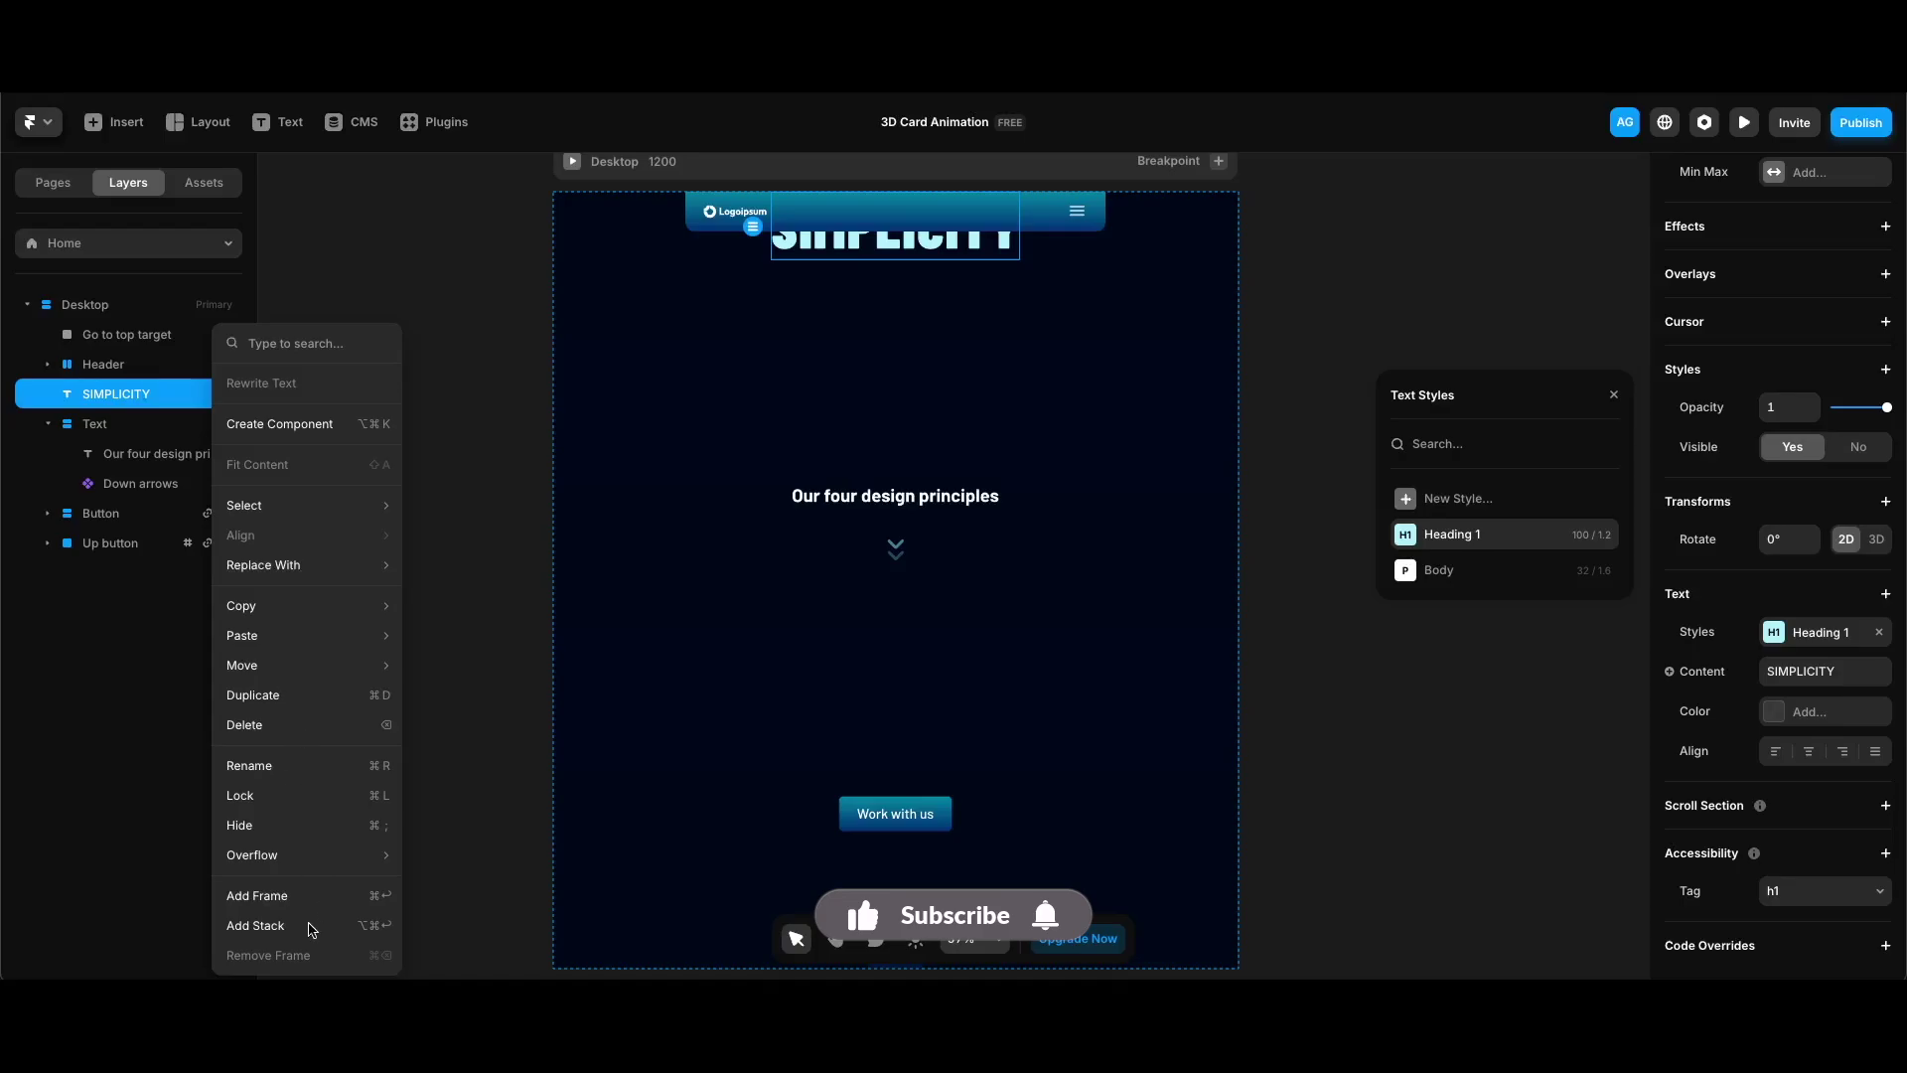
click(304, 924)
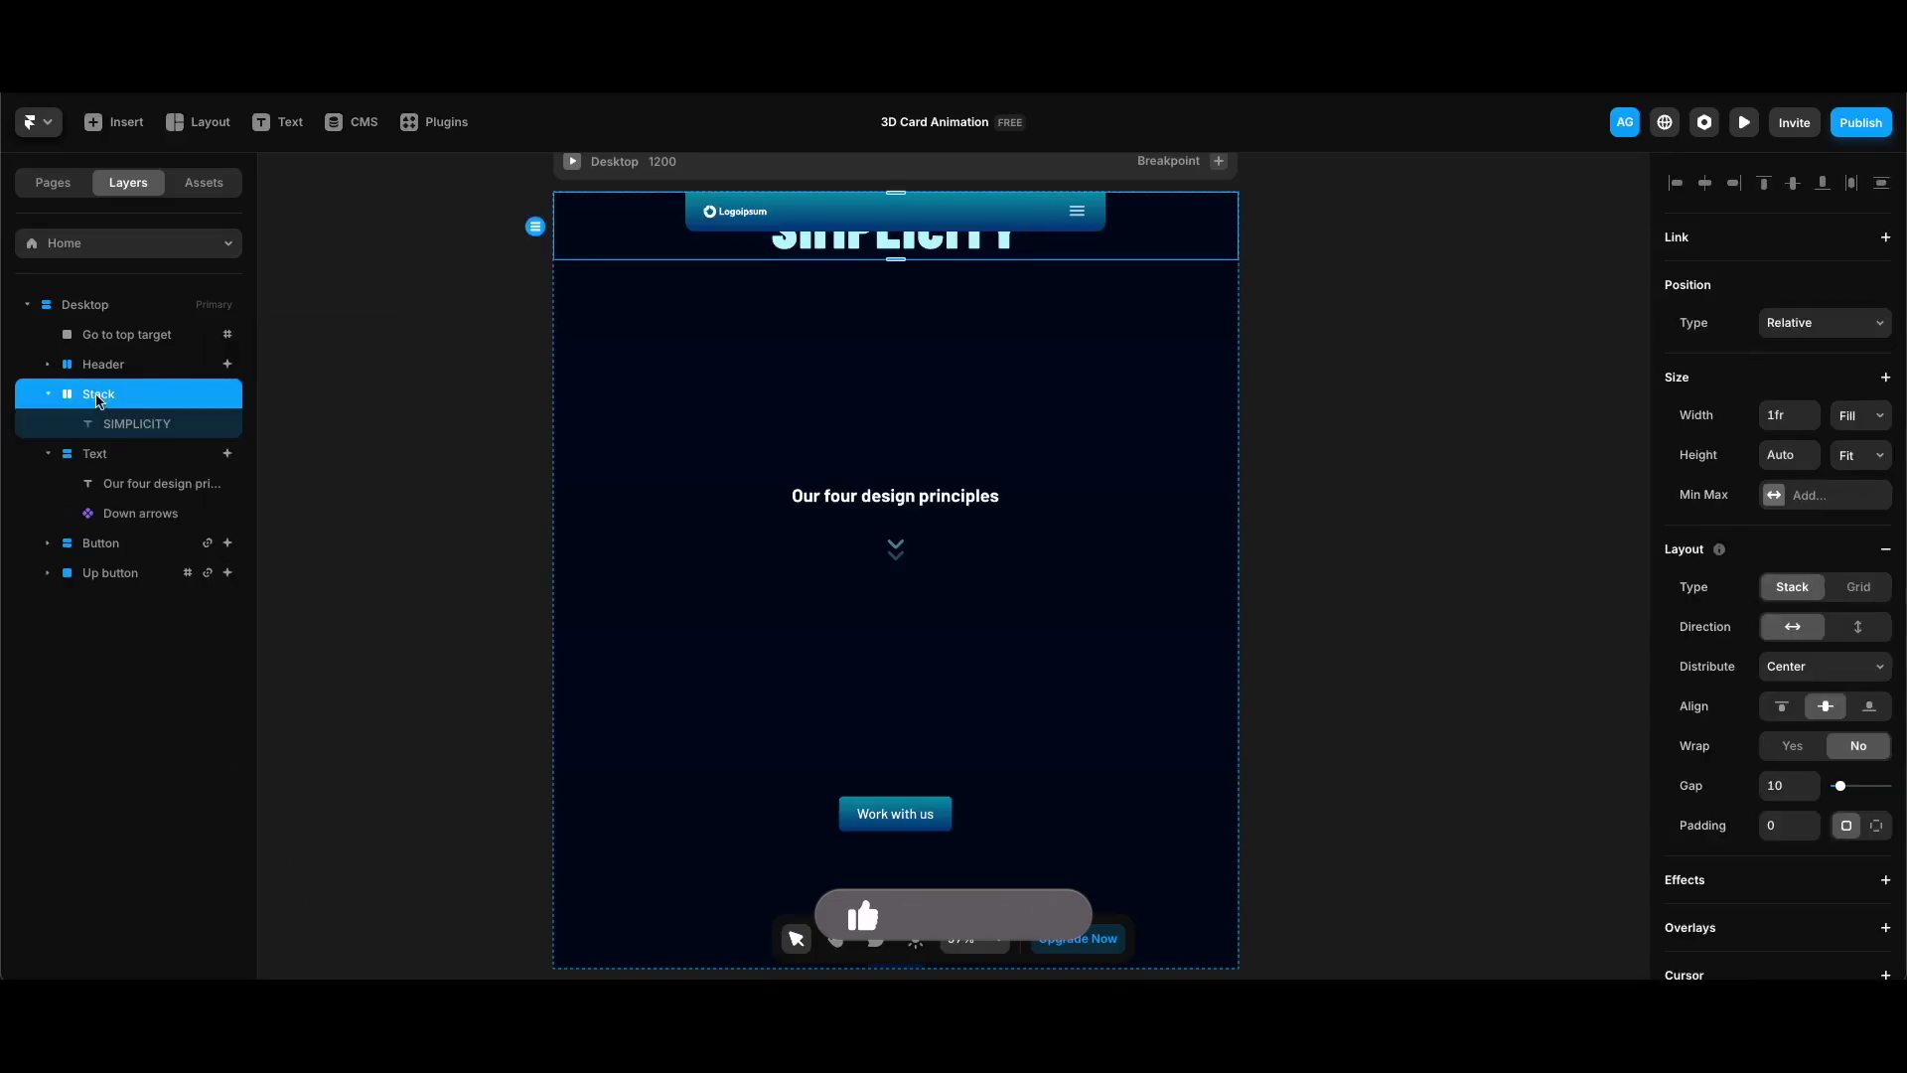
double_click(96, 395)
text(Headline)
key(Return)
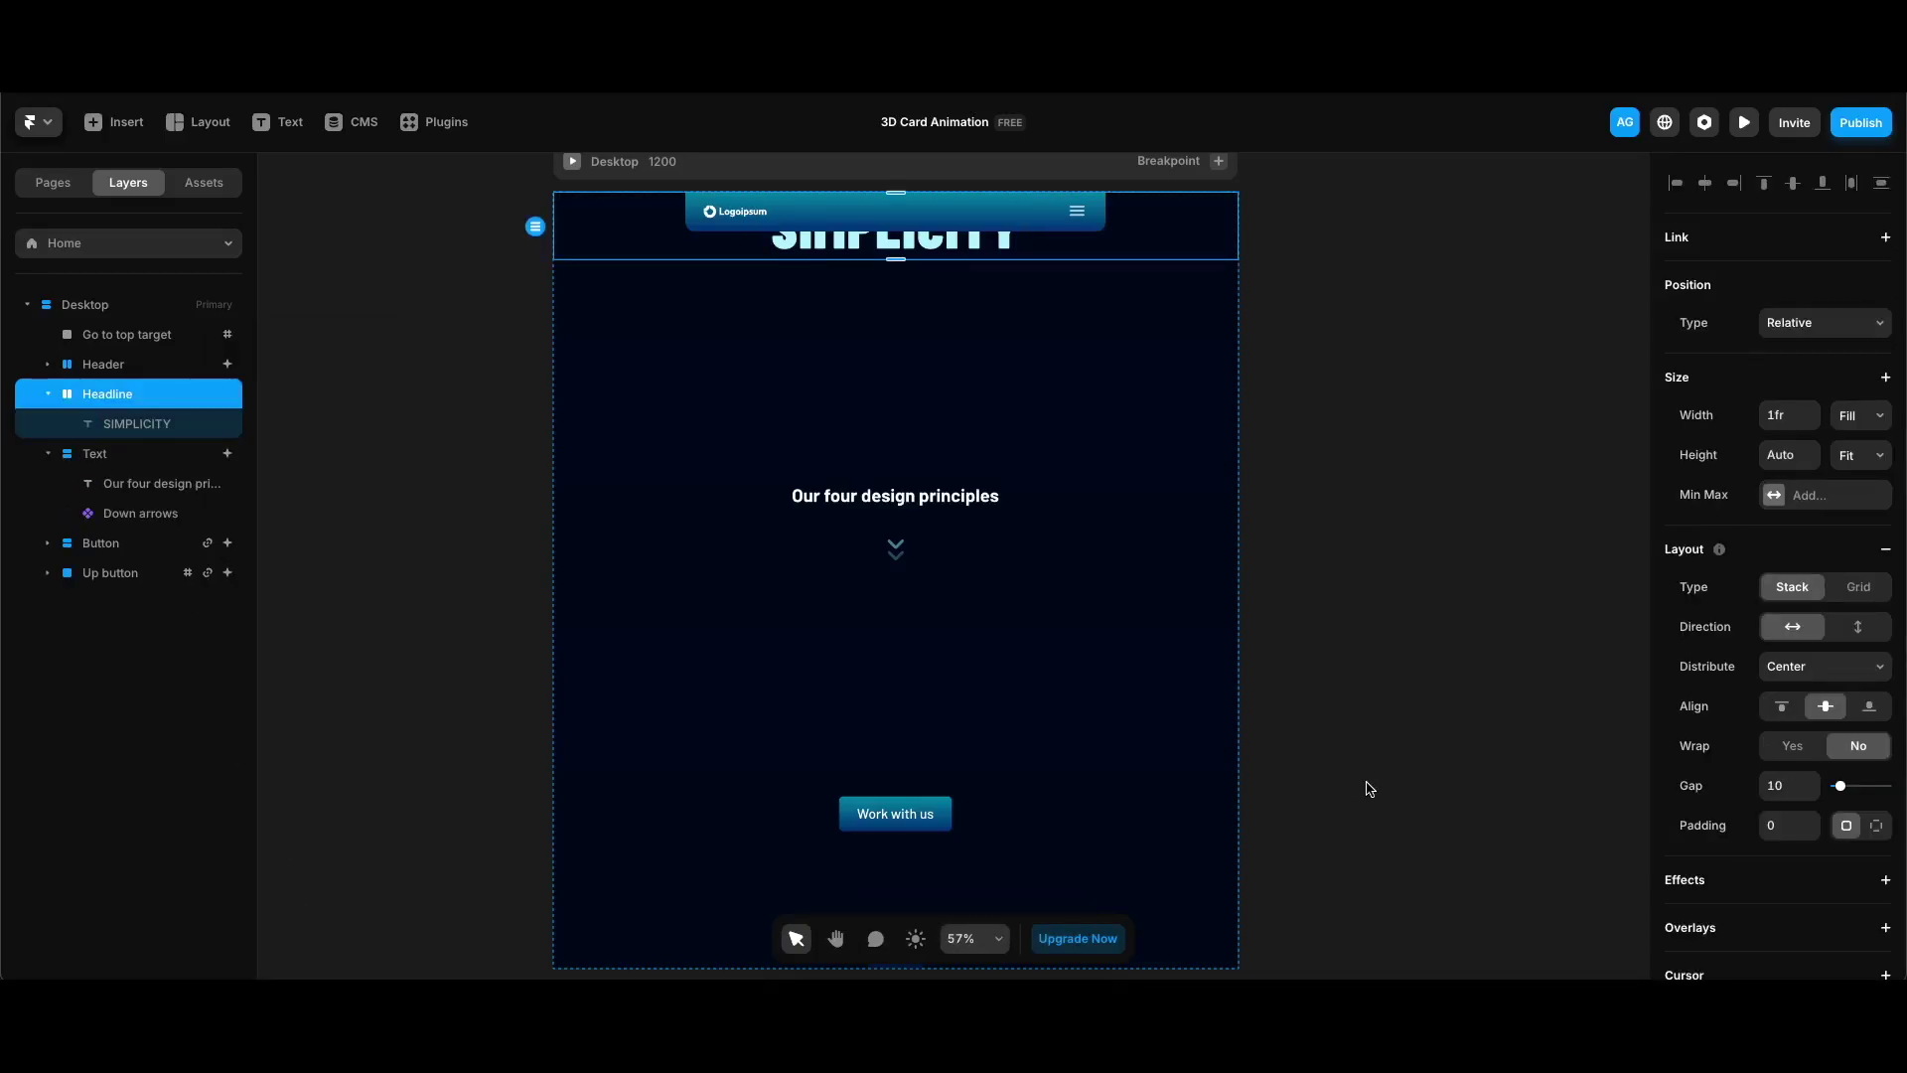
Make the Headline stack fixed, 100 from the top
click(1837, 324)
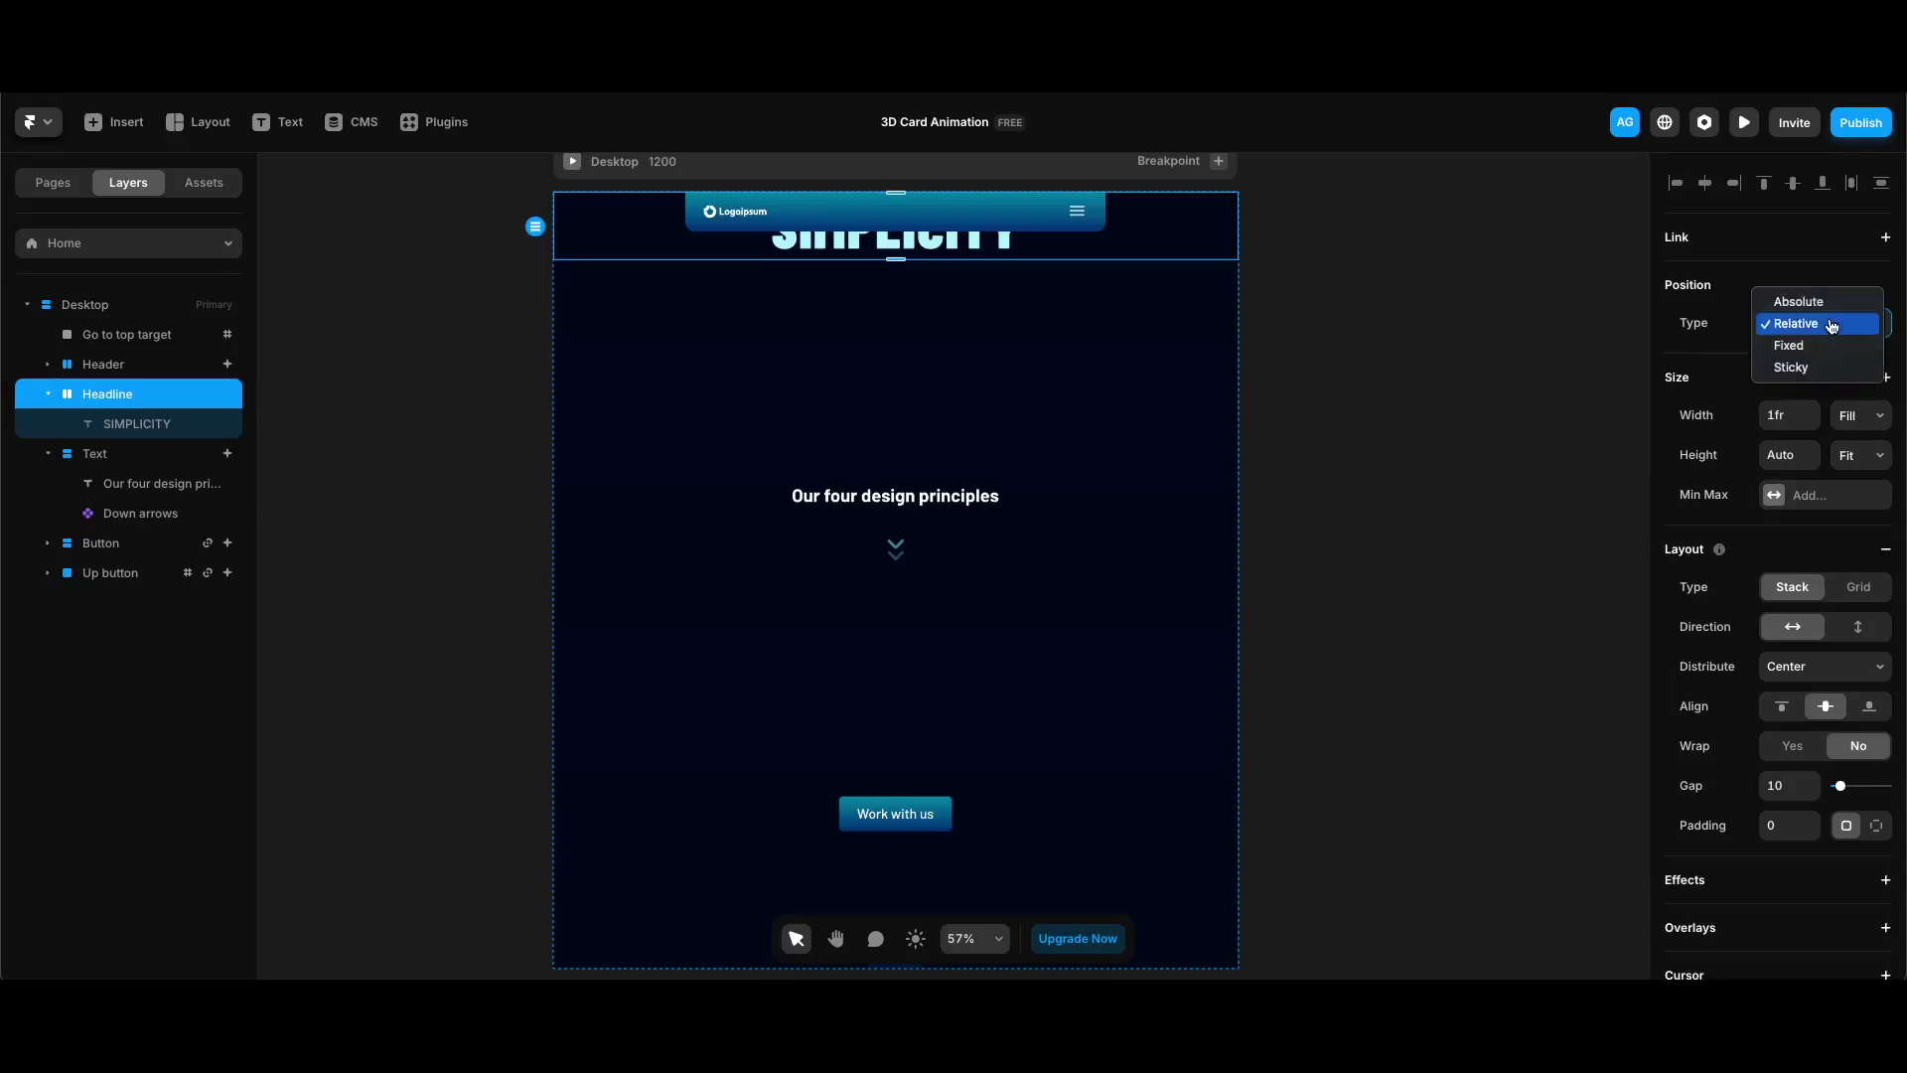
click(1819, 346)
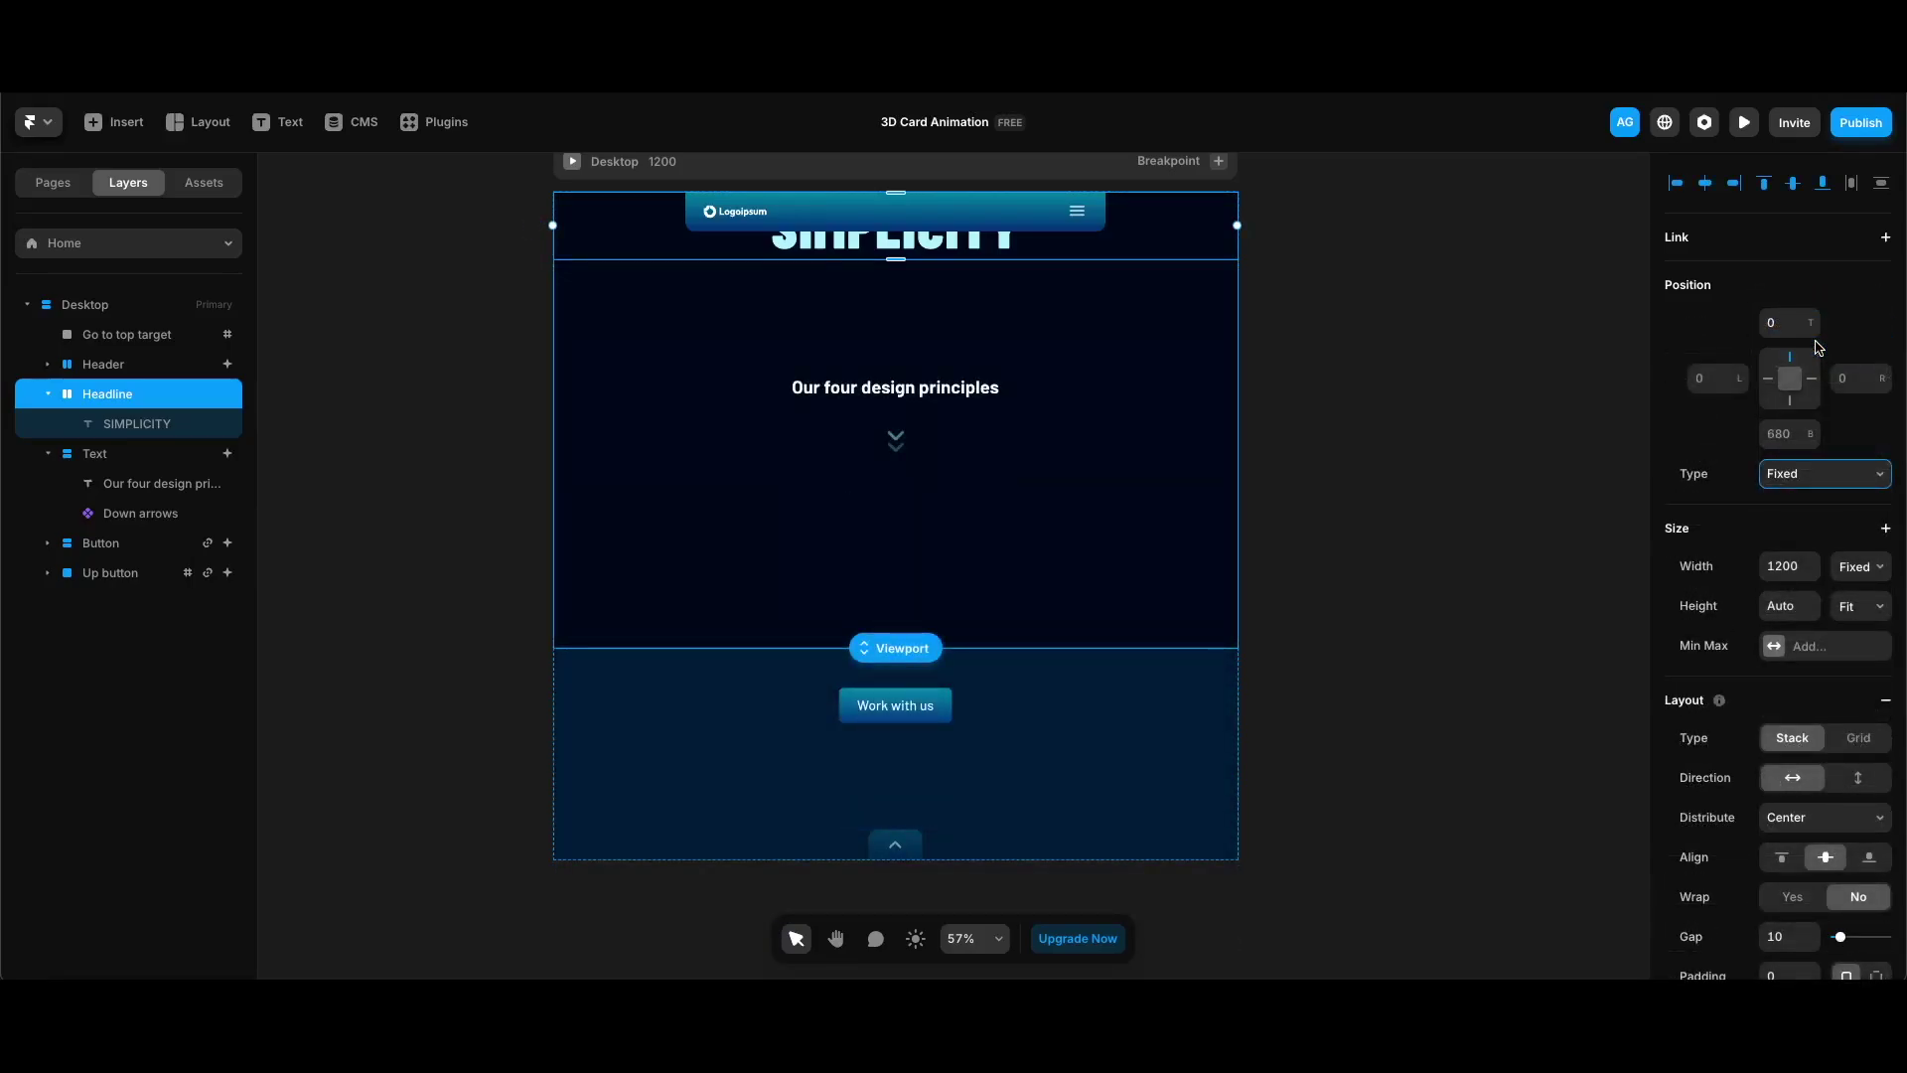
click(1777, 321)
text(100)
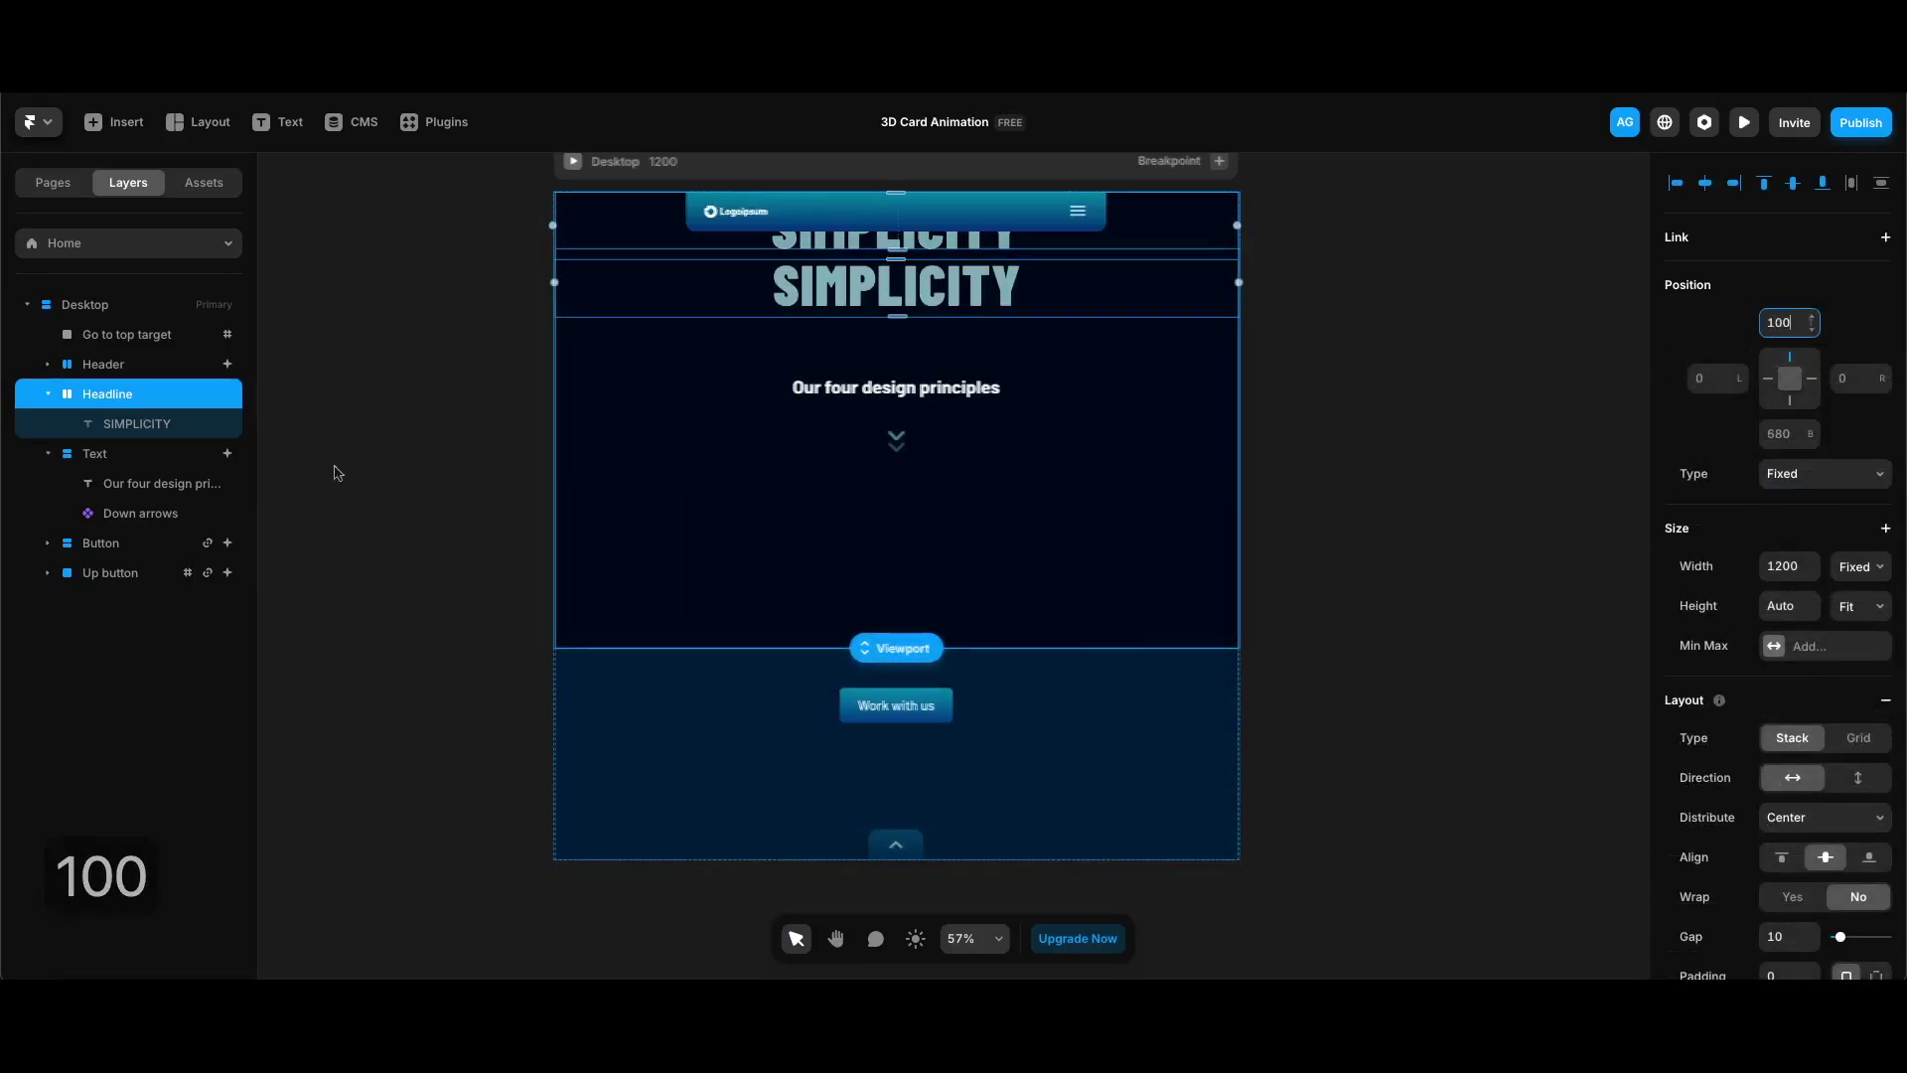
Turn the Headline stack into a component
right_click(182, 402)
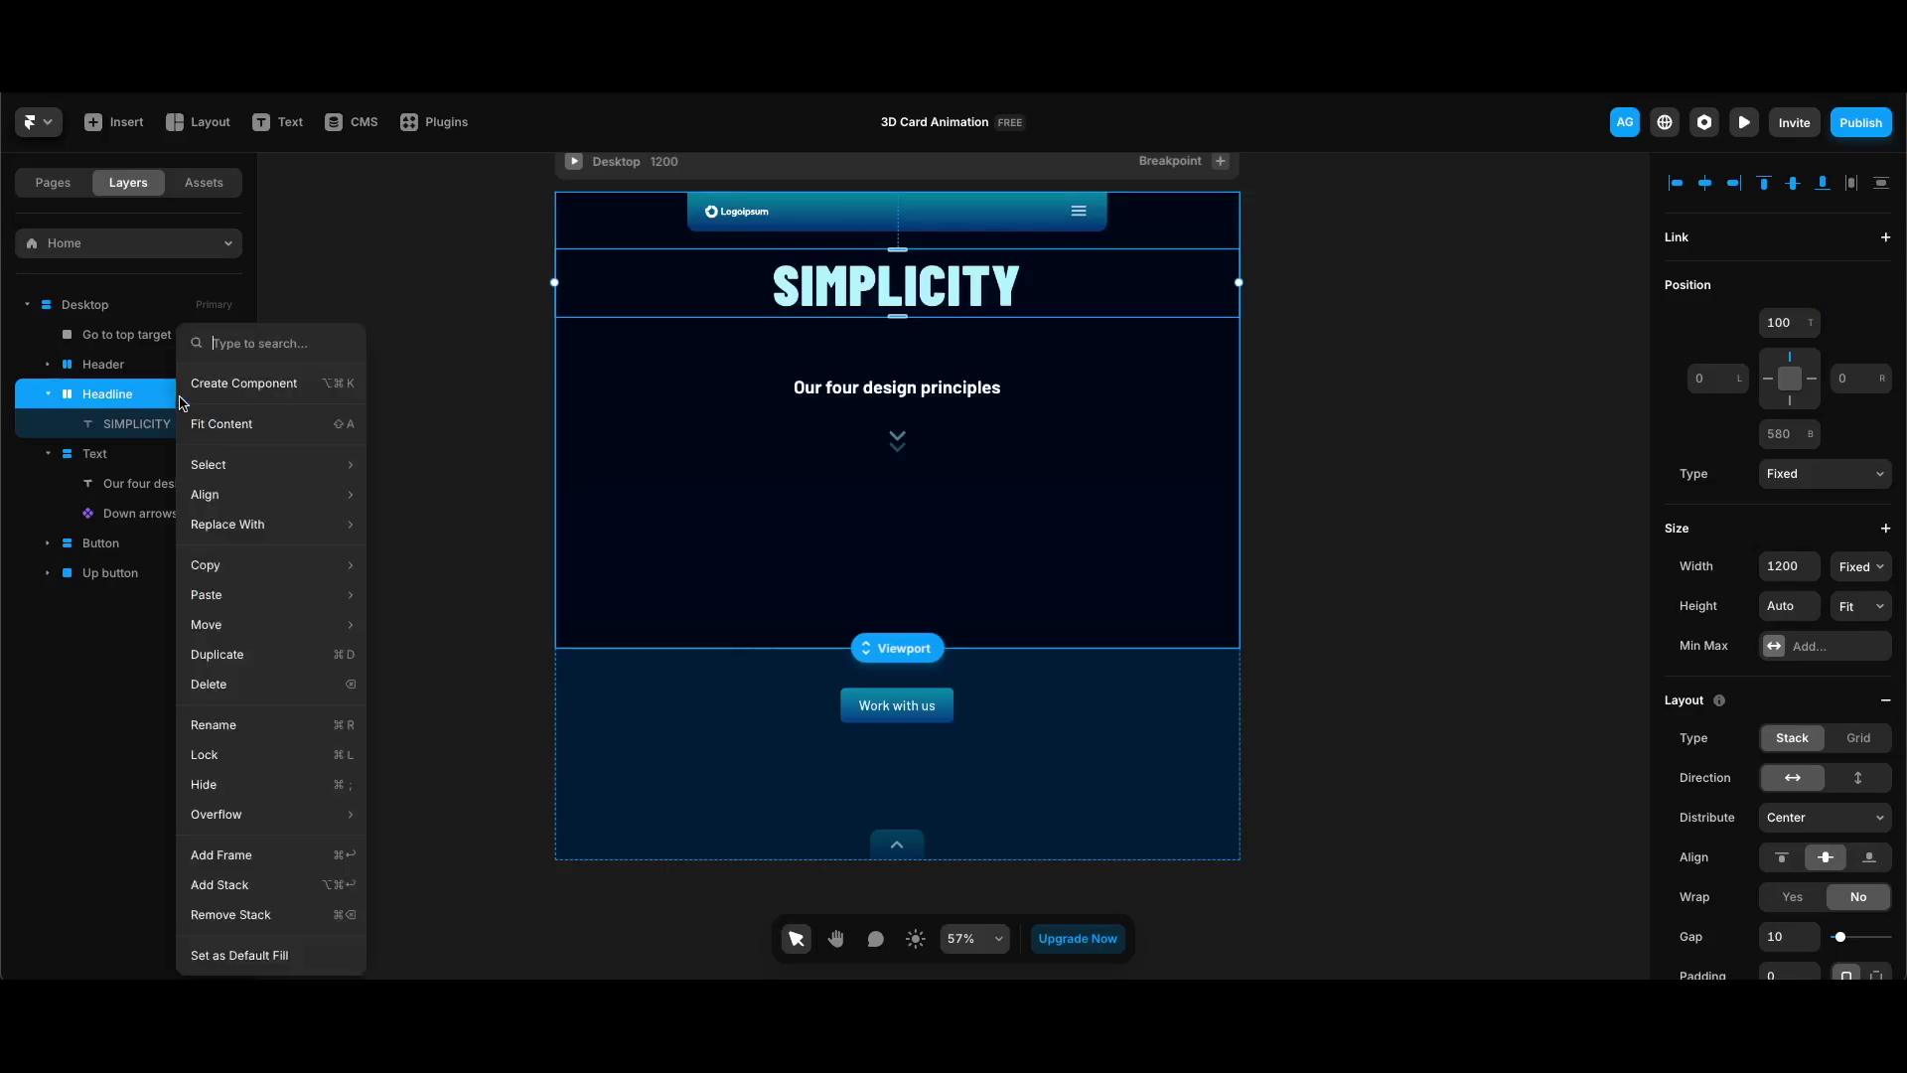
click(239, 383)
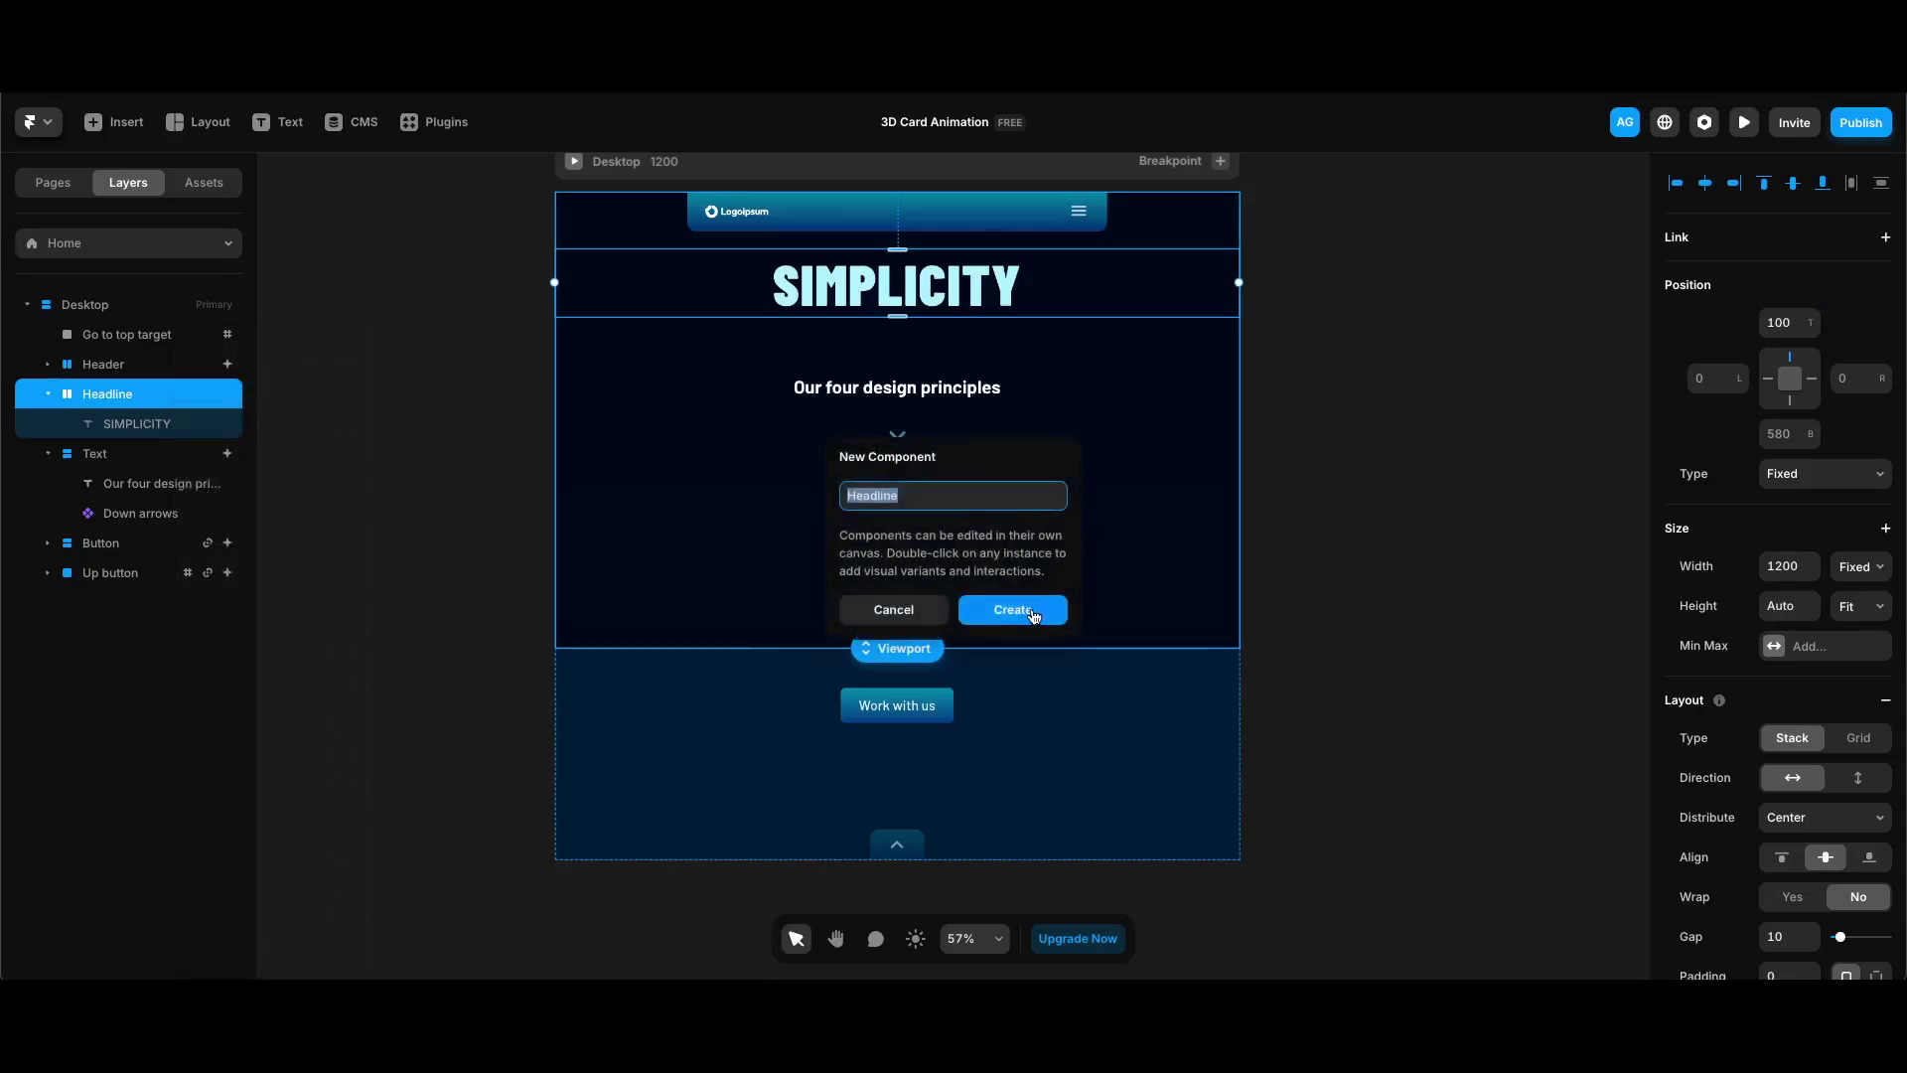
click(1033, 615)
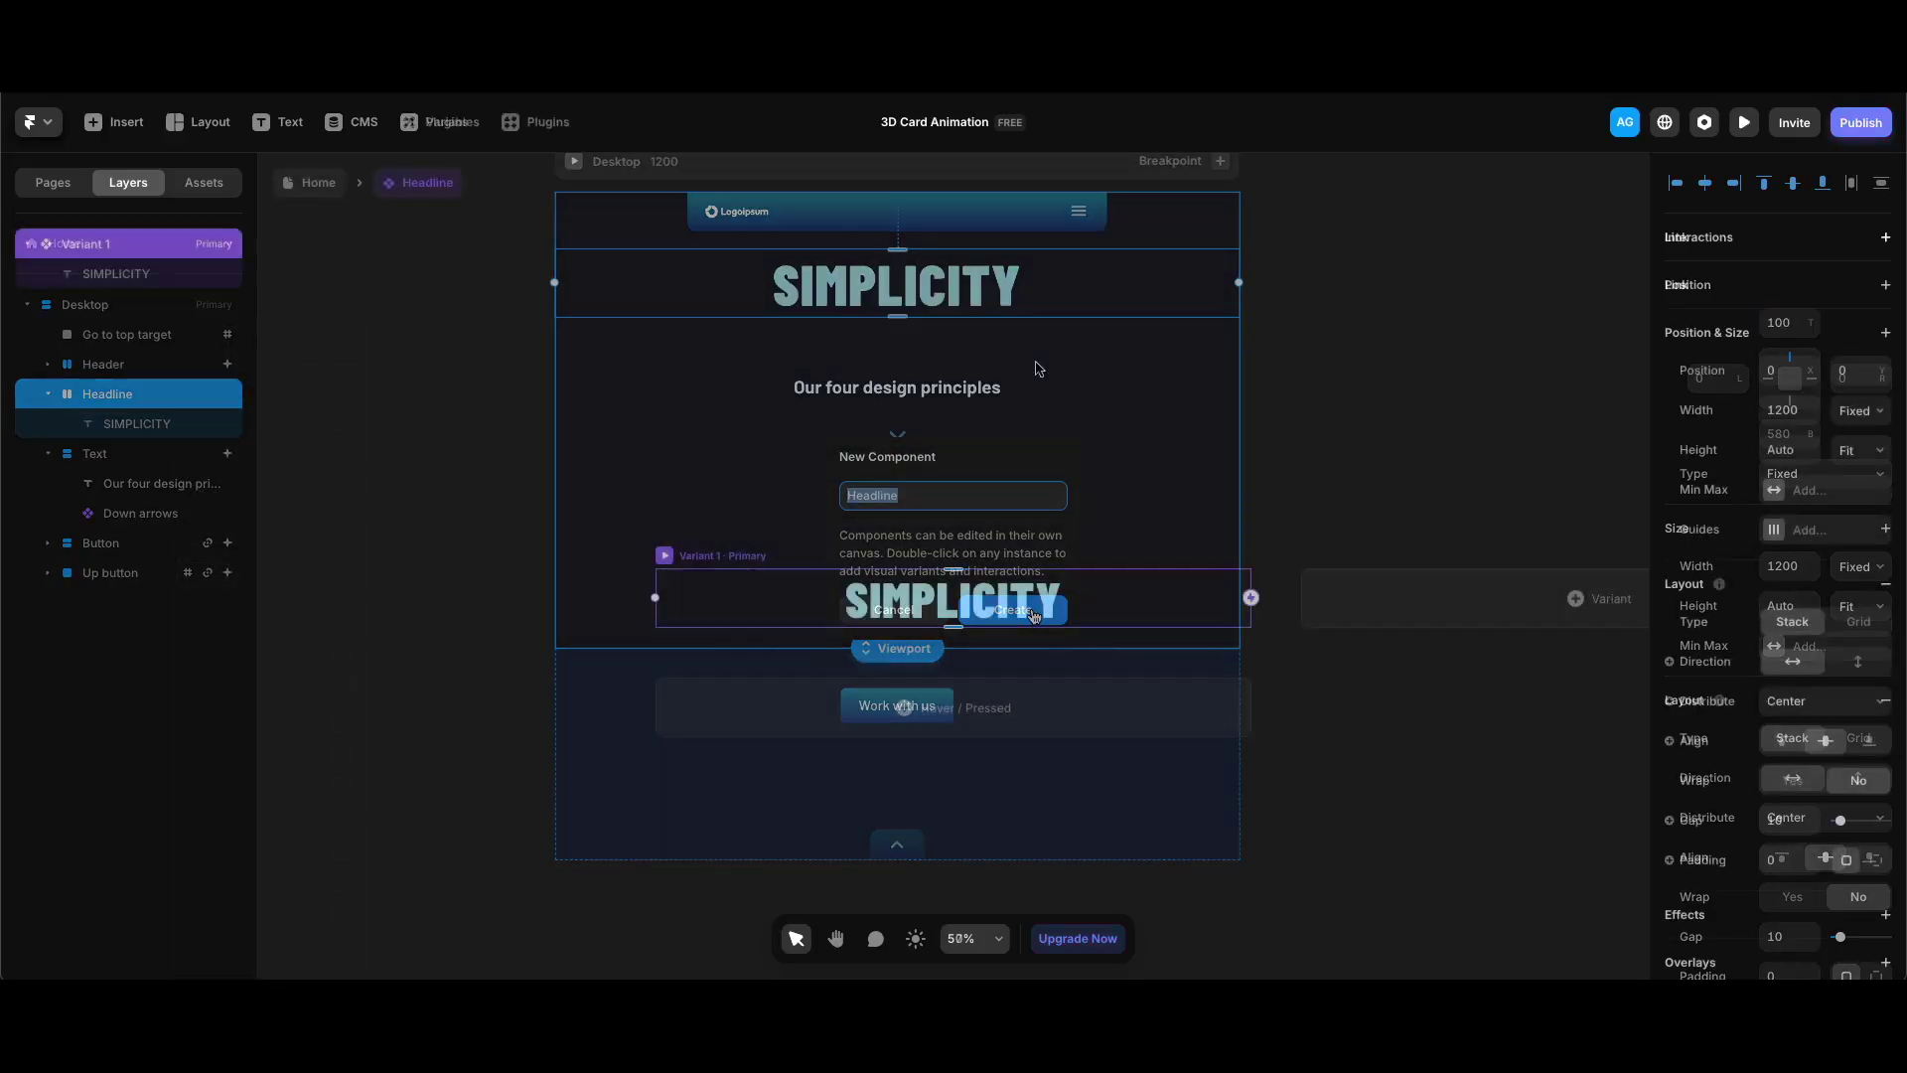
Bind the SIMPLICITY text content to a plain-text Title variable and go back to the Home page
click(168, 284)
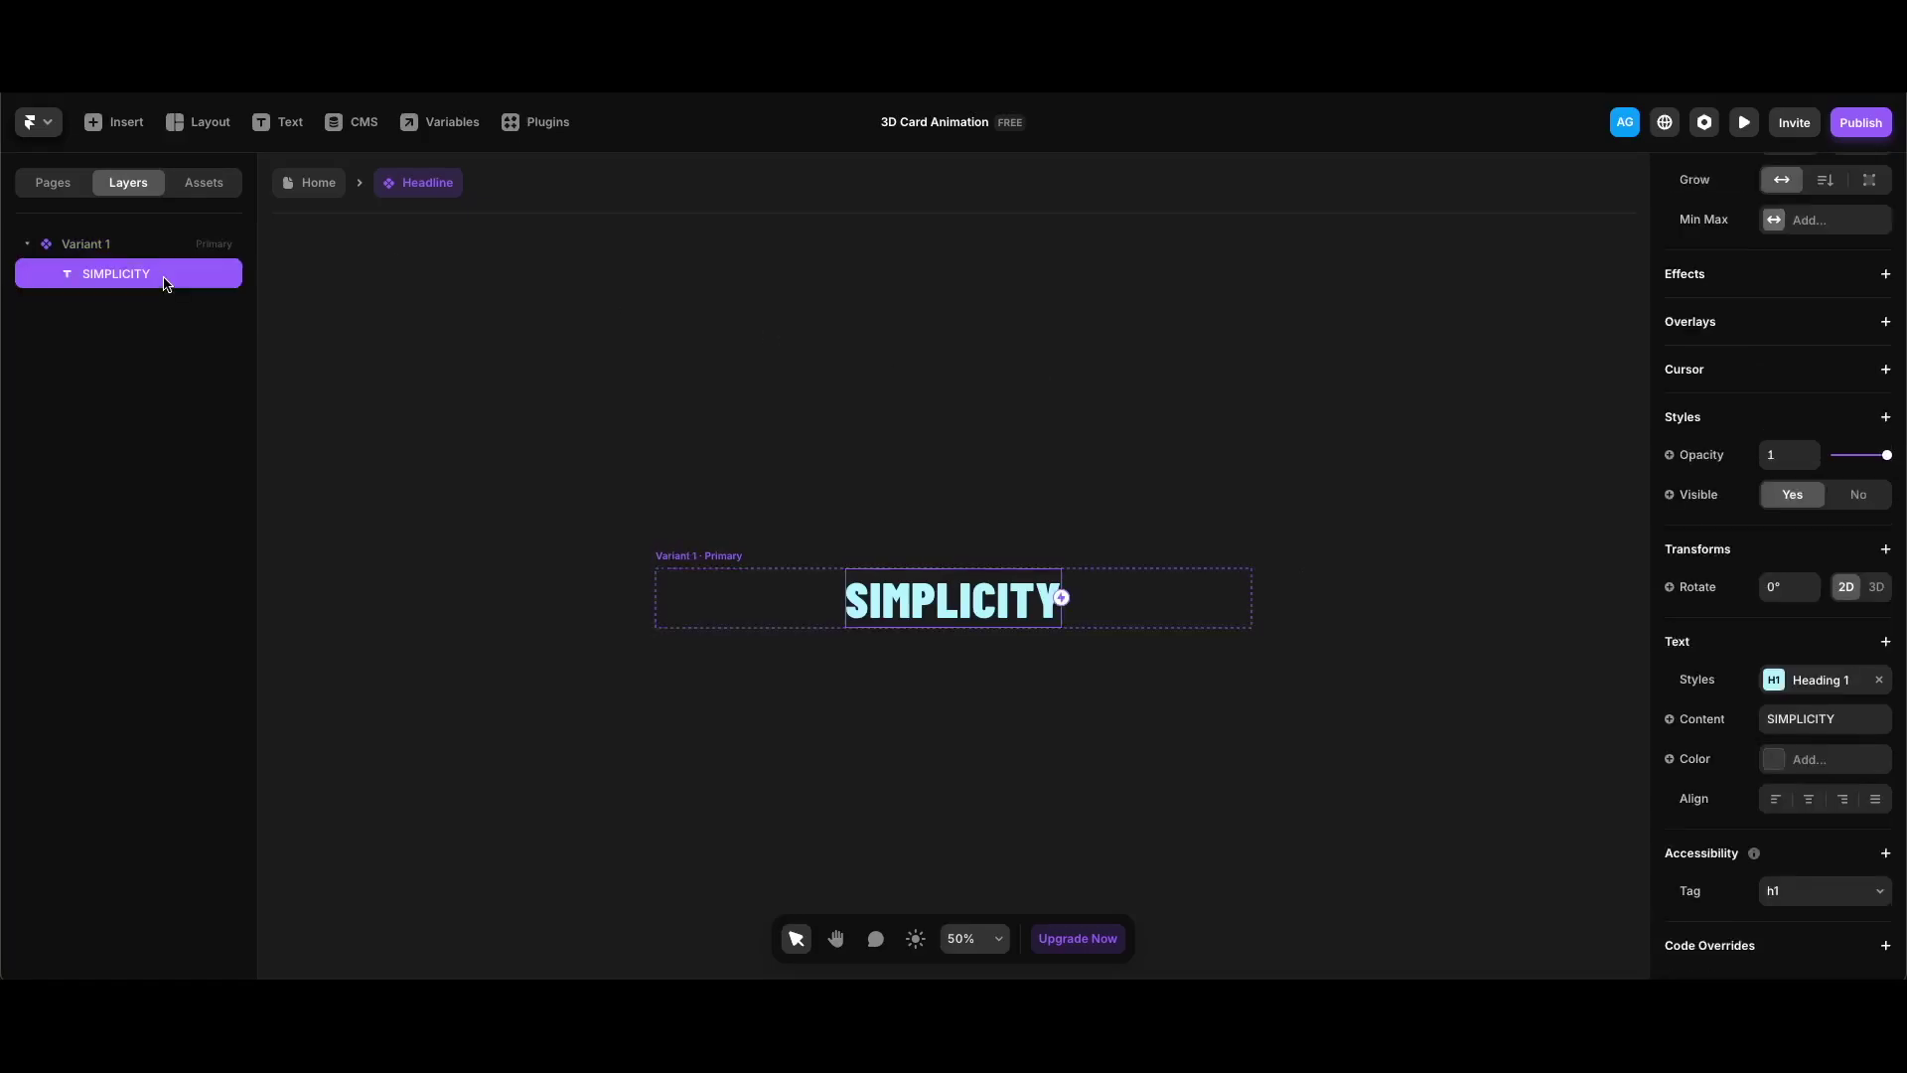
click(1697, 722)
mouse_move(1718, 758)
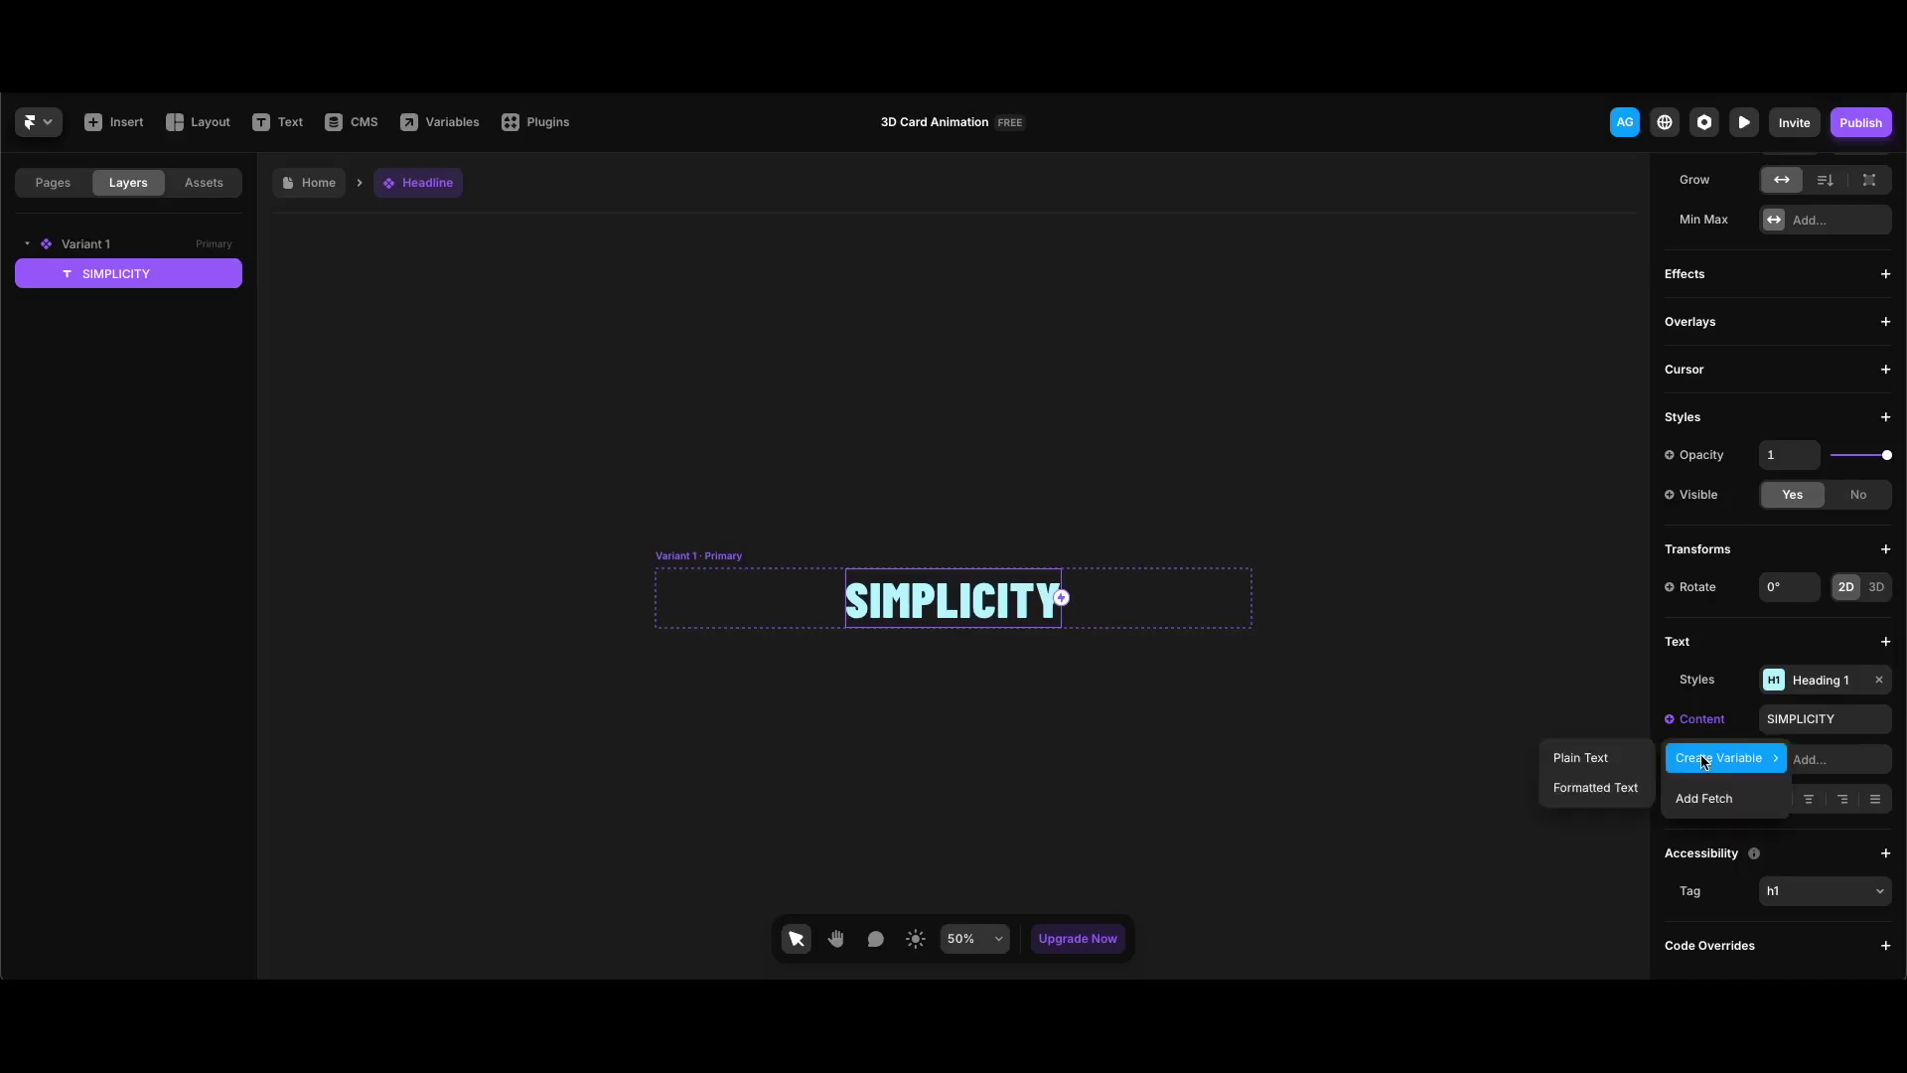
click(1580, 760)
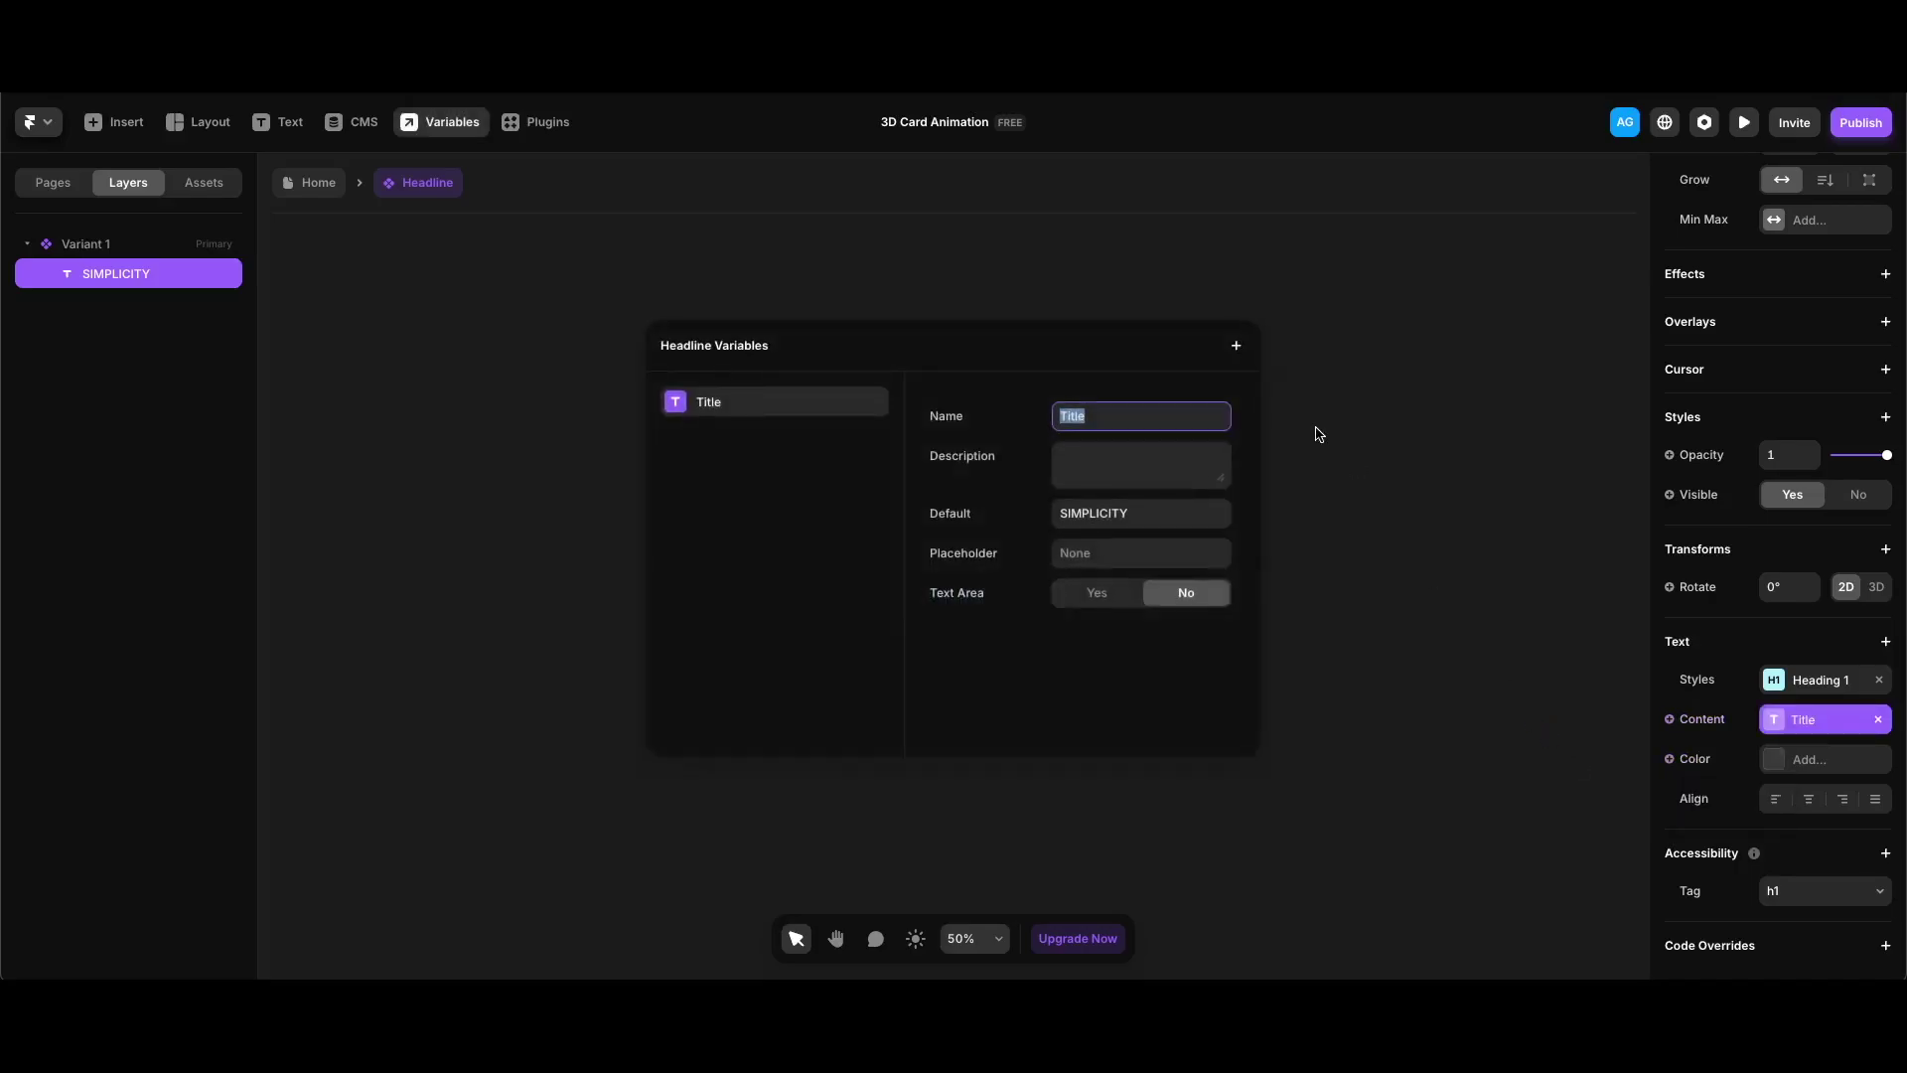
click(1213, 288)
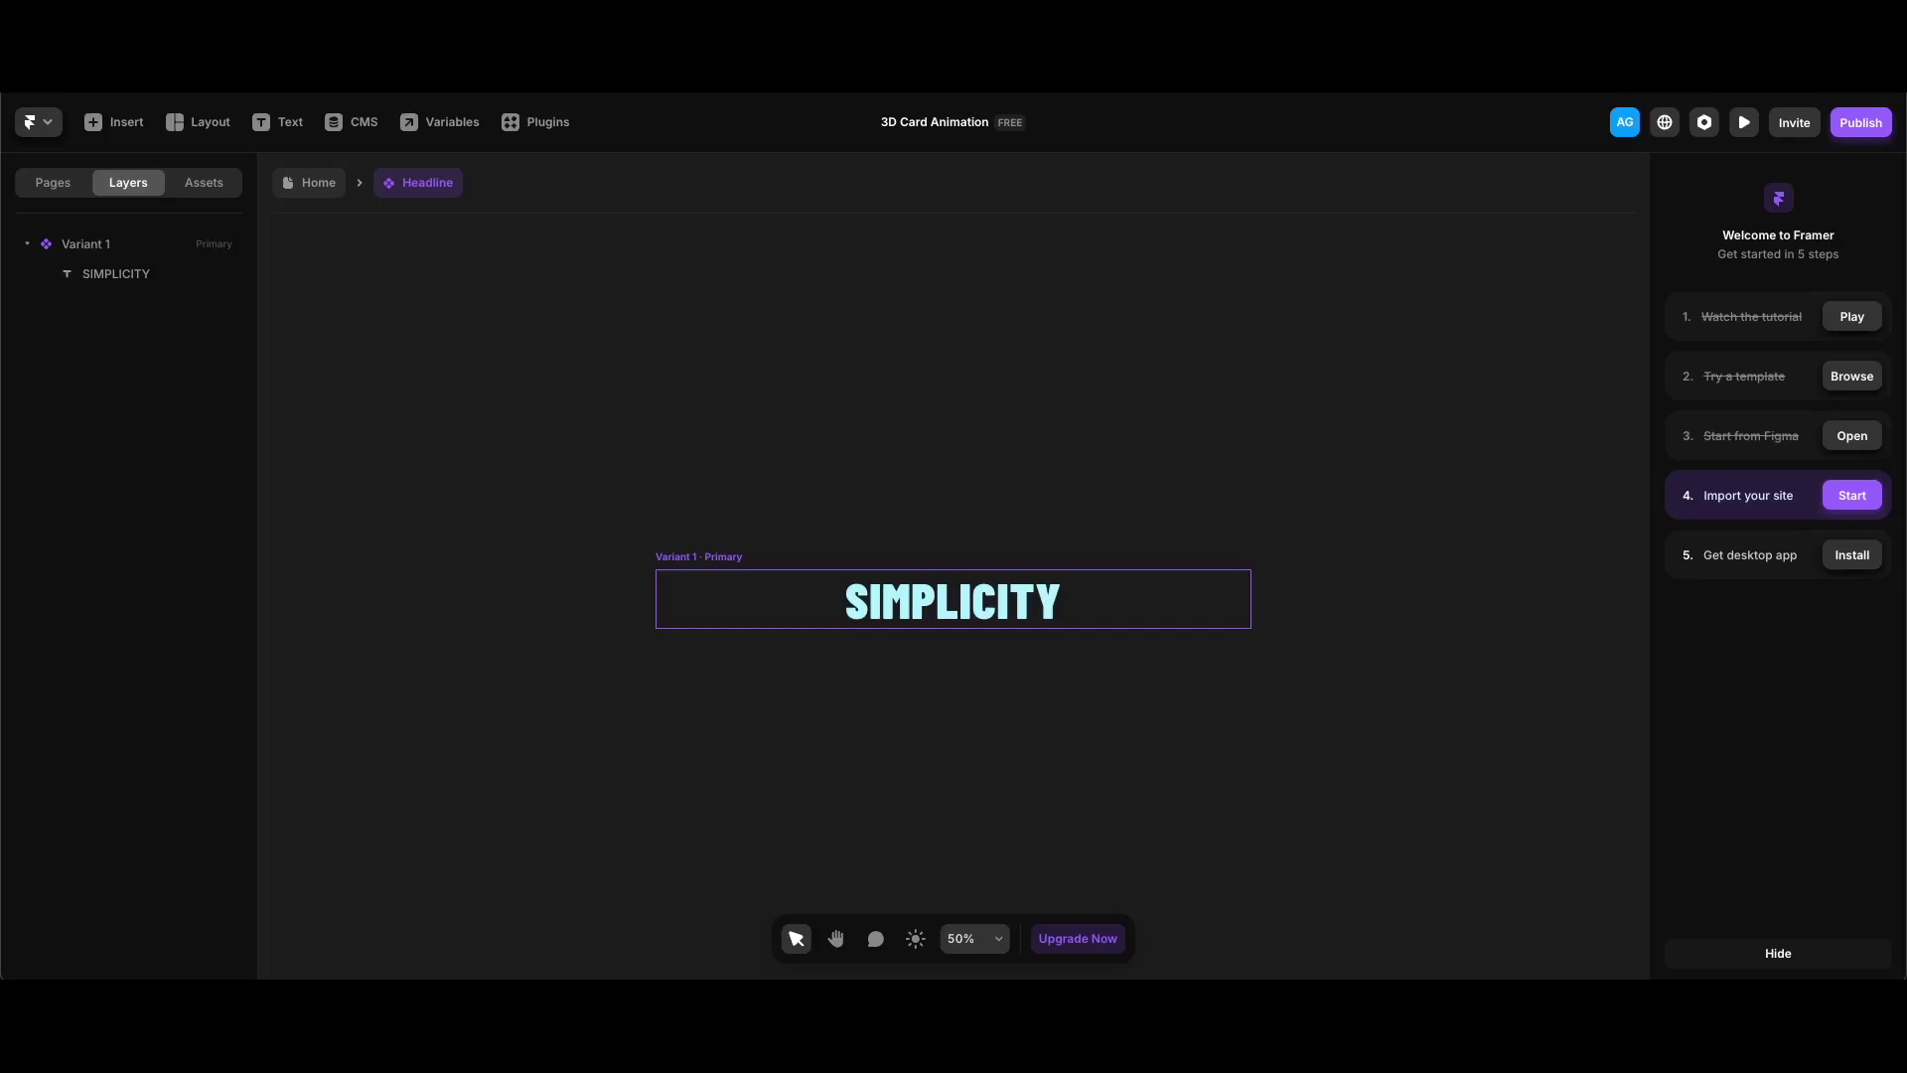
click(314, 185)
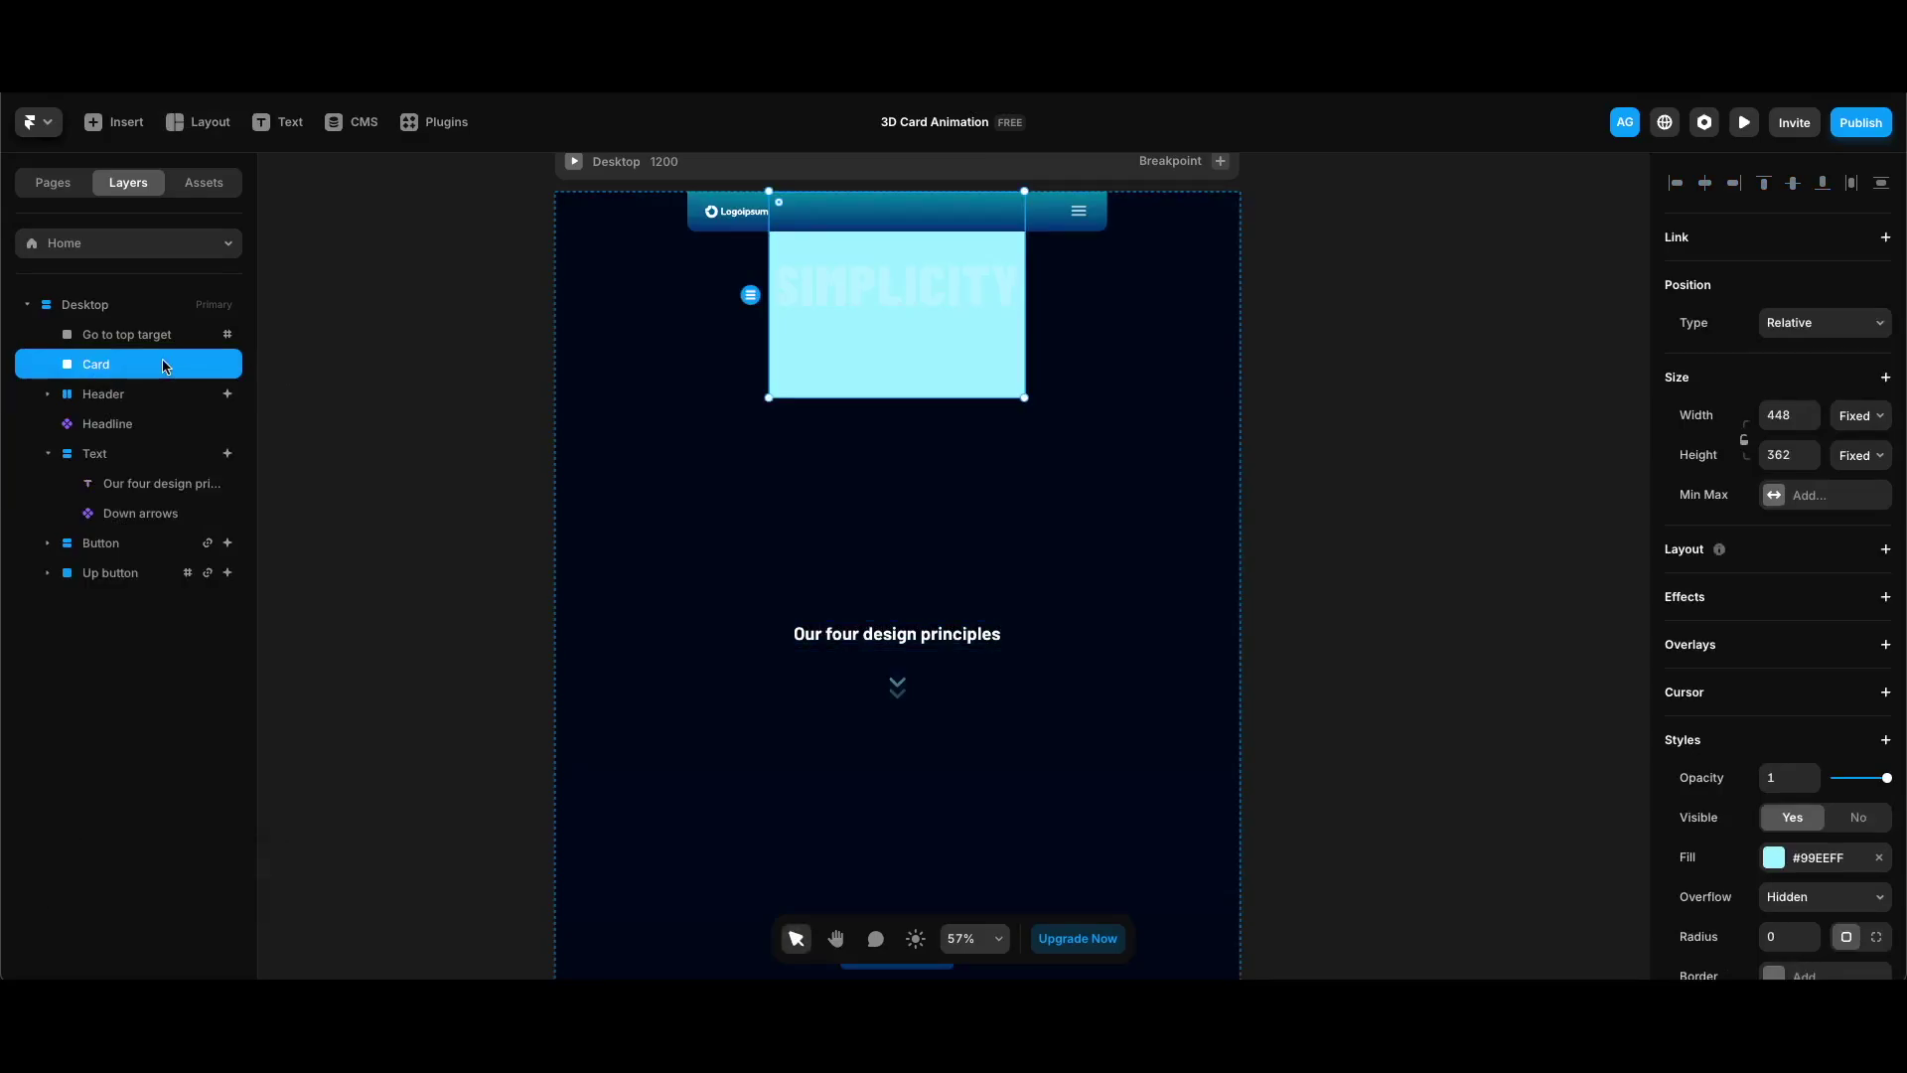
Move the Card below the Down arrows and resize it to 736×566
drag(164, 367, 149, 514)
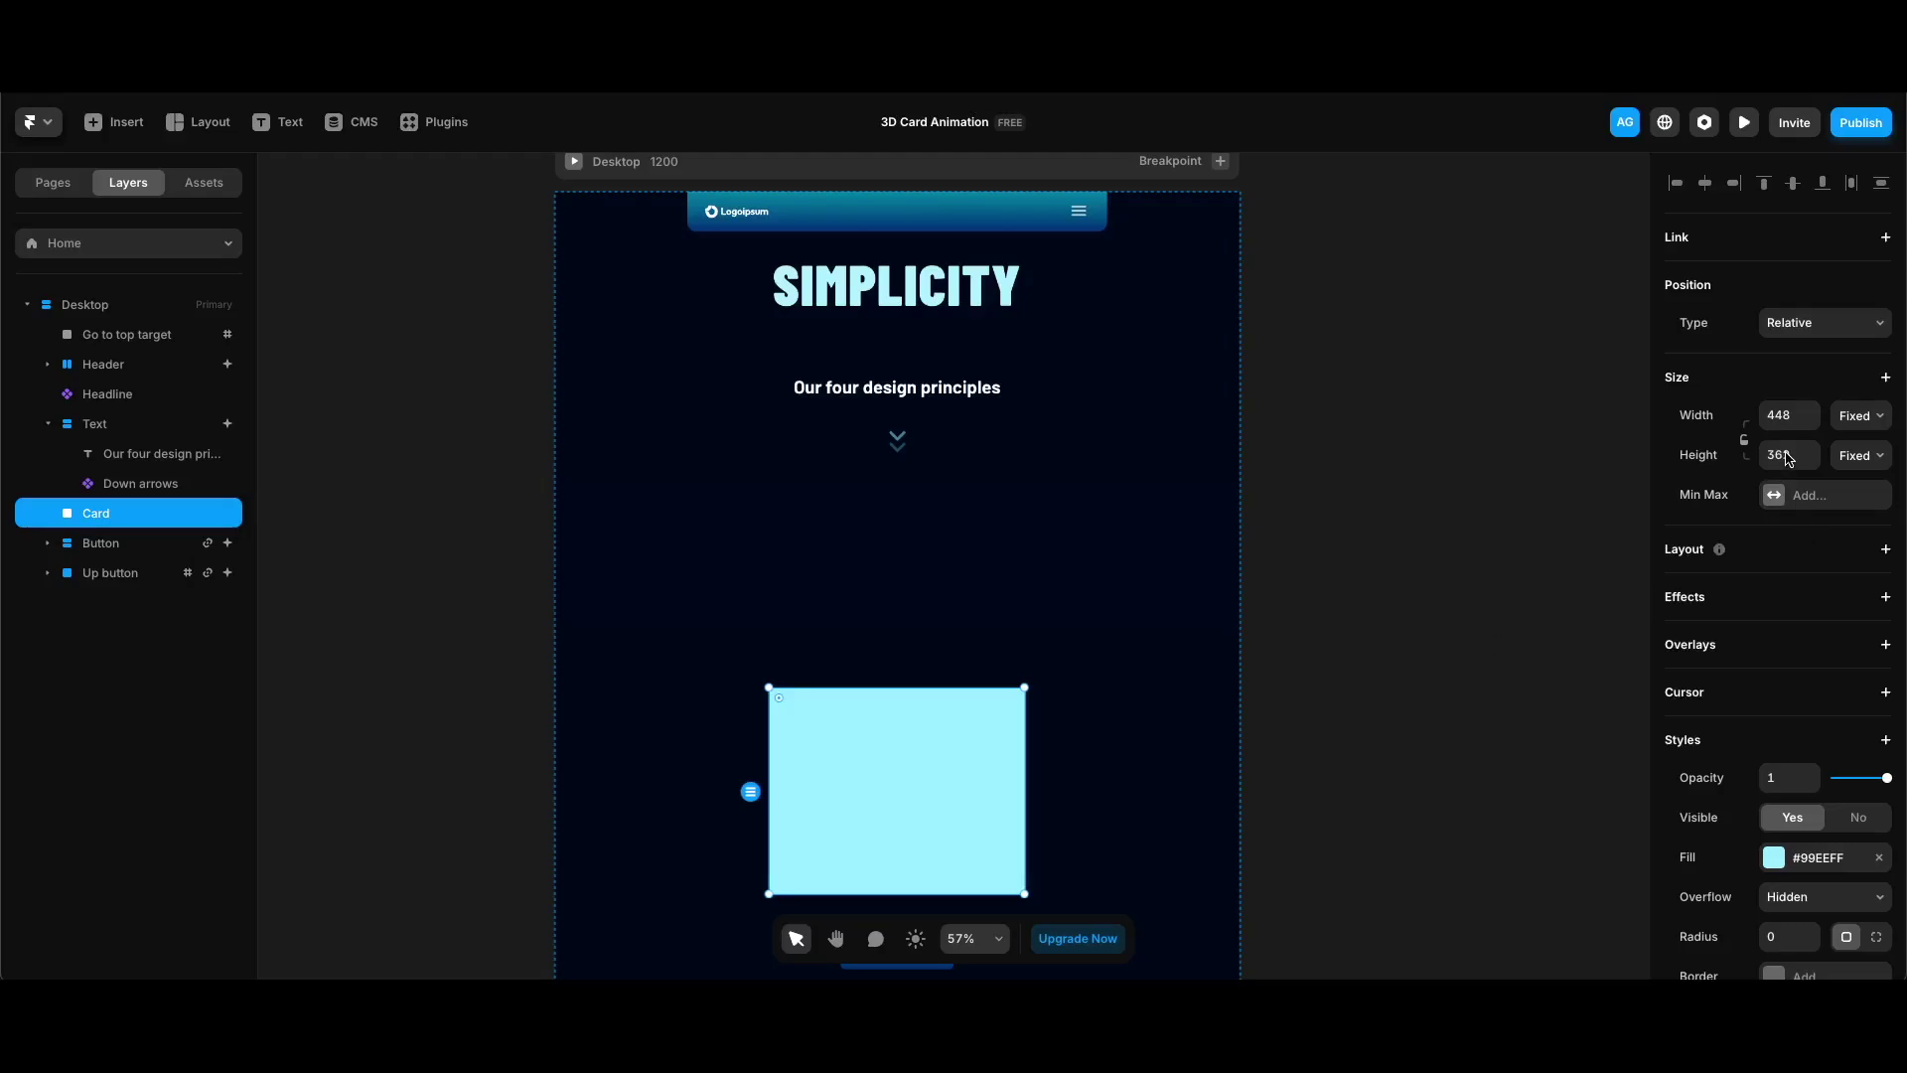
click(1782, 415)
text(736)
click(1793, 440)
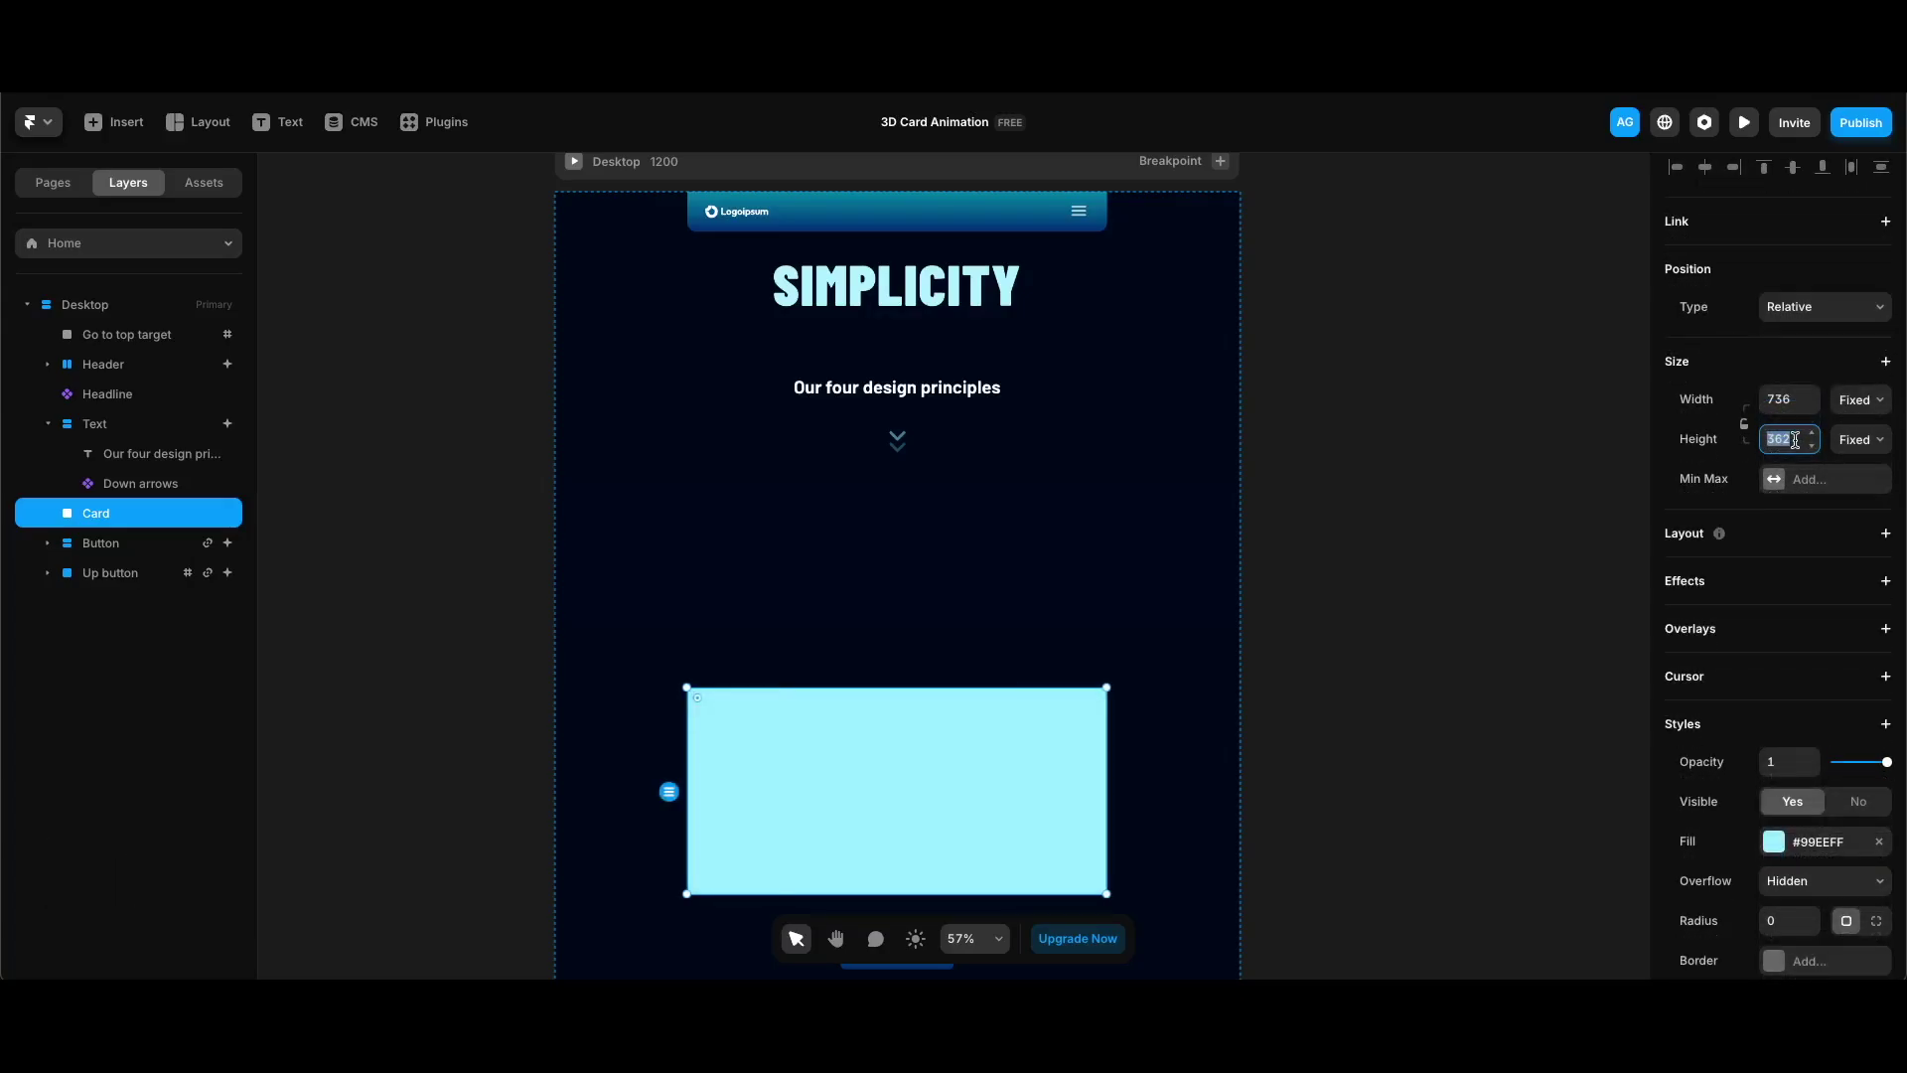
text(5)
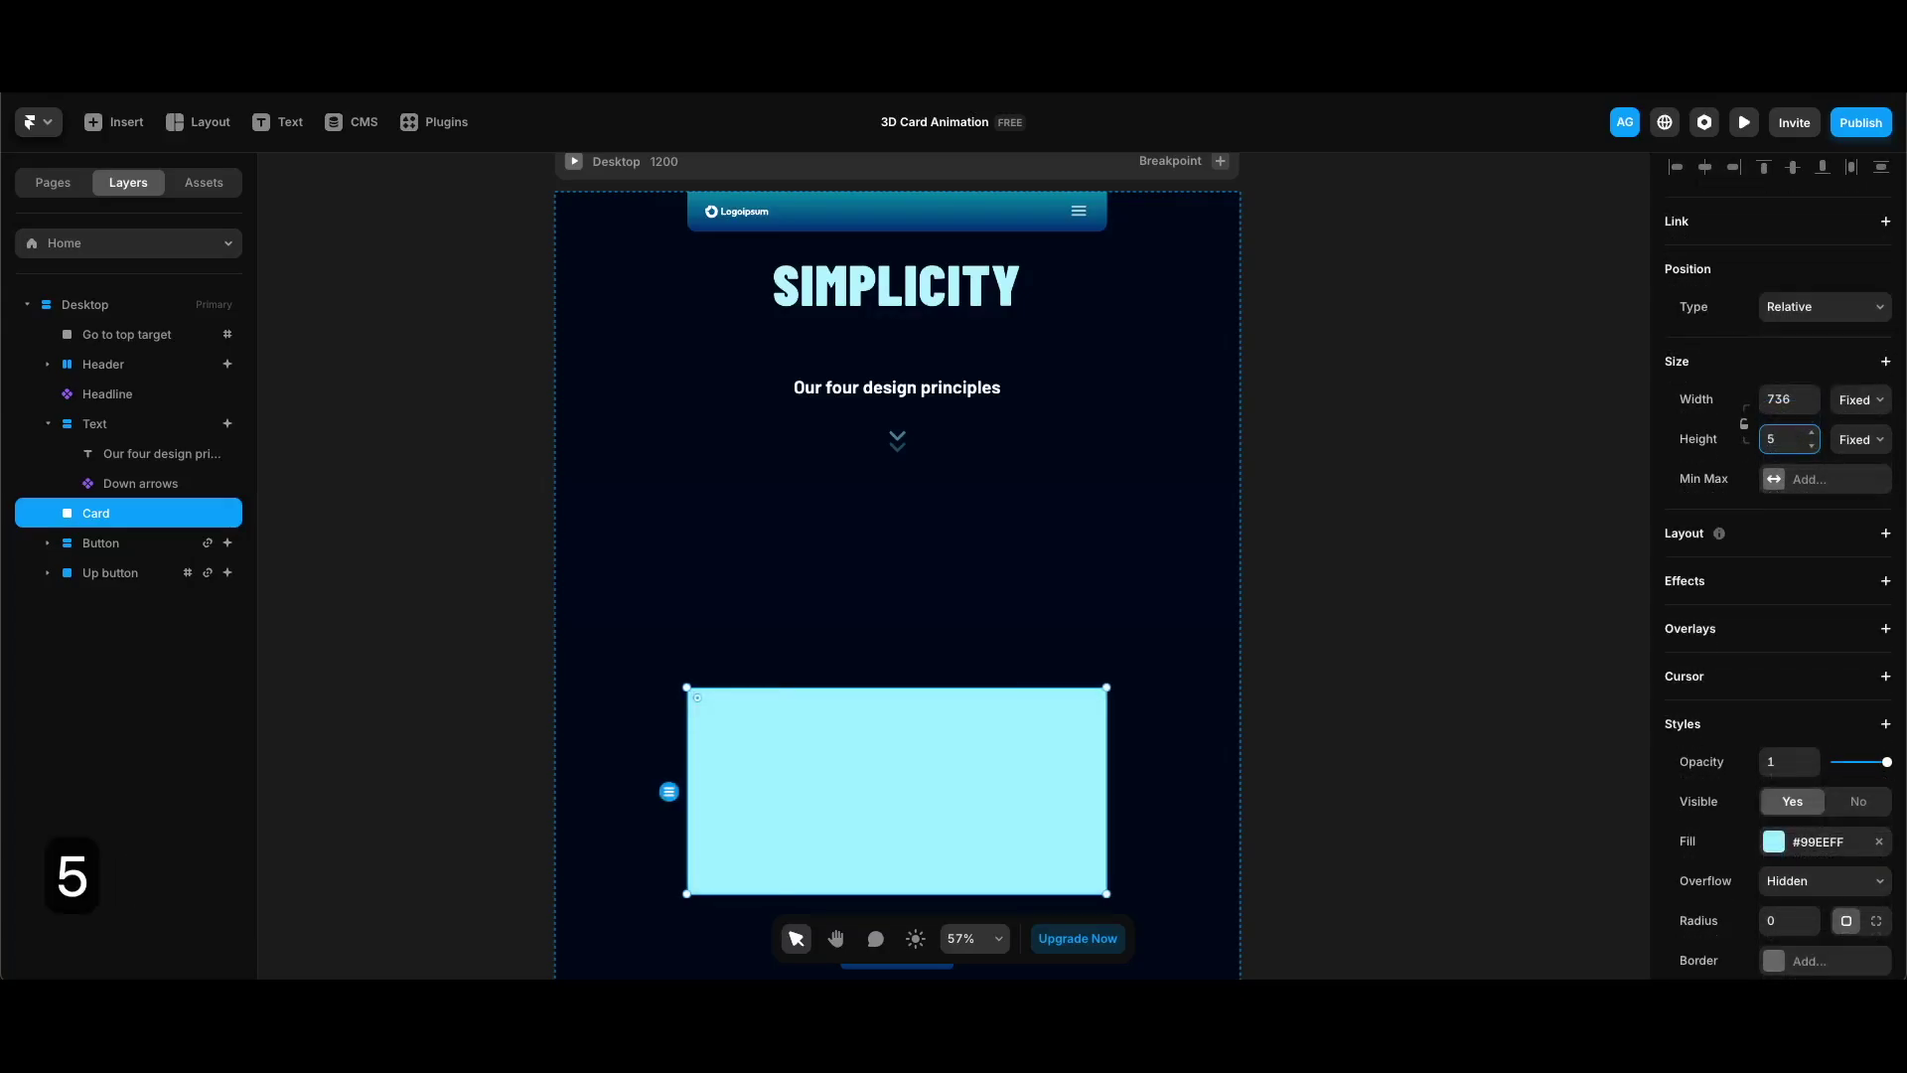
text(66)
key(Return)
Fill the Card with a linear gradient using a dark teal preset
scroll(1744, 732, down, 2)
click(1745, 732)
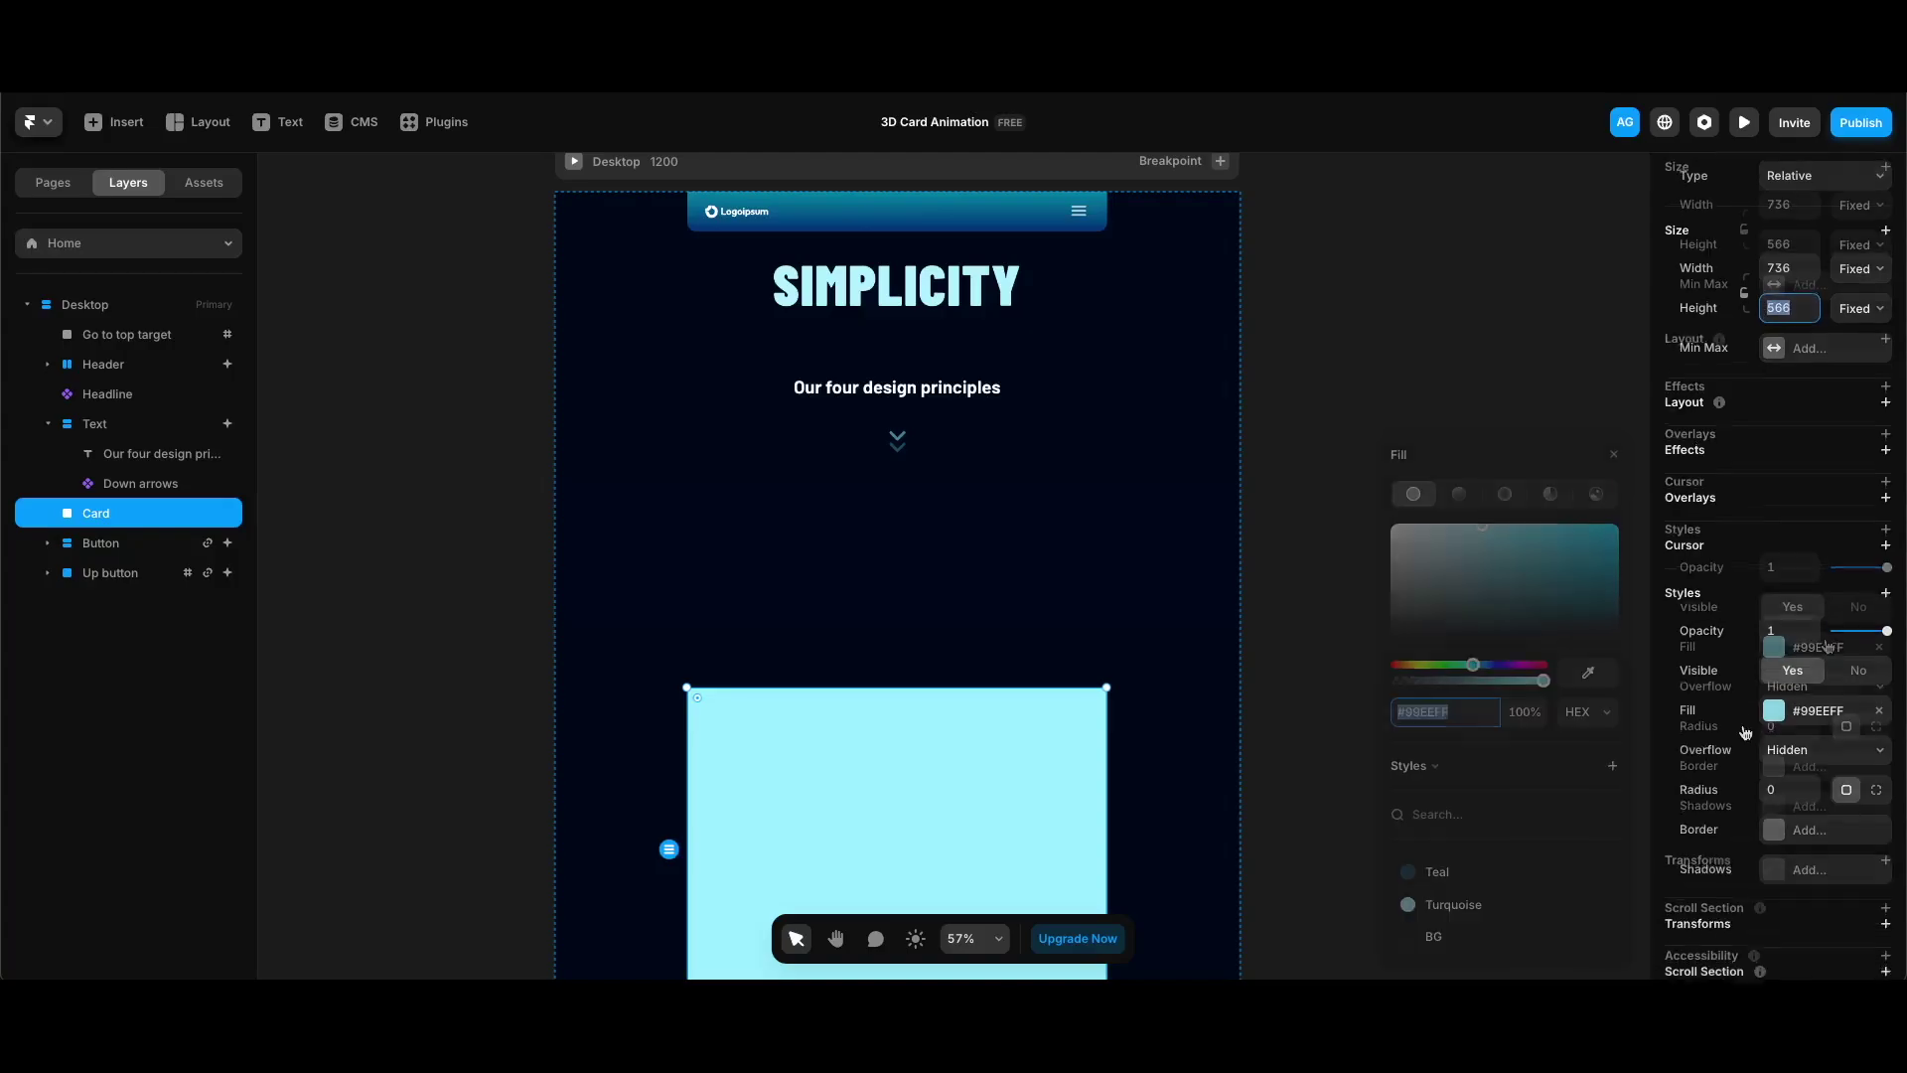
click(1461, 496)
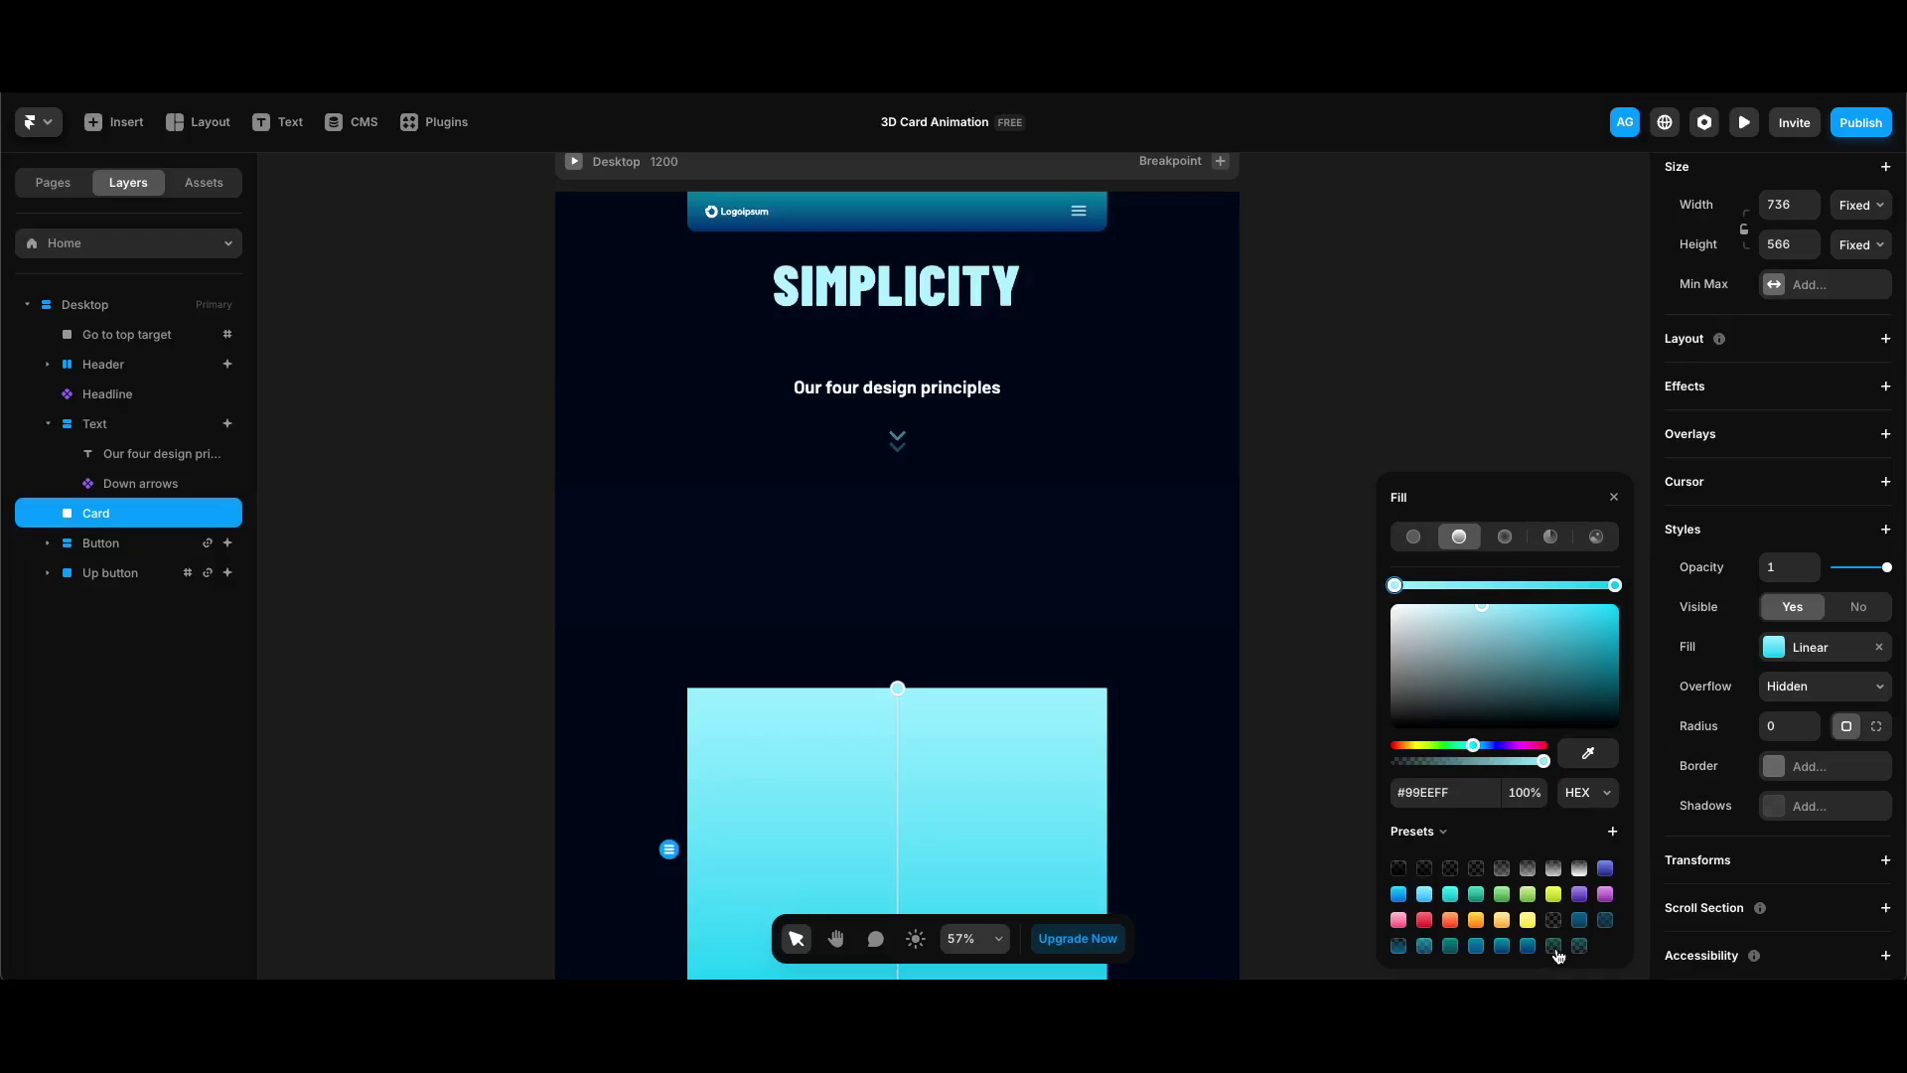
click(1553, 946)
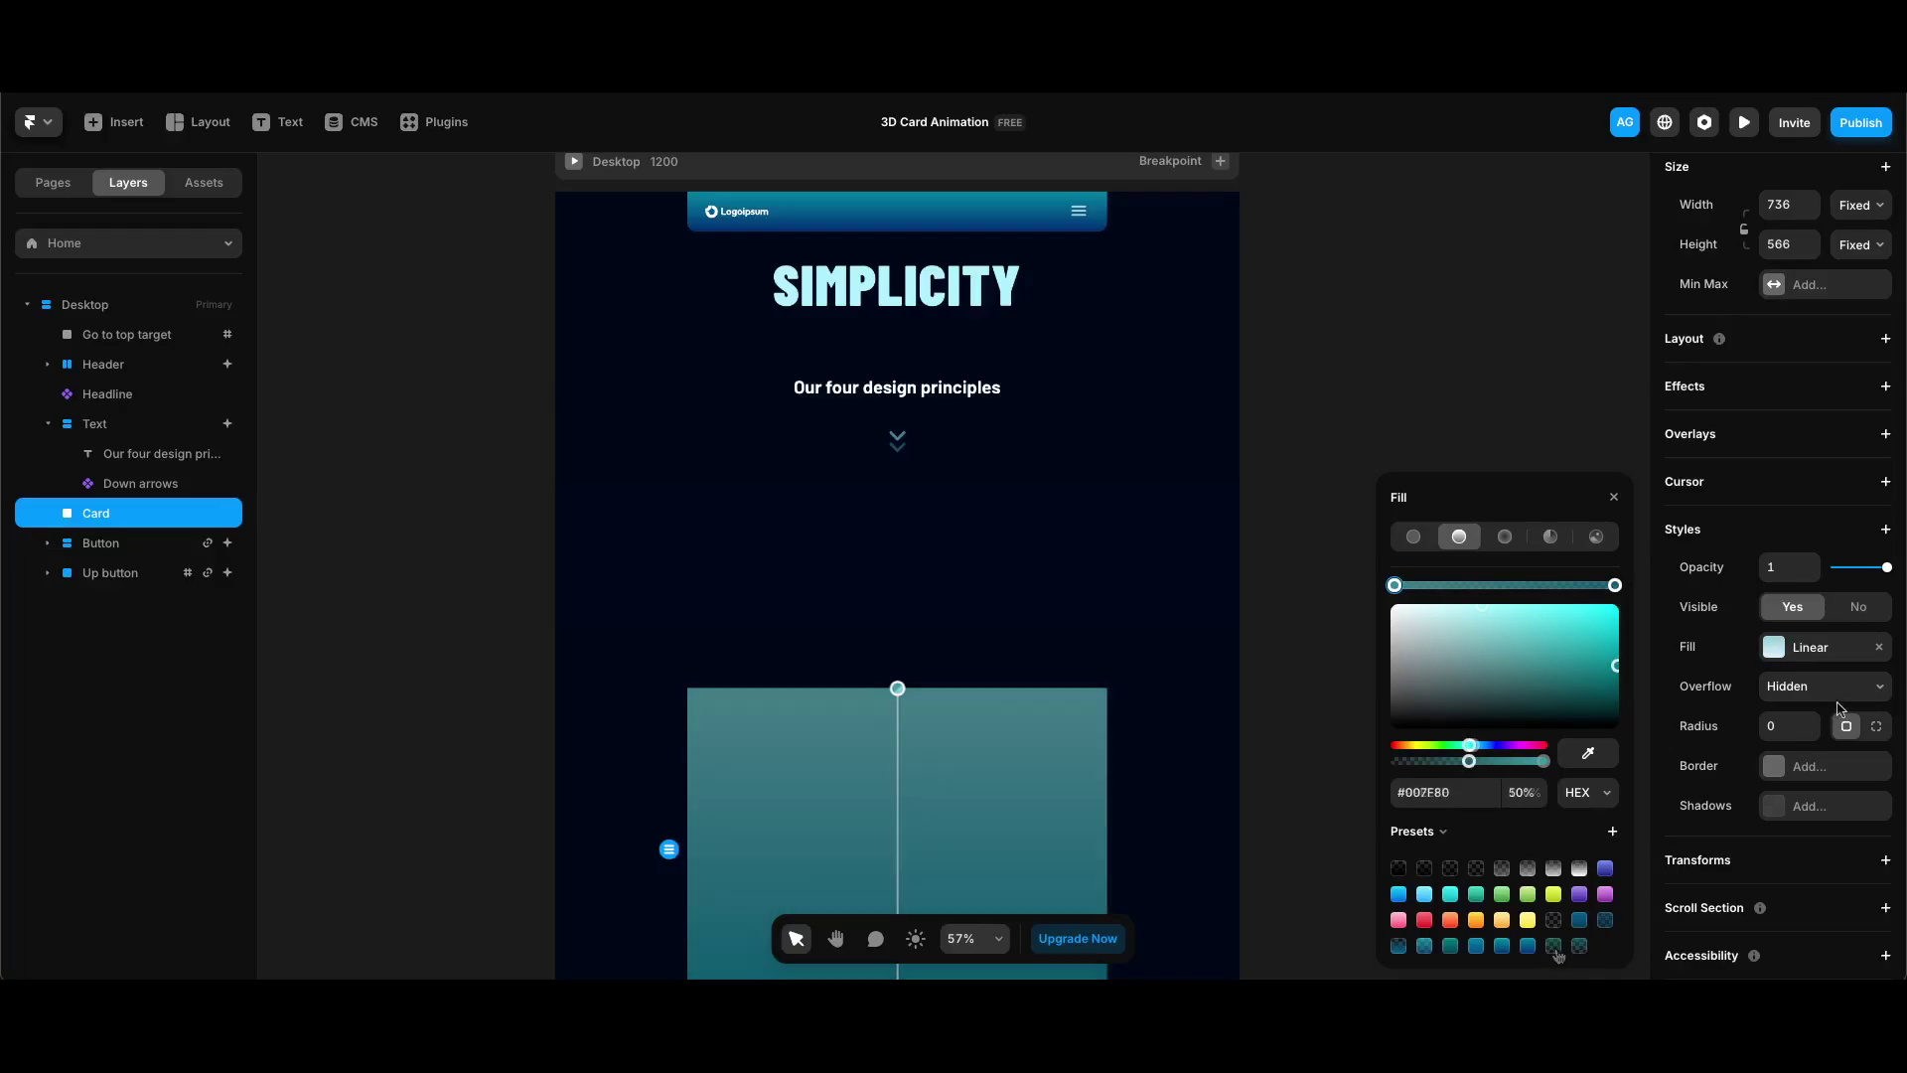
click(1783, 726)
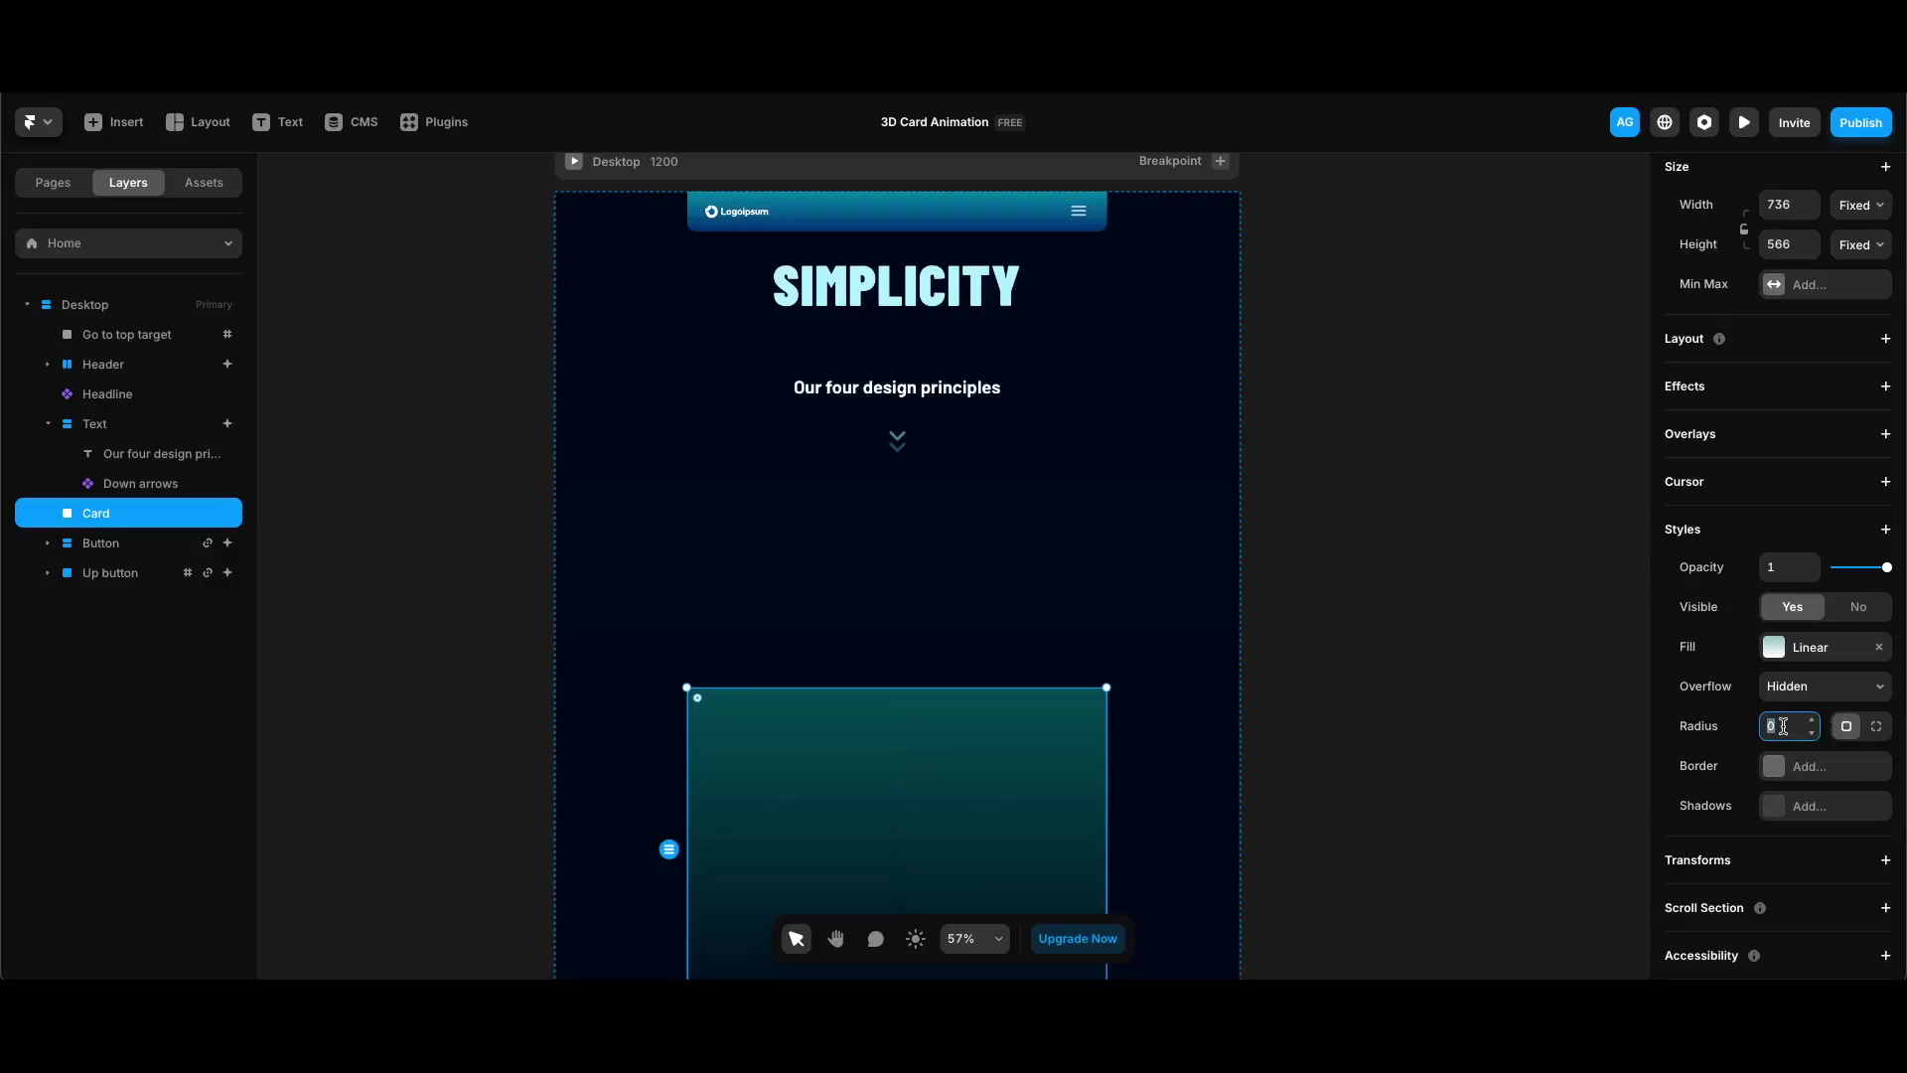
Set the Card's corner radius to 32
text(32)
key(Return)
key(Tab)
Add a 1200 Perspective and a 0%, 0% Origin transform to the Card
click(1836, 863)
click(1783, 736)
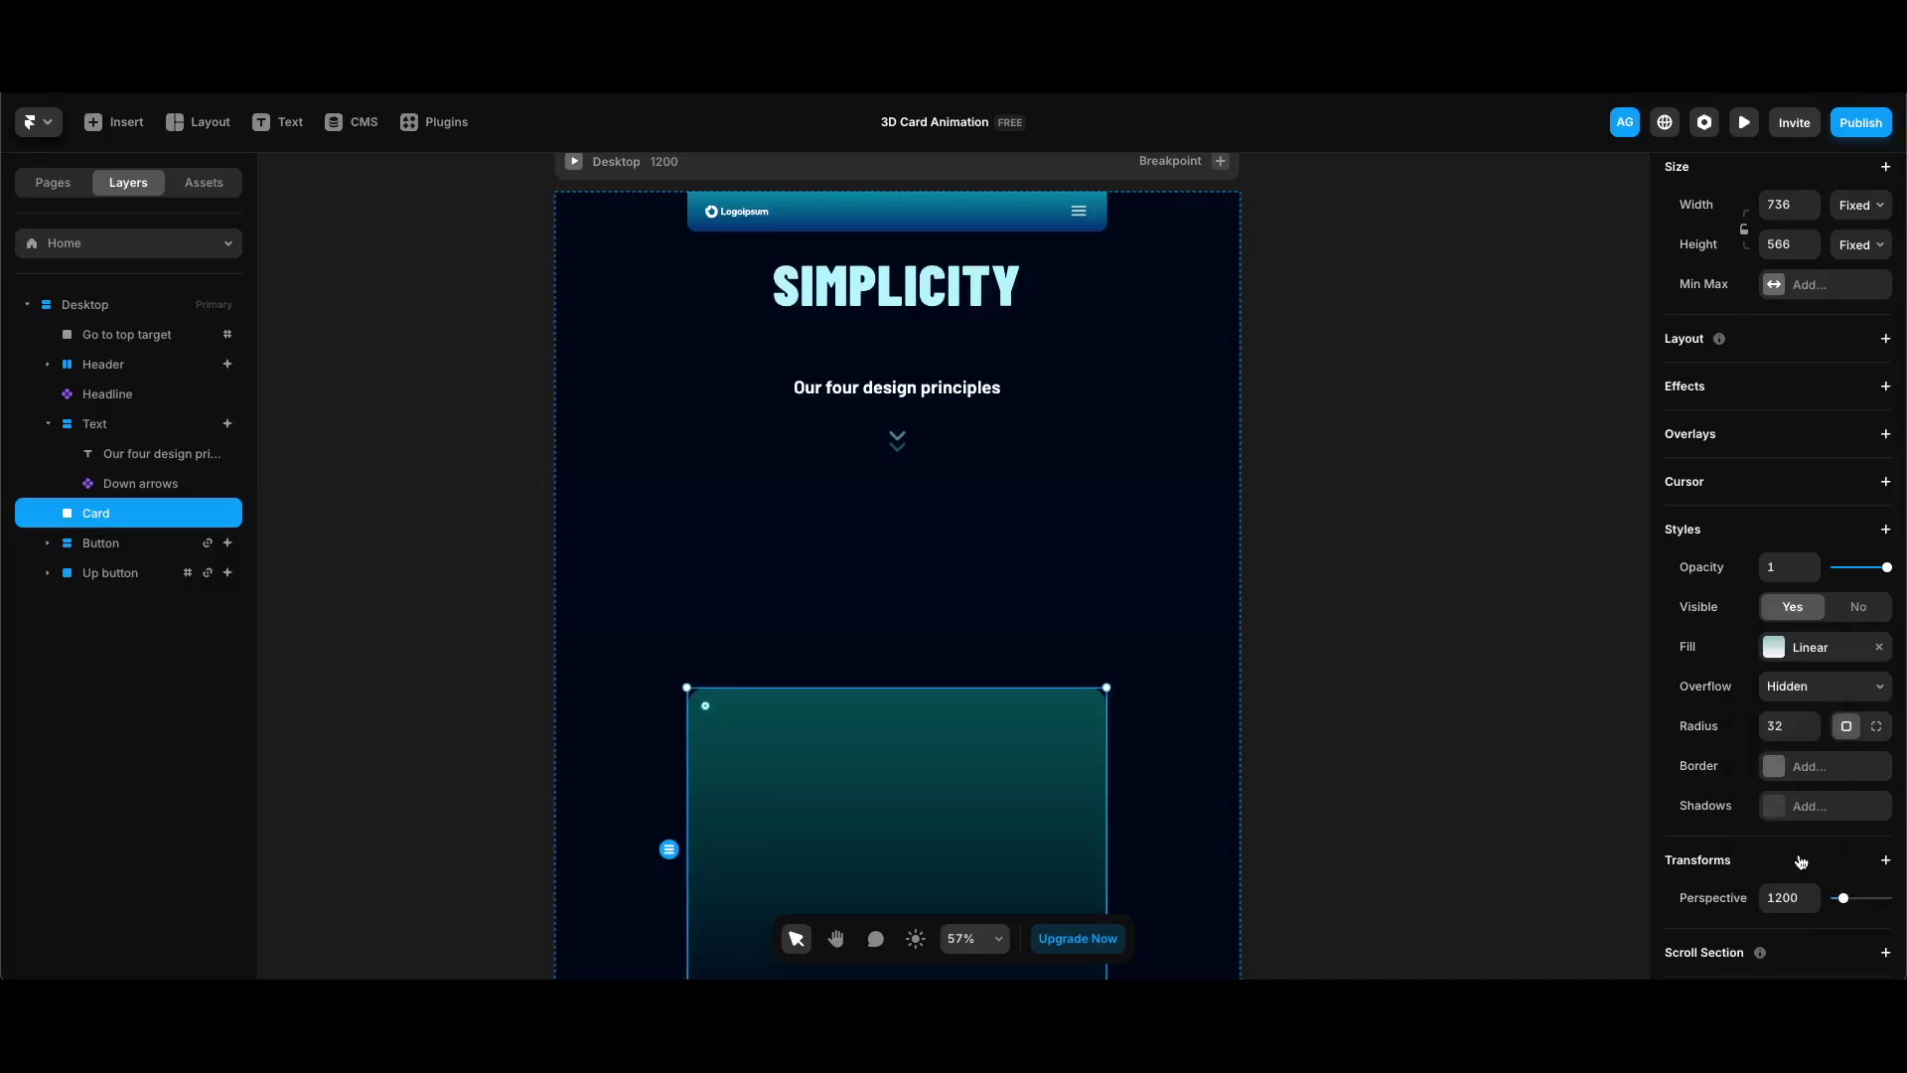
click(1886, 860)
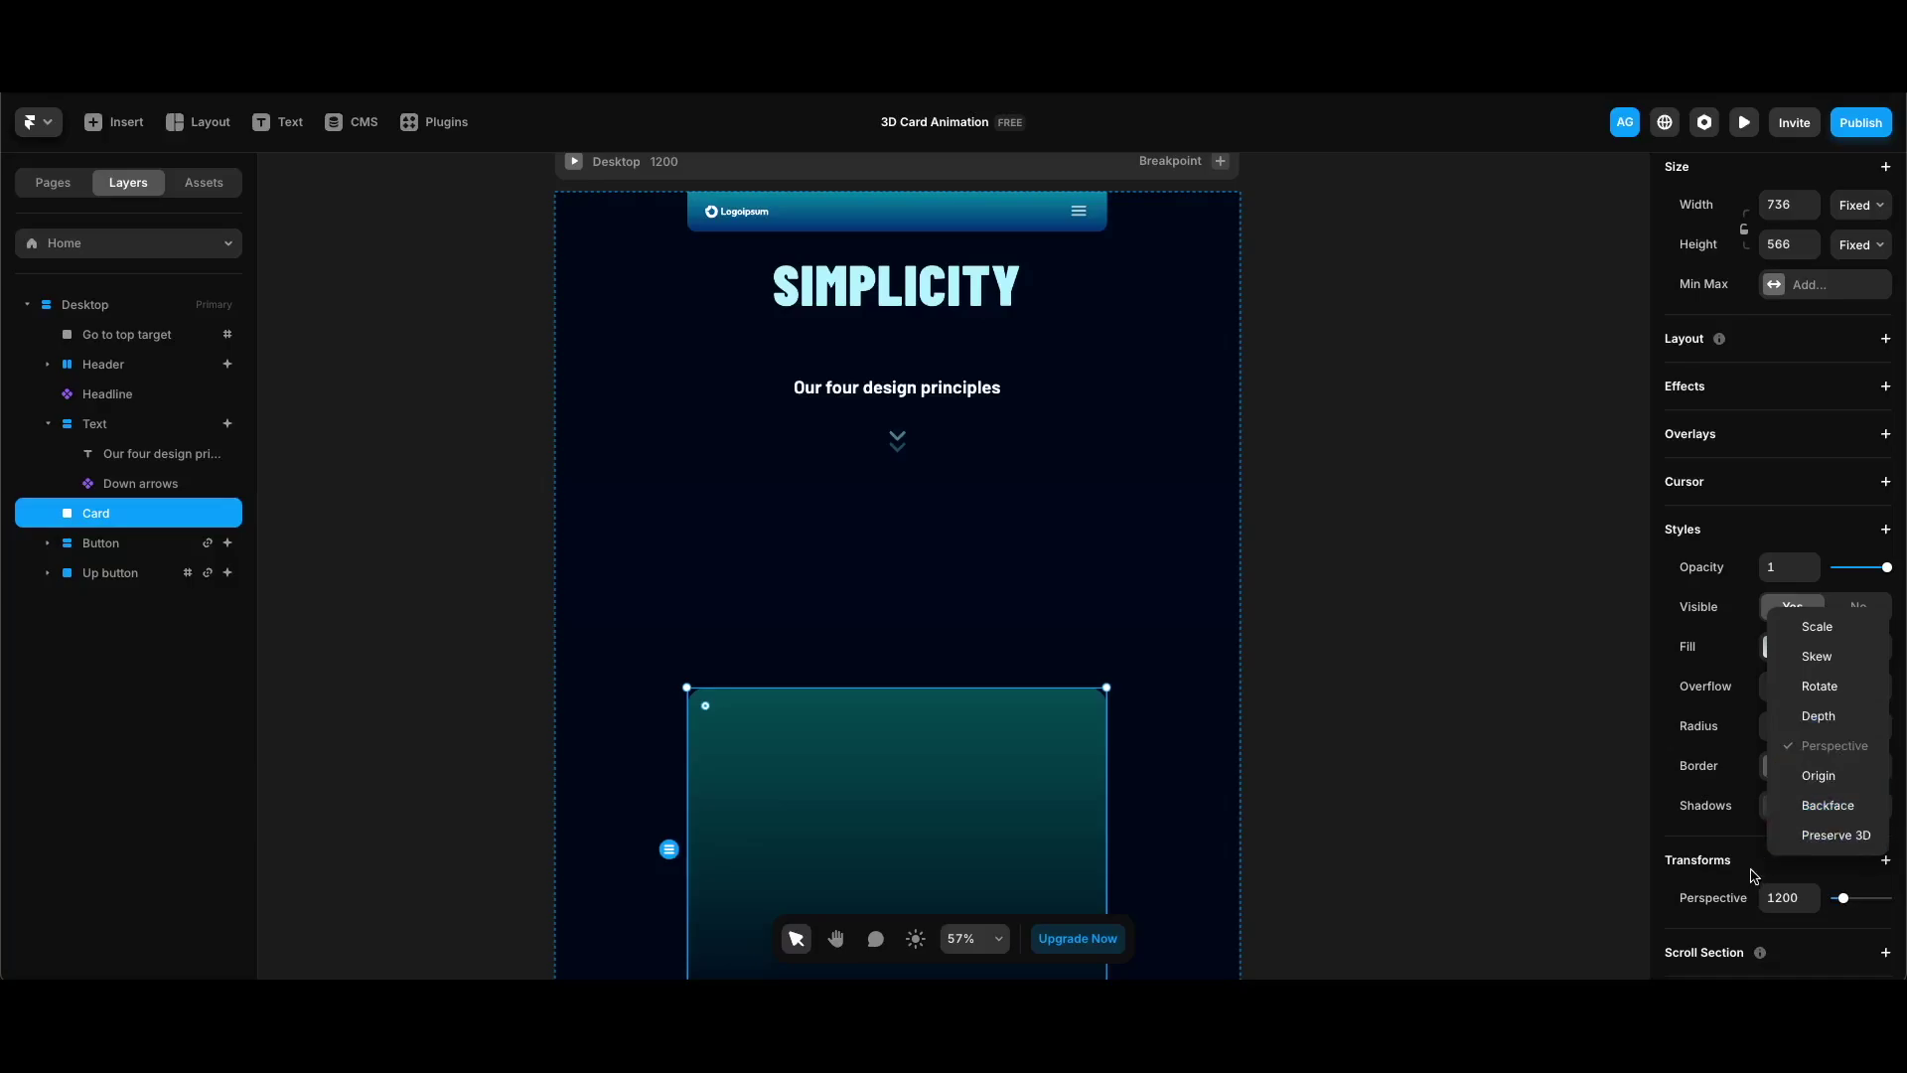
click(1818, 775)
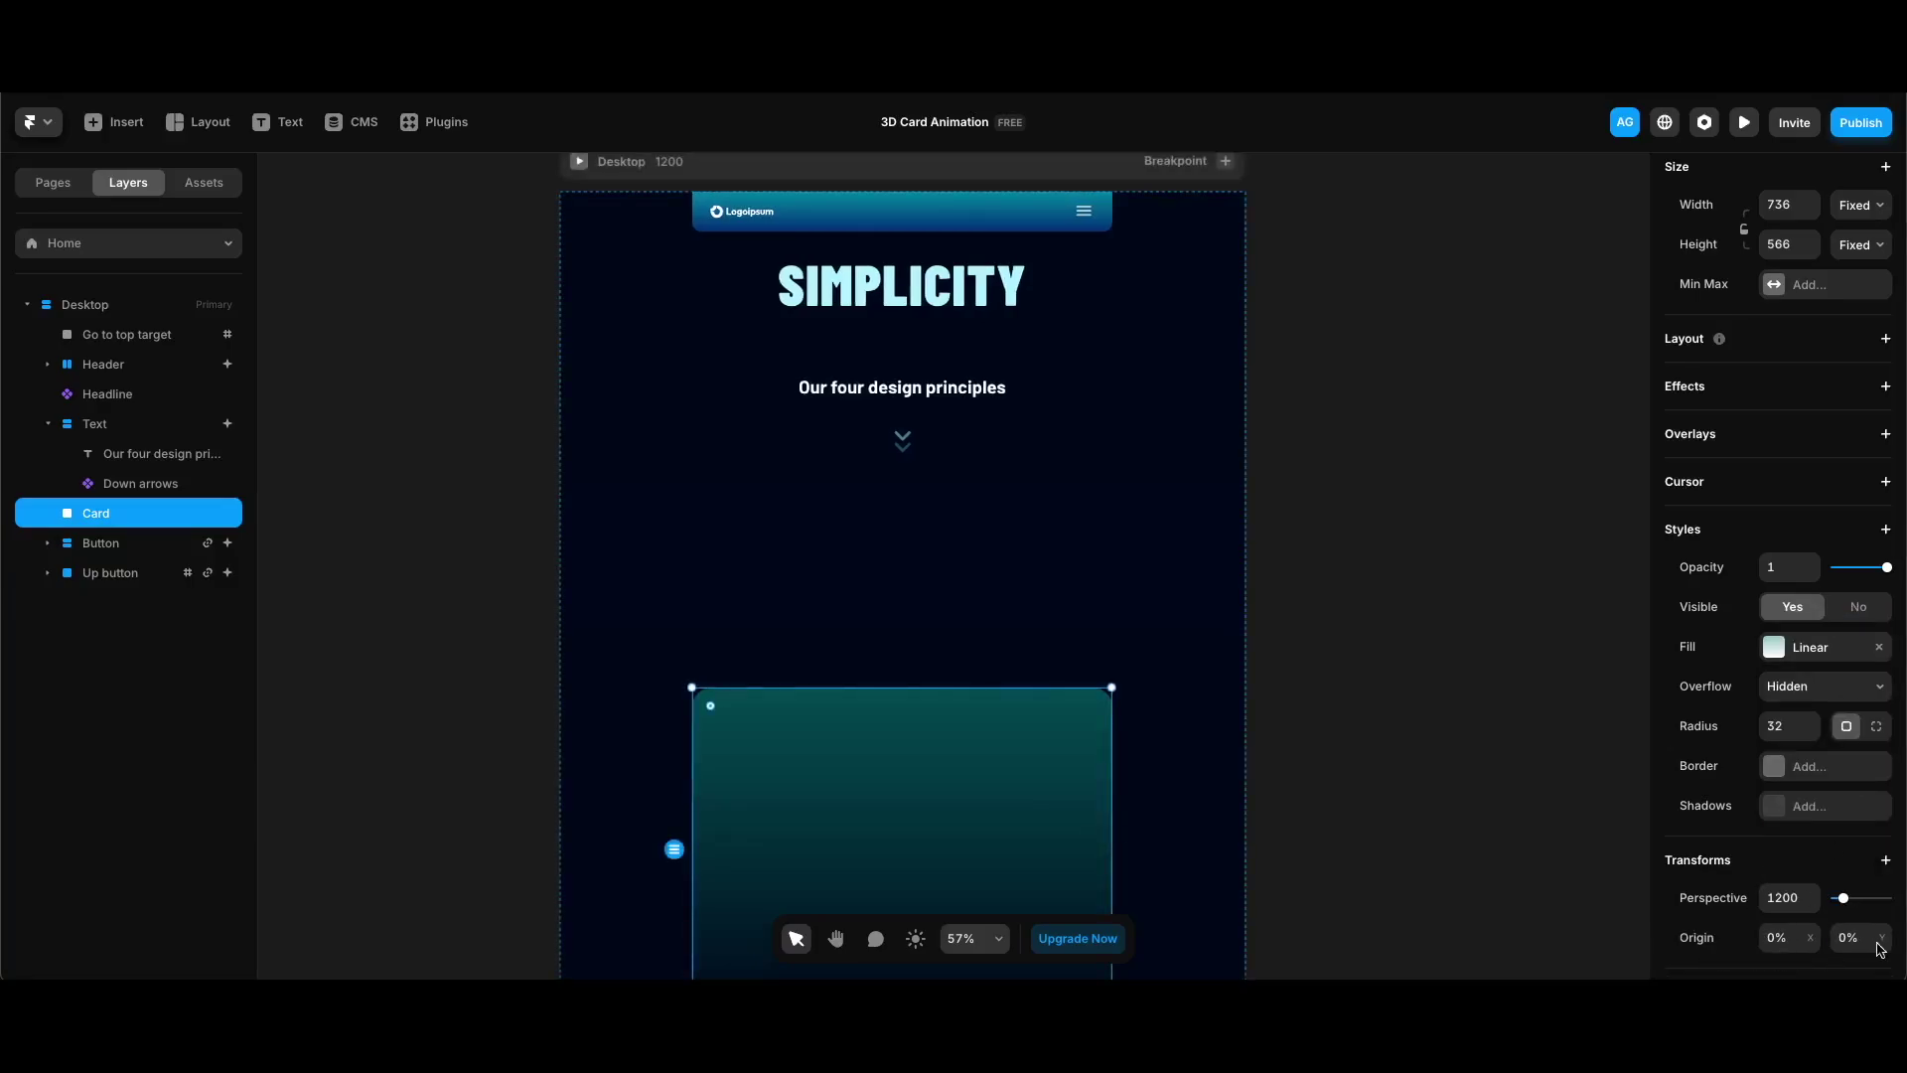
click(1320, 578)
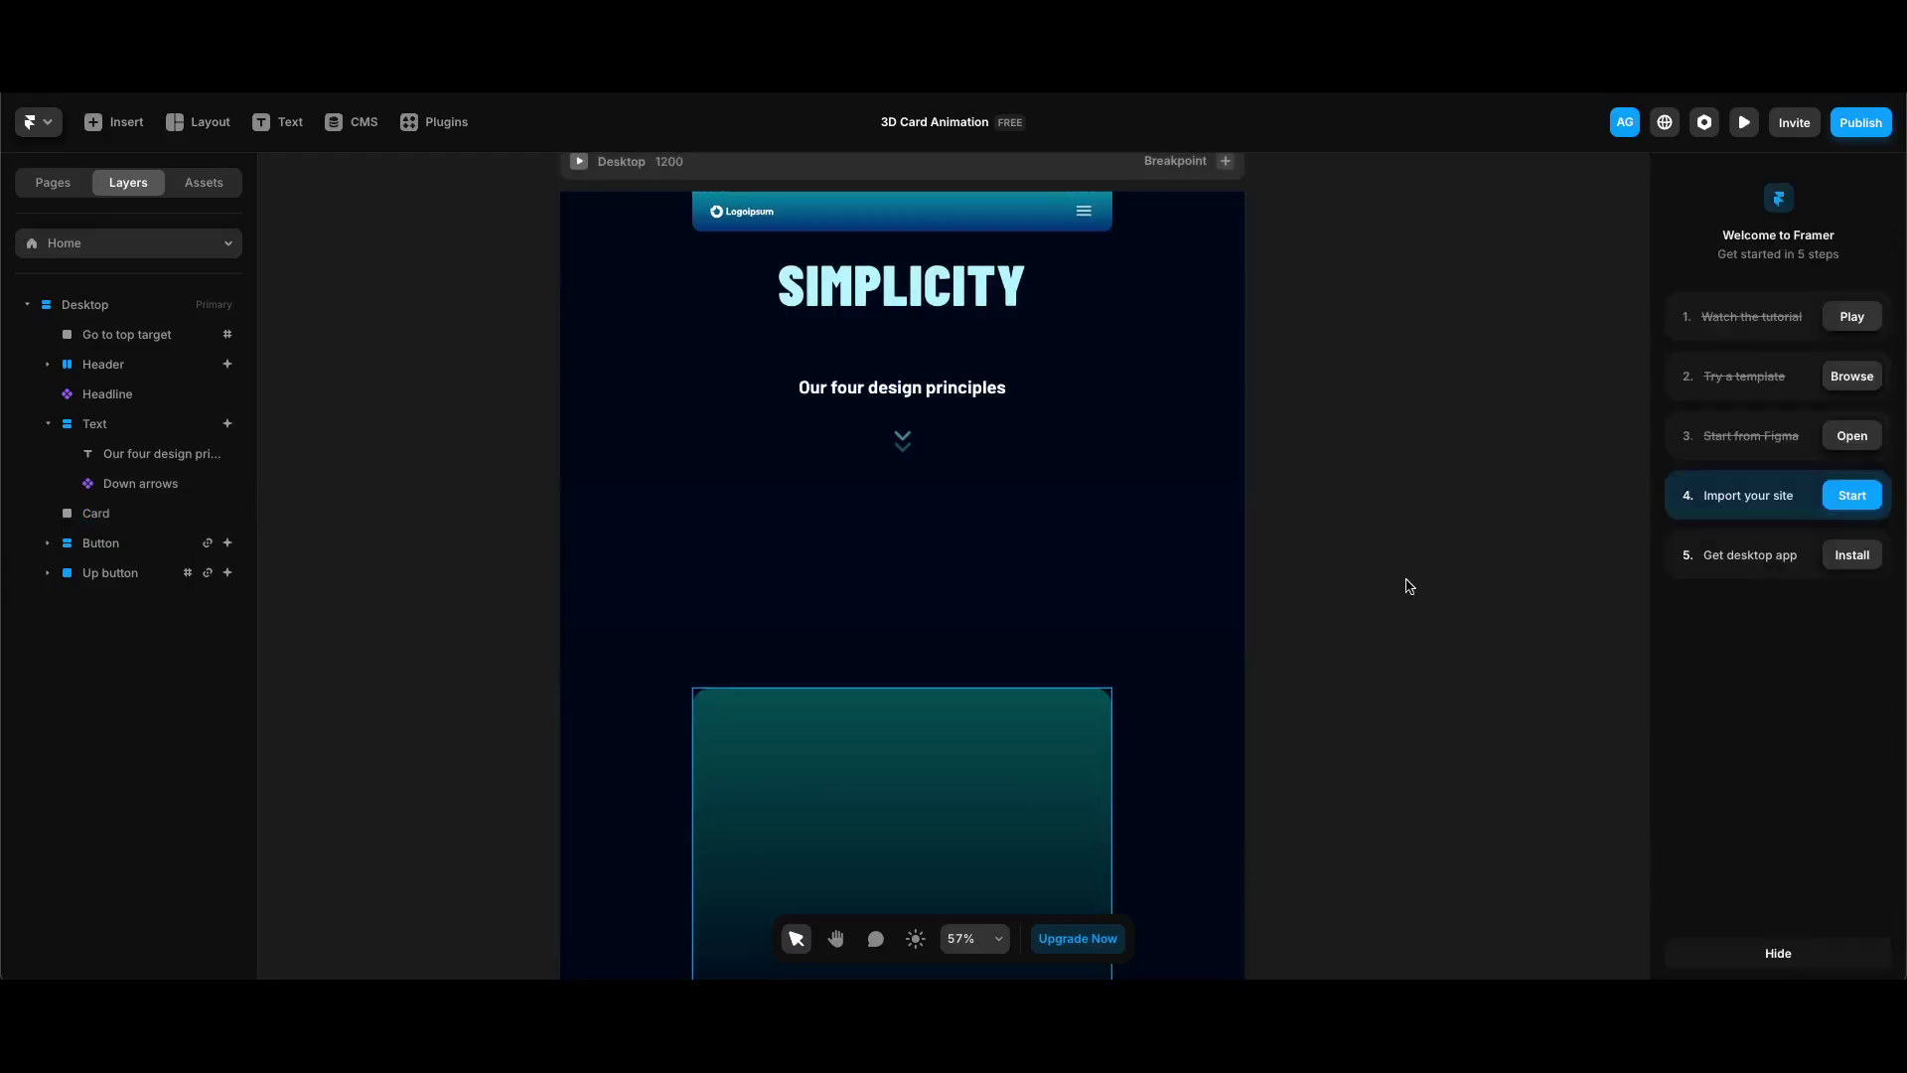
Insert a Material icon into the Card
click(110, 123)
text(material)
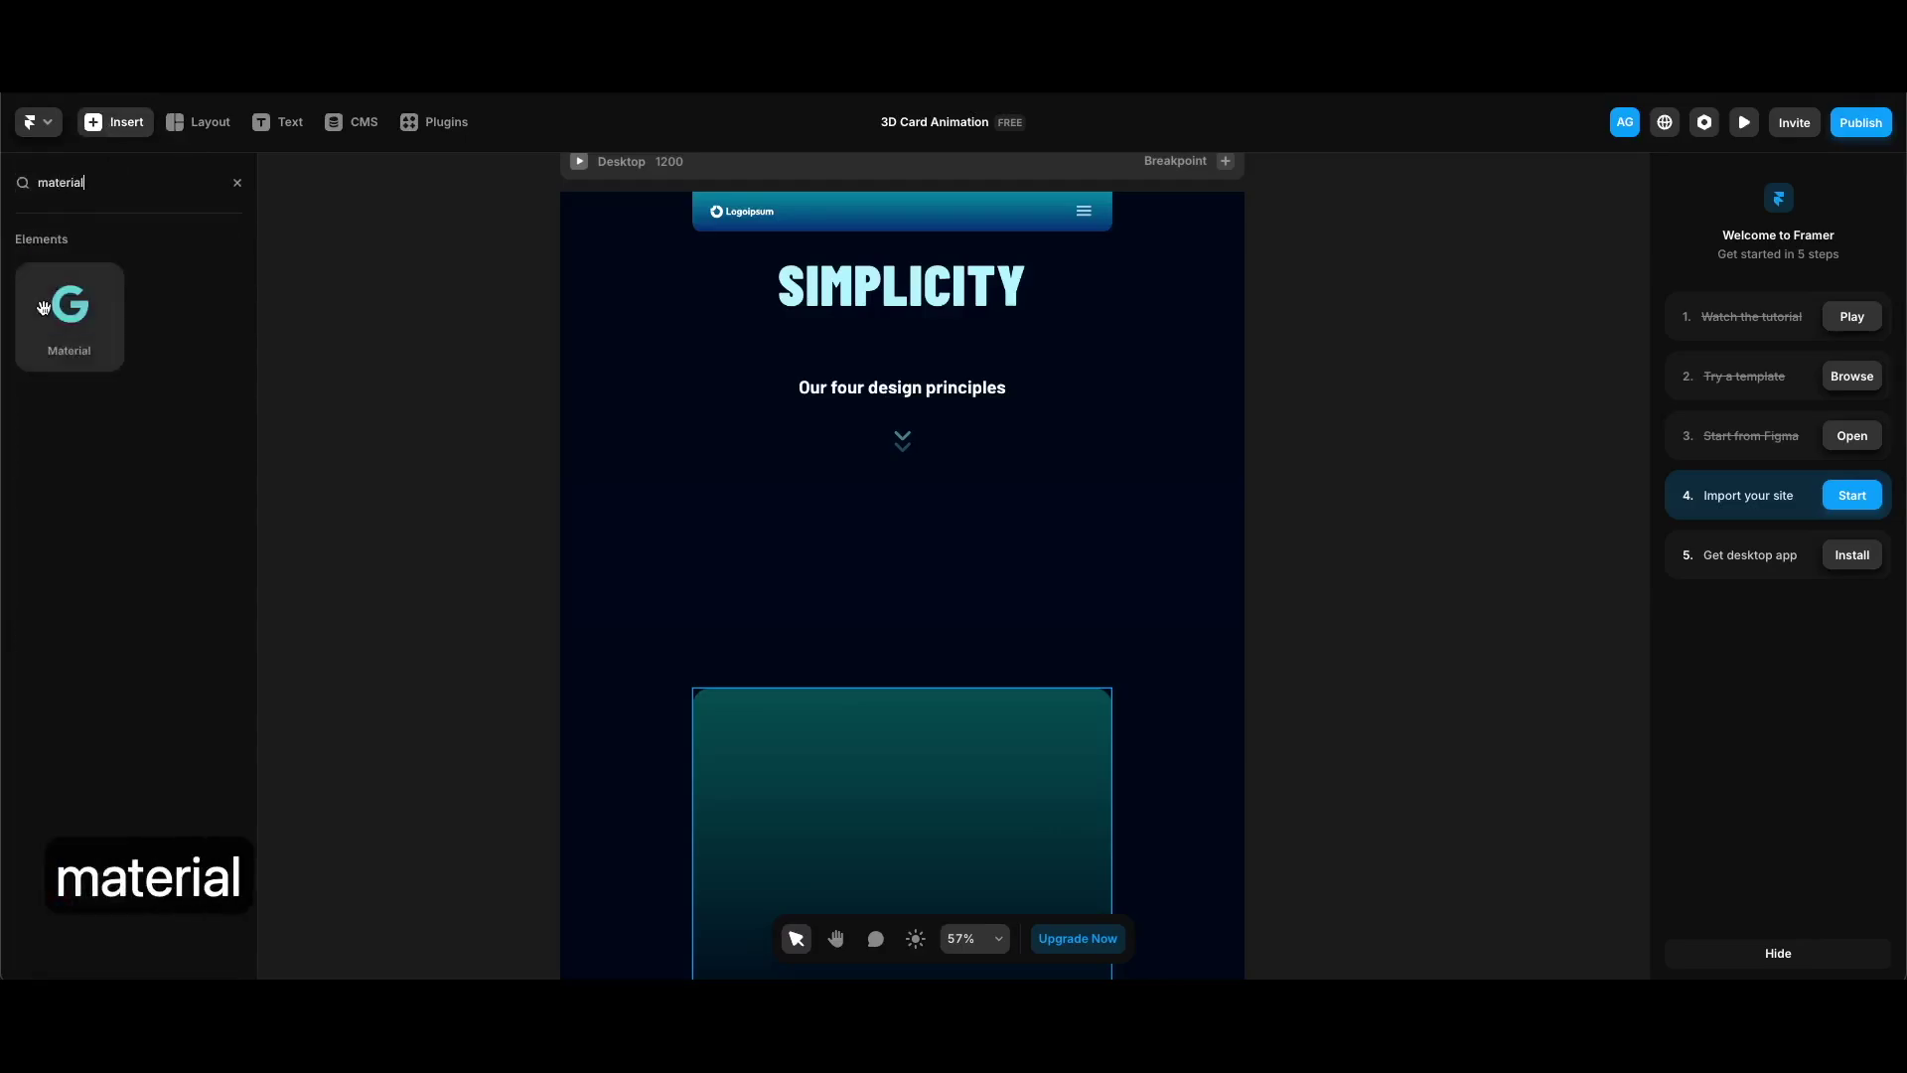
drag(44, 308, 887, 816)
scroll(1281, 692, down, 3)
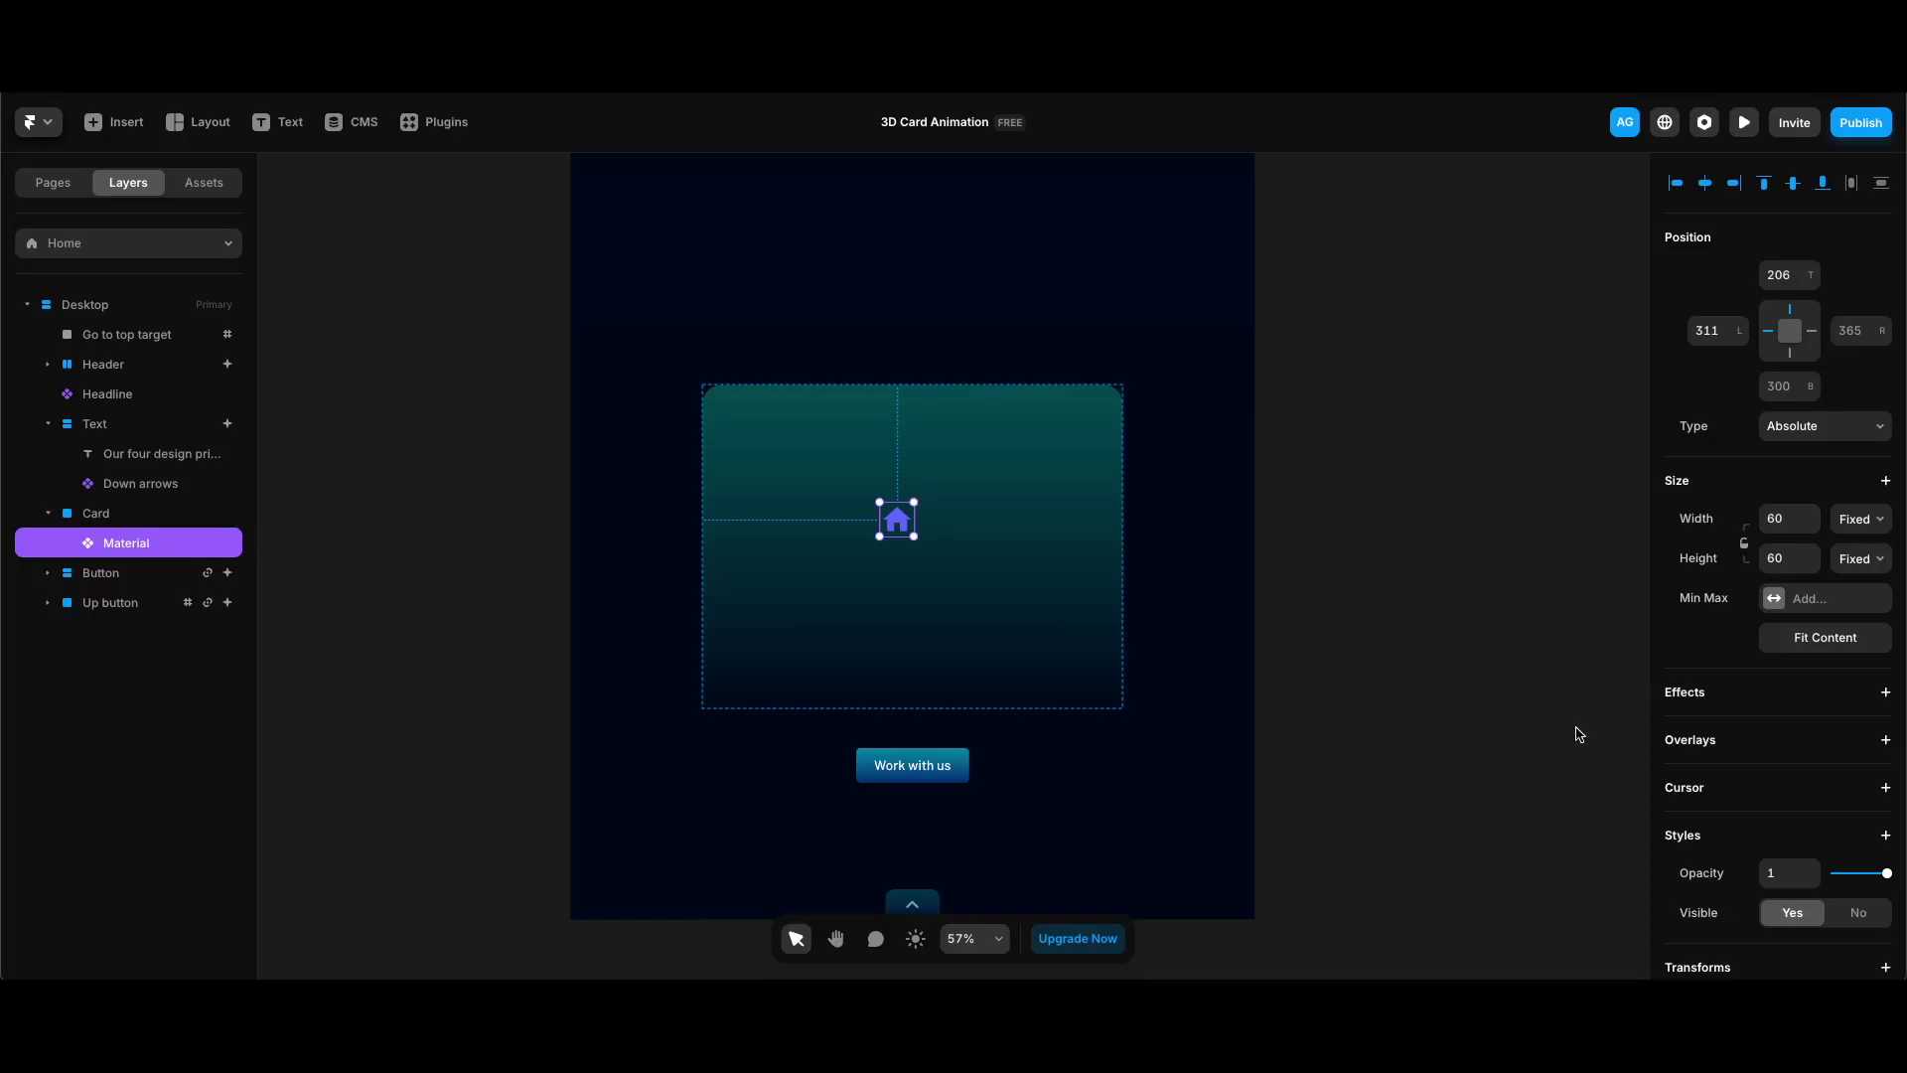
Size the icon to 162 wide with locked ratio, 200 from the top, centred horizontally
click(1745, 545)
click(1780, 517)
text(162)
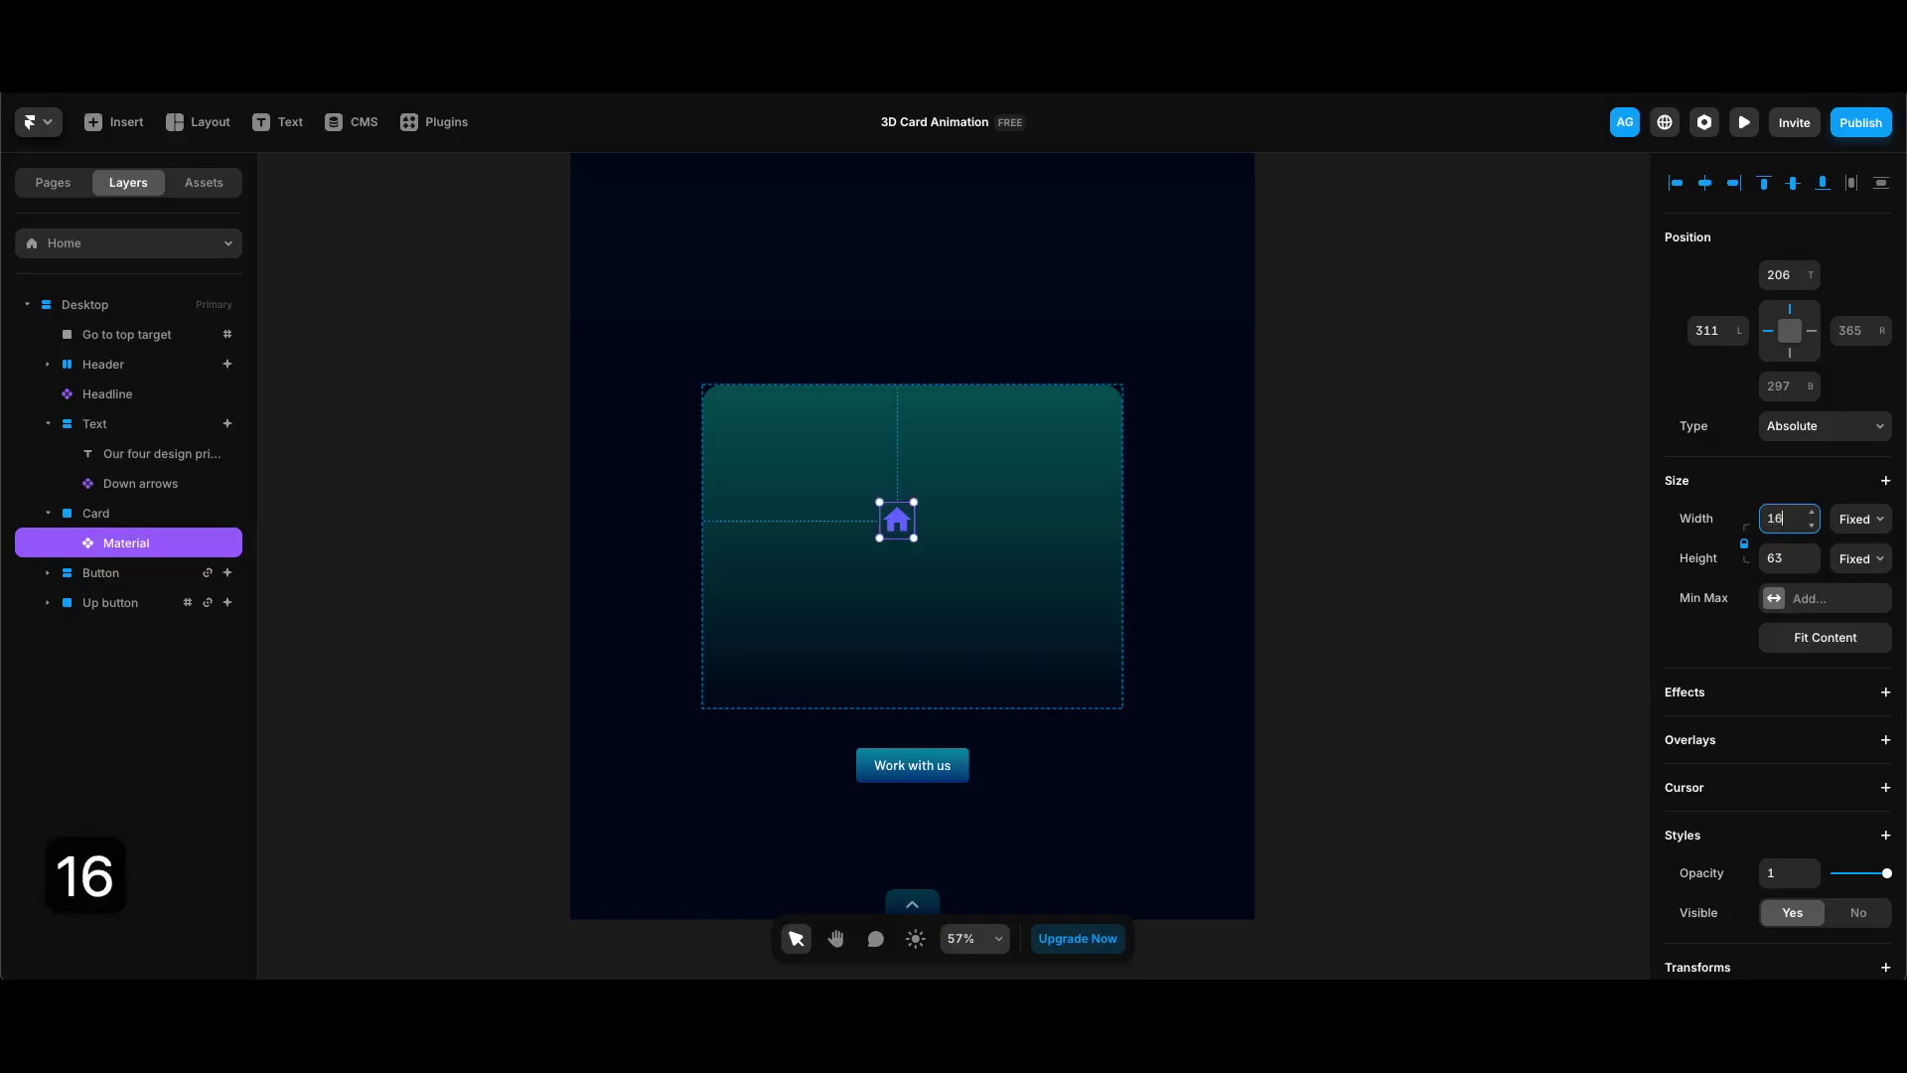
key(Return)
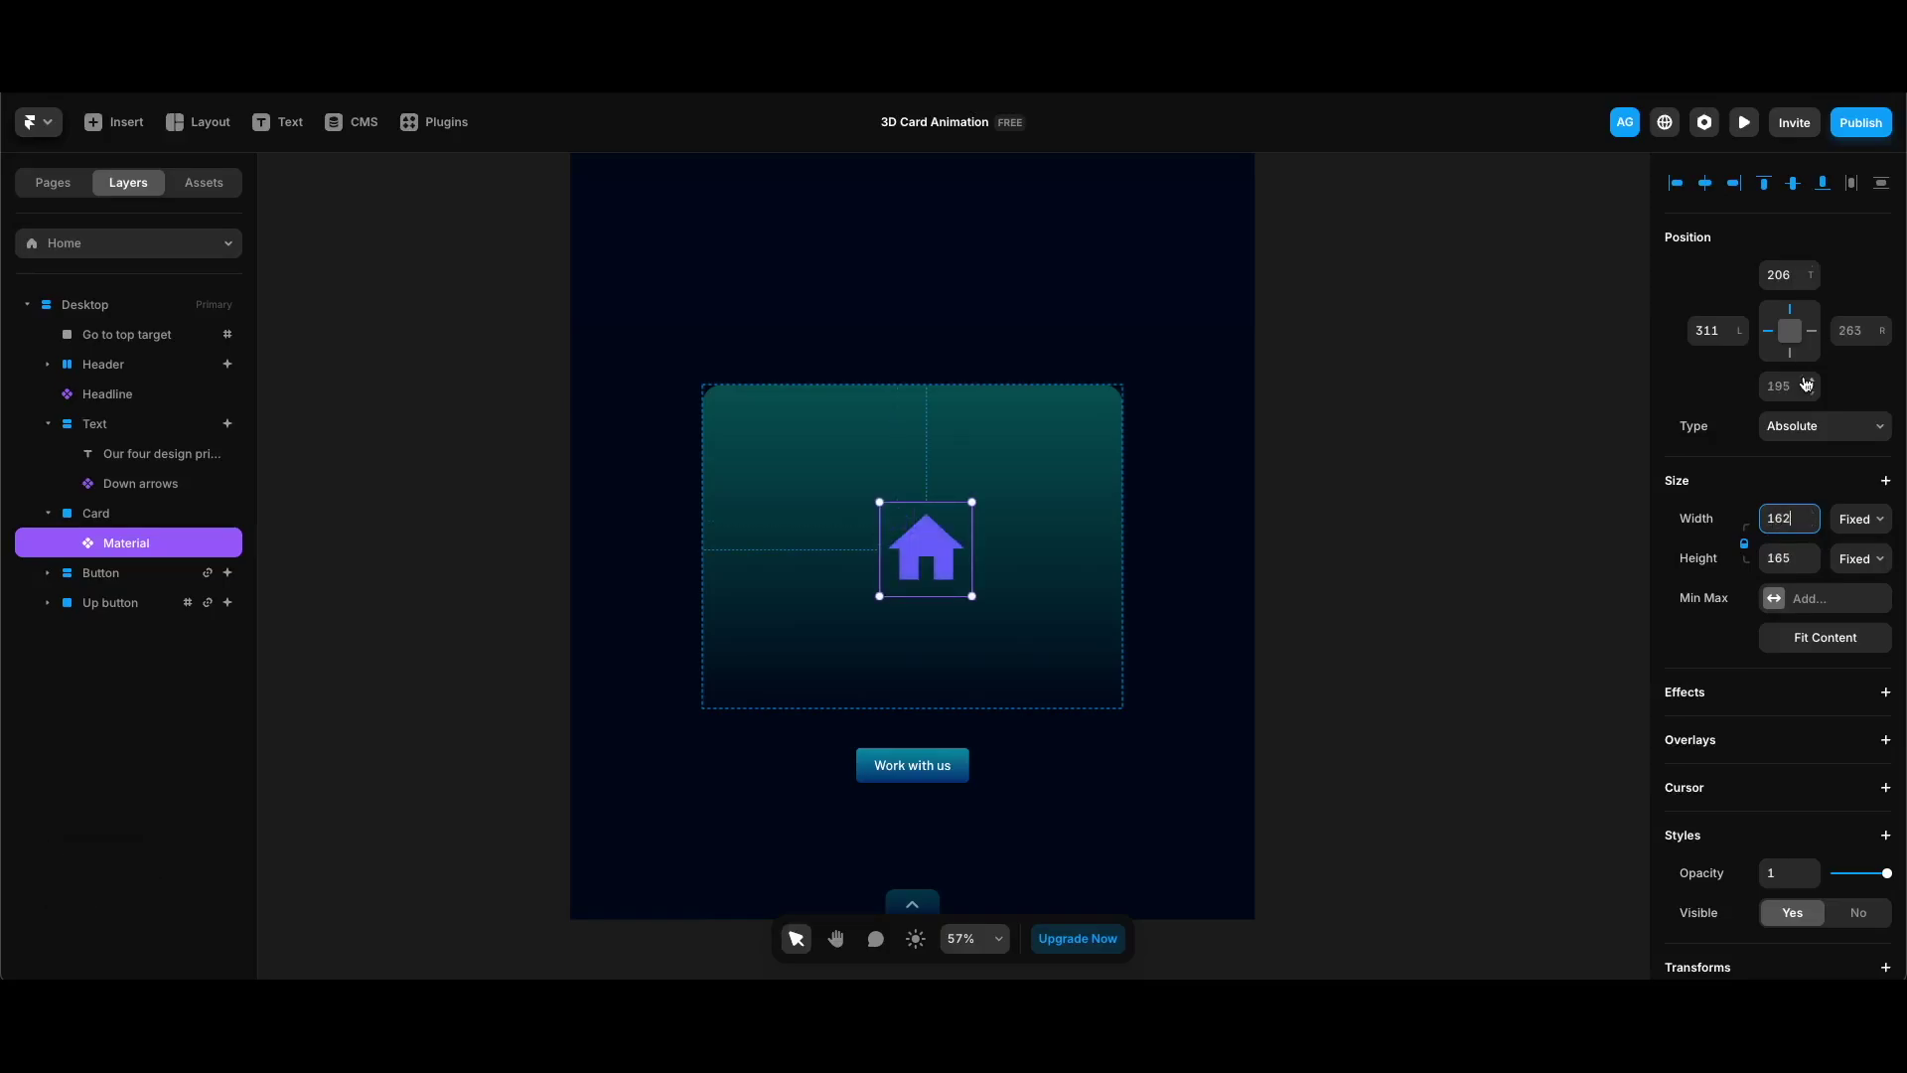
click(1797, 266)
text(200)
key(Return)
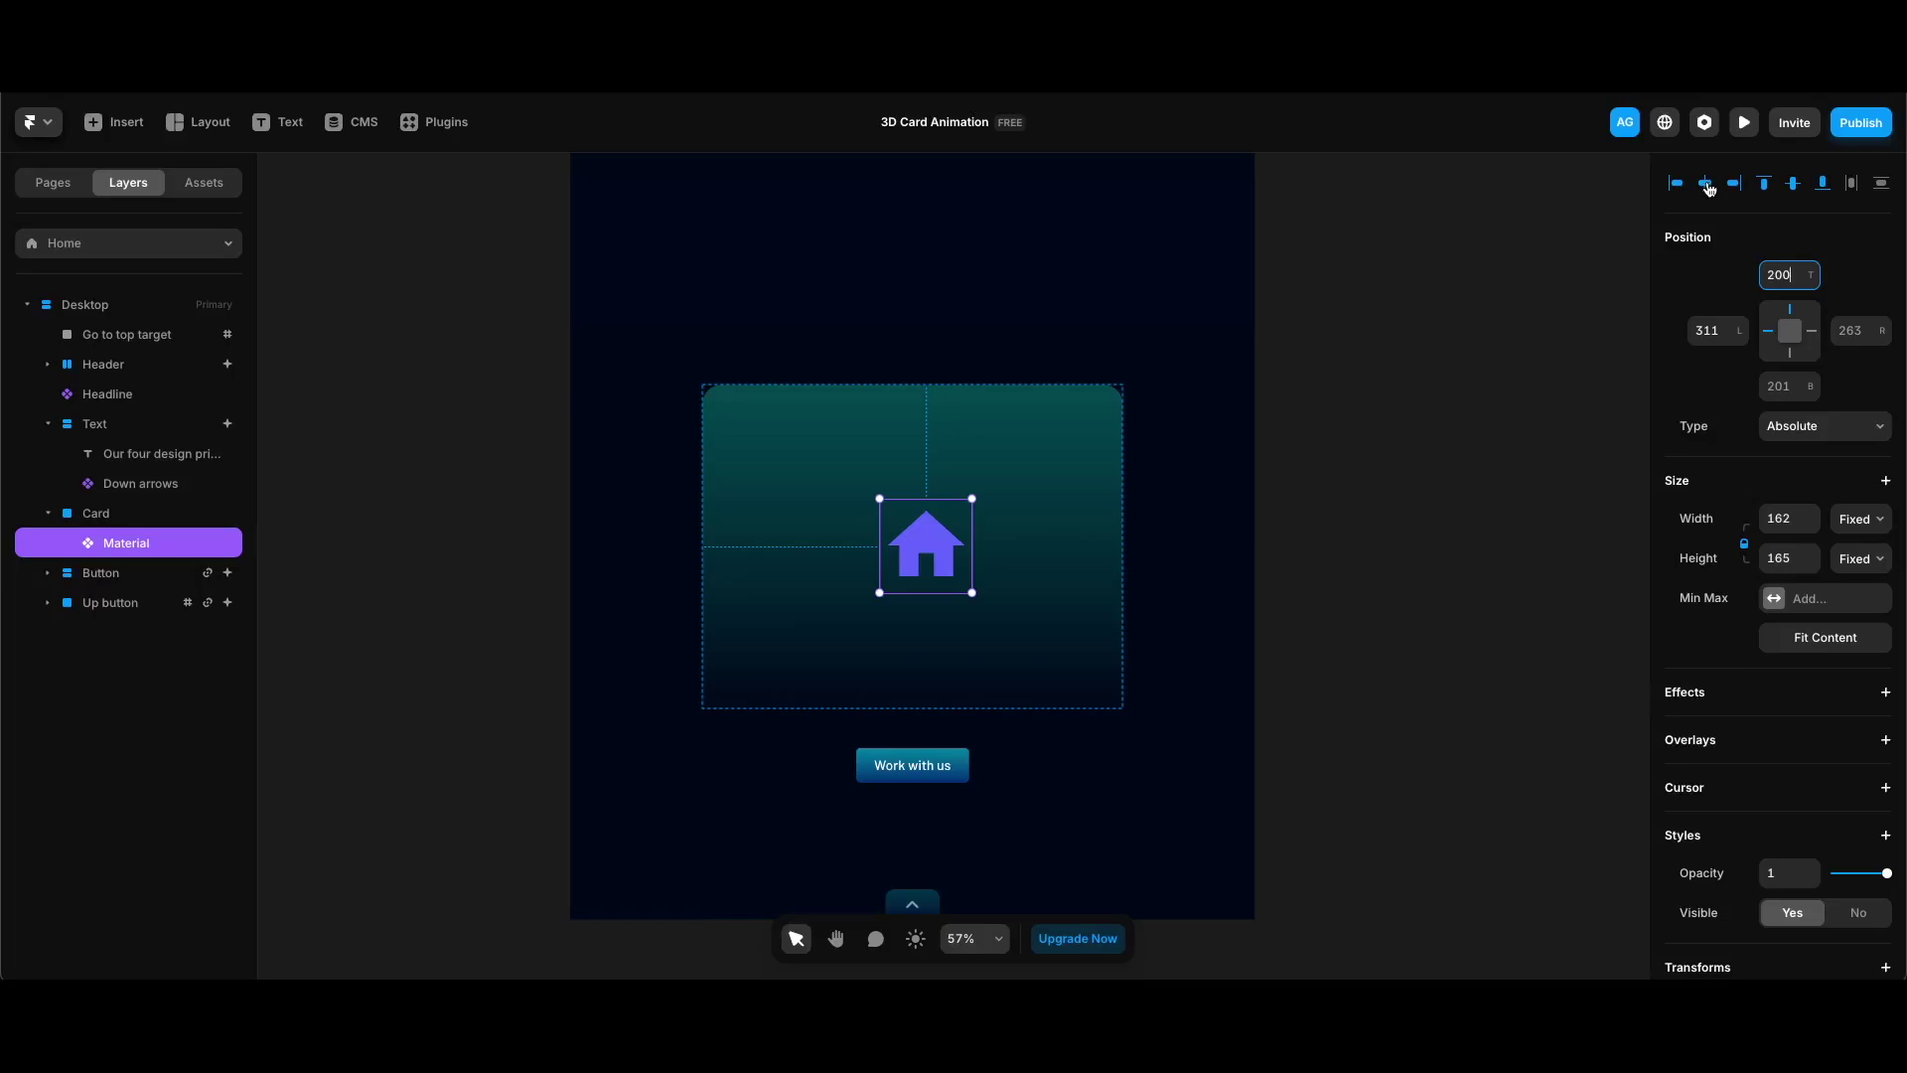
click(1705, 183)
scroll(1773, 615, down, 2)
Set the icon's opacity to 0.5 and choose the AutoAwesome icon
click(1780, 663)
text(0.5)
scroll(1793, 707, down, 2)
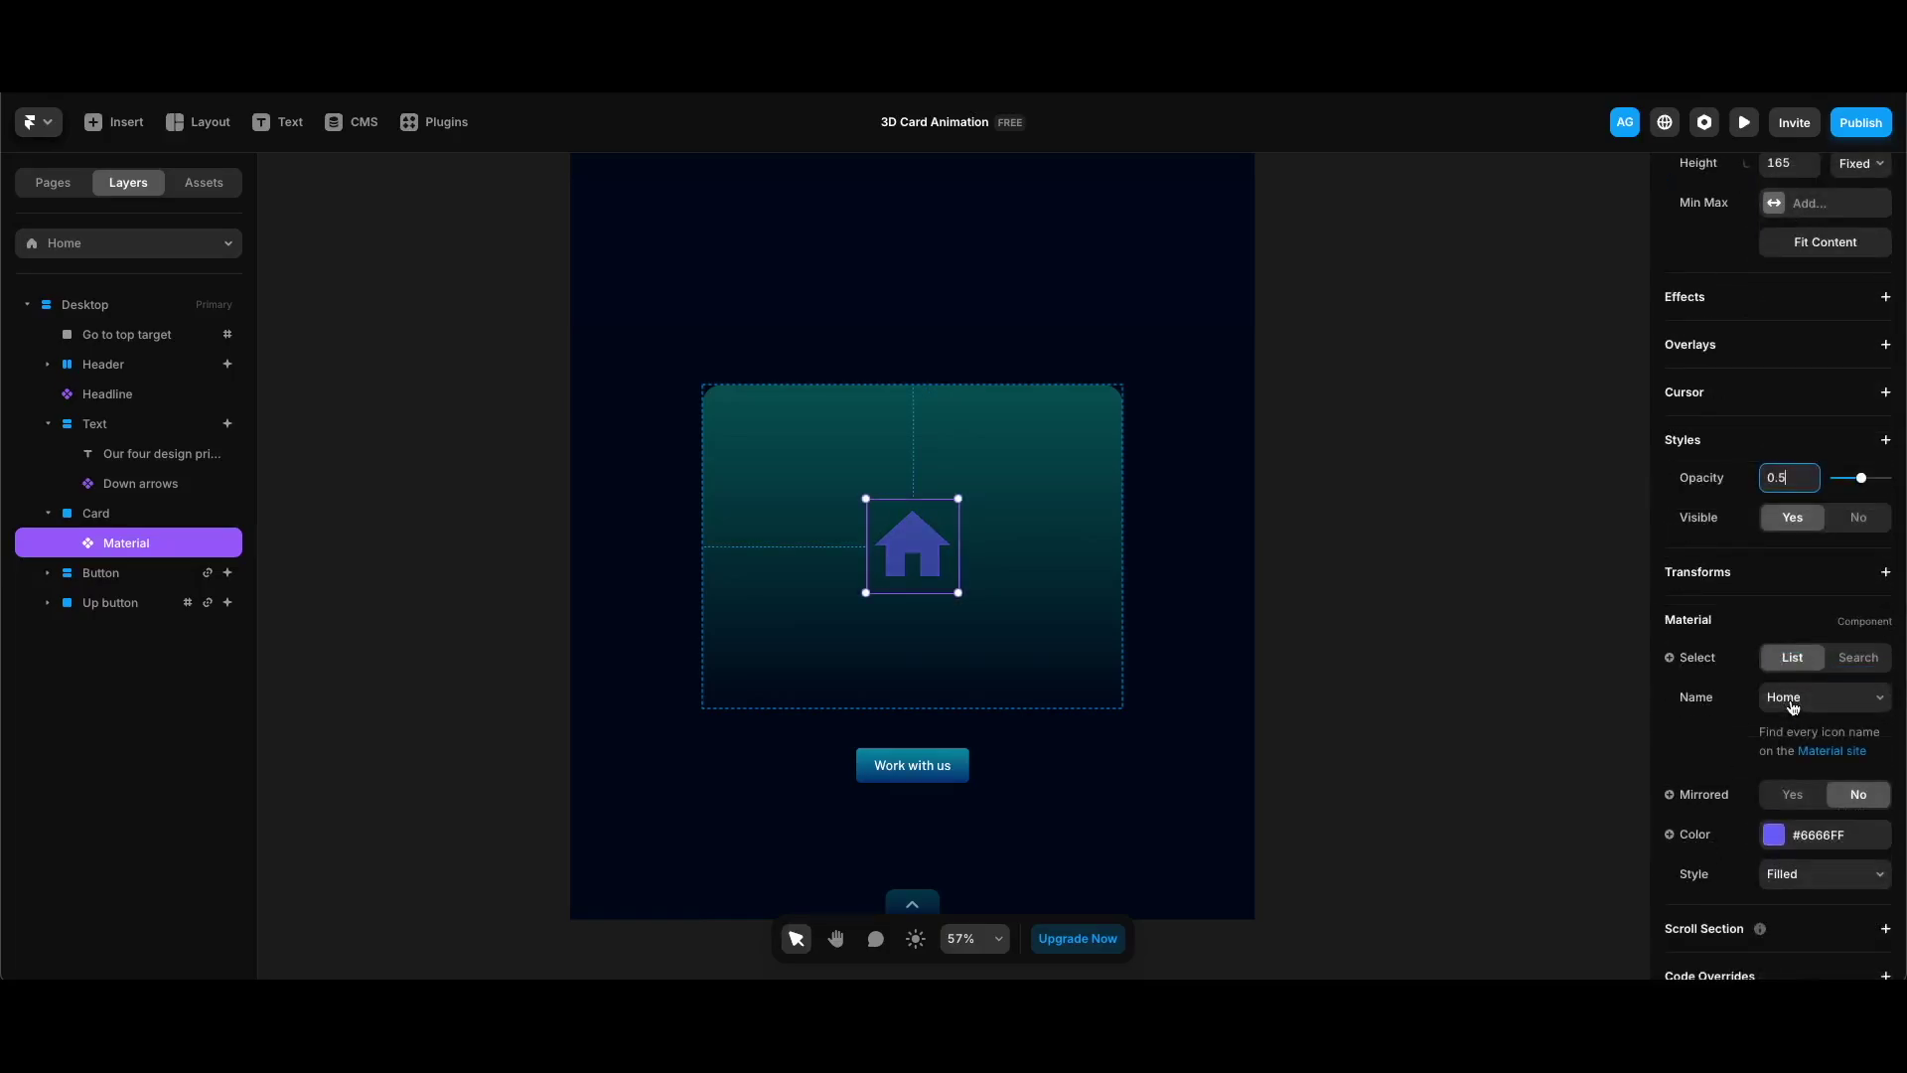
click(1793, 700)
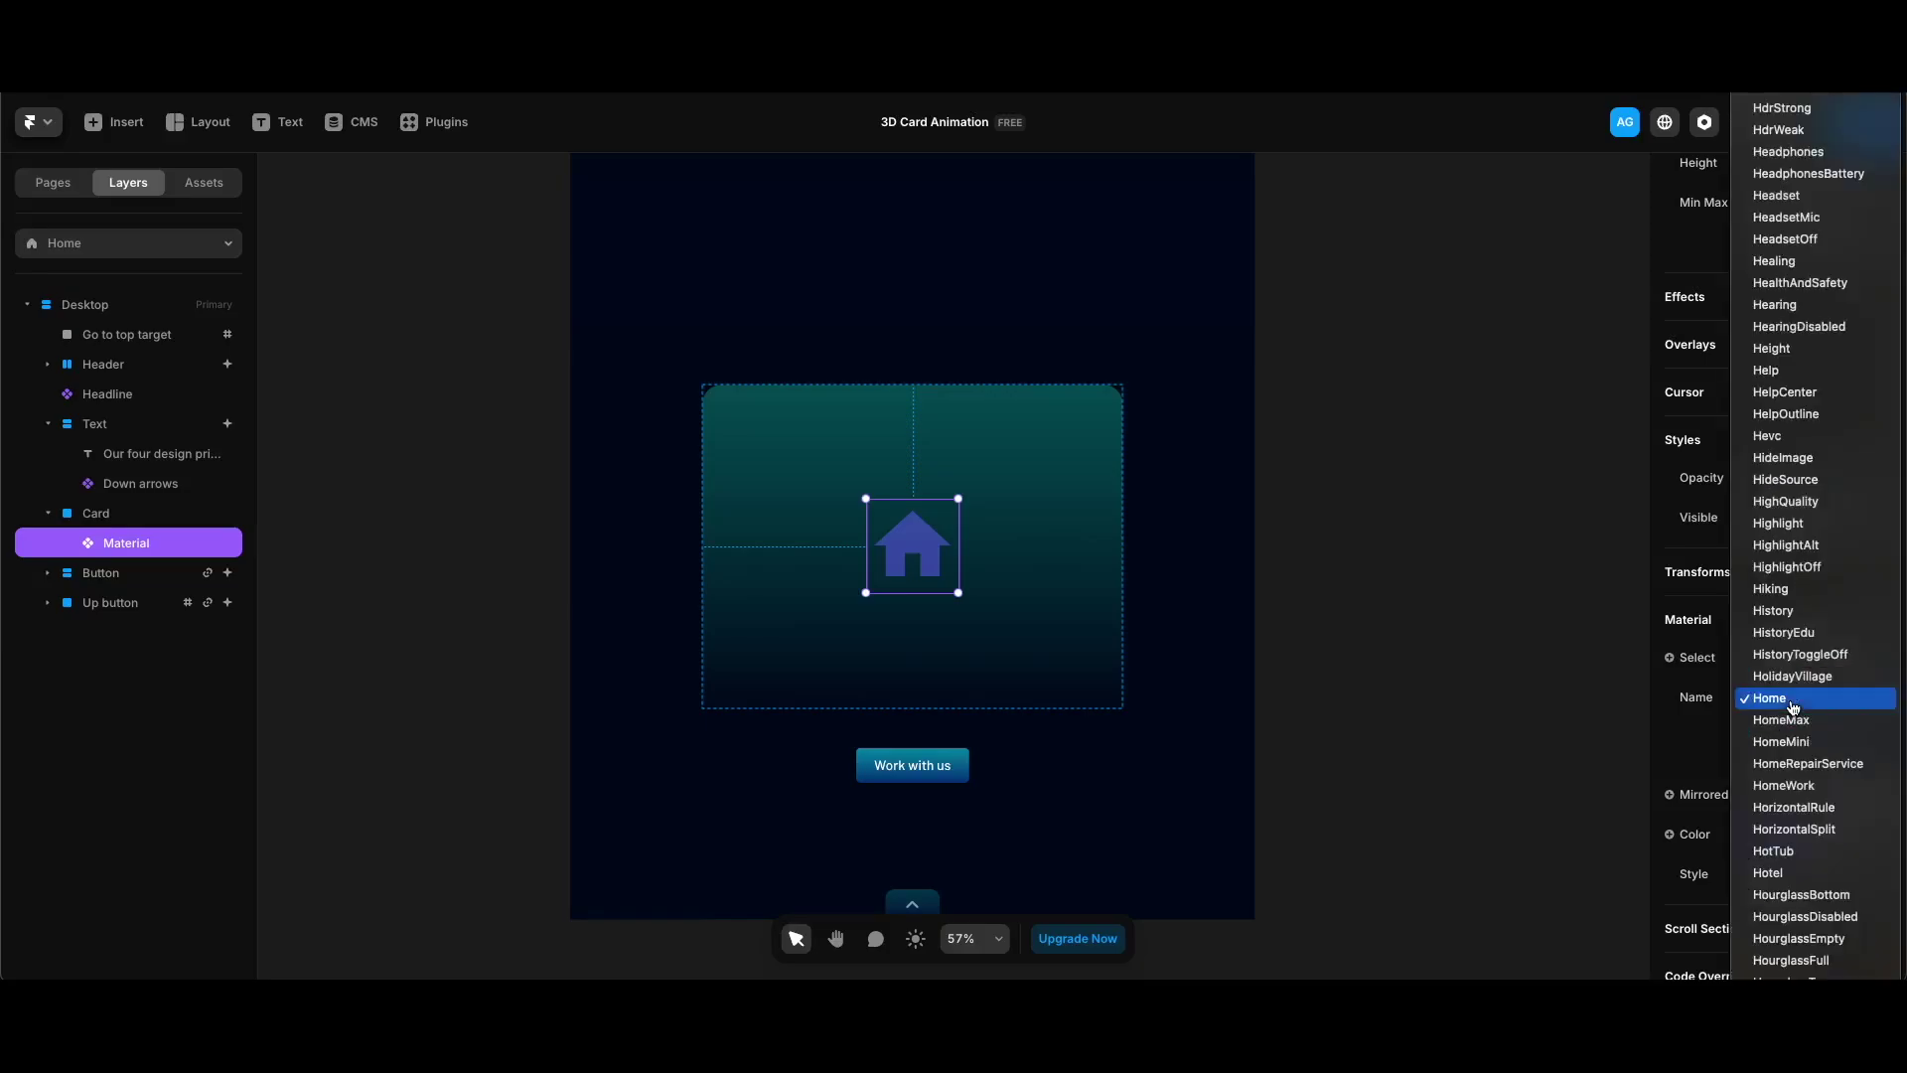
text(auto)
key(Return)
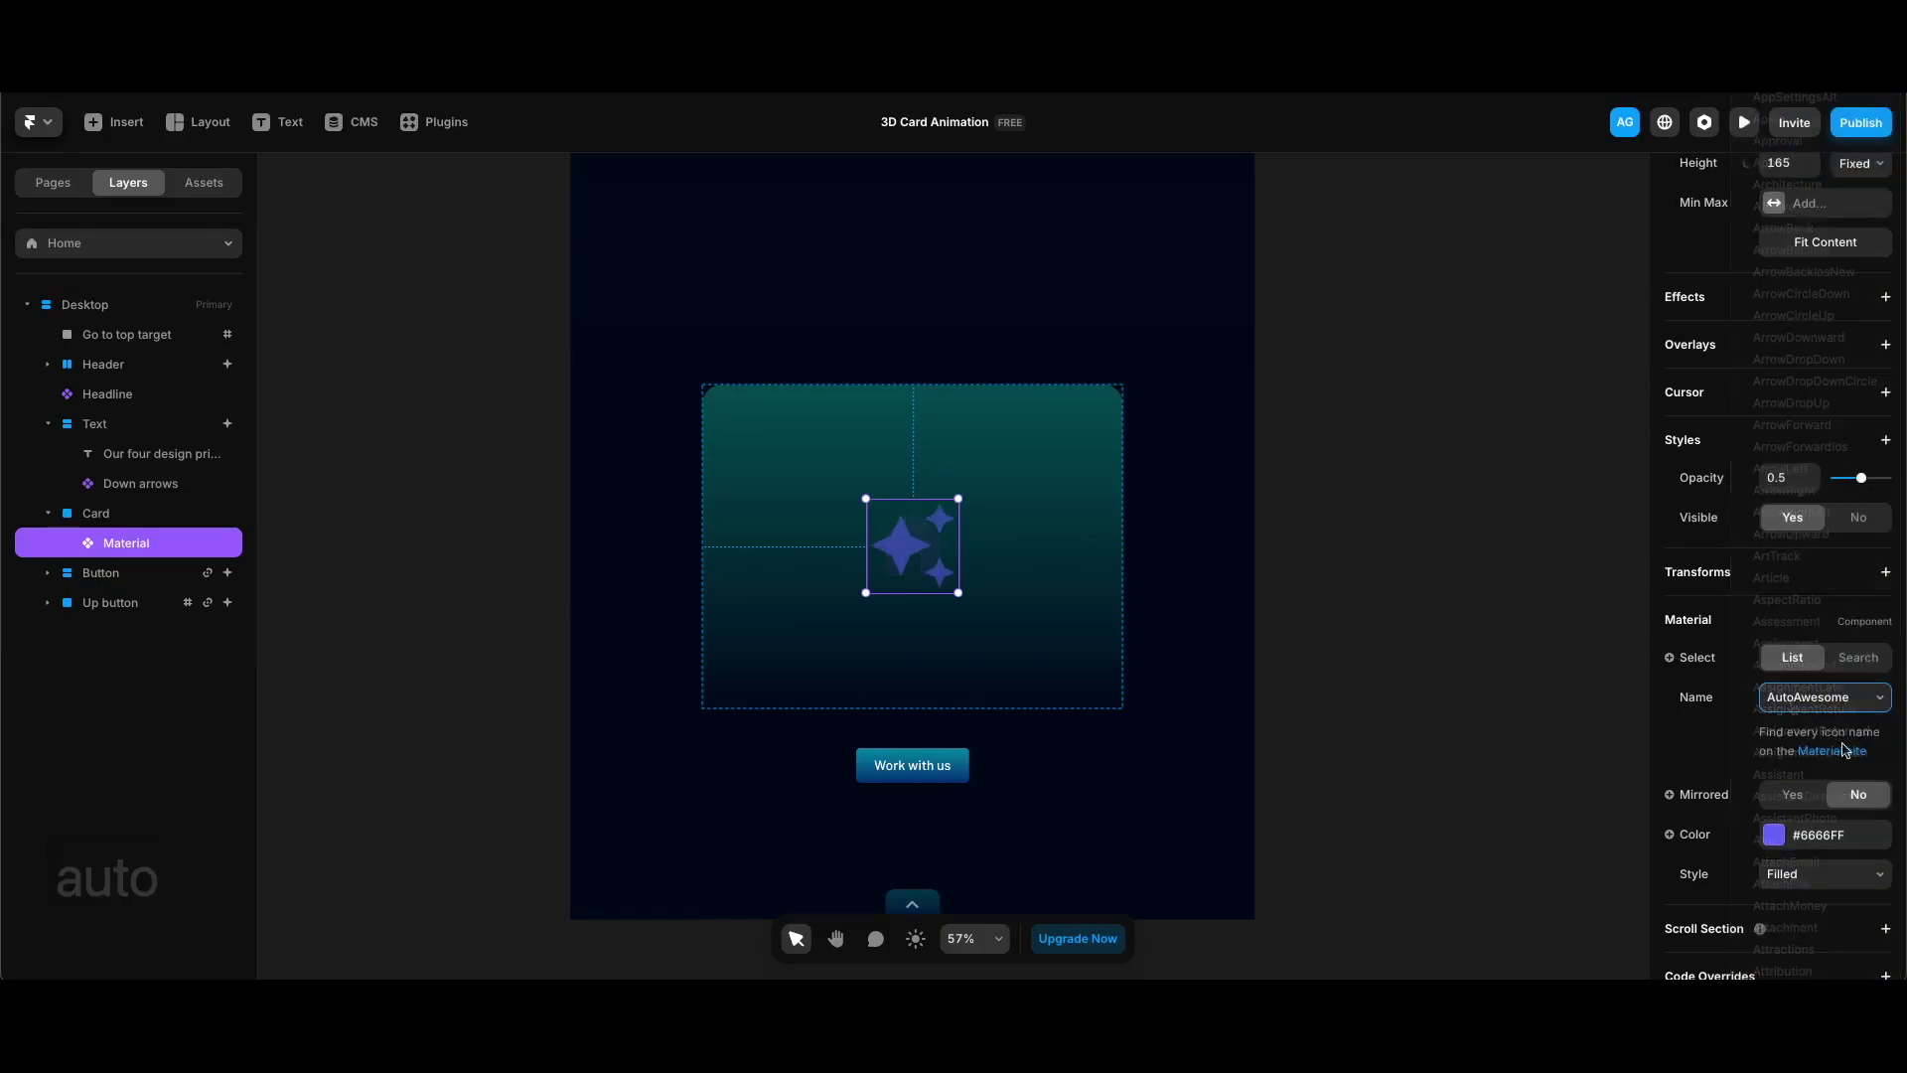
Colour the icon Turquoise and change its style to Rounded
click(1830, 839)
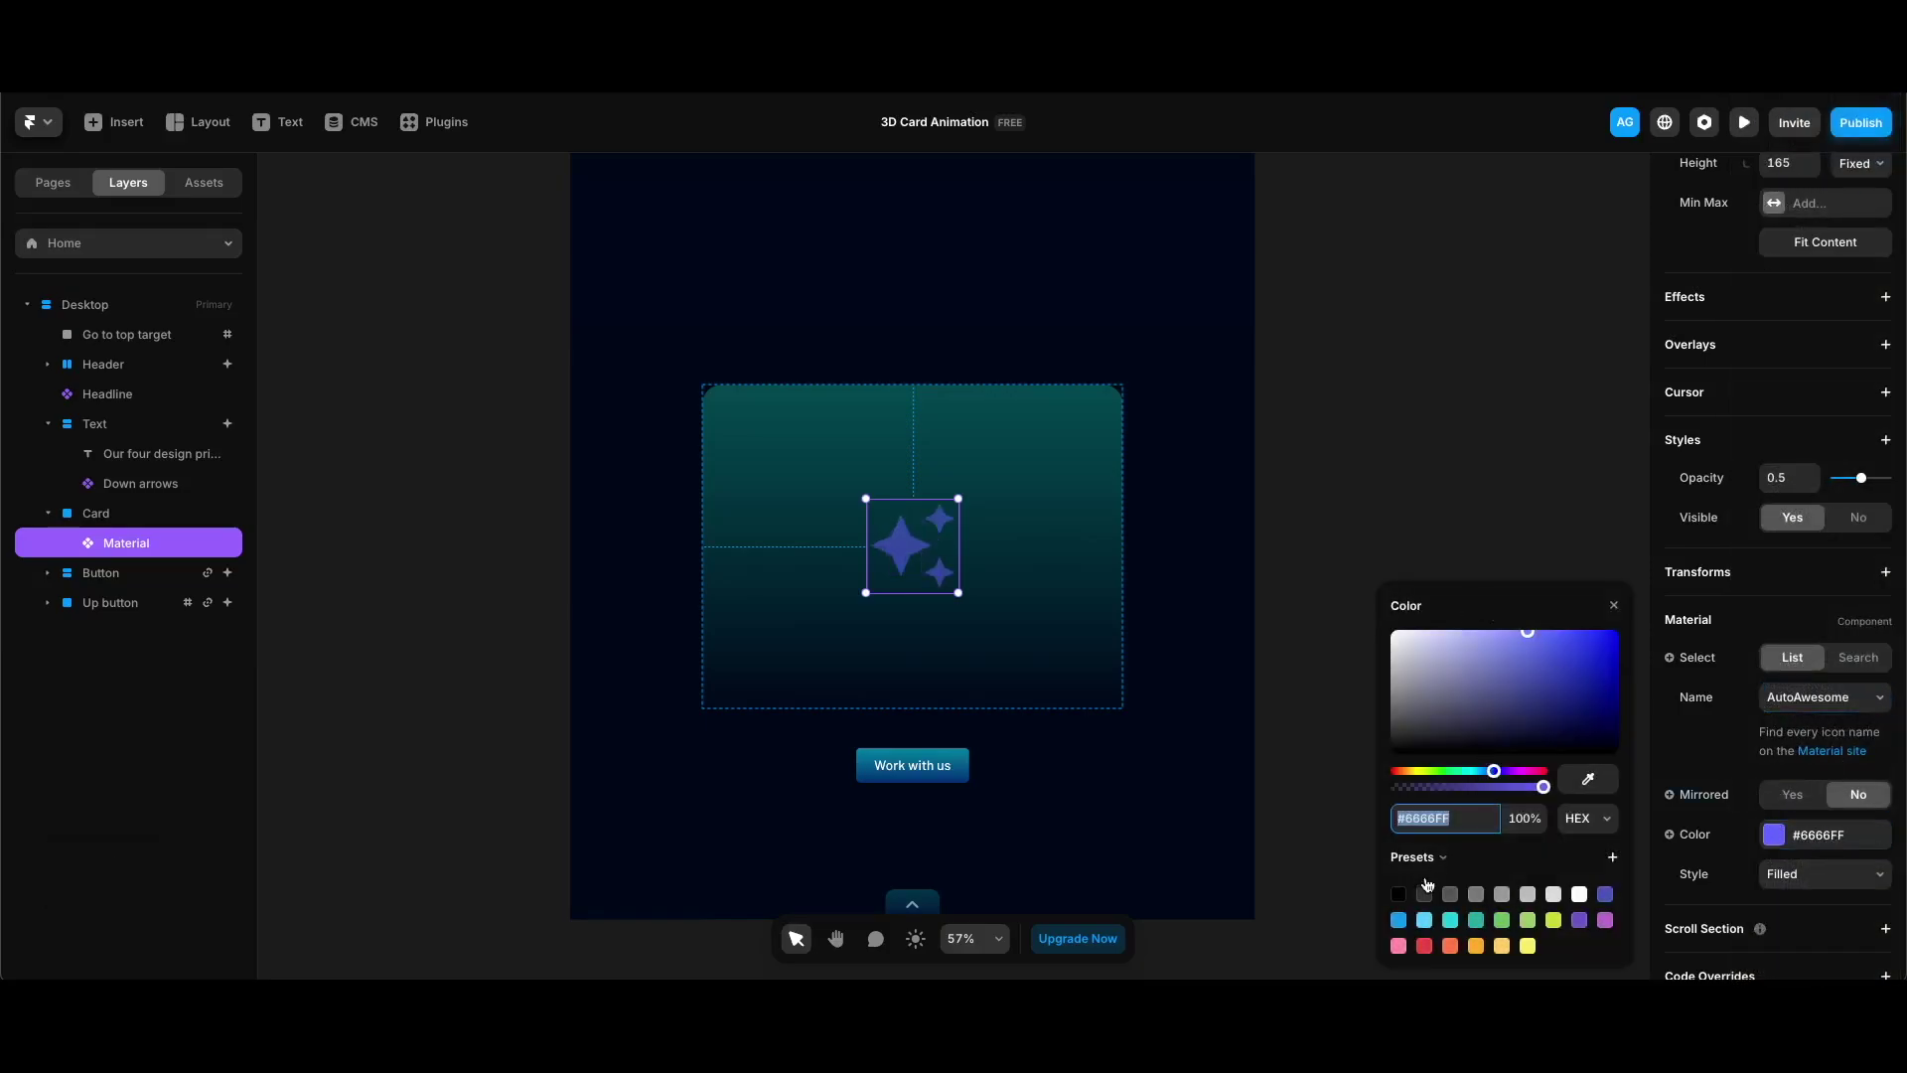
click(1418, 858)
click(1430, 922)
click(1463, 908)
click(1489, 393)
click(1803, 876)
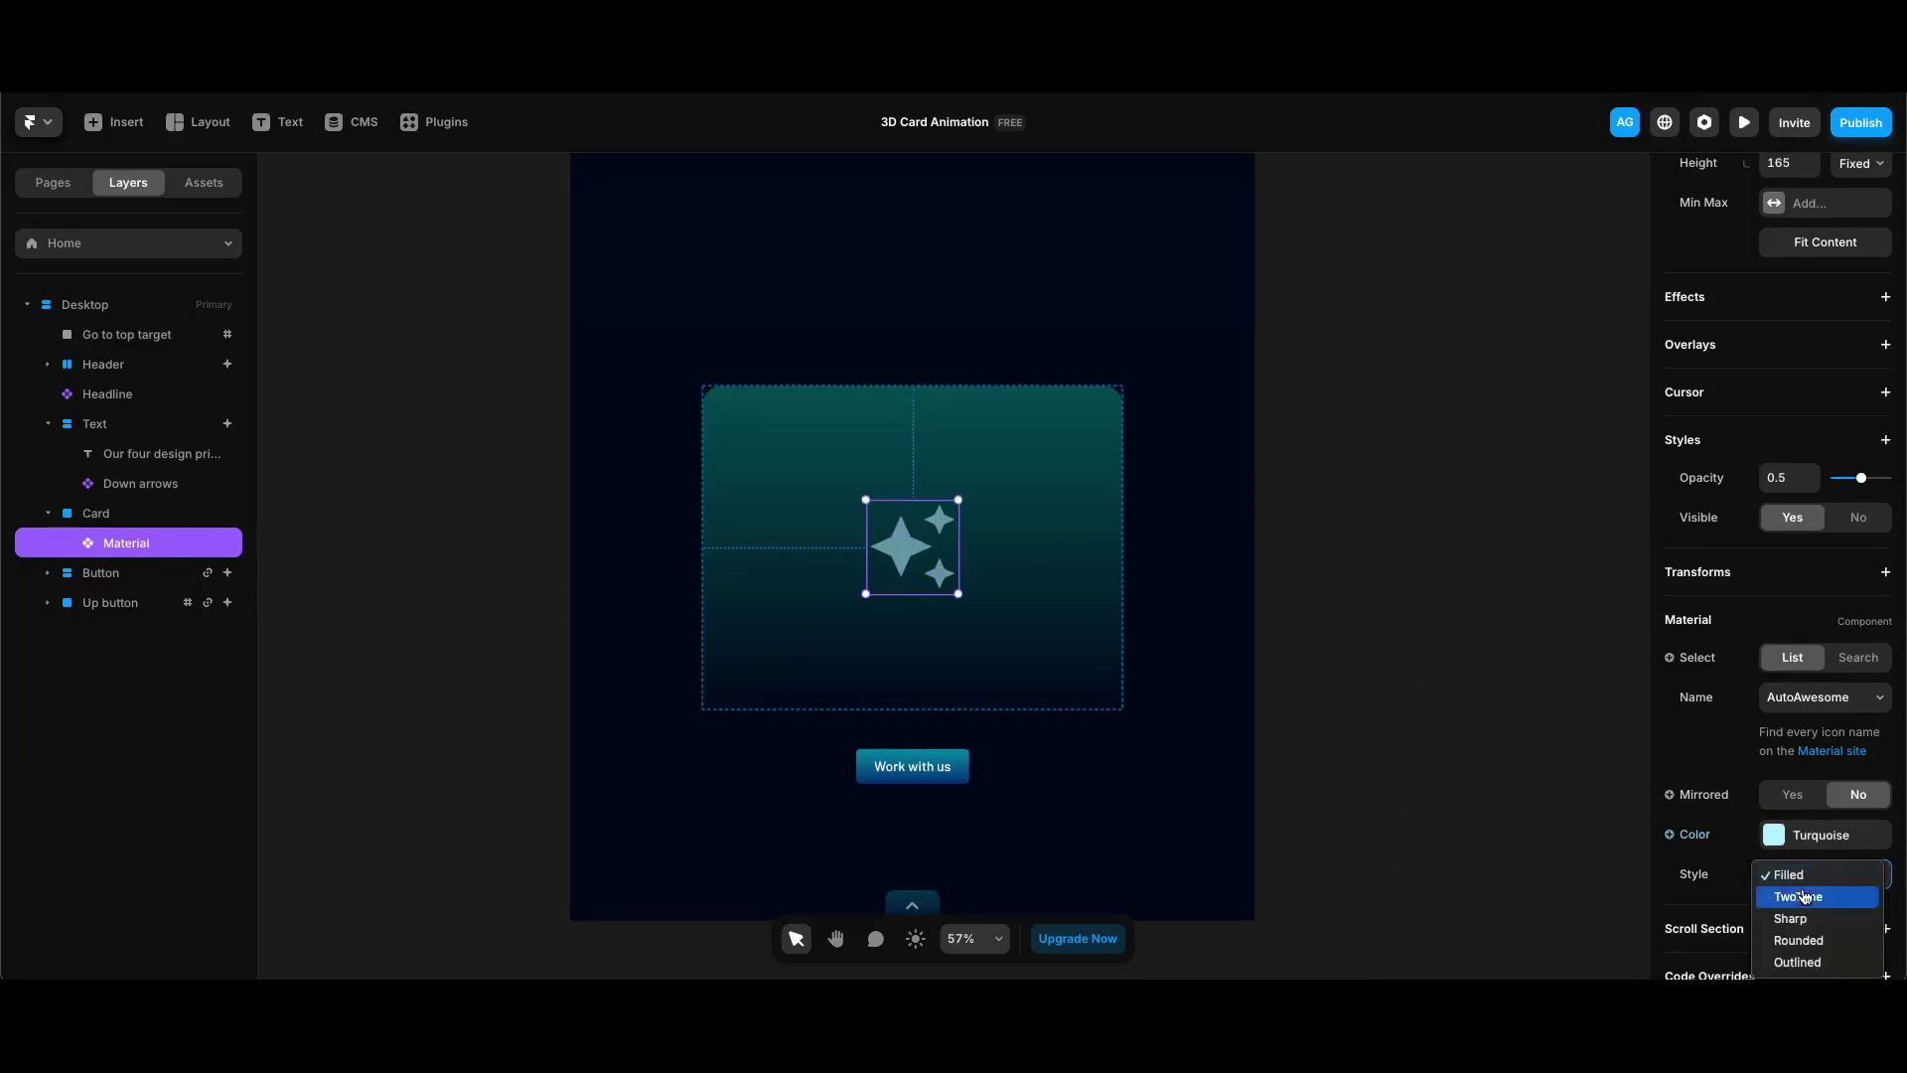
click(1806, 940)
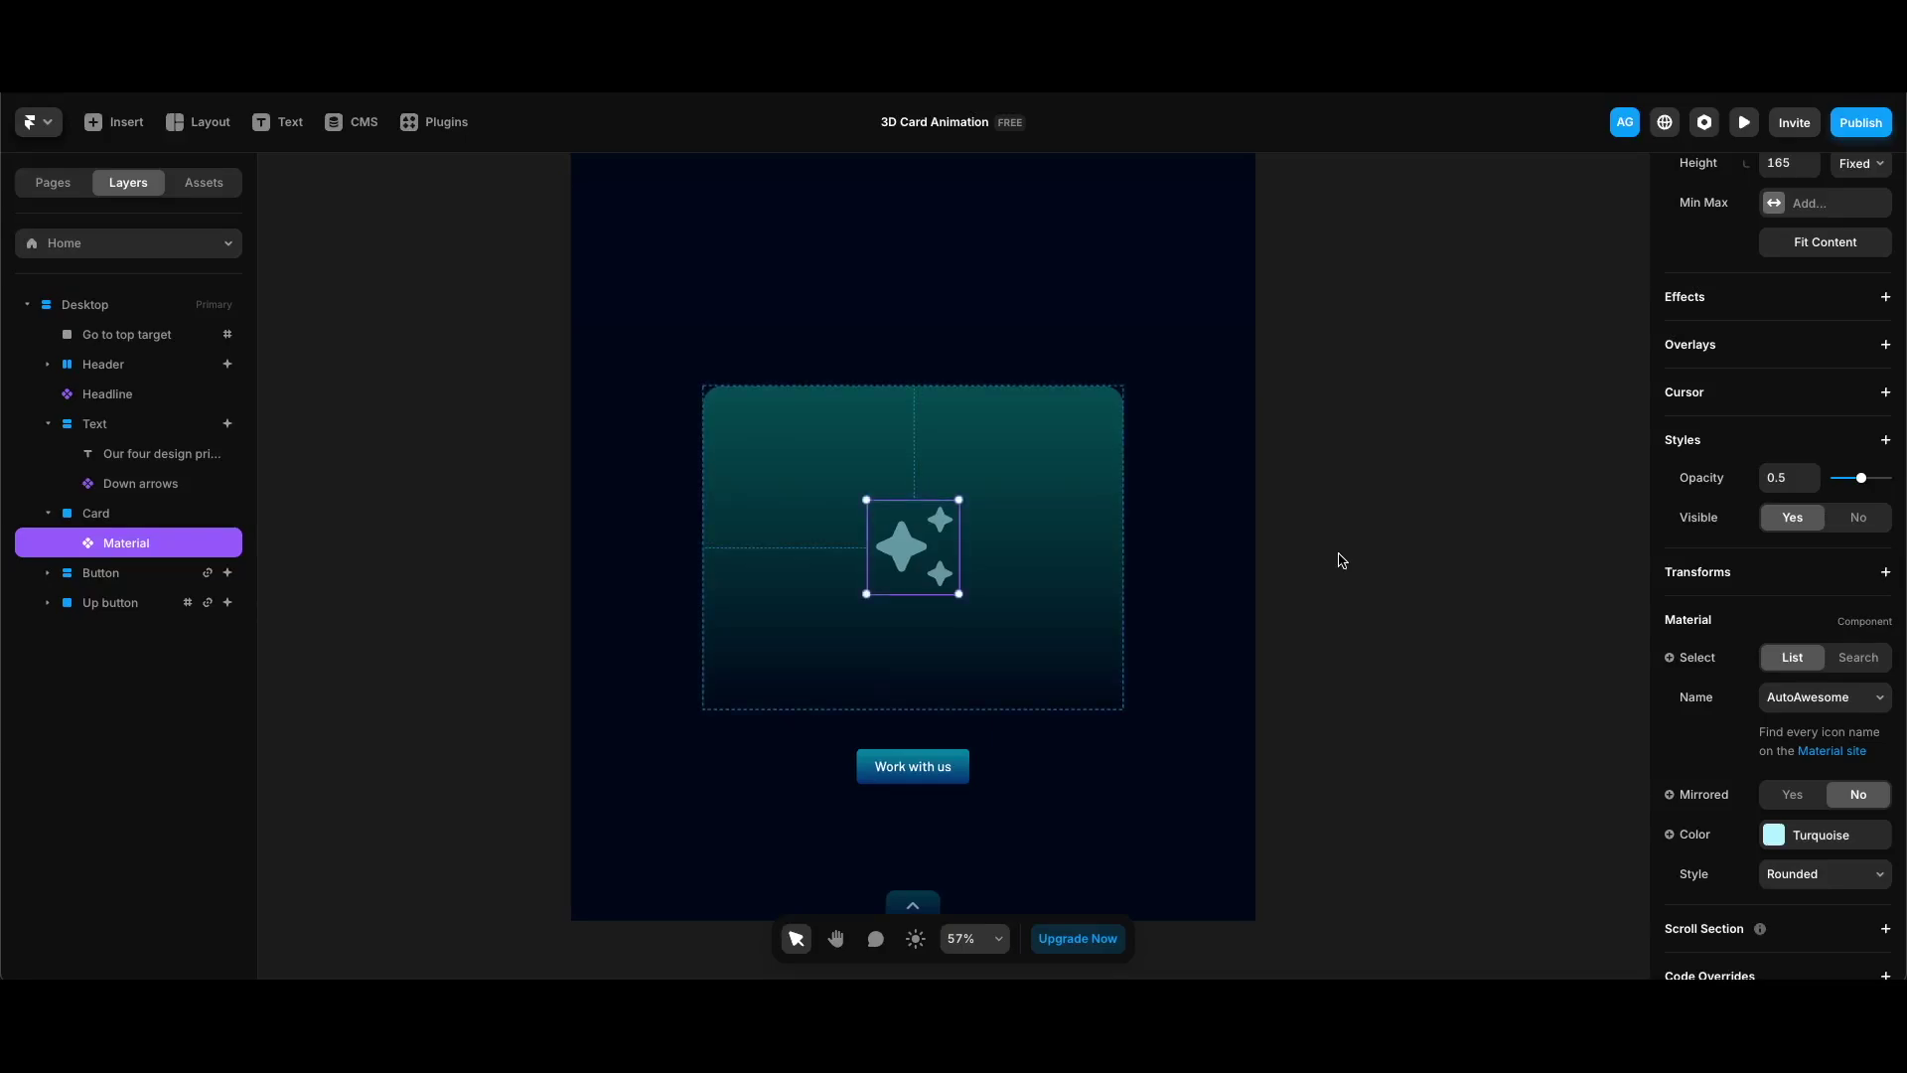
key(Escape)
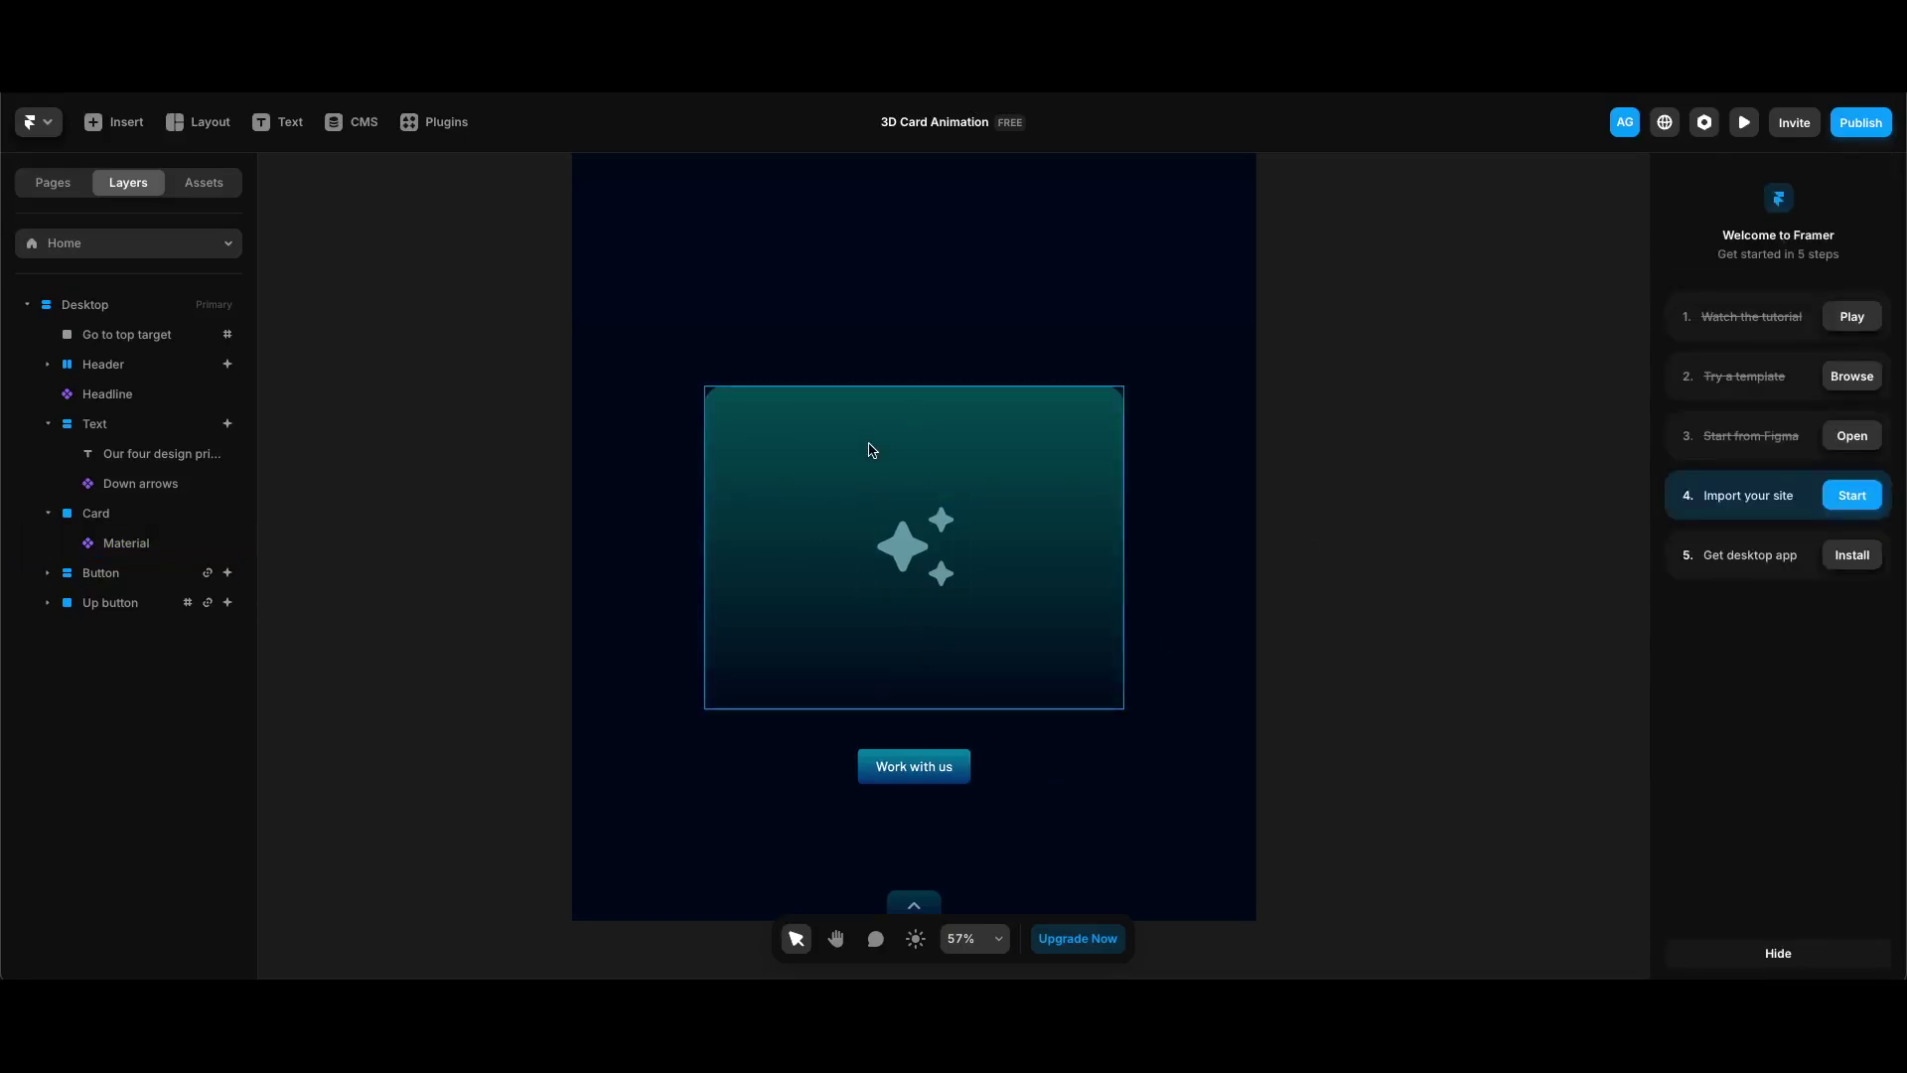
Paste the caption 'Keep it clean and clear.' into the Card and move it down
key(t)
click(825, 471)
text(Keep it clean and clear.)
key(Escape)
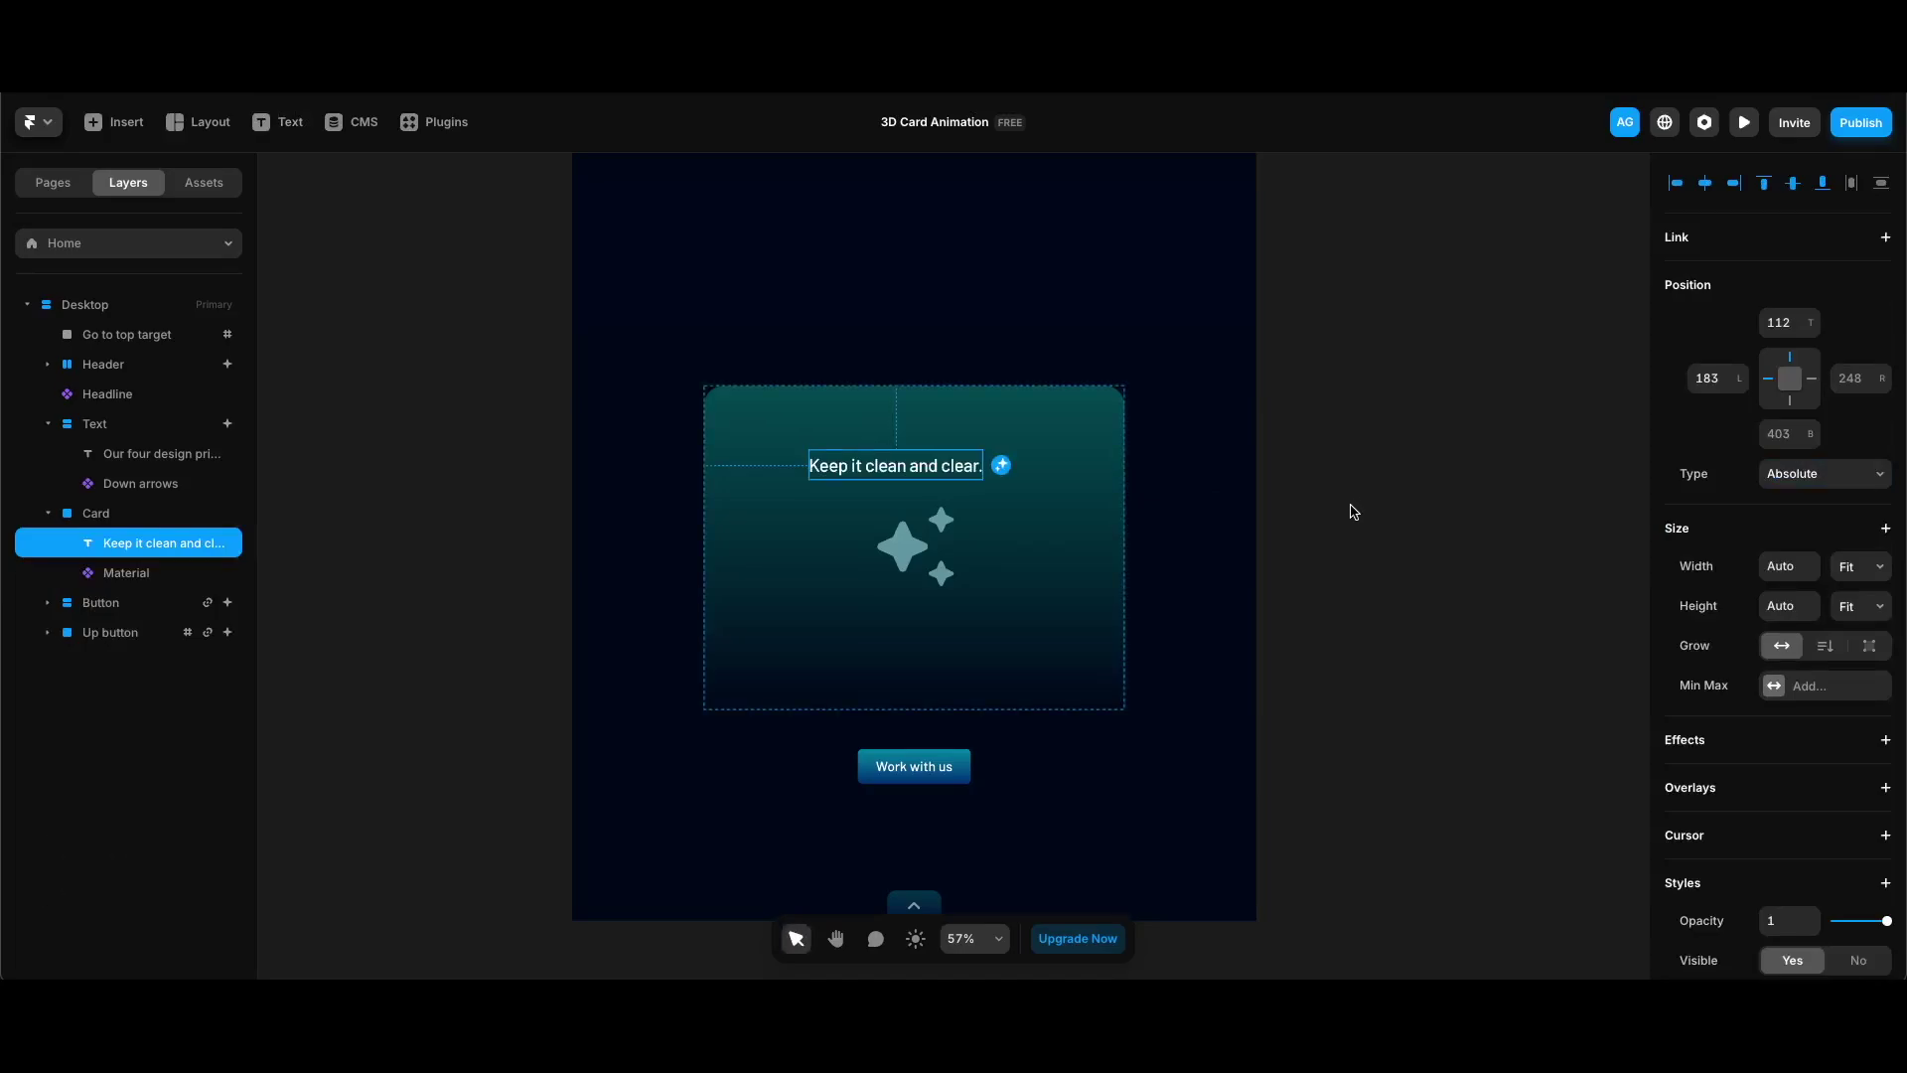
scroll(1822, 854, down, 5)
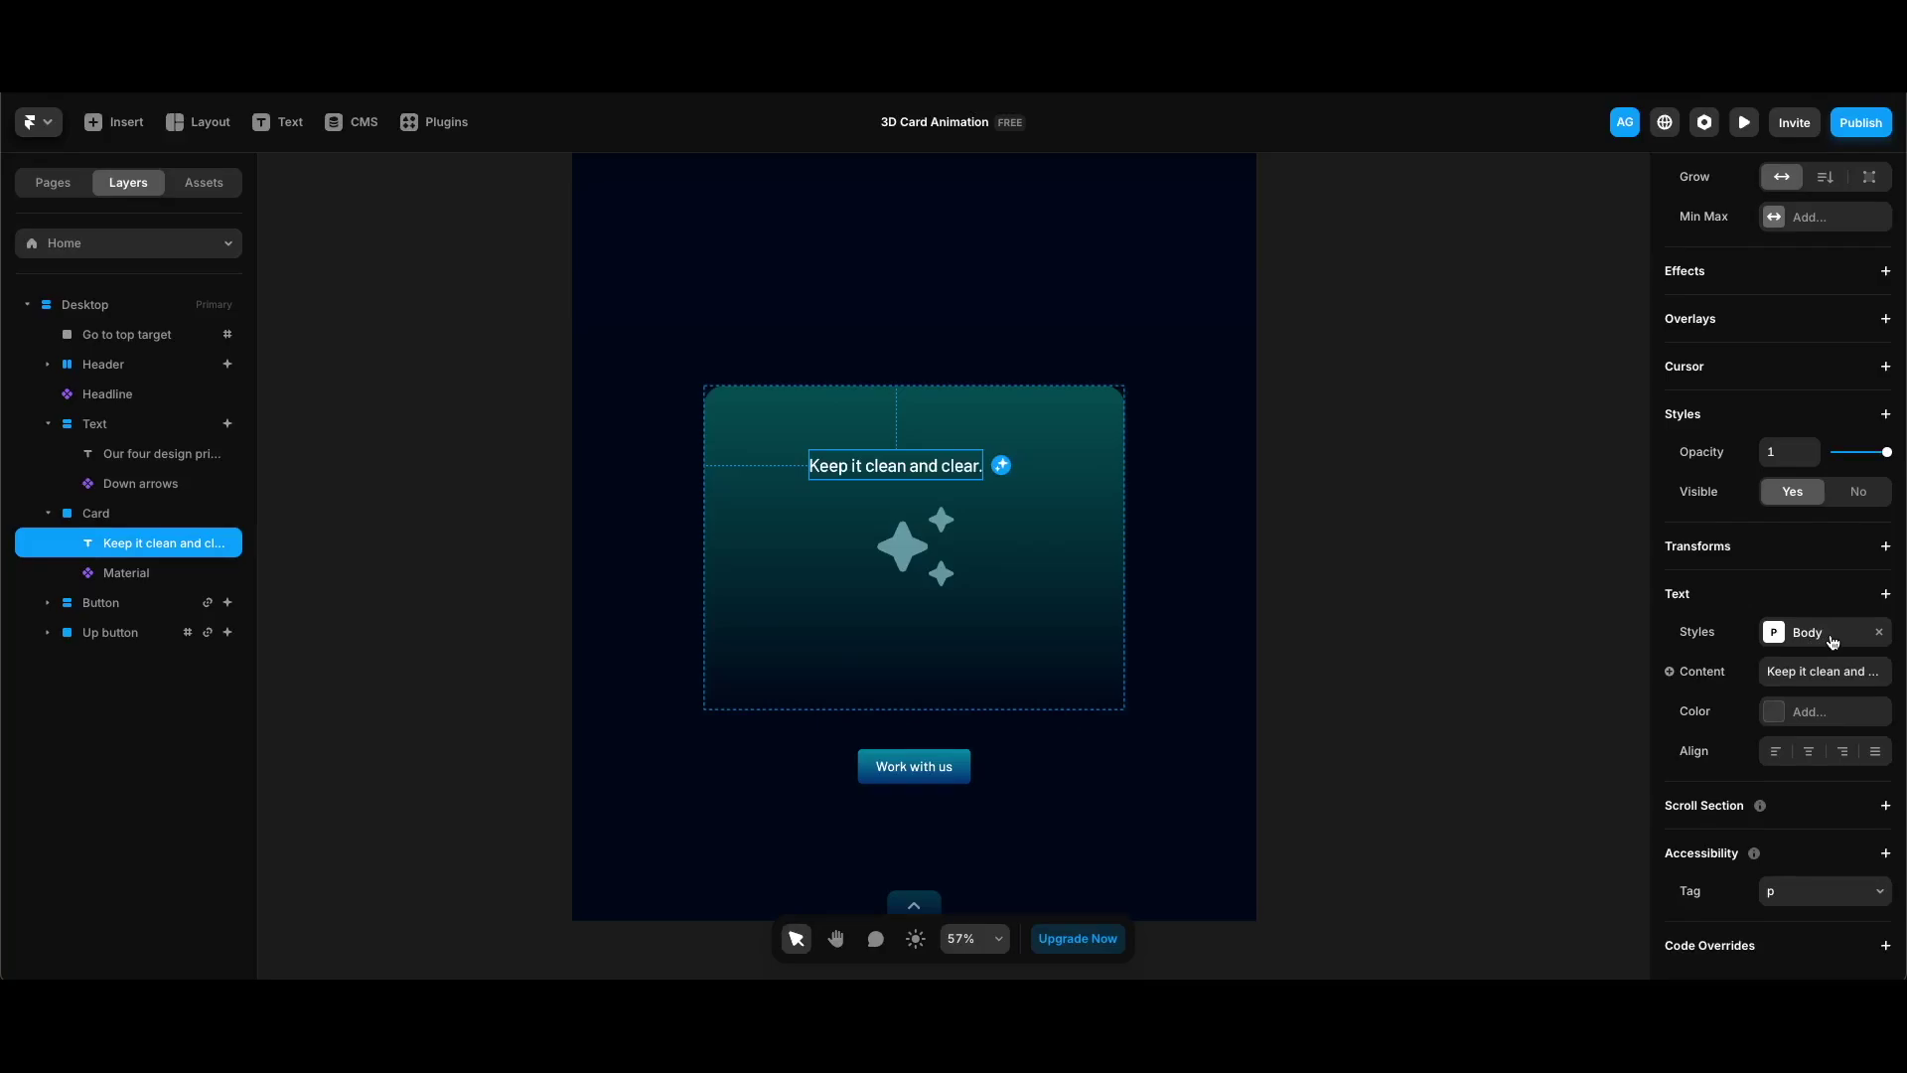
drag(940, 469, 953, 652)
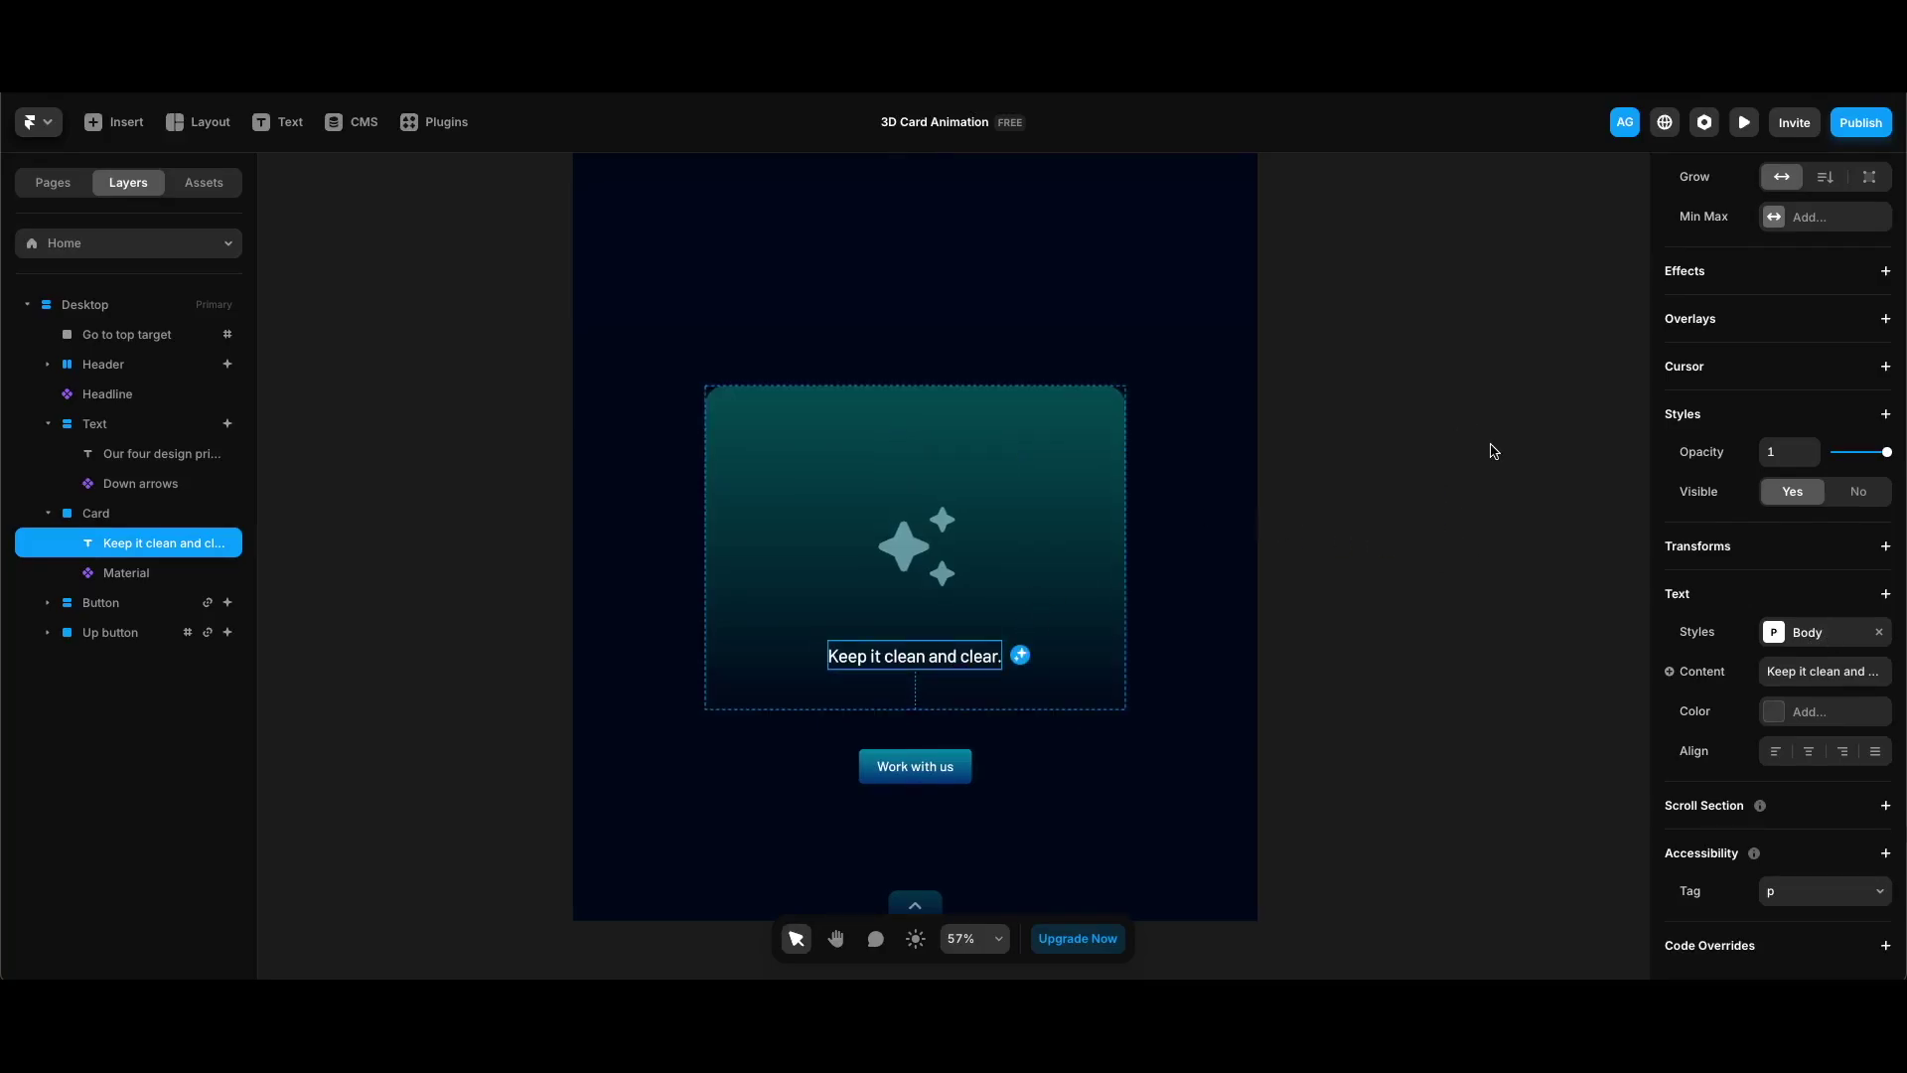
scroll(1784, 440, up, 5)
Place the caption 90 from the Card's bottom, centred horizontally
click(1784, 438)
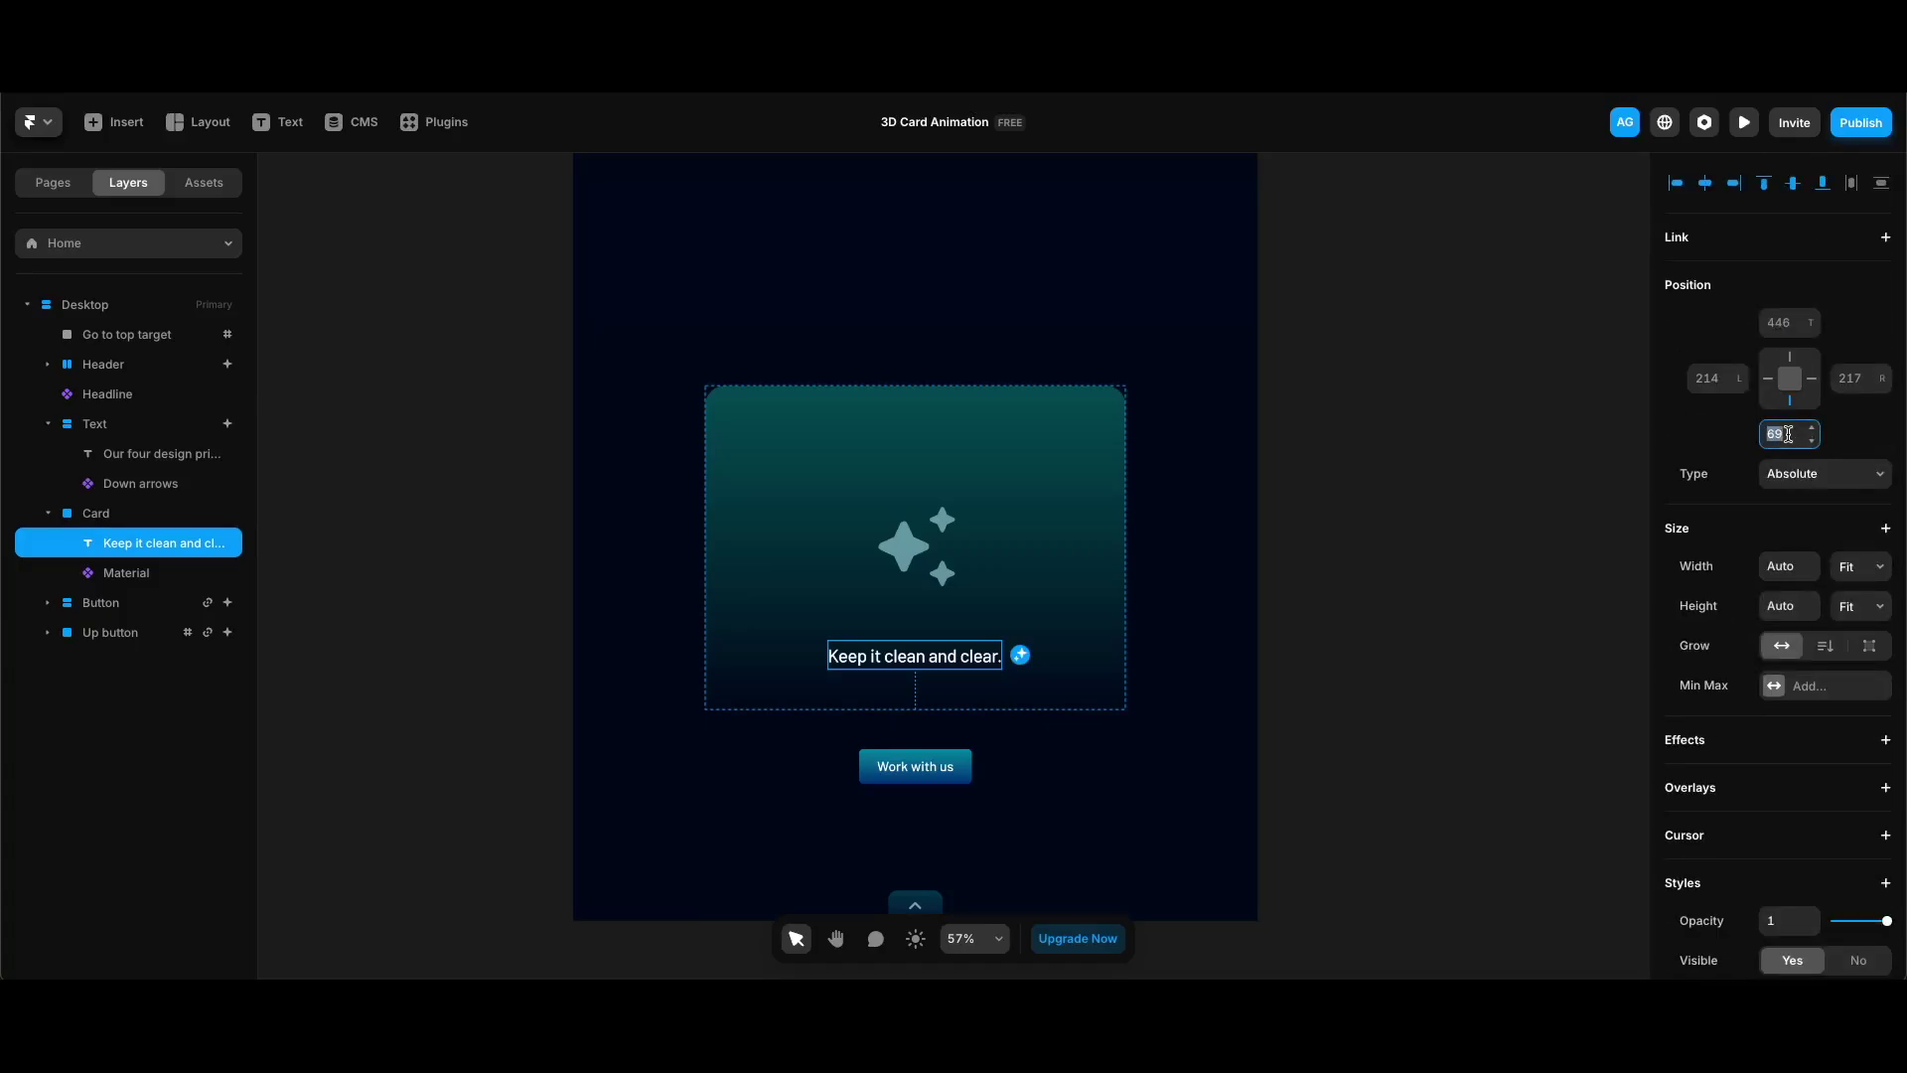
text(90)
key(Return)
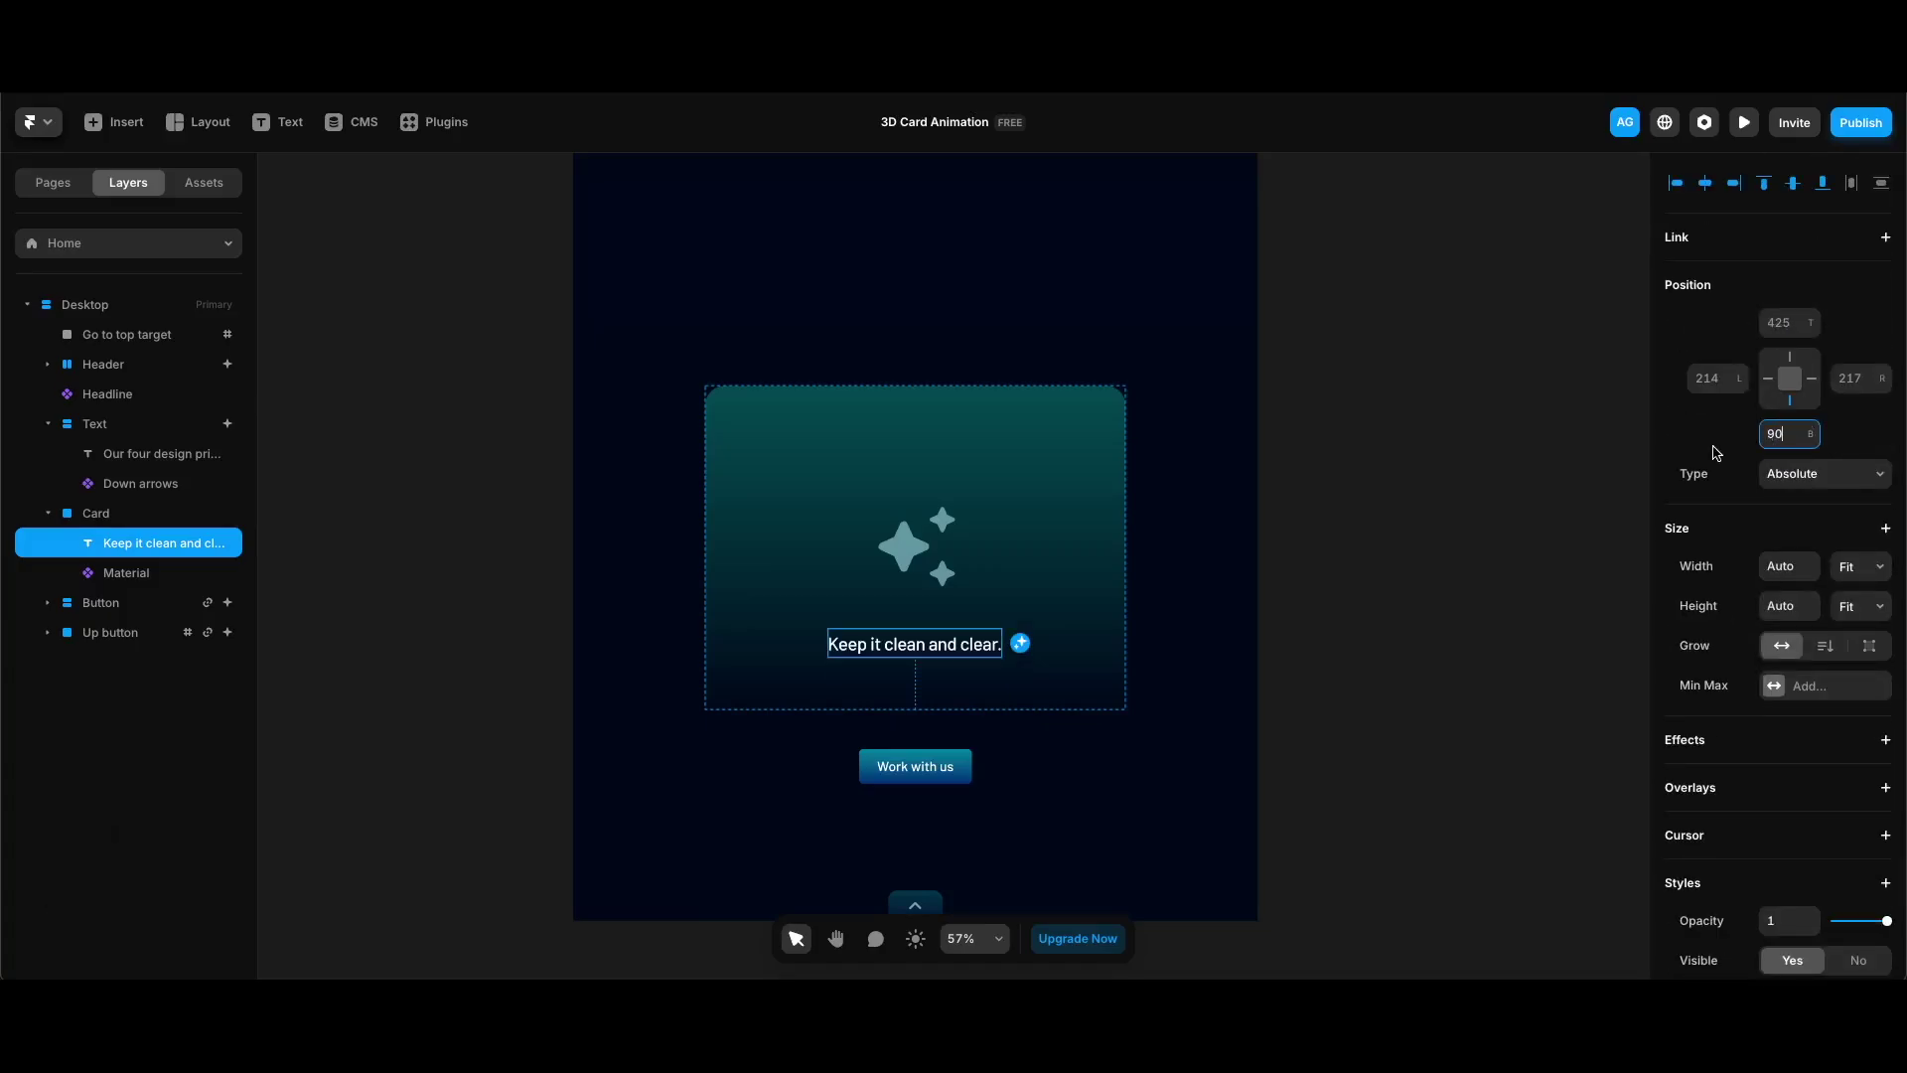
click(1705, 185)
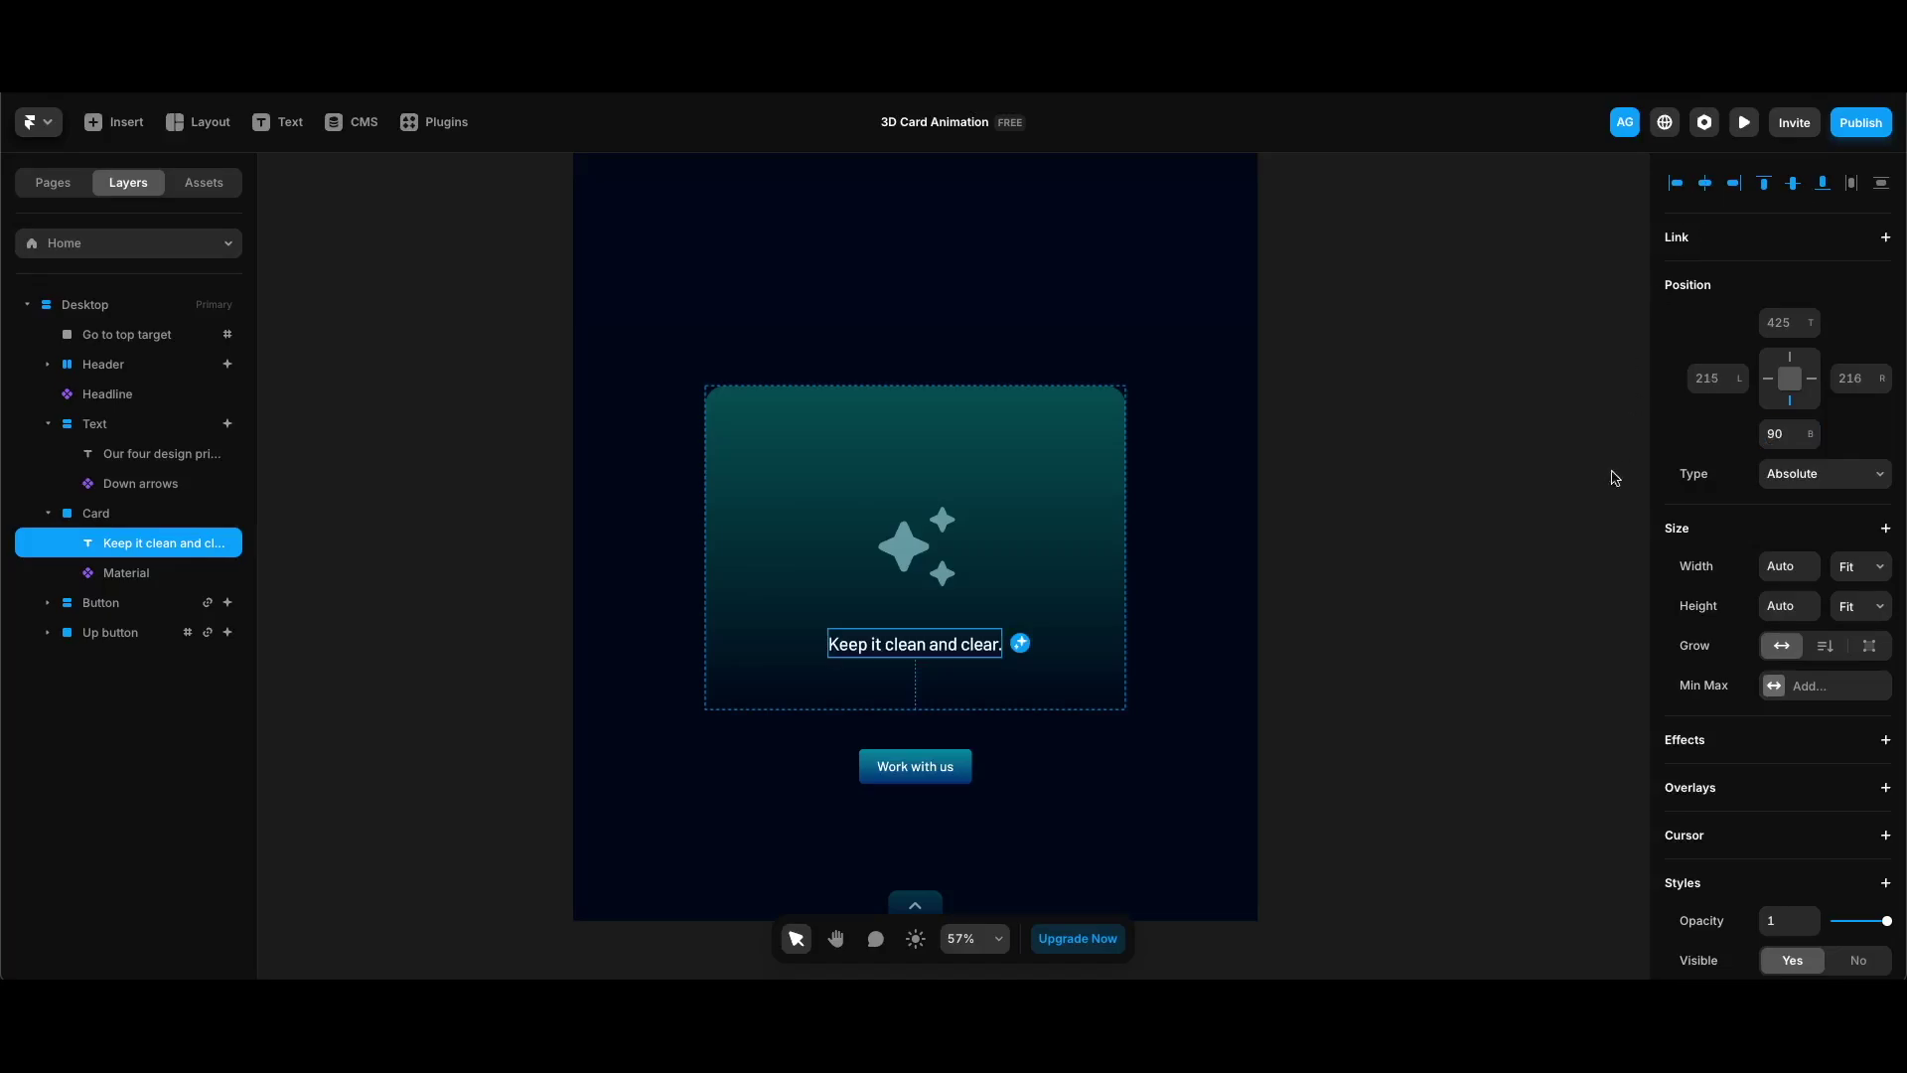
click(156, 515)
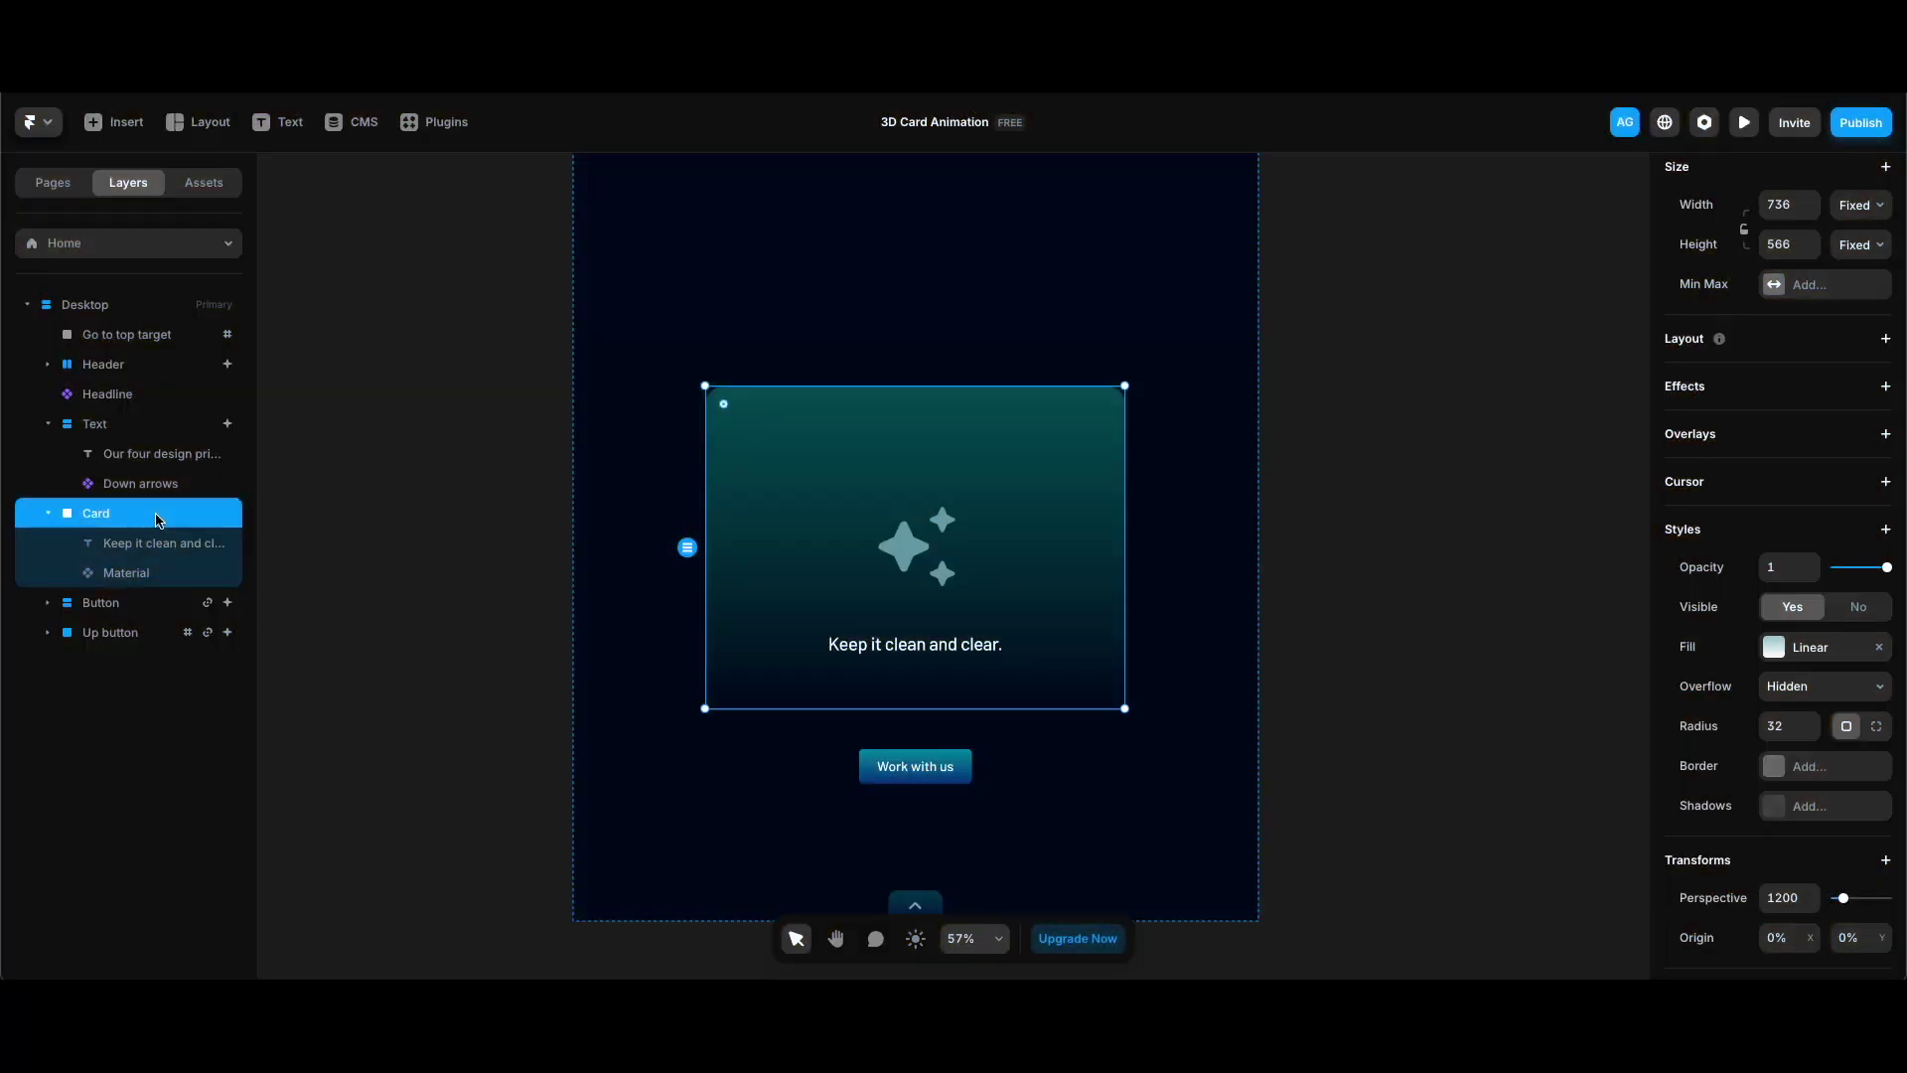
Turn the Card into a component and add a second variant
right_click(156, 519)
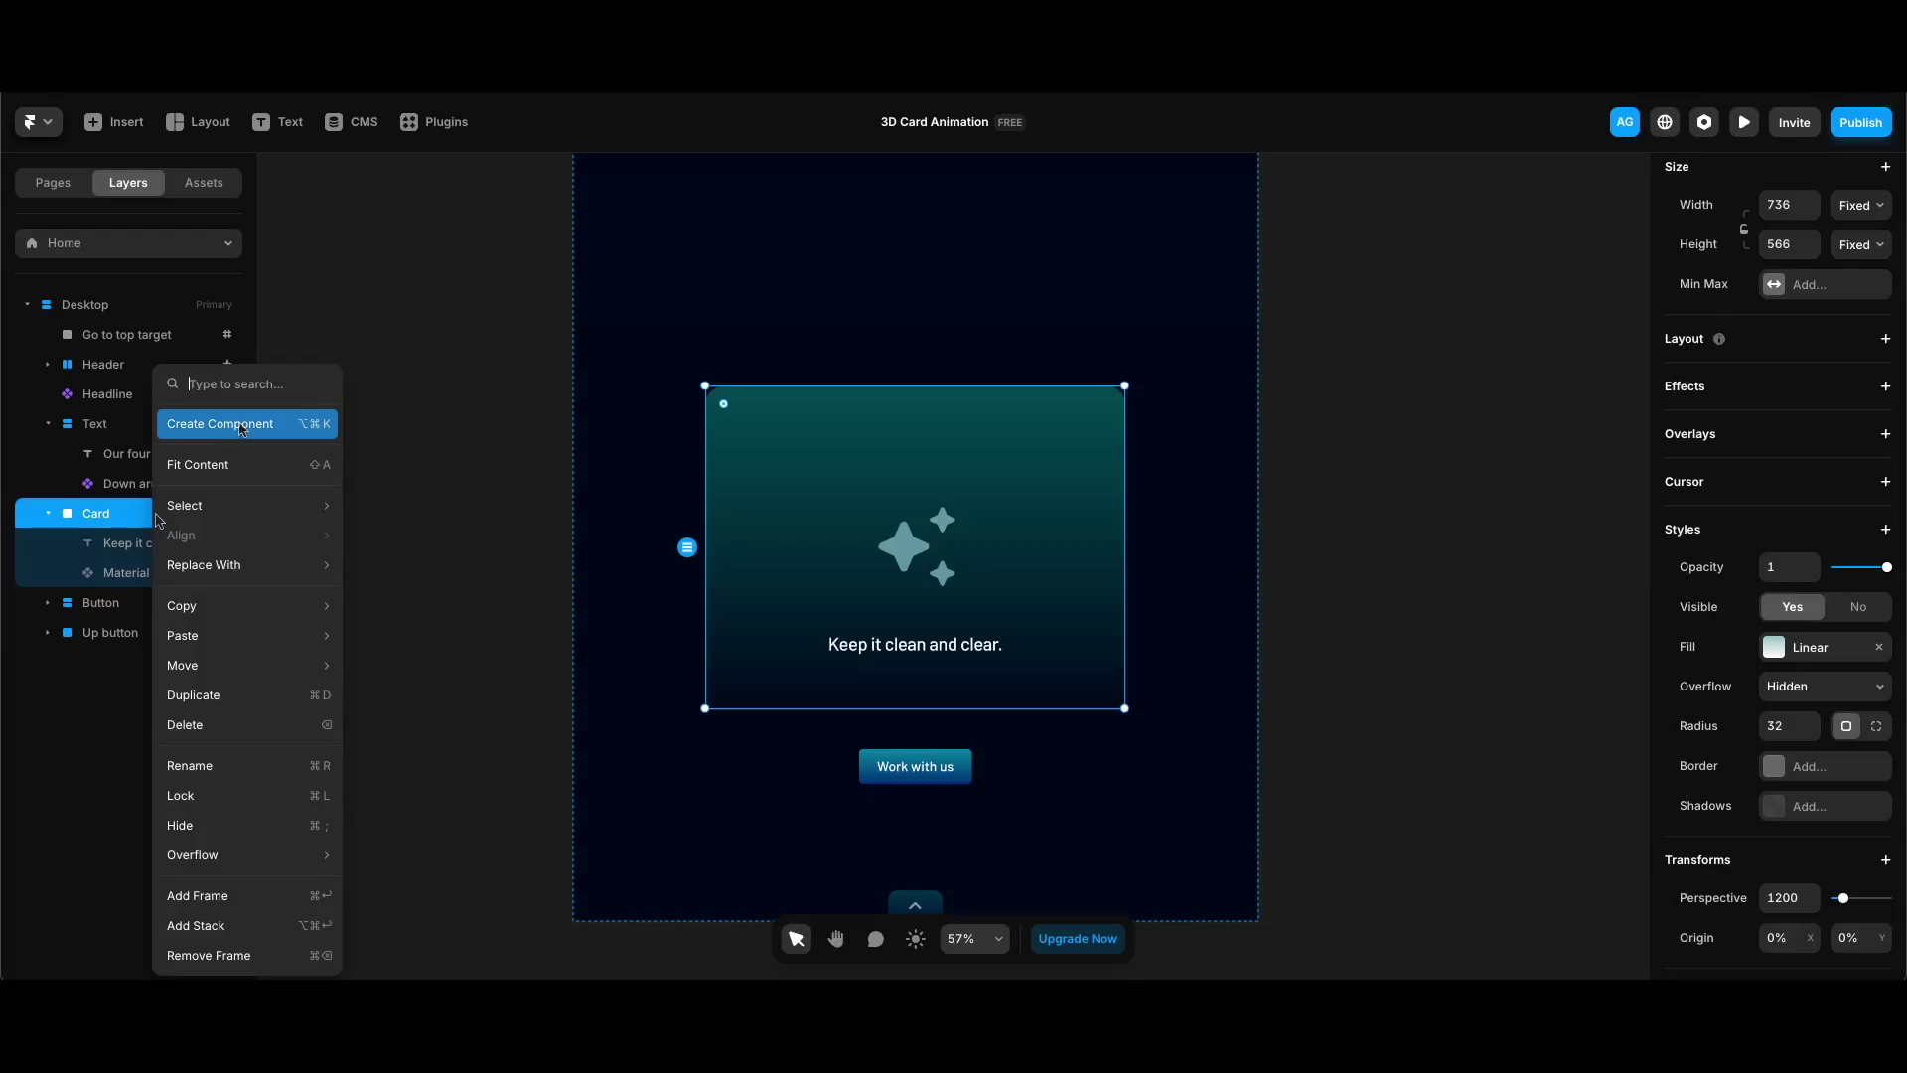
click(243, 431)
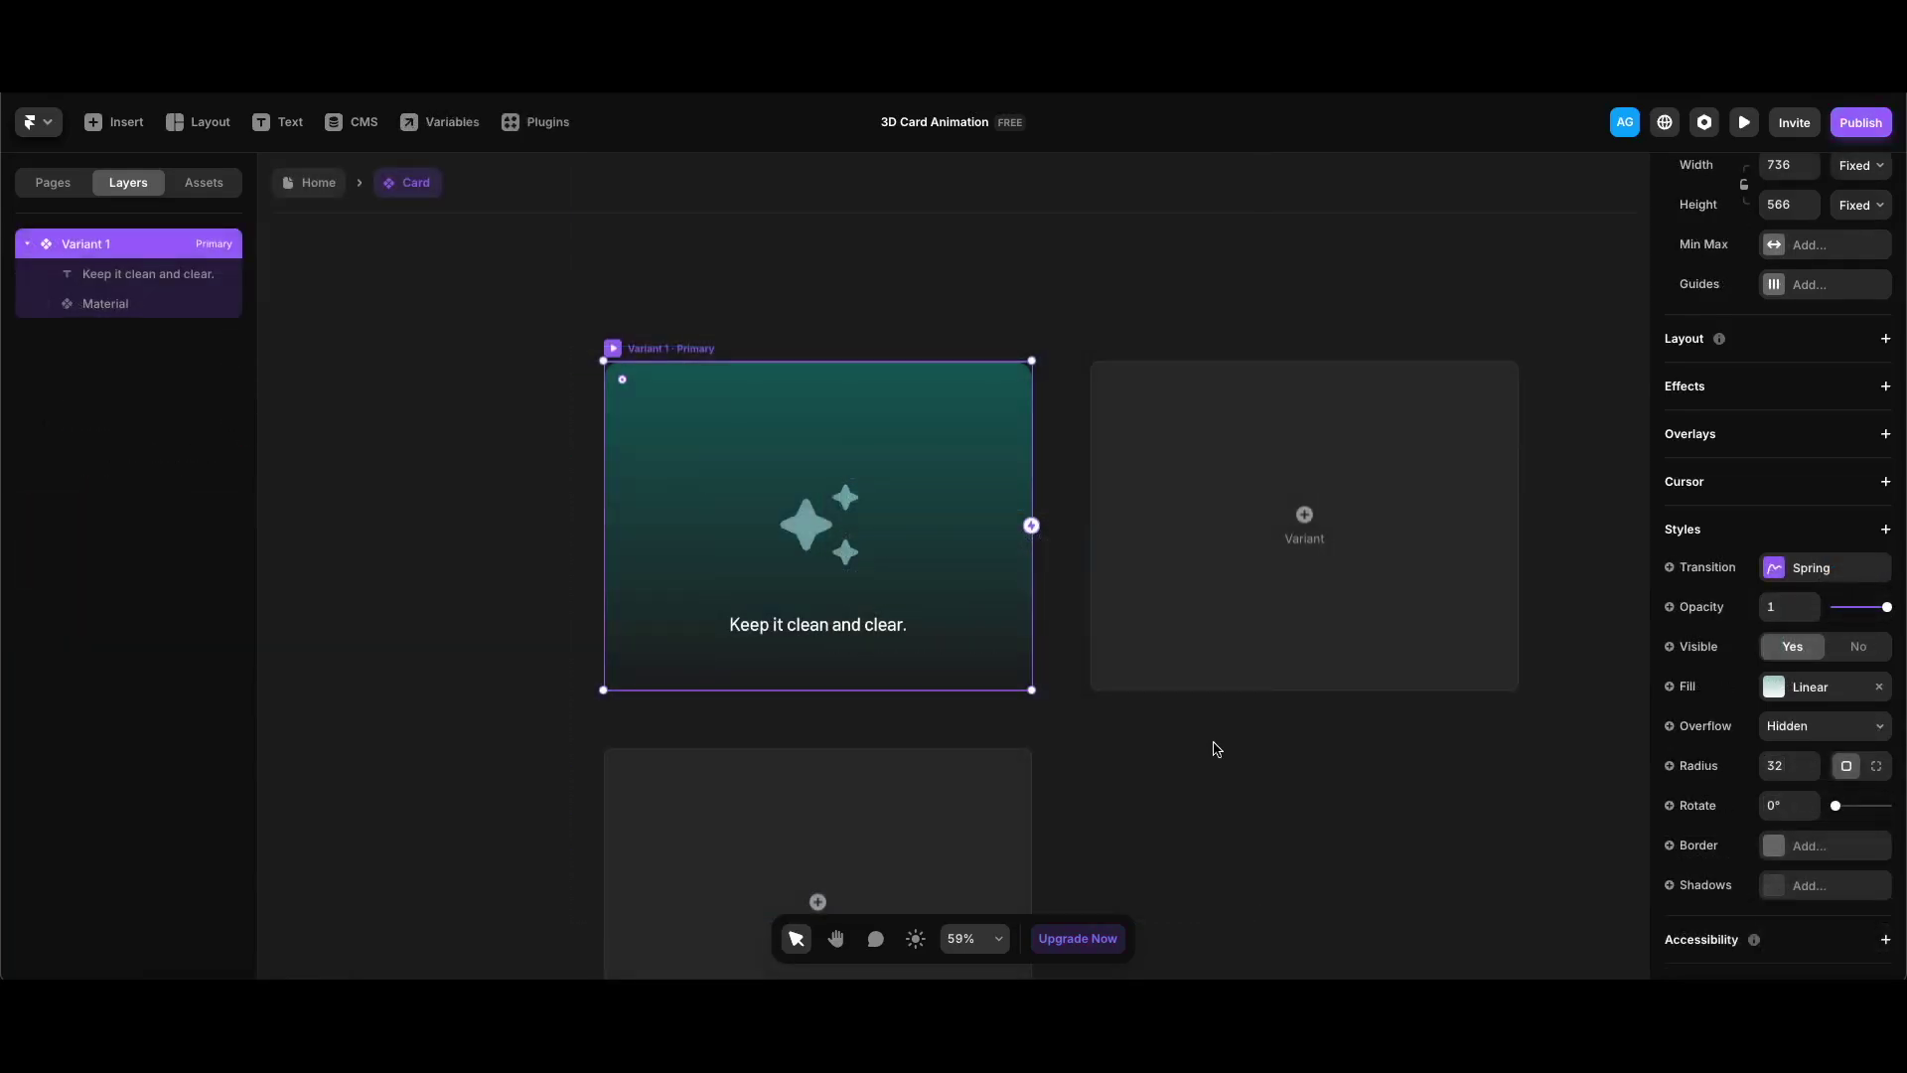
click(1230, 605)
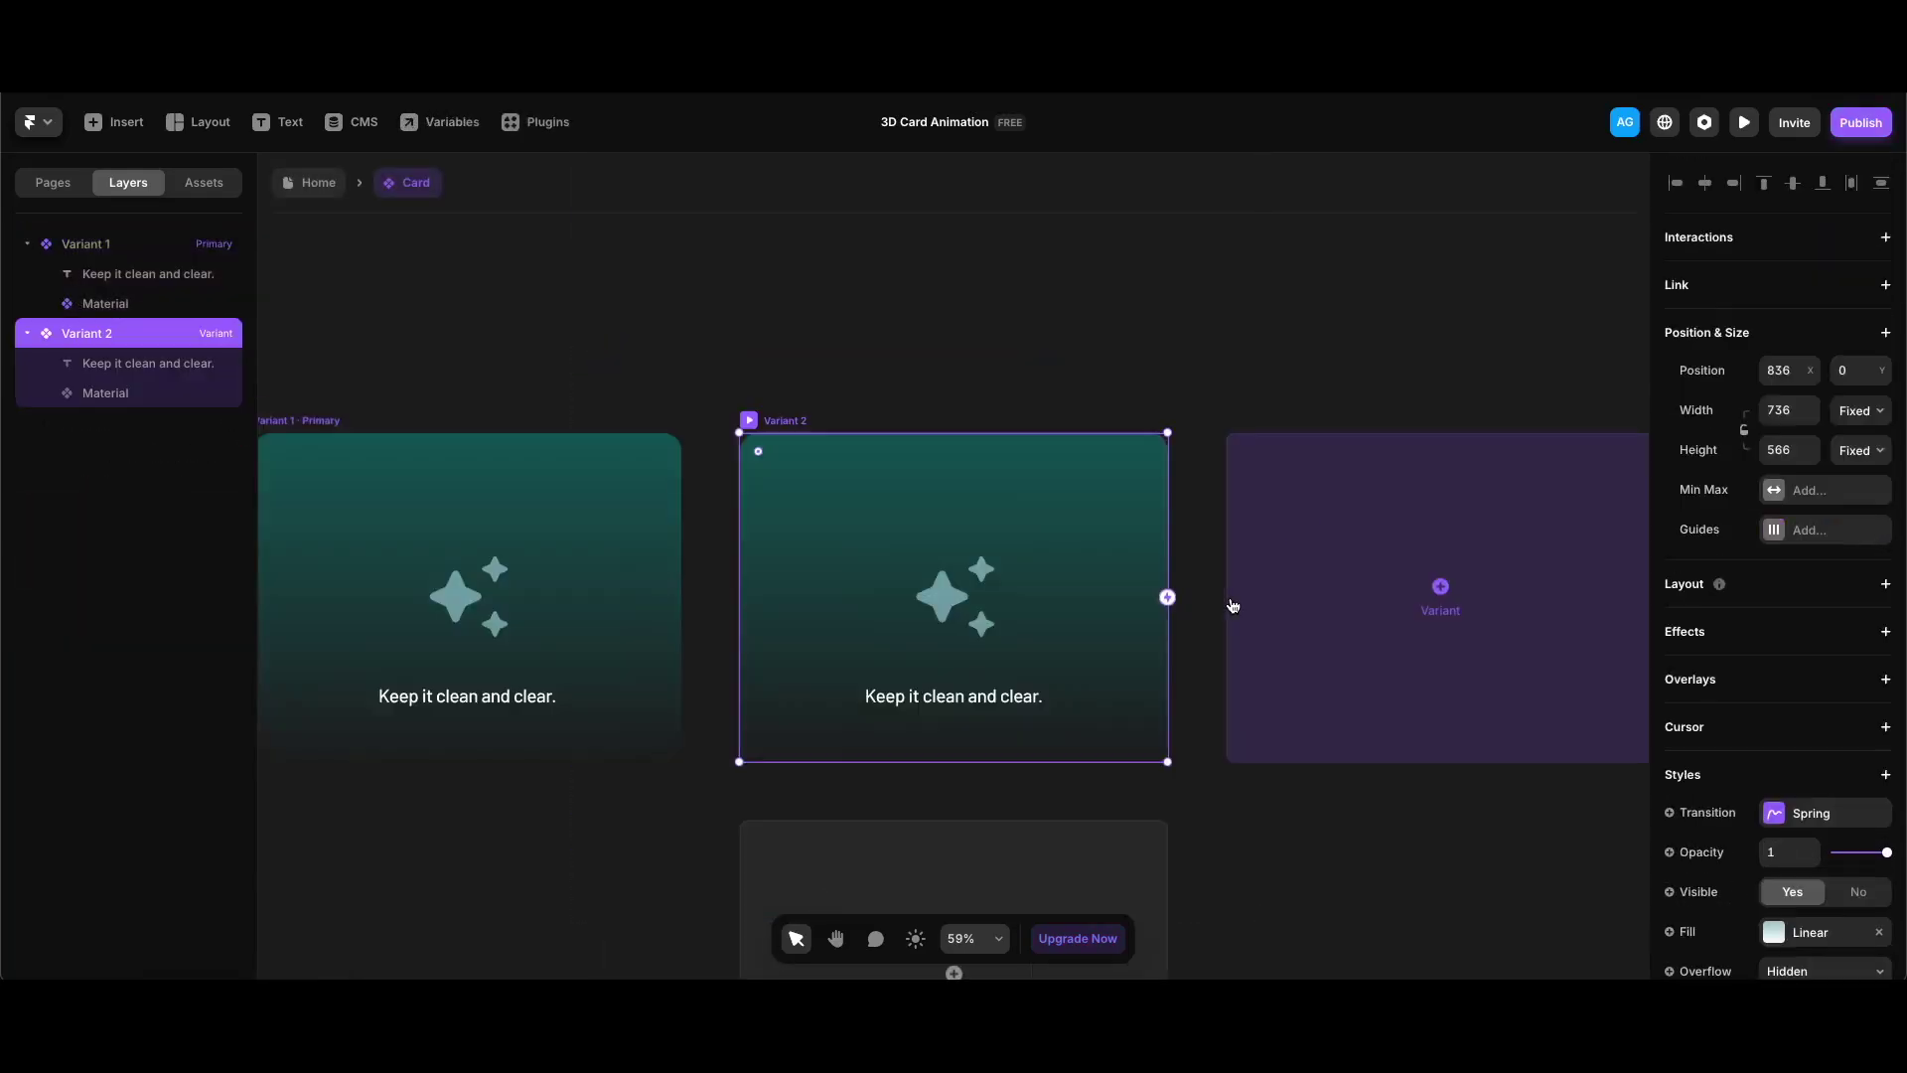
Change Variant 2's gradient colour to a bluer teal preset
click(1774, 931)
scroll(1696, 745, down, 3)
click(1421, 765)
click(1422, 847)
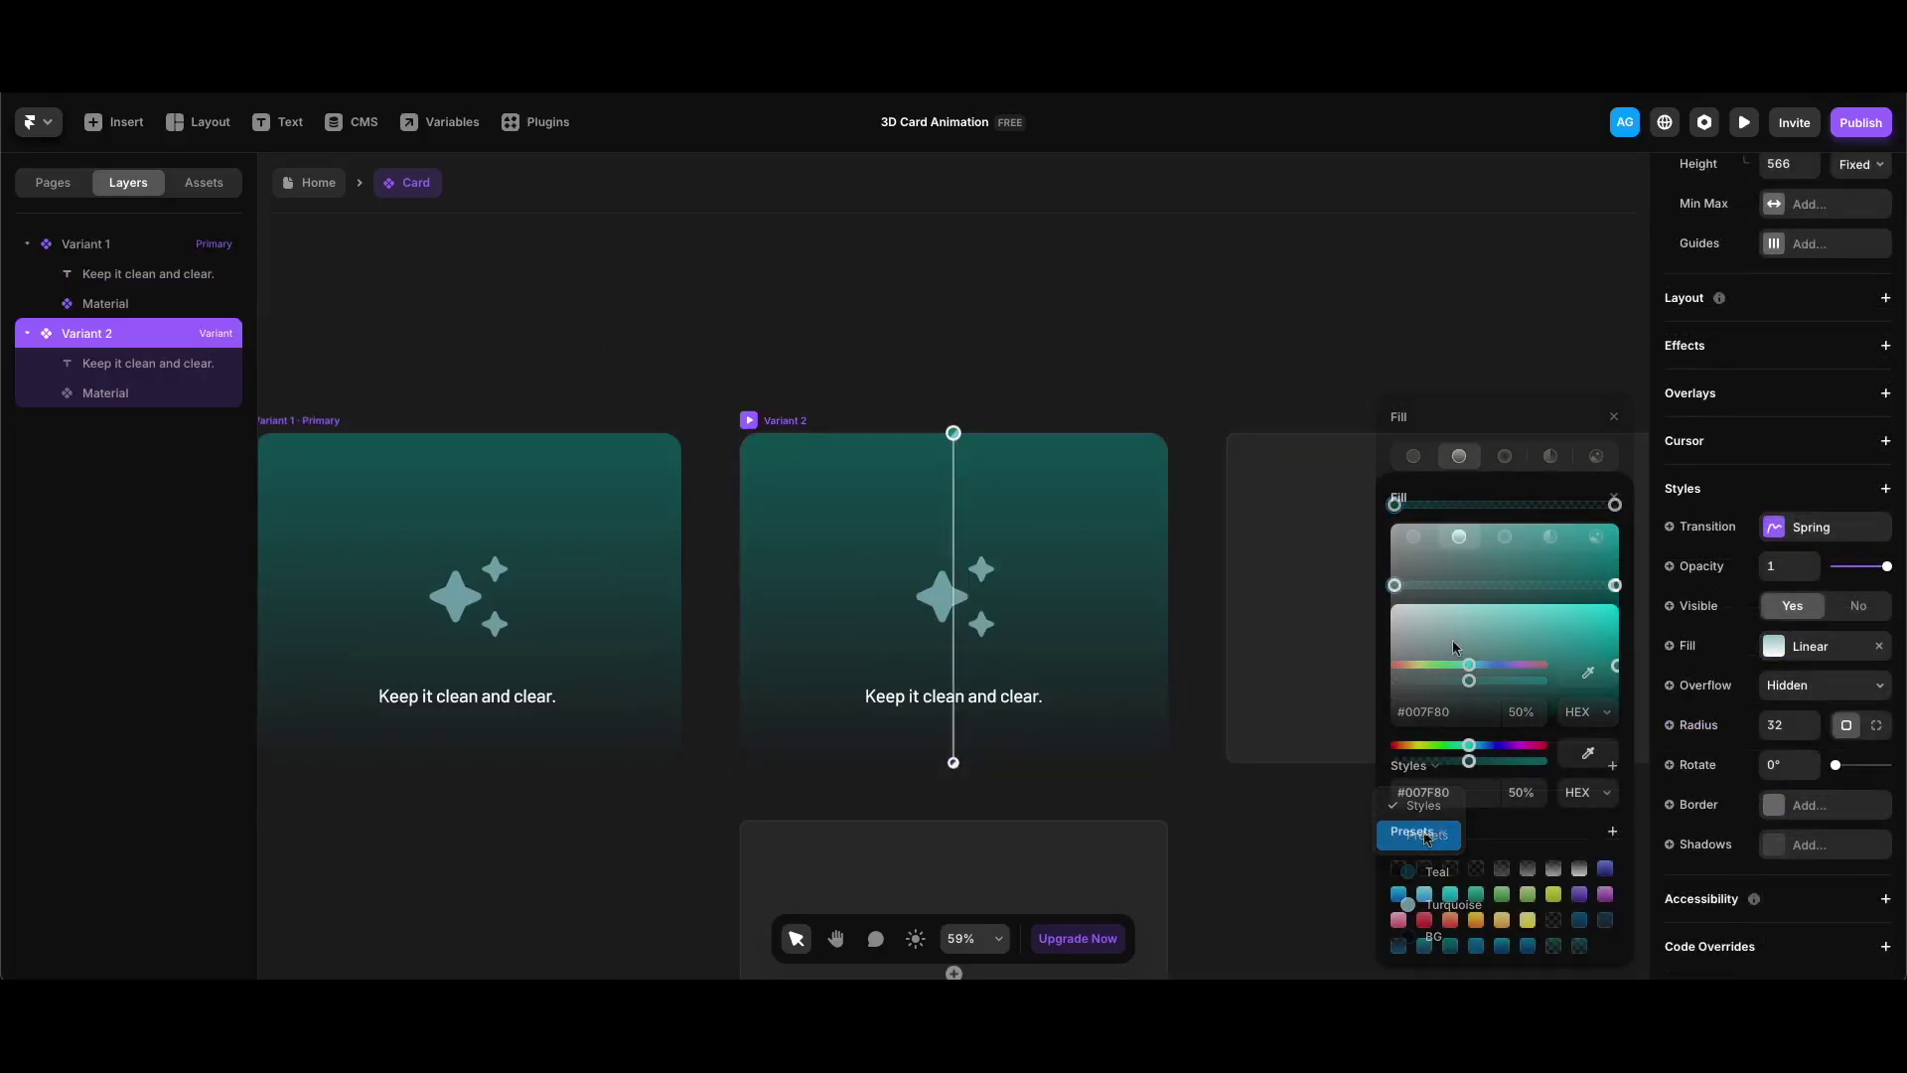
click(1579, 946)
key(Escape)
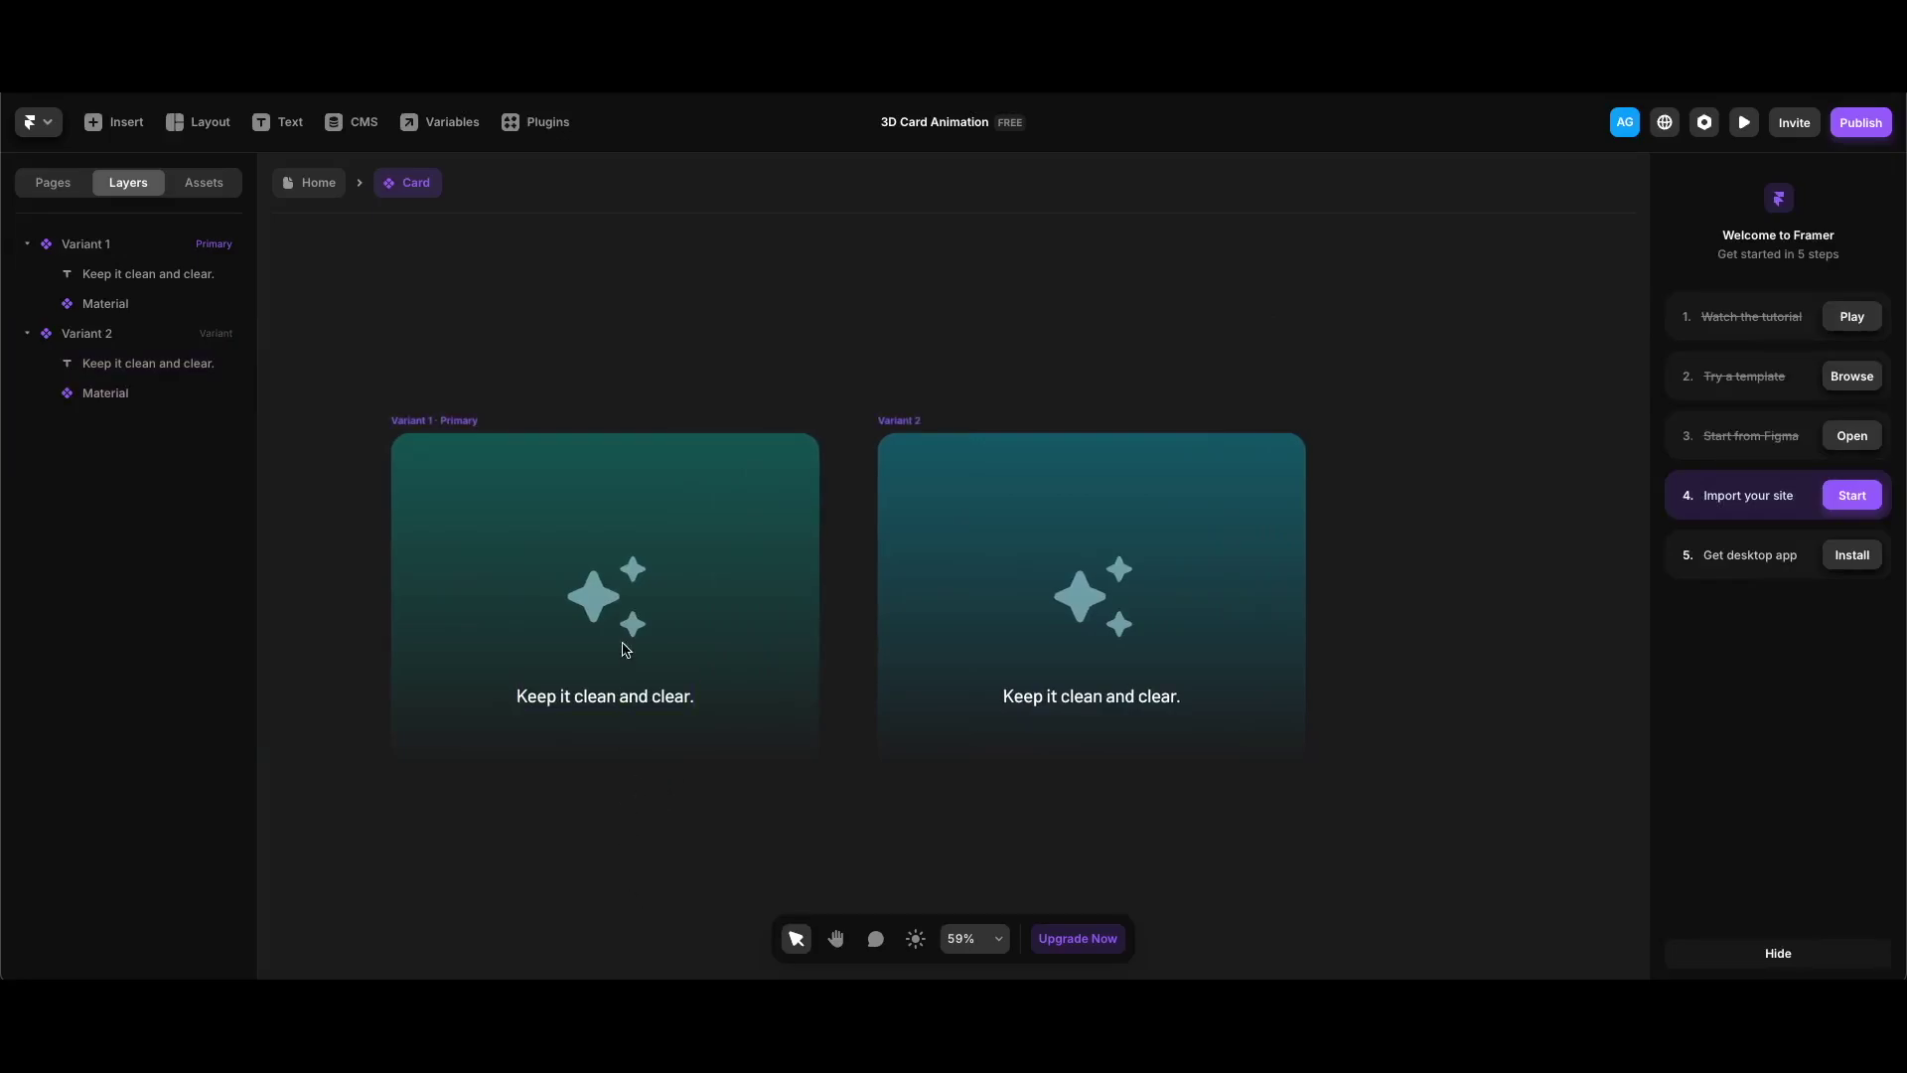
click(596, 599)
scroll(1857, 784, down, 1)
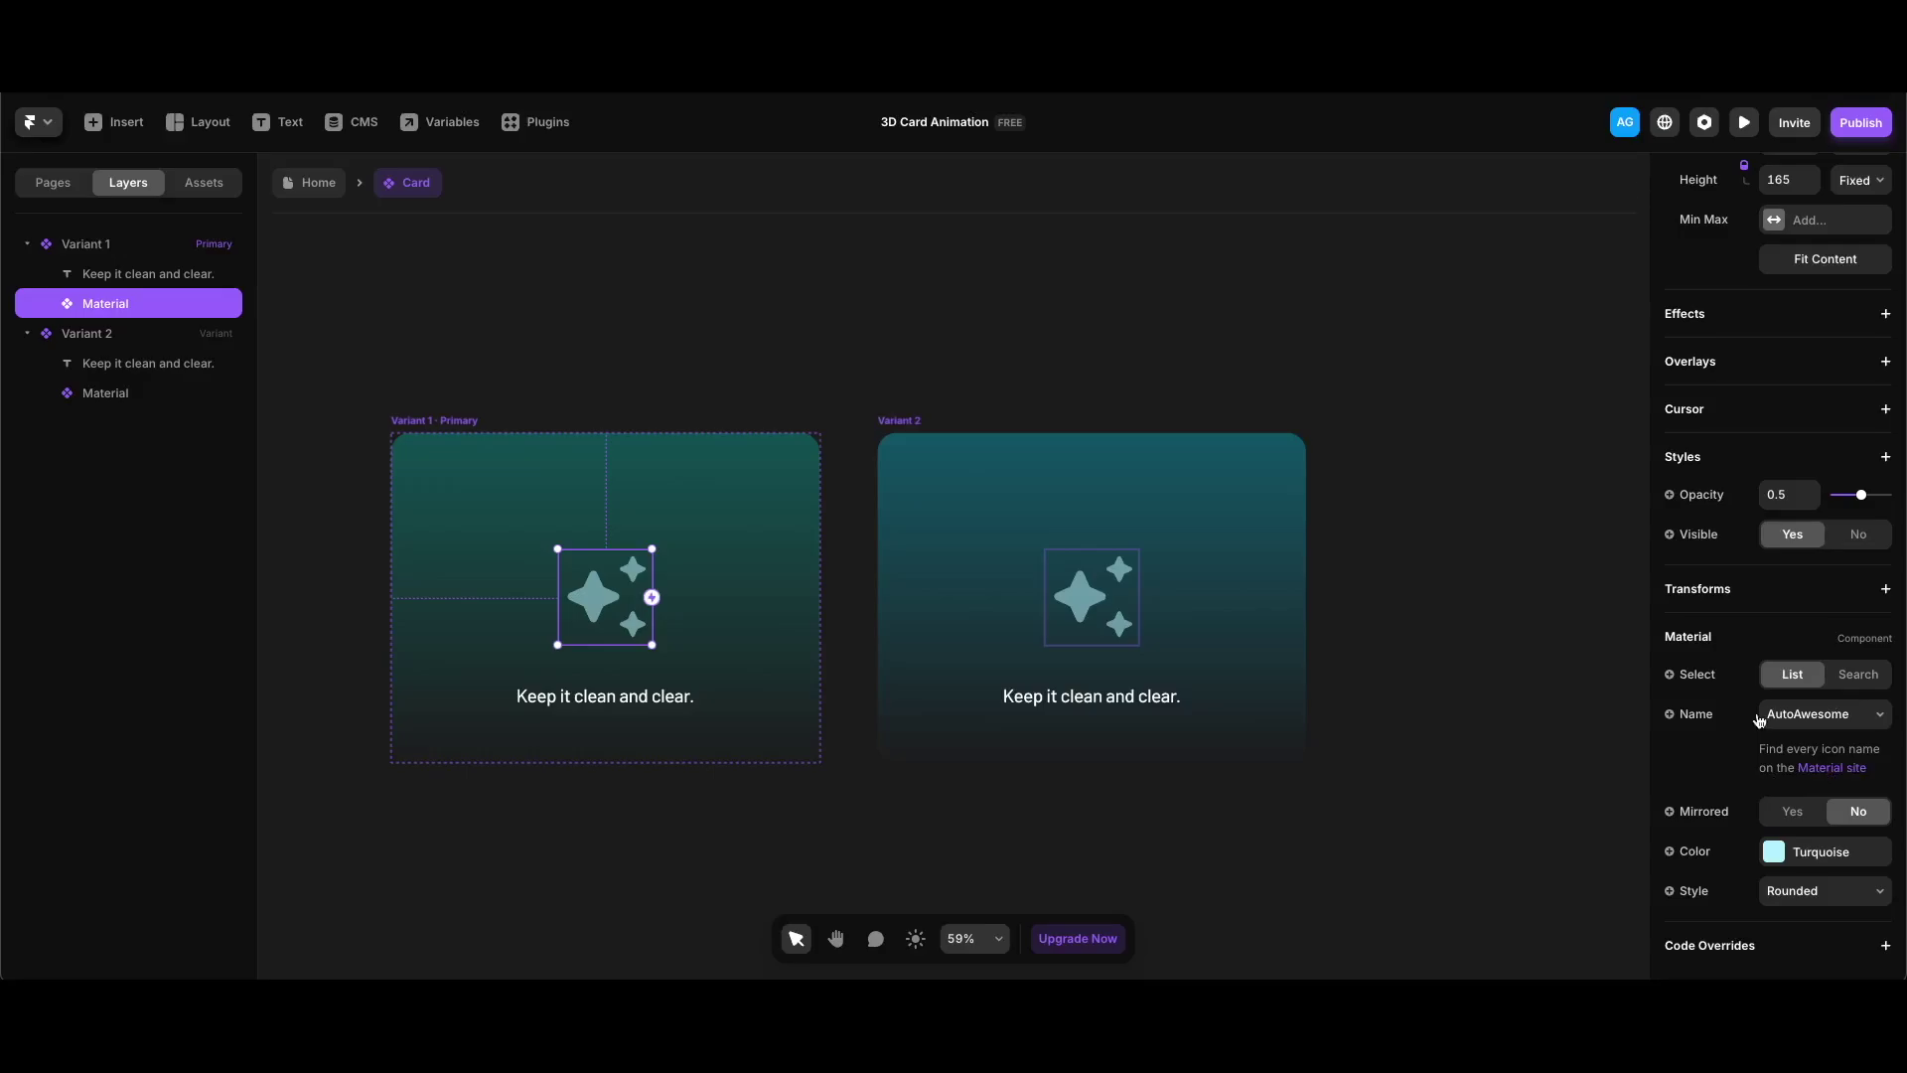
Expose the Material icon name as a component variable named Icon
click(1697, 717)
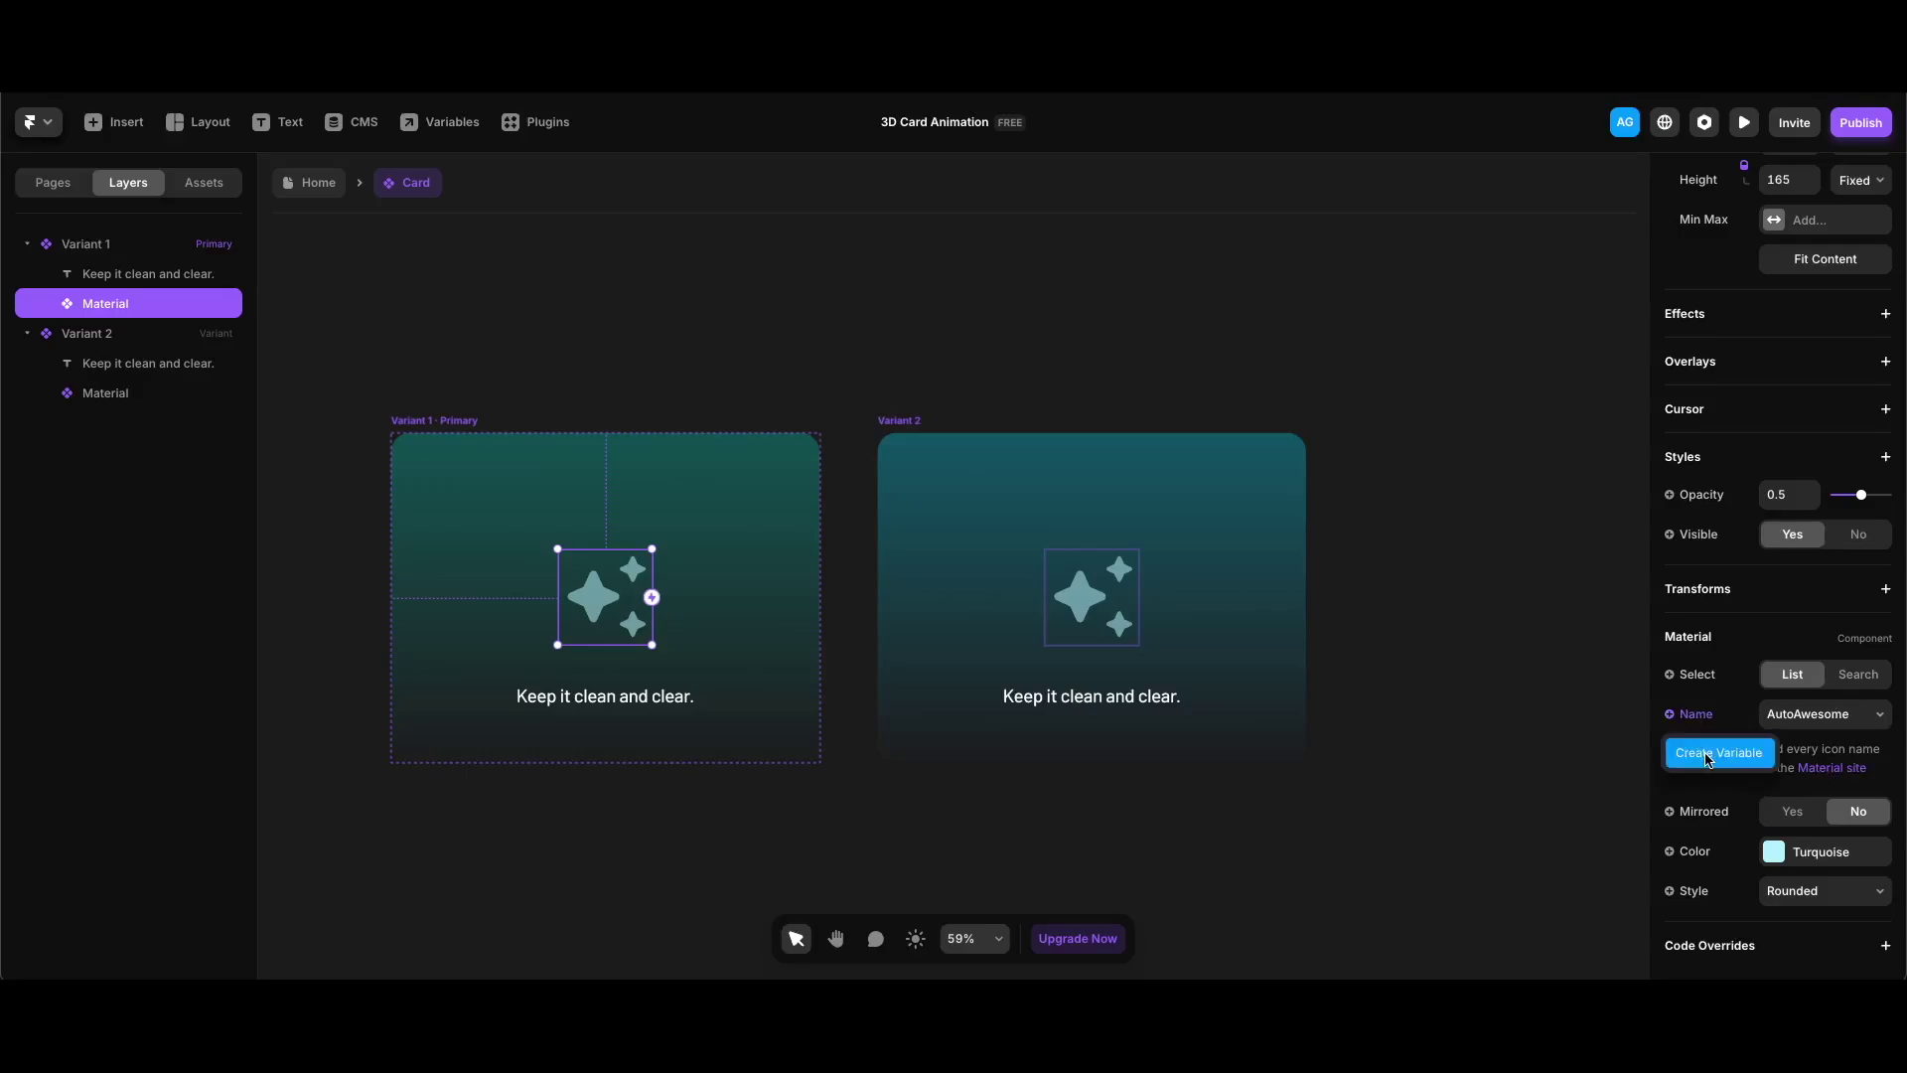
click(1707, 754)
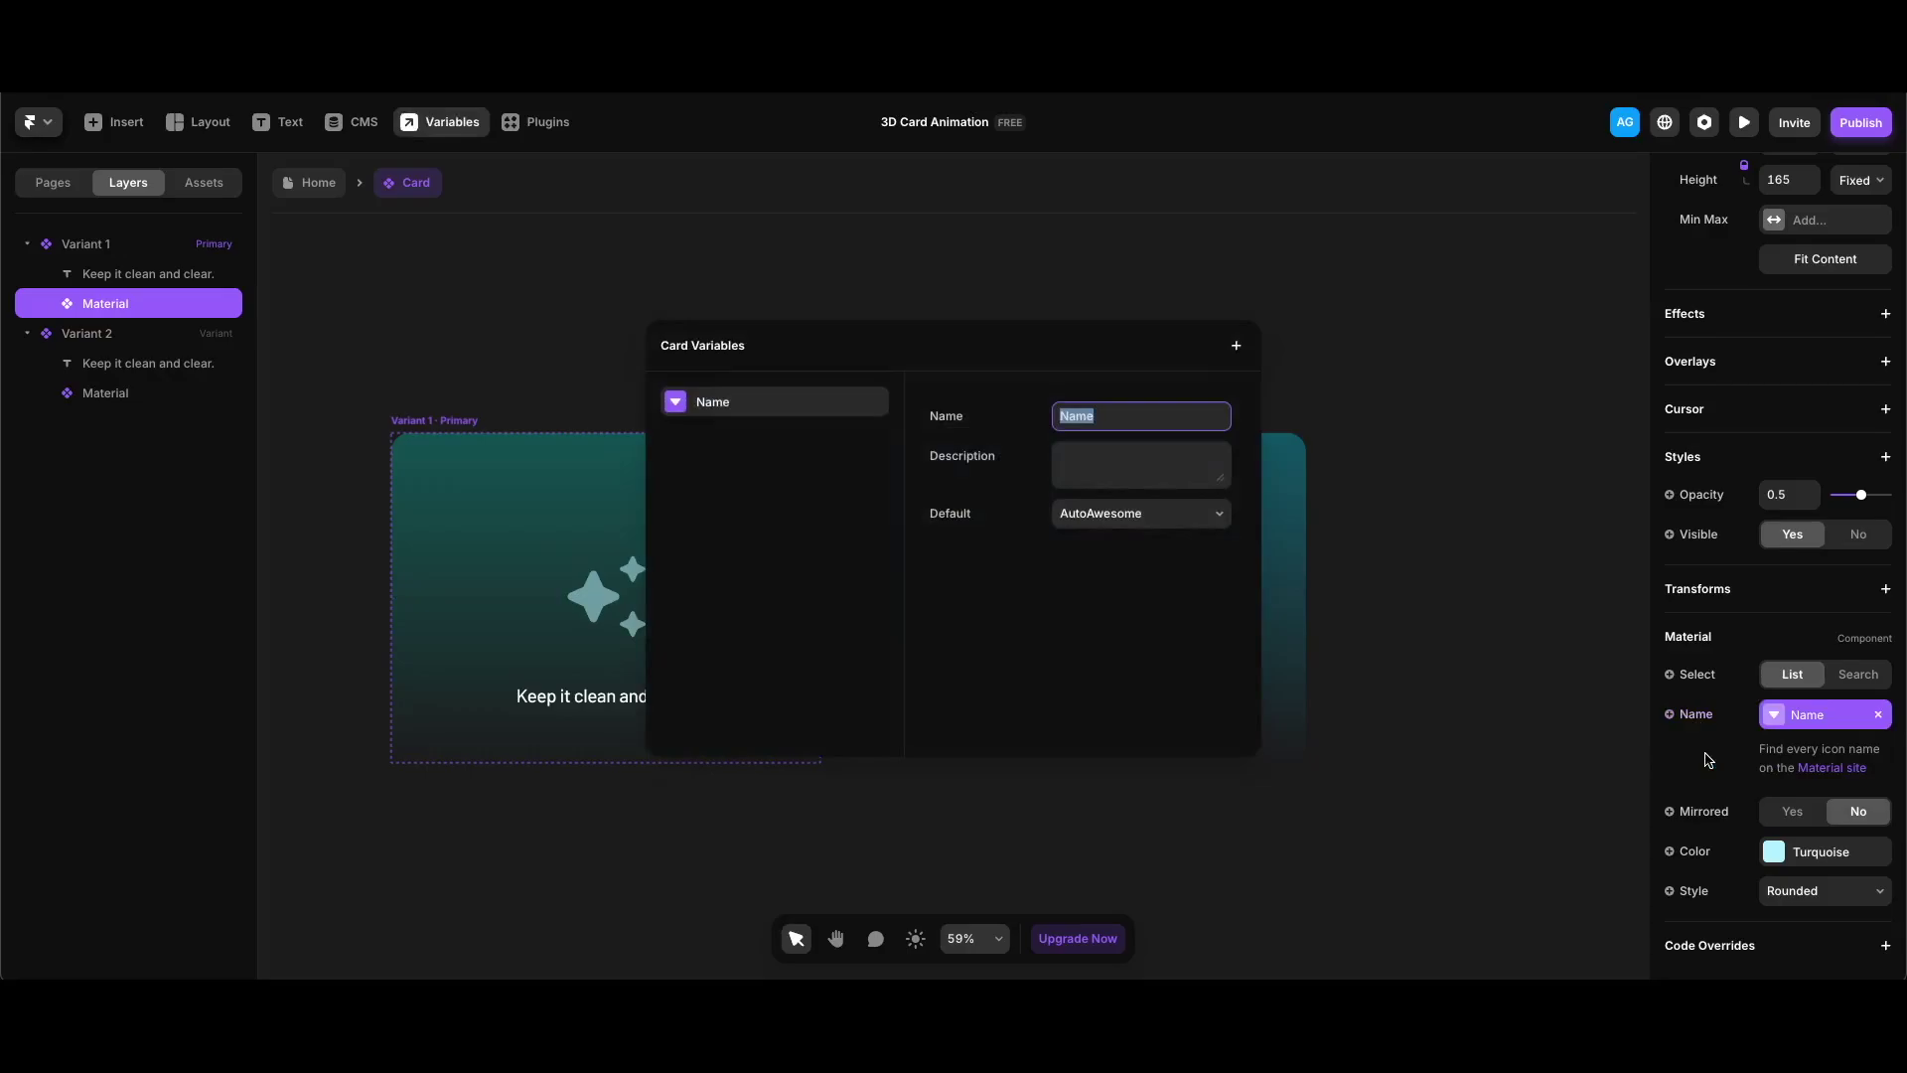
click(1152, 265)
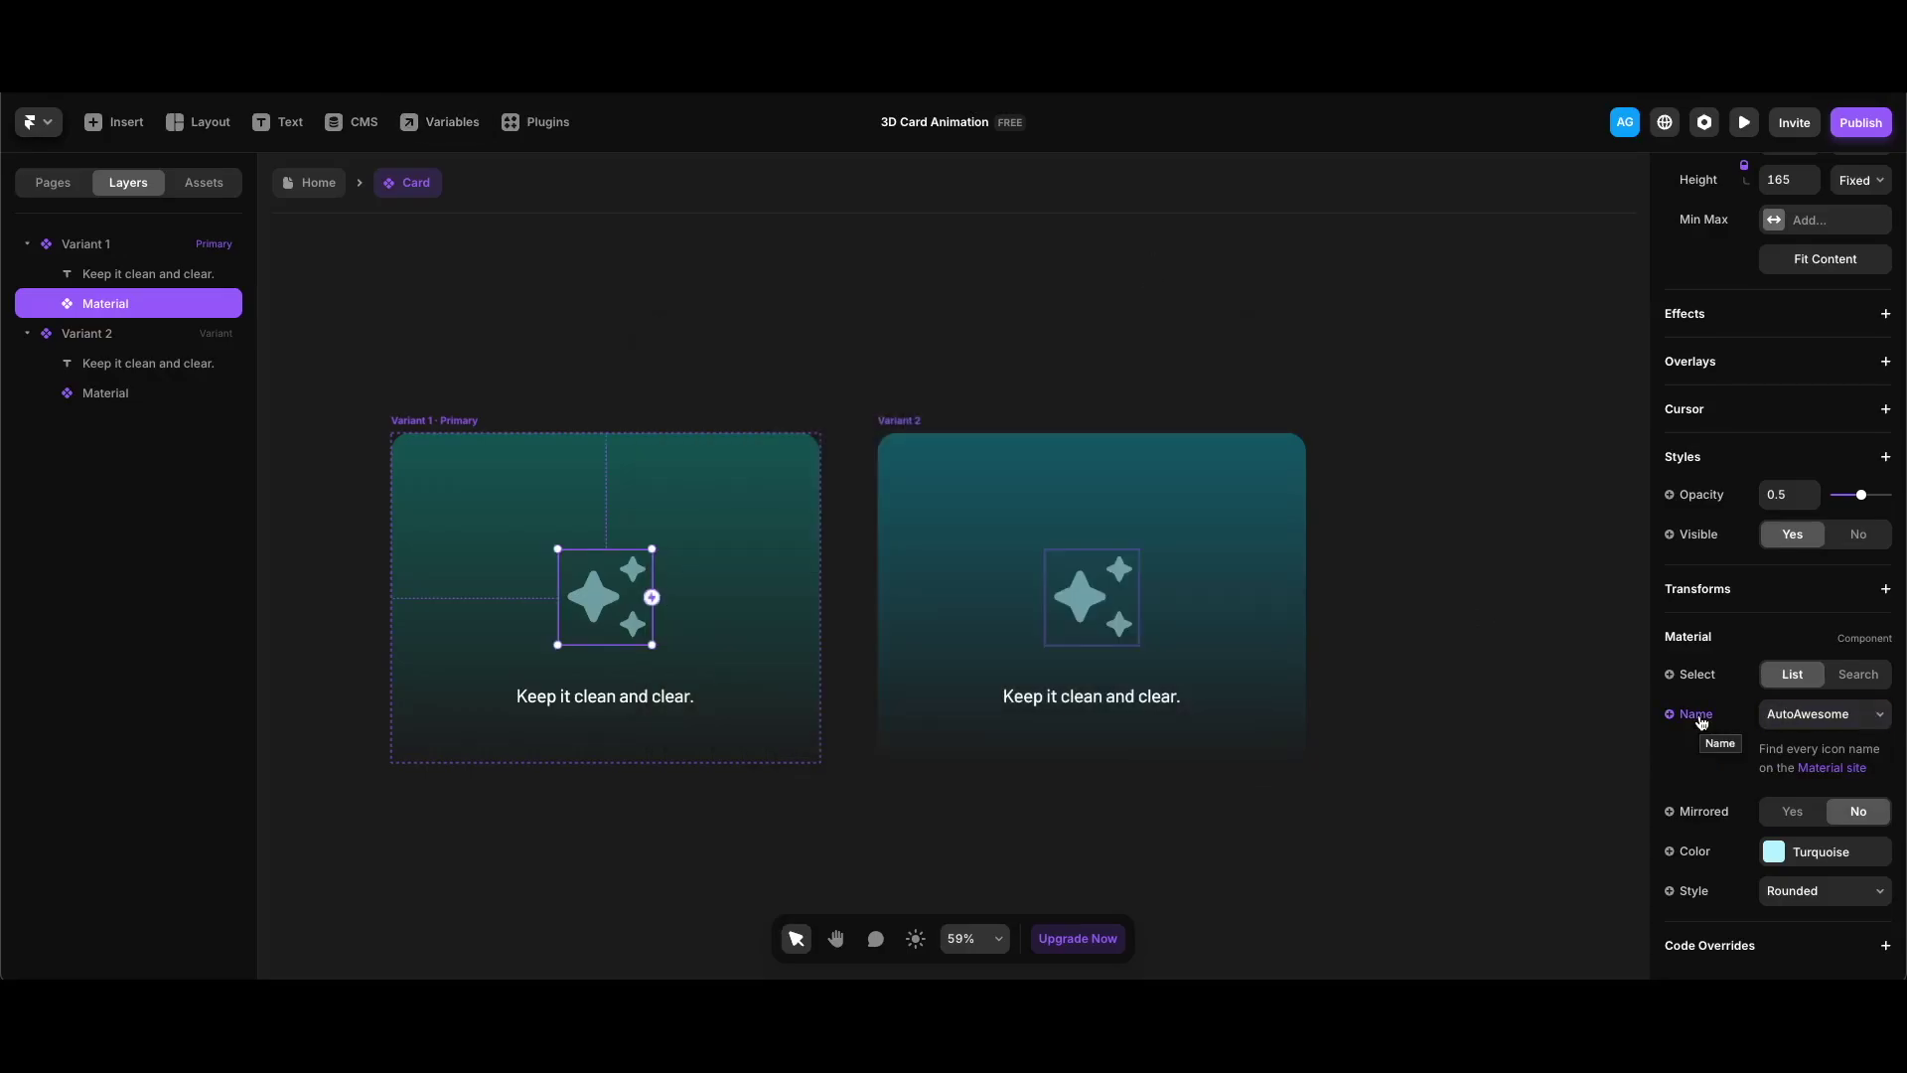
click(1701, 721)
click(1707, 753)
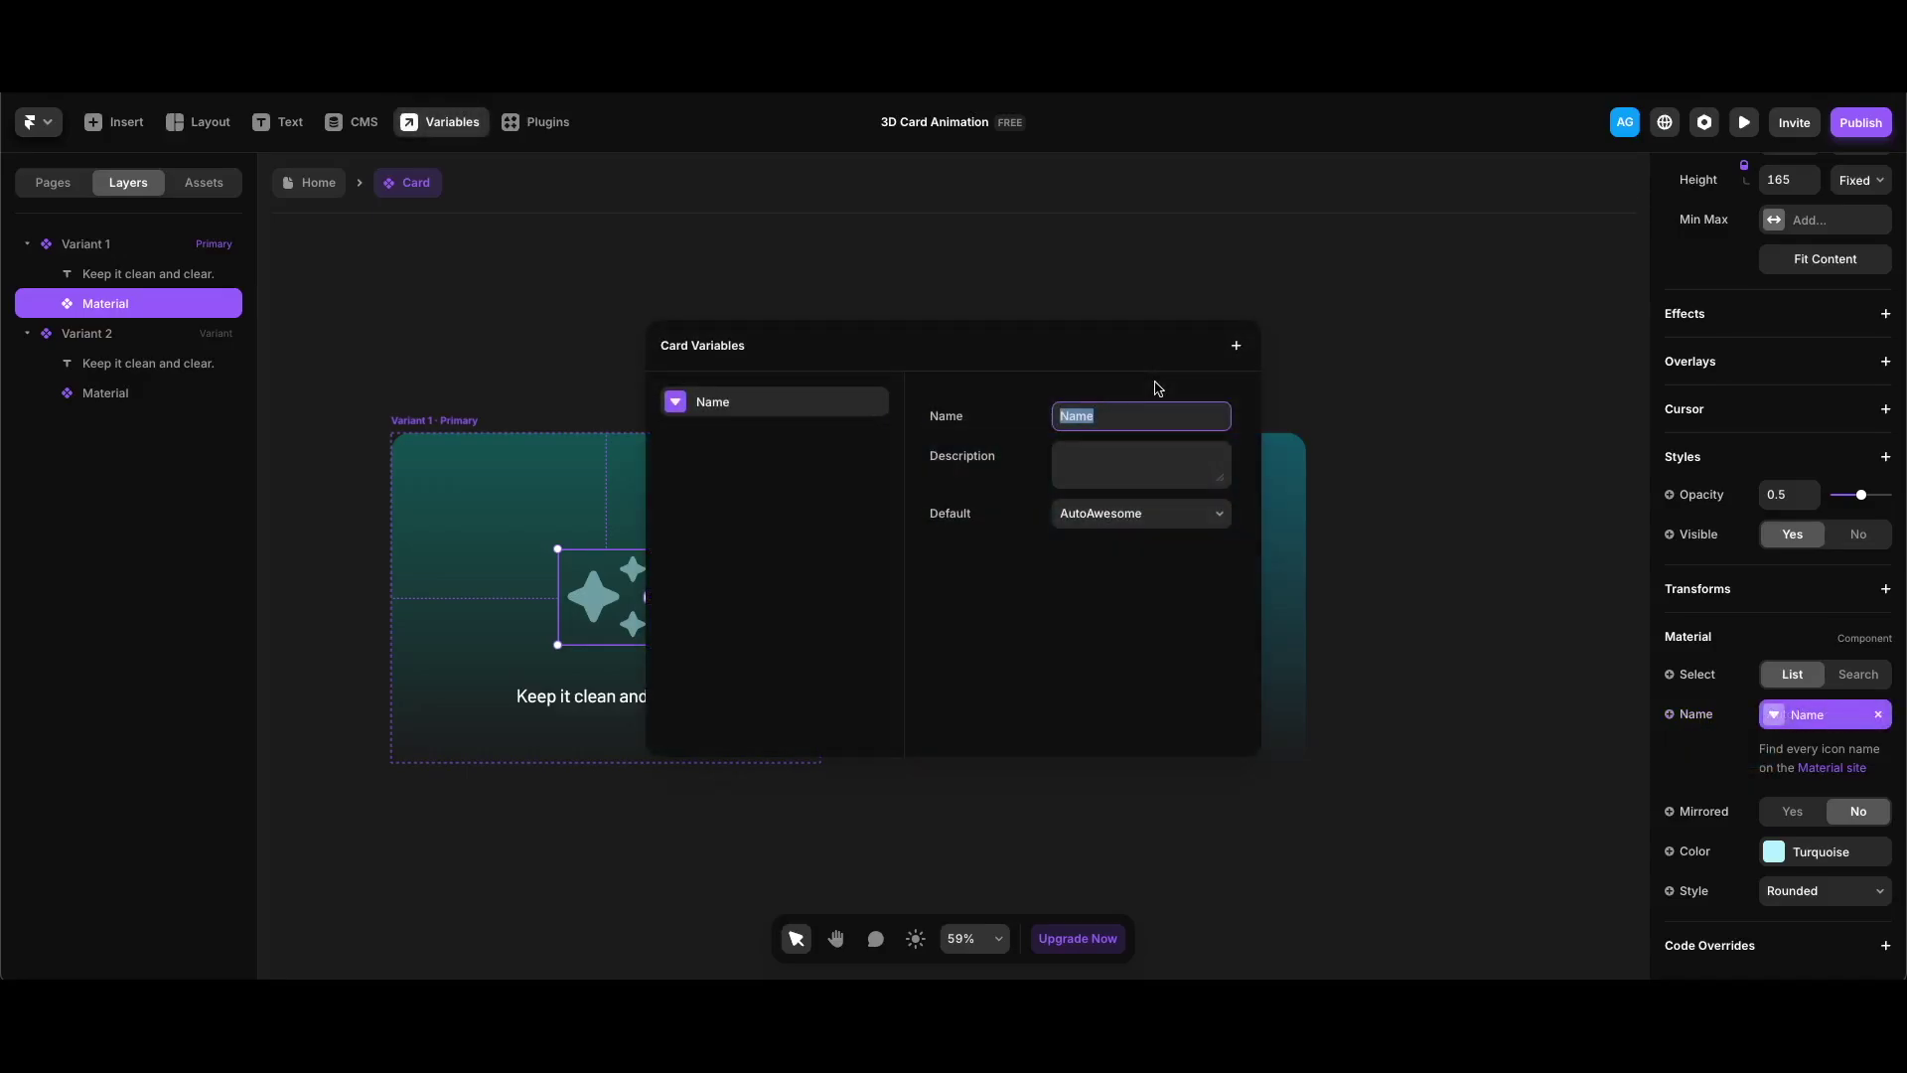
text(Icon)
key(Return)
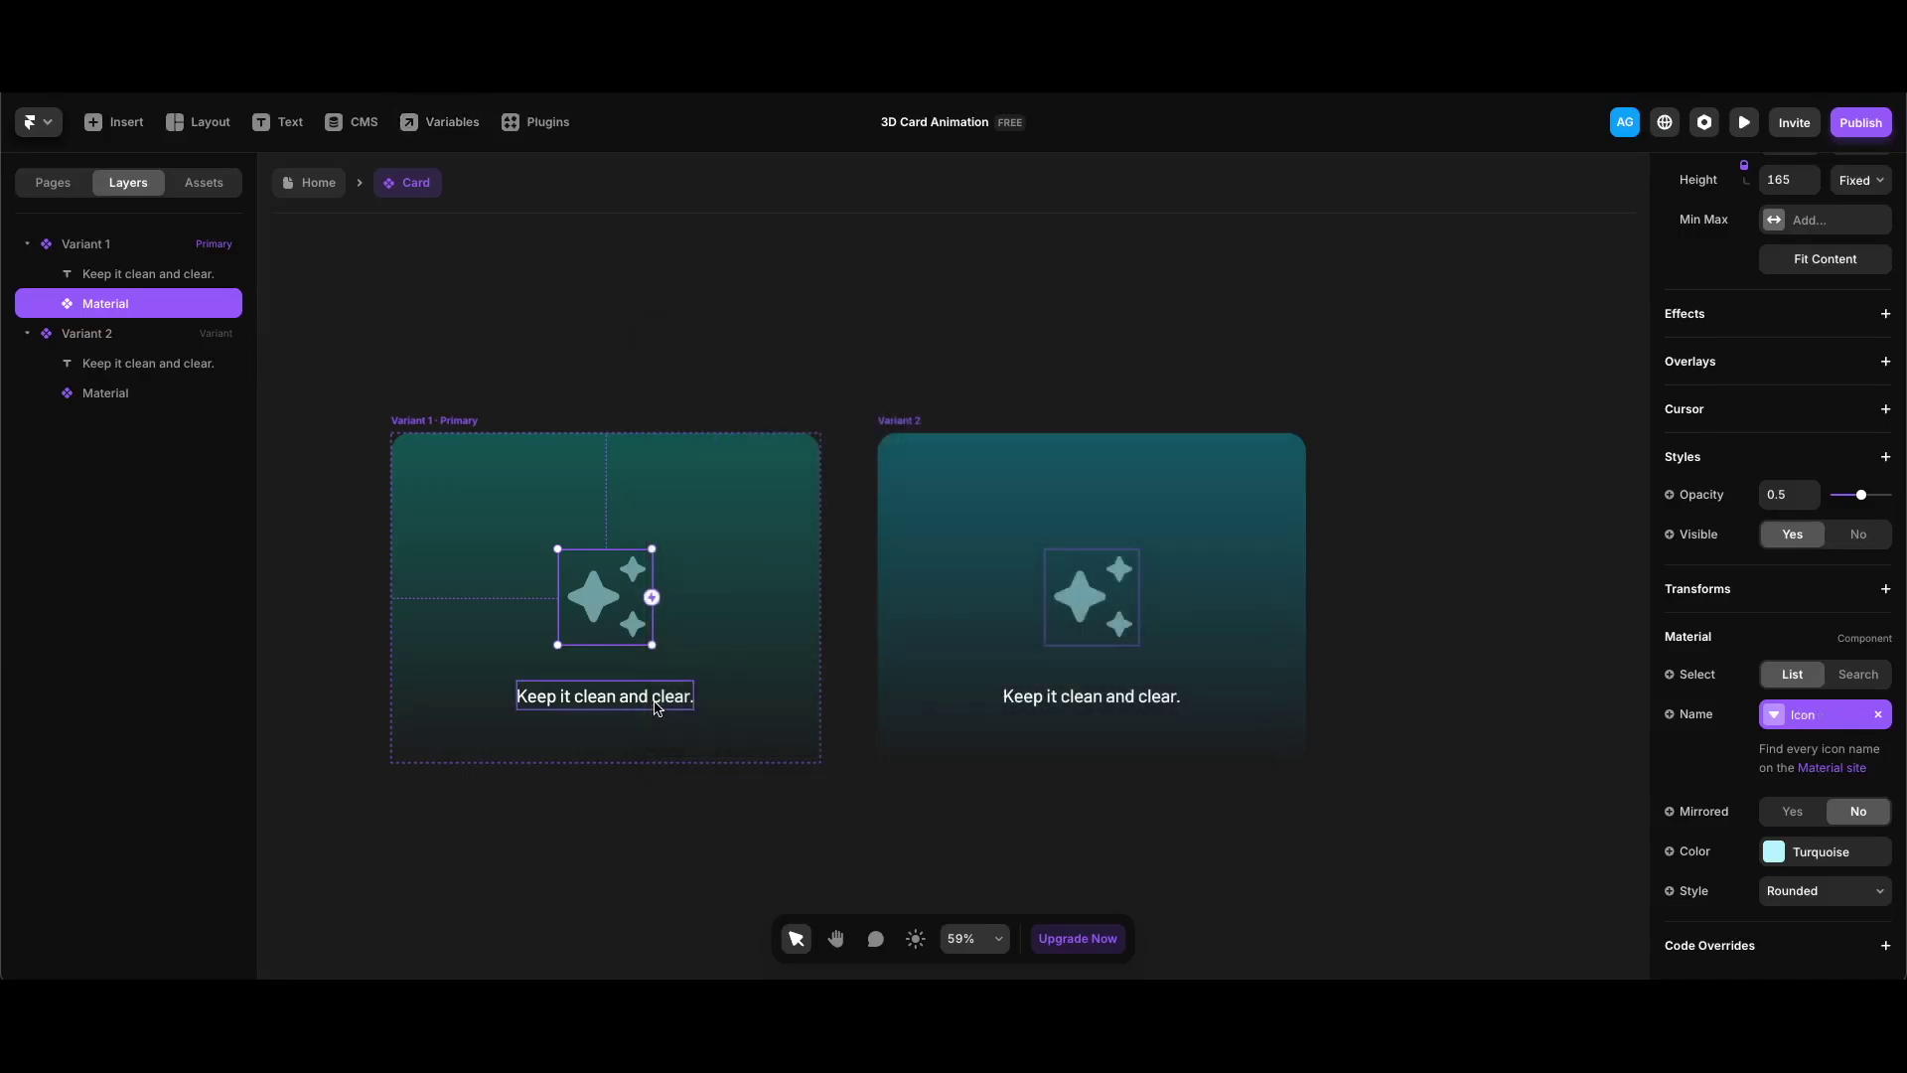
Make the card text a formatted-text Content variable and return to the Home page
click(655, 707)
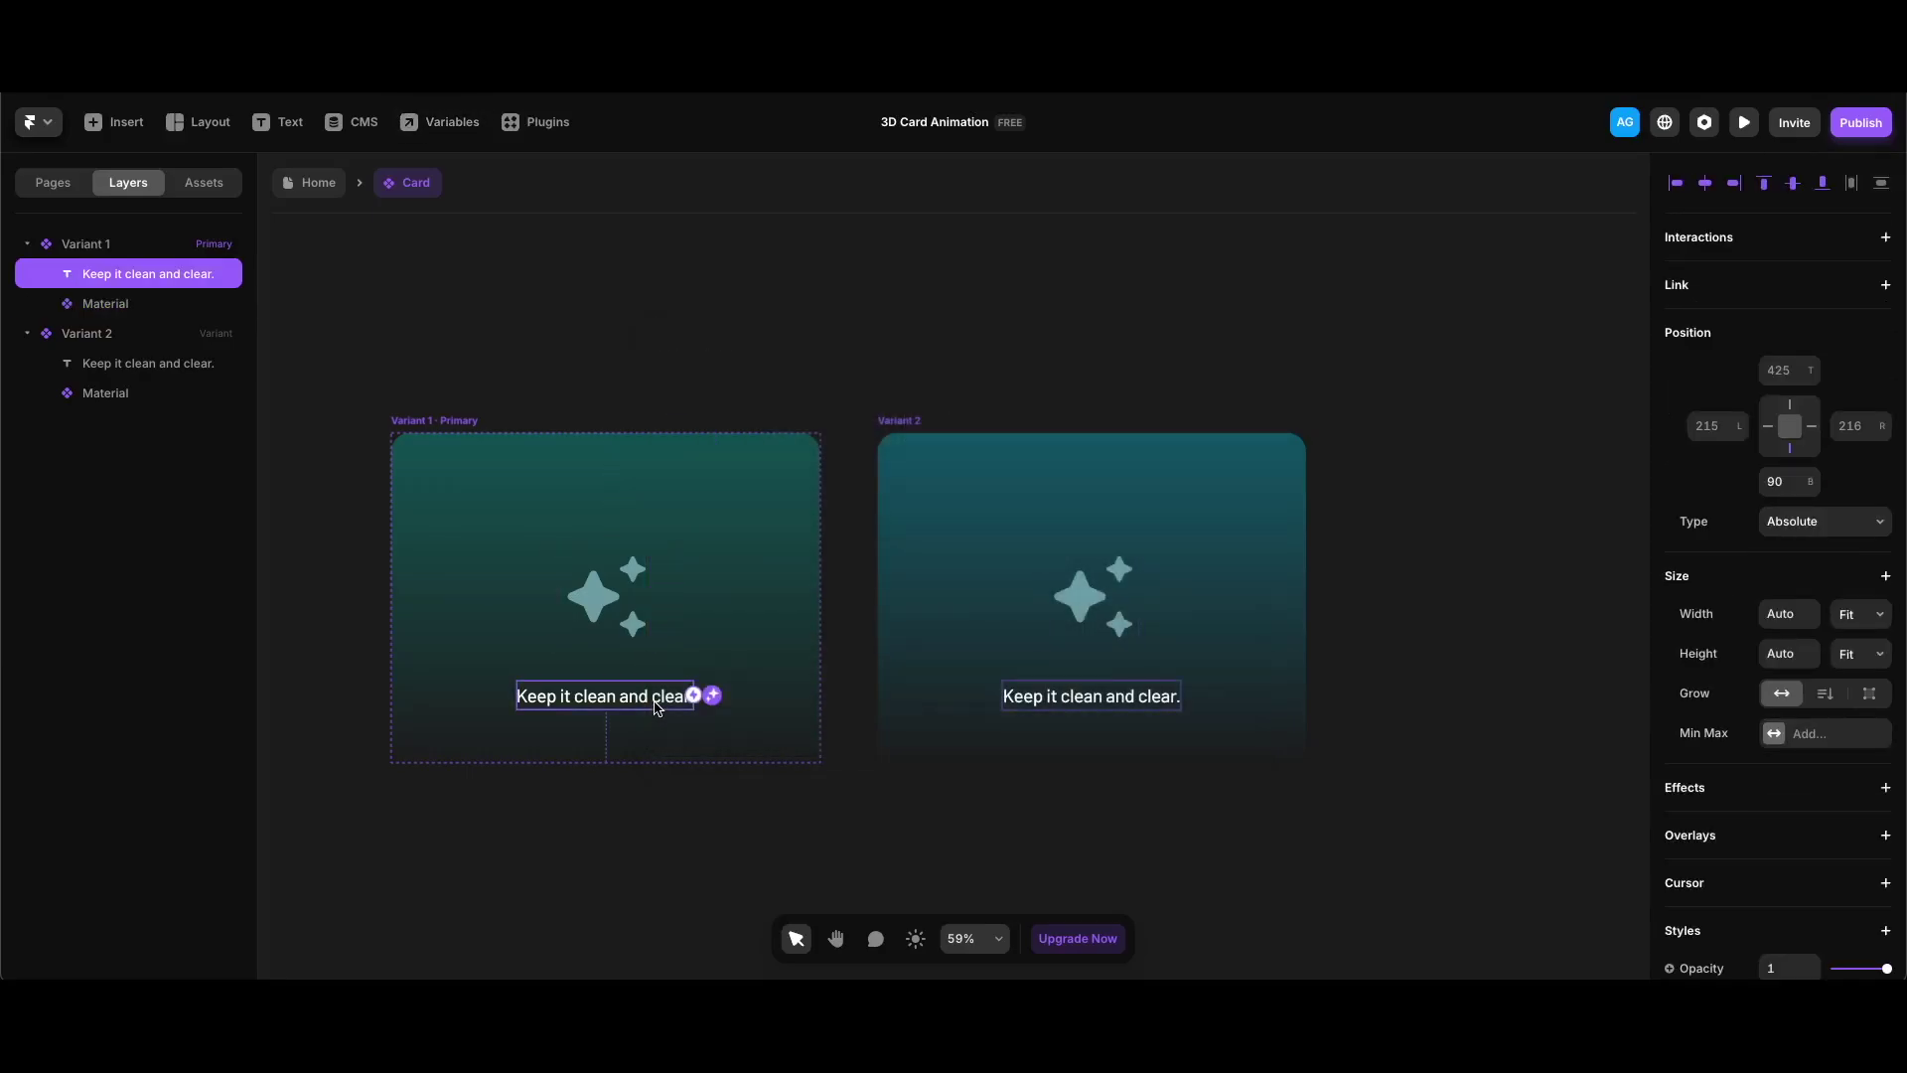
scroll(1728, 492, down, 5)
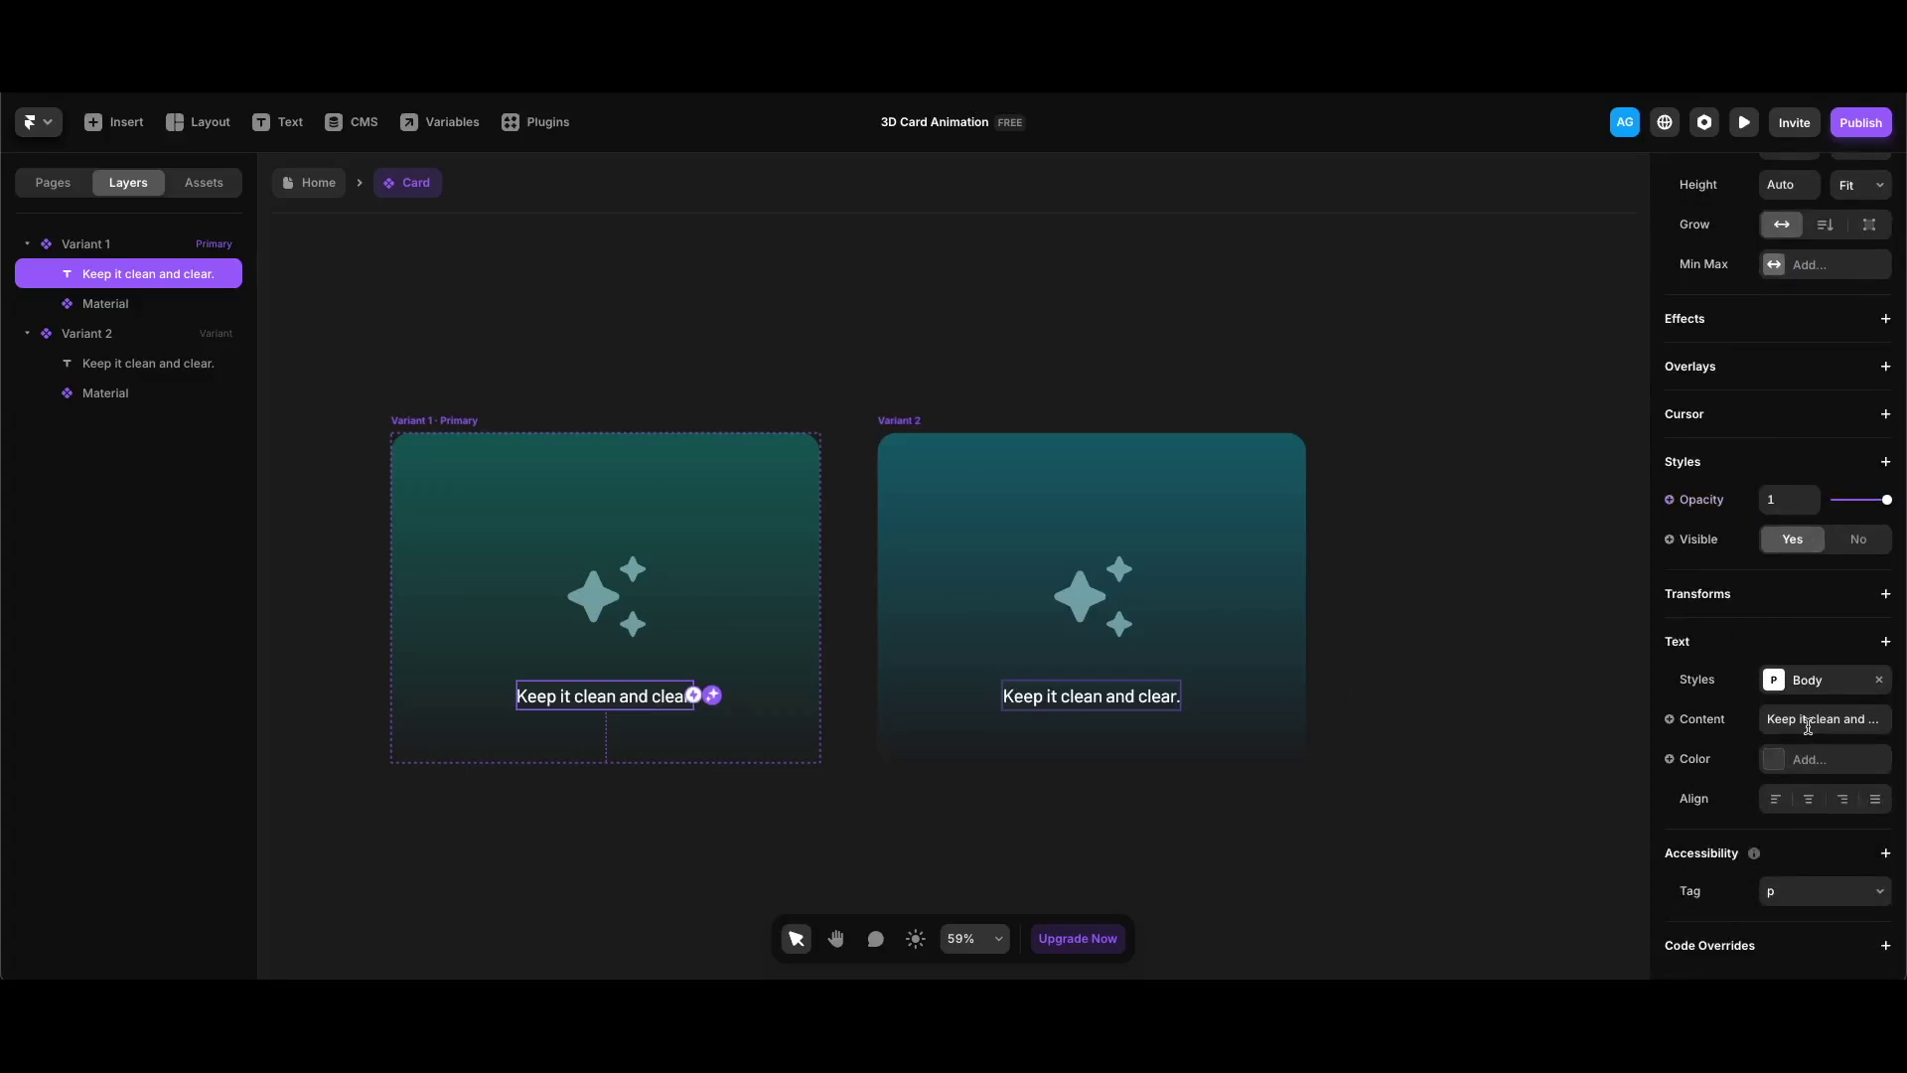
click(1701, 720)
mouse_move(1723, 758)
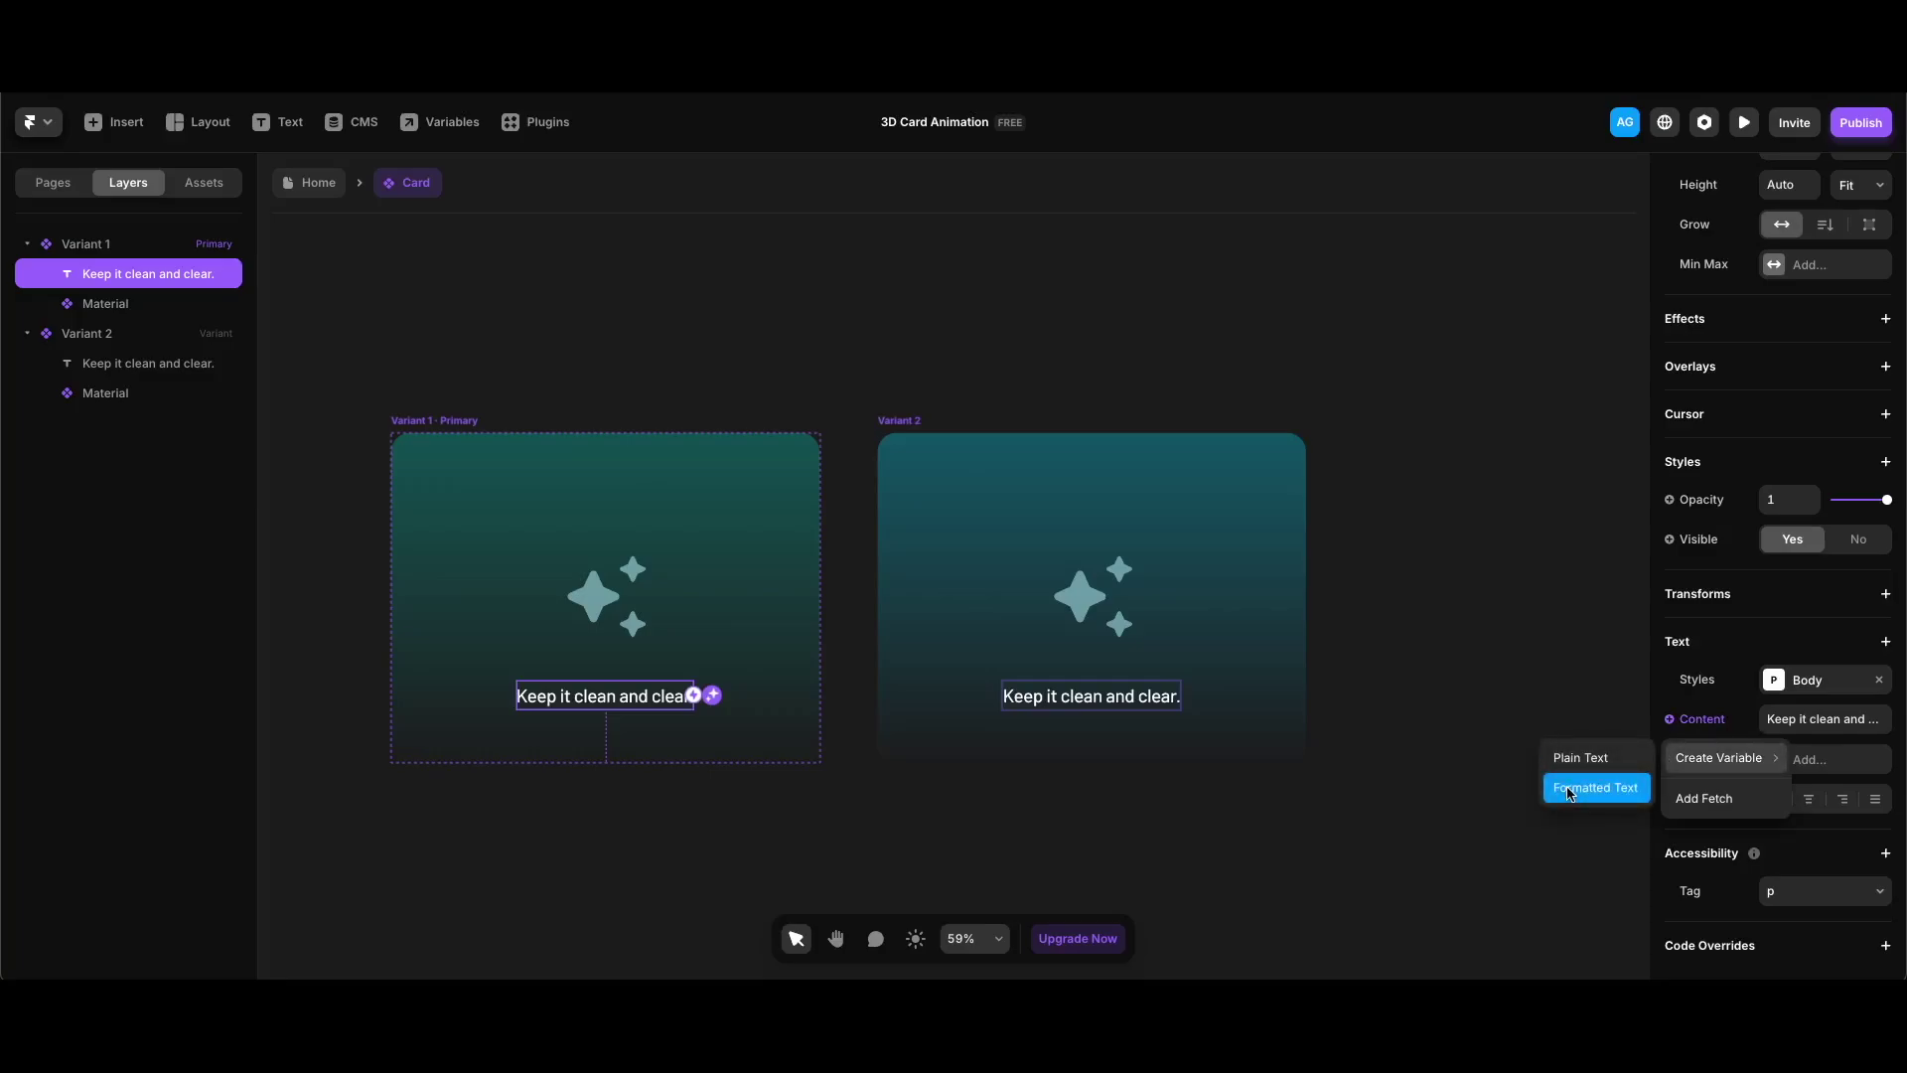
click(1570, 789)
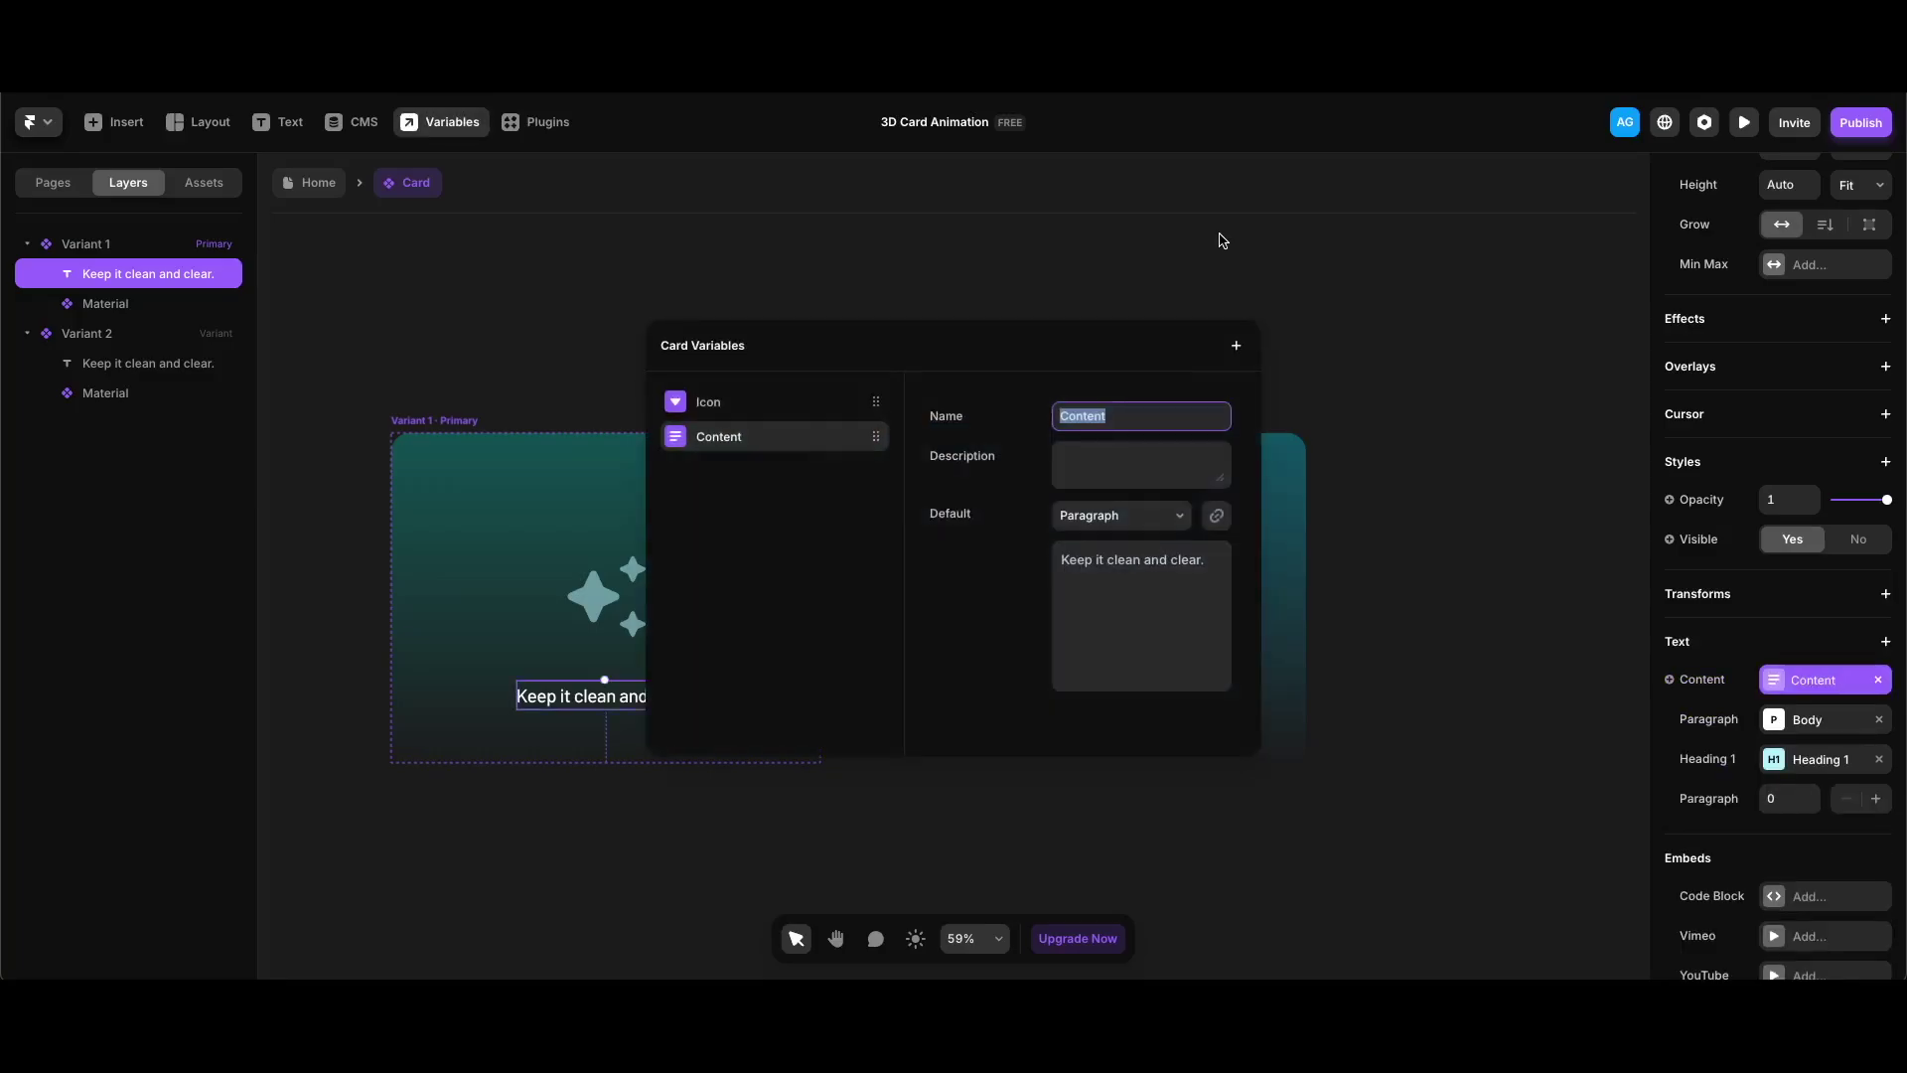
click(606, 373)
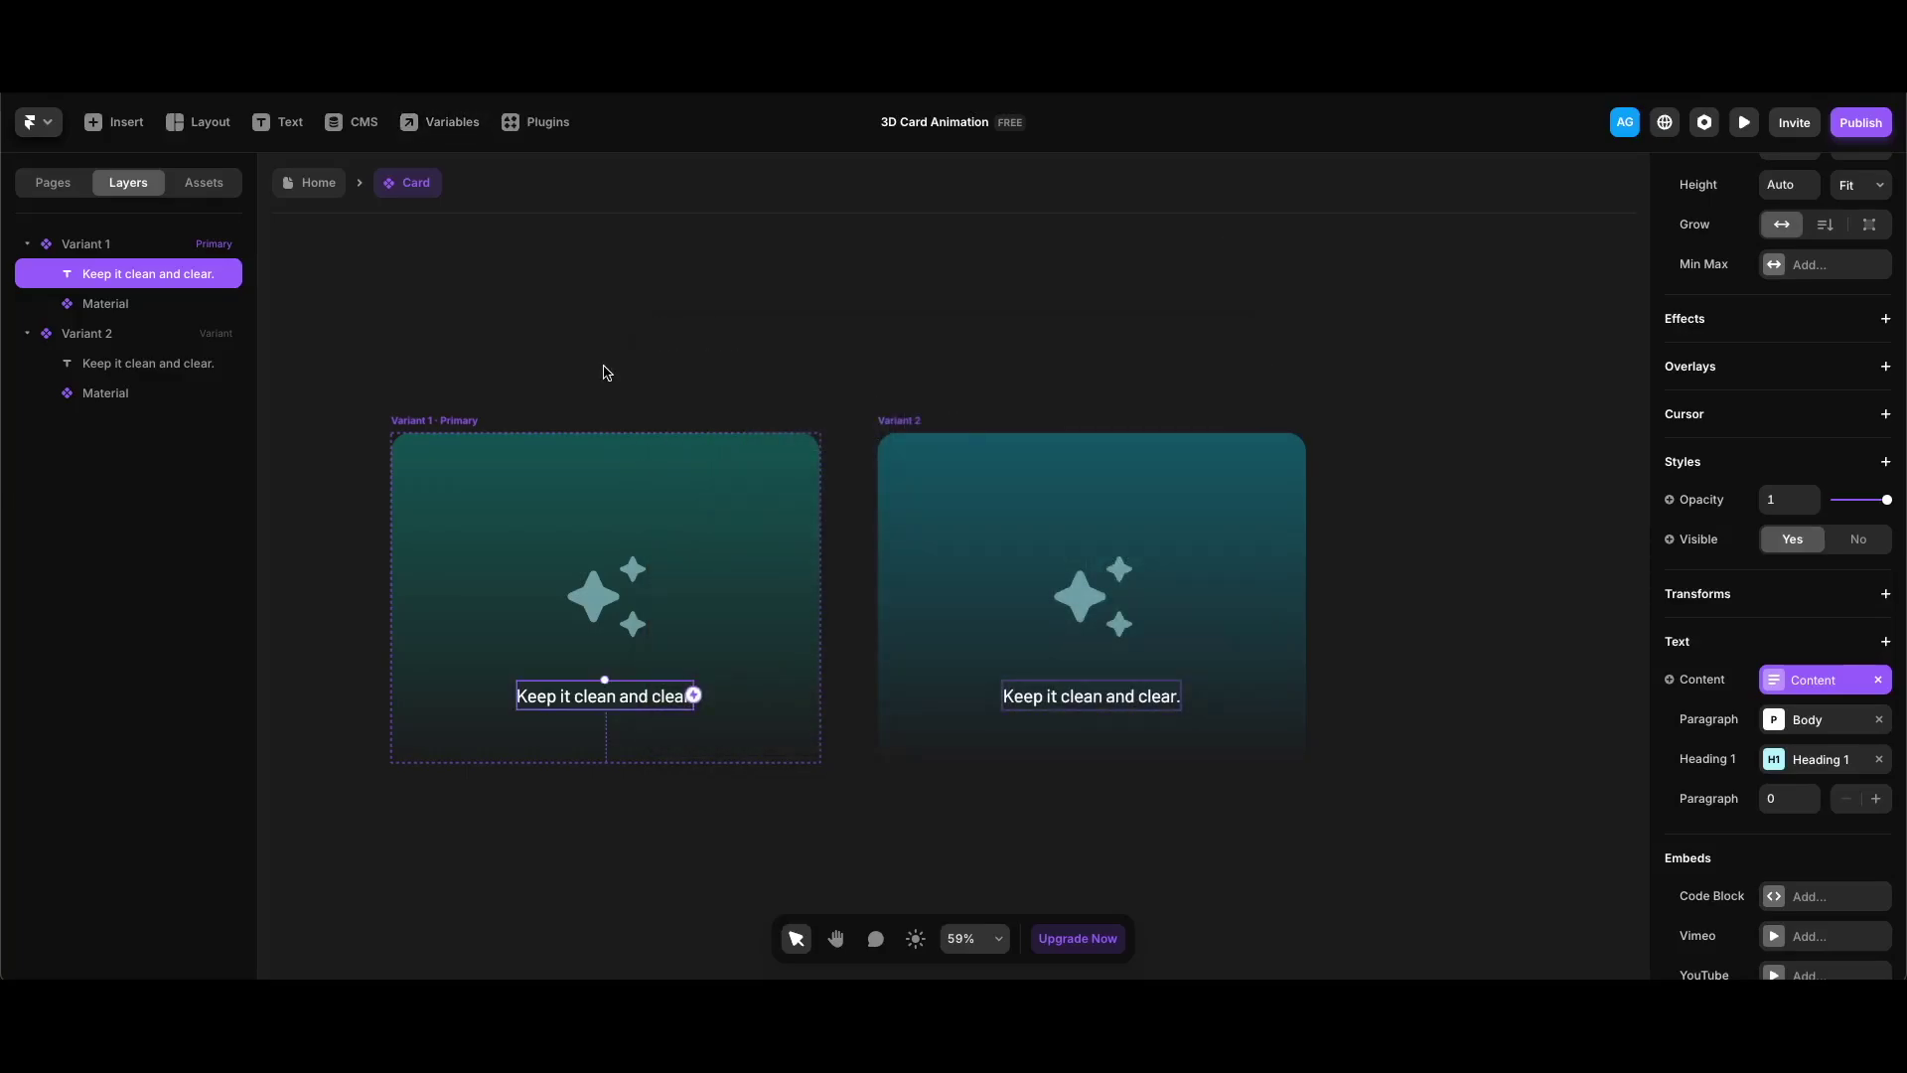
click(318, 185)
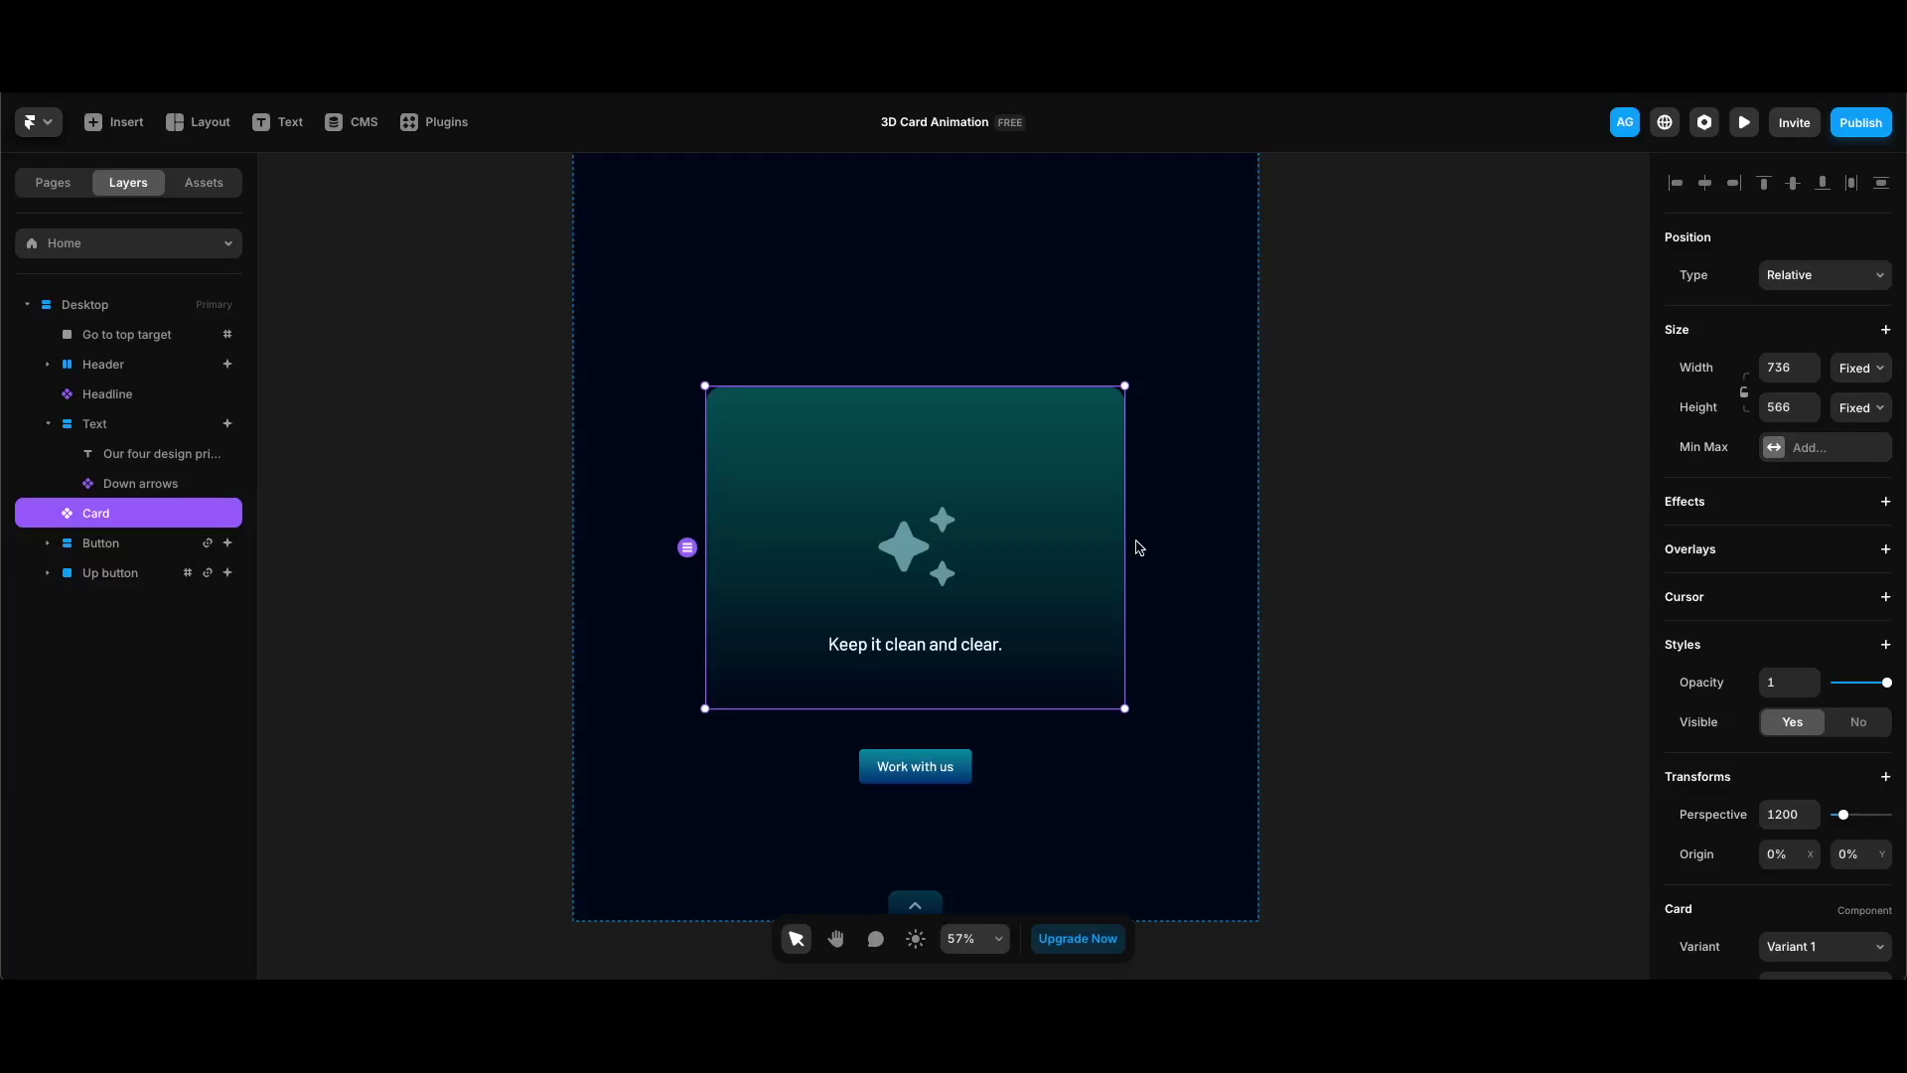
Duplicate the Card and set the copy to Variant 2 with the Repeat icon
key(super+d)
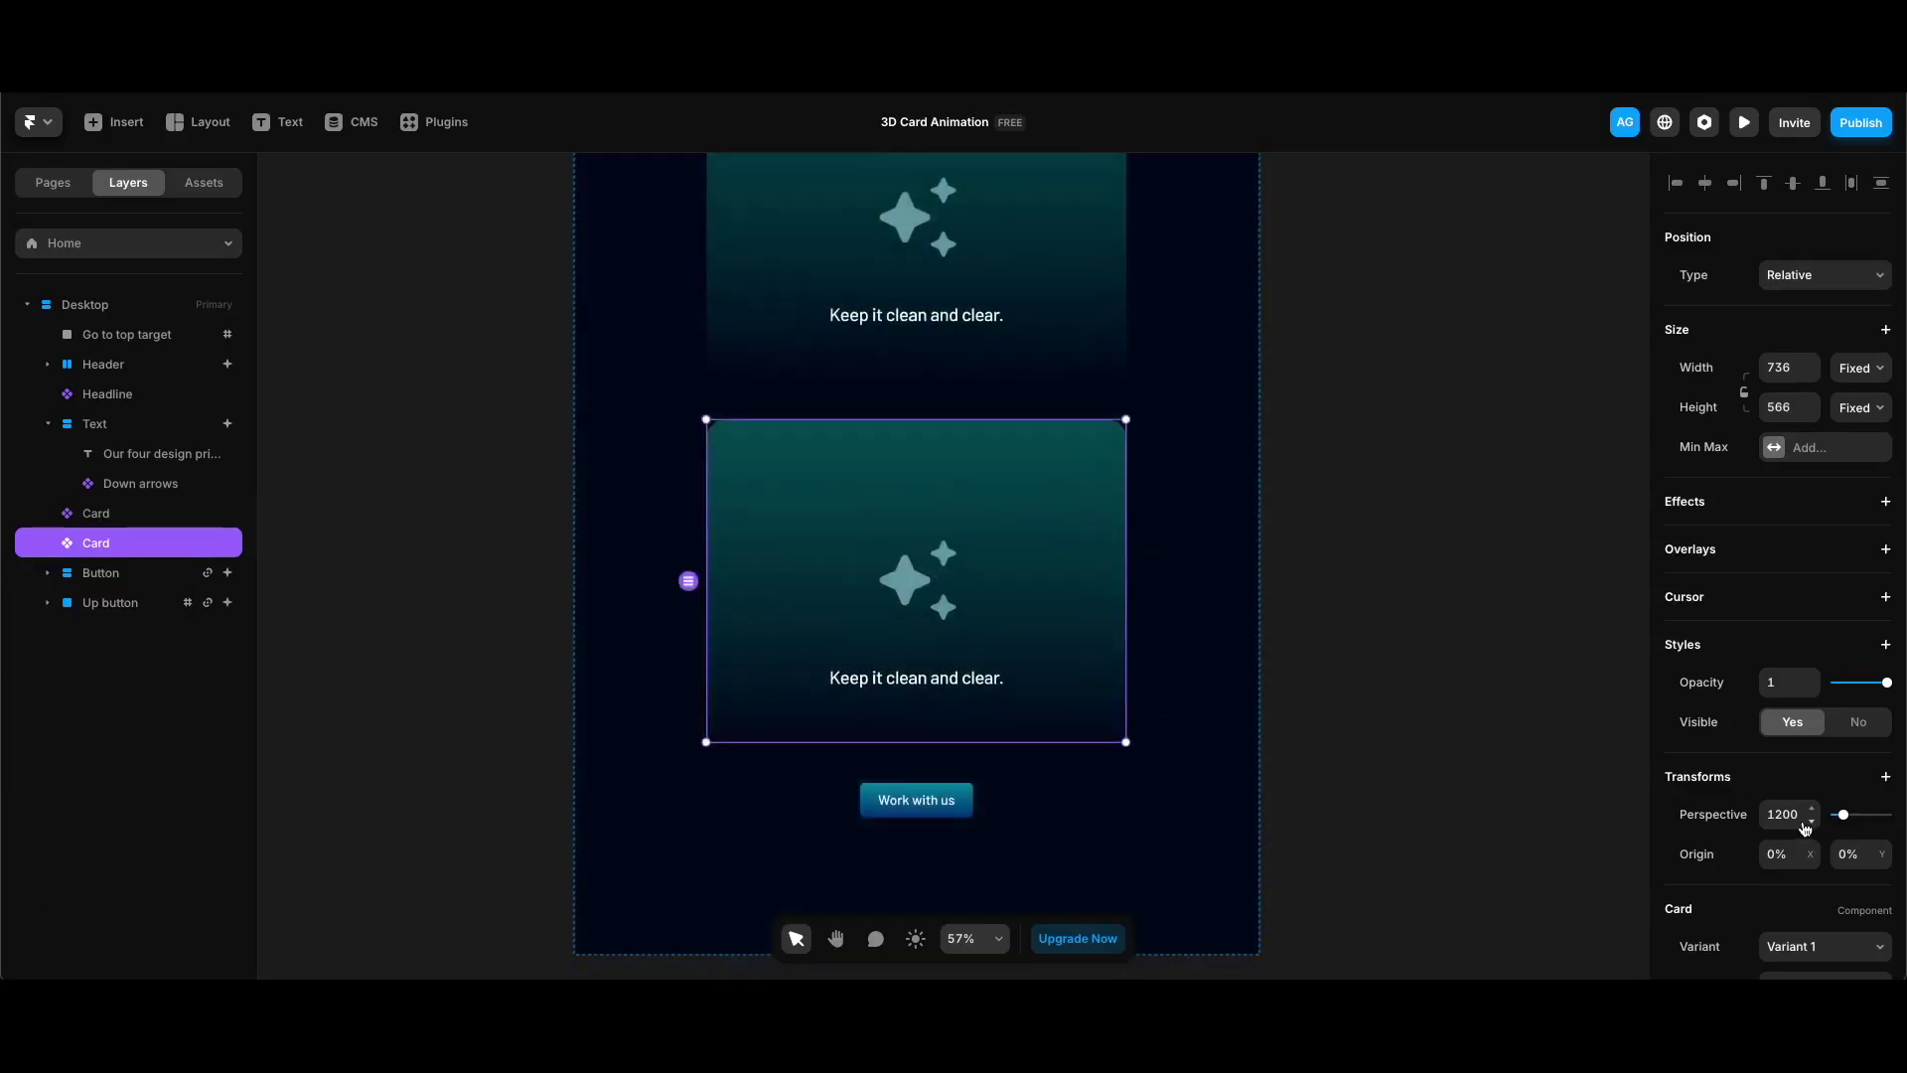
scroll(1748, 745, down, 2)
click(1830, 732)
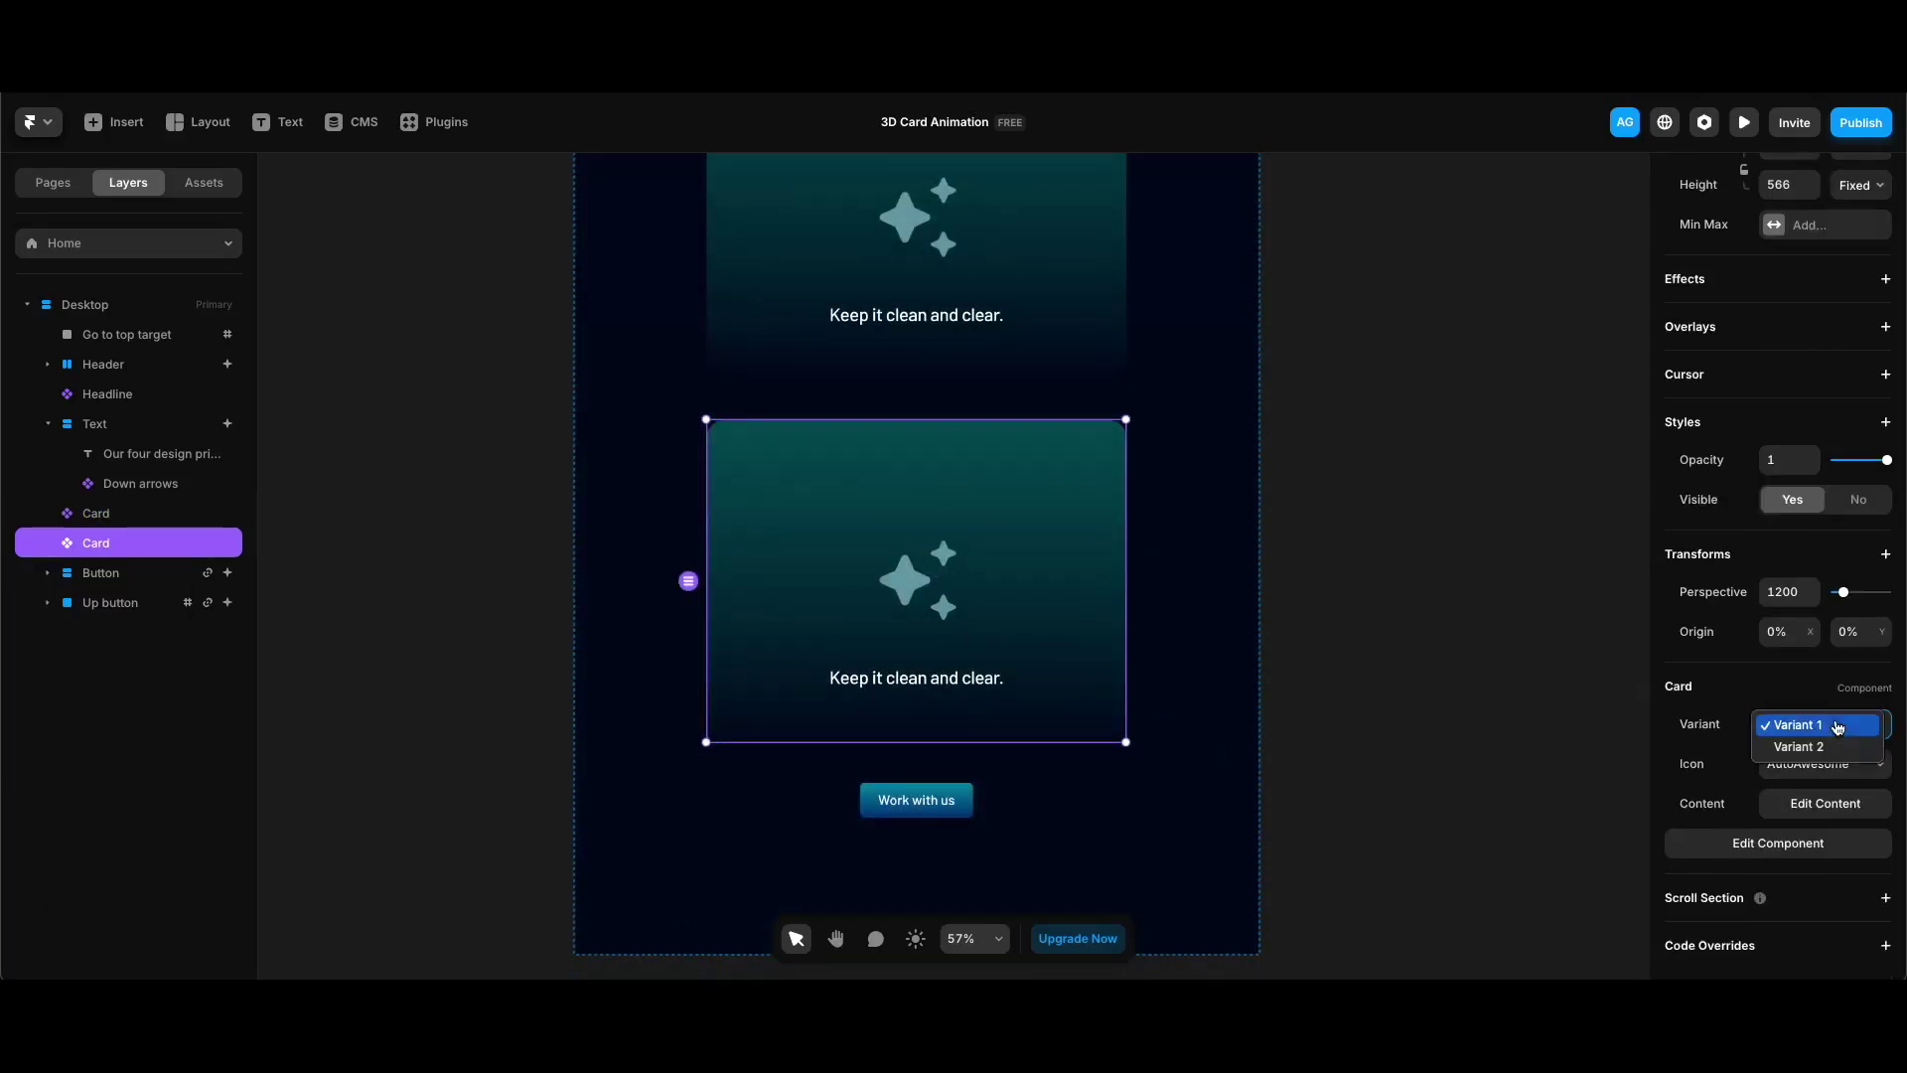
click(1827, 752)
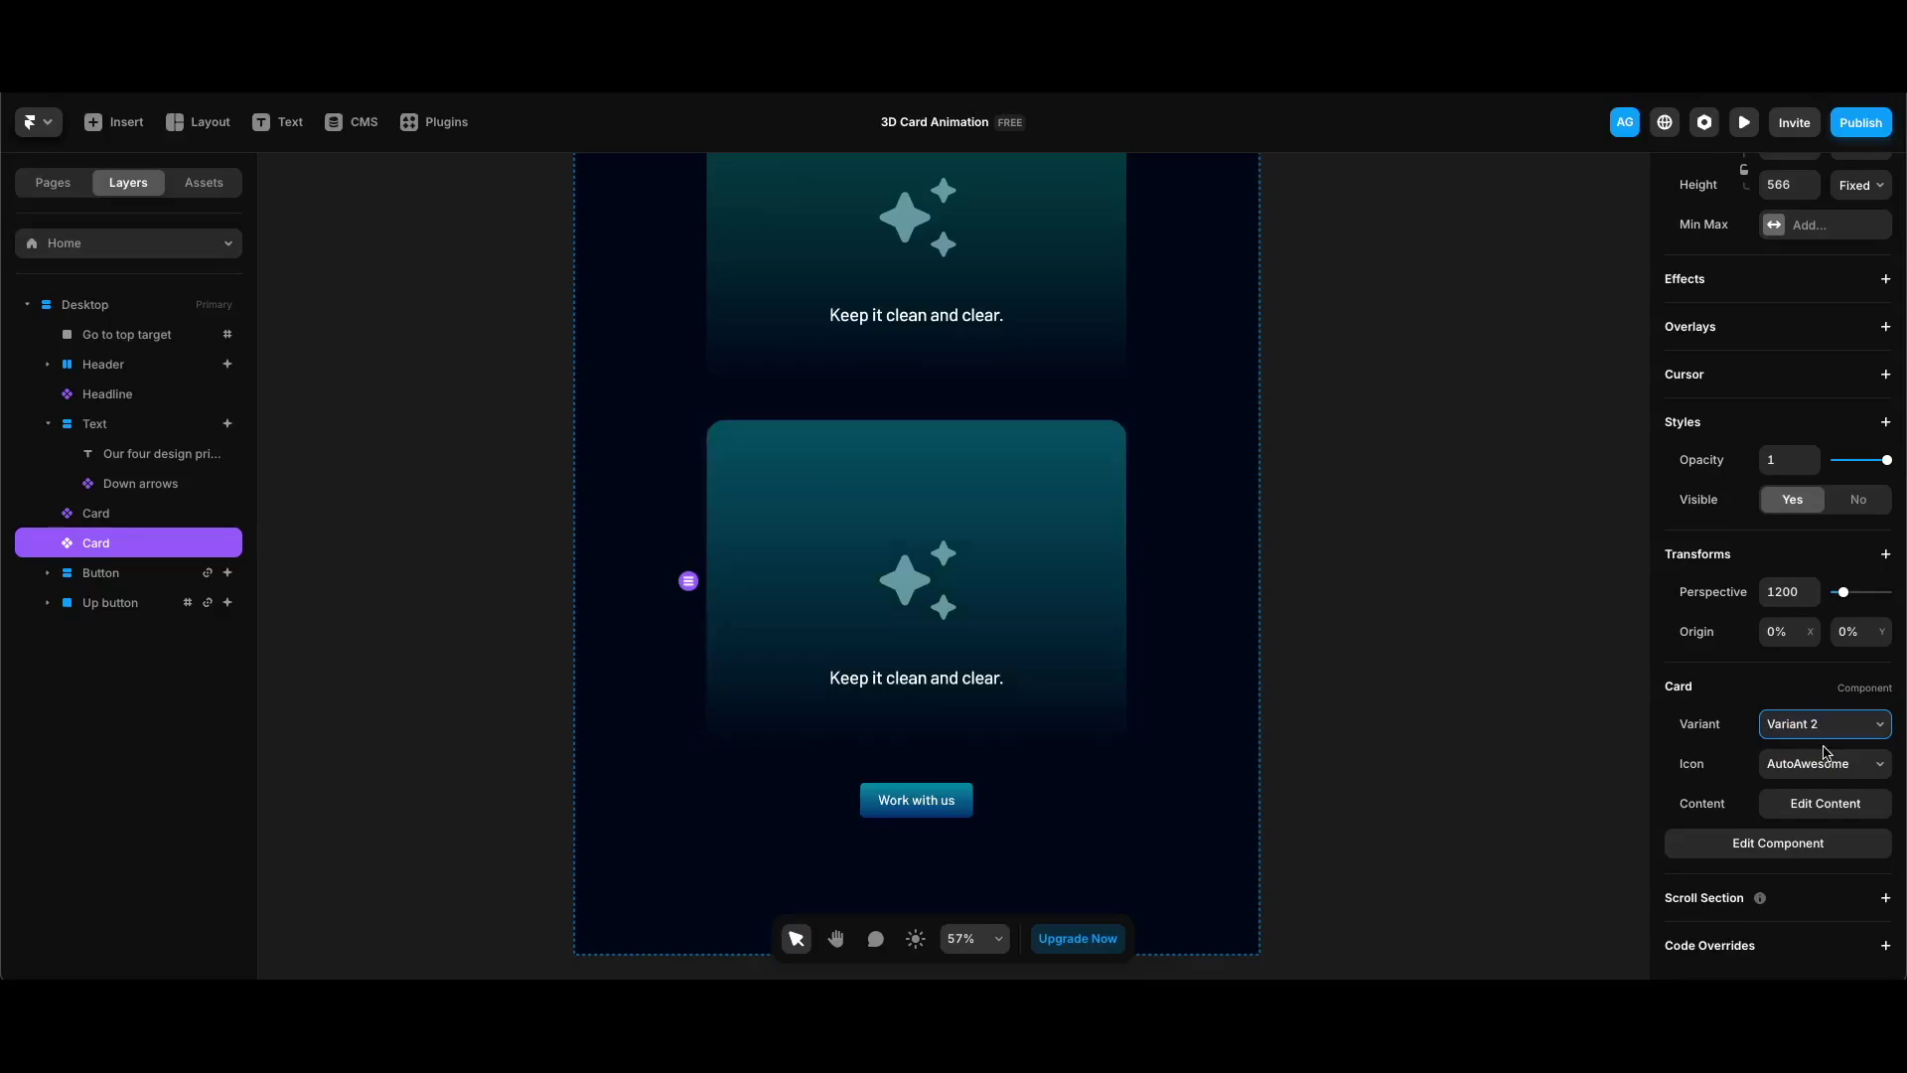
click(1824, 765)
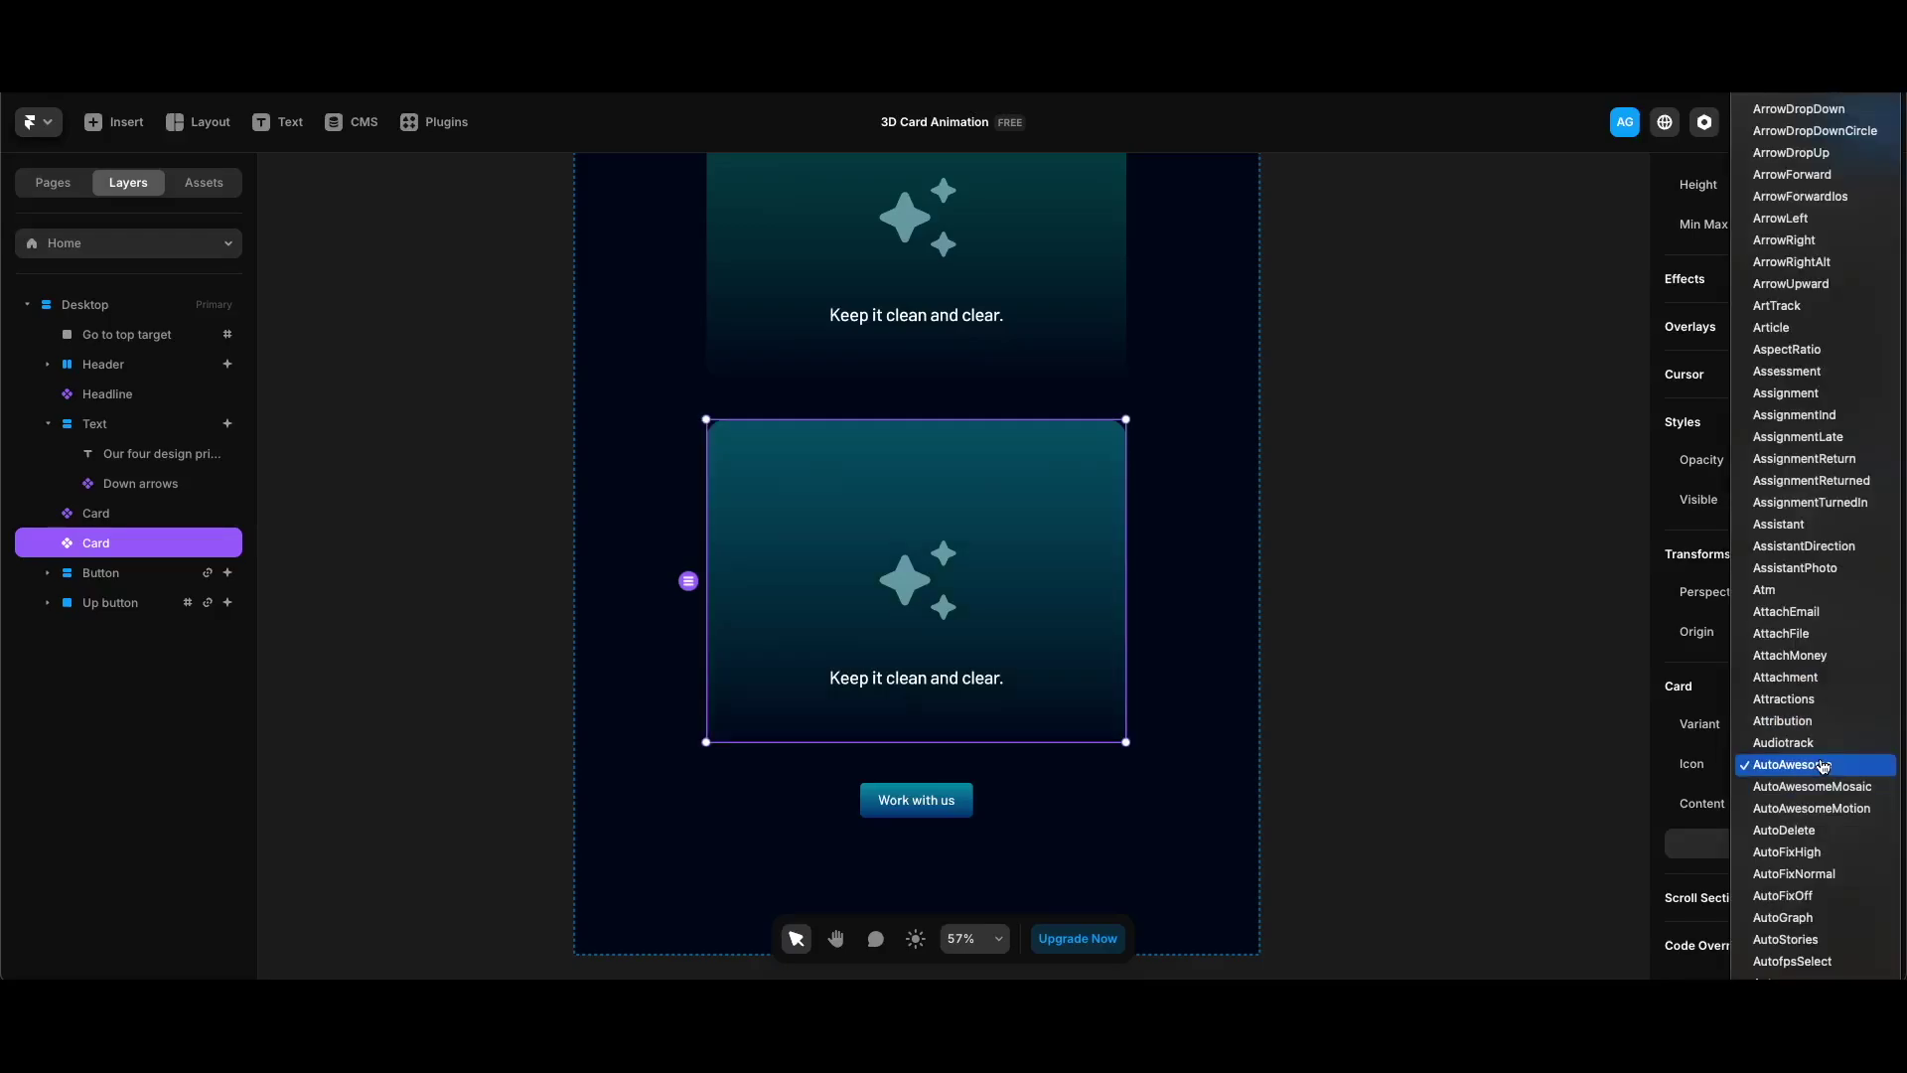
text(repea)
key(Return)
Replace the duplicate's text with 'Unified look & feel.'
click(1823, 802)
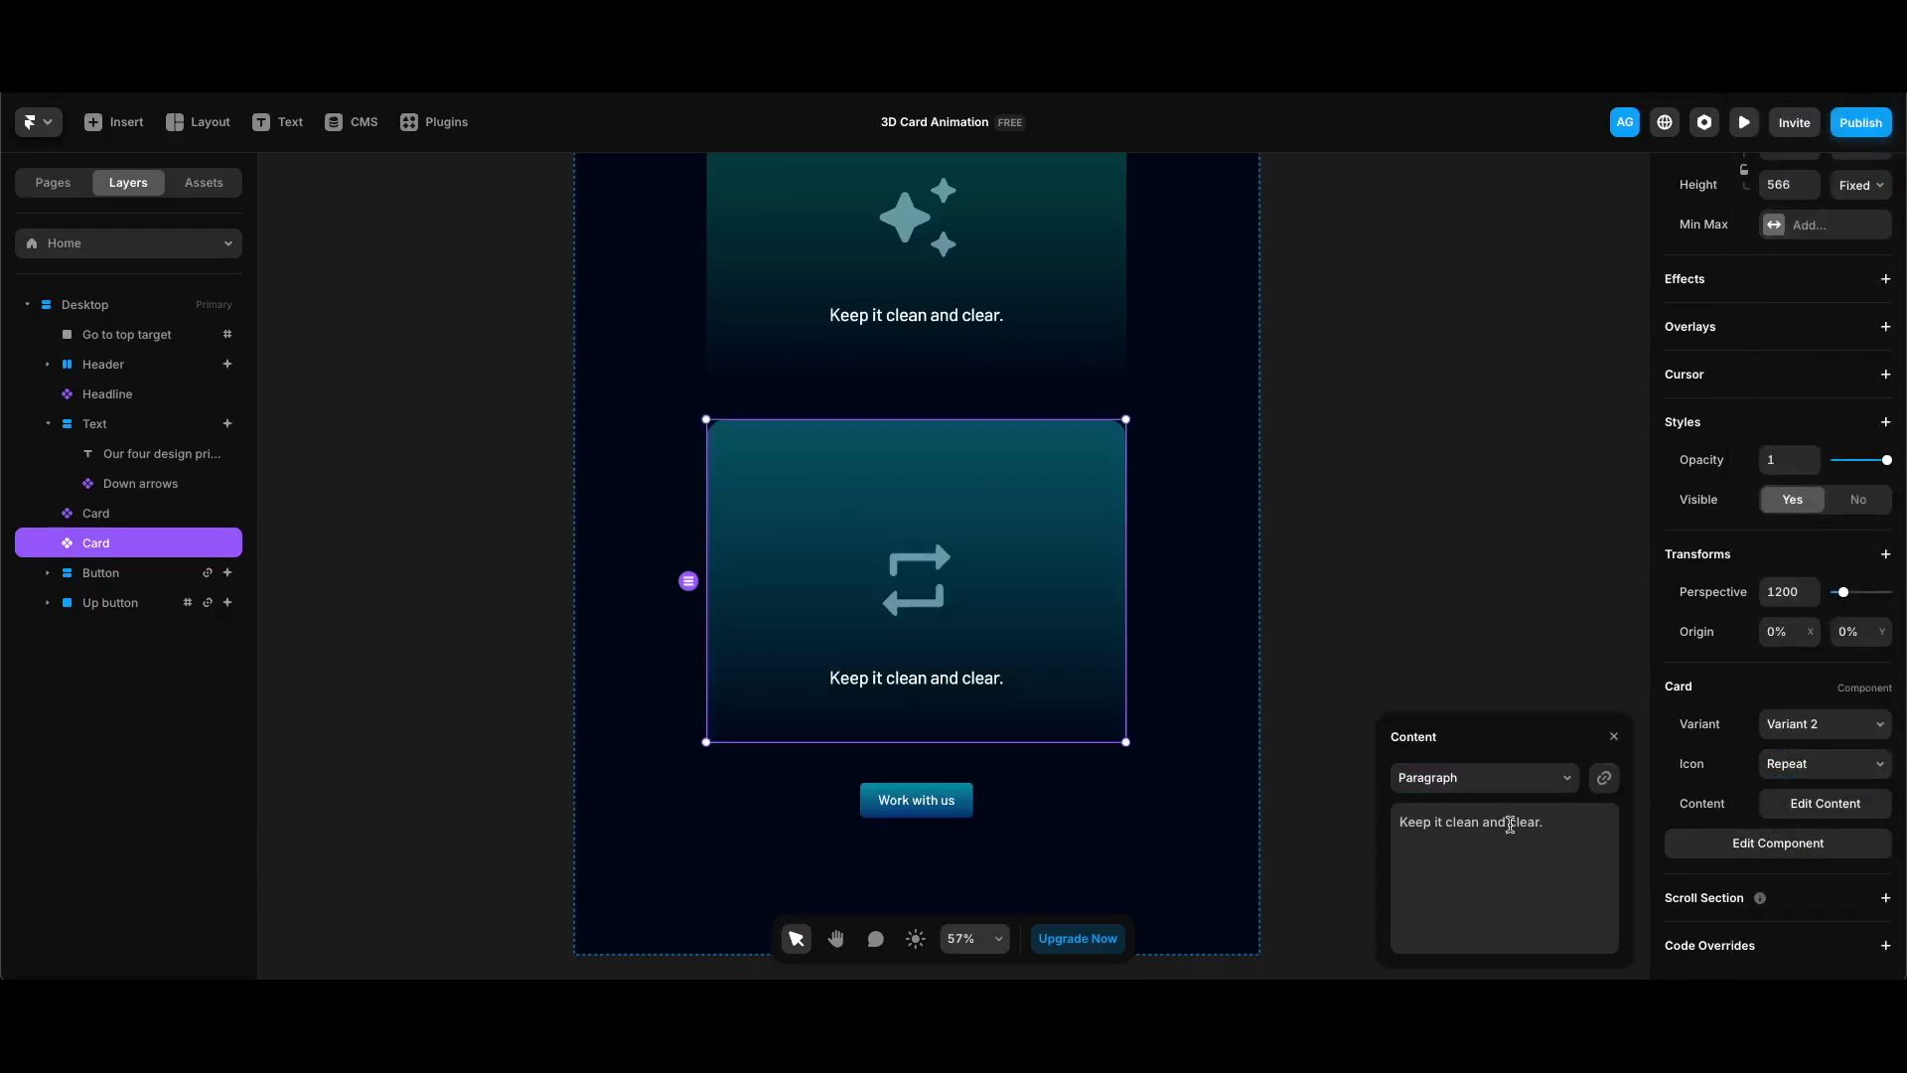
triple_click(1509, 823)
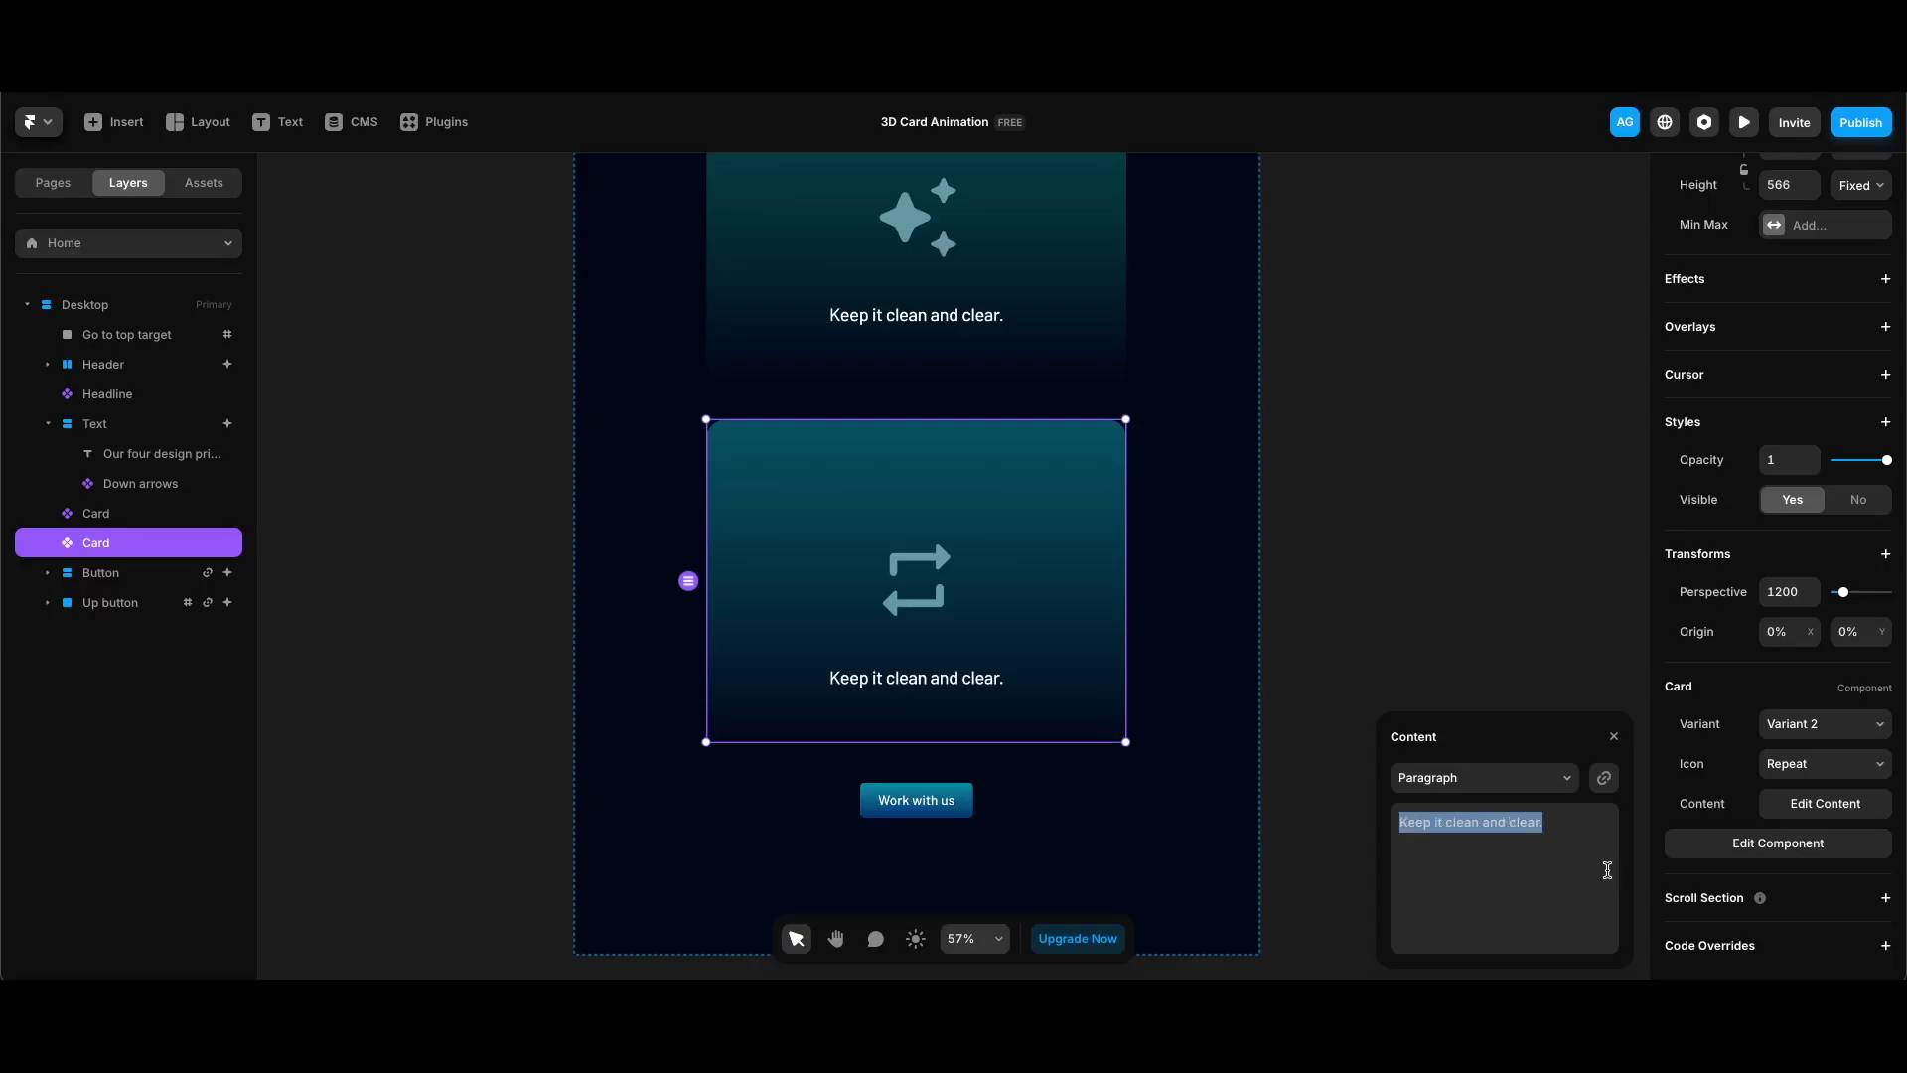
text(Unified look & feel.)
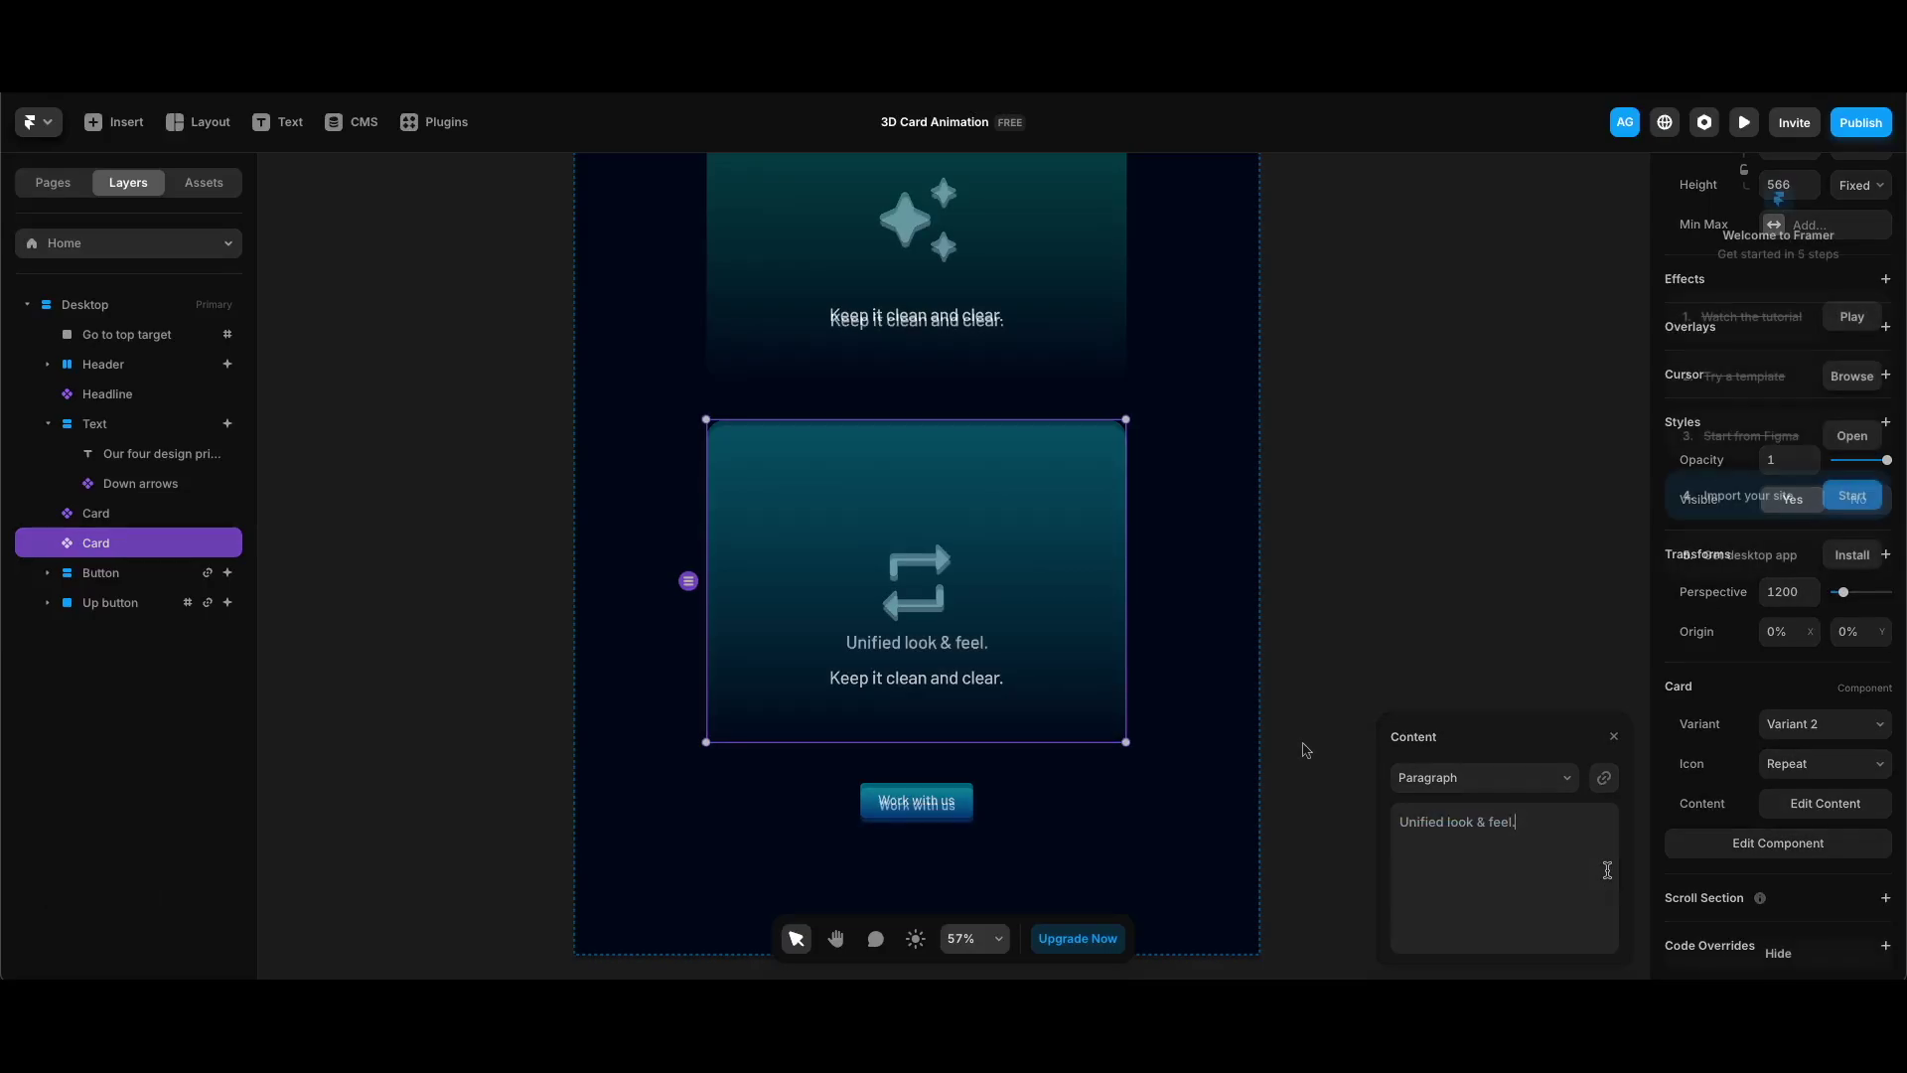
click(1305, 749)
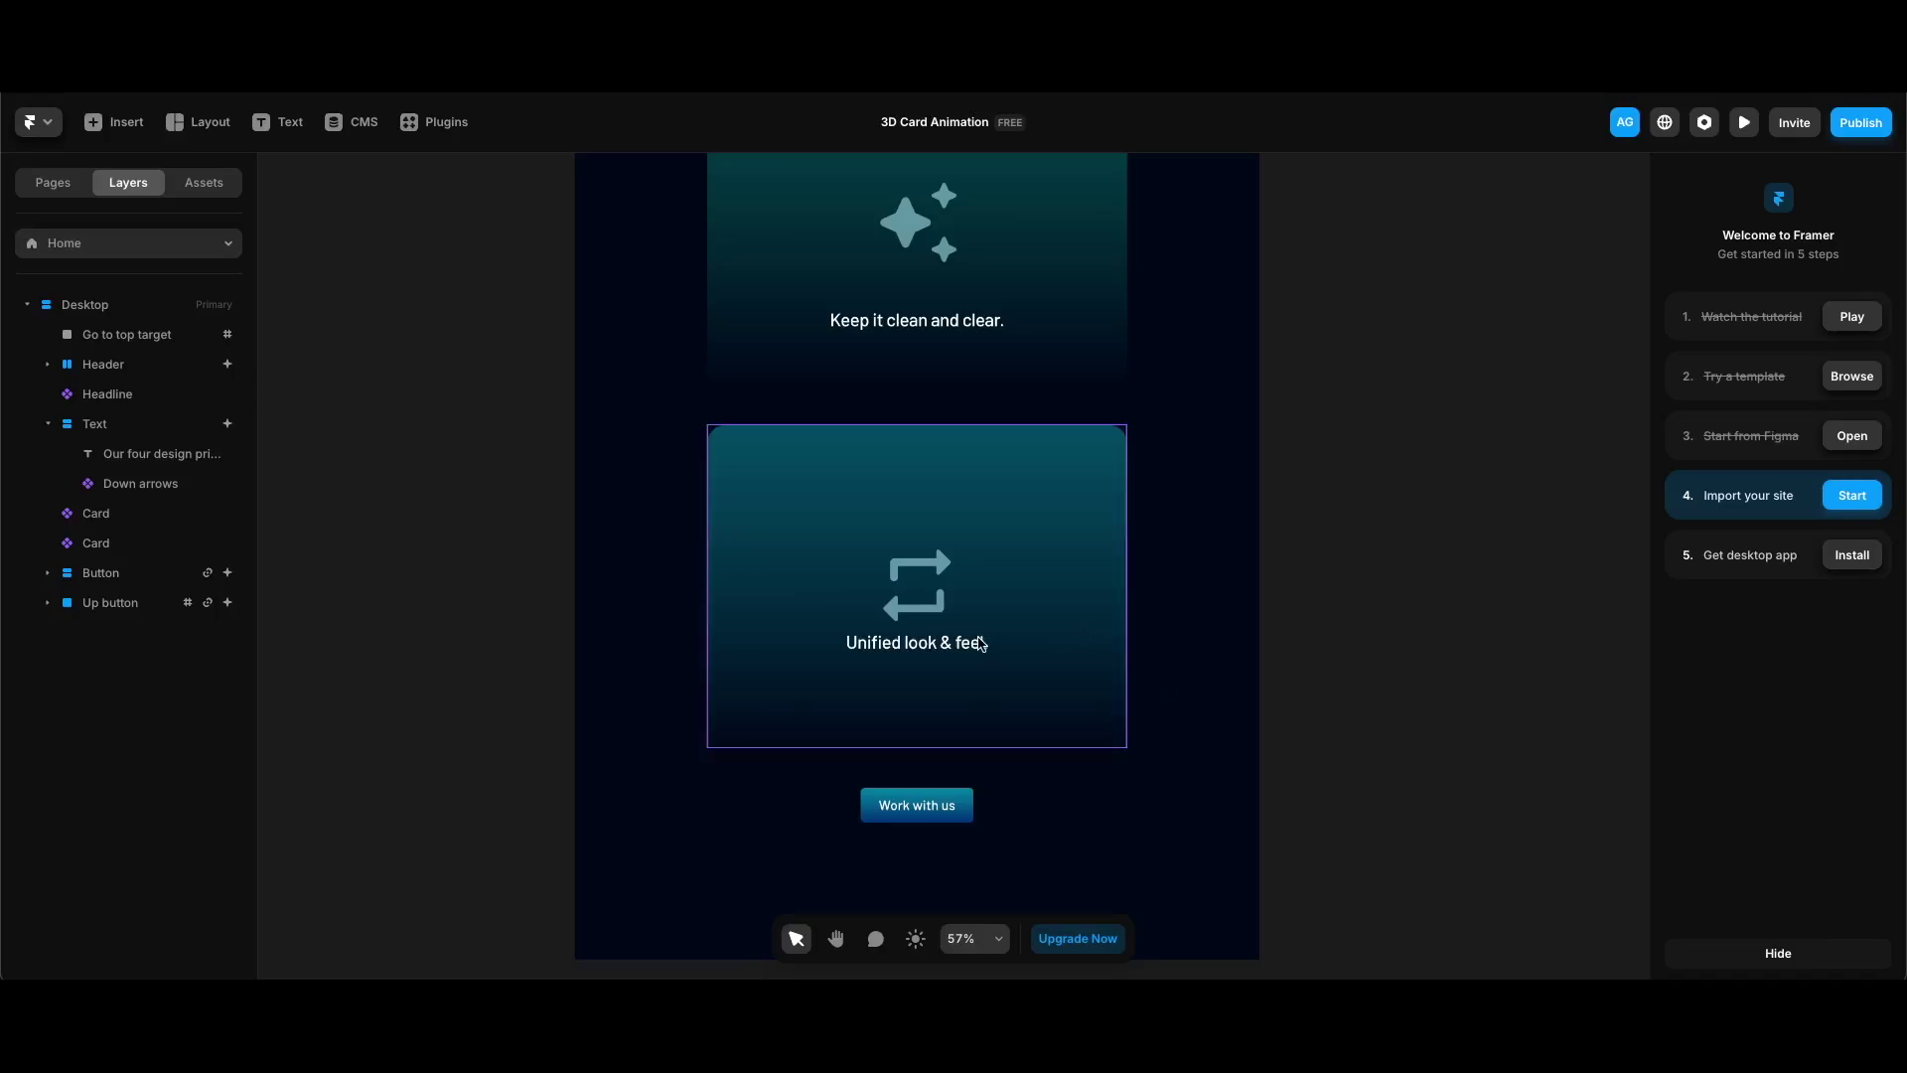
Remove the extra blank line from the second card's text, then duplicate that card
click(1077, 634)
click(1830, 804)
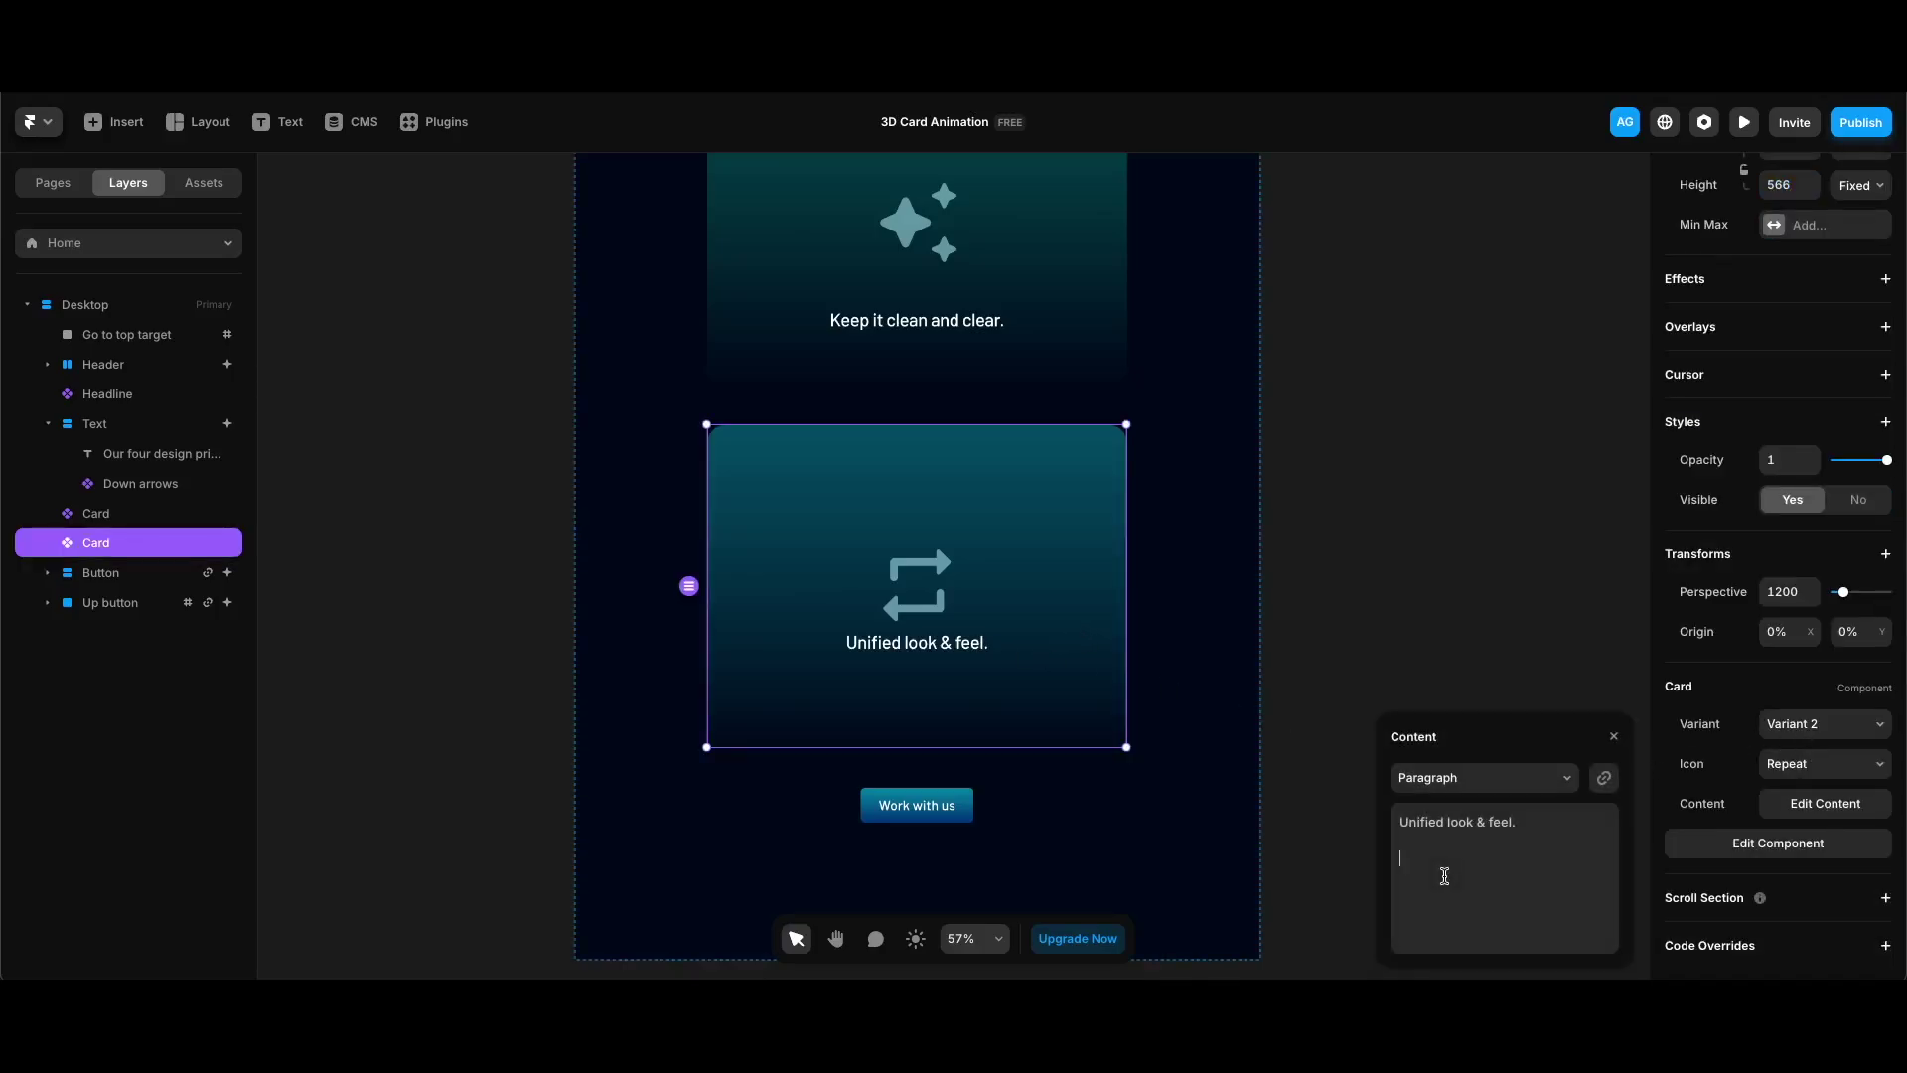
key(BackSpace)
key(Return)
key(Escape)
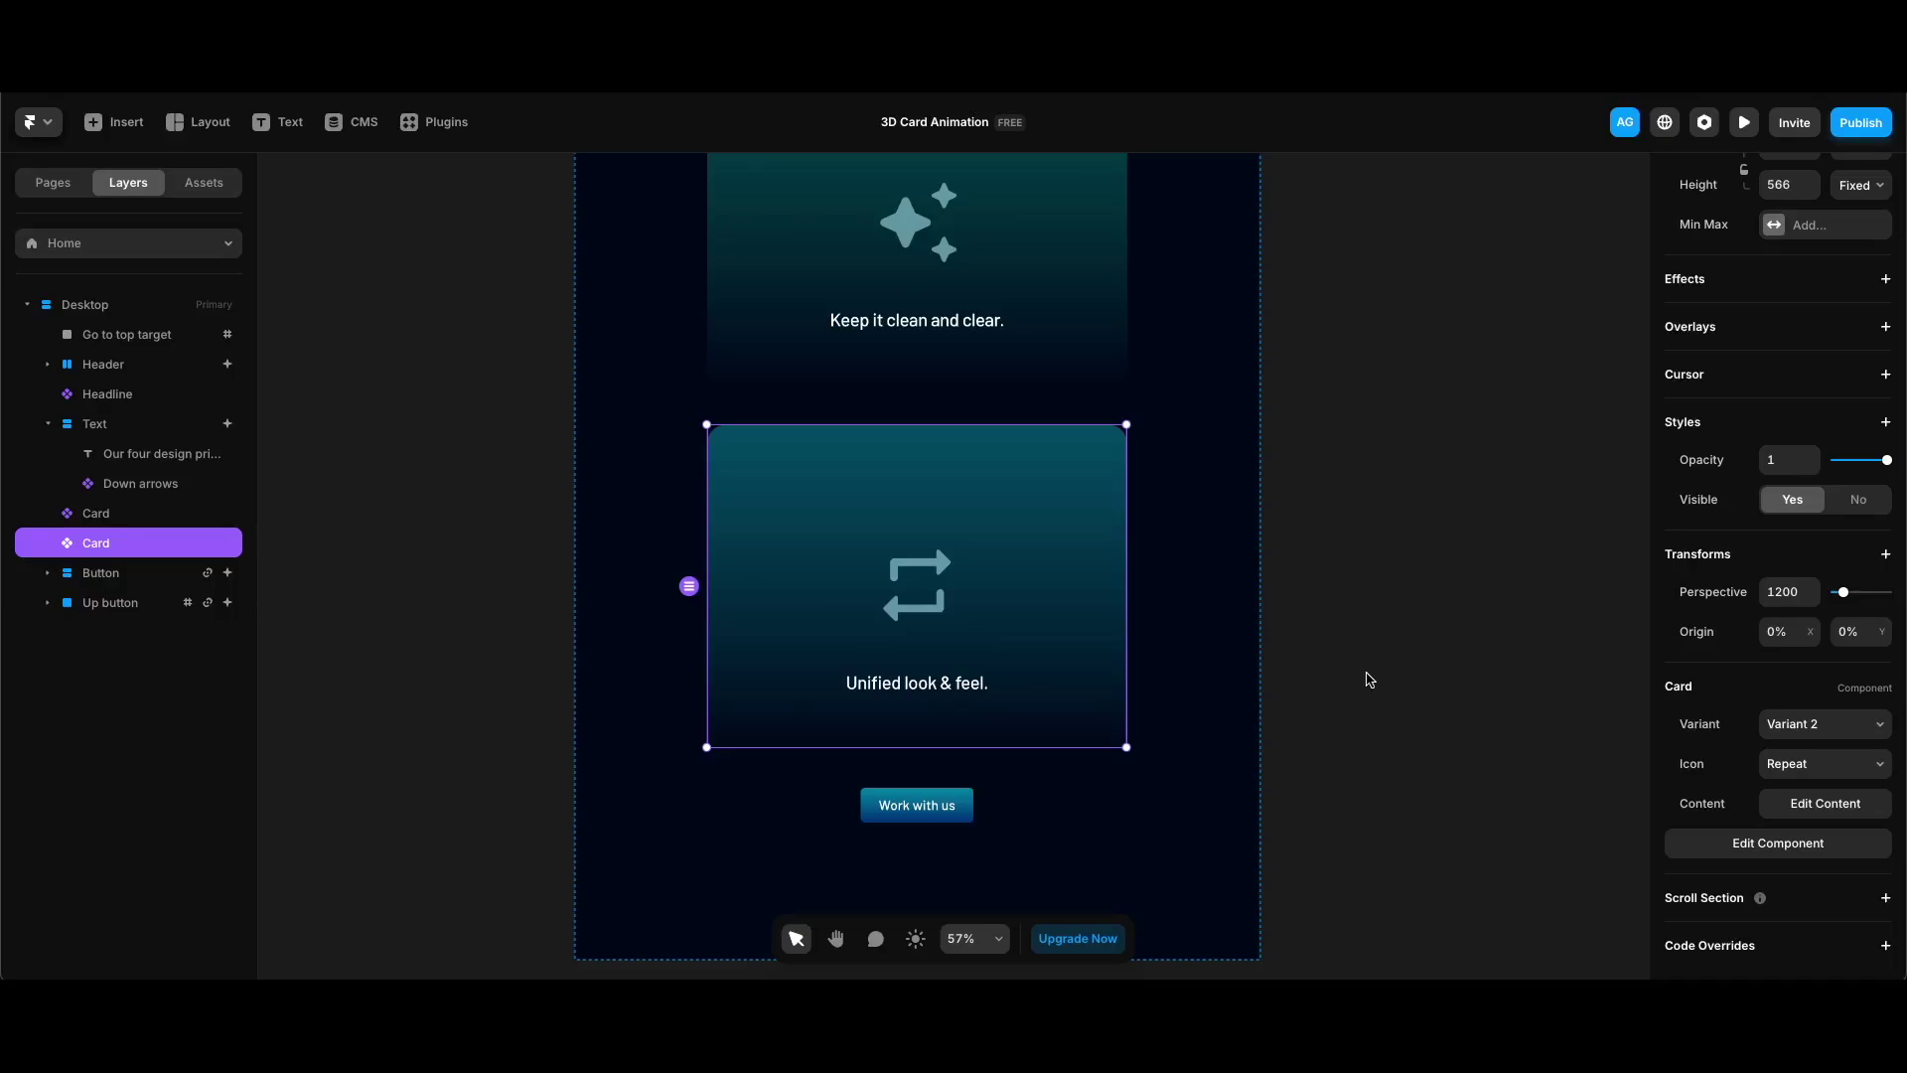
key(super+d)
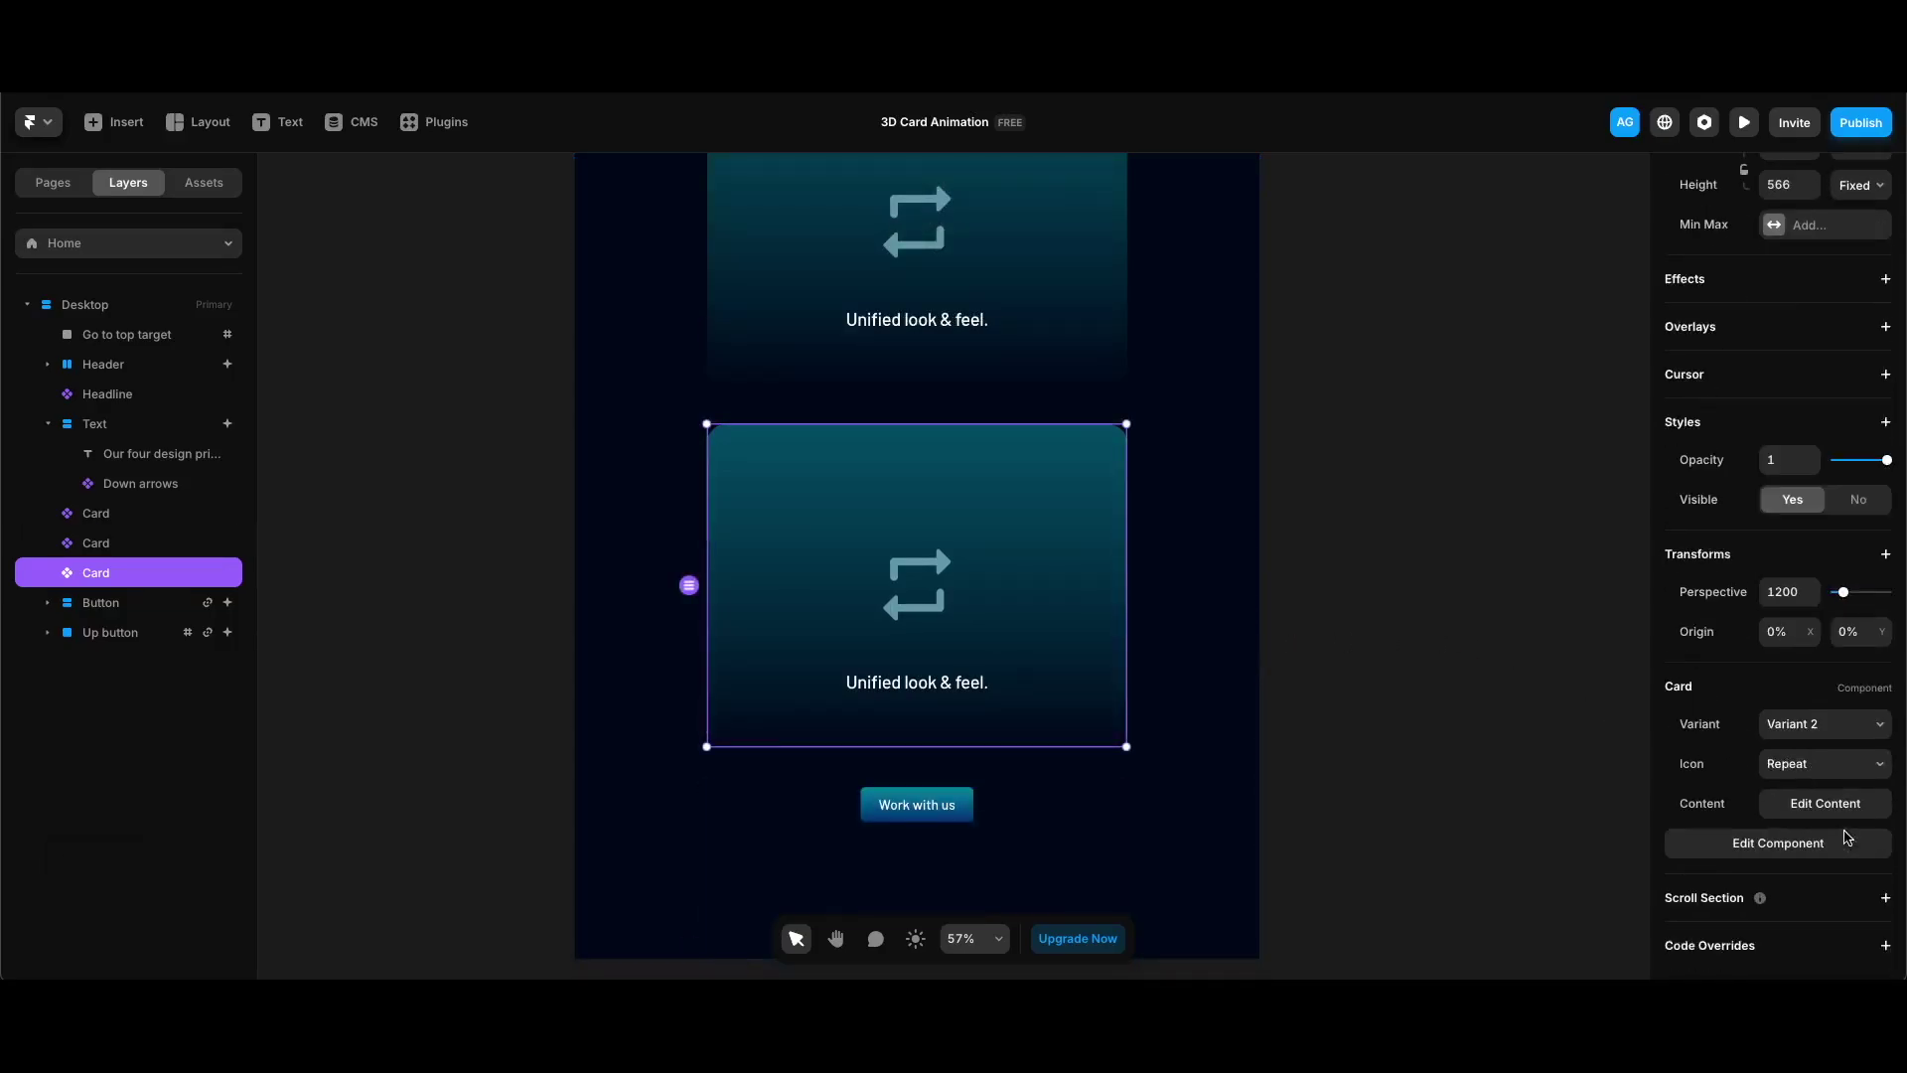
Set the third card to Variant 1 with the Accessibility icon
click(1844, 740)
click(1832, 705)
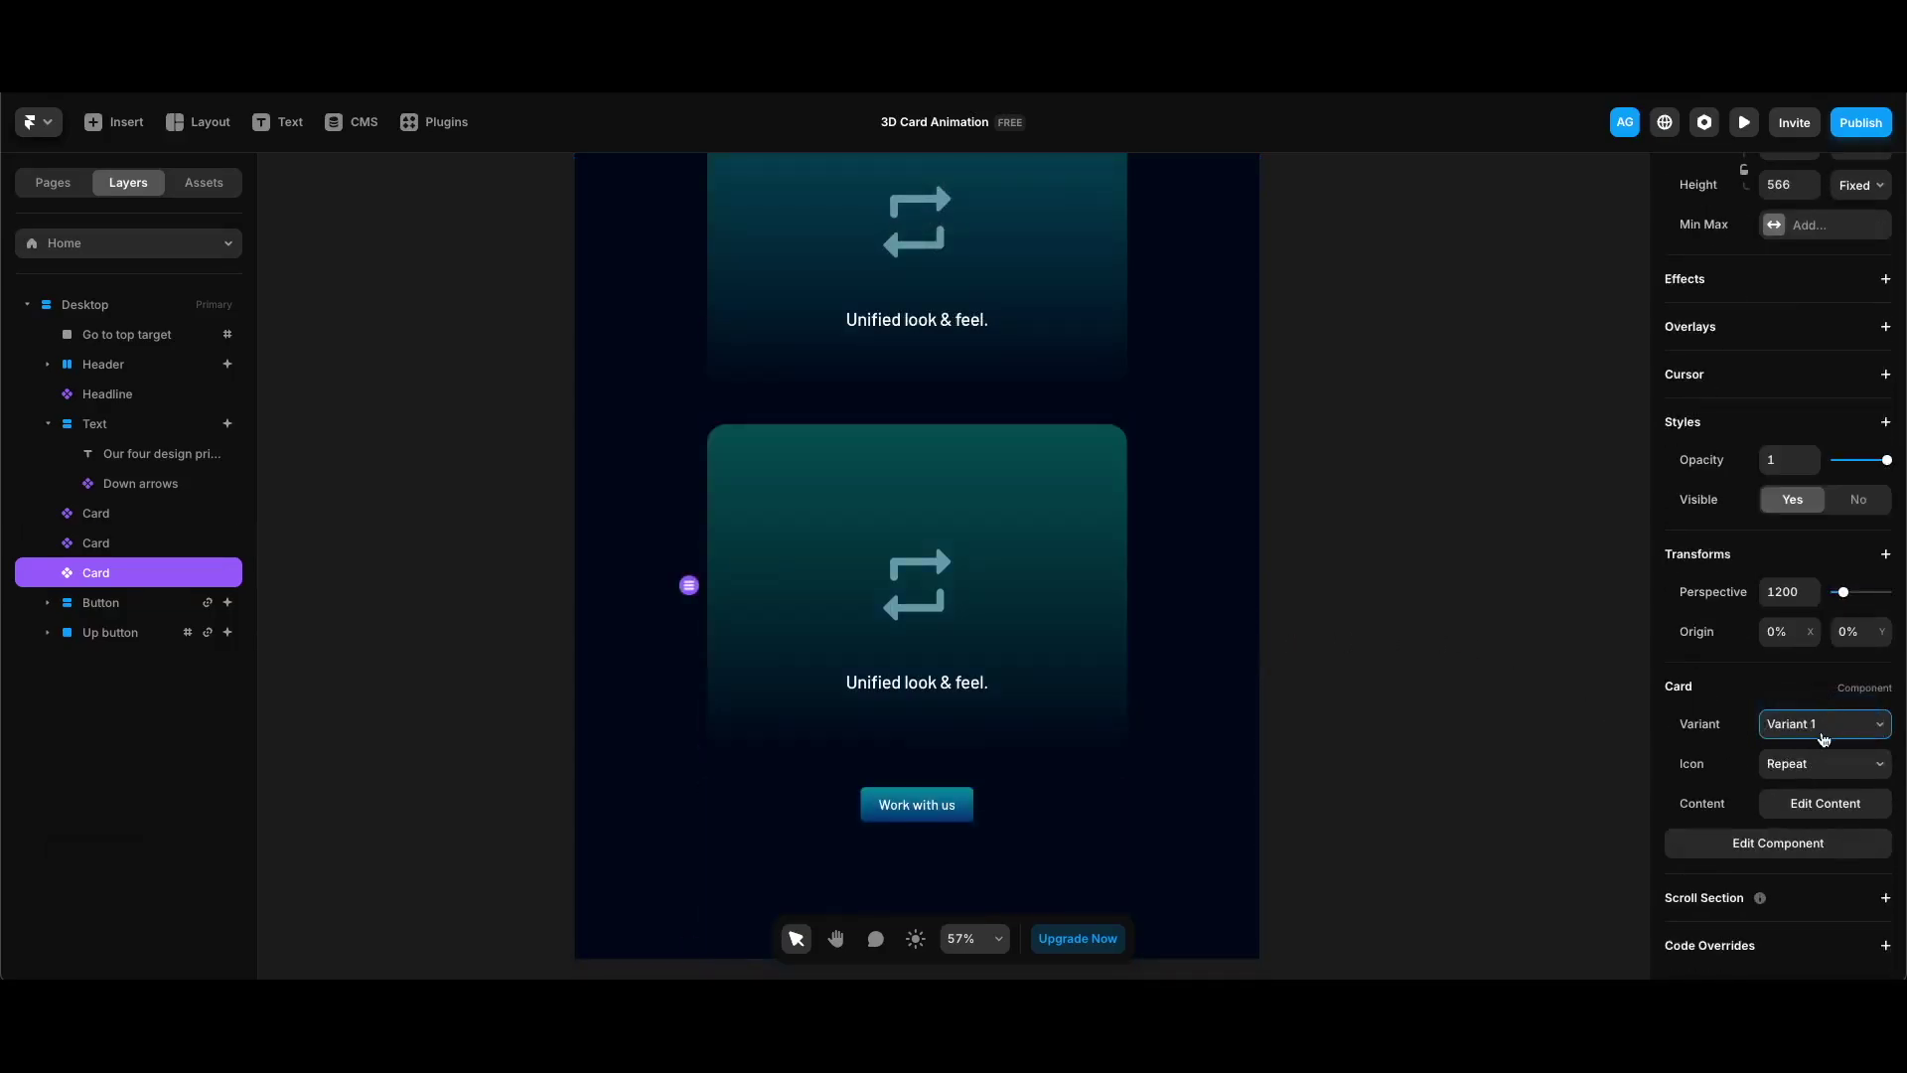
click(1839, 765)
text(ac)
click(1842, 766)
Duplicate it into a fourth card on Variant 2 with the text 'Adapts to any device.'
key(super+d)
scroll(1152, 643, down, 5)
scroll(1788, 695, down, 3)
click(1825, 724)
click(1827, 748)
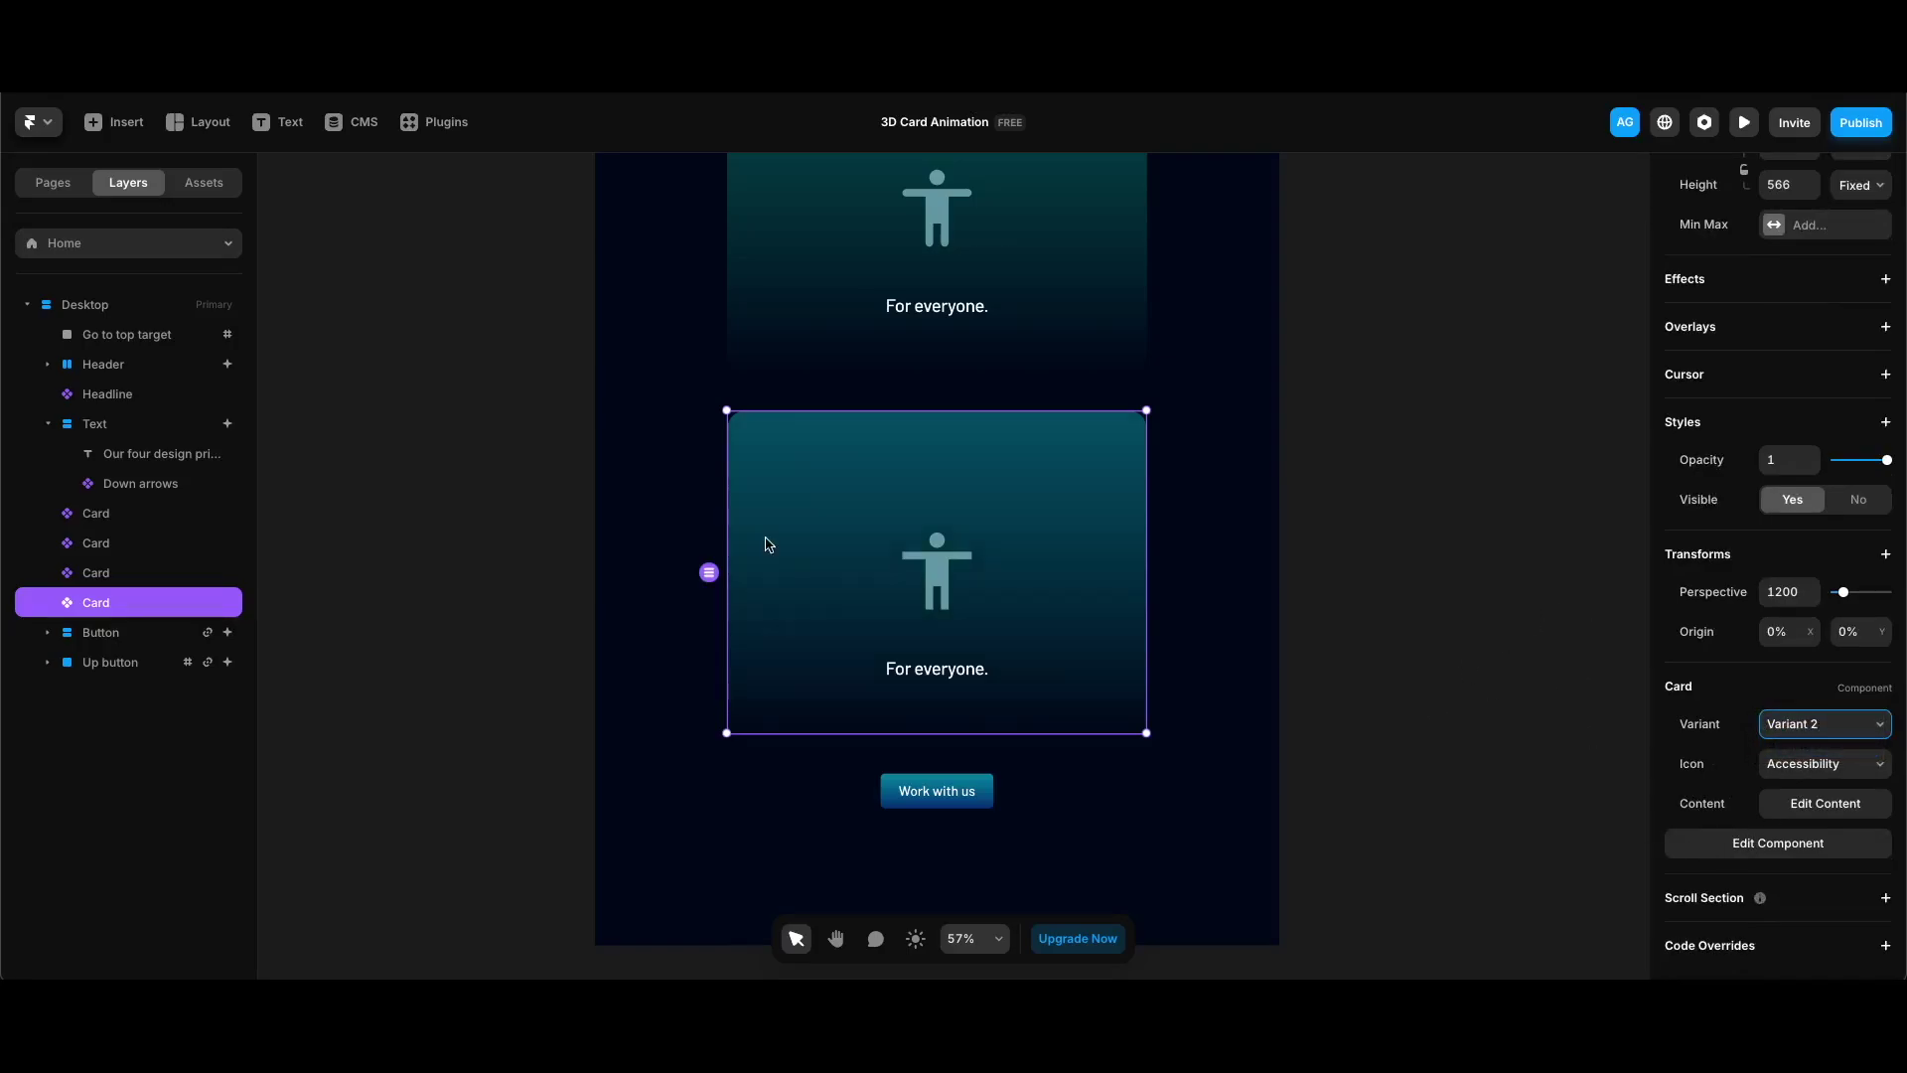
click(1825, 802)
drag(1500, 826, 1218, 820)
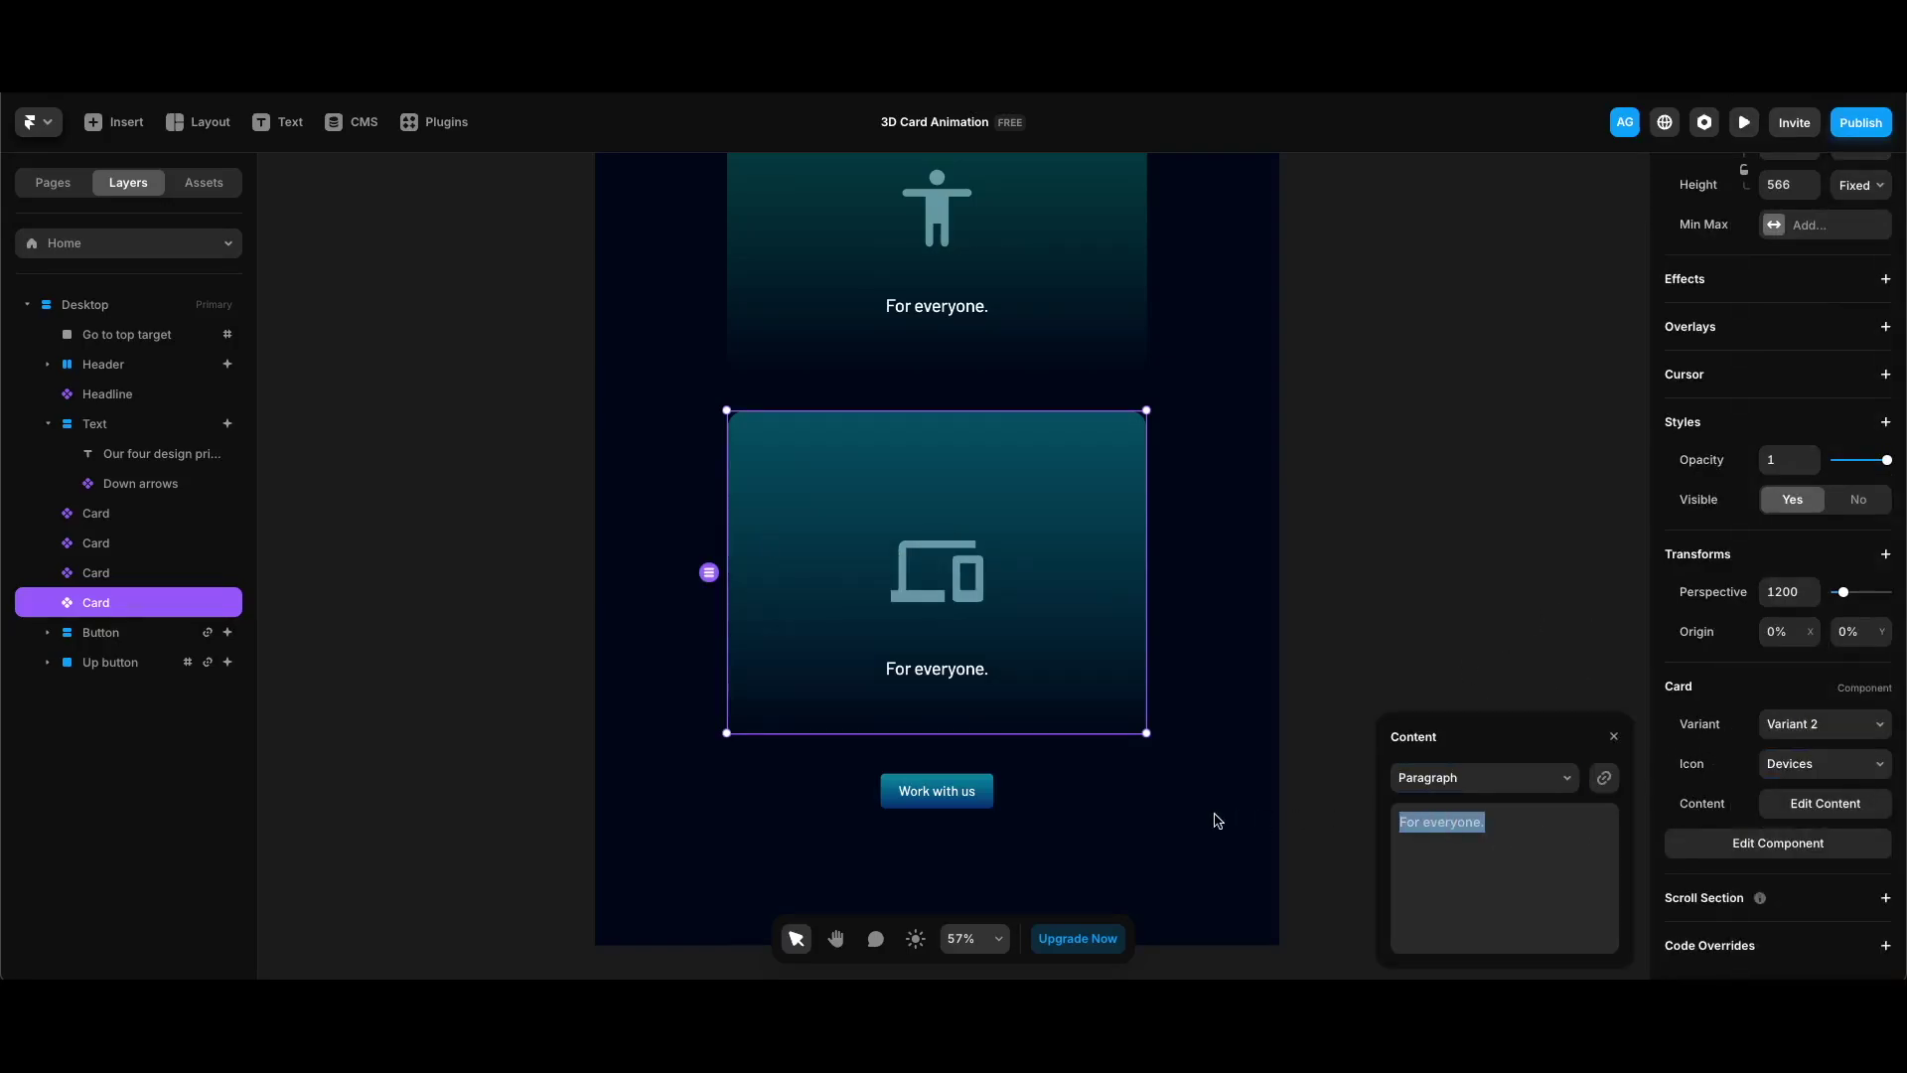
text(Adapts to any device.)
click(1198, 718)
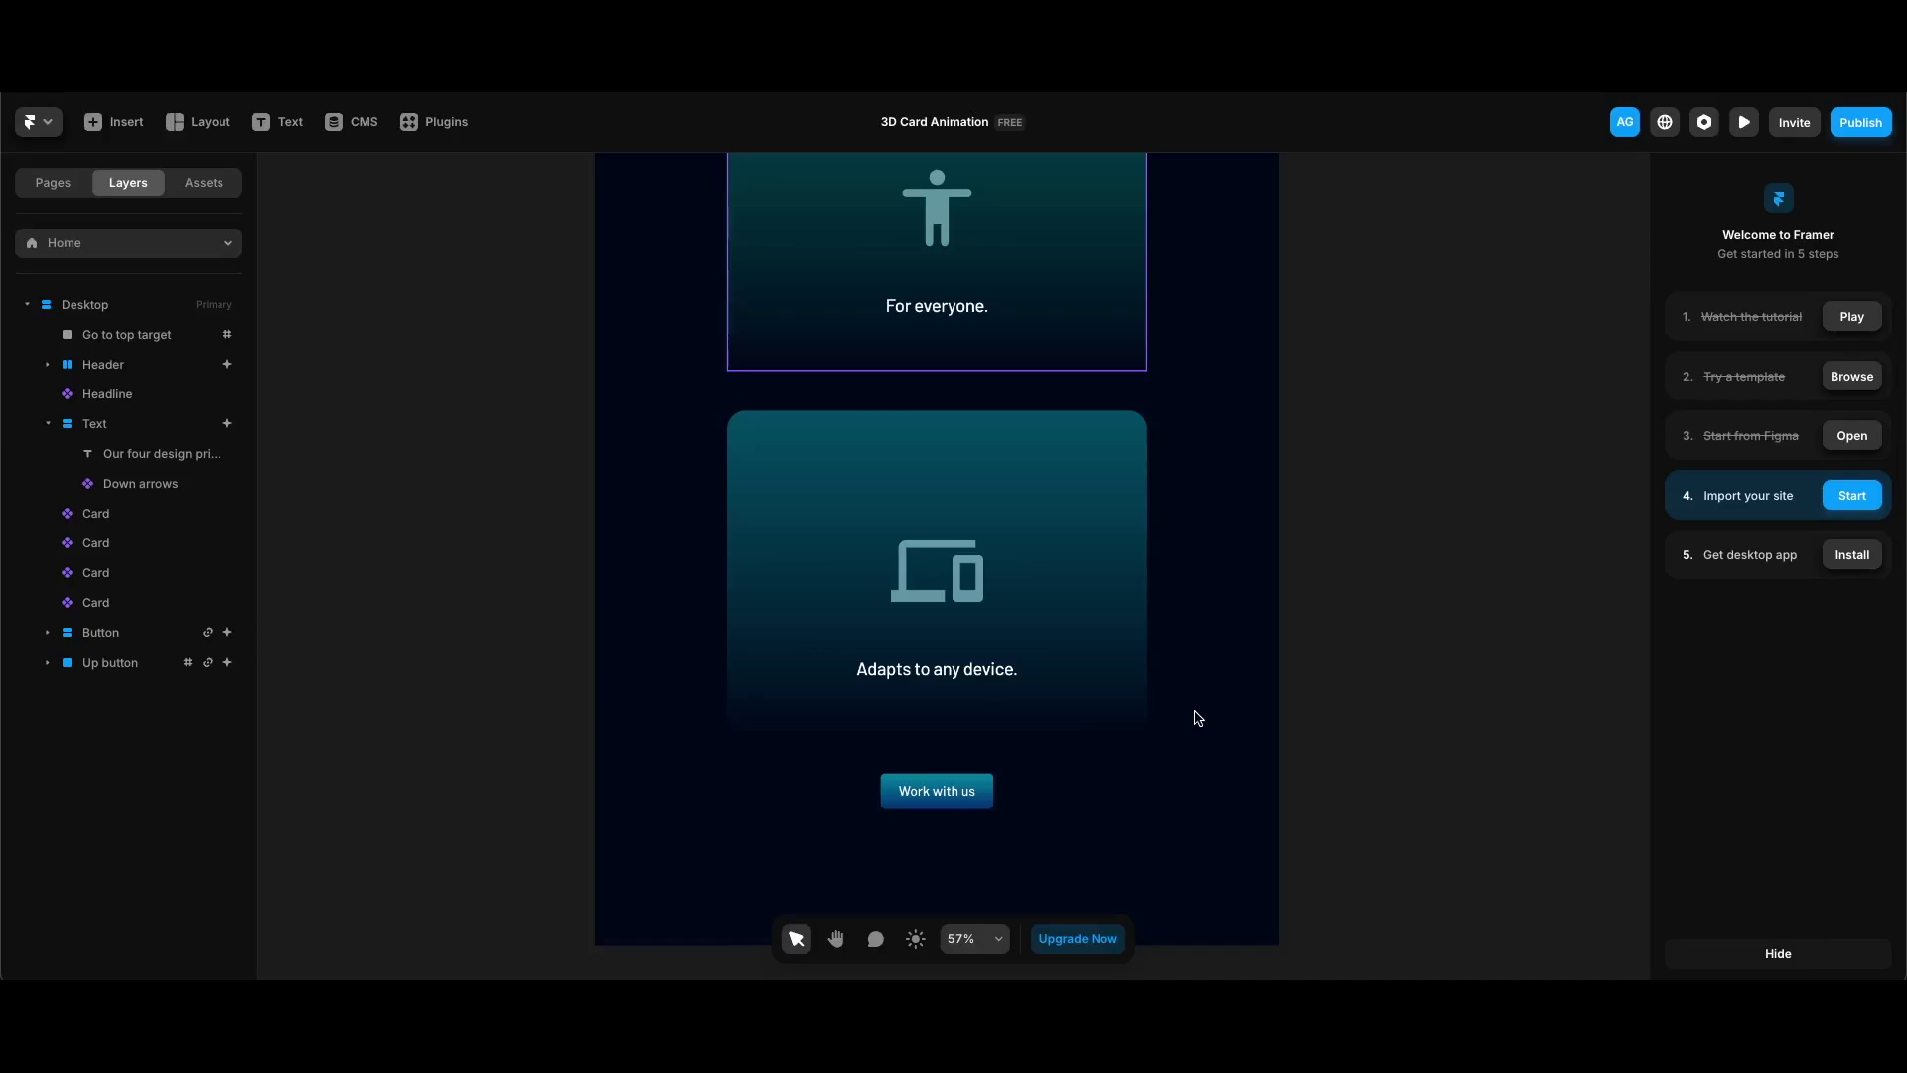
click(1073, 617)
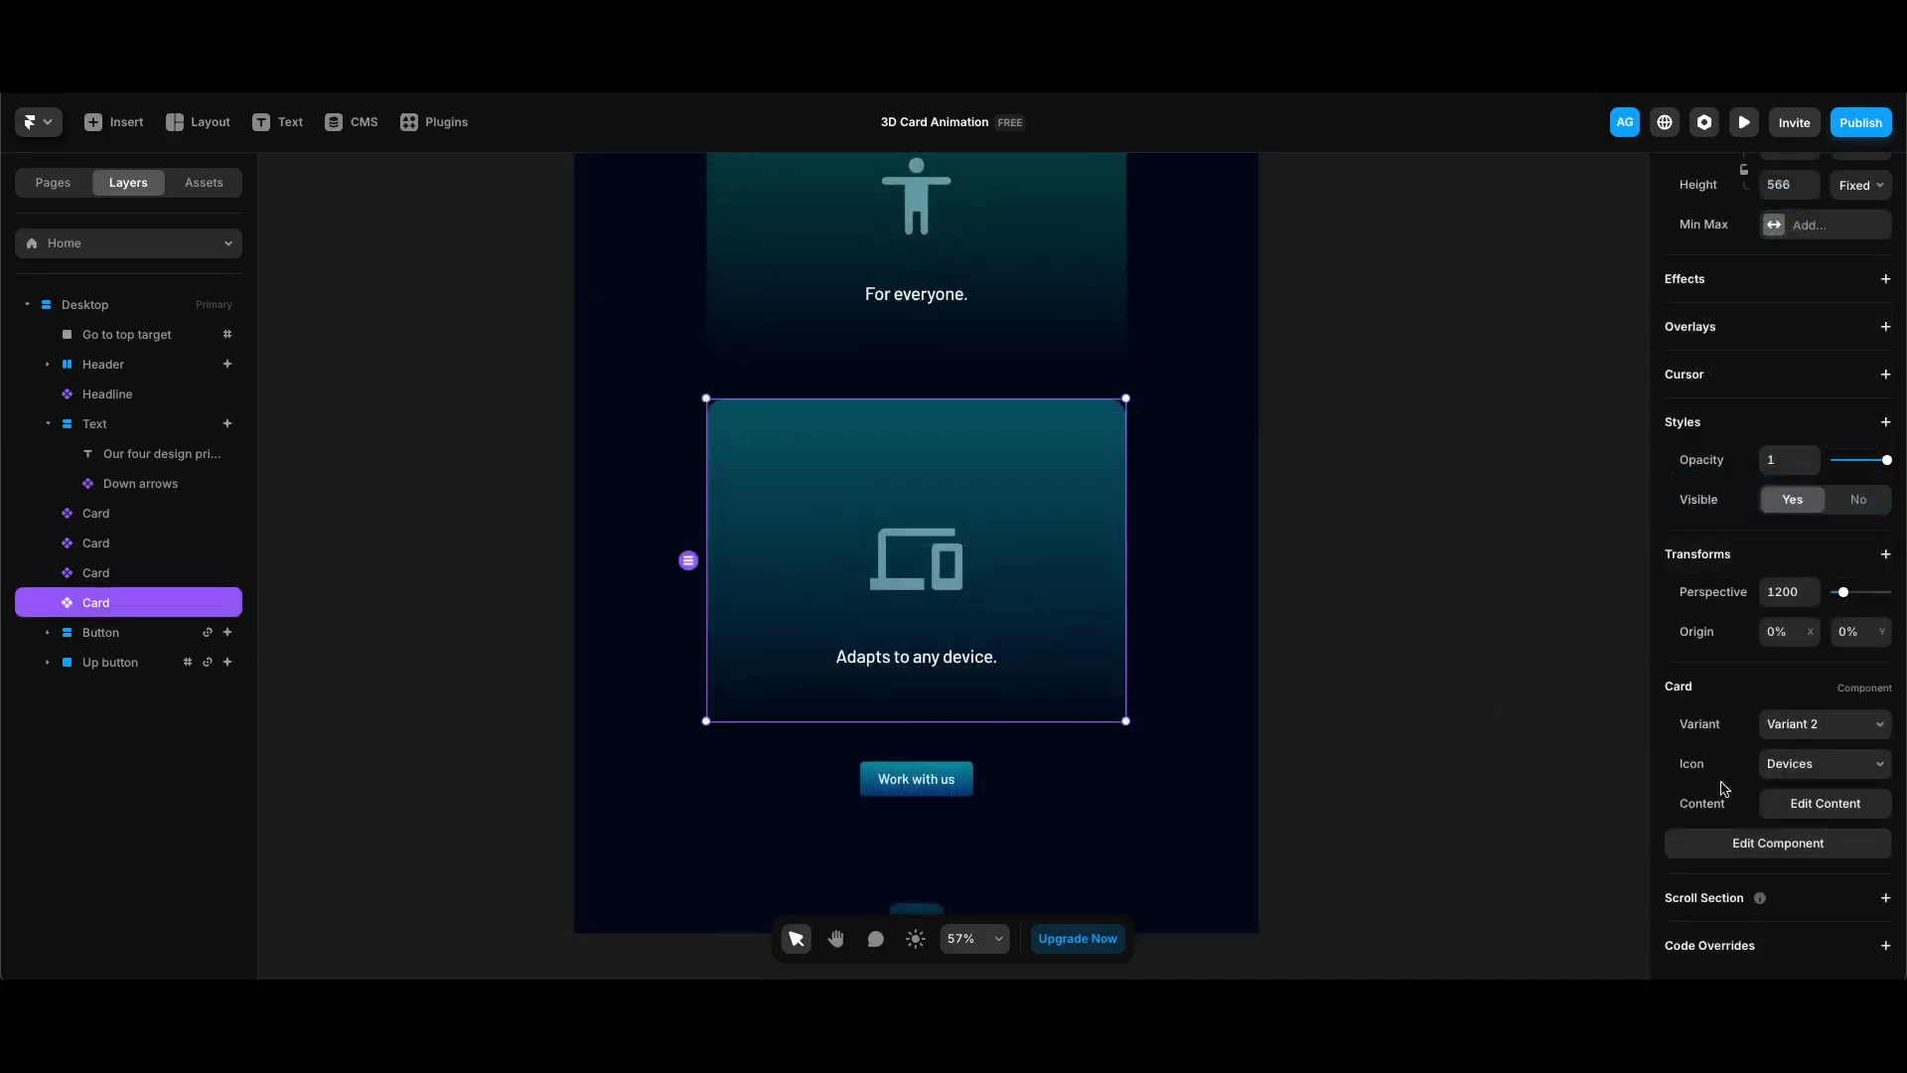
Add a Scroll Section to each card, naming the For everyone card's section 3
click(1799, 899)
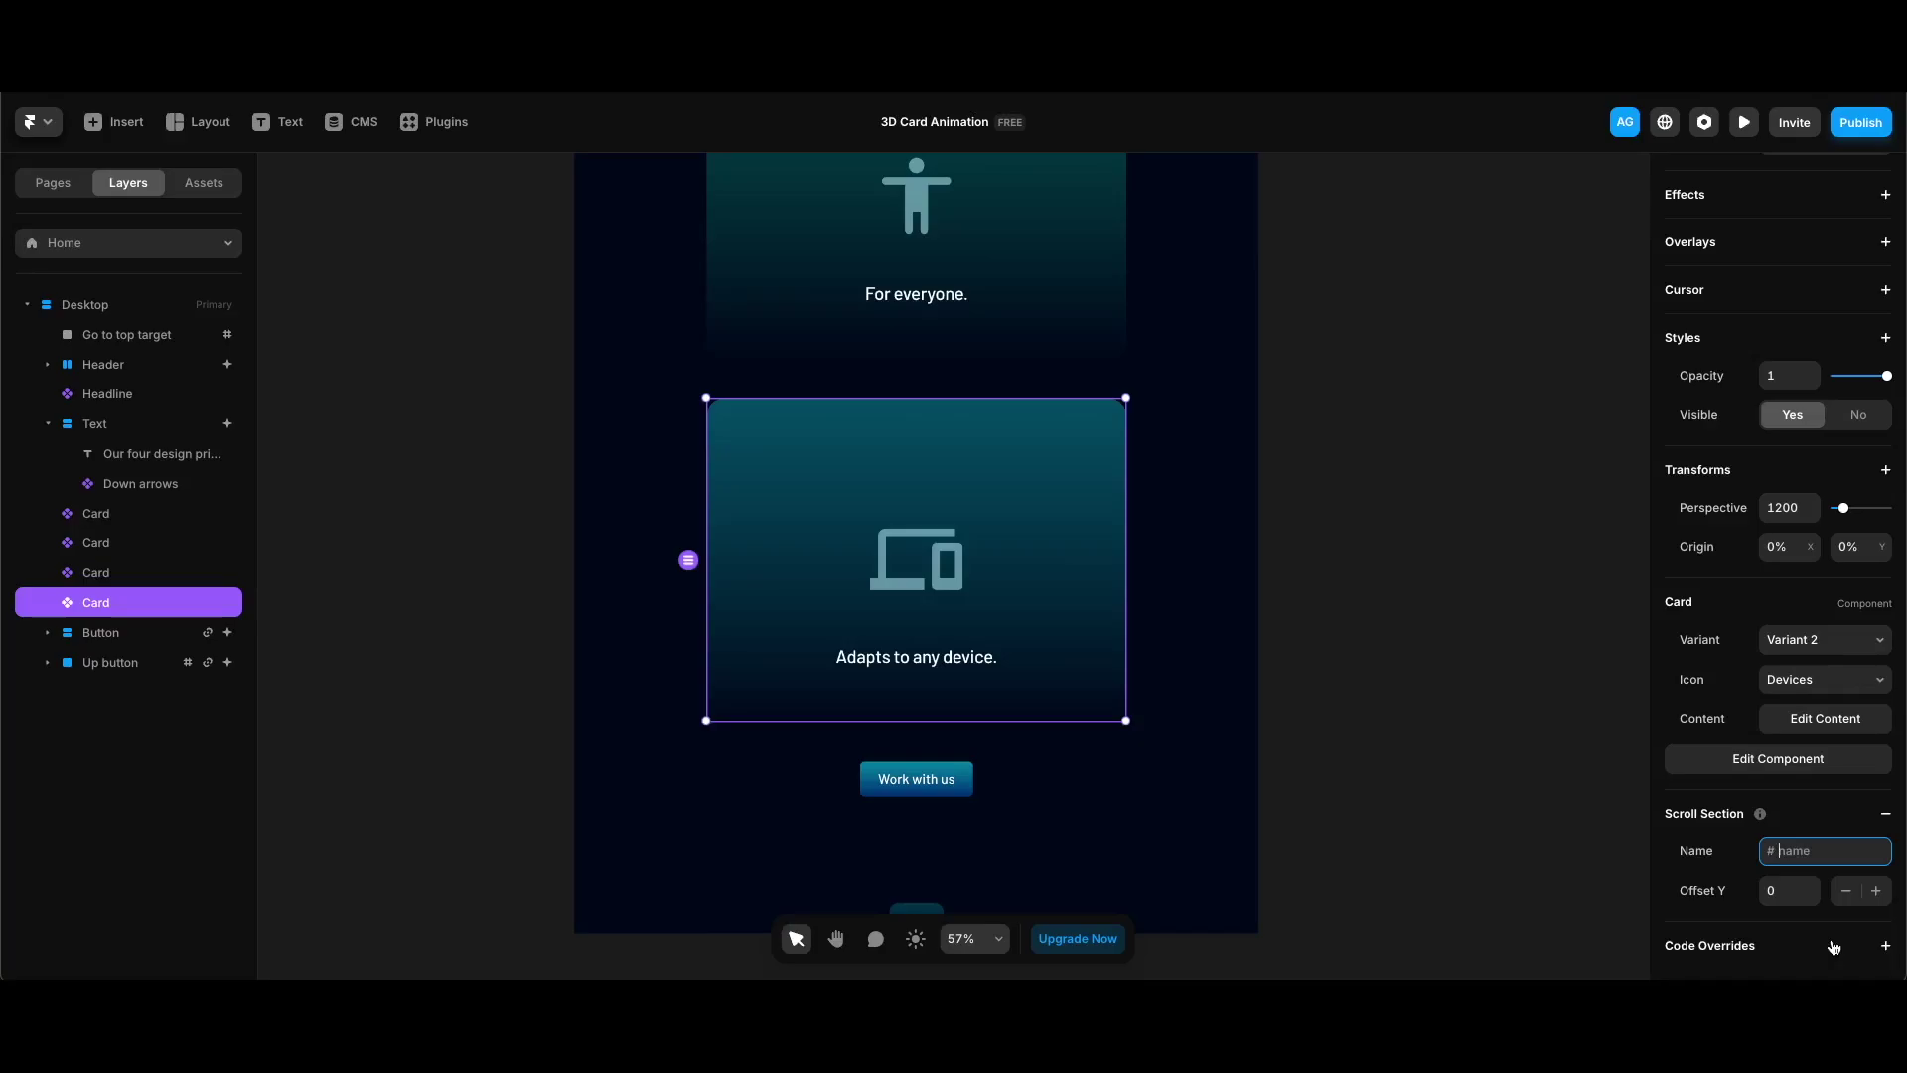
scroll(1043, 554, up, 4)
click(1043, 554)
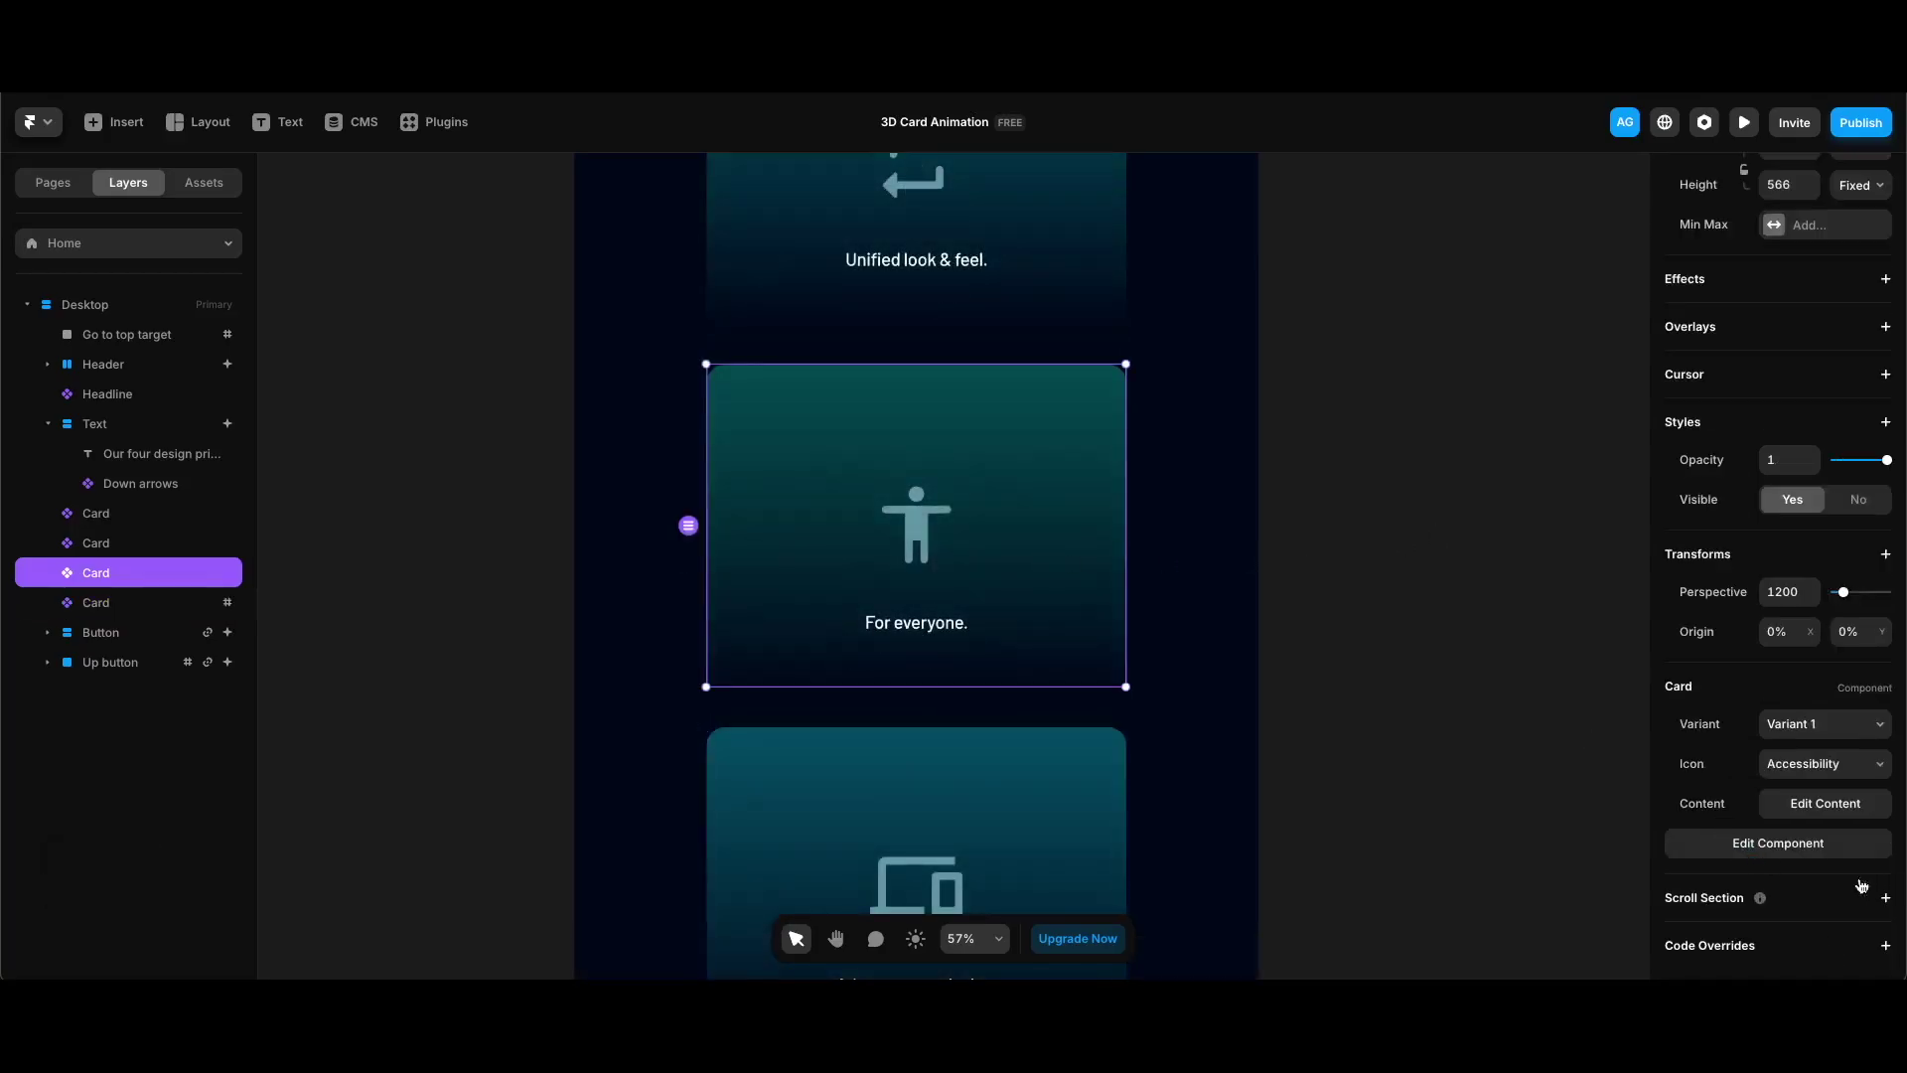
click(1885, 897)
text(3)
key(Return)
scroll(1166, 596, up, 5)
click(1088, 661)
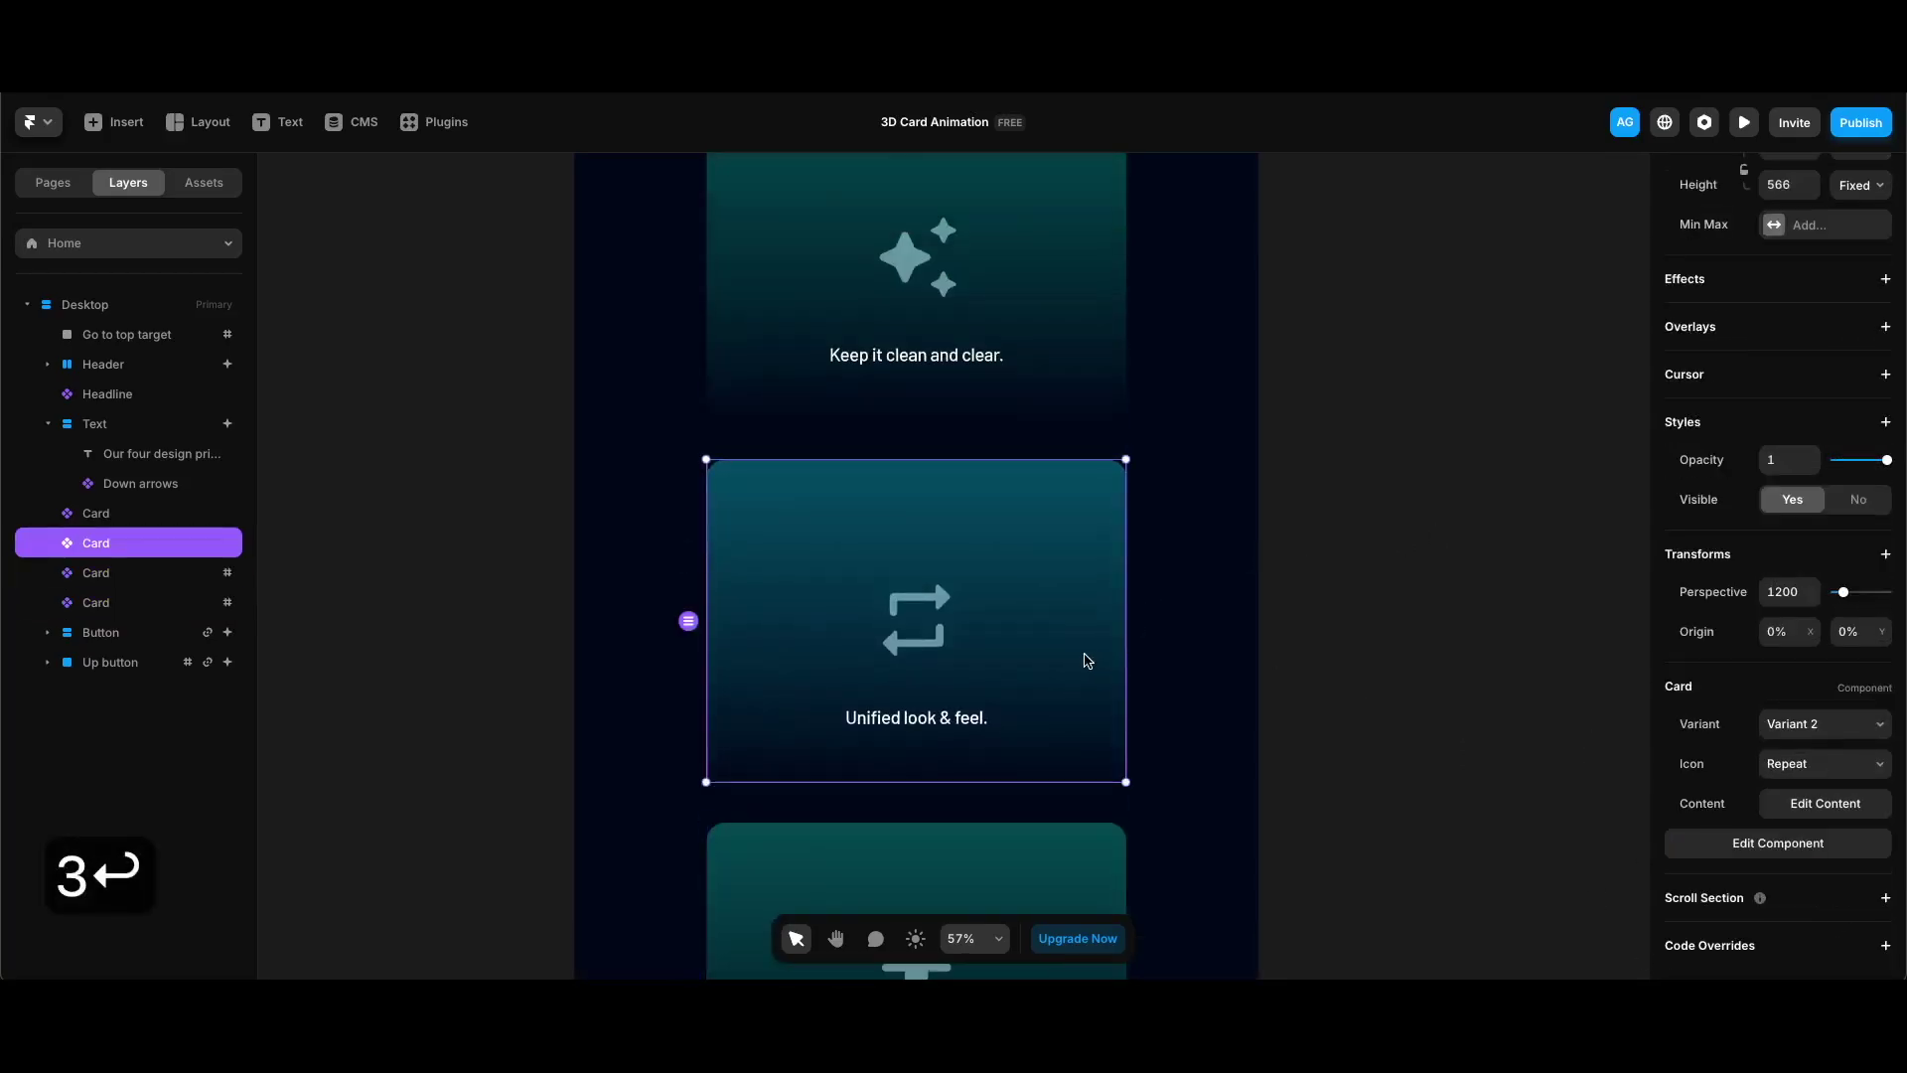
click(1817, 897)
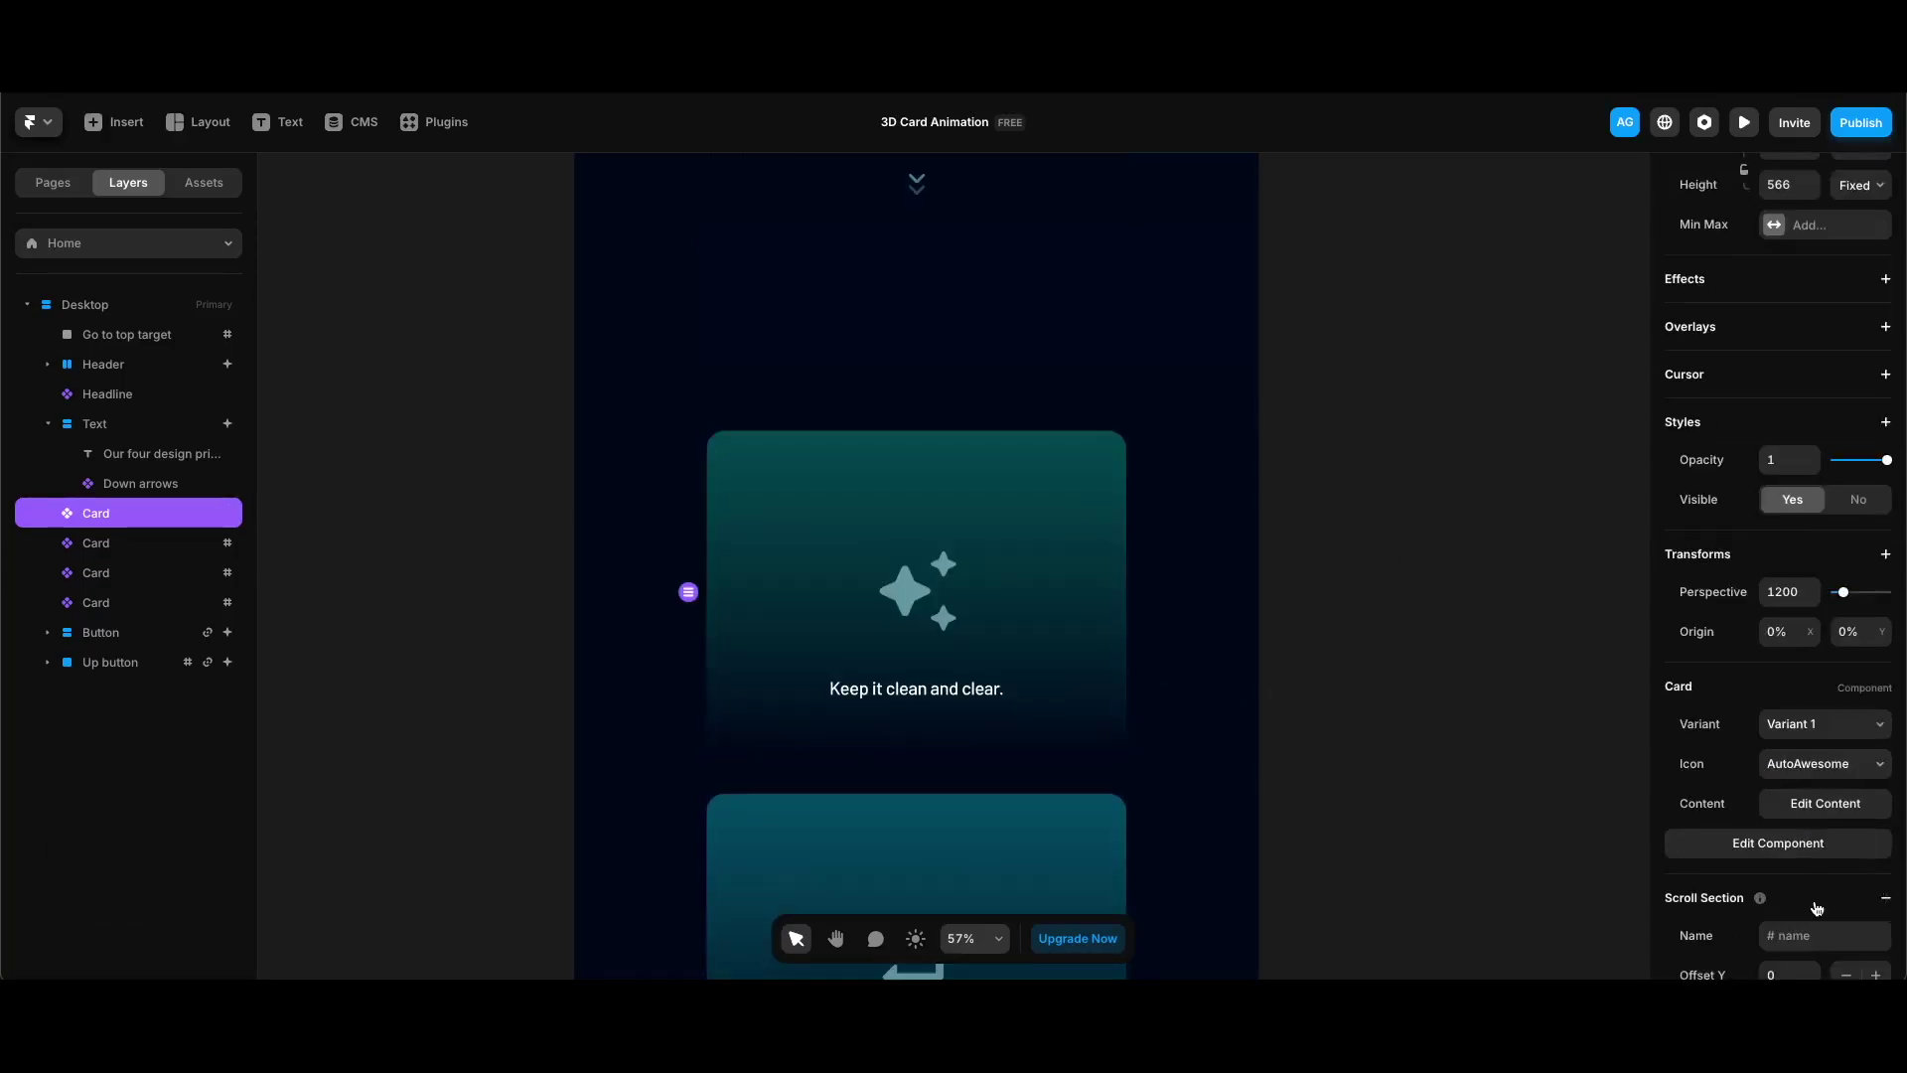
scroll(1051, 515, up, 4)
click(914, 545)
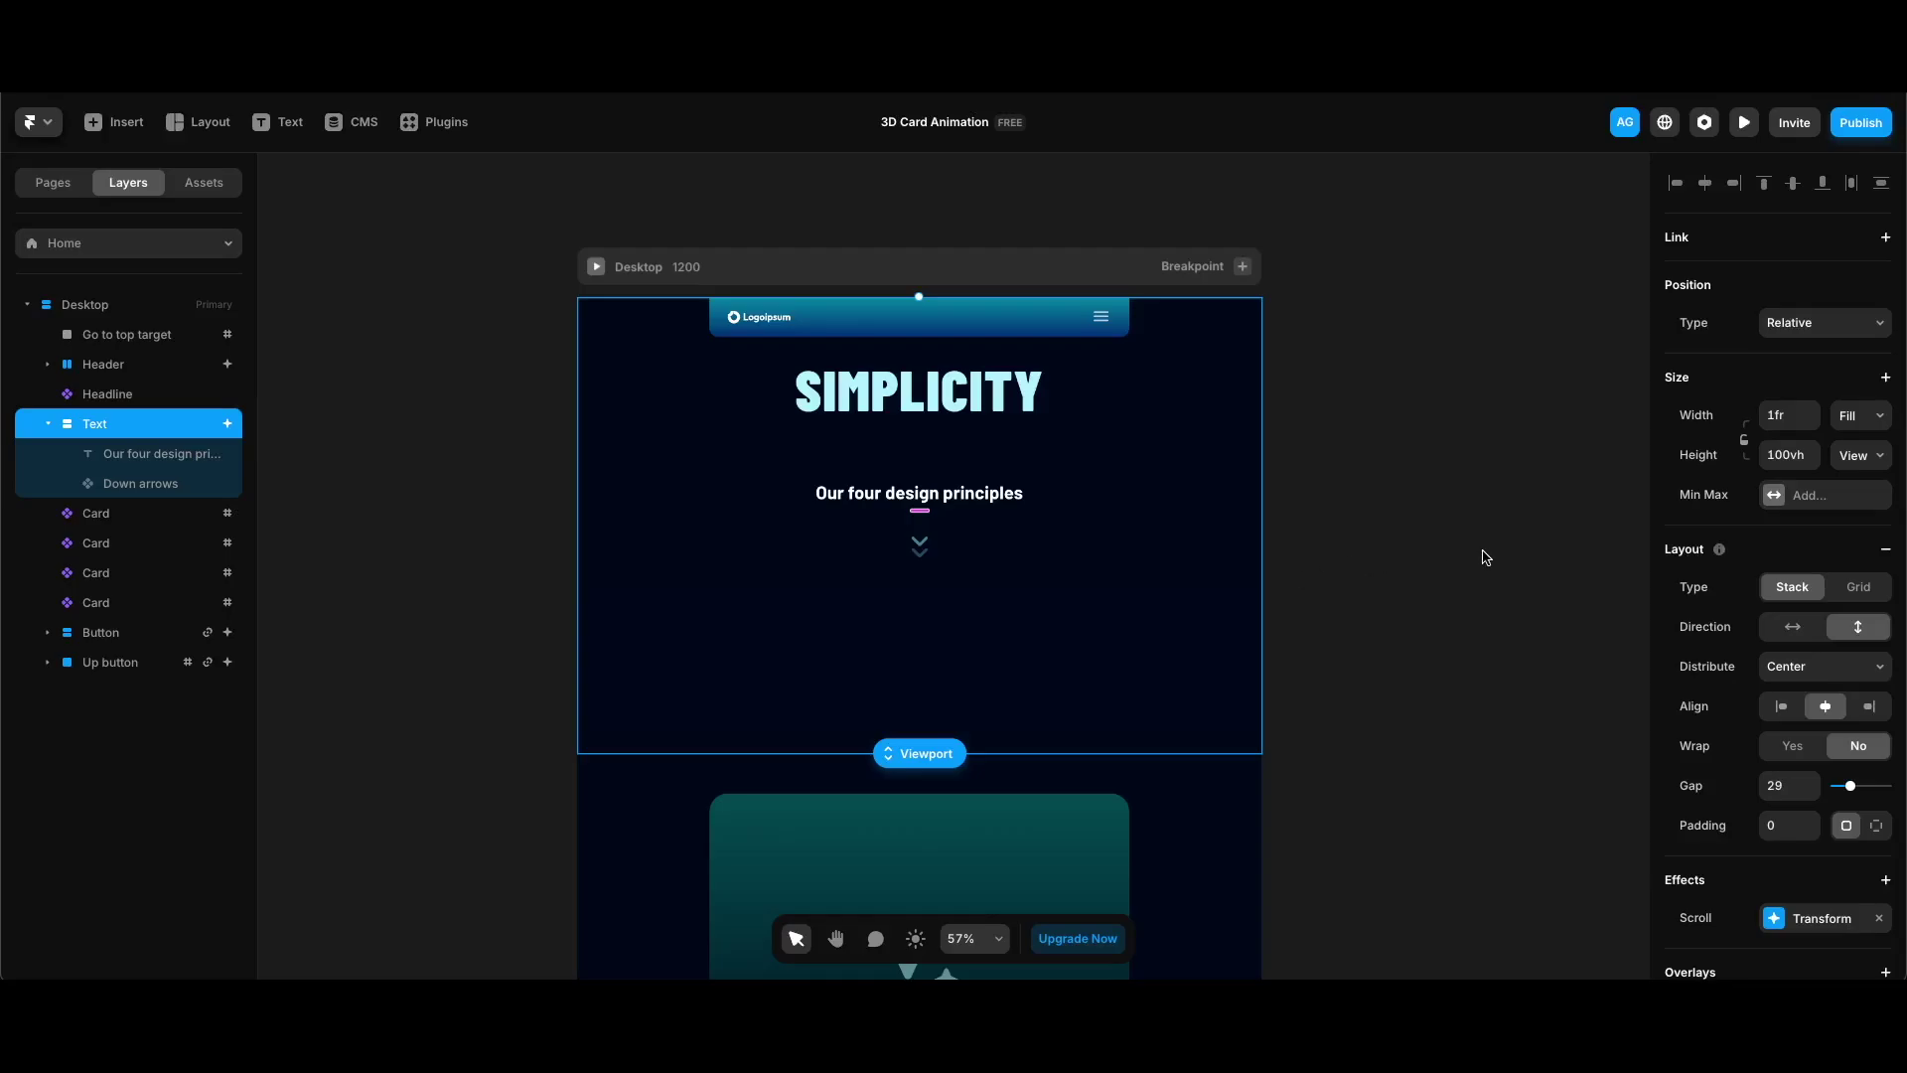
Trigger the text stack's Scroll Transform when section #1 comes into view
click(1778, 918)
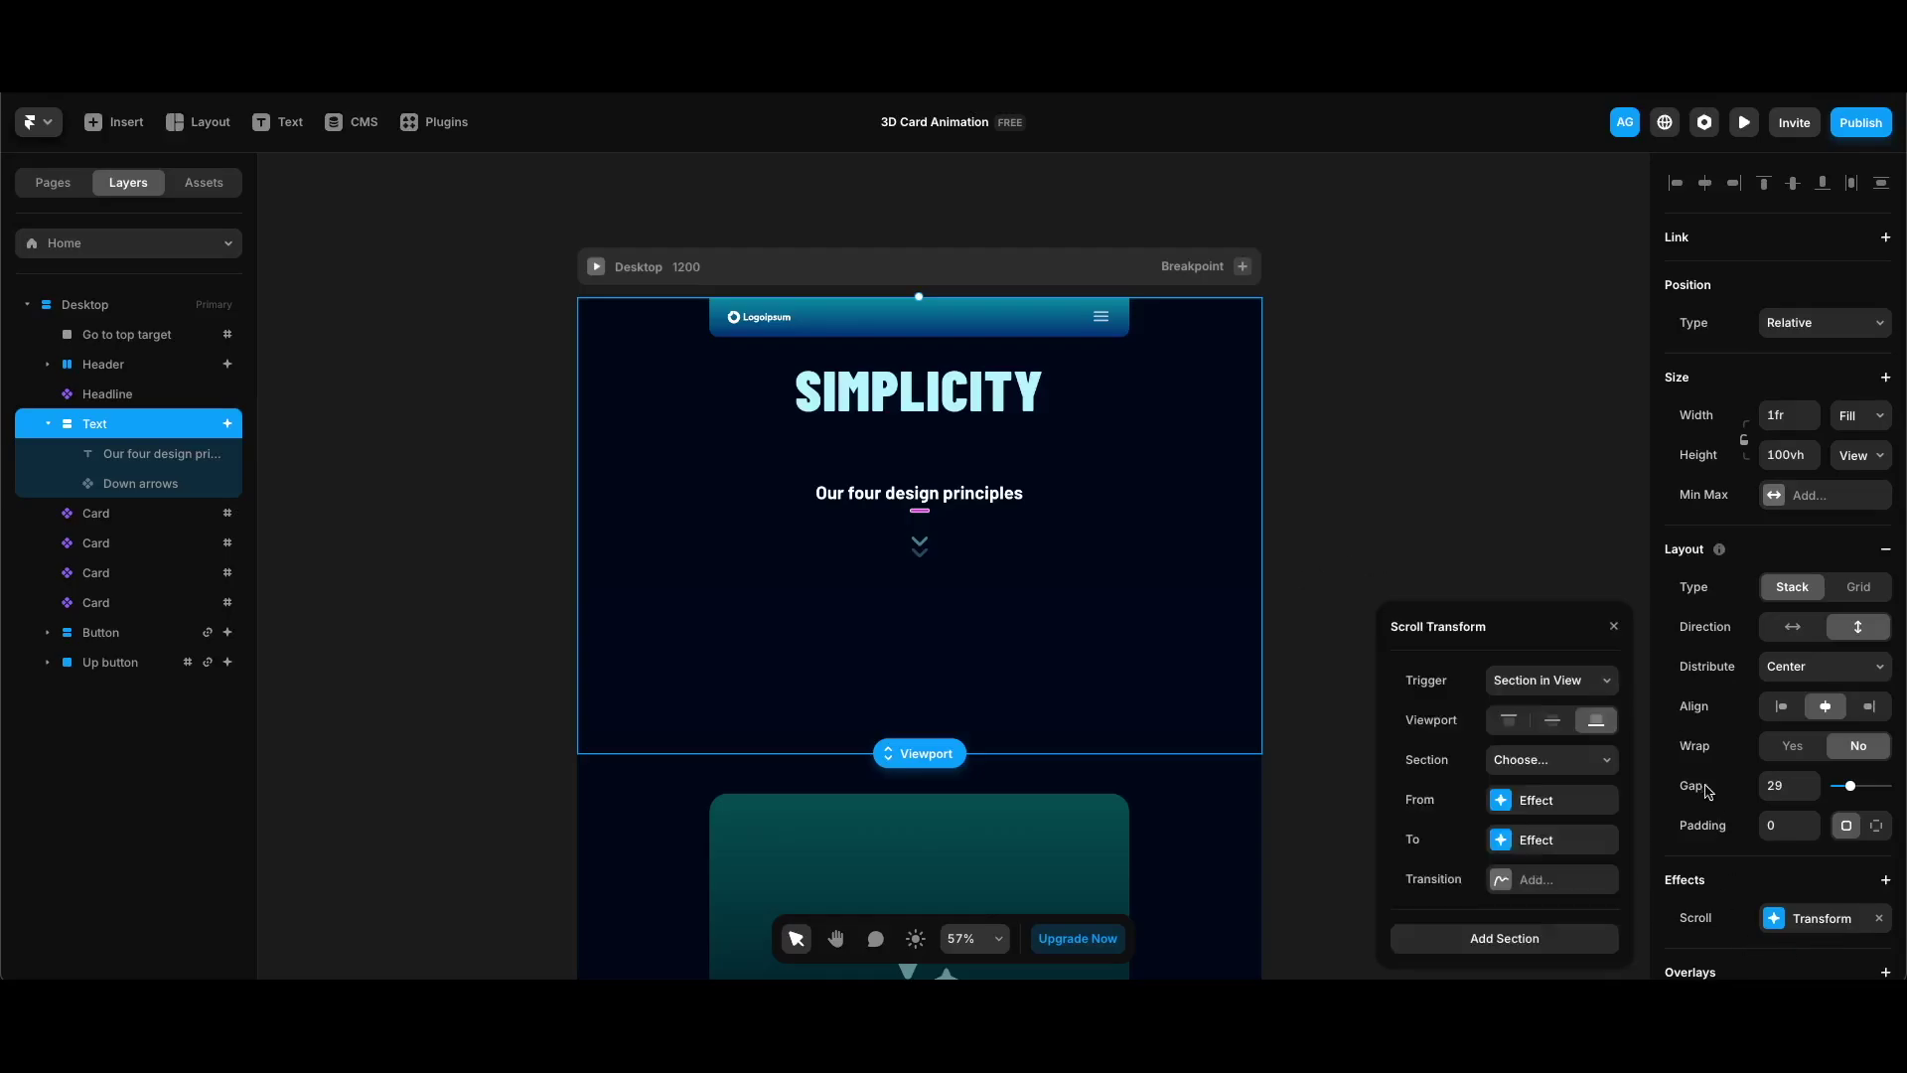
click(1579, 775)
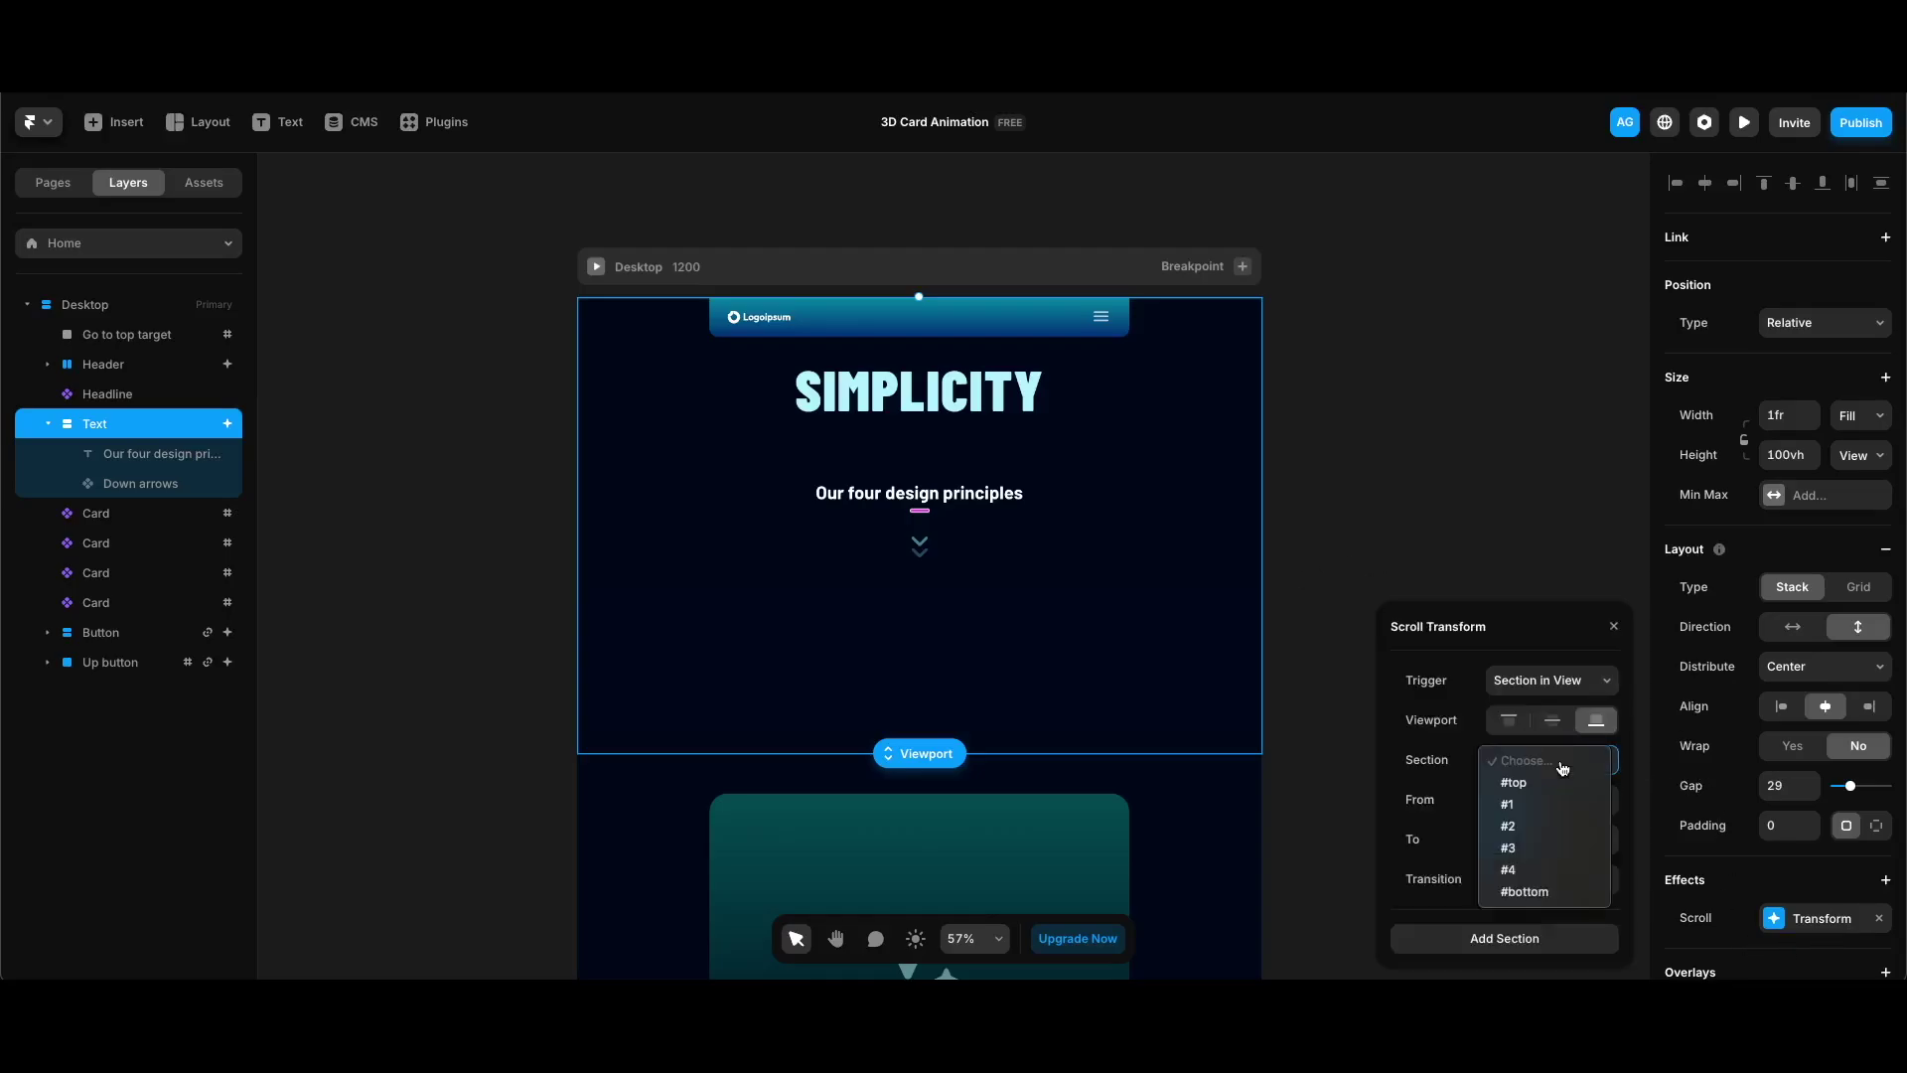
click(1544, 809)
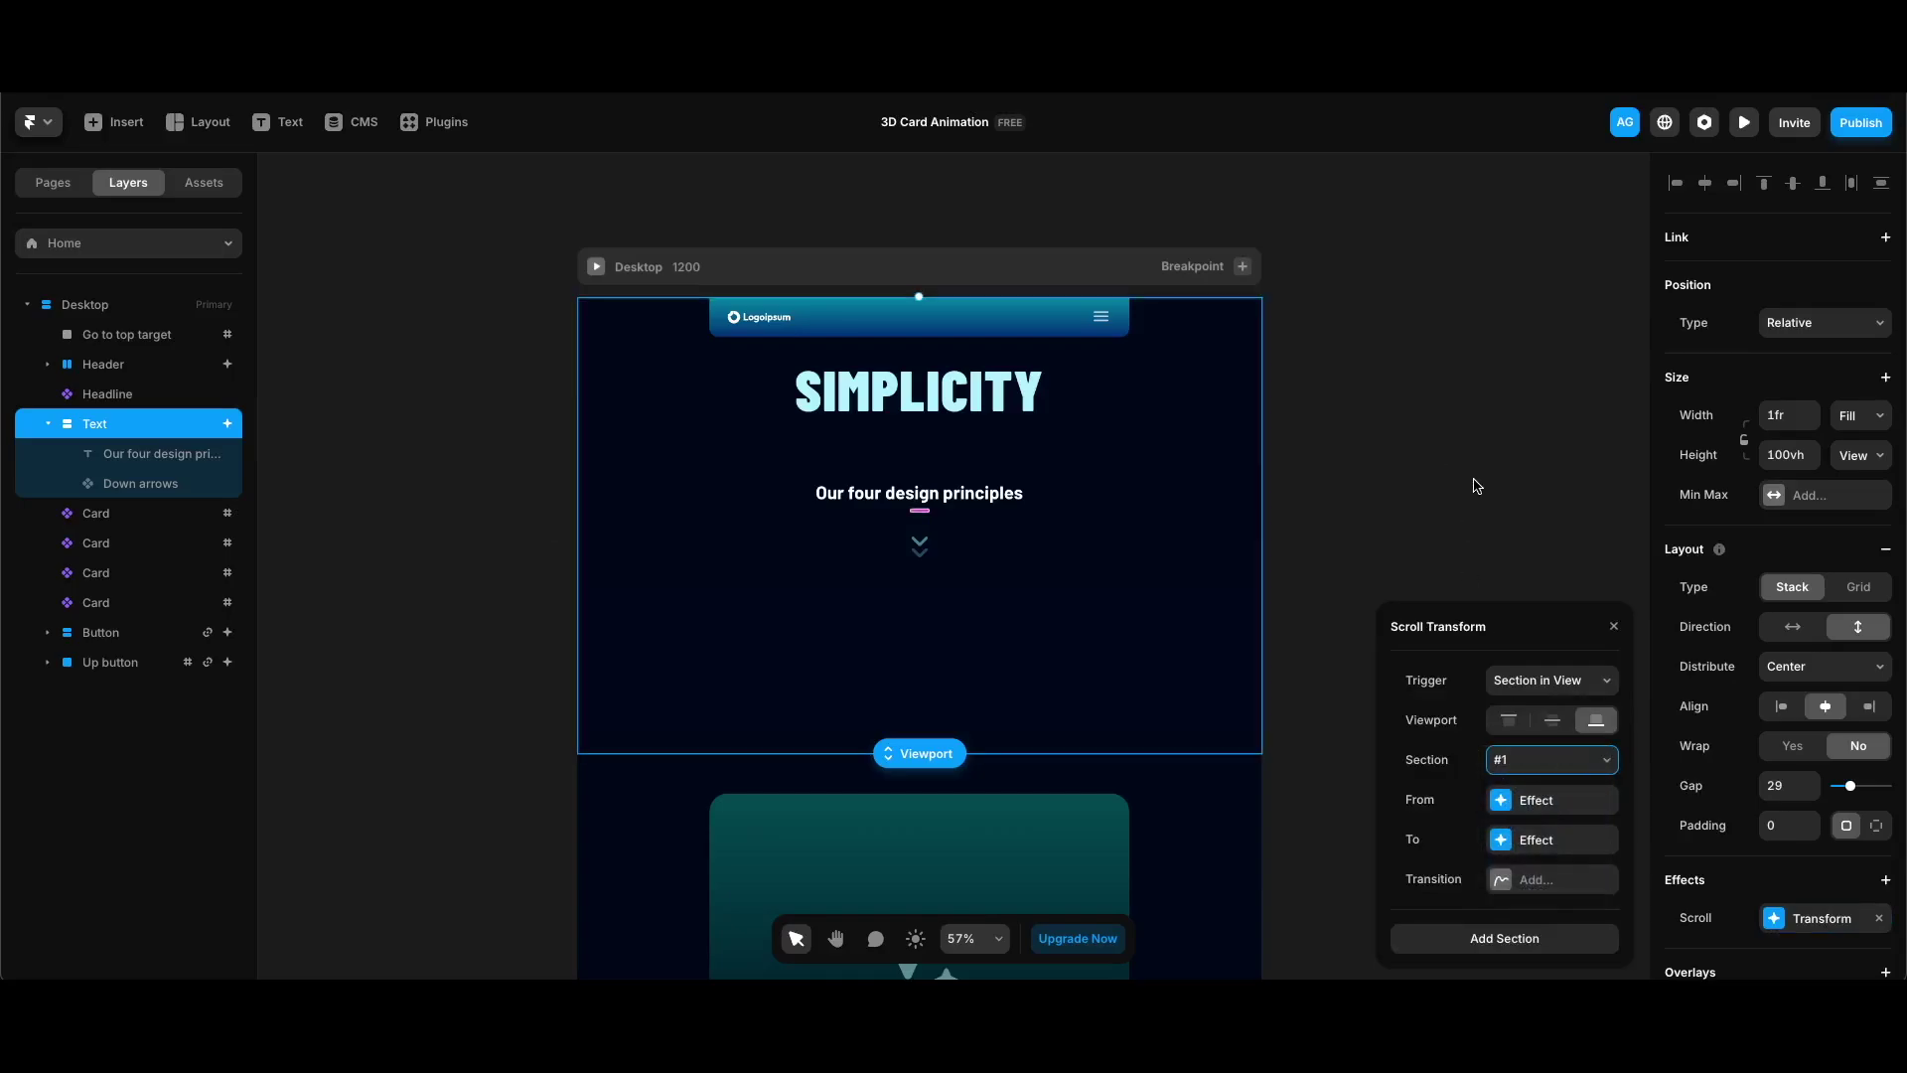
click(1494, 539)
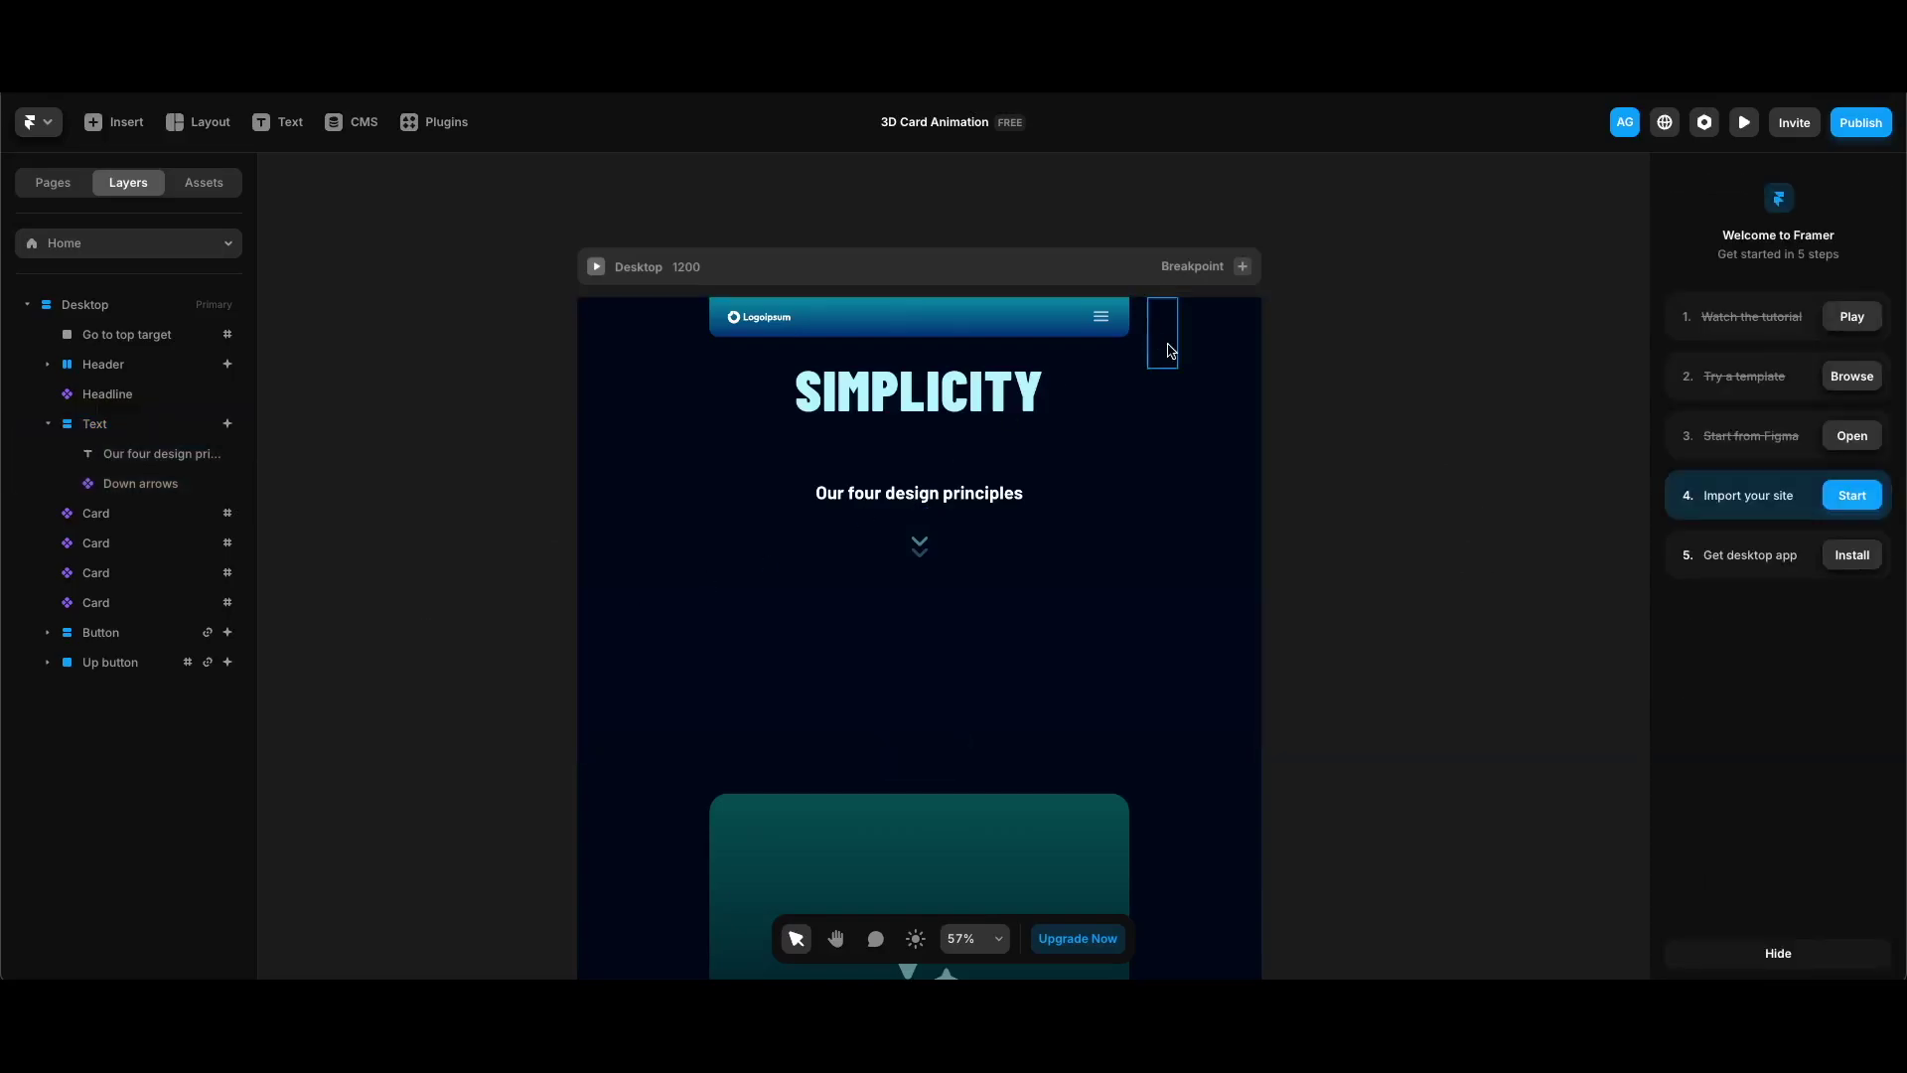
scroll(1187, 665, down, 15)
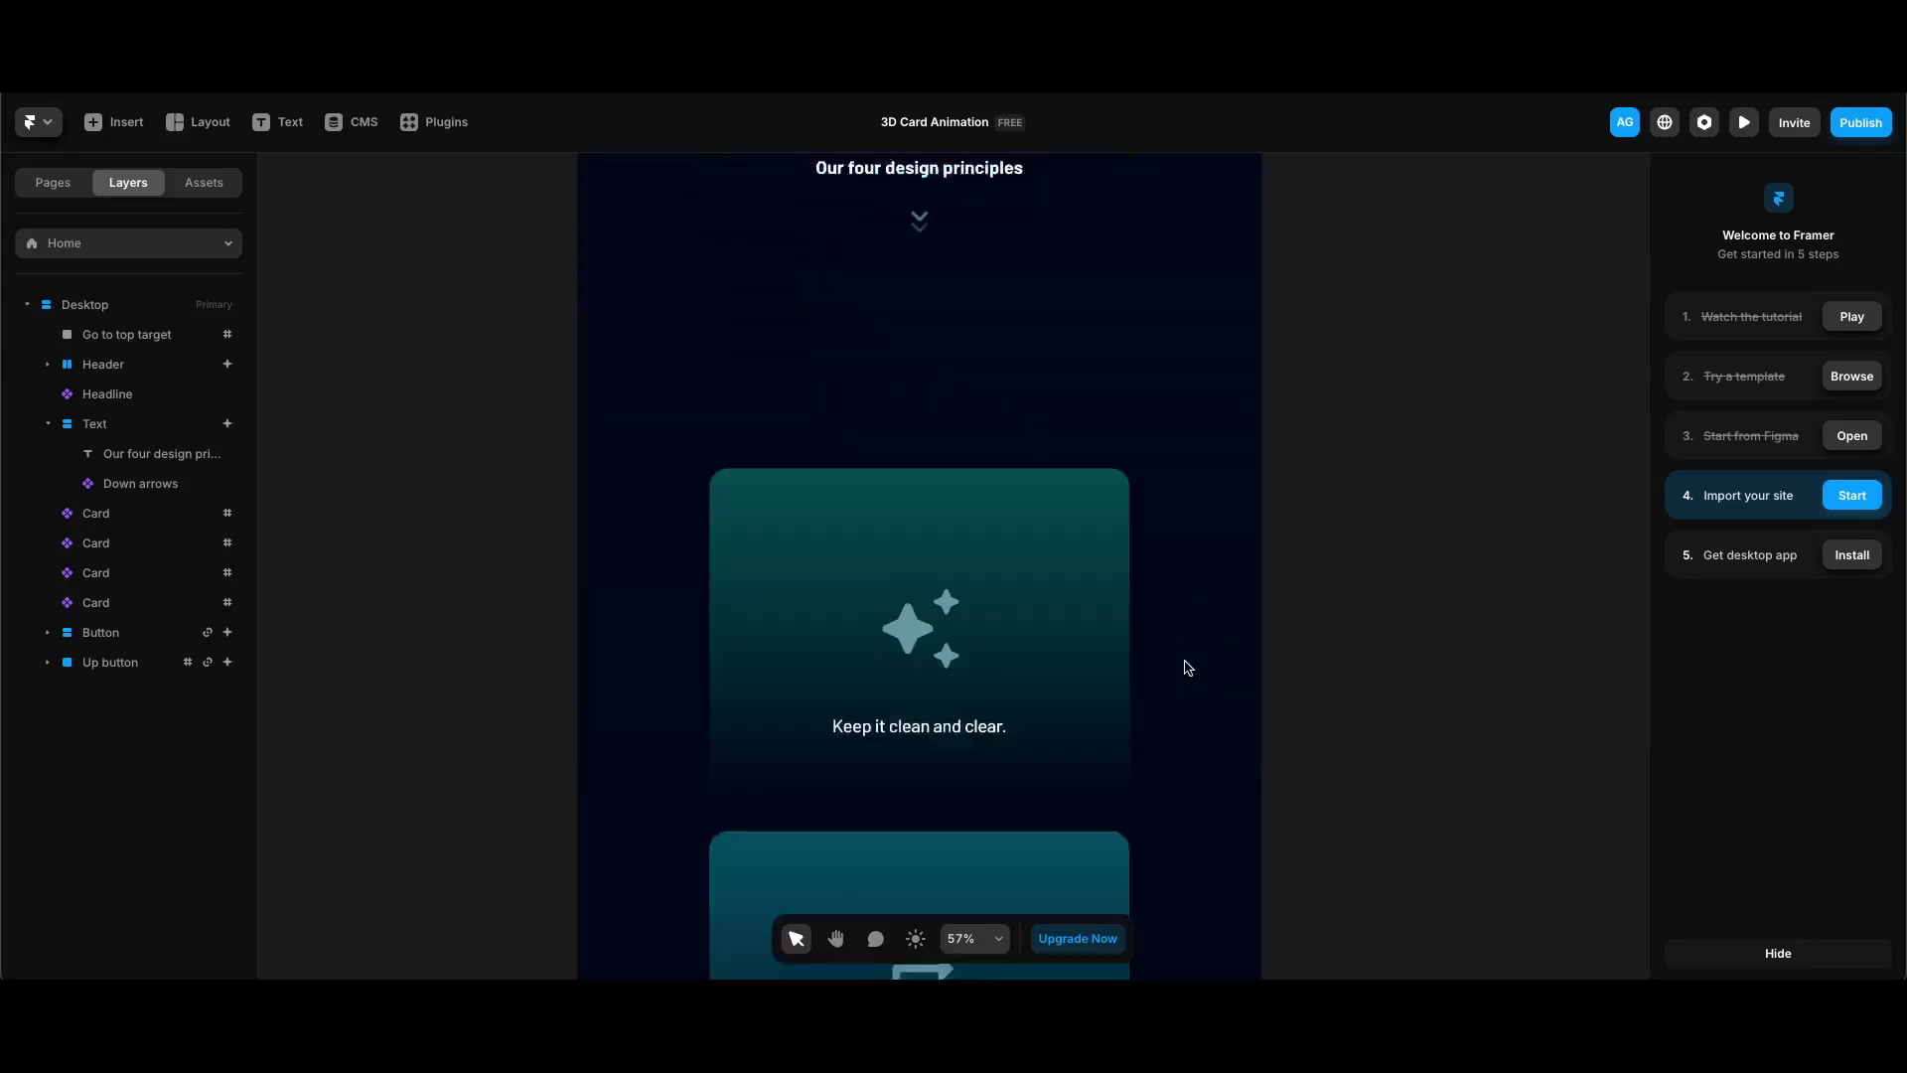
click(941, 579)
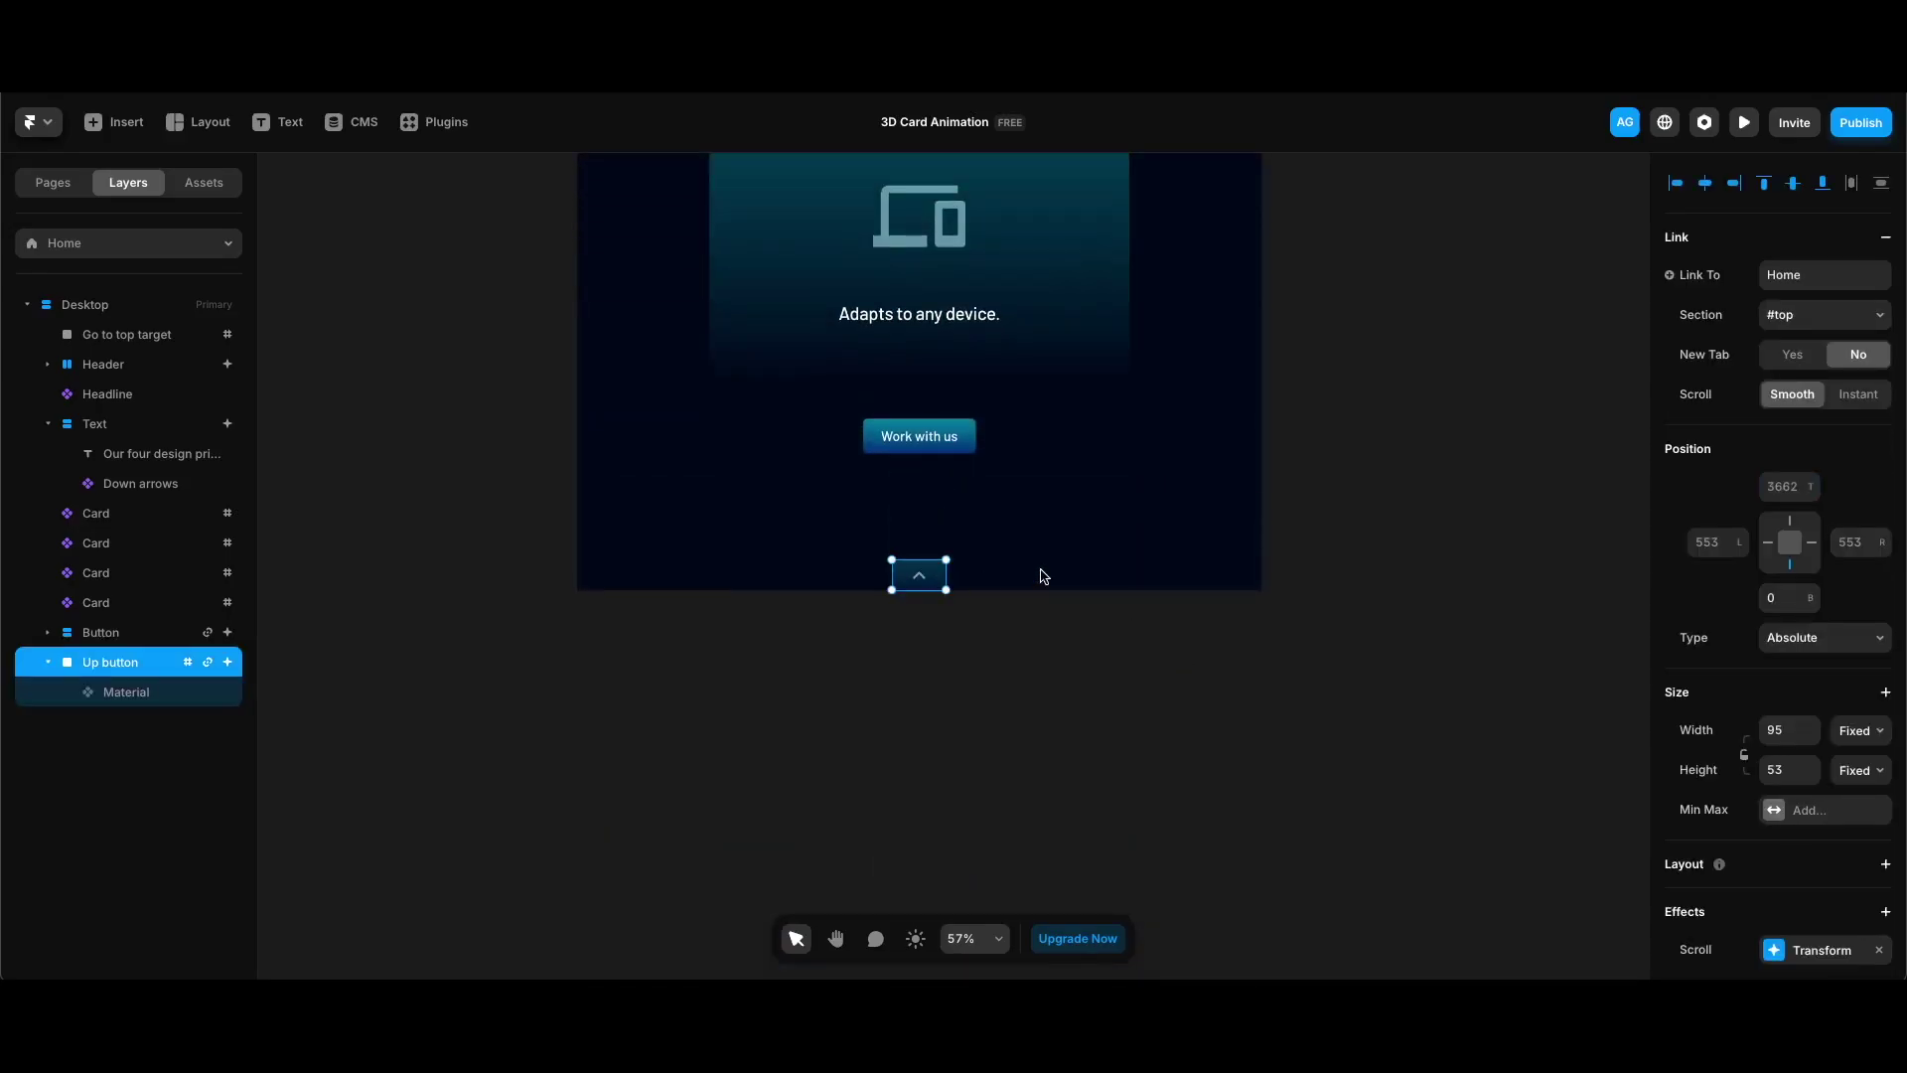
scroll(1041, 571, up, 10)
scroll(1043, 576, up, 8)
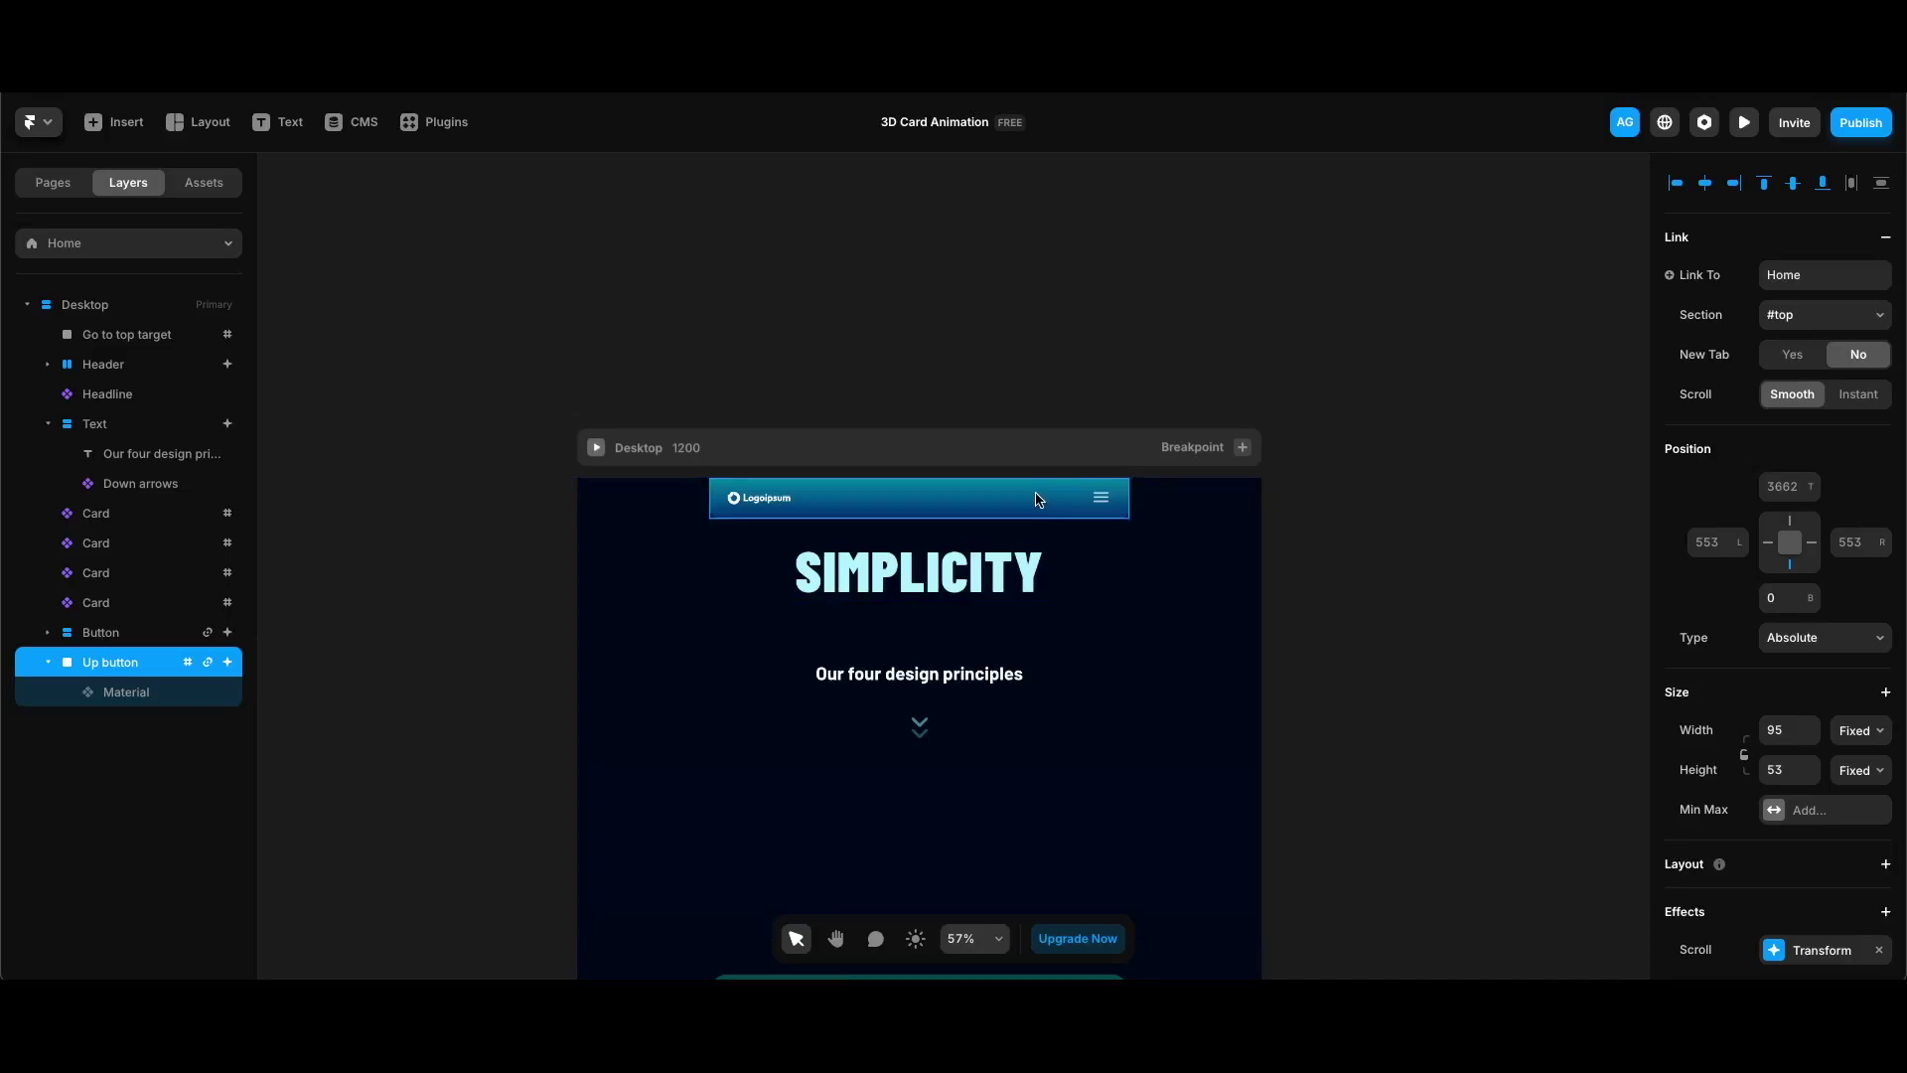
key(super+p)
scroll(1540, 660, down, 5)
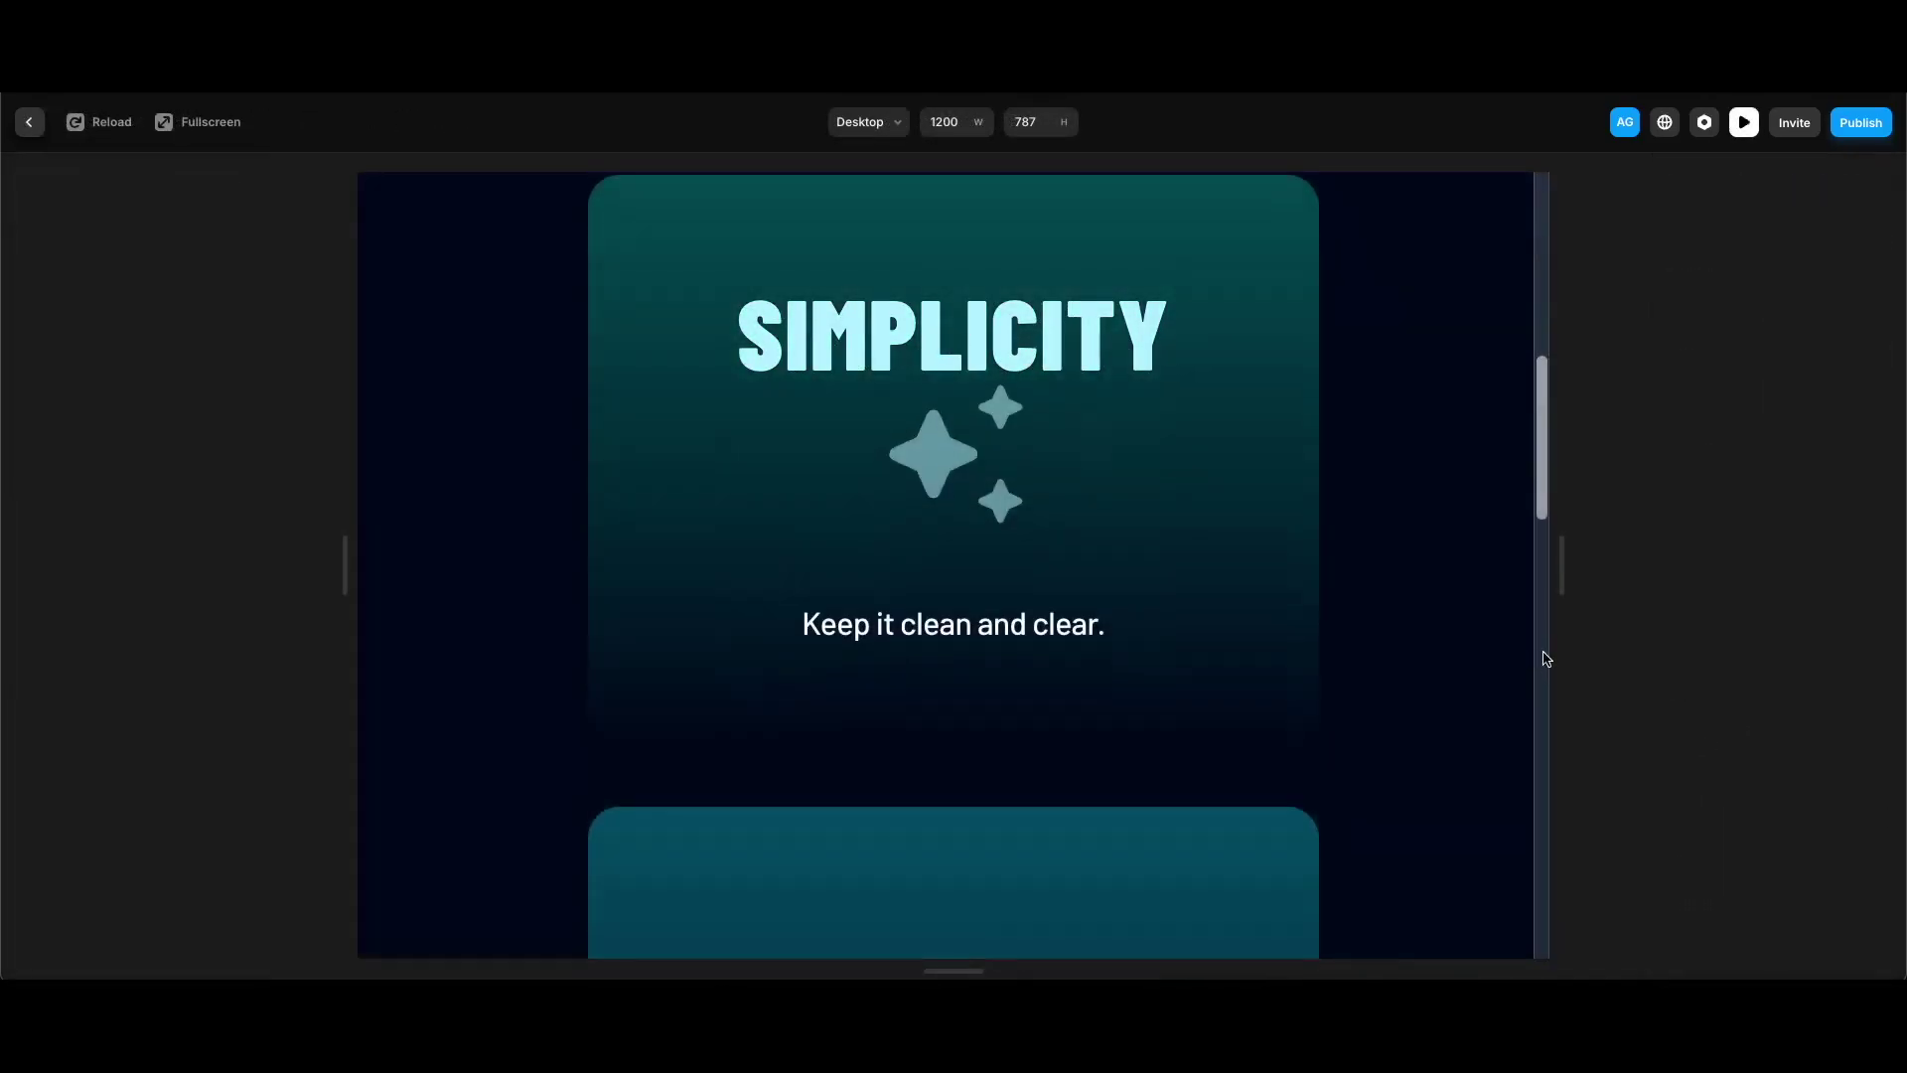
scroll(1546, 658, up, 5)
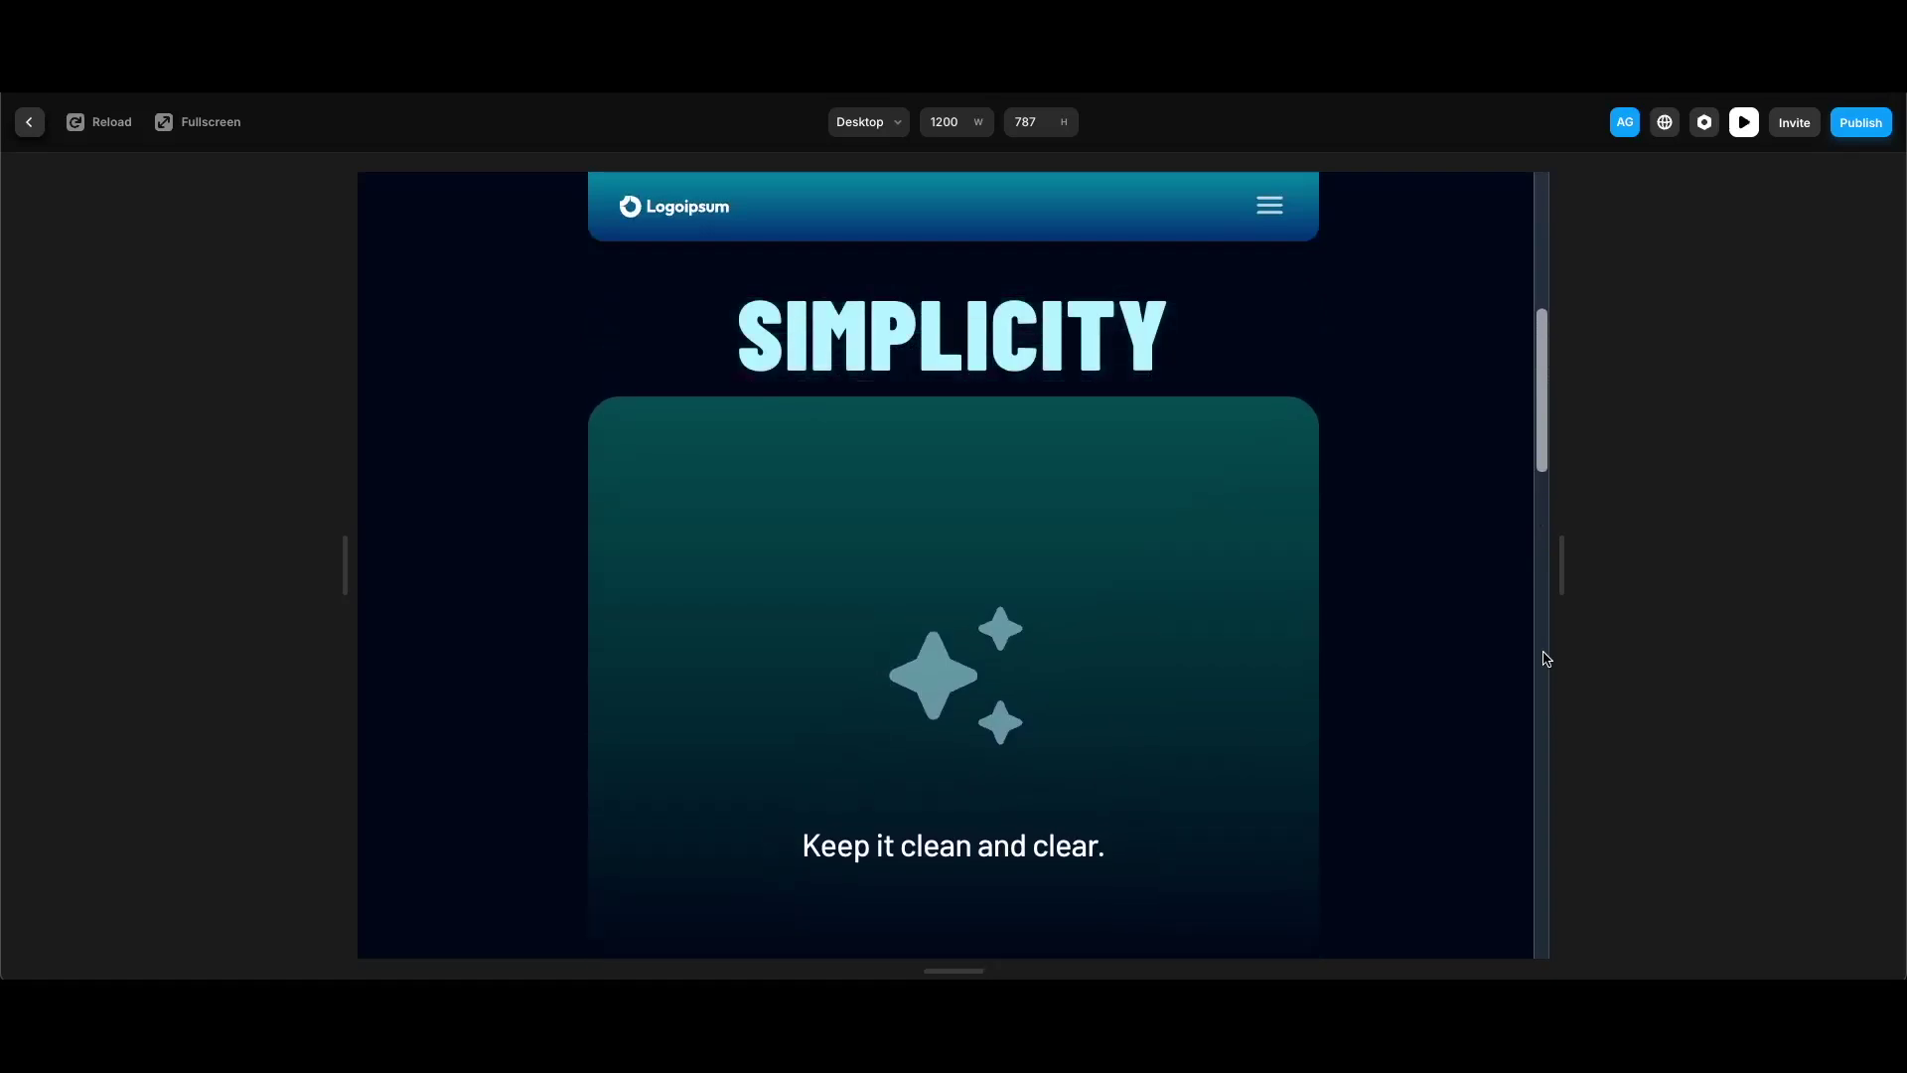
scroll(1547, 658, up, 5)
key(Escape)
scroll(1221, 715, down, 5)
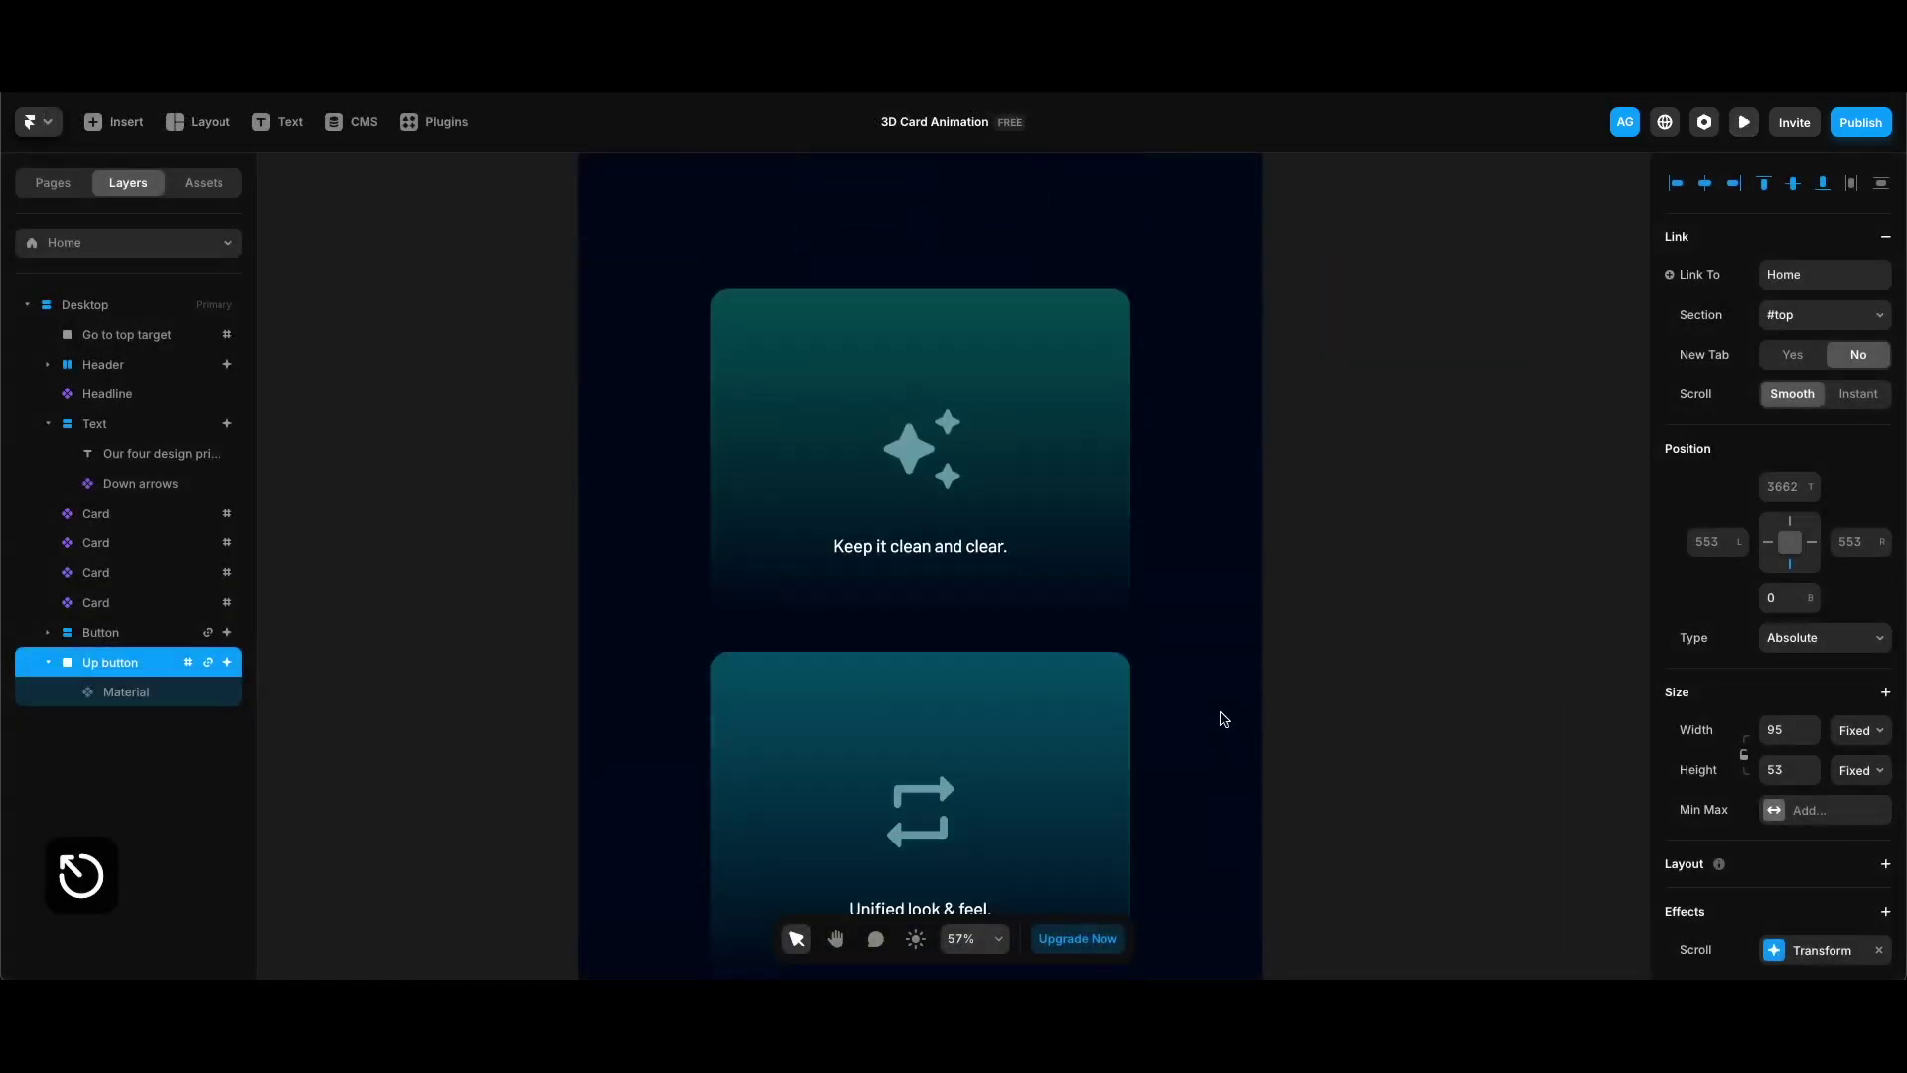
scroll(1222, 715, up, 5)
click(1165, 539)
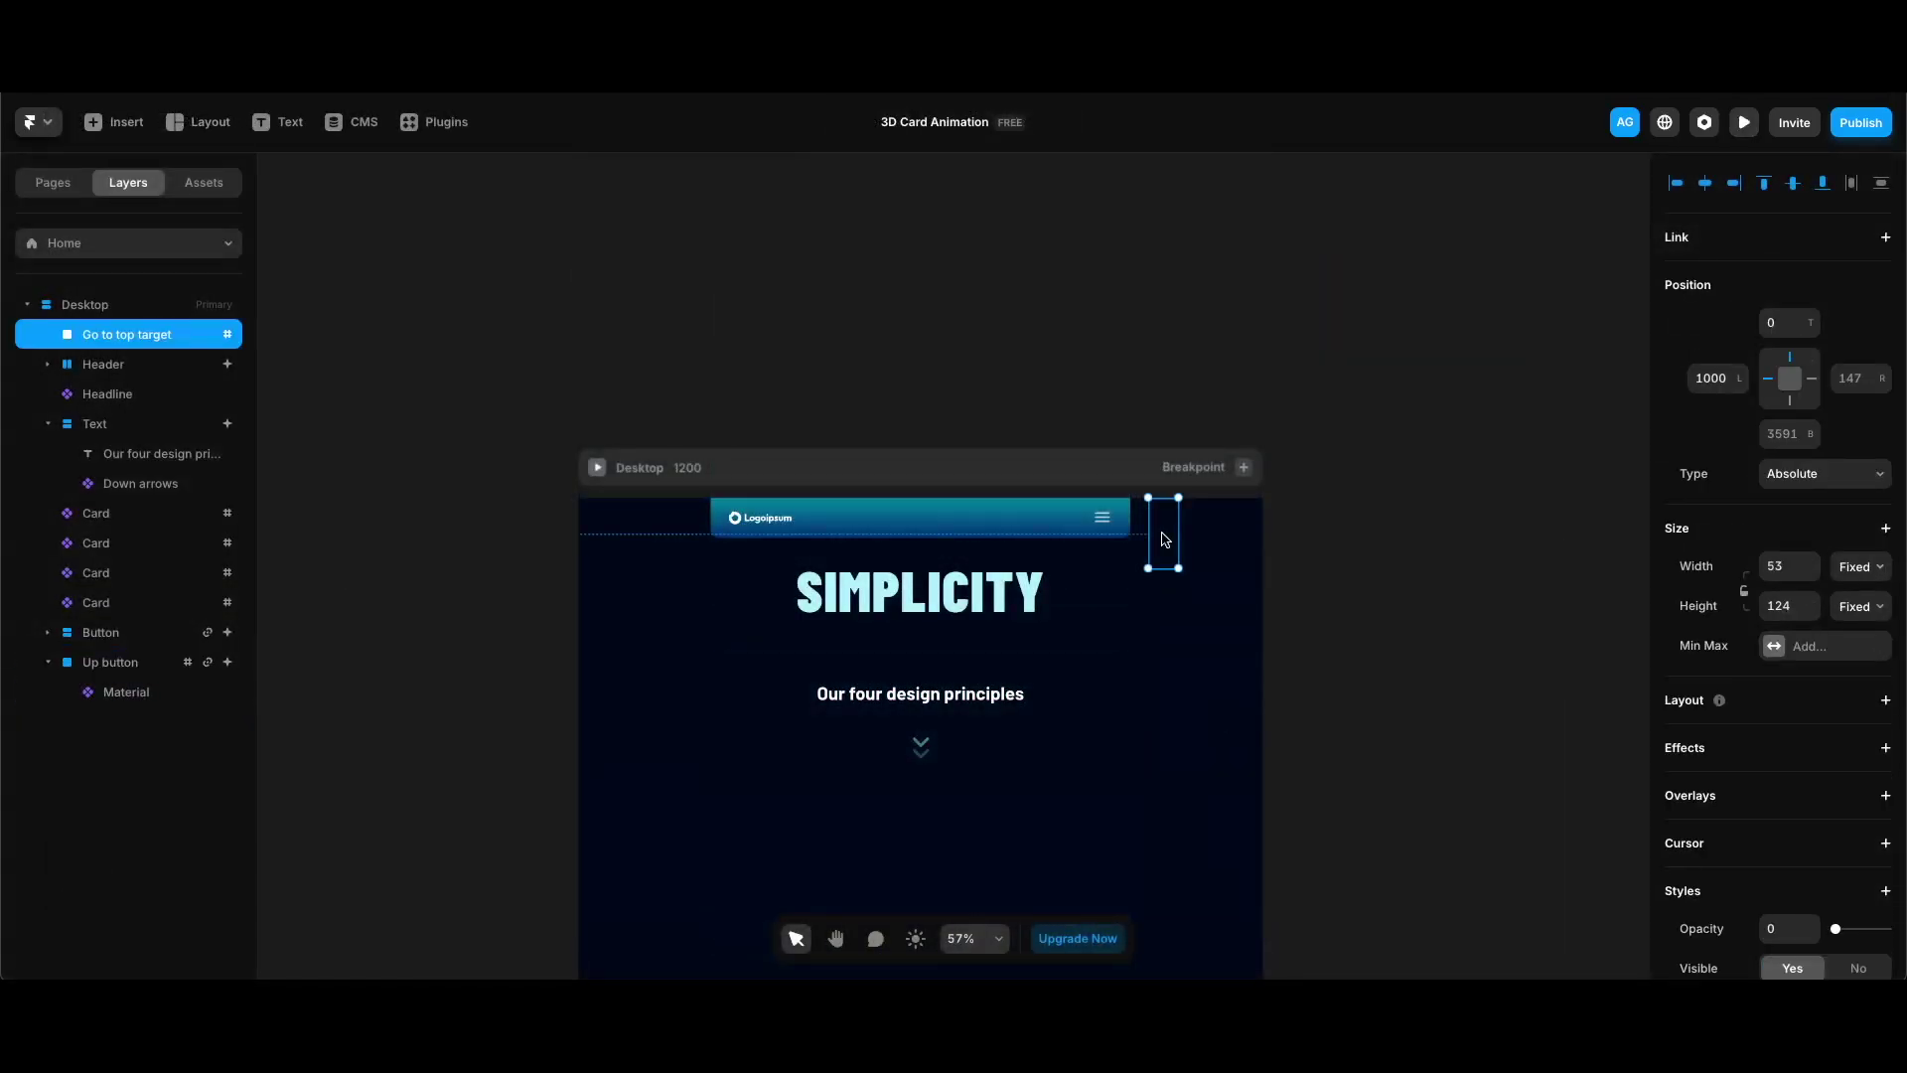
scroll(1803, 884, down, 5)
scroll(1179, 767, down, 5)
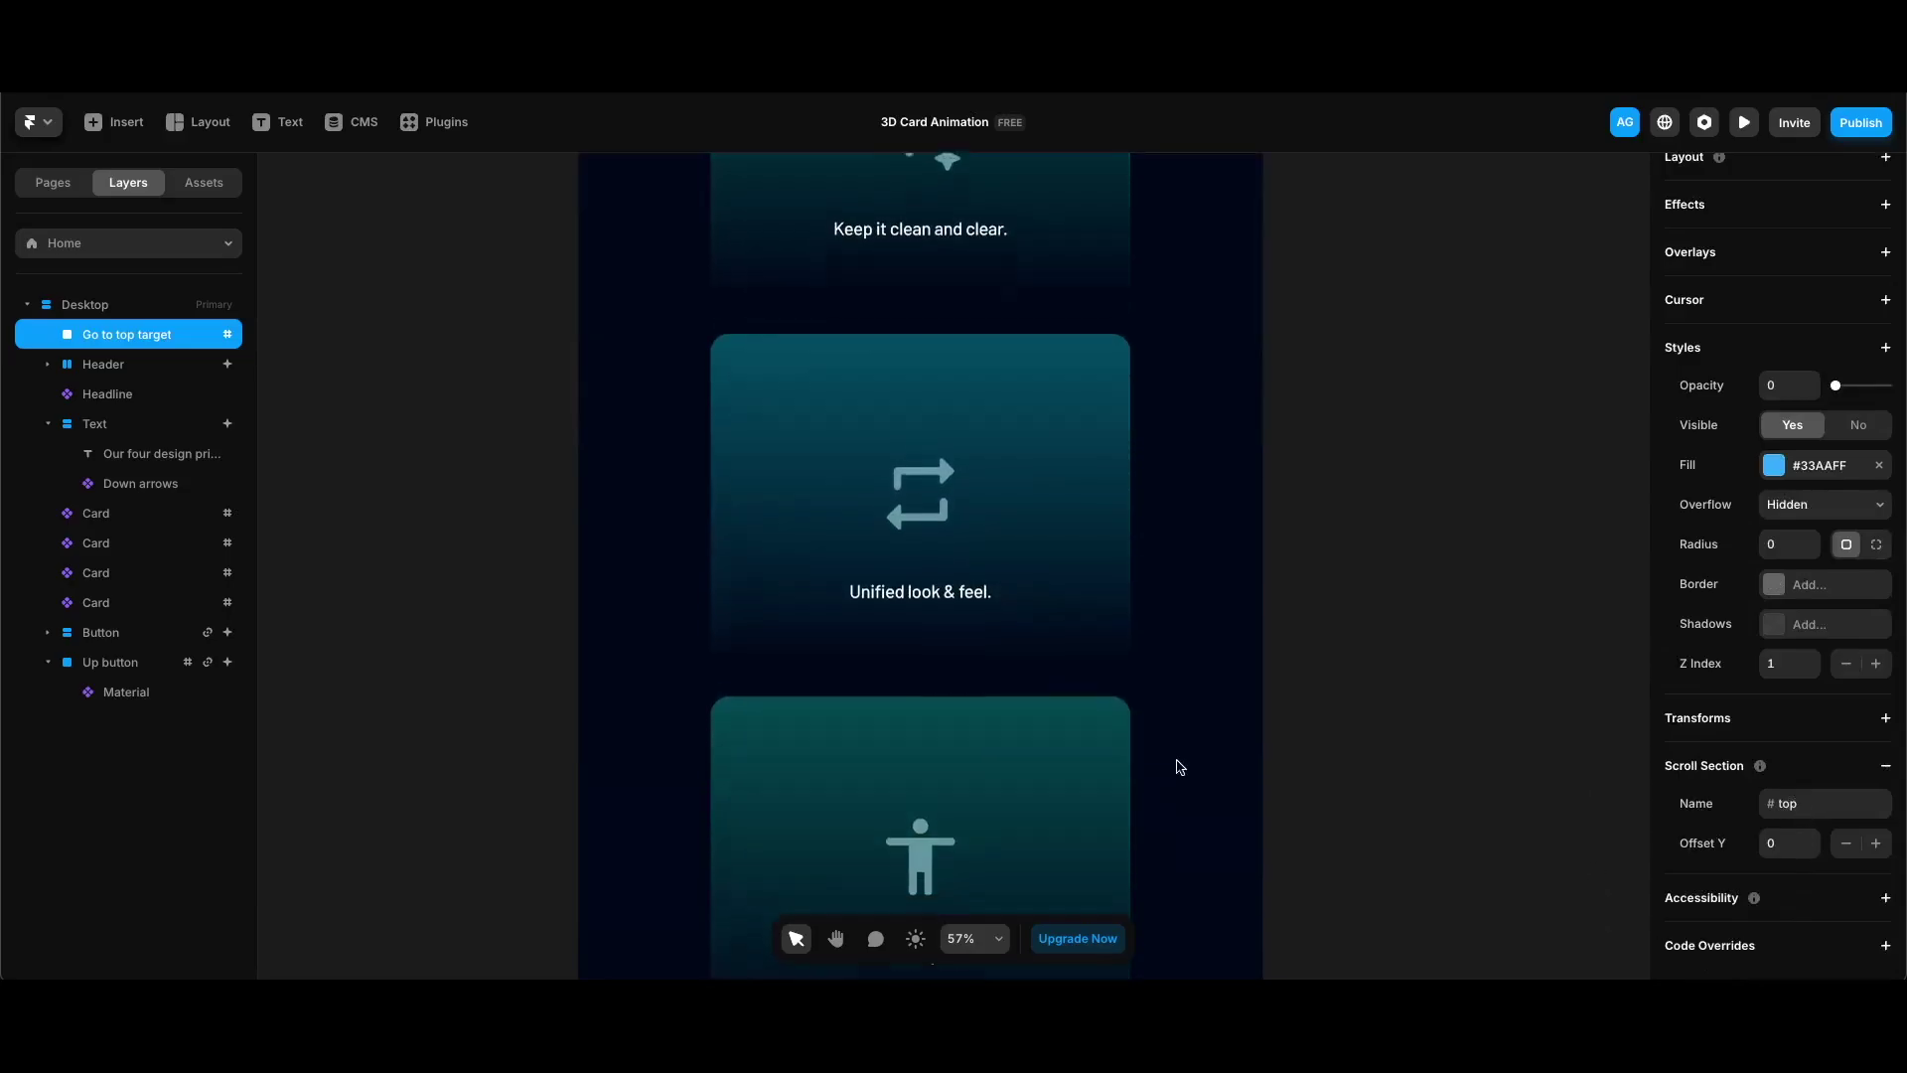
scroll(1180, 766, down, 5)
click(991, 735)
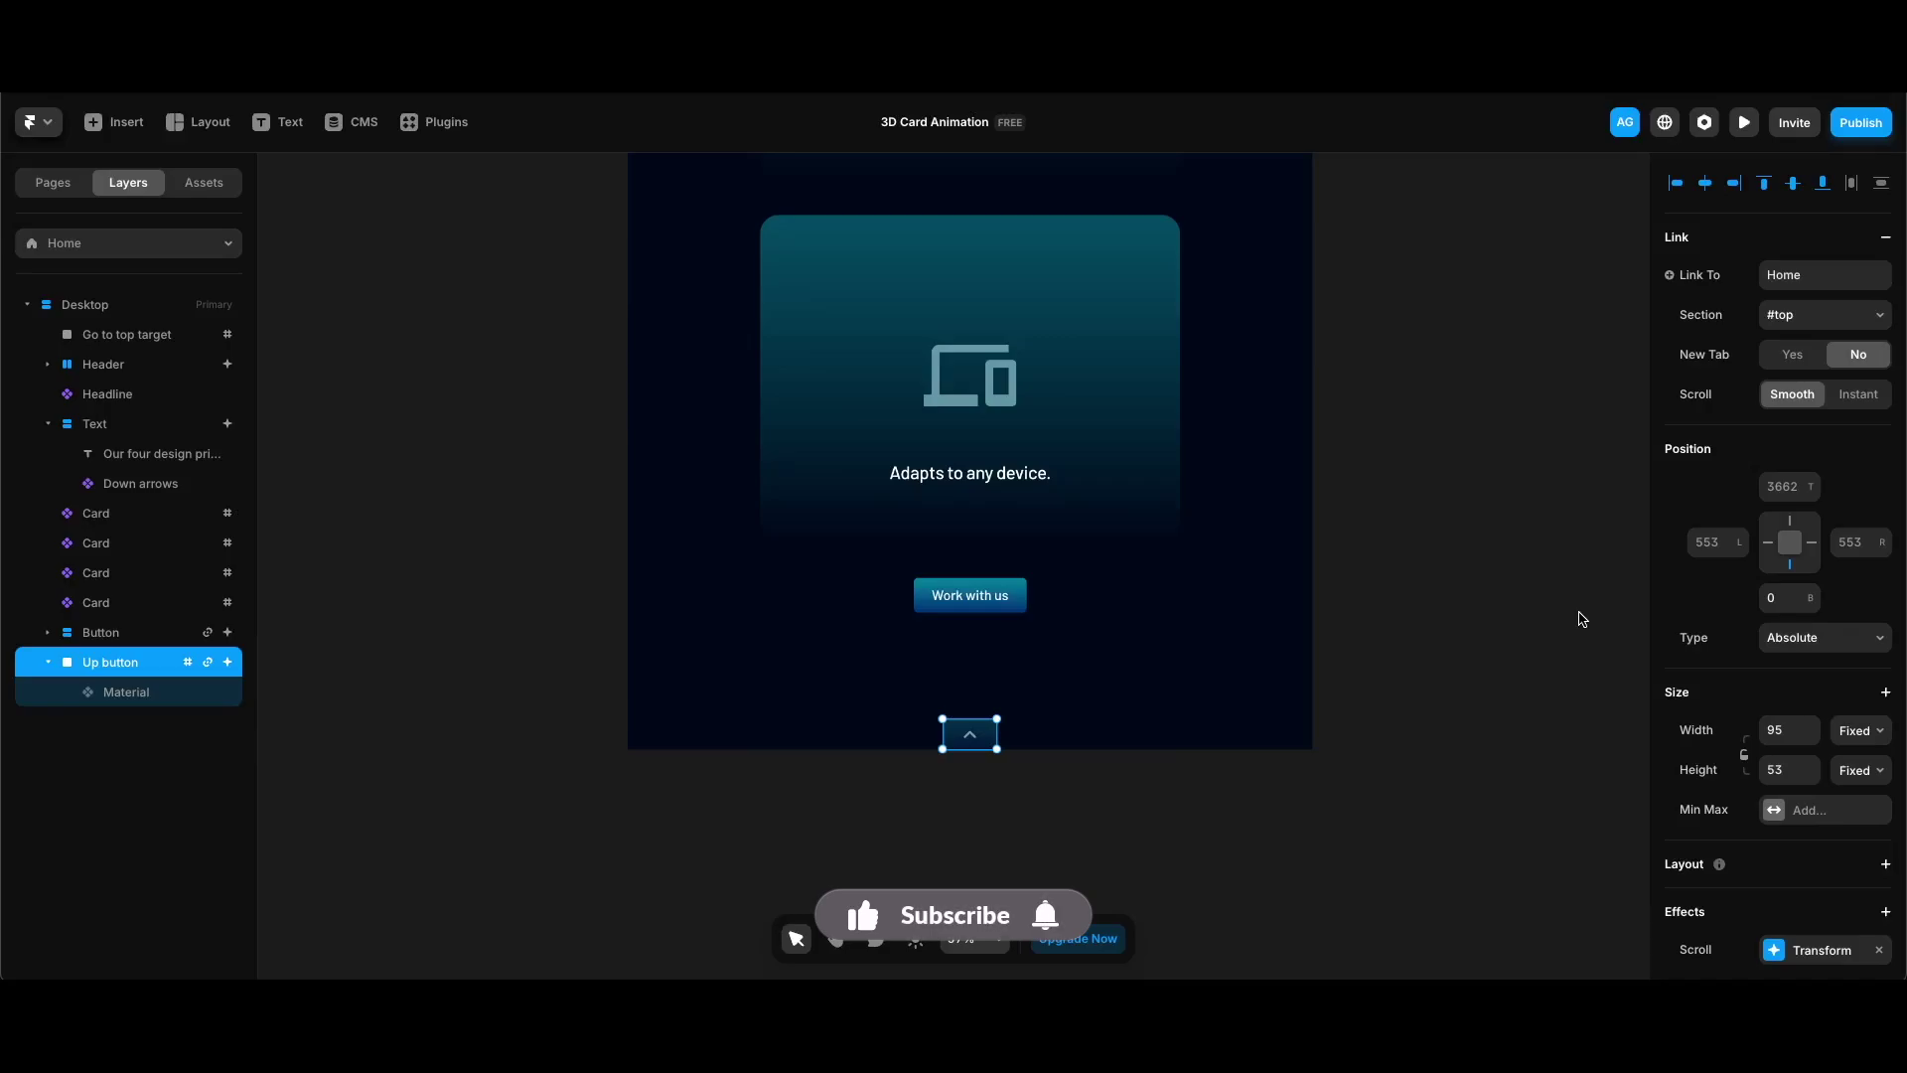
scroll(1248, 553, up, 15)
click(1213, 539)
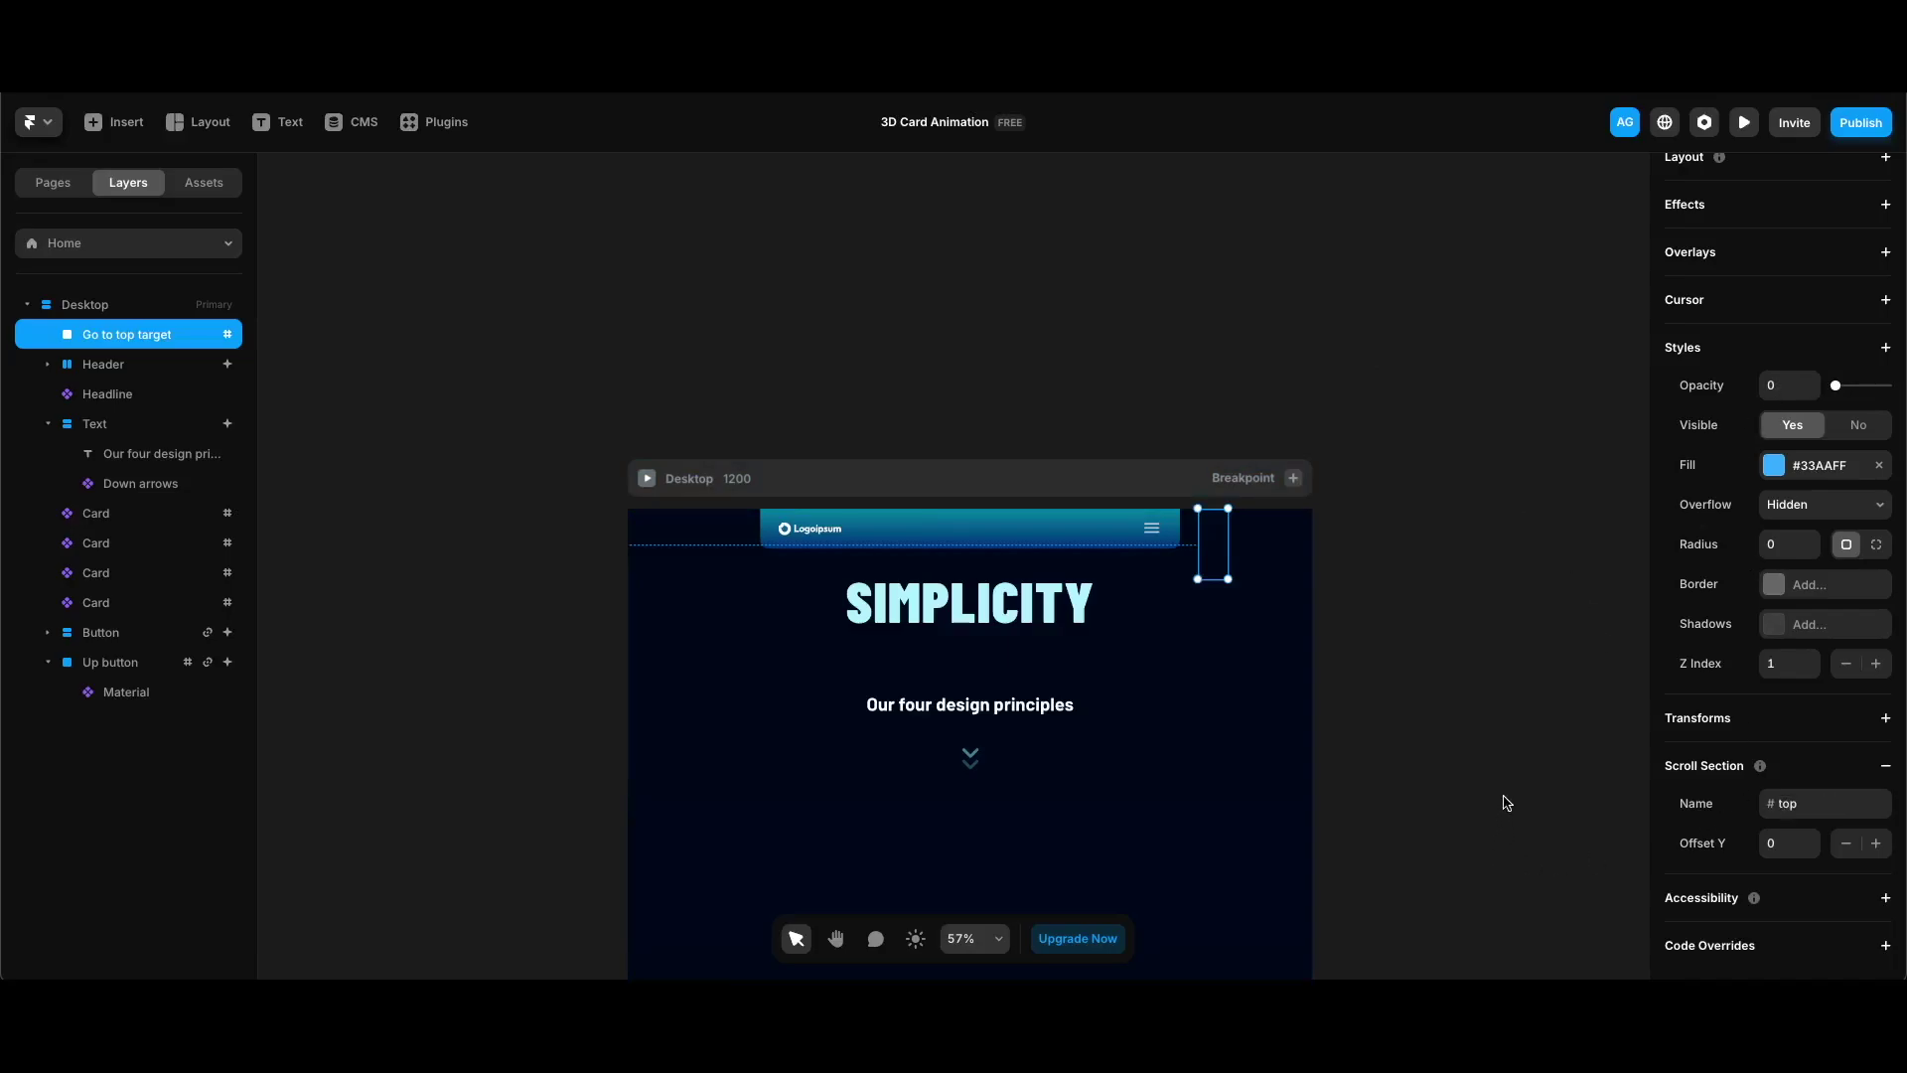
click(1335, 437)
scroll(1340, 663, down, 3)
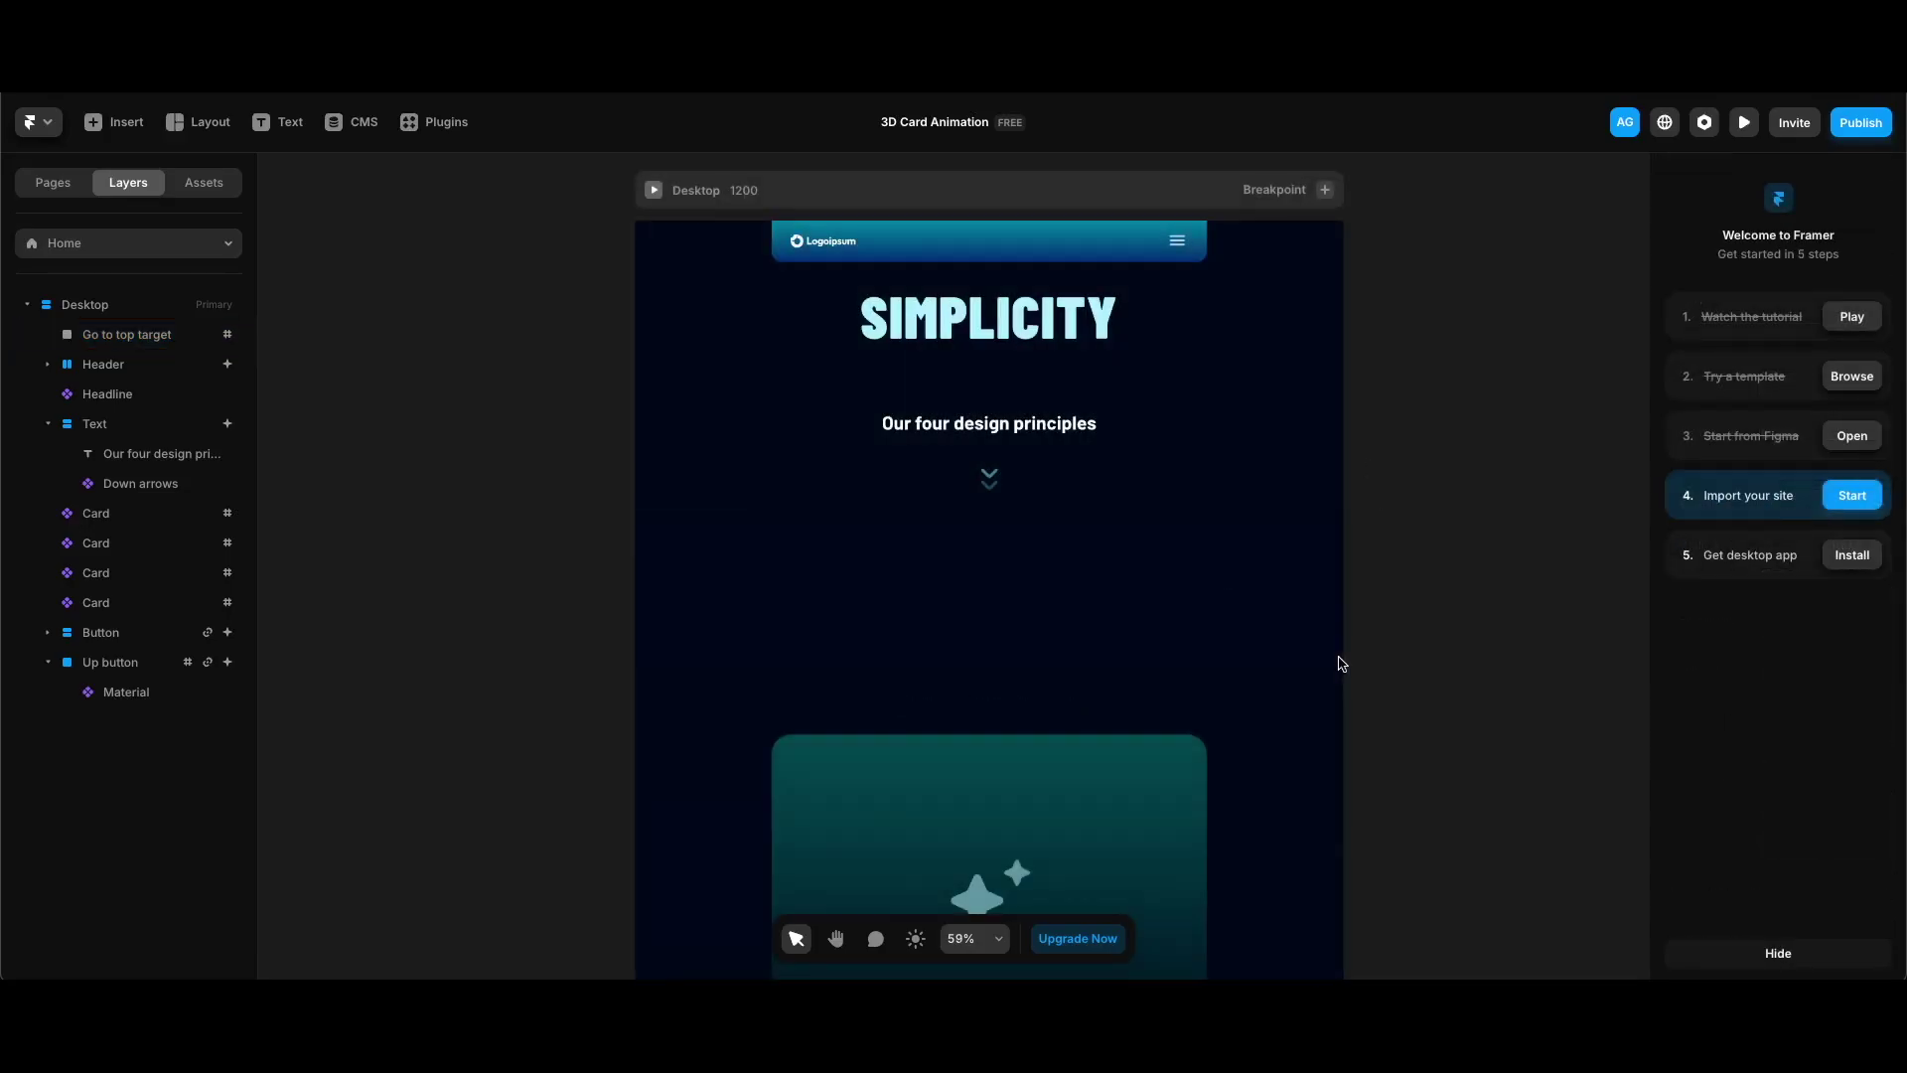
click(1011, 315)
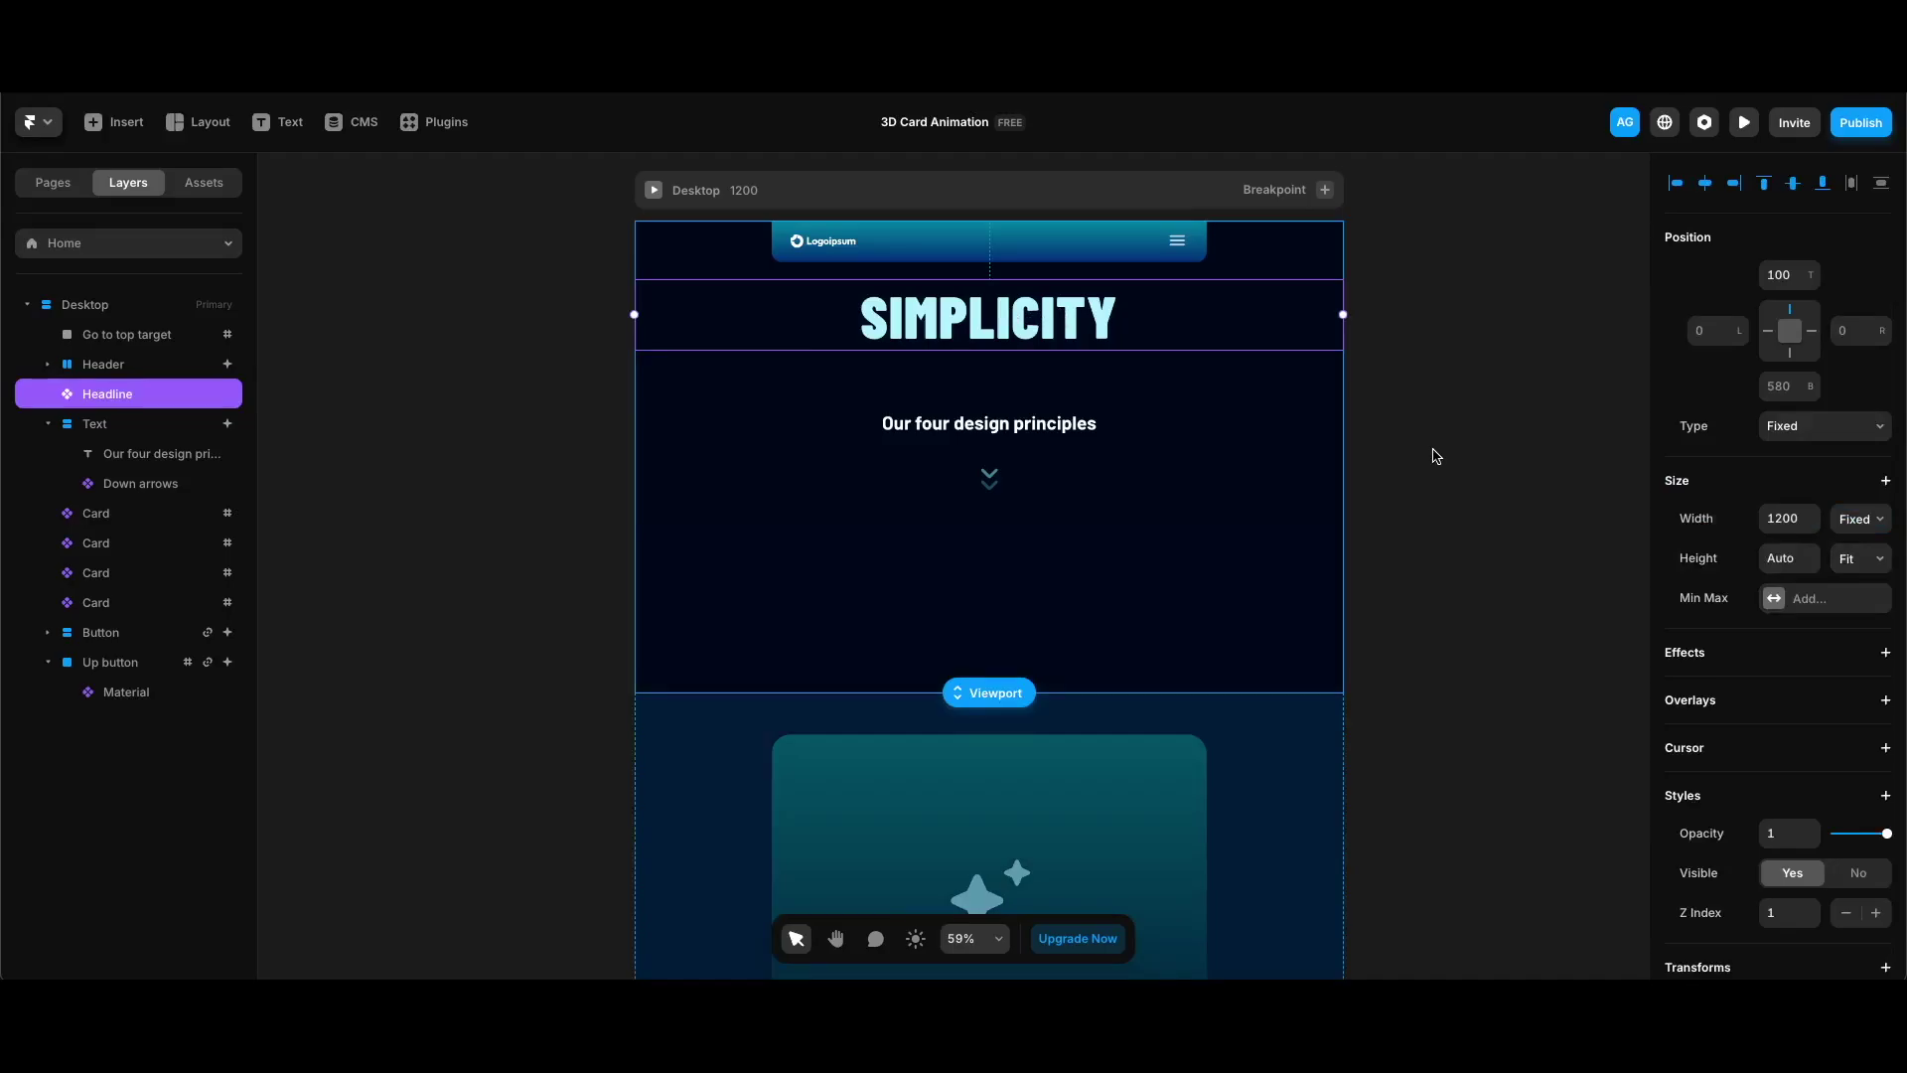
Add a Scroll Transform to the SIMPLICITY headline, triggered by Section in View #1
click(1774, 653)
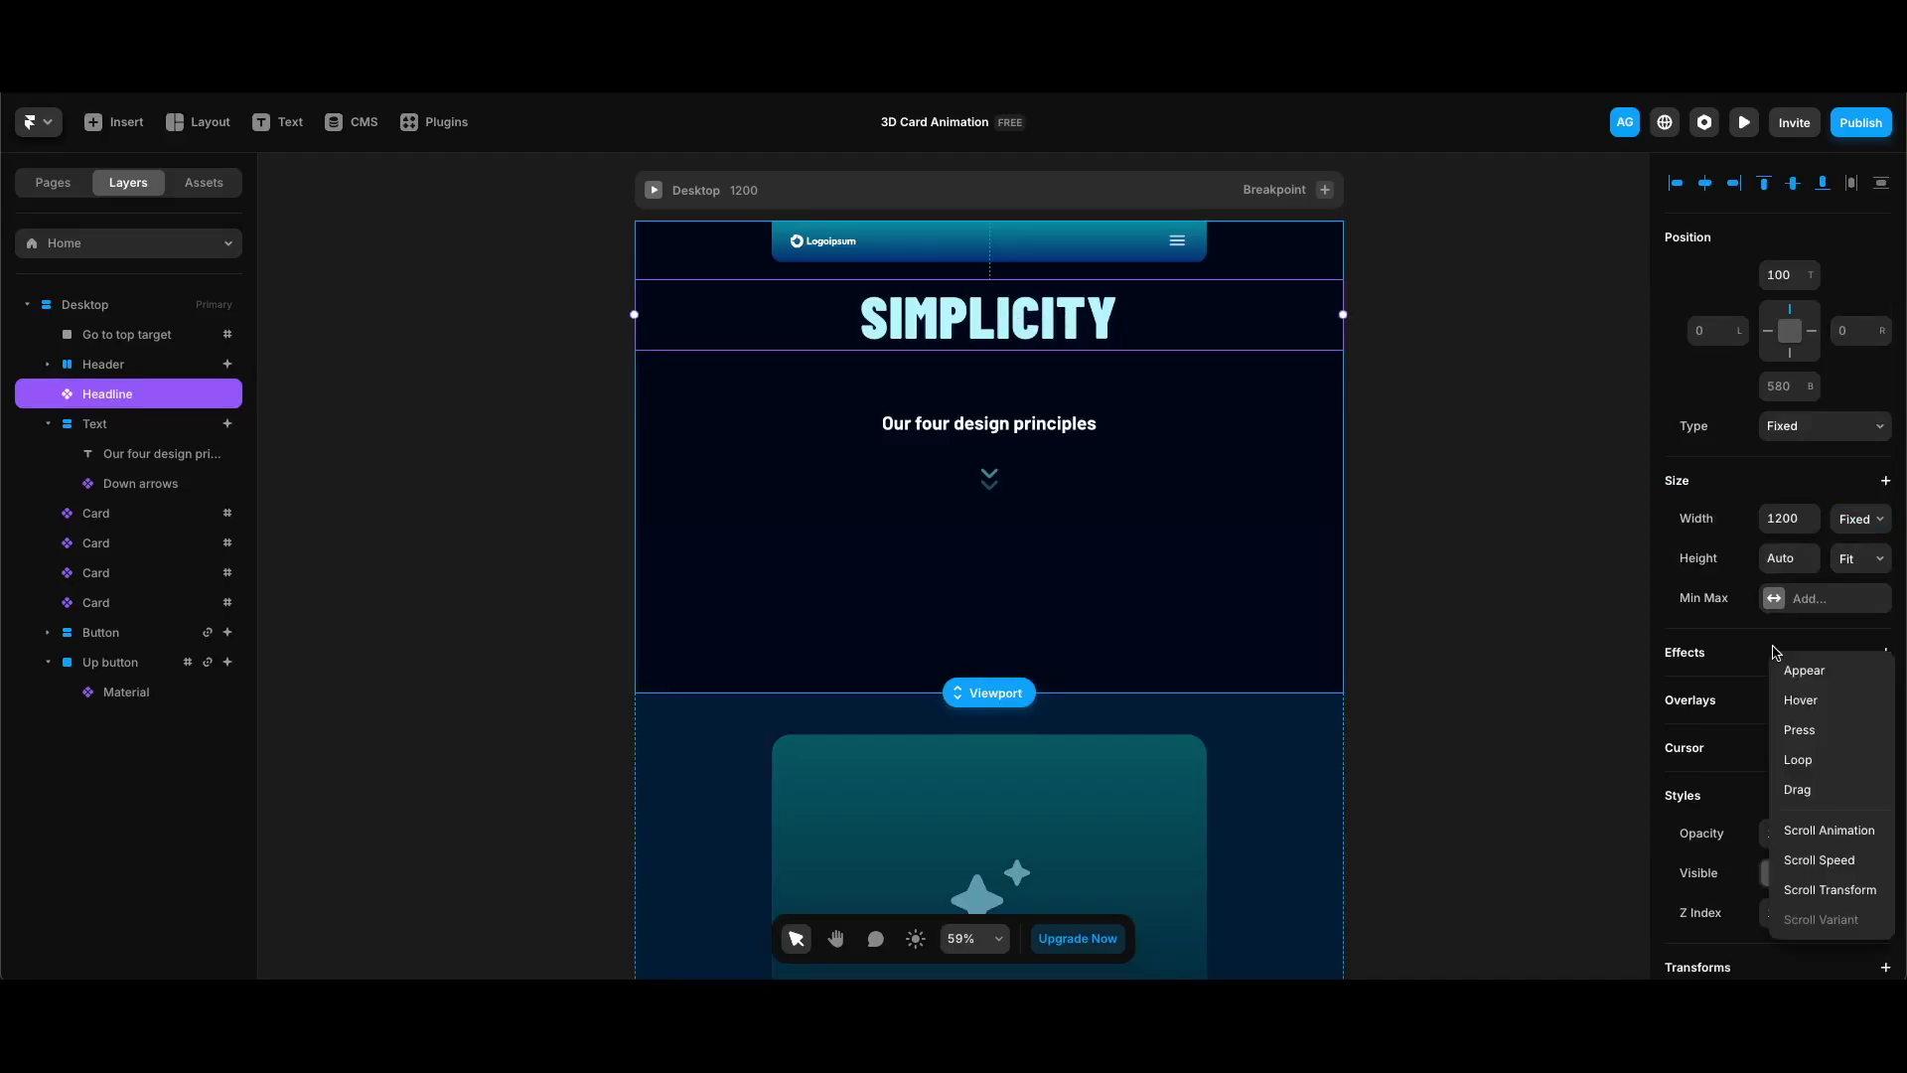
click(1843, 891)
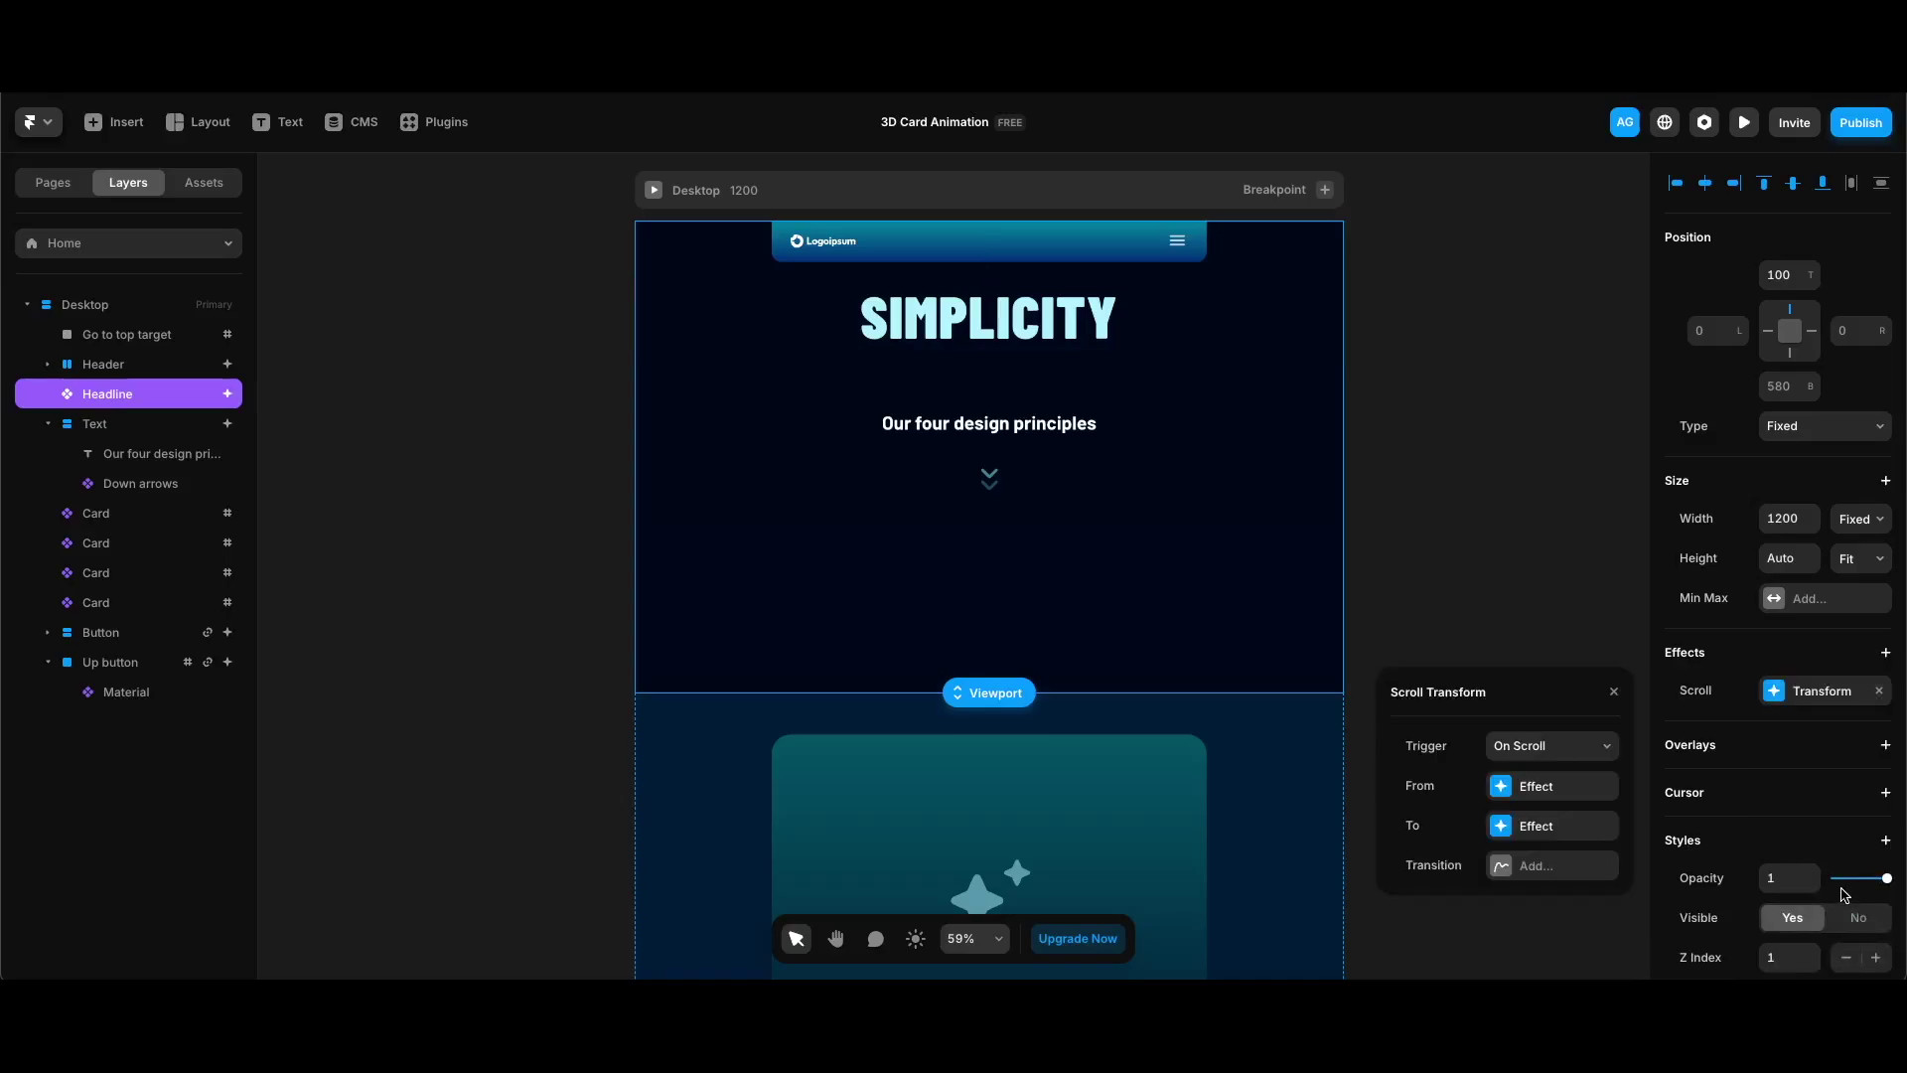
click(1547, 748)
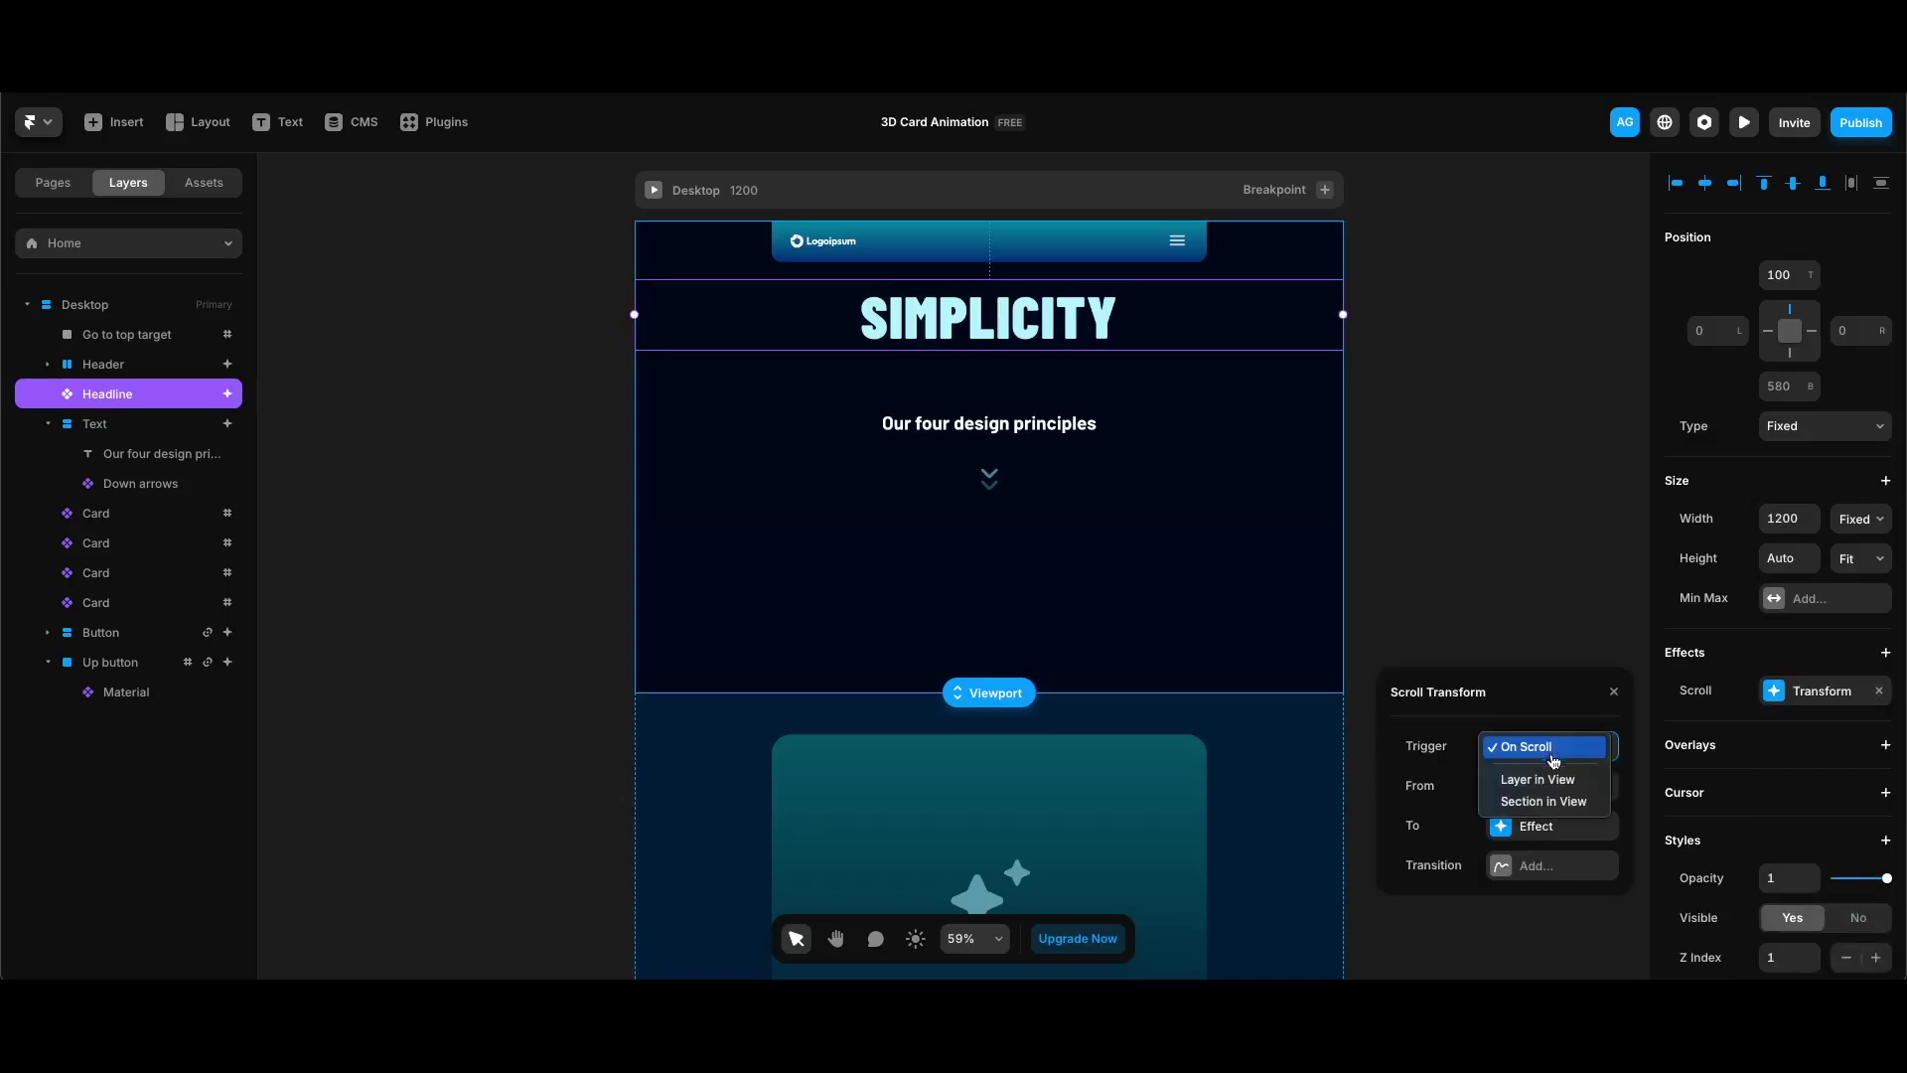
click(1558, 802)
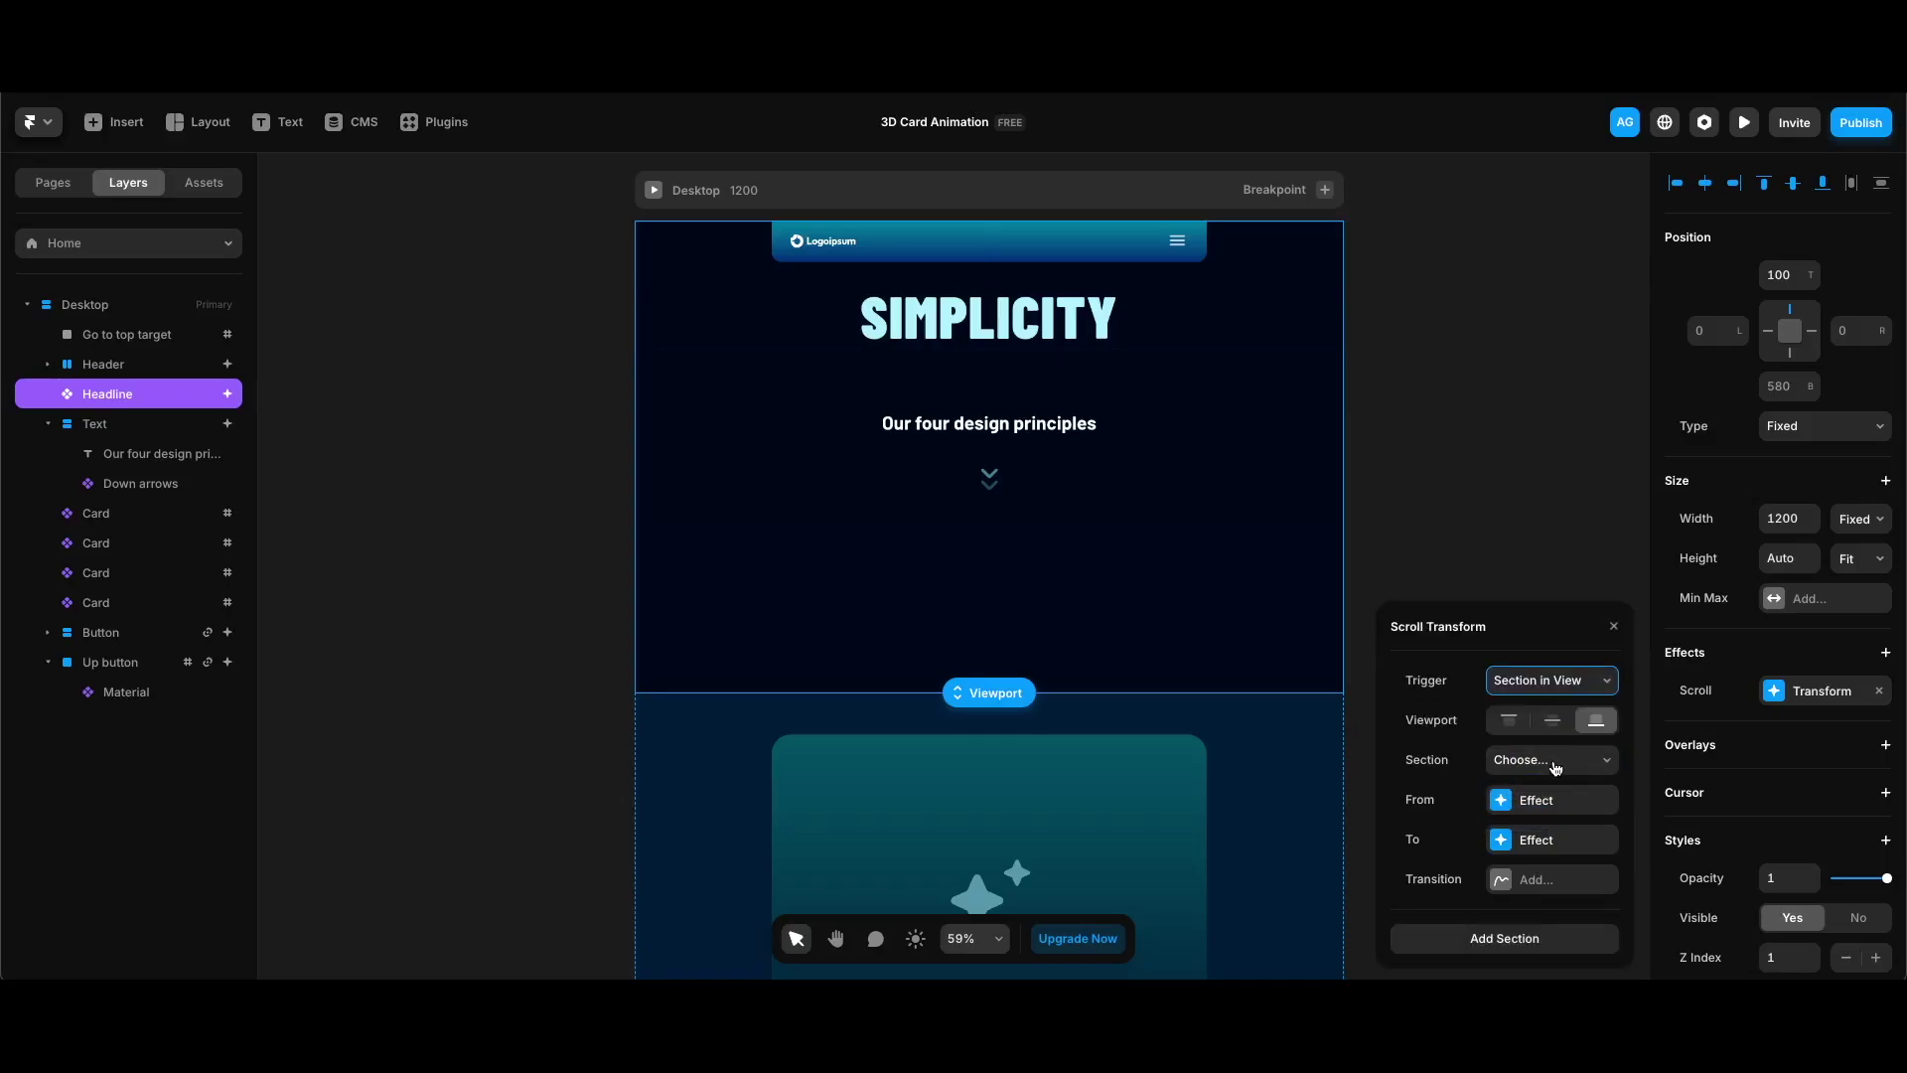
click(1555, 765)
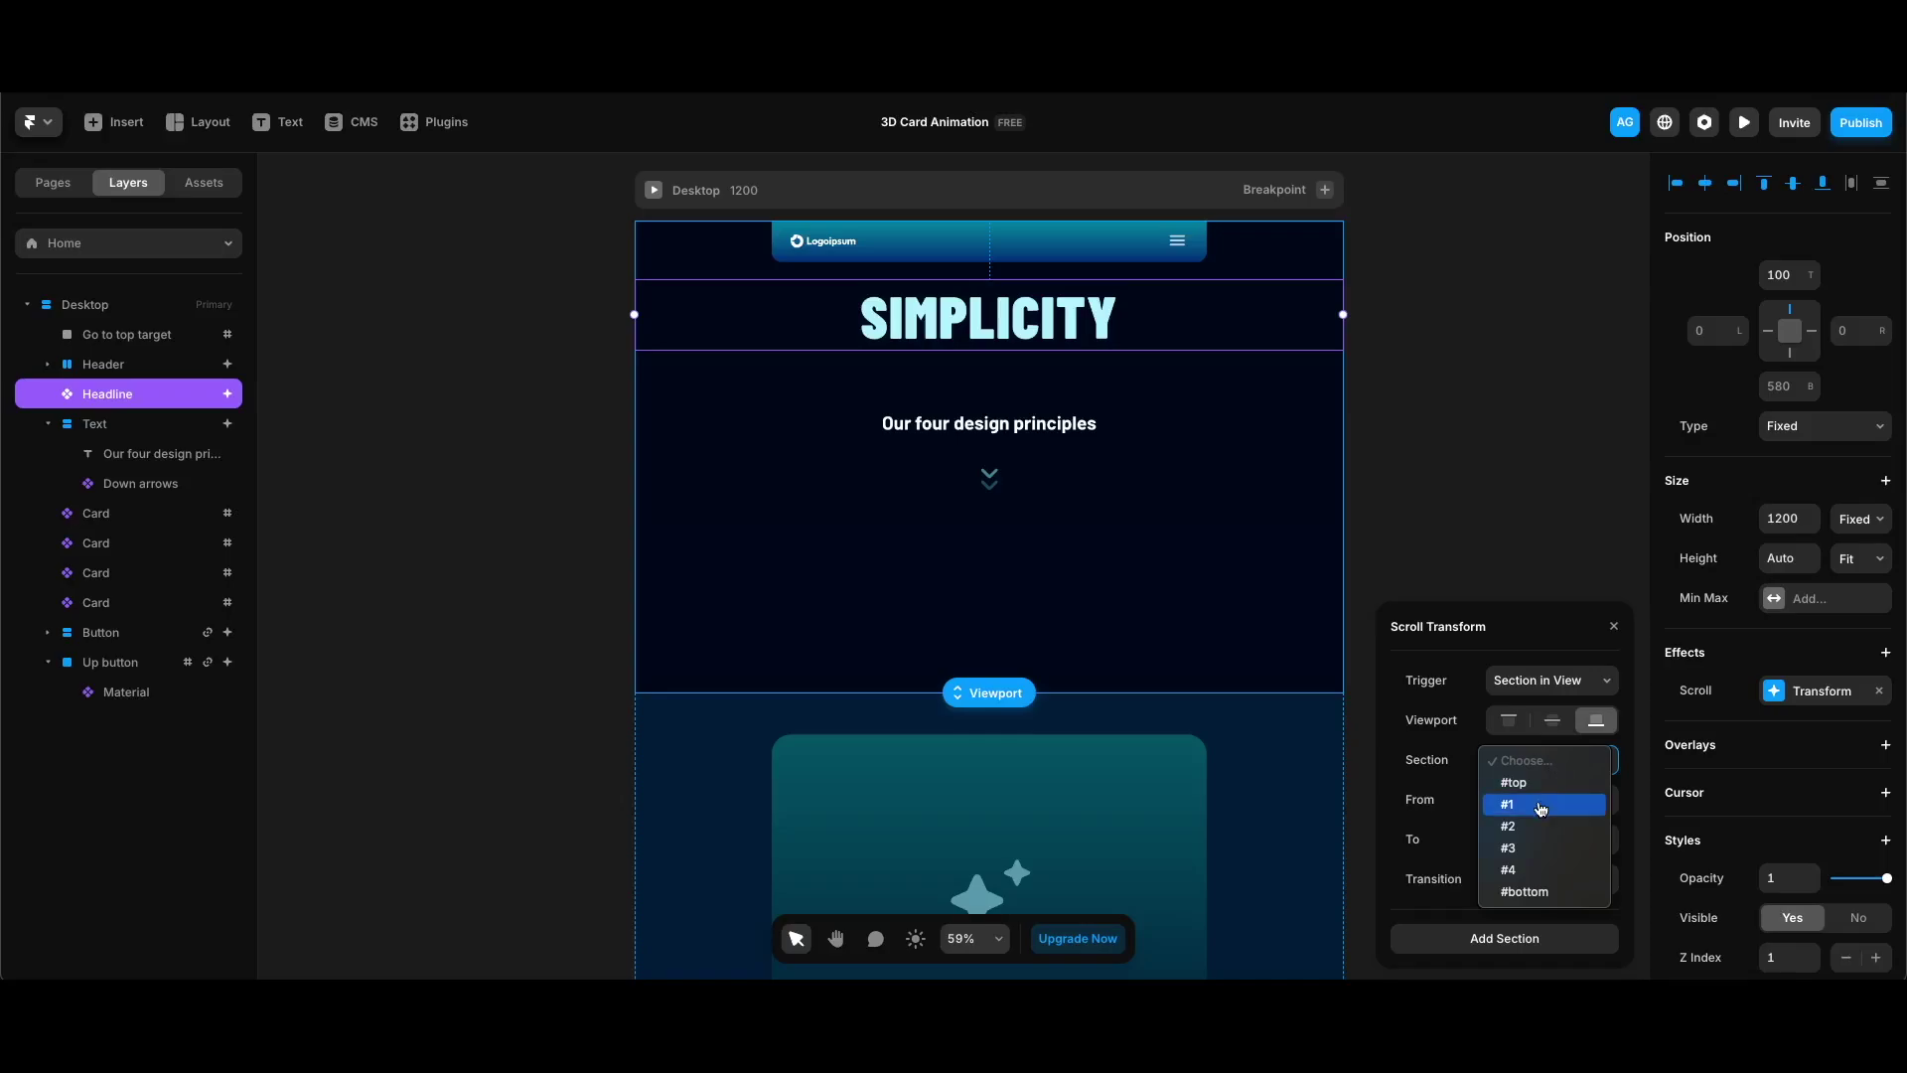
click(1540, 807)
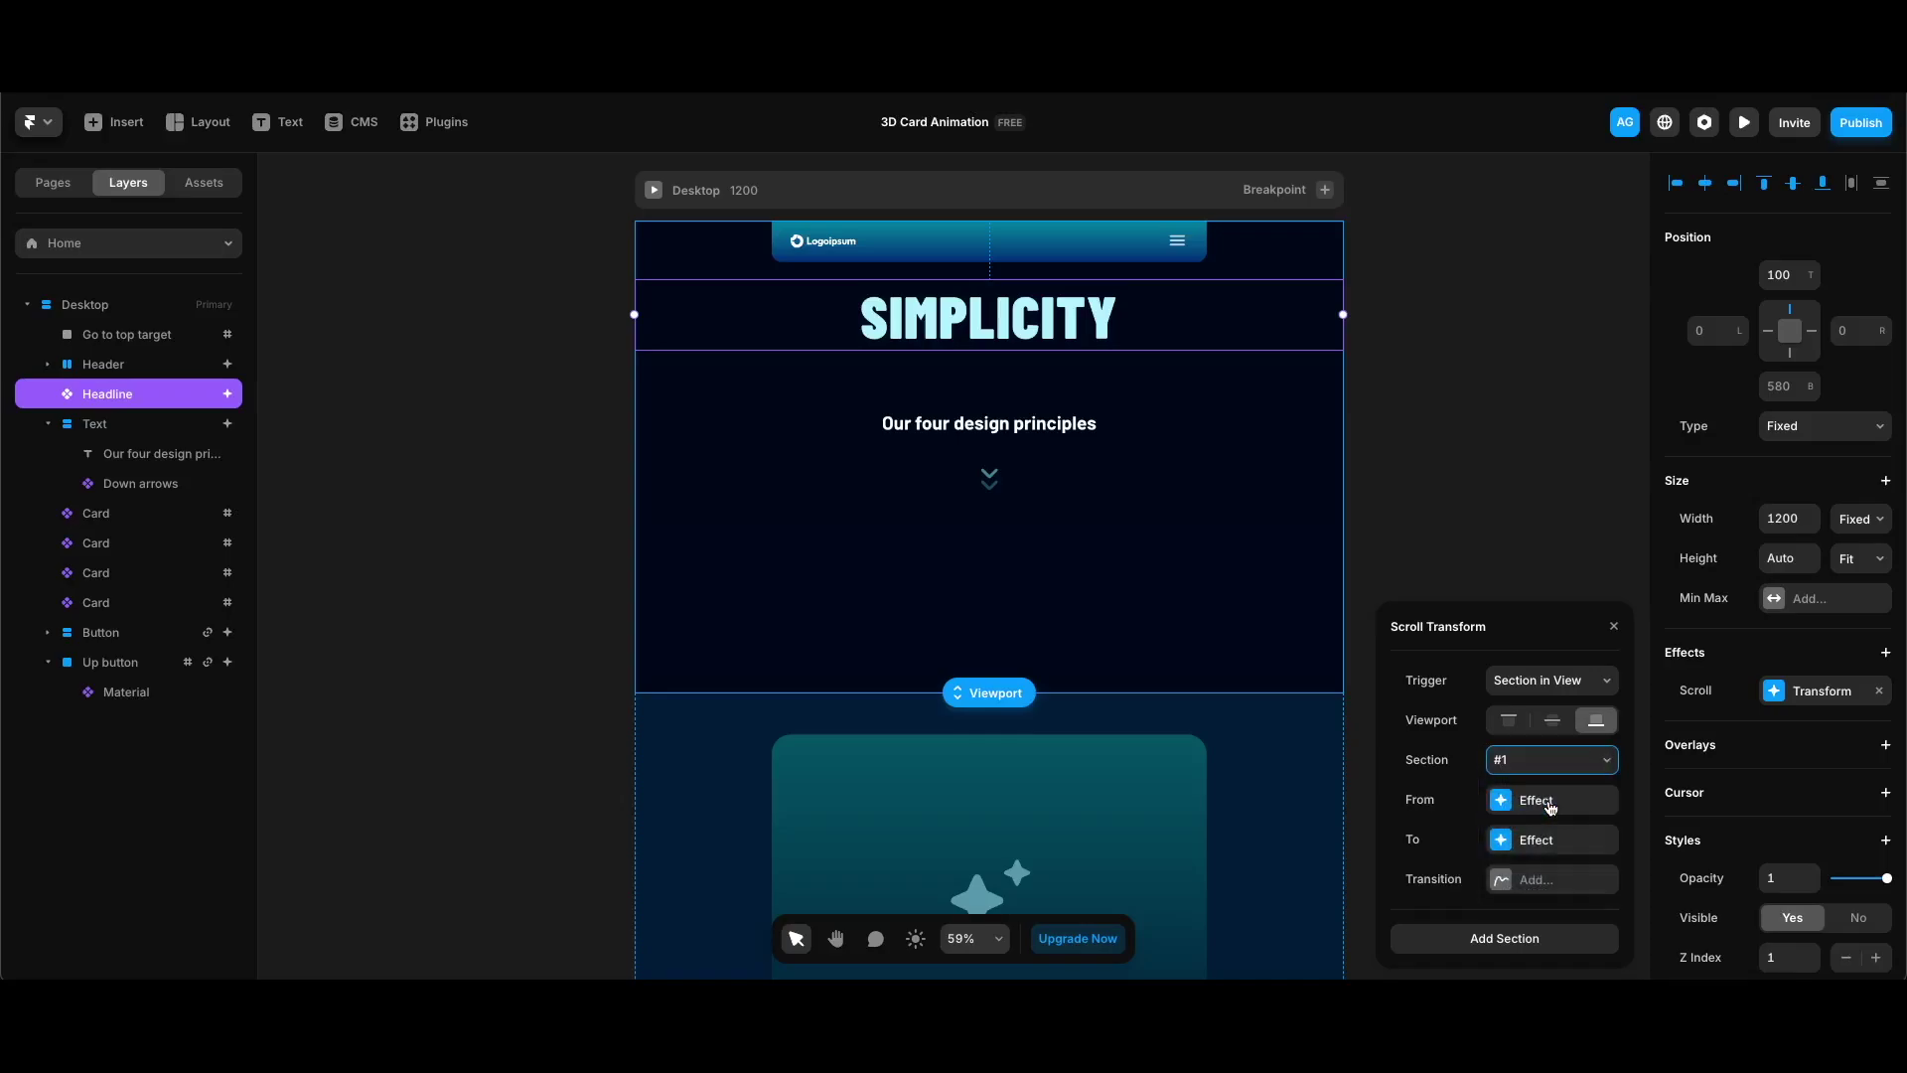
click(1550, 802)
Start the headline's scroll transform at opacity 0 and scale 5
click(1517, 688)
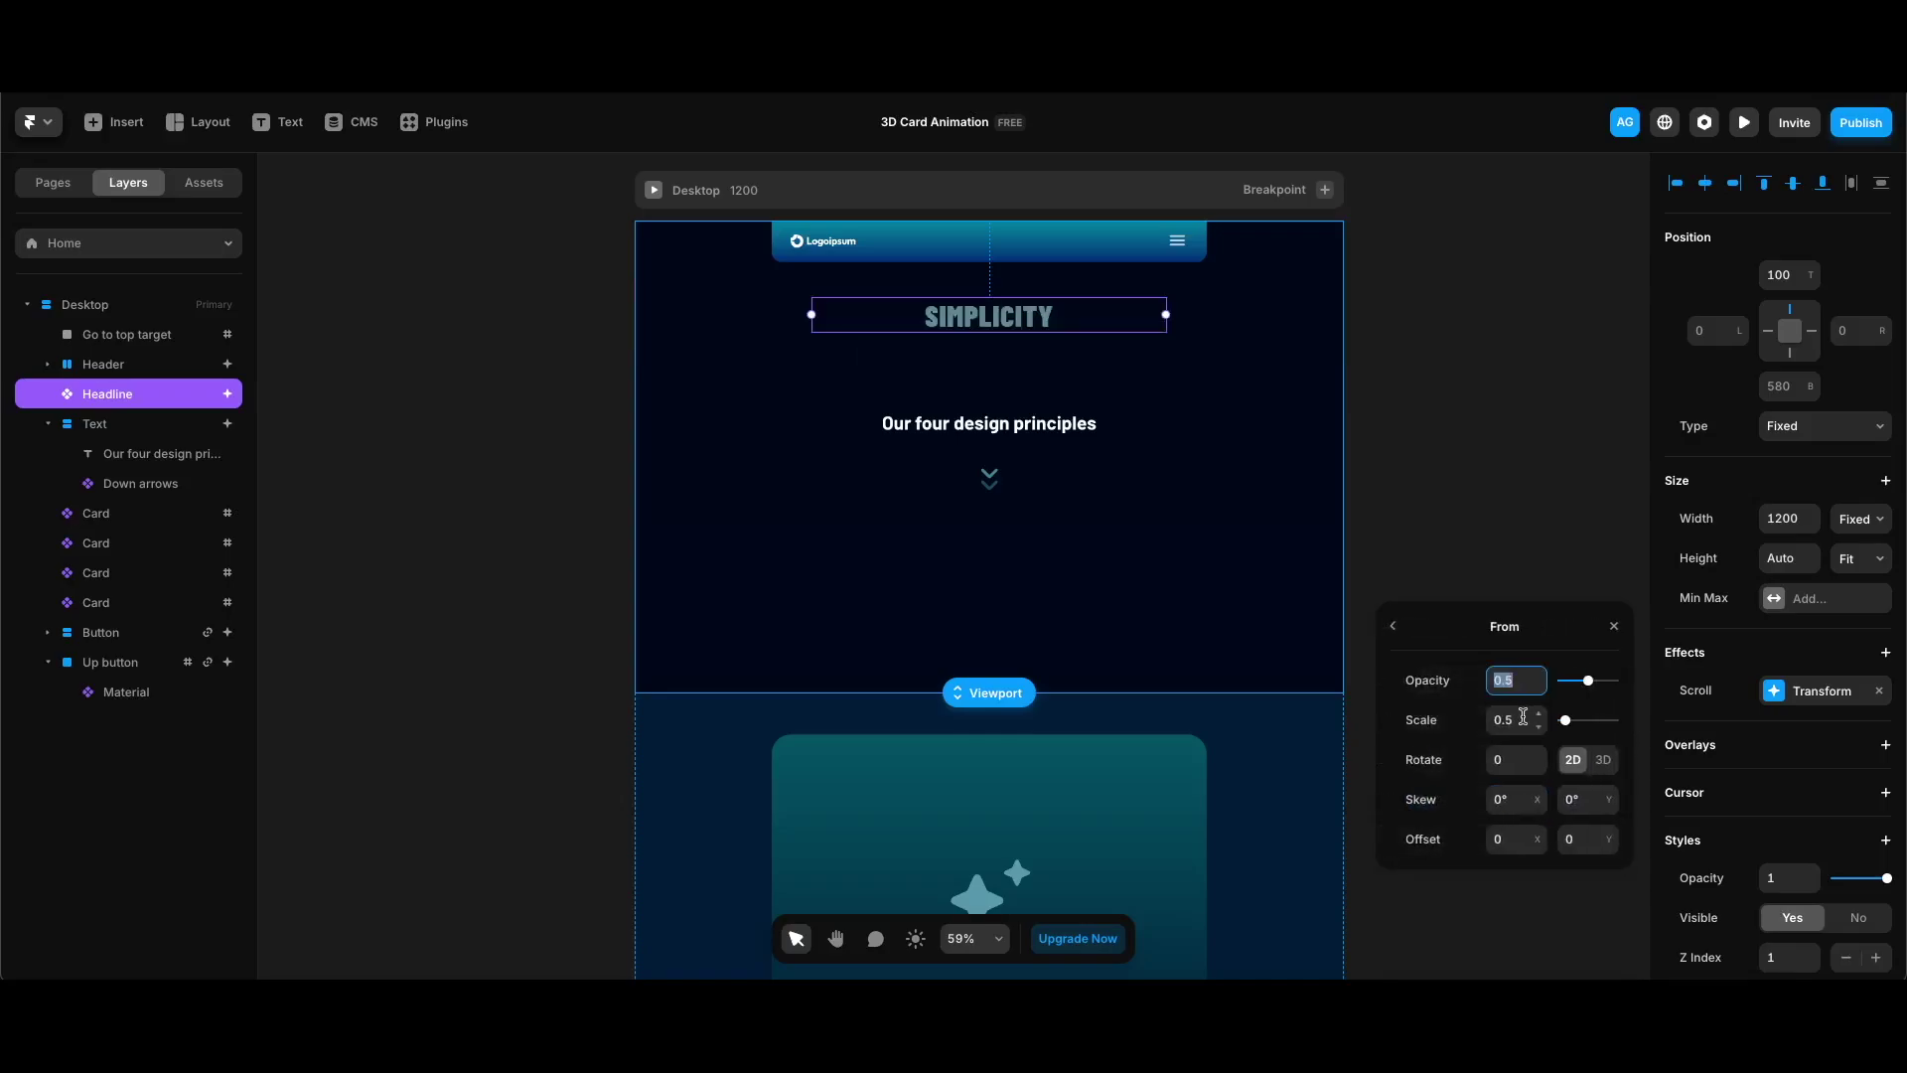
text(0)
click(1522, 715)
text(5)
key(Return)
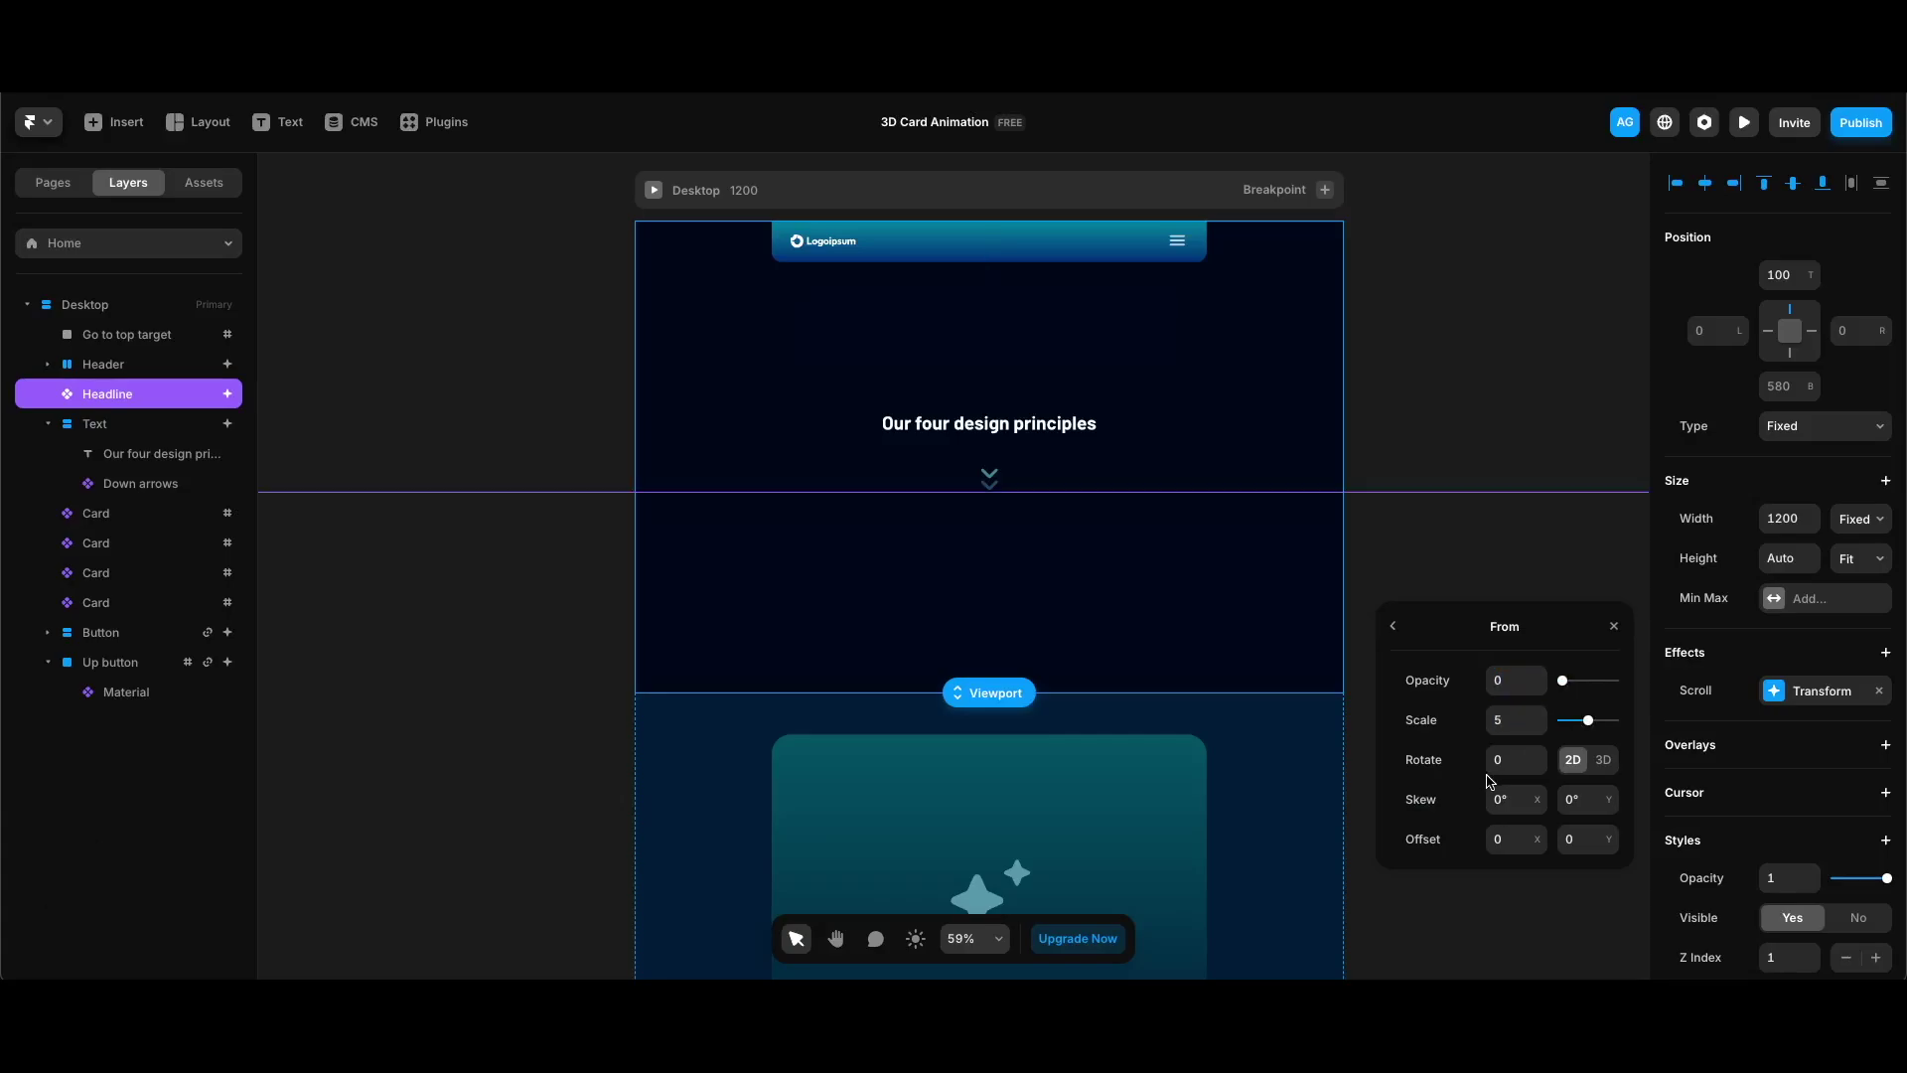
Add a 90° 3D X rotation, 180° skew and -300 X offset to the starting state
click(1603, 759)
click(1507, 799)
text(90)
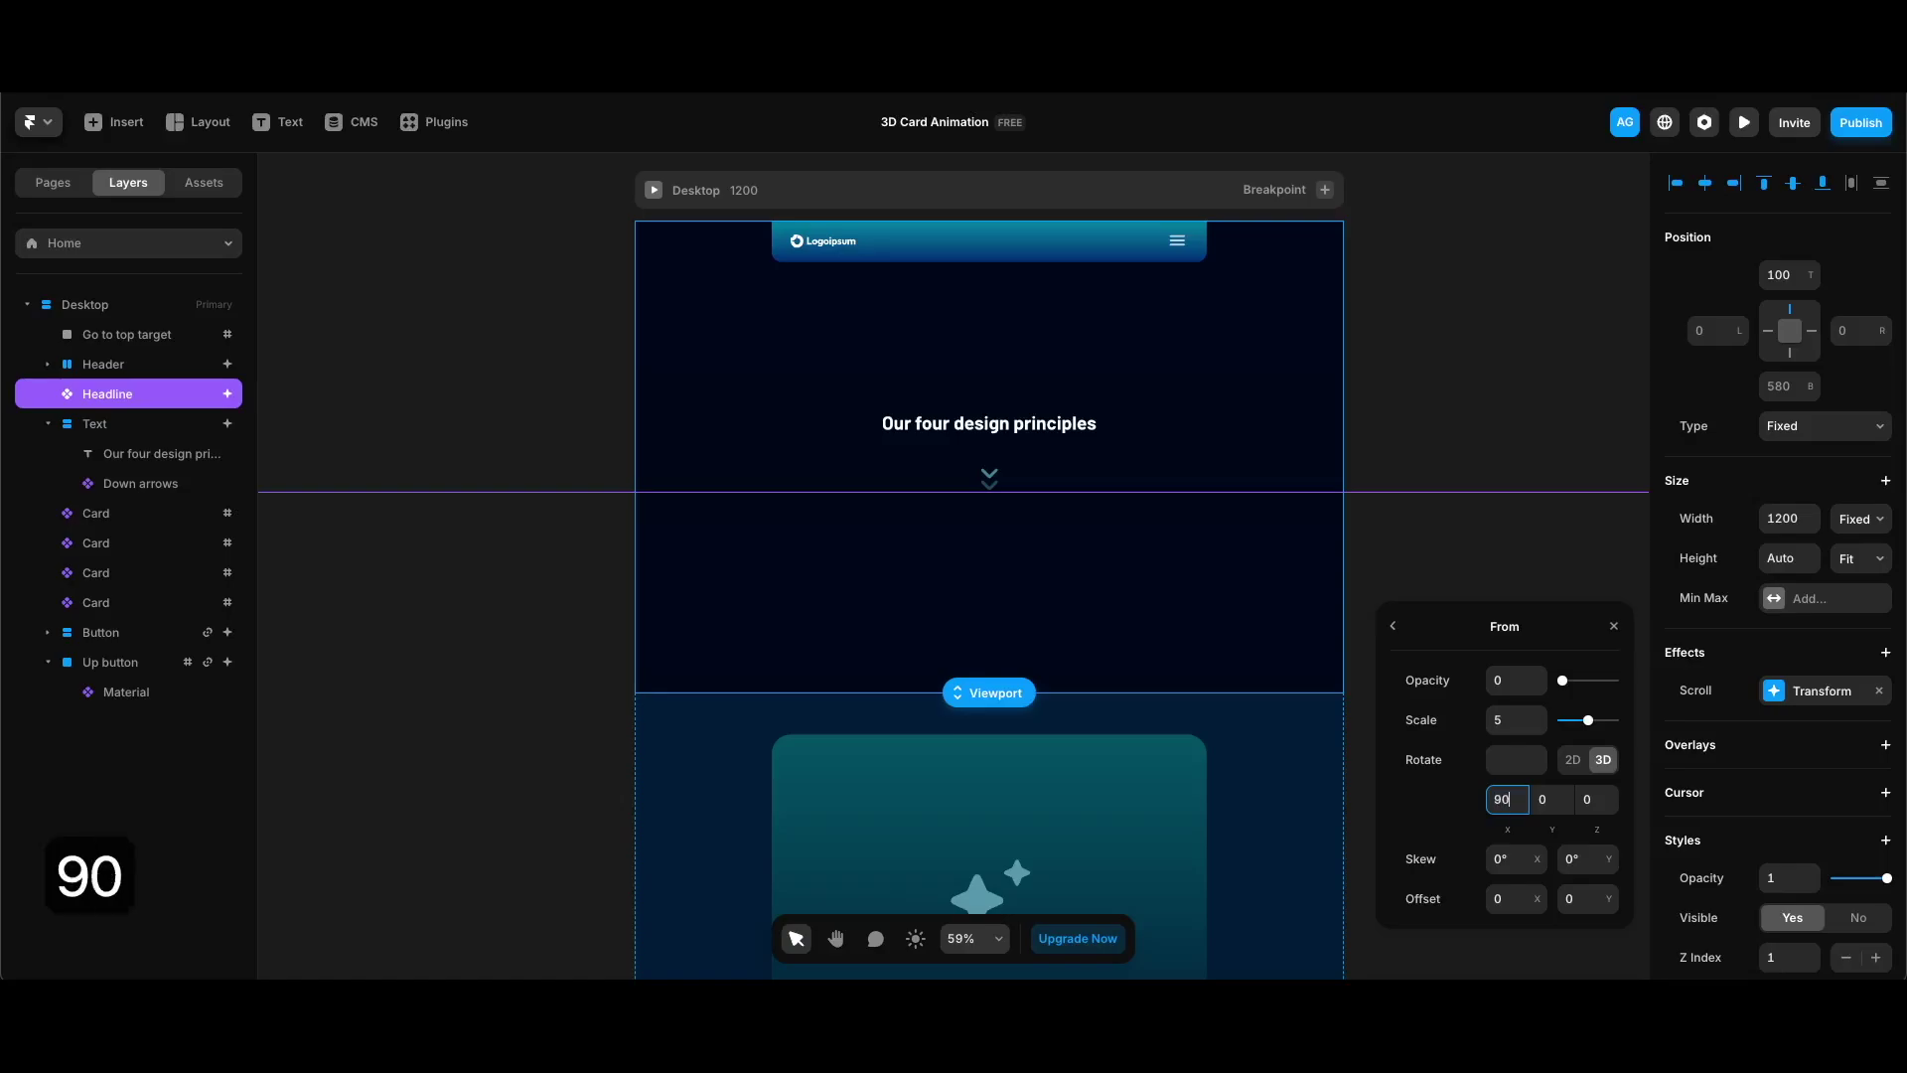
key(Tab)
click(1512, 900)
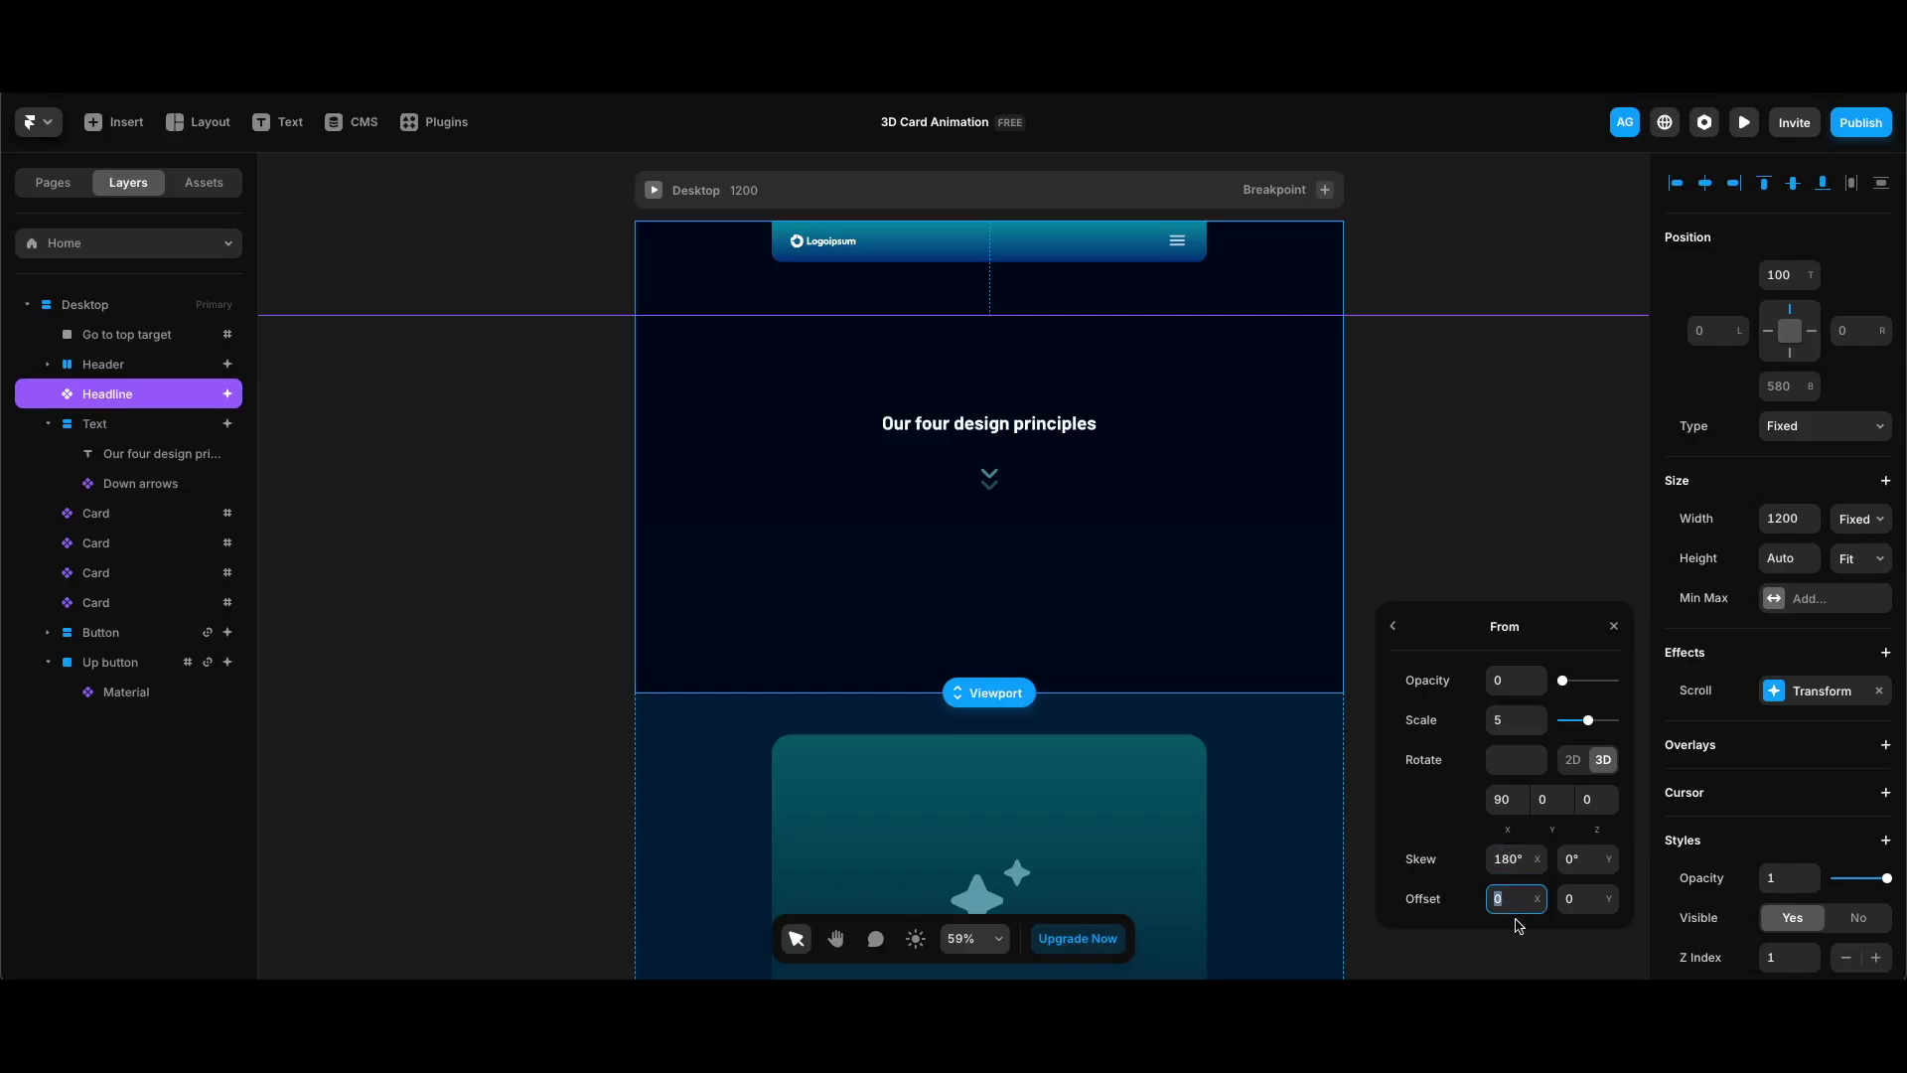
text(-300)
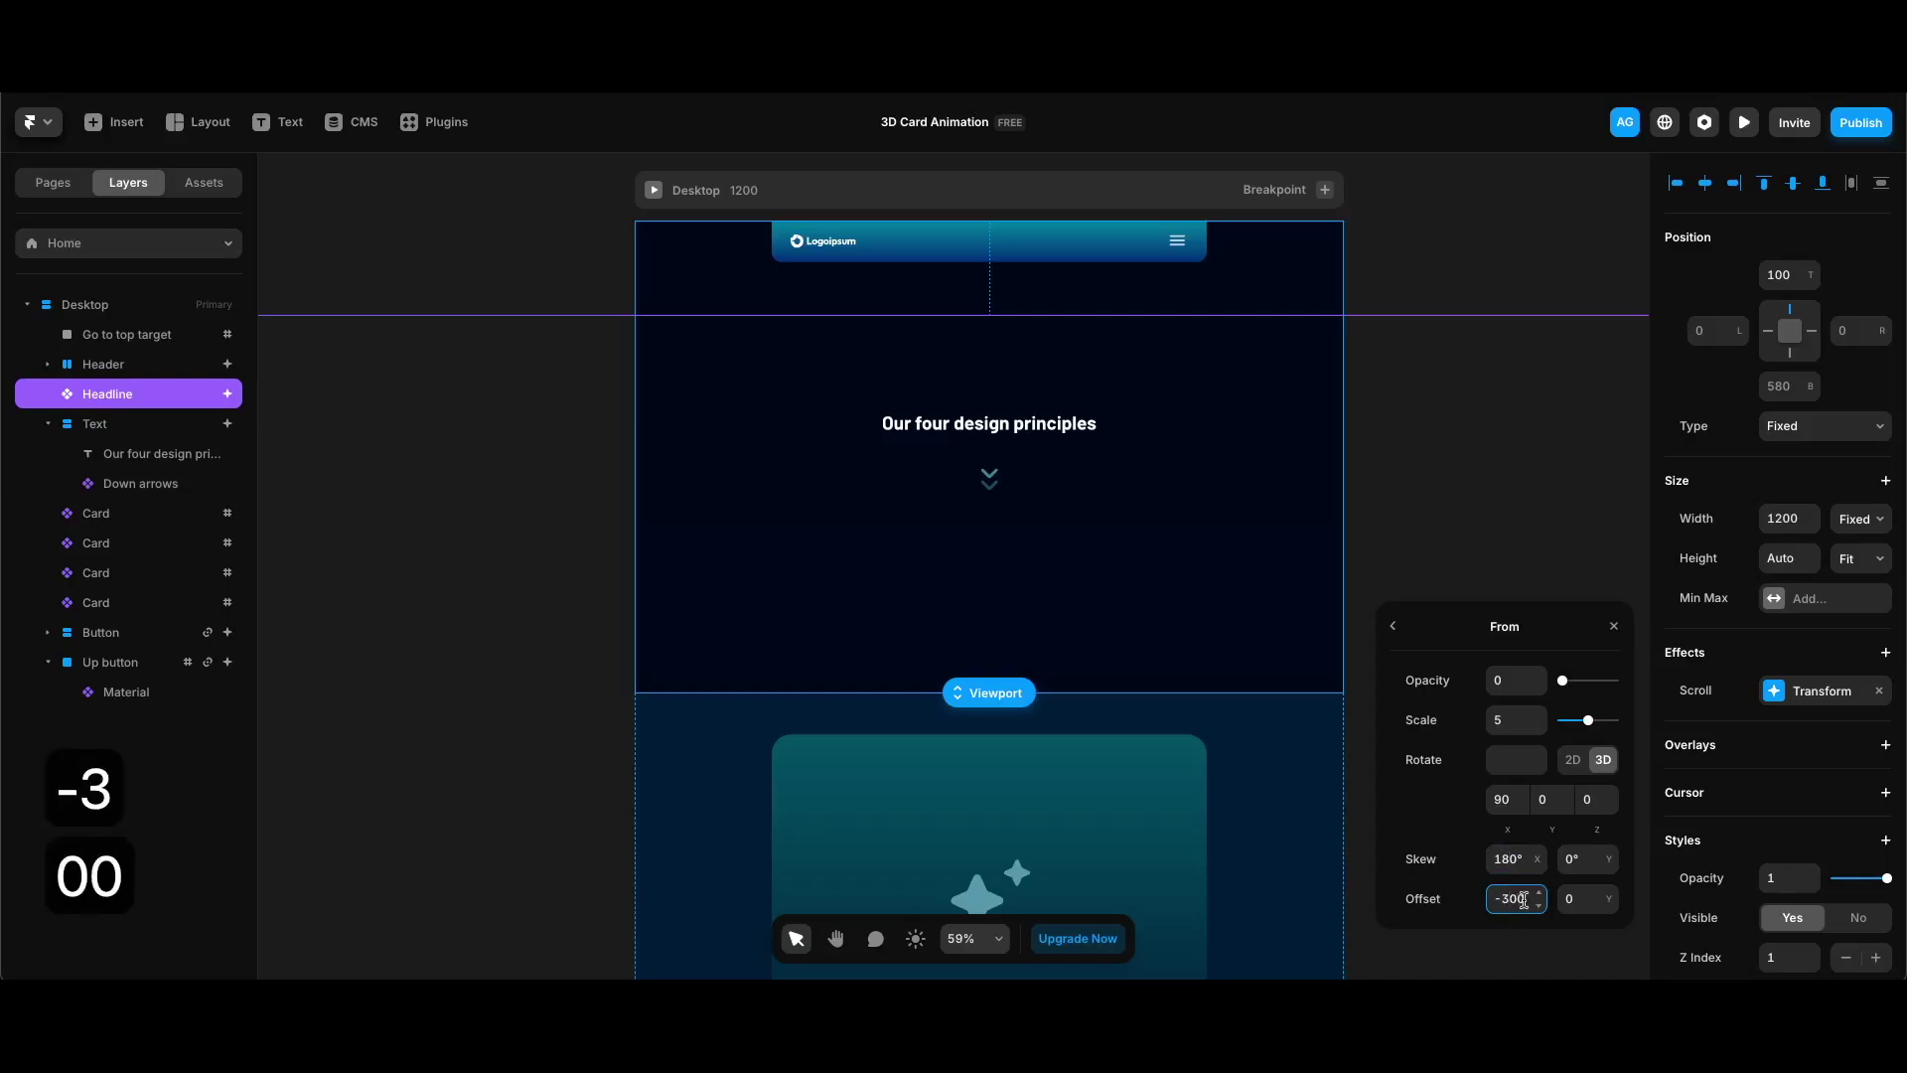
click(1579, 901)
key(Escape)
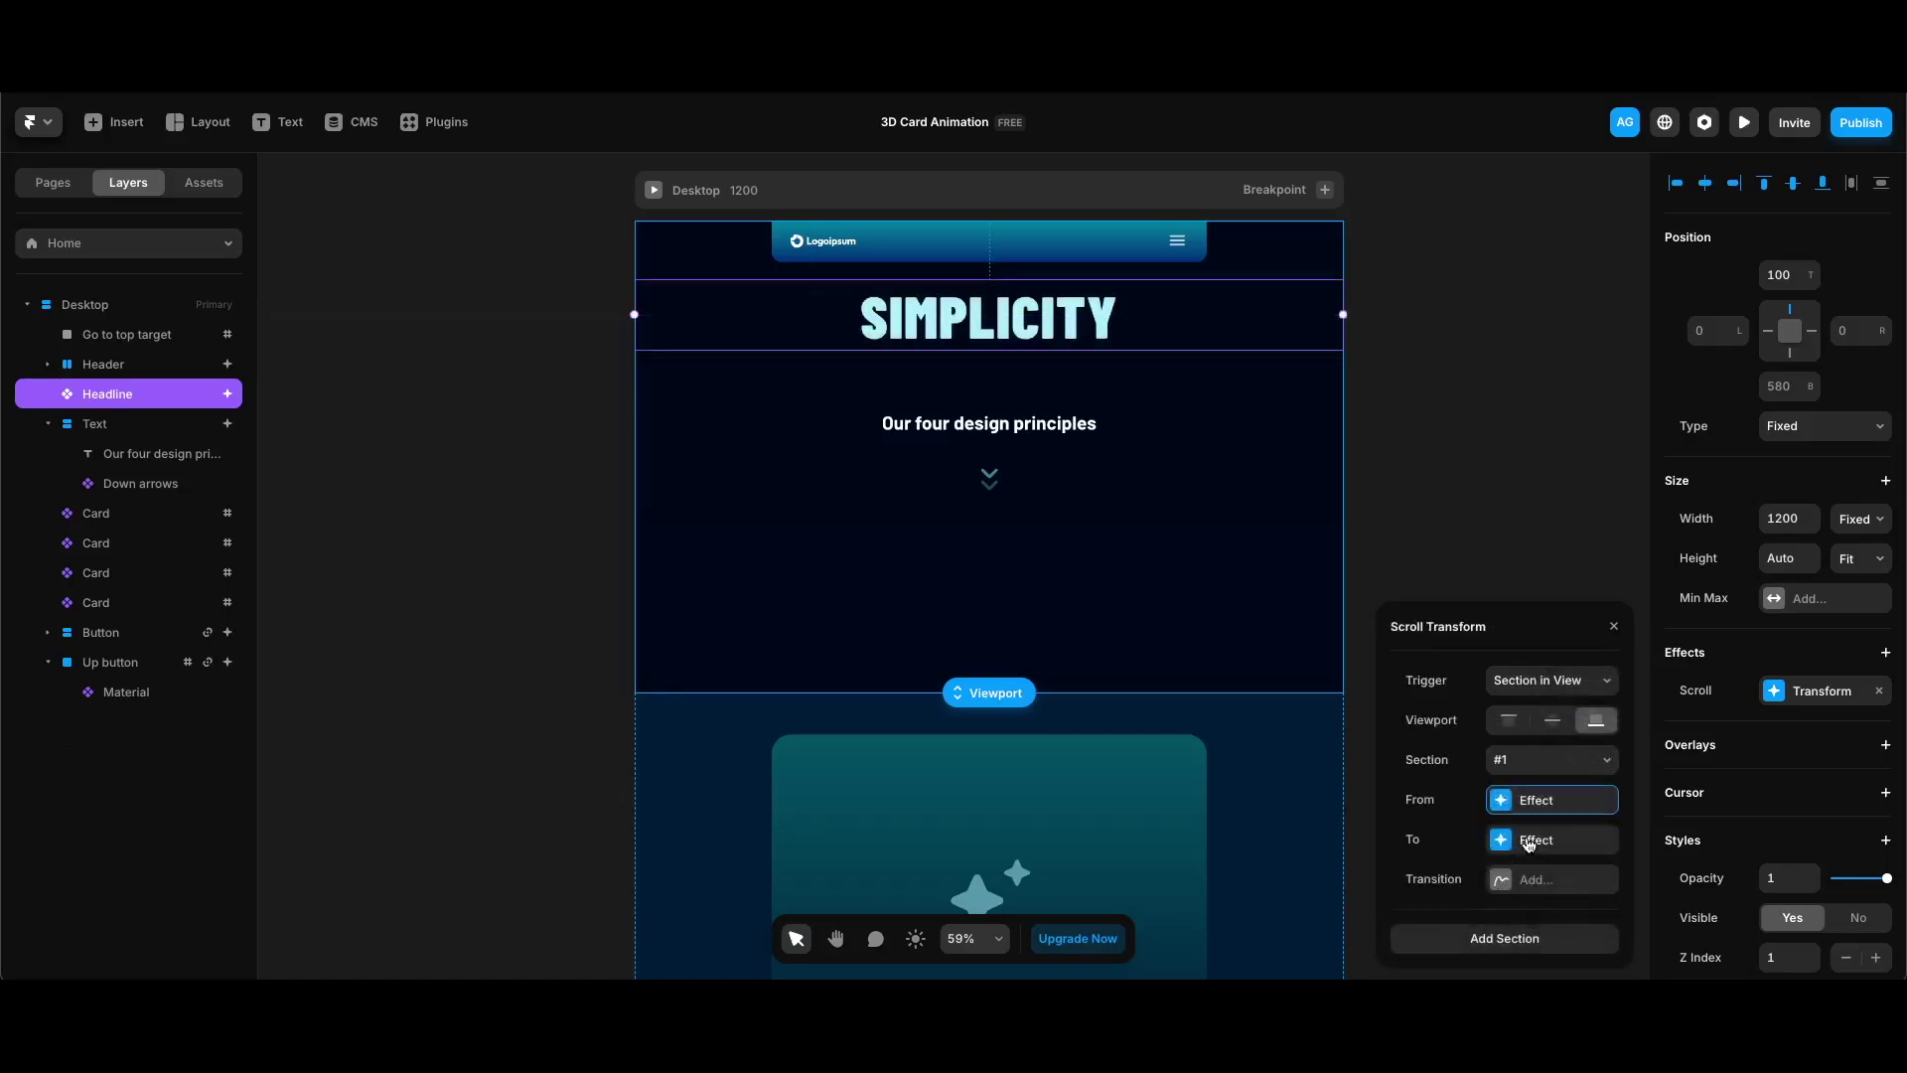
Add a section #2 step where the headline ends at opacity 0 with a 90° 3D X rotation
click(1528, 842)
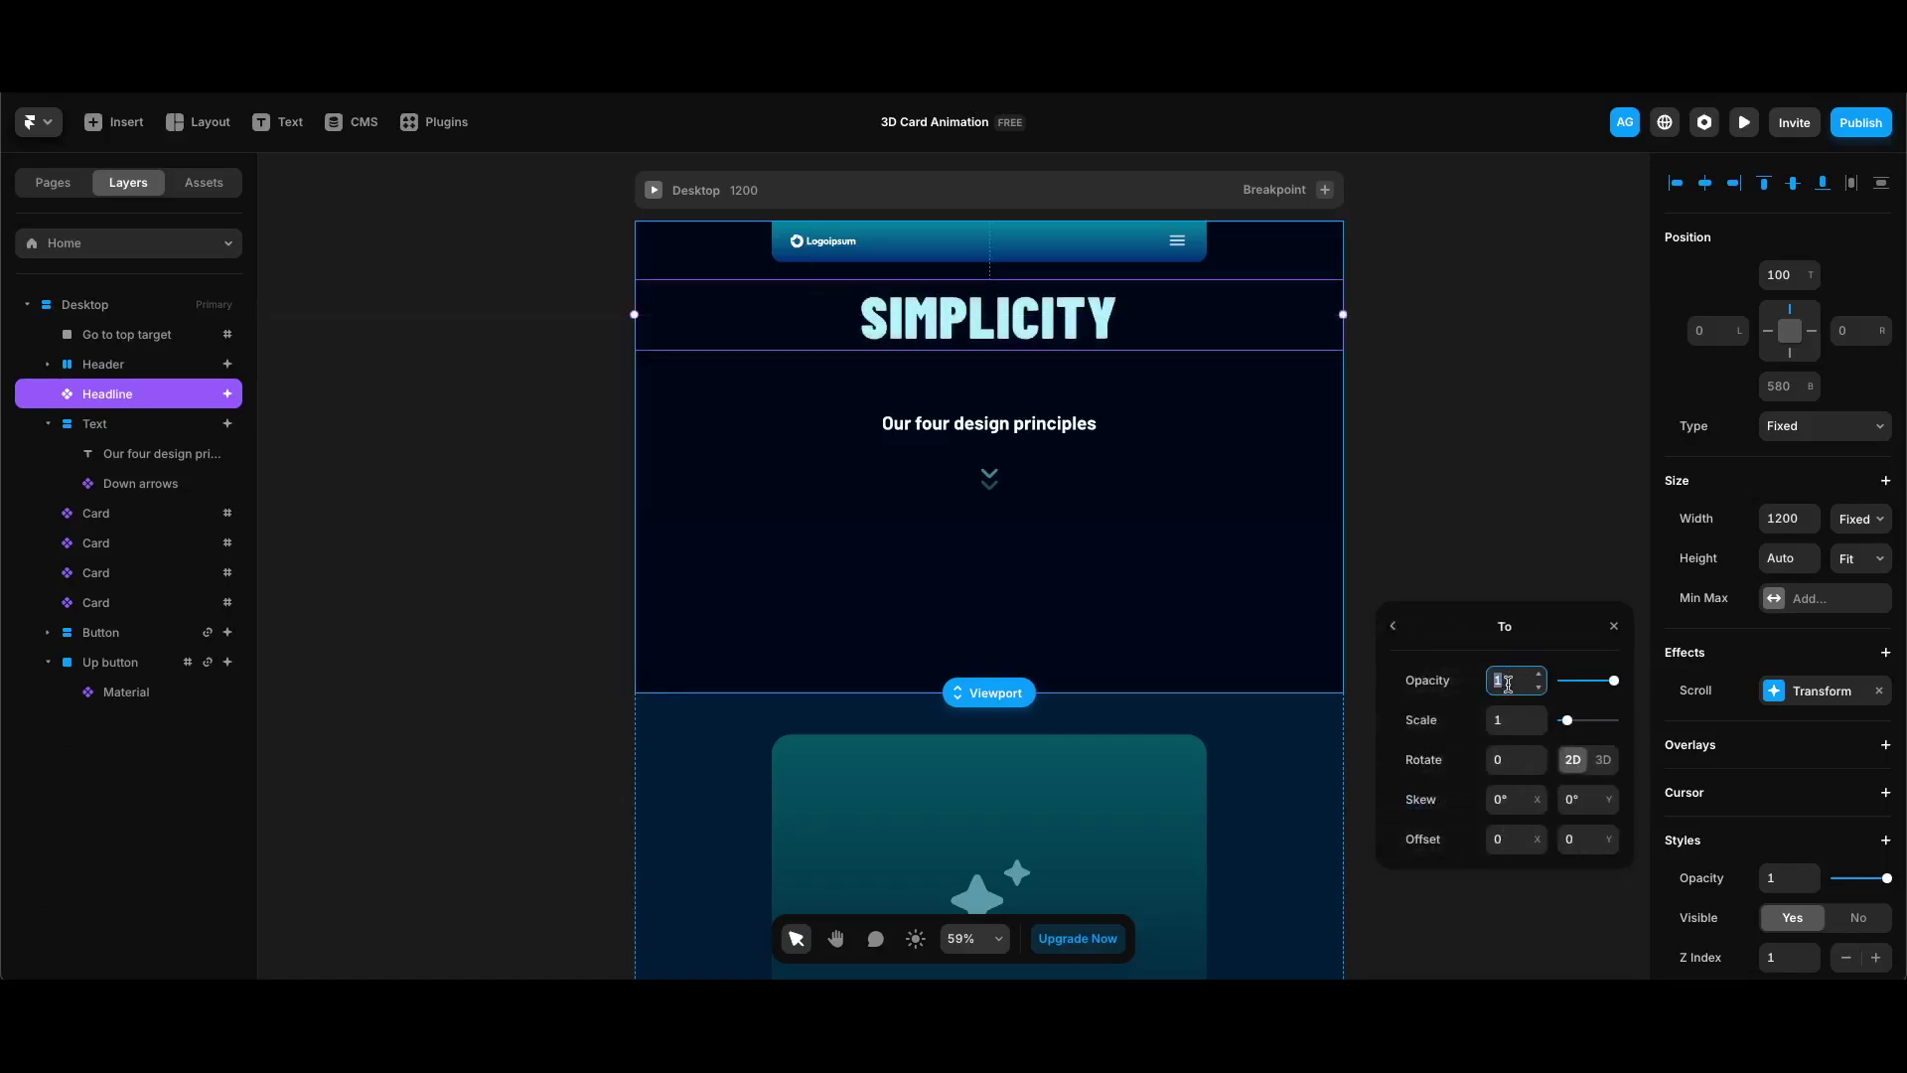
click(1393, 626)
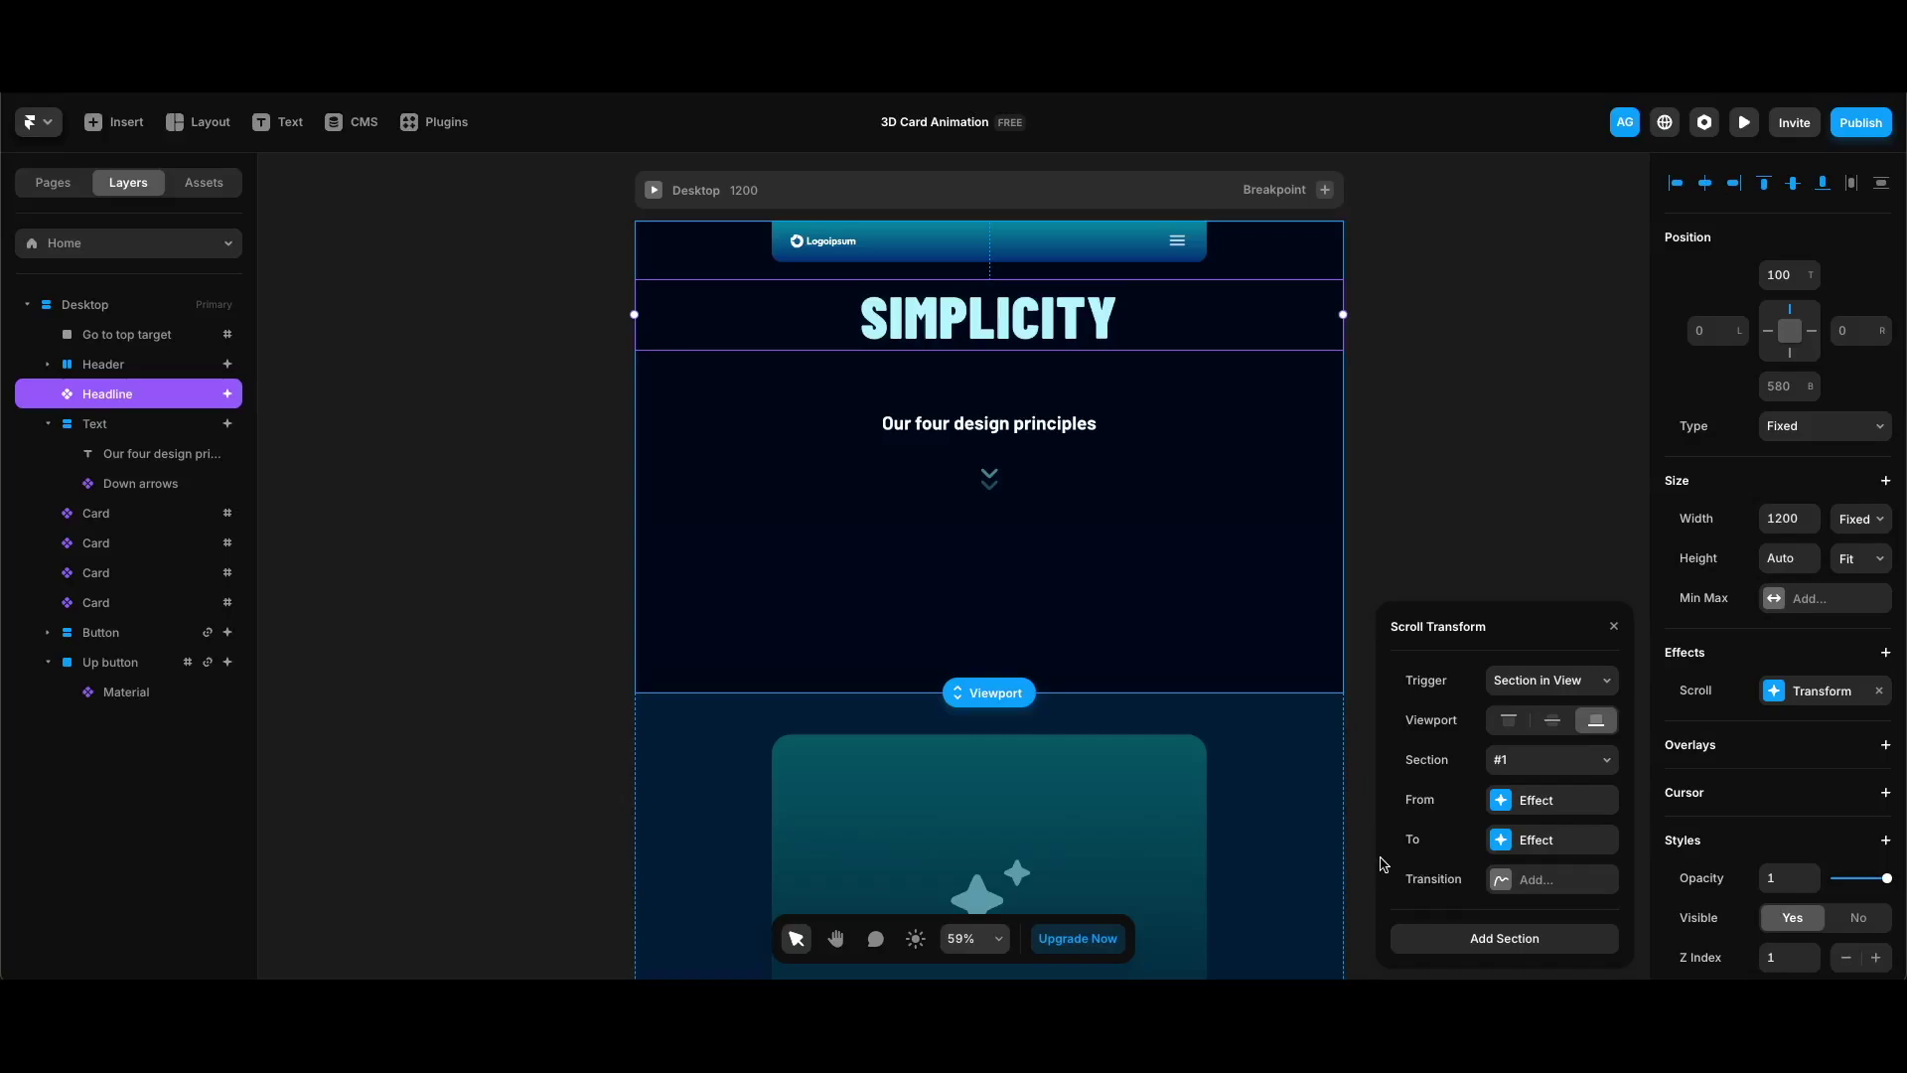
click(1479, 938)
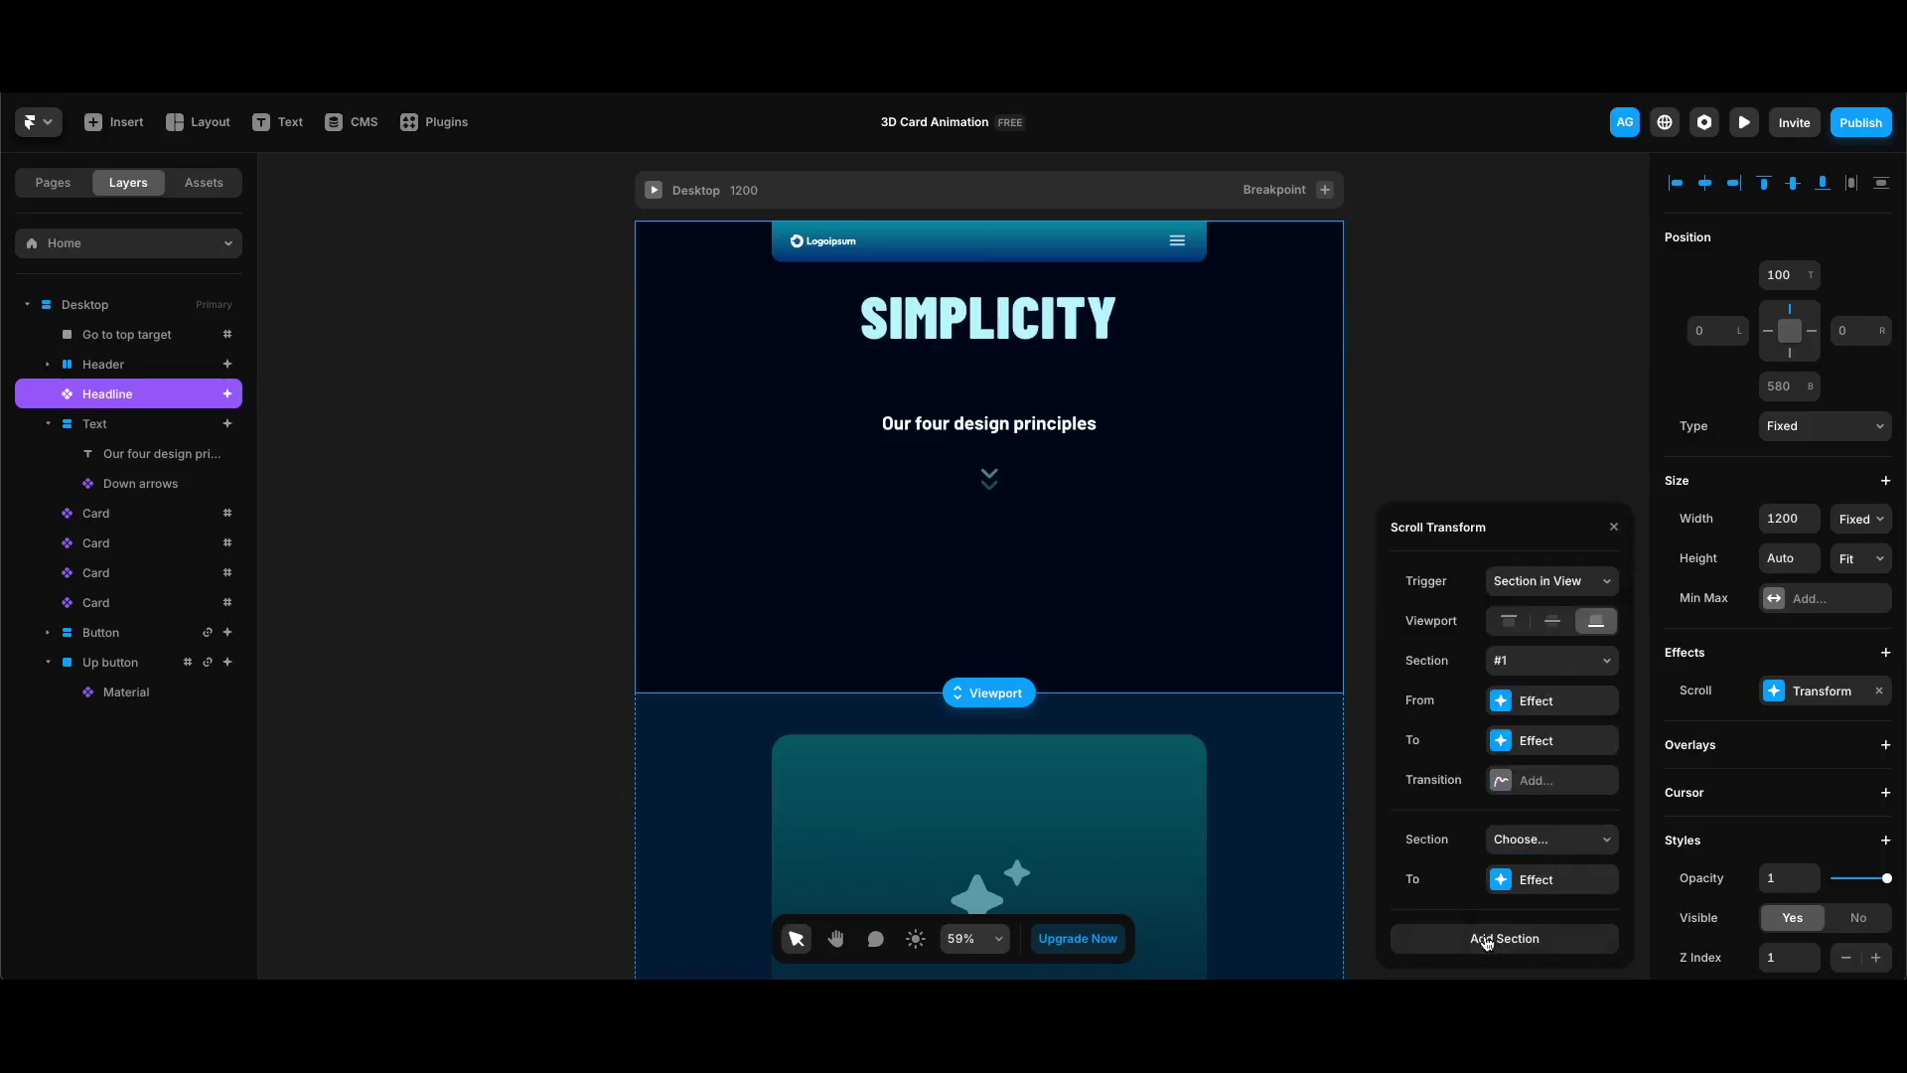
click(1549, 839)
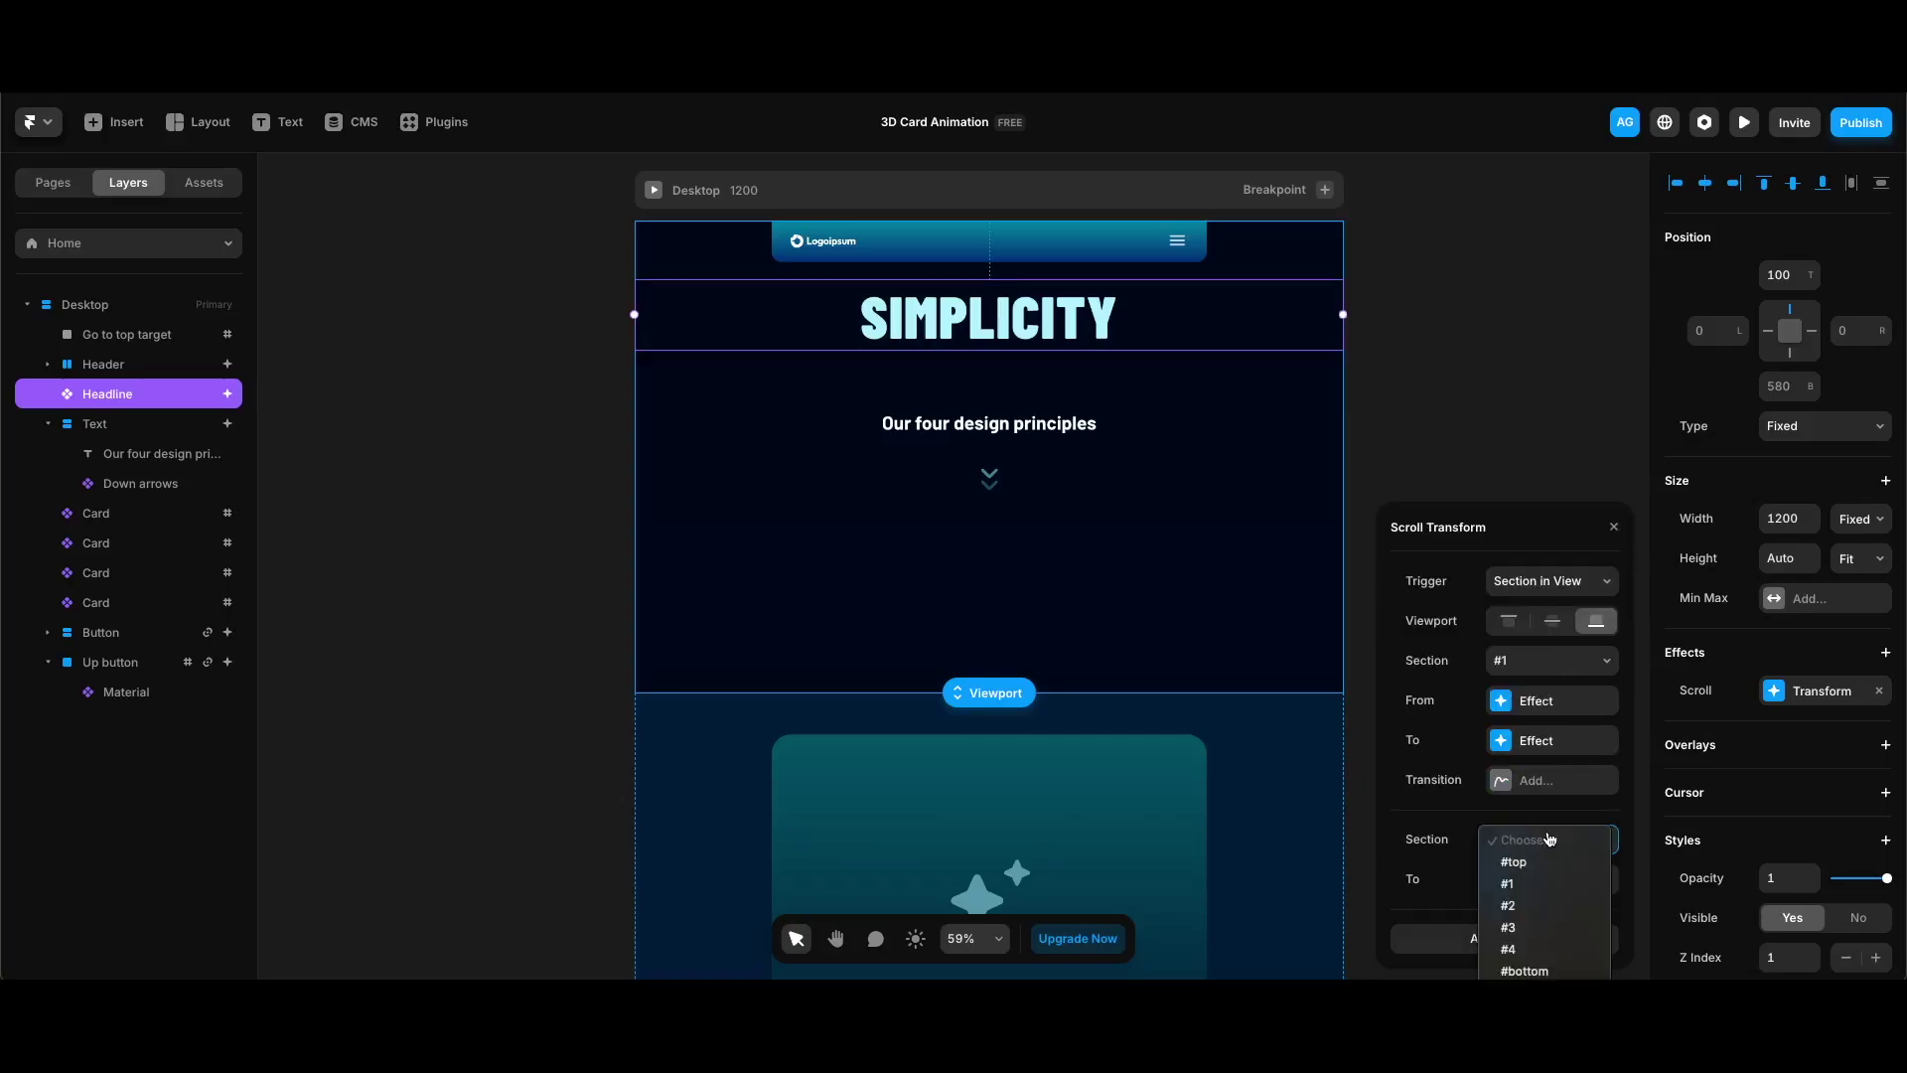
click(1539, 906)
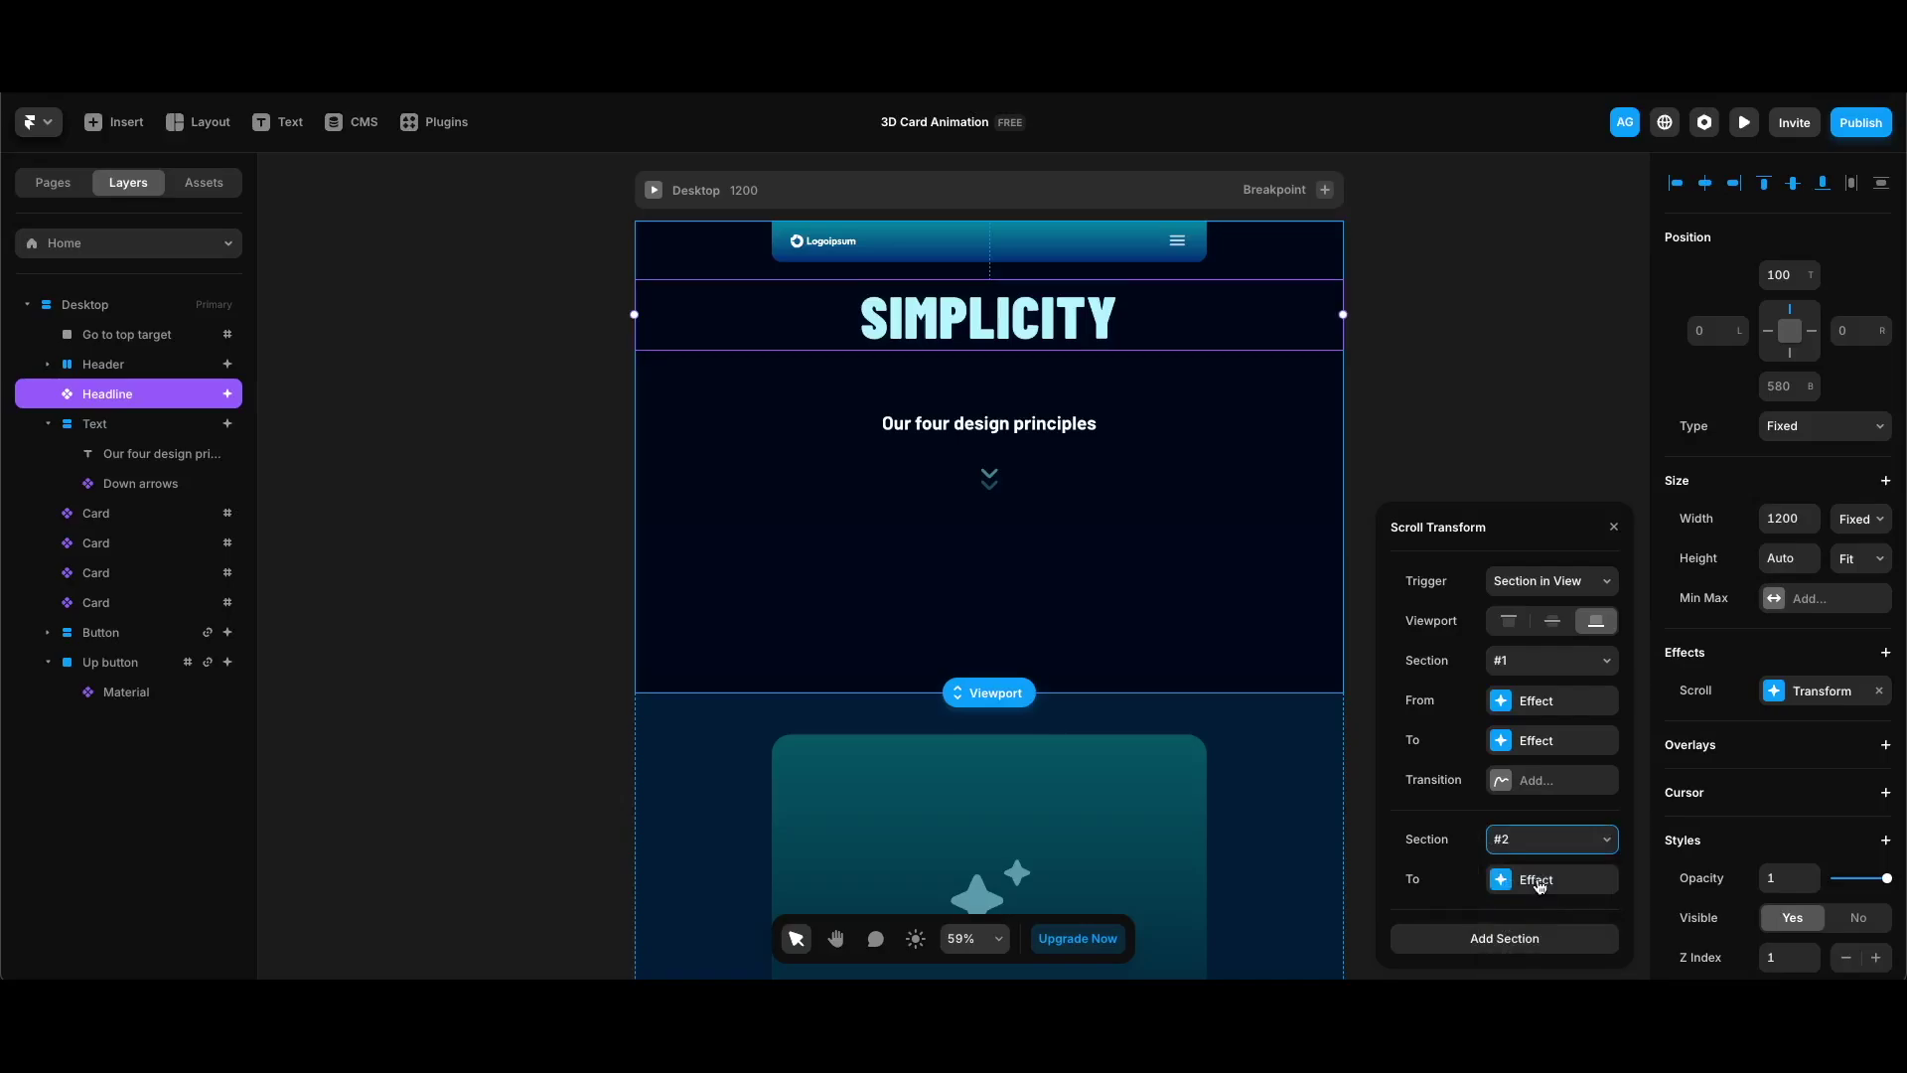
click(1541, 879)
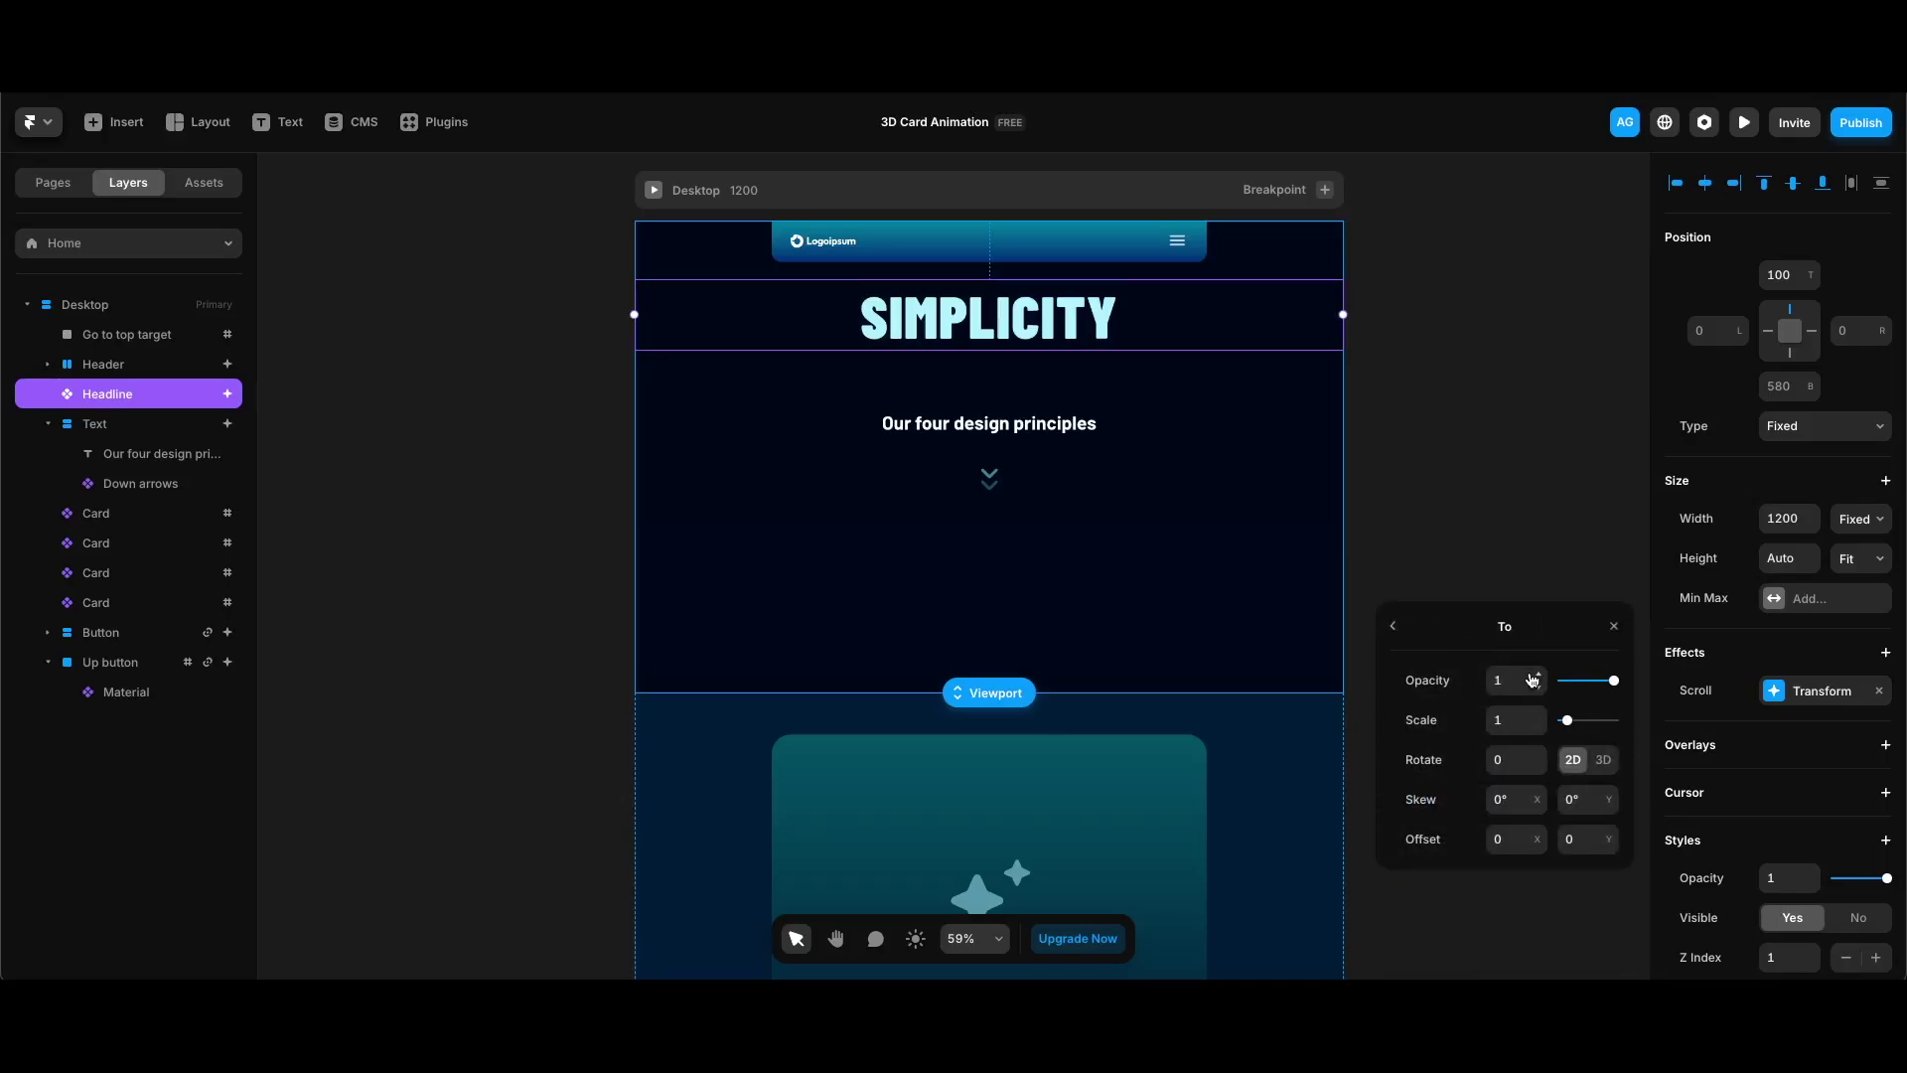
drag(1613, 681, 1561, 681)
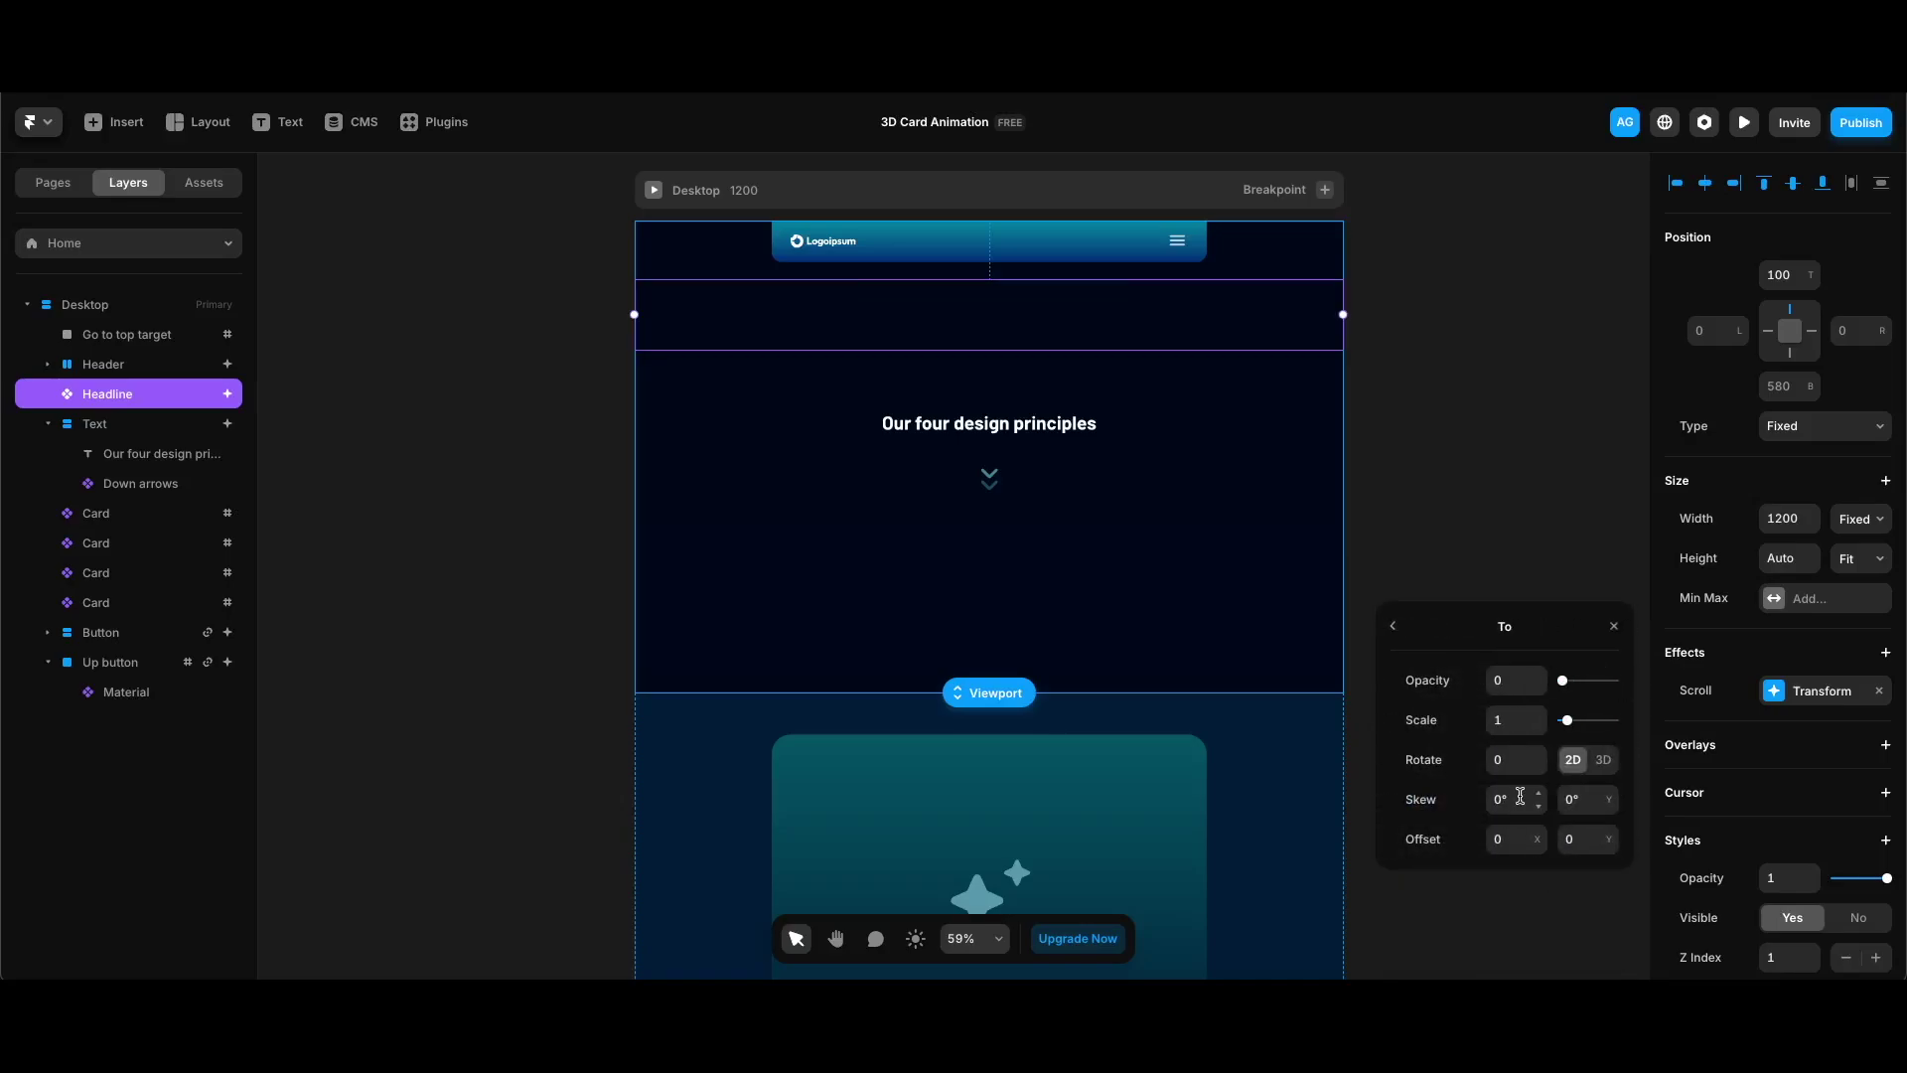
click(1603, 760)
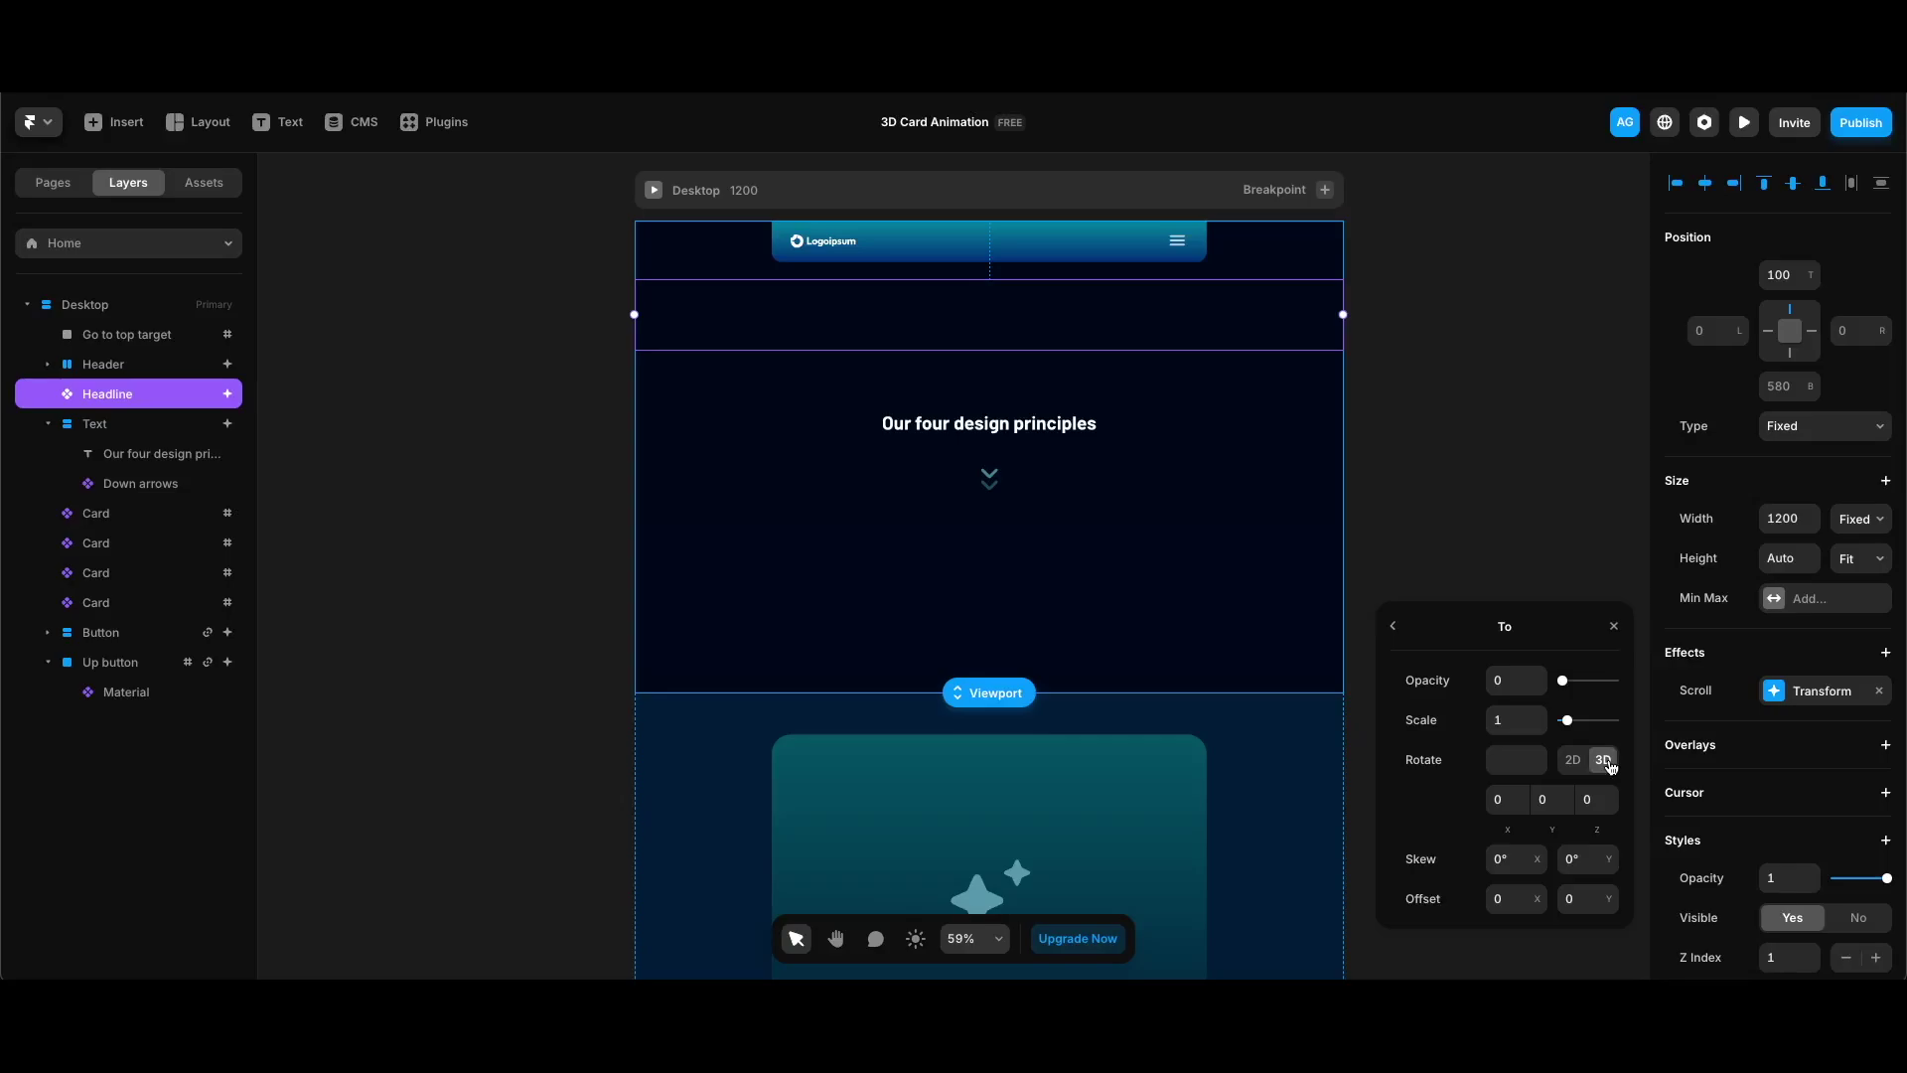
click(1519, 798)
text(90)
key(Return)
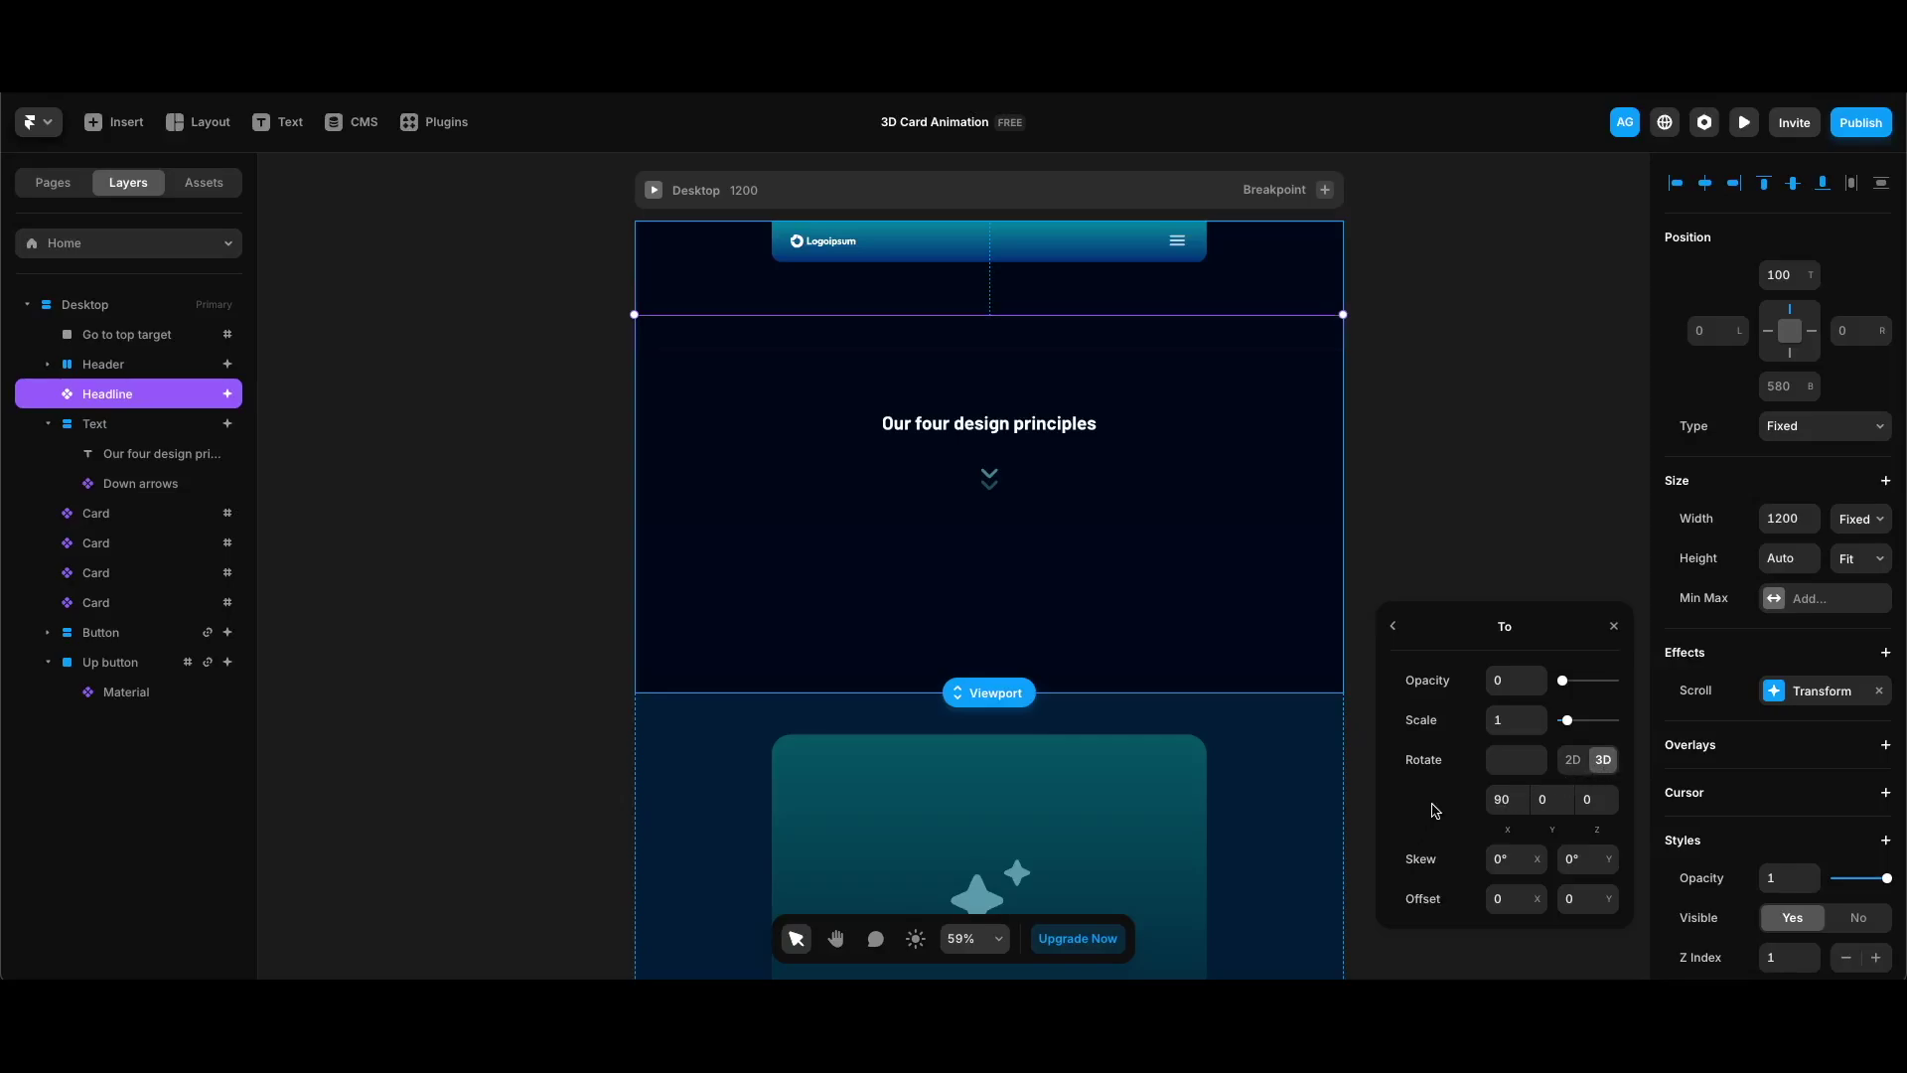
key(Escape)
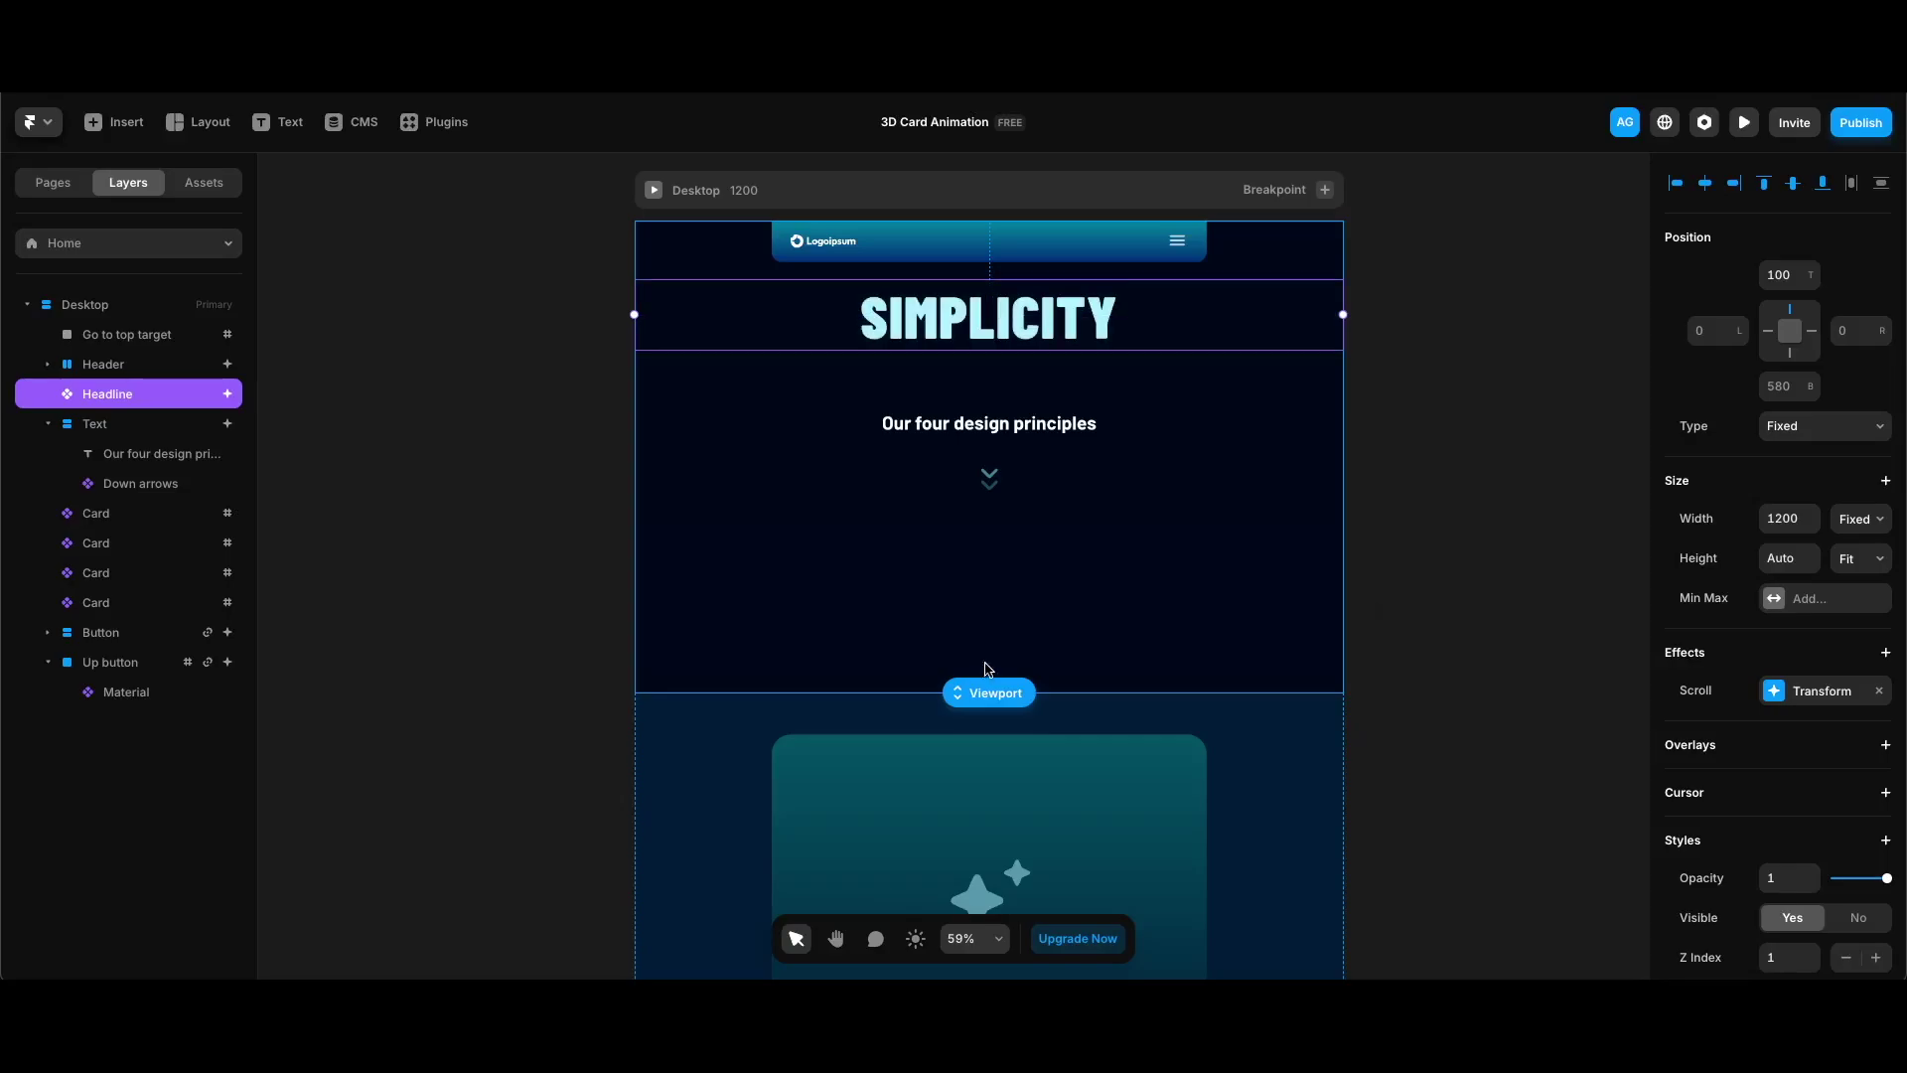
Set the headline's z-index to 5
click(1785, 957)
text(5)
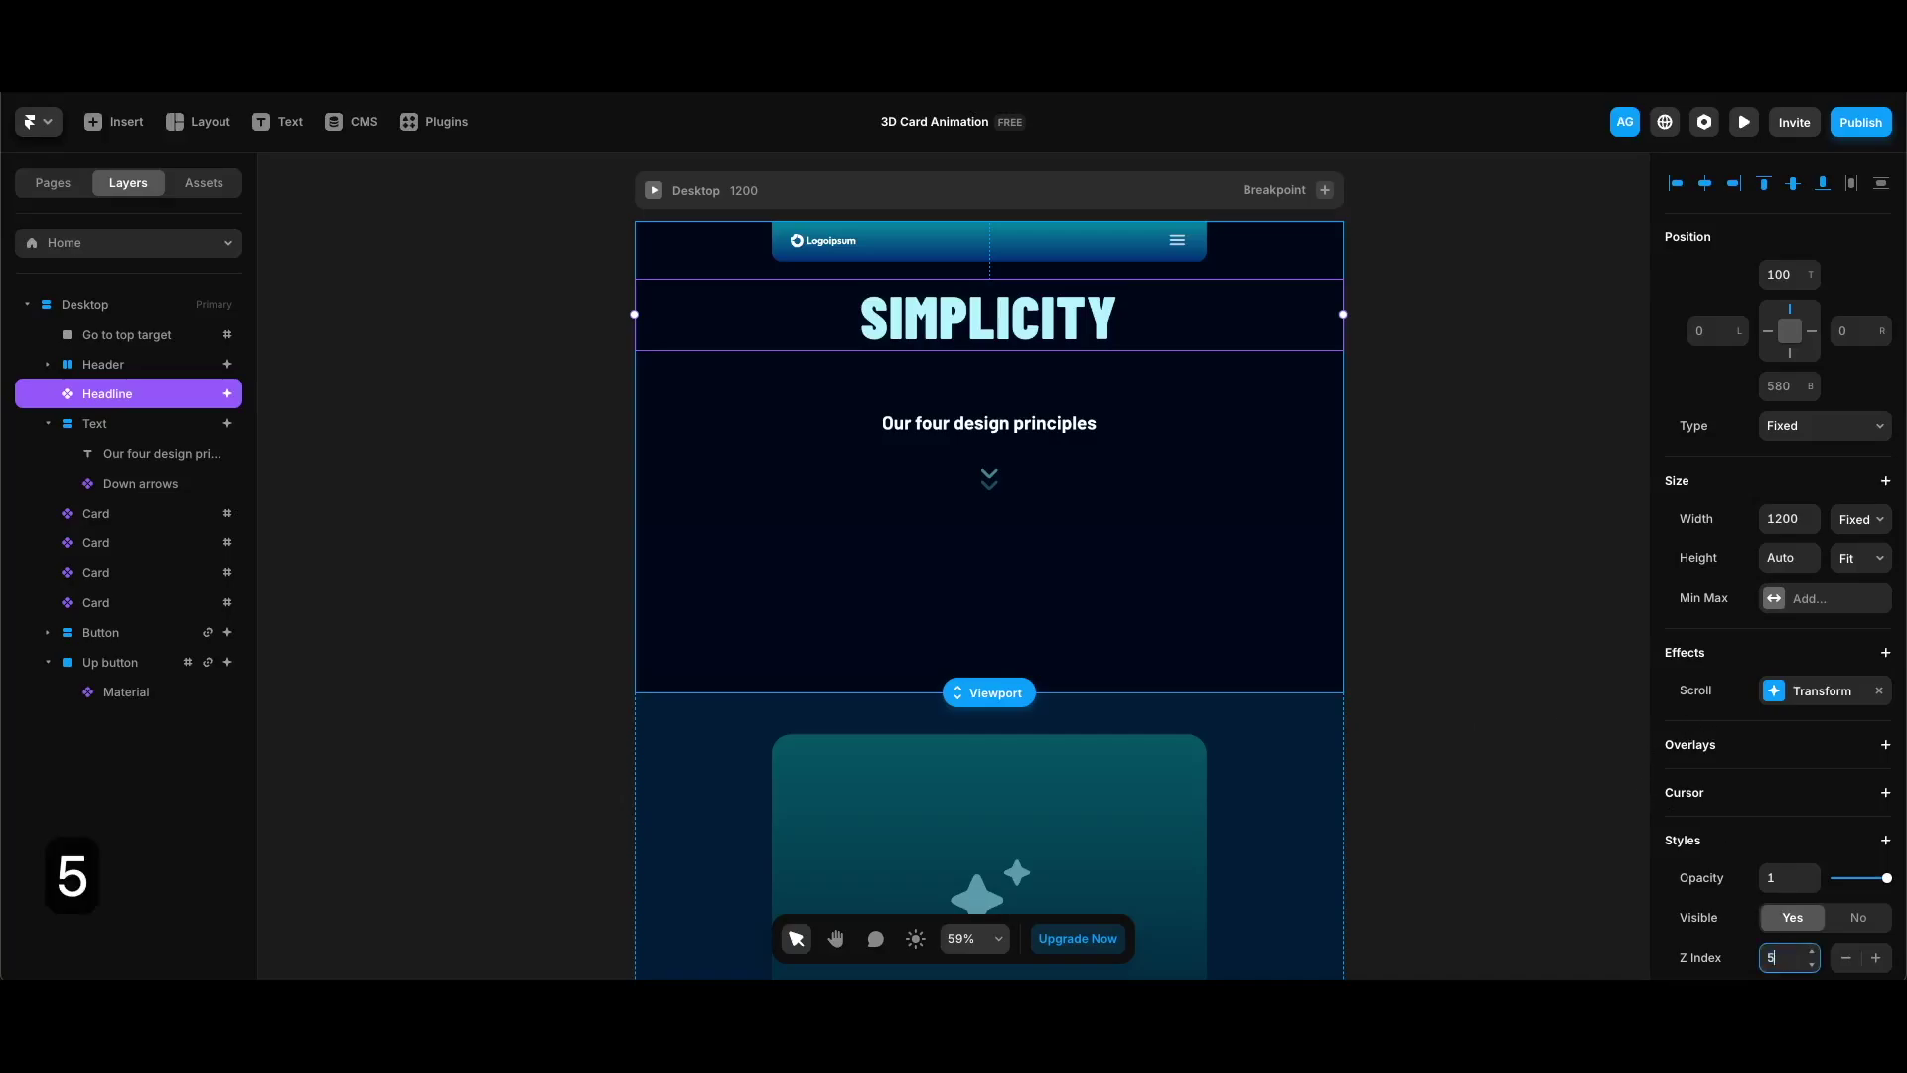
key(Return)
scroll(1688, 629, down, 5)
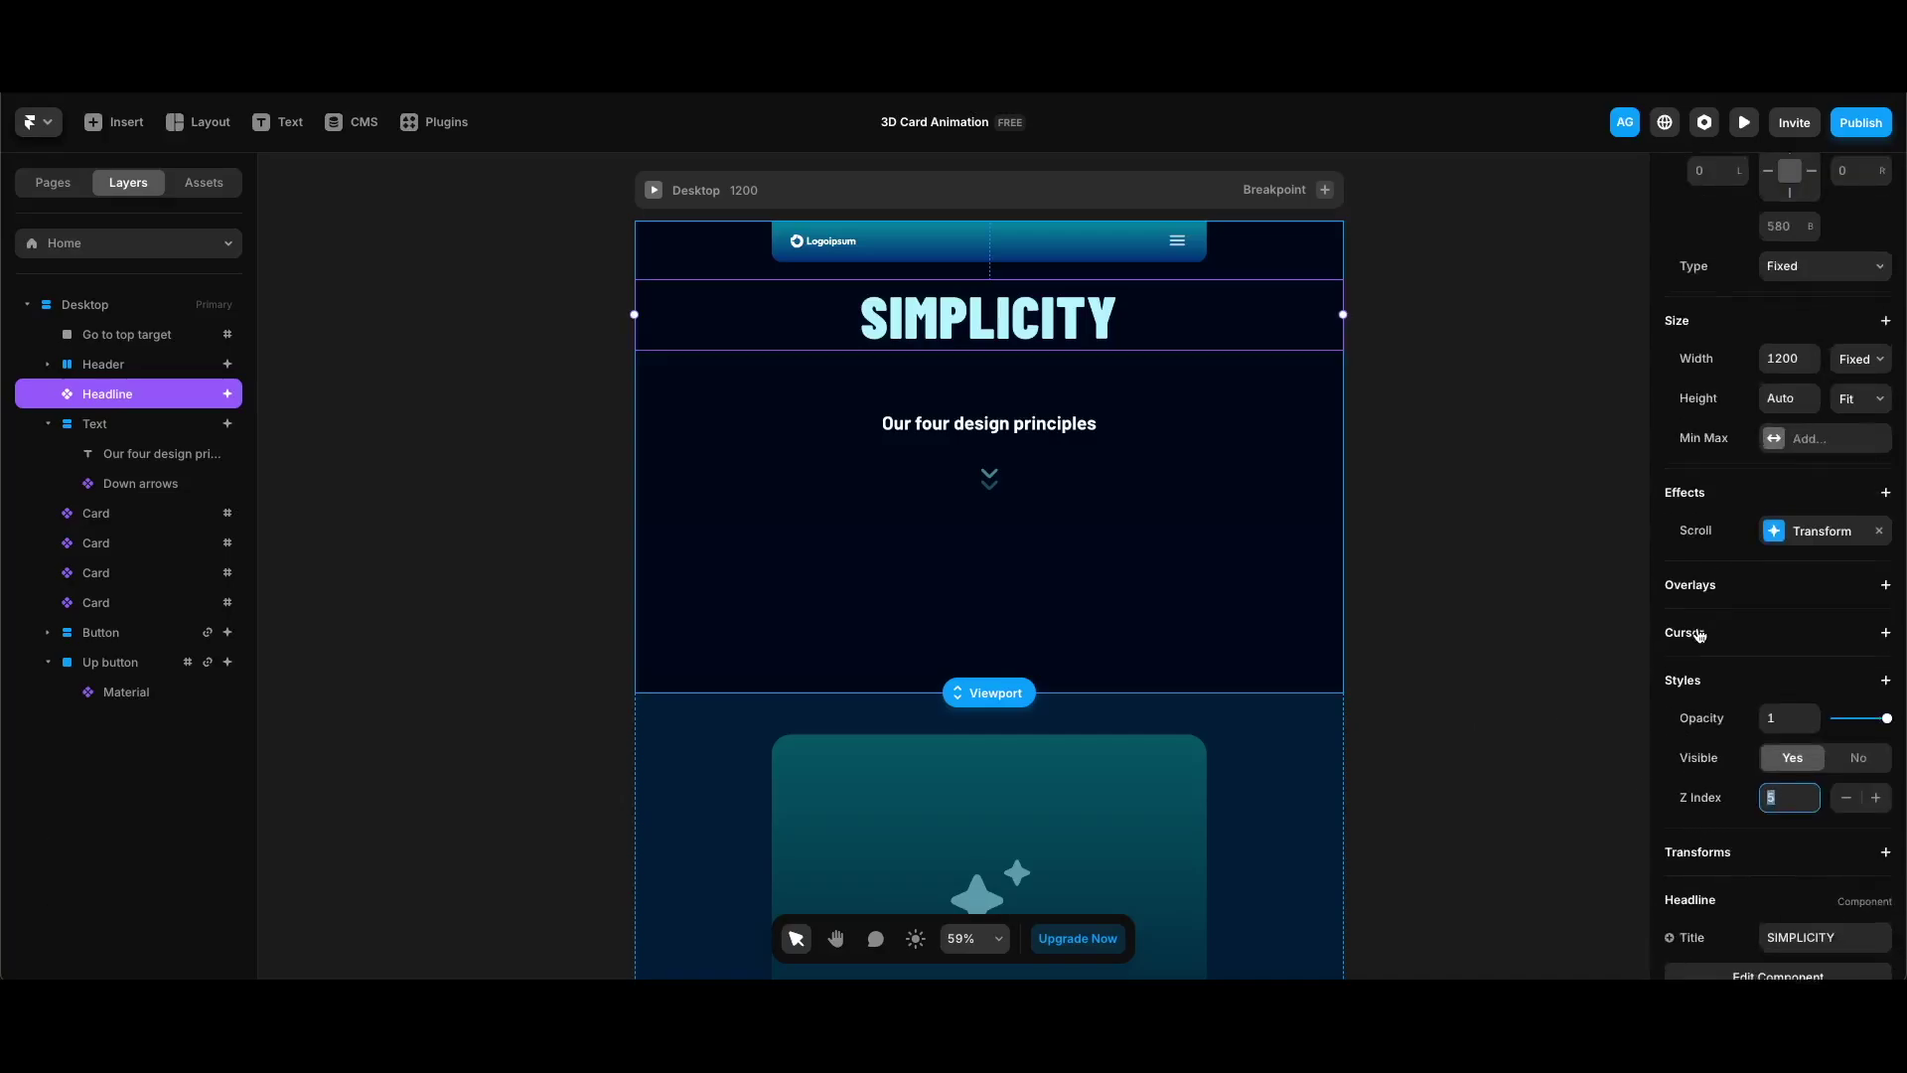
Add a transform origin of 0% horizontal and 0% vertical to the headline
click(1862, 729)
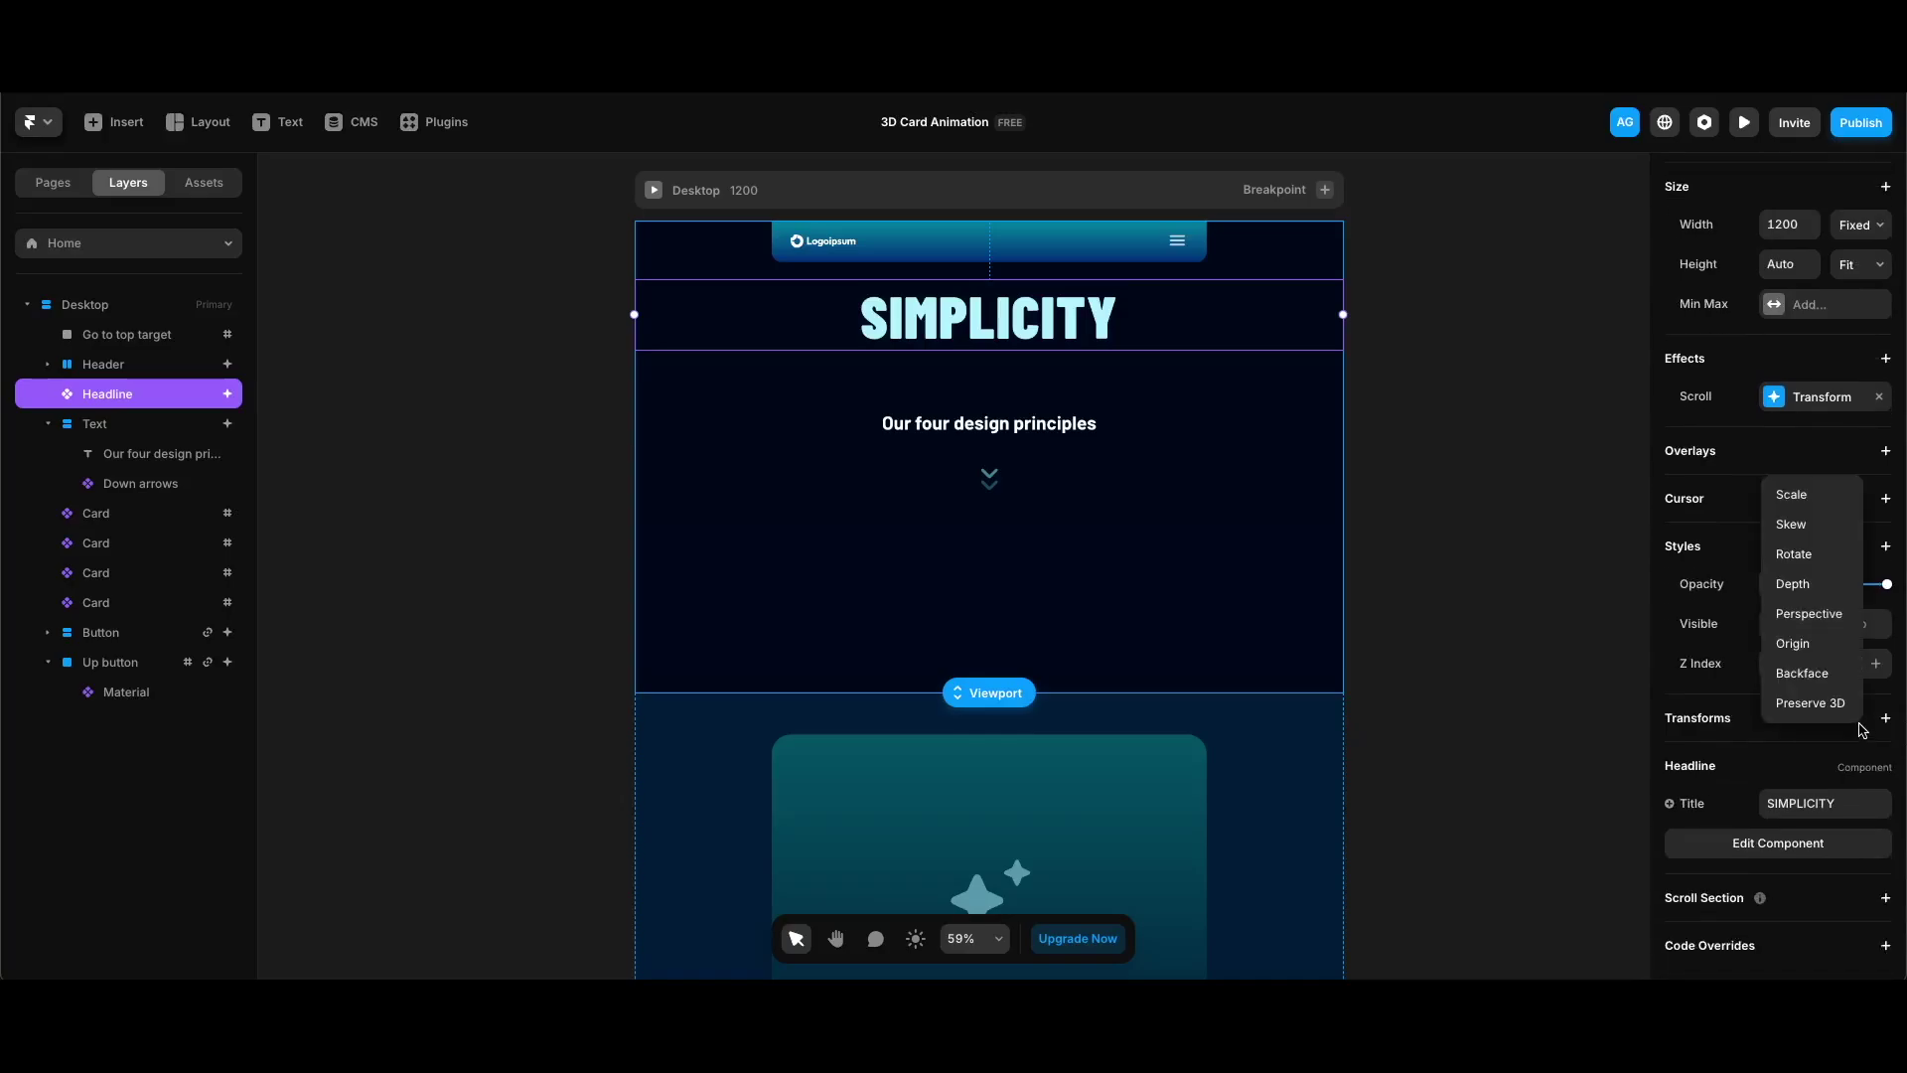
click(1792, 643)
click(1793, 757)
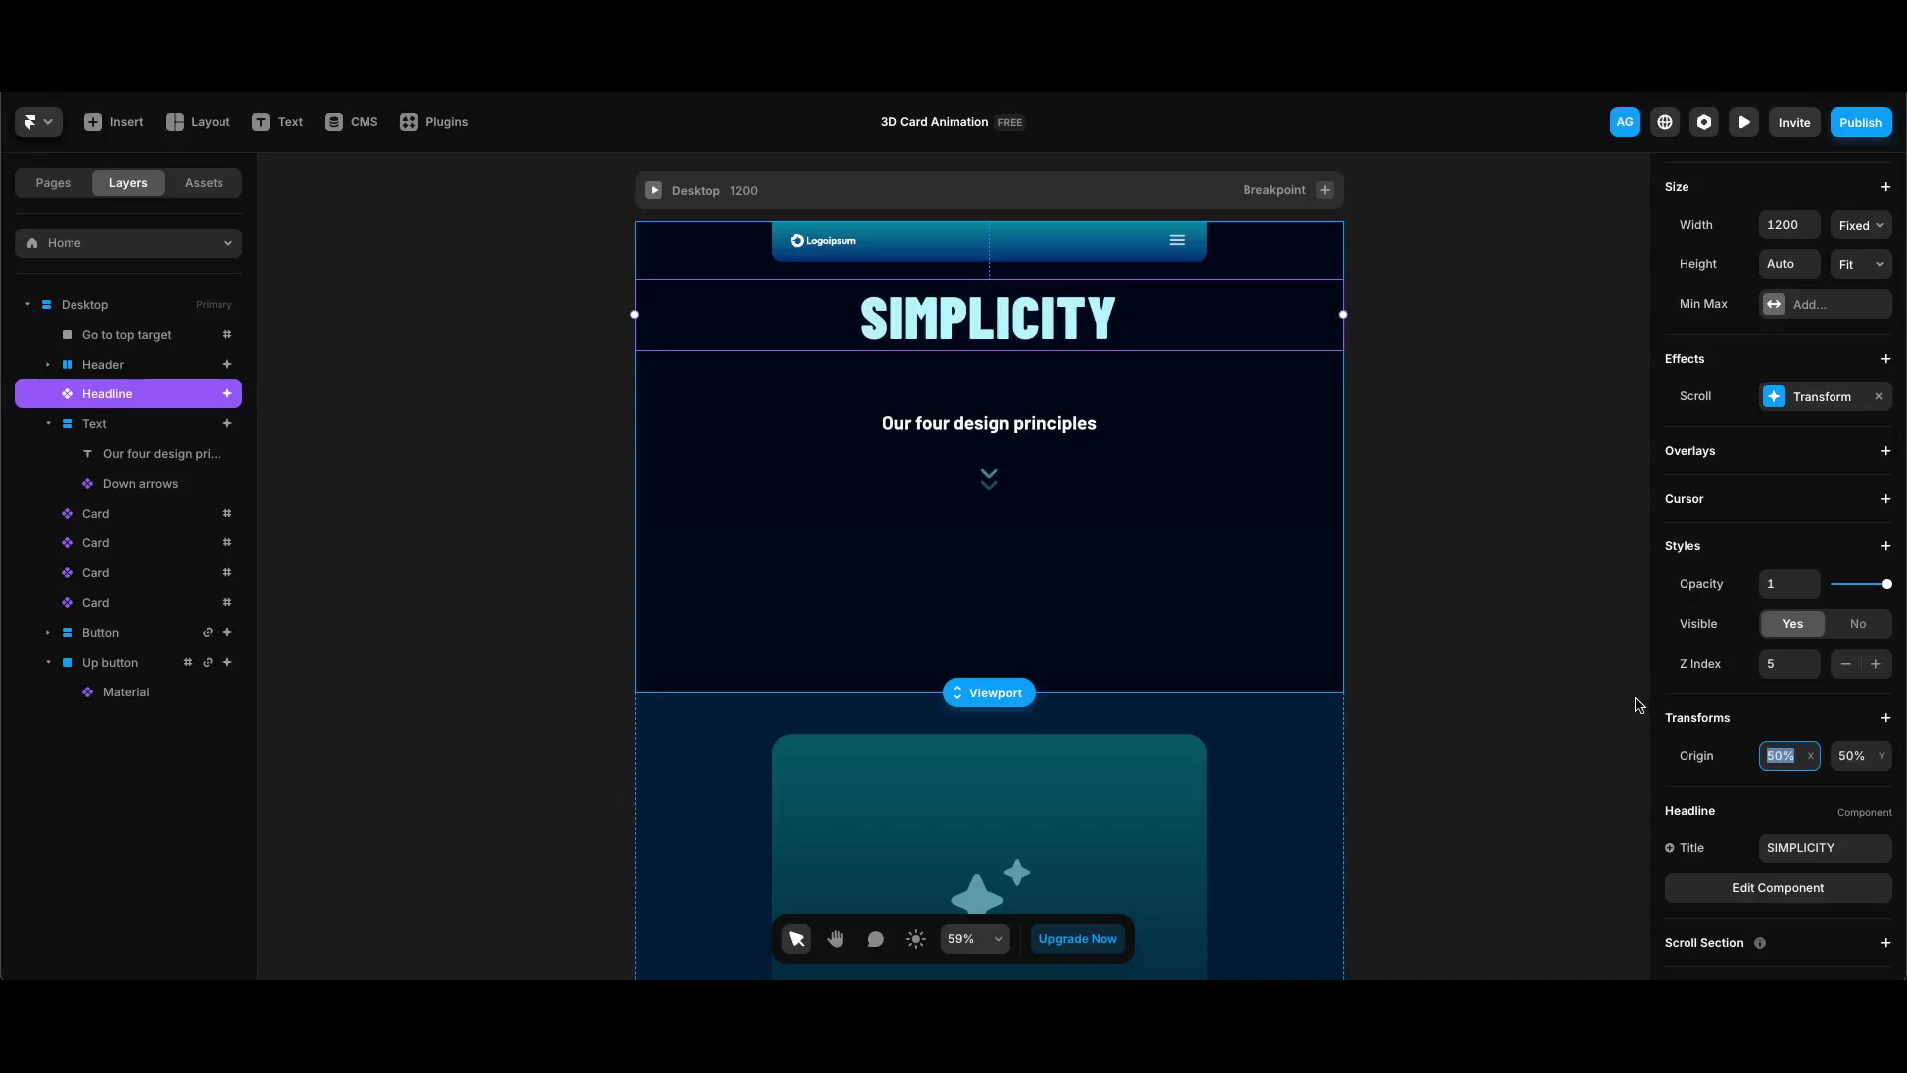
text(0)
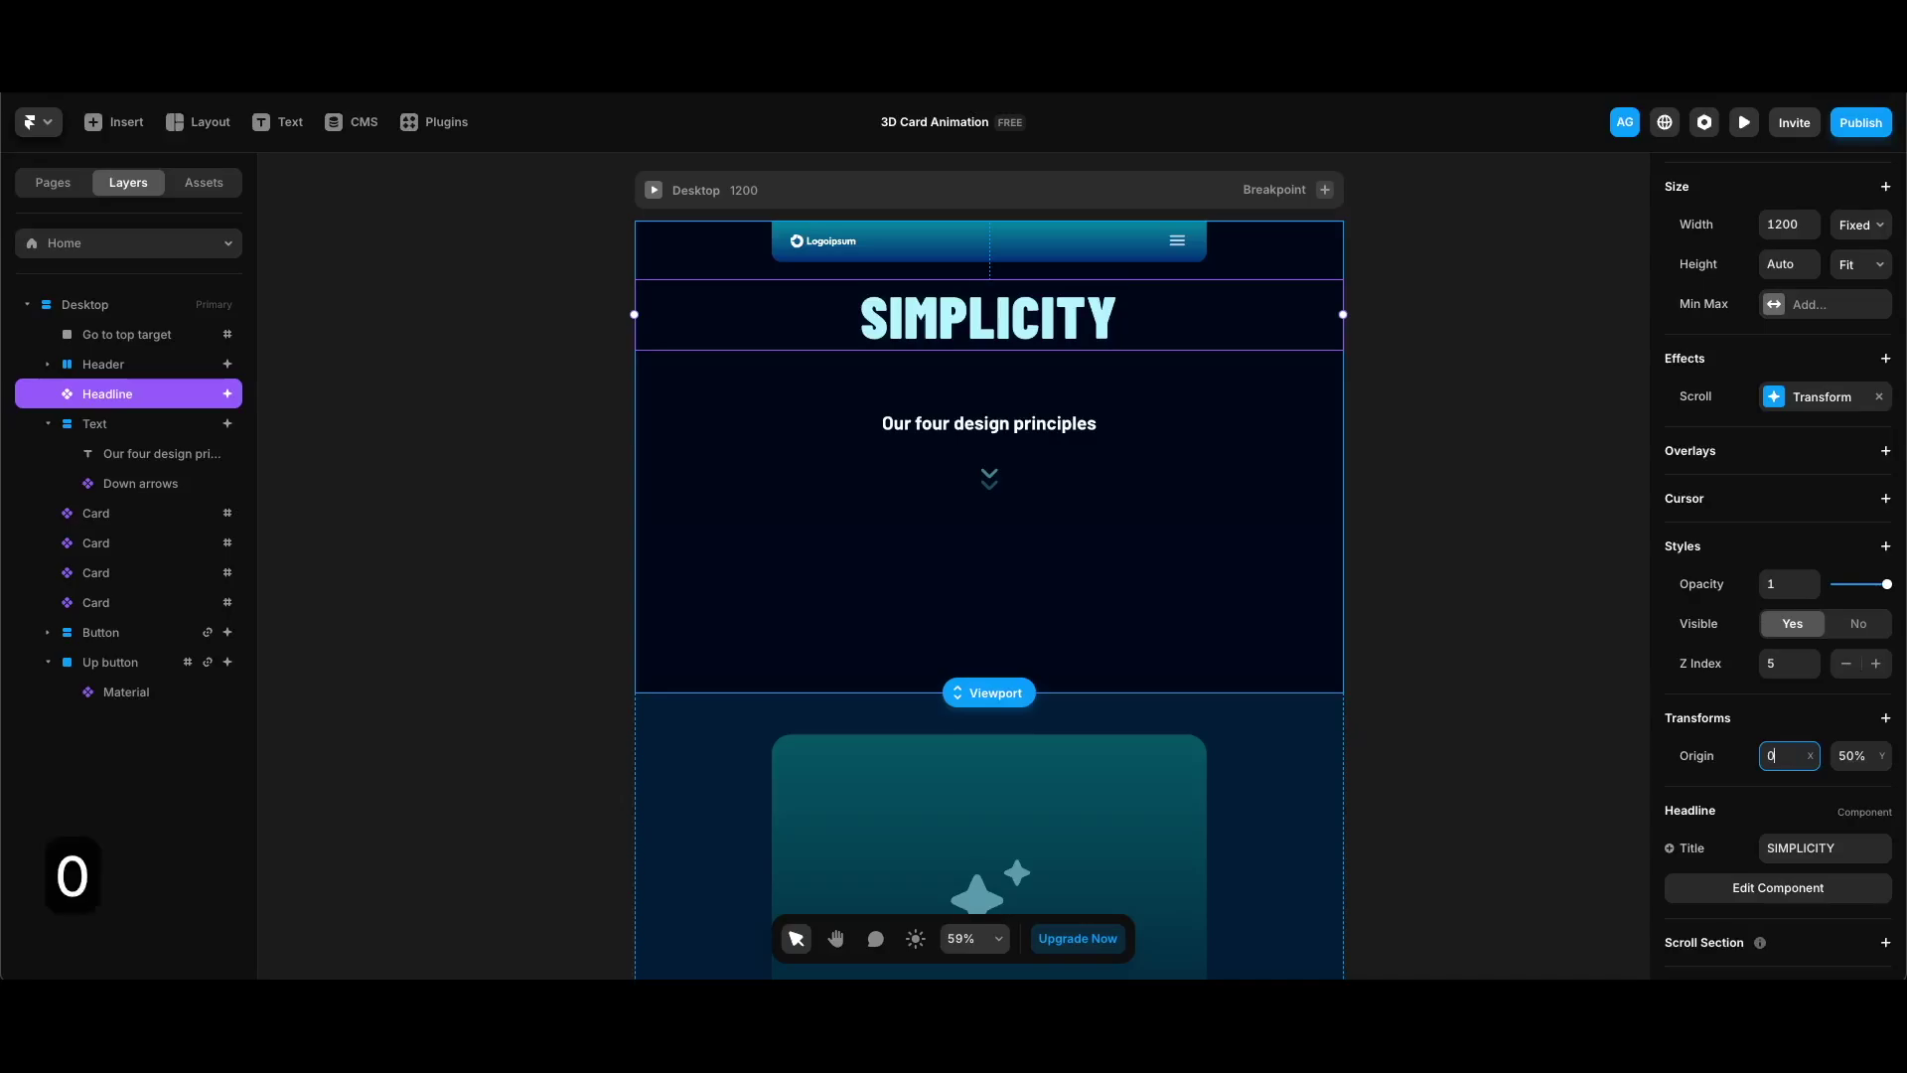
key(Return)
click(1853, 756)
text(0)
key(Return)
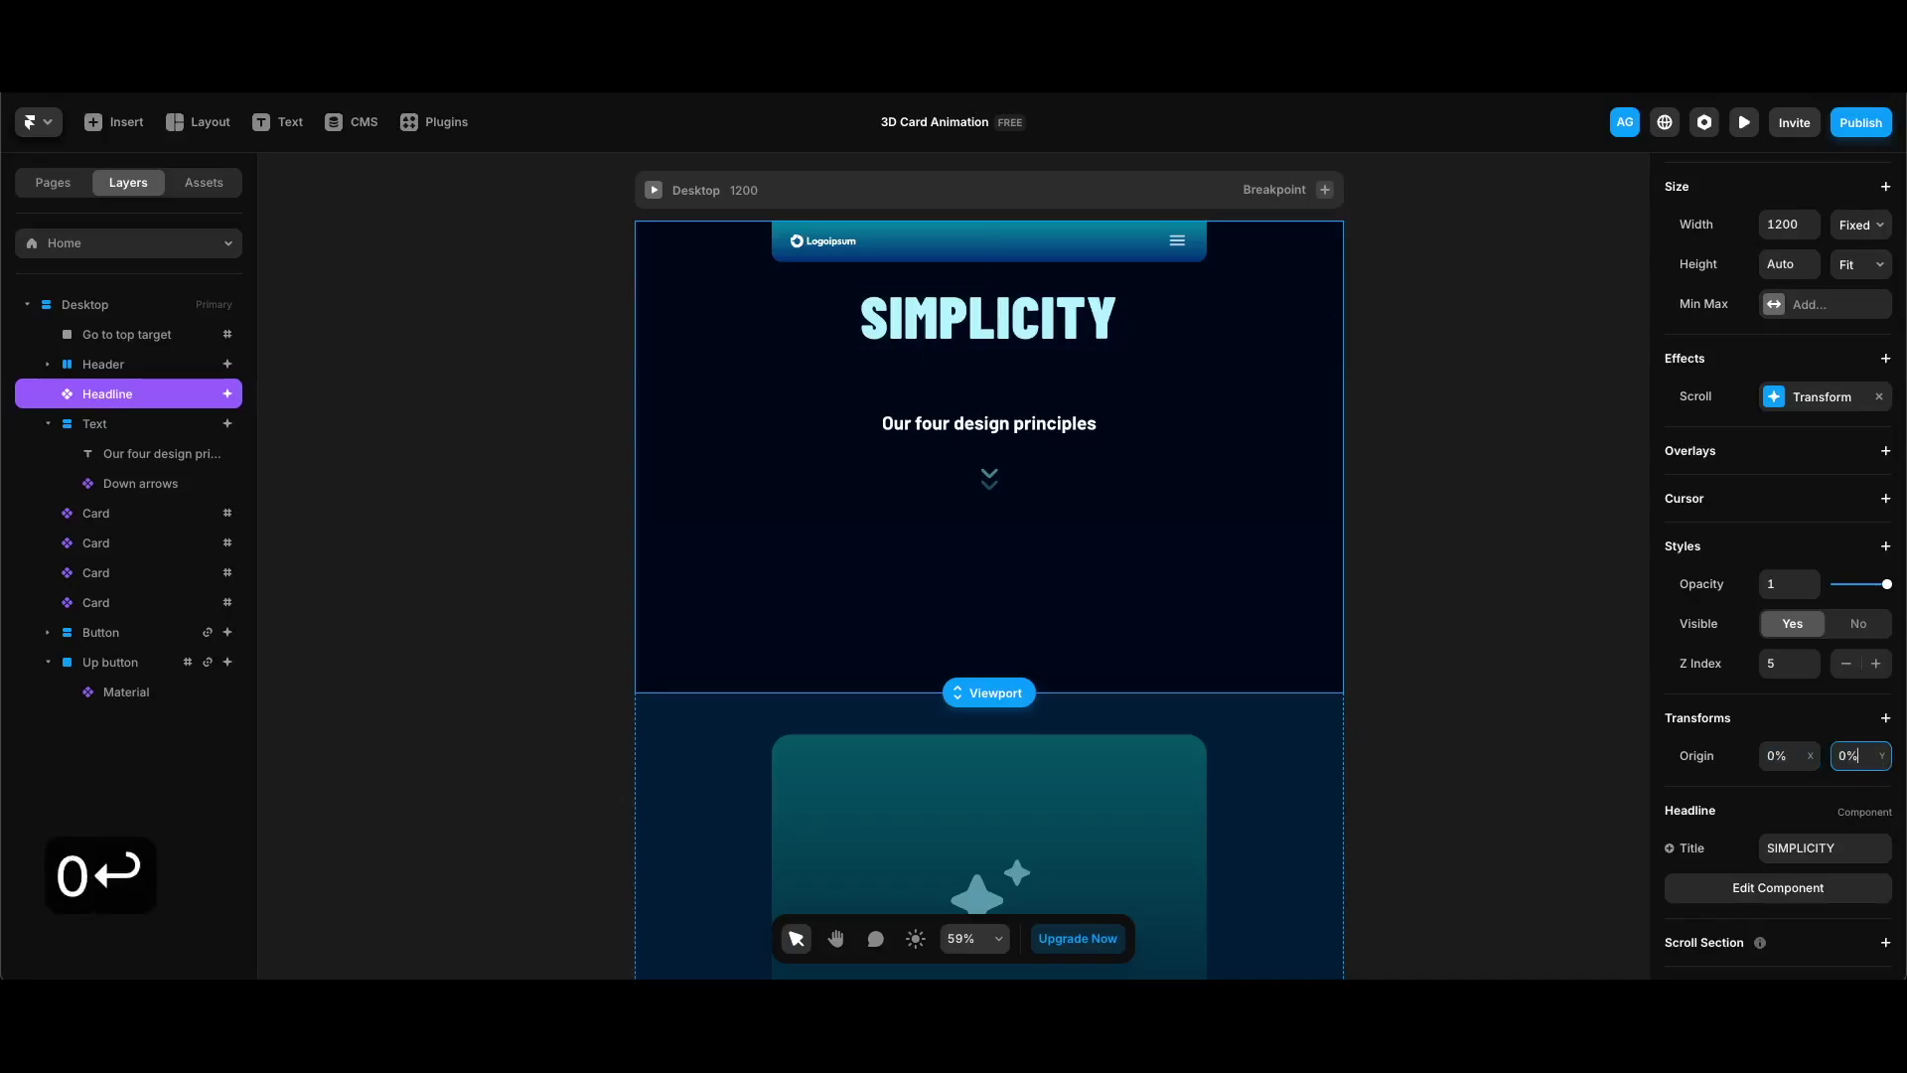
Preview the page, scroll through the animation, and return to the editor
scroll(1503, 473, up, 1)
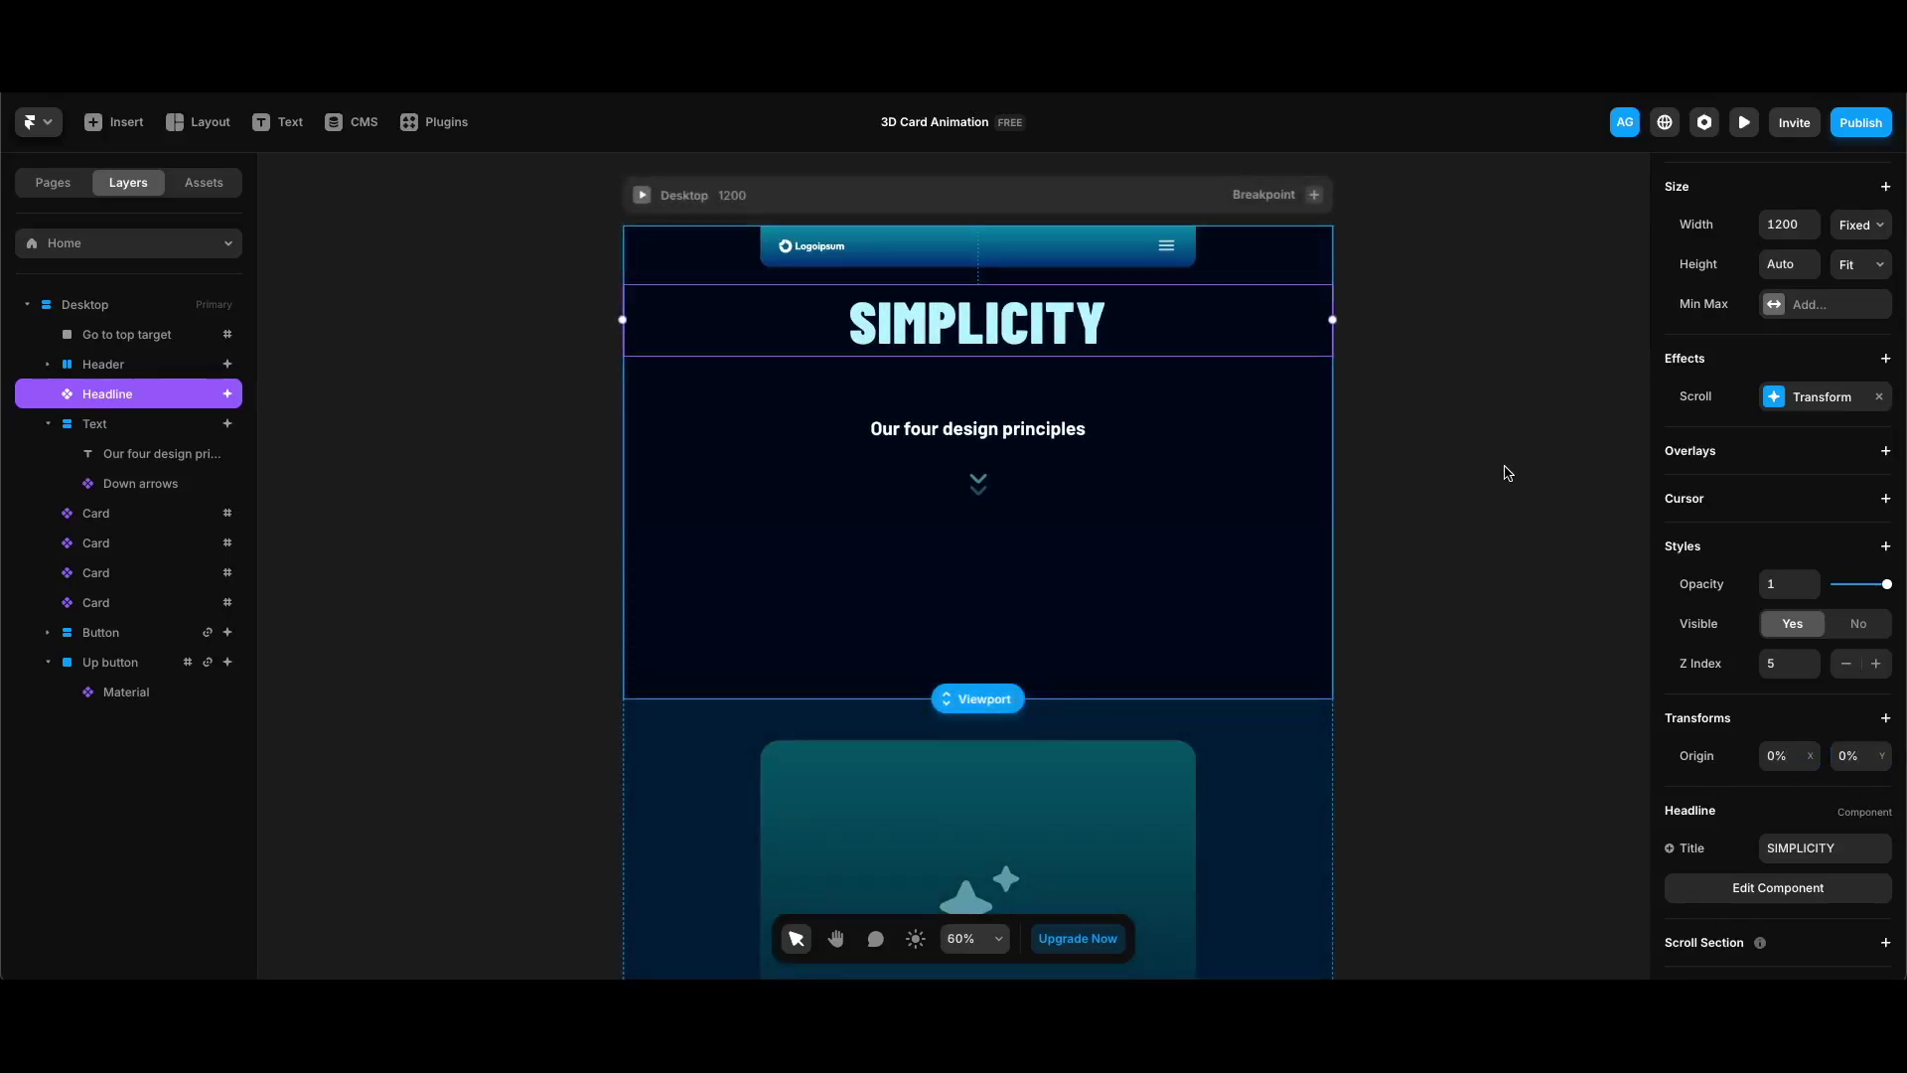
key(ctrl+p)
scroll(1536, 518, down, 5)
scroll(1537, 519, down, 2)
scroll(1537, 518, up, 10)
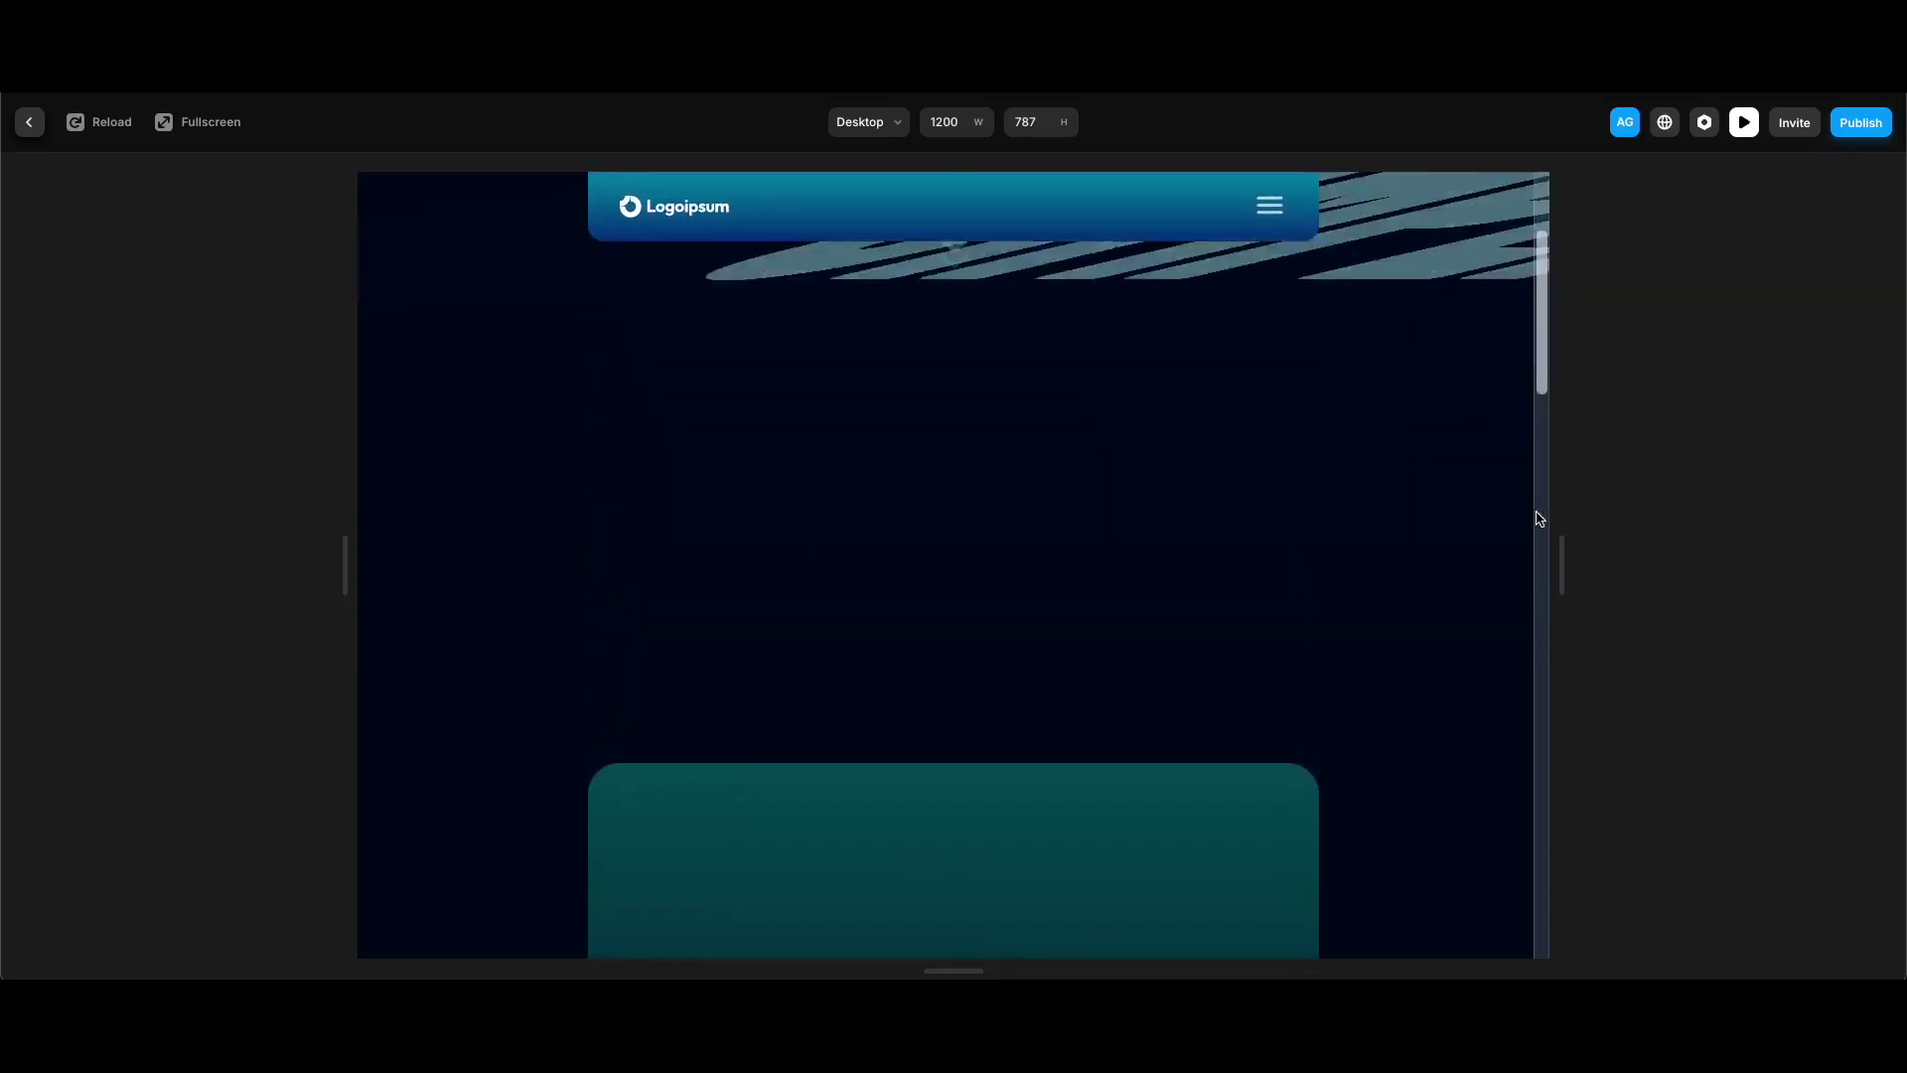
scroll(1537, 518, down, 4)
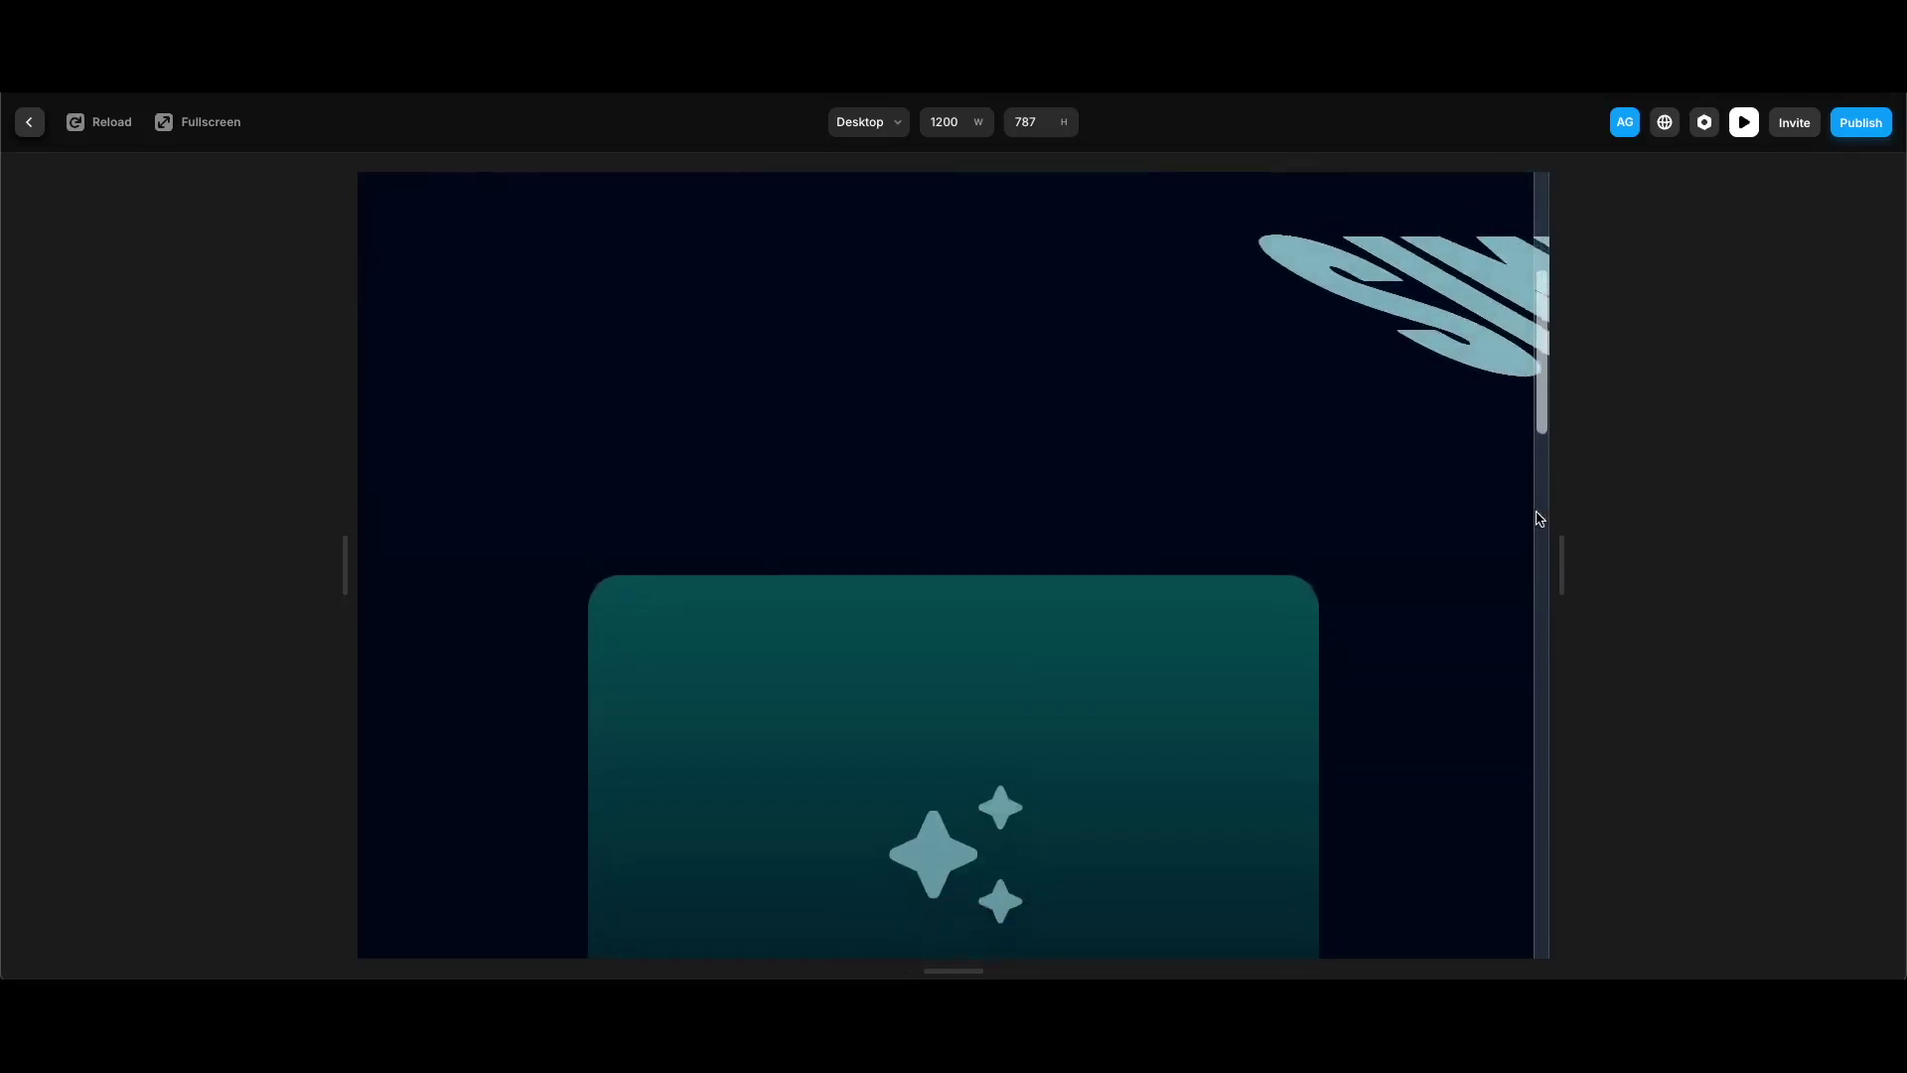
scroll(1536, 518, down, 2)
key(Escape)
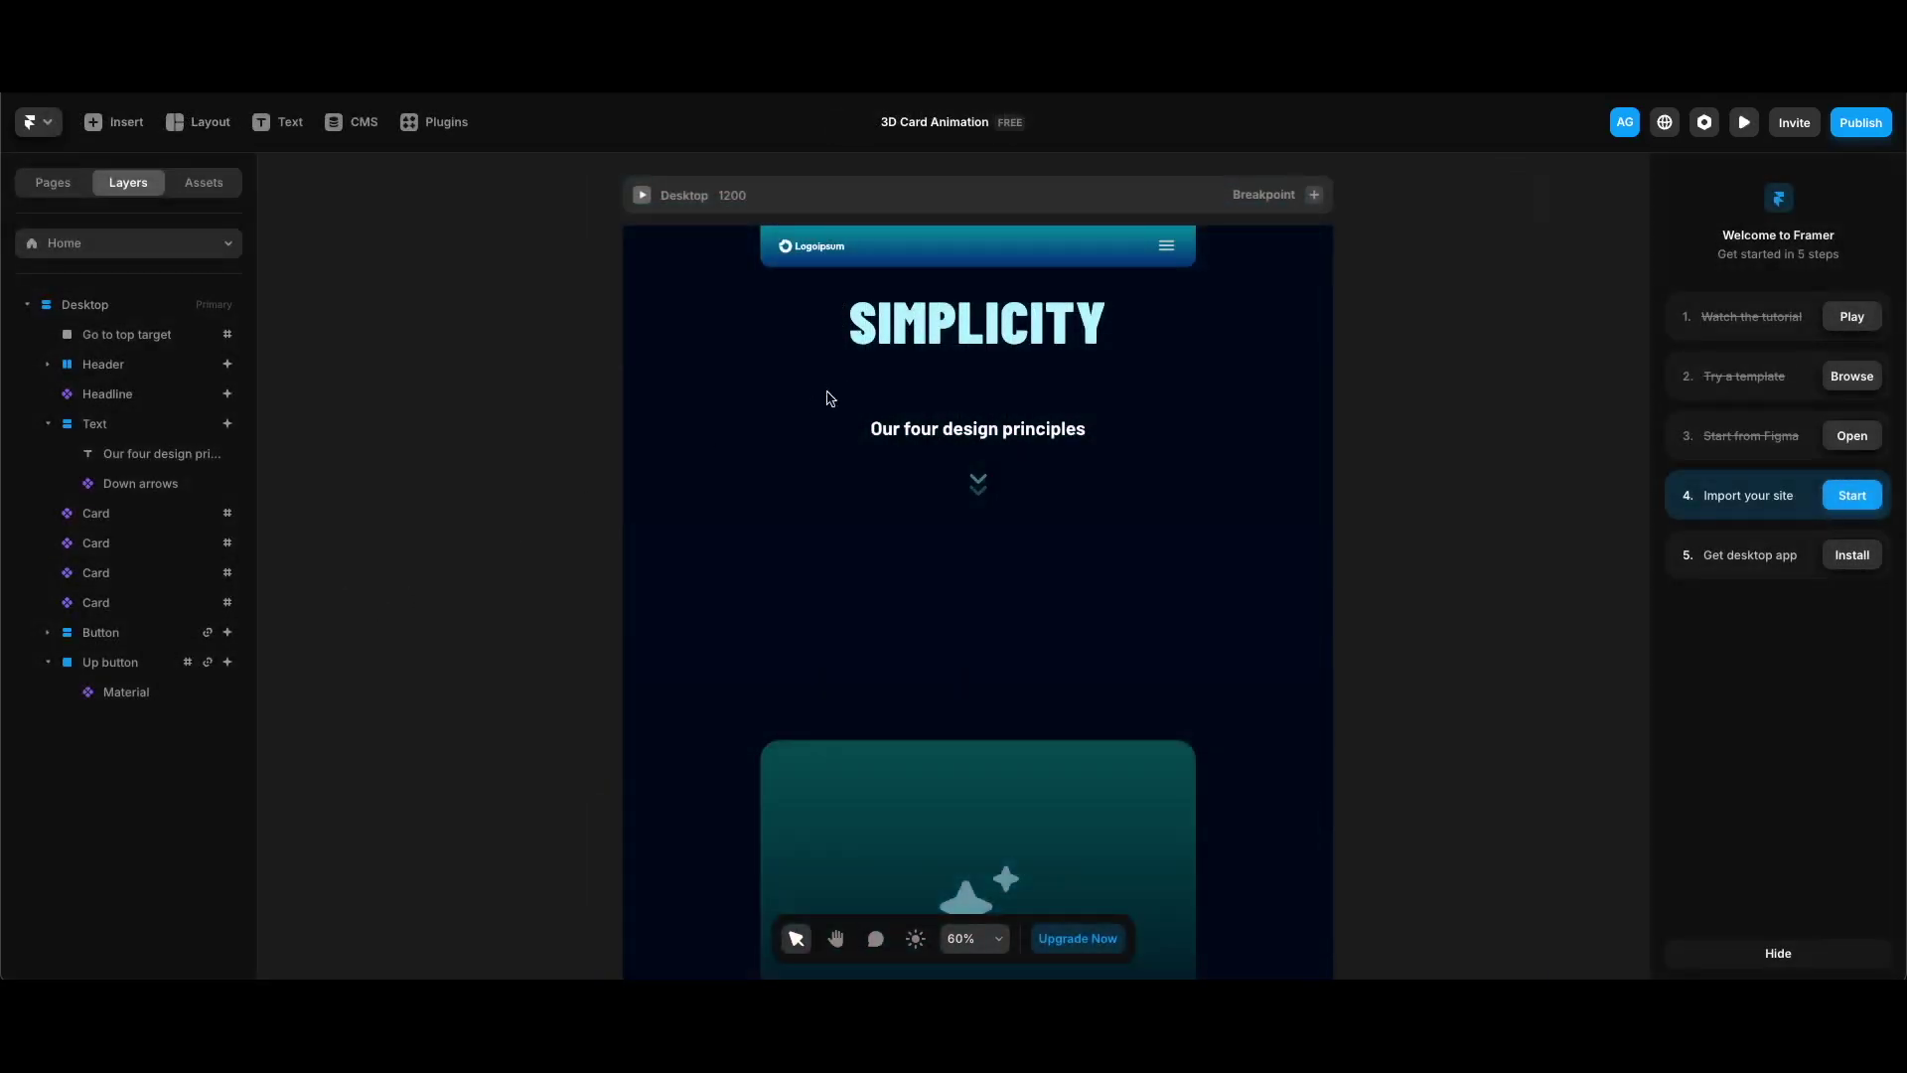
Duplicate the SIMPLICITY headline and set the copy to animate from section #2 to #3
click(991, 335)
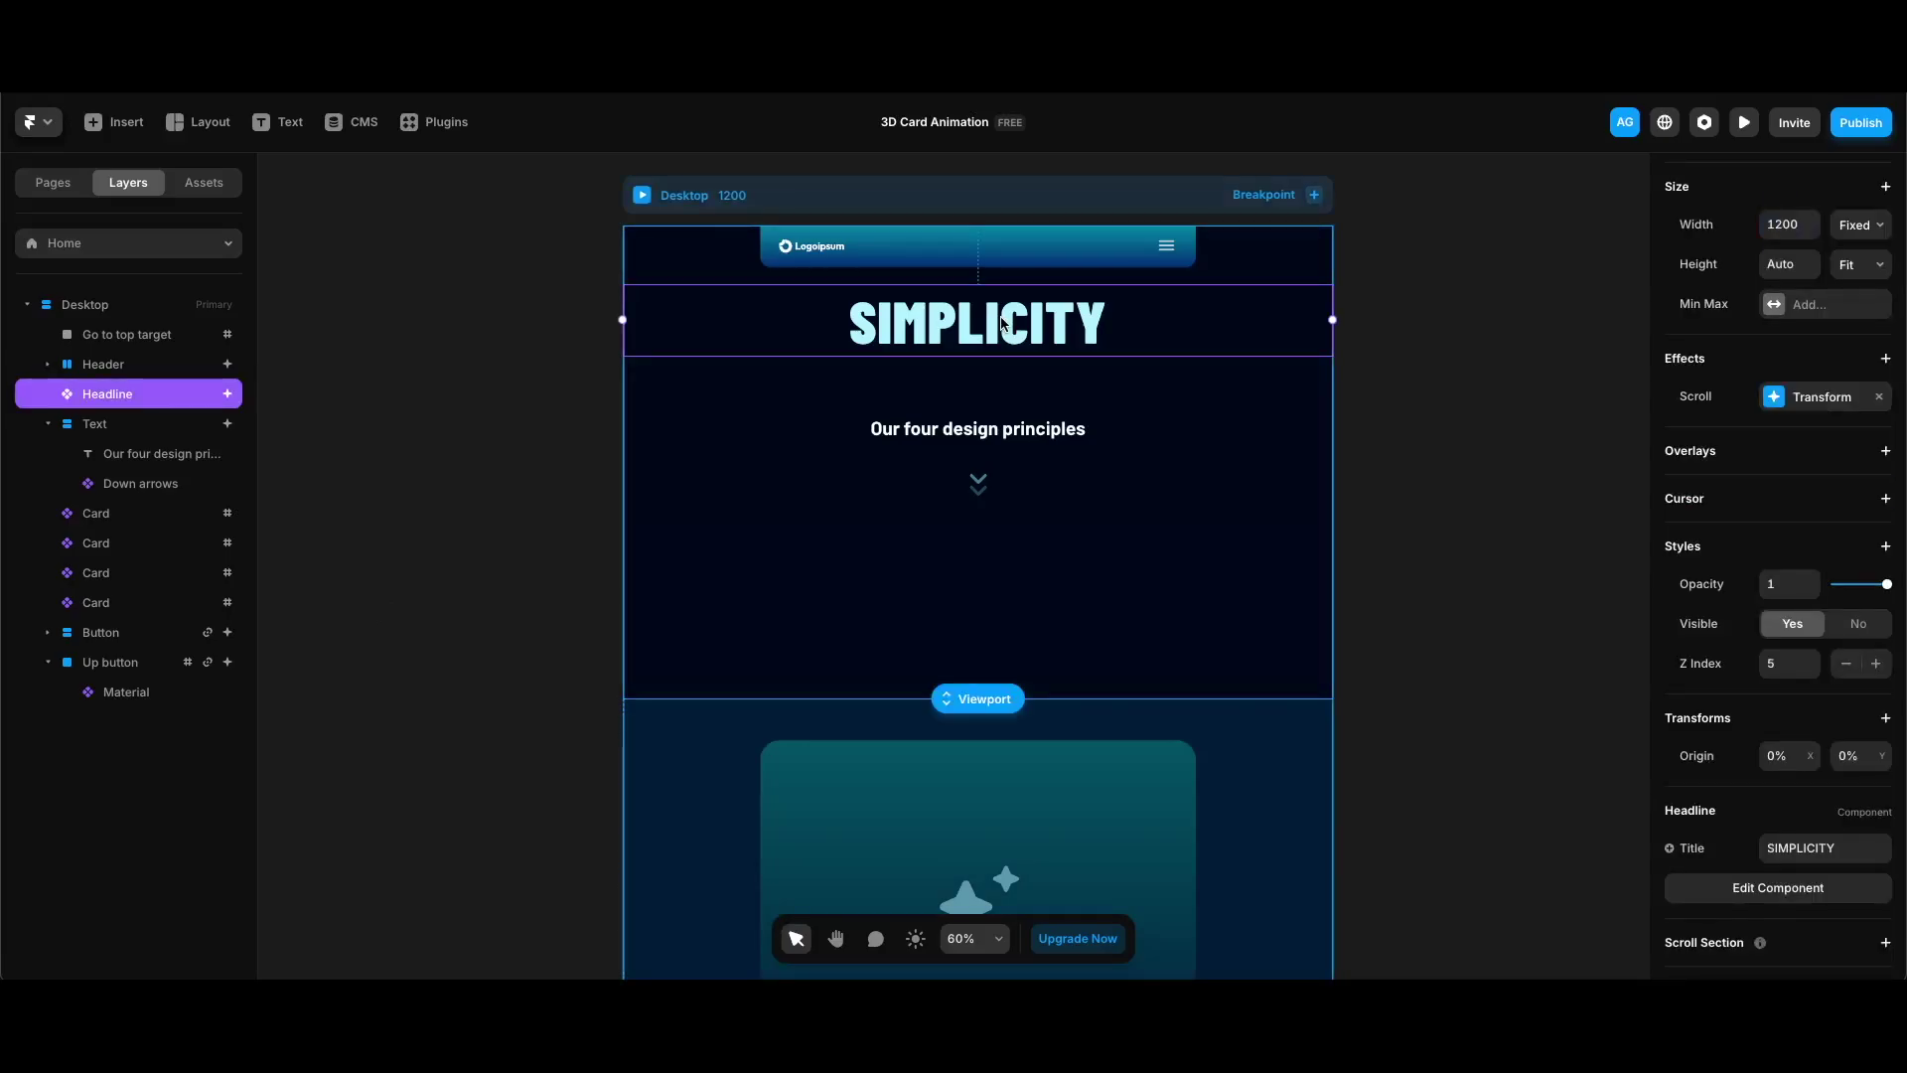
key(super+d)
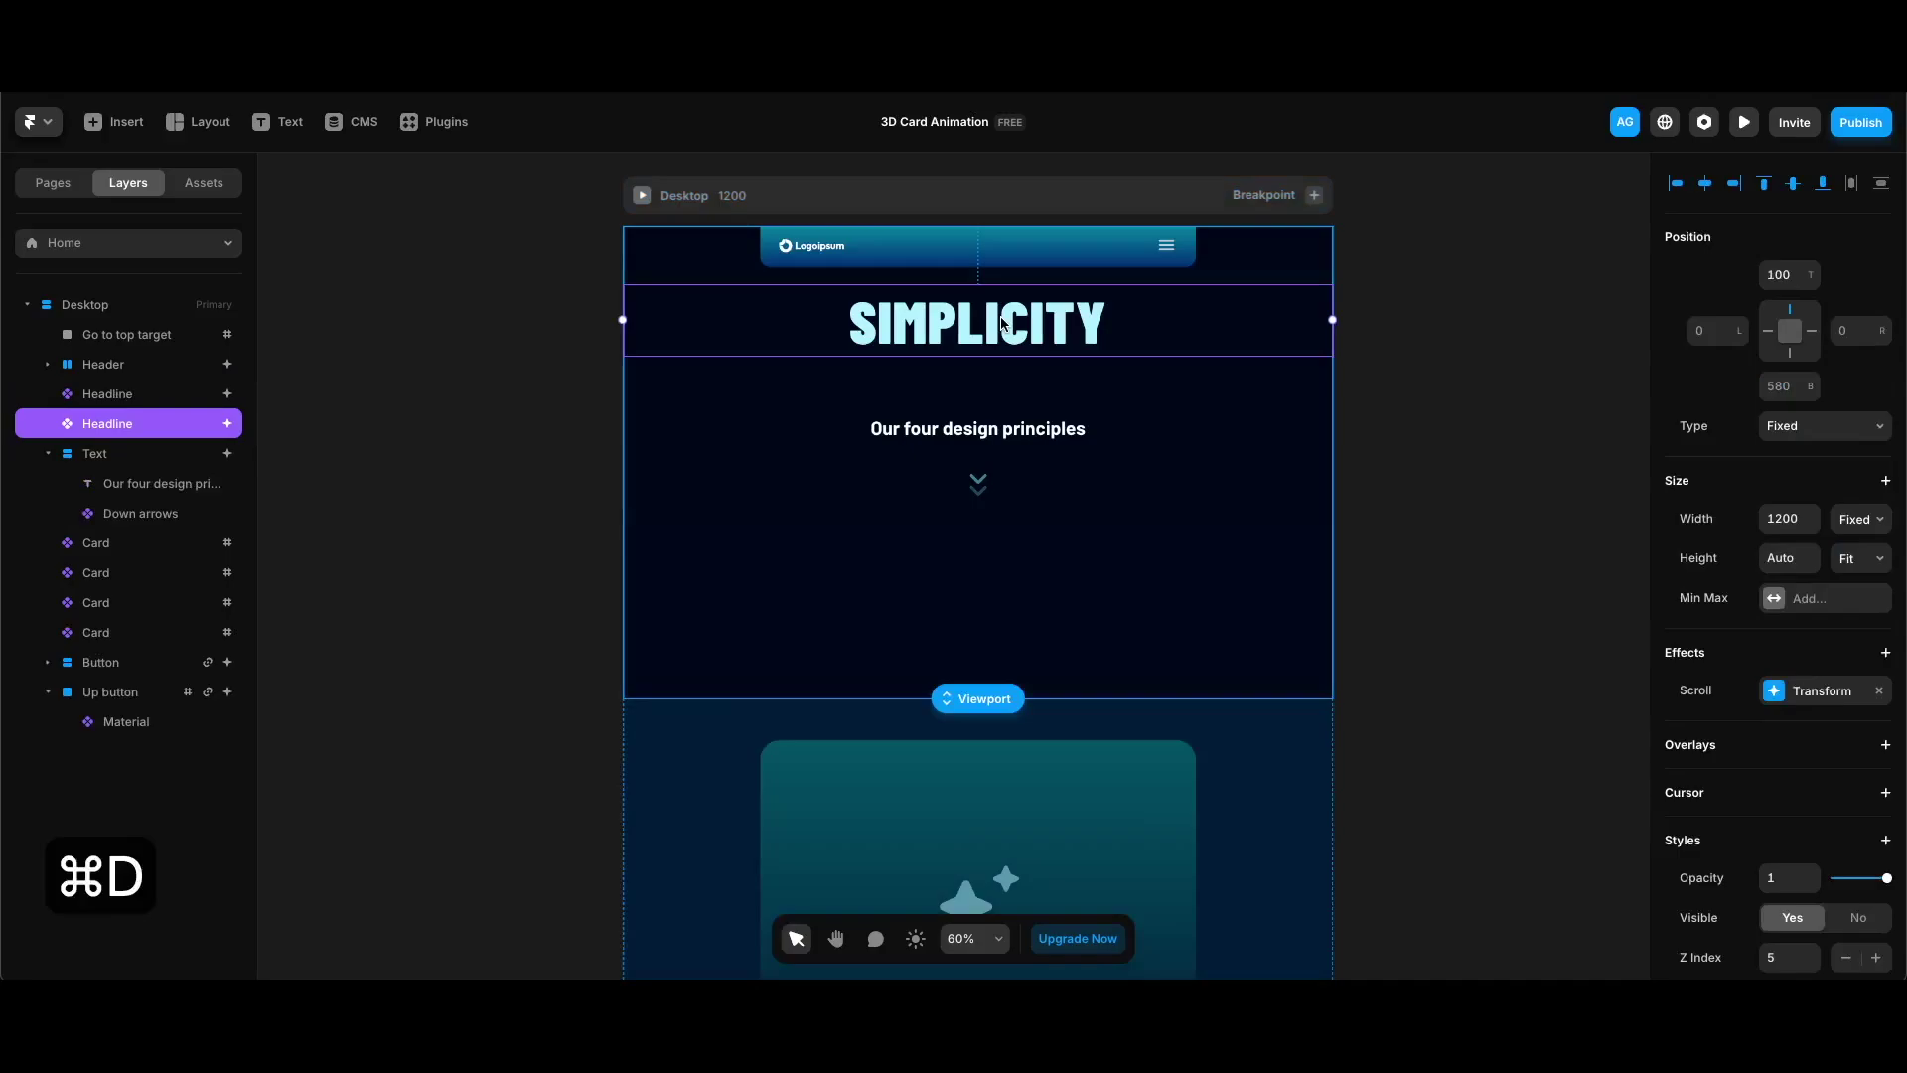
click(1813, 693)
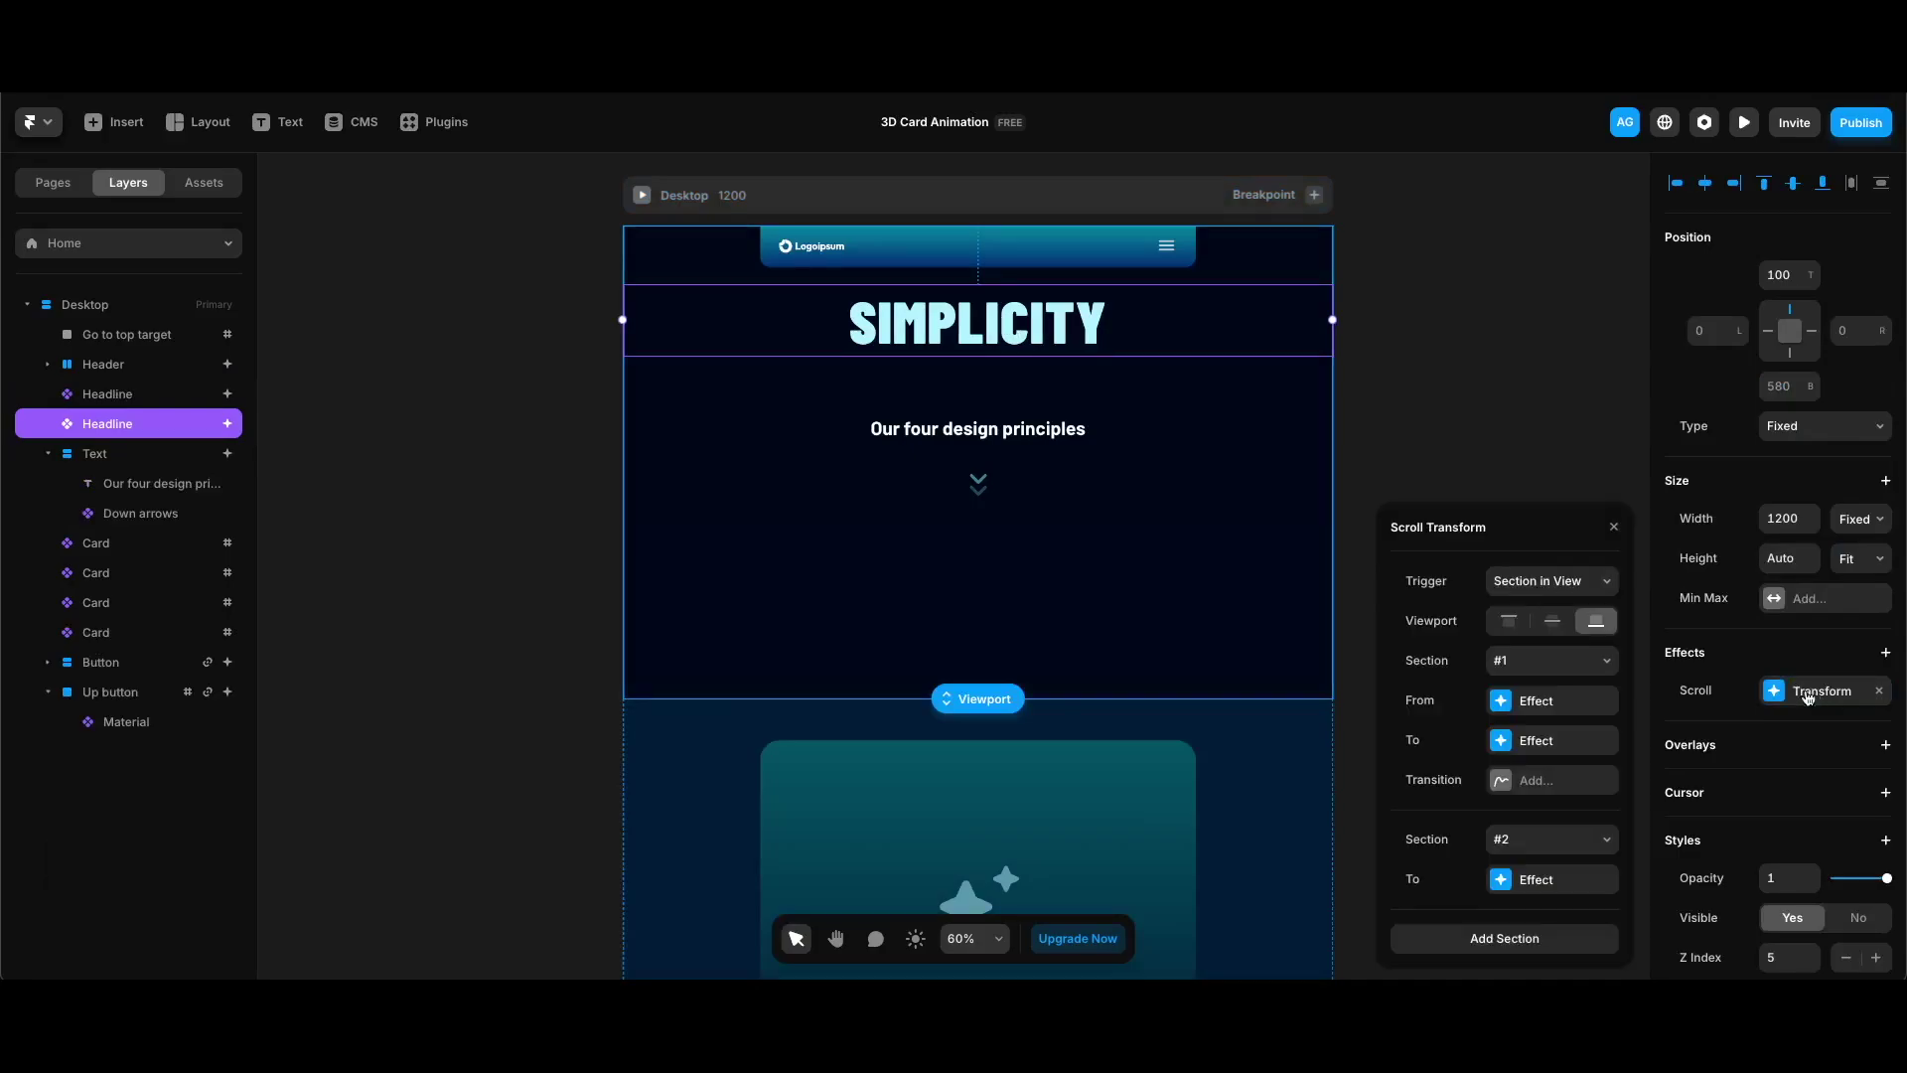
click(1569, 665)
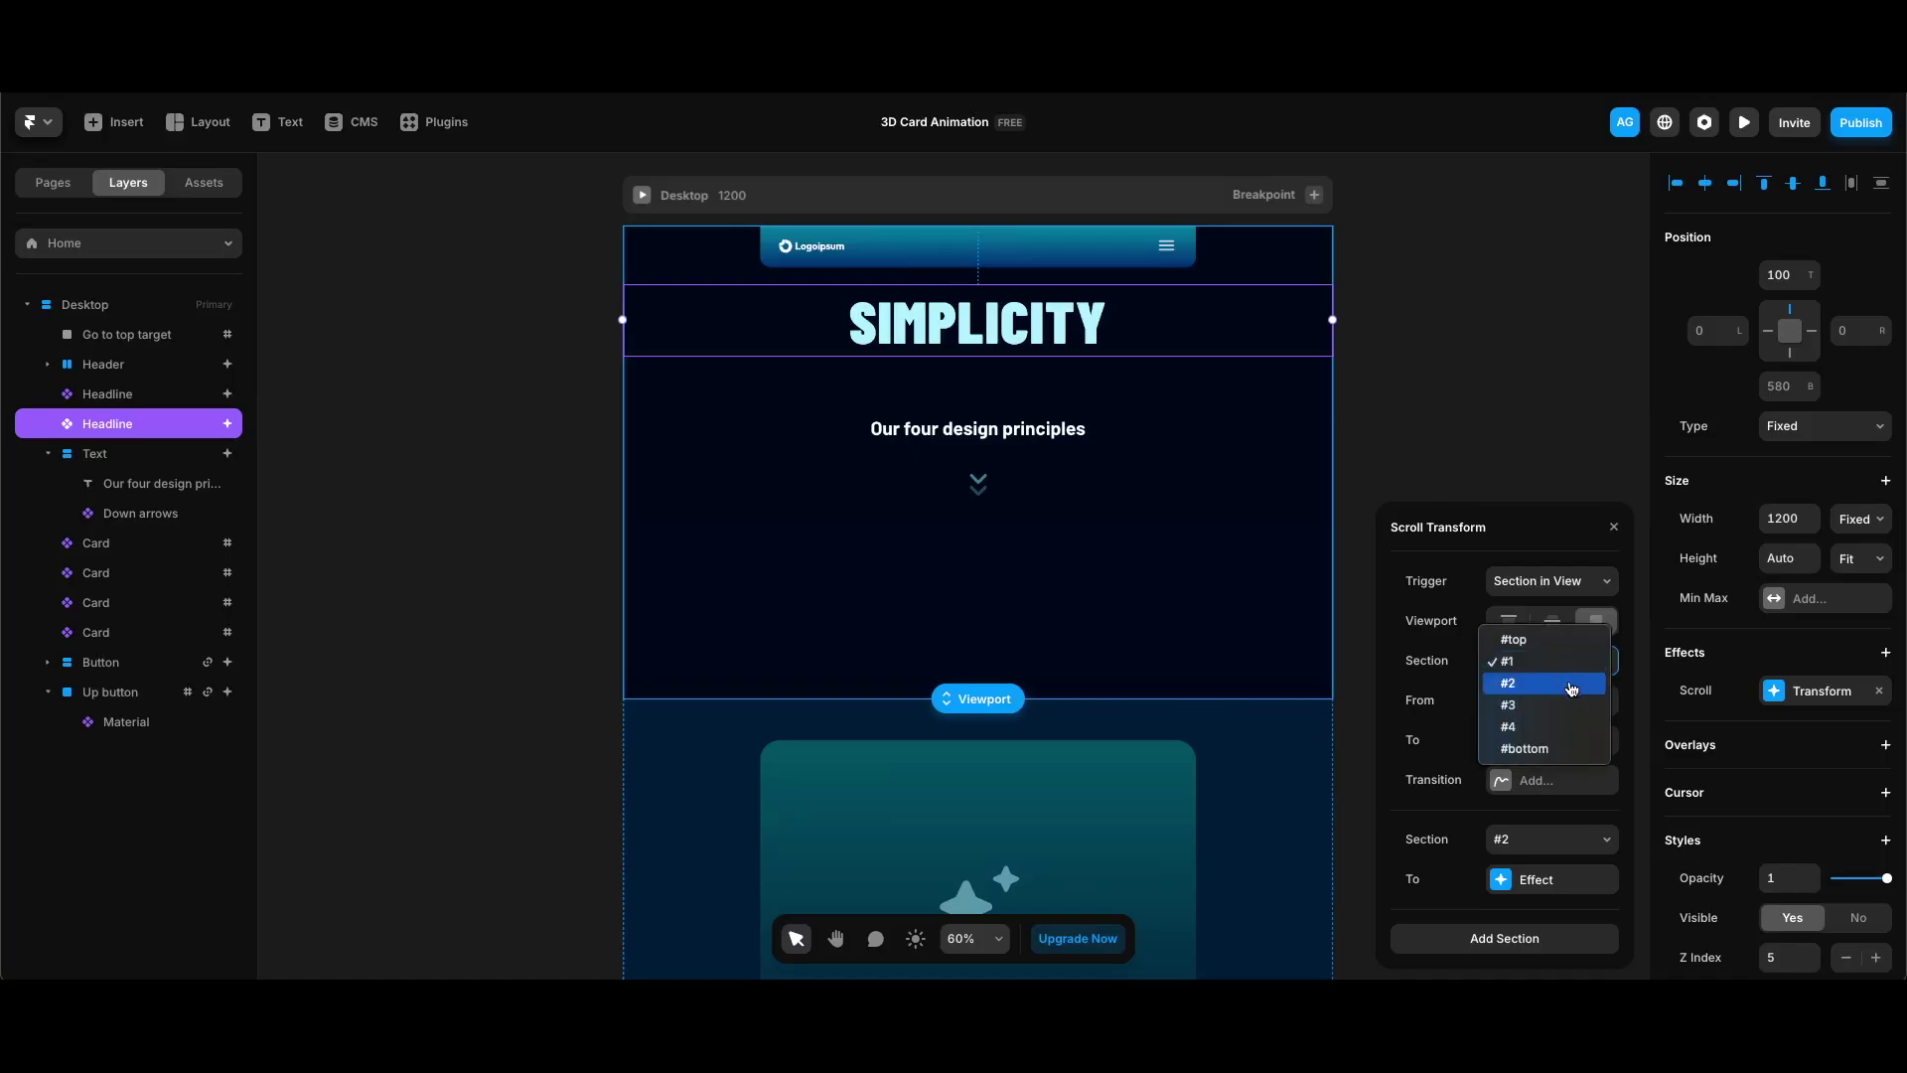
click(1570, 685)
click(1559, 840)
click(1546, 863)
Retitle the copy CONSISTENCY and duplicate it again
scroll(1797, 789, down, 3)
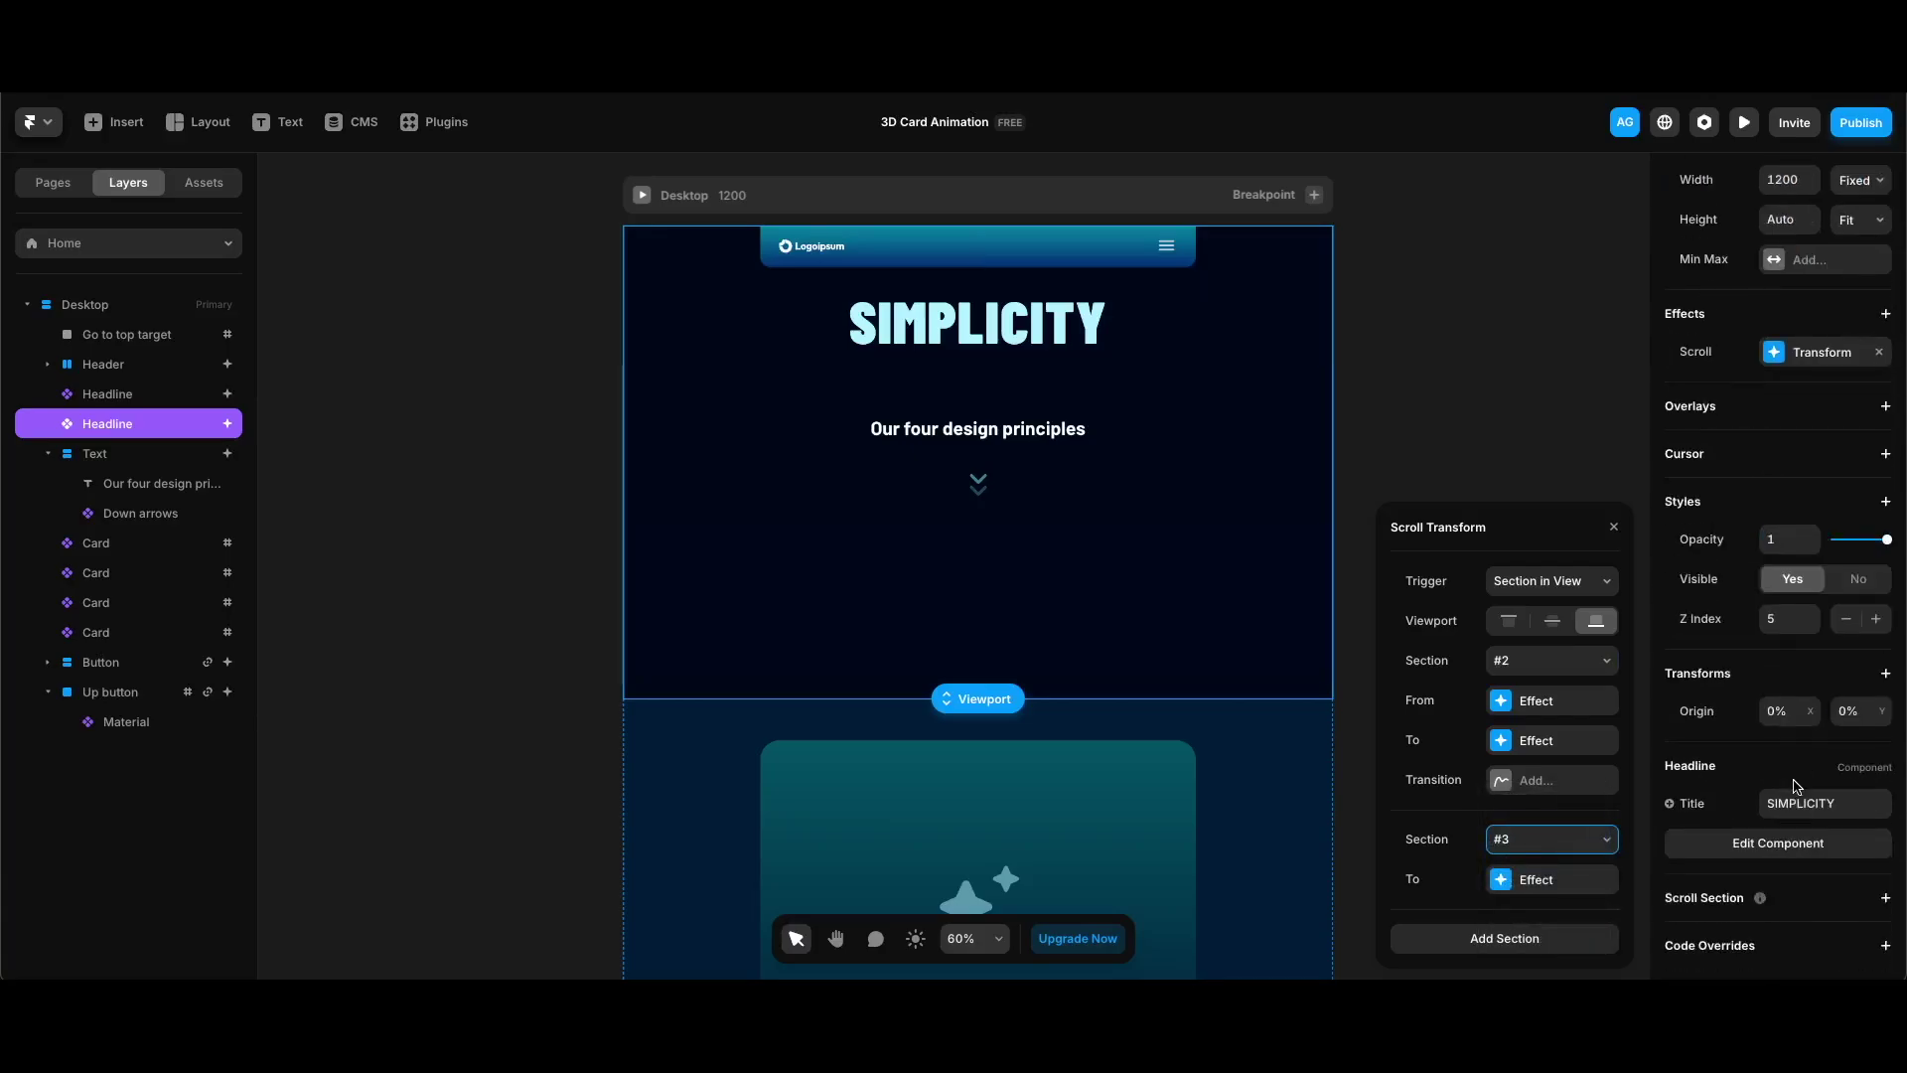
click(1843, 804)
text(CONSISTENCY)
key(Return)
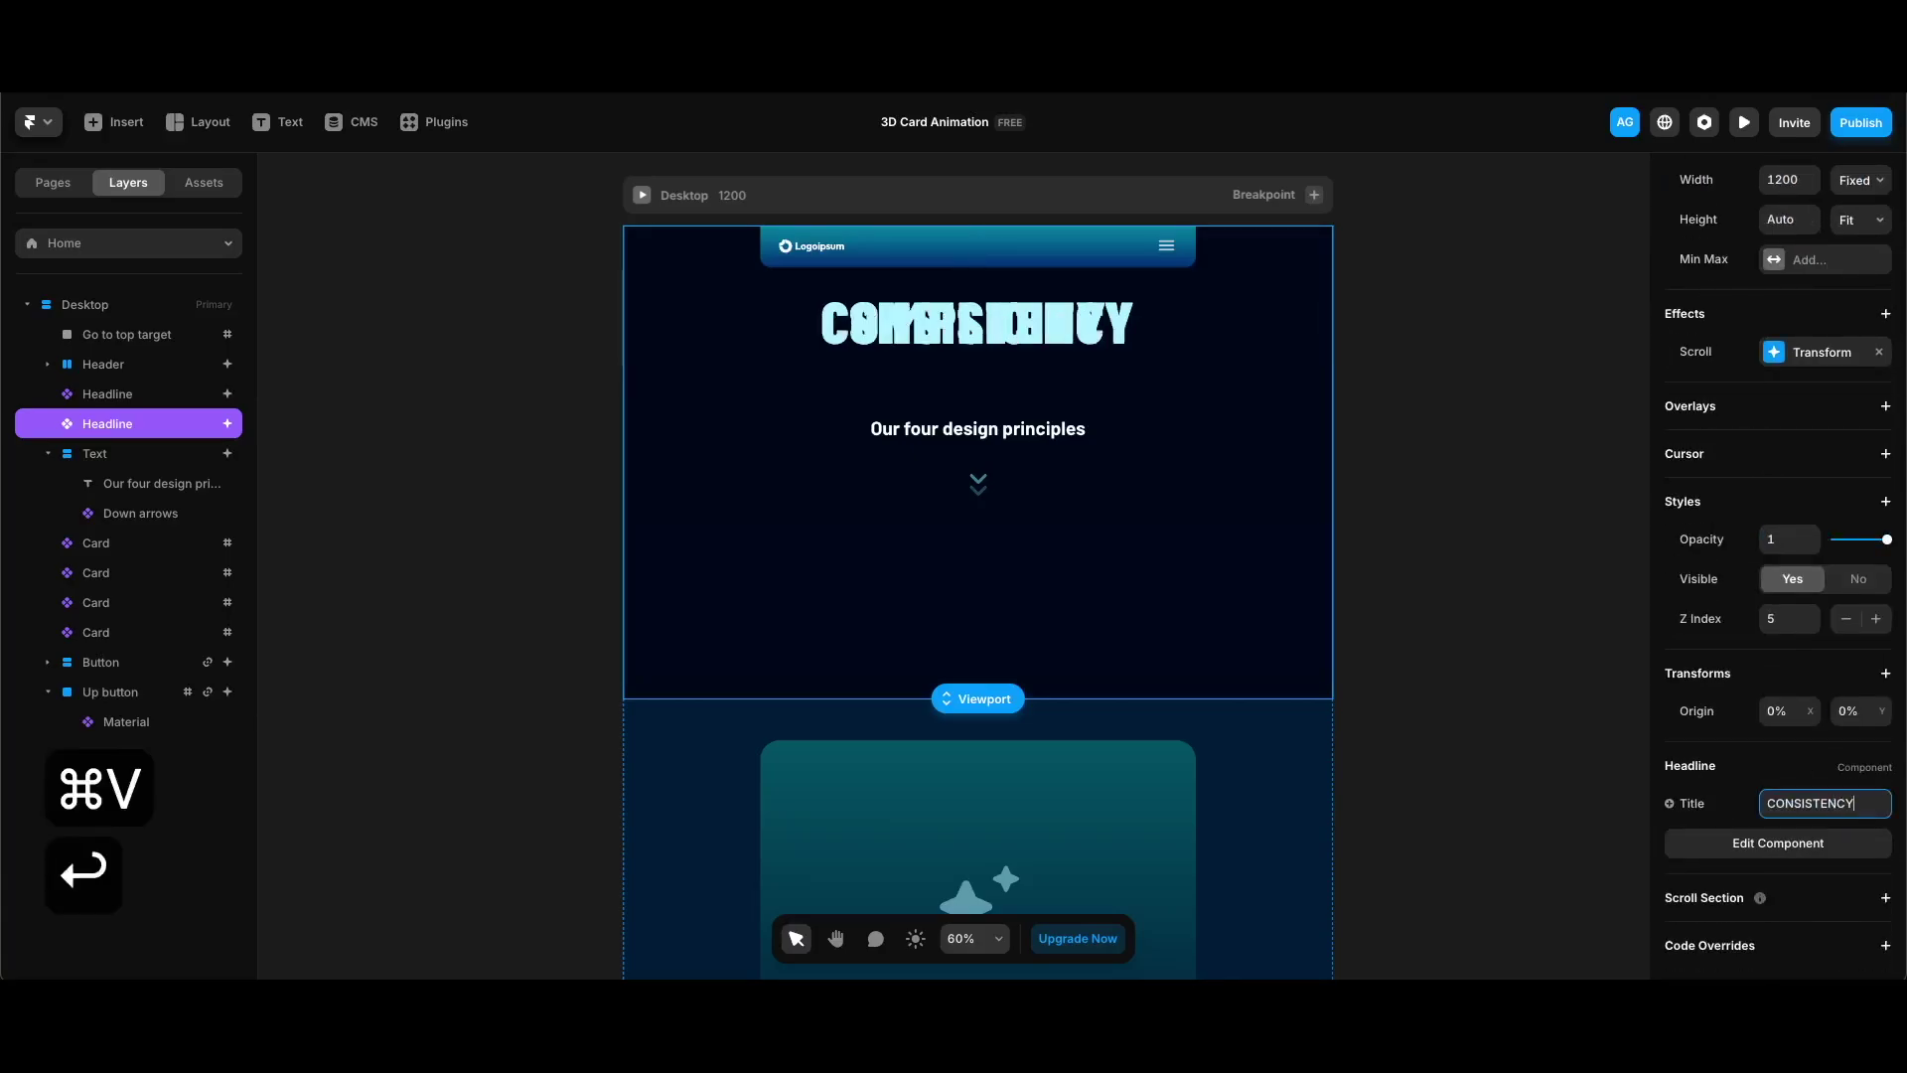
key(super+d)
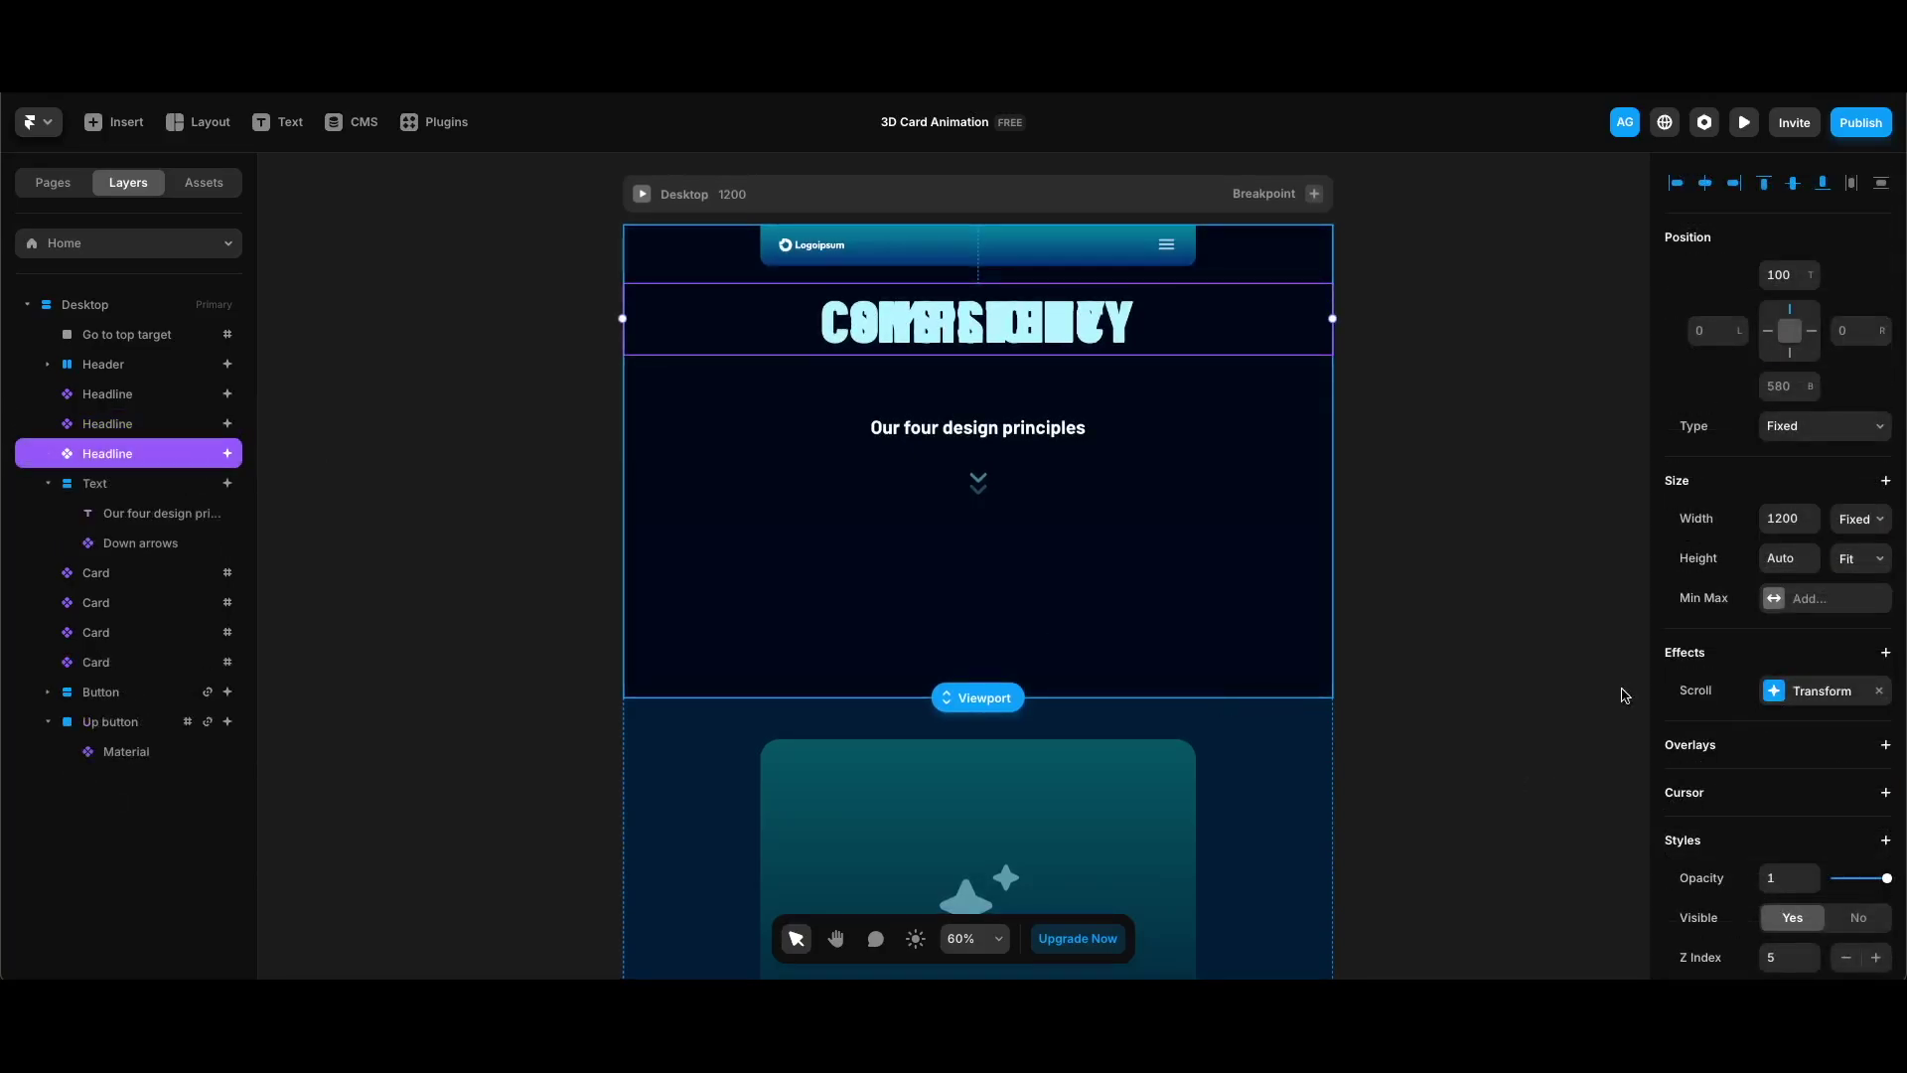
Set the third headline's end section and retitle it ACCESSIBILITY
click(1827, 690)
click(1554, 840)
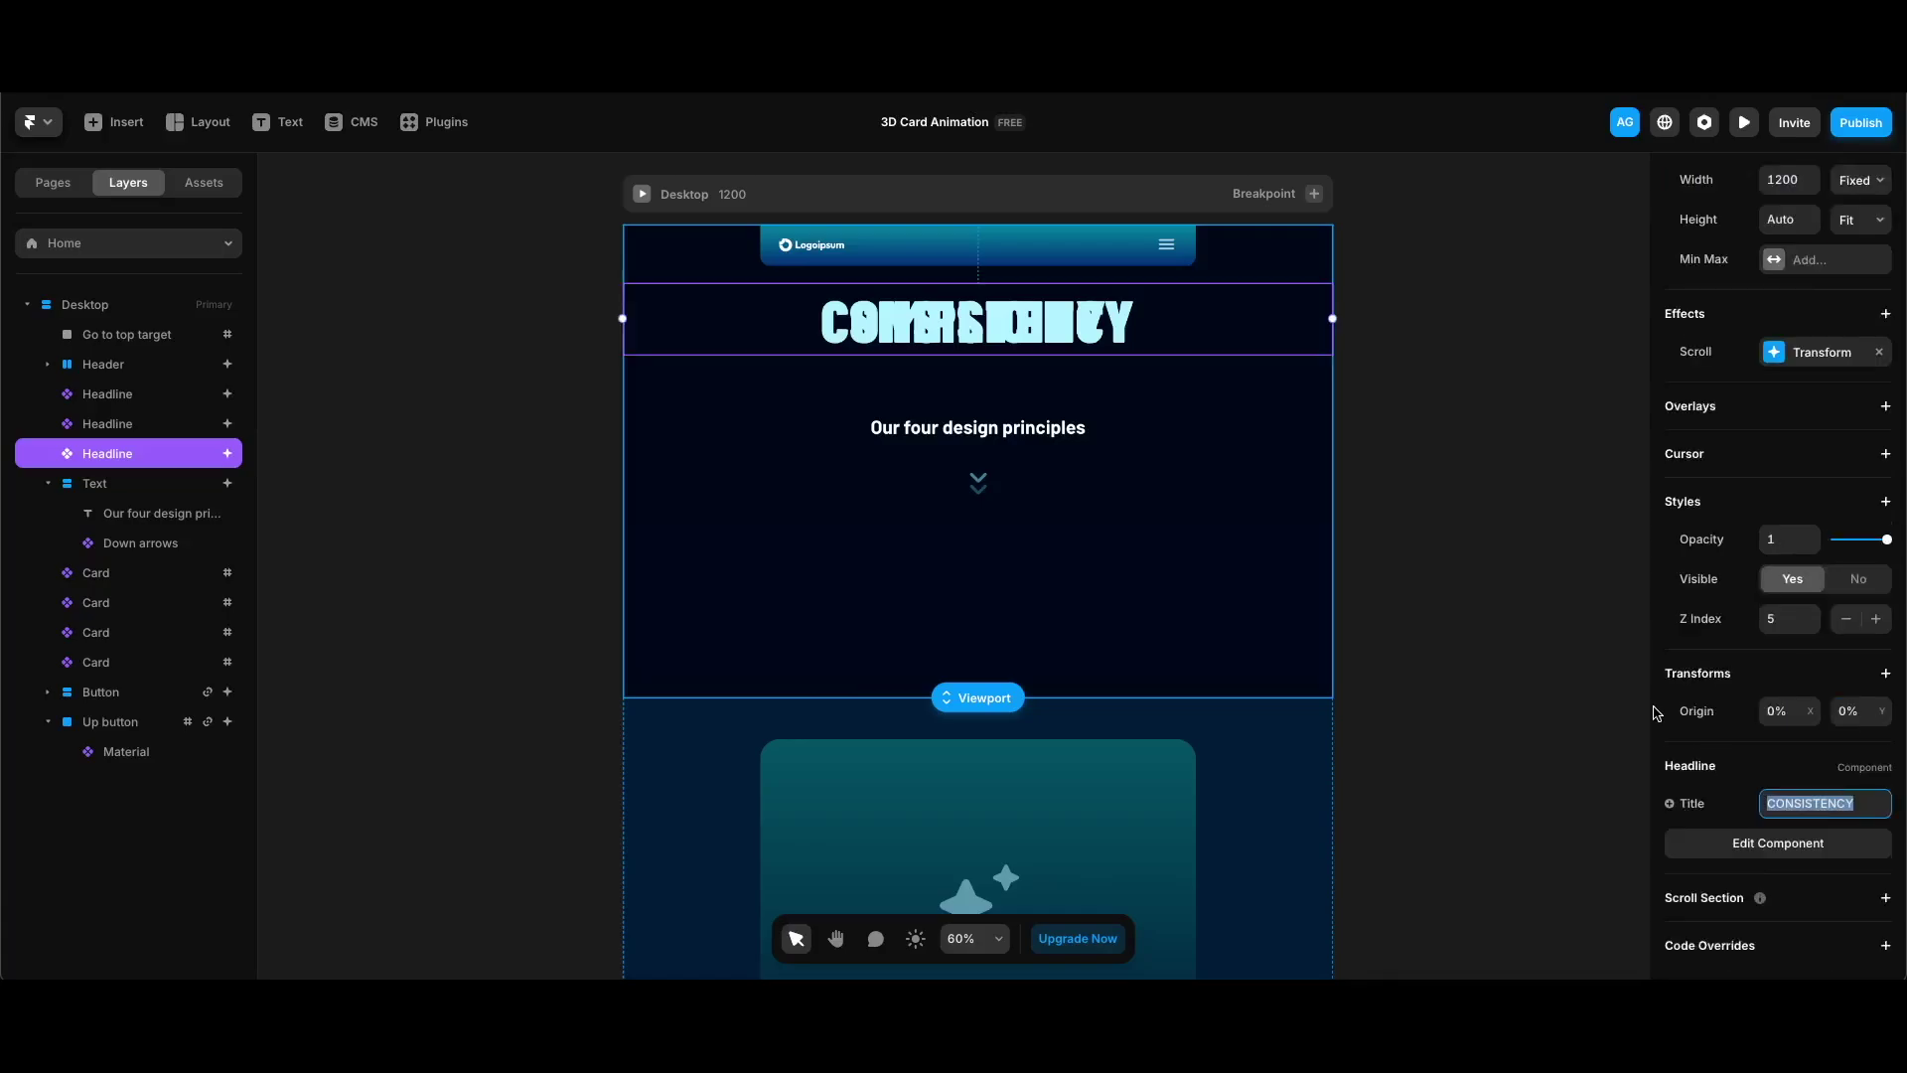
text(ACCESSIBILITY)
key(Return)
Duplicate it and set the copy to animate from section #4 to the page bottom
key(super+d)
click(1823, 691)
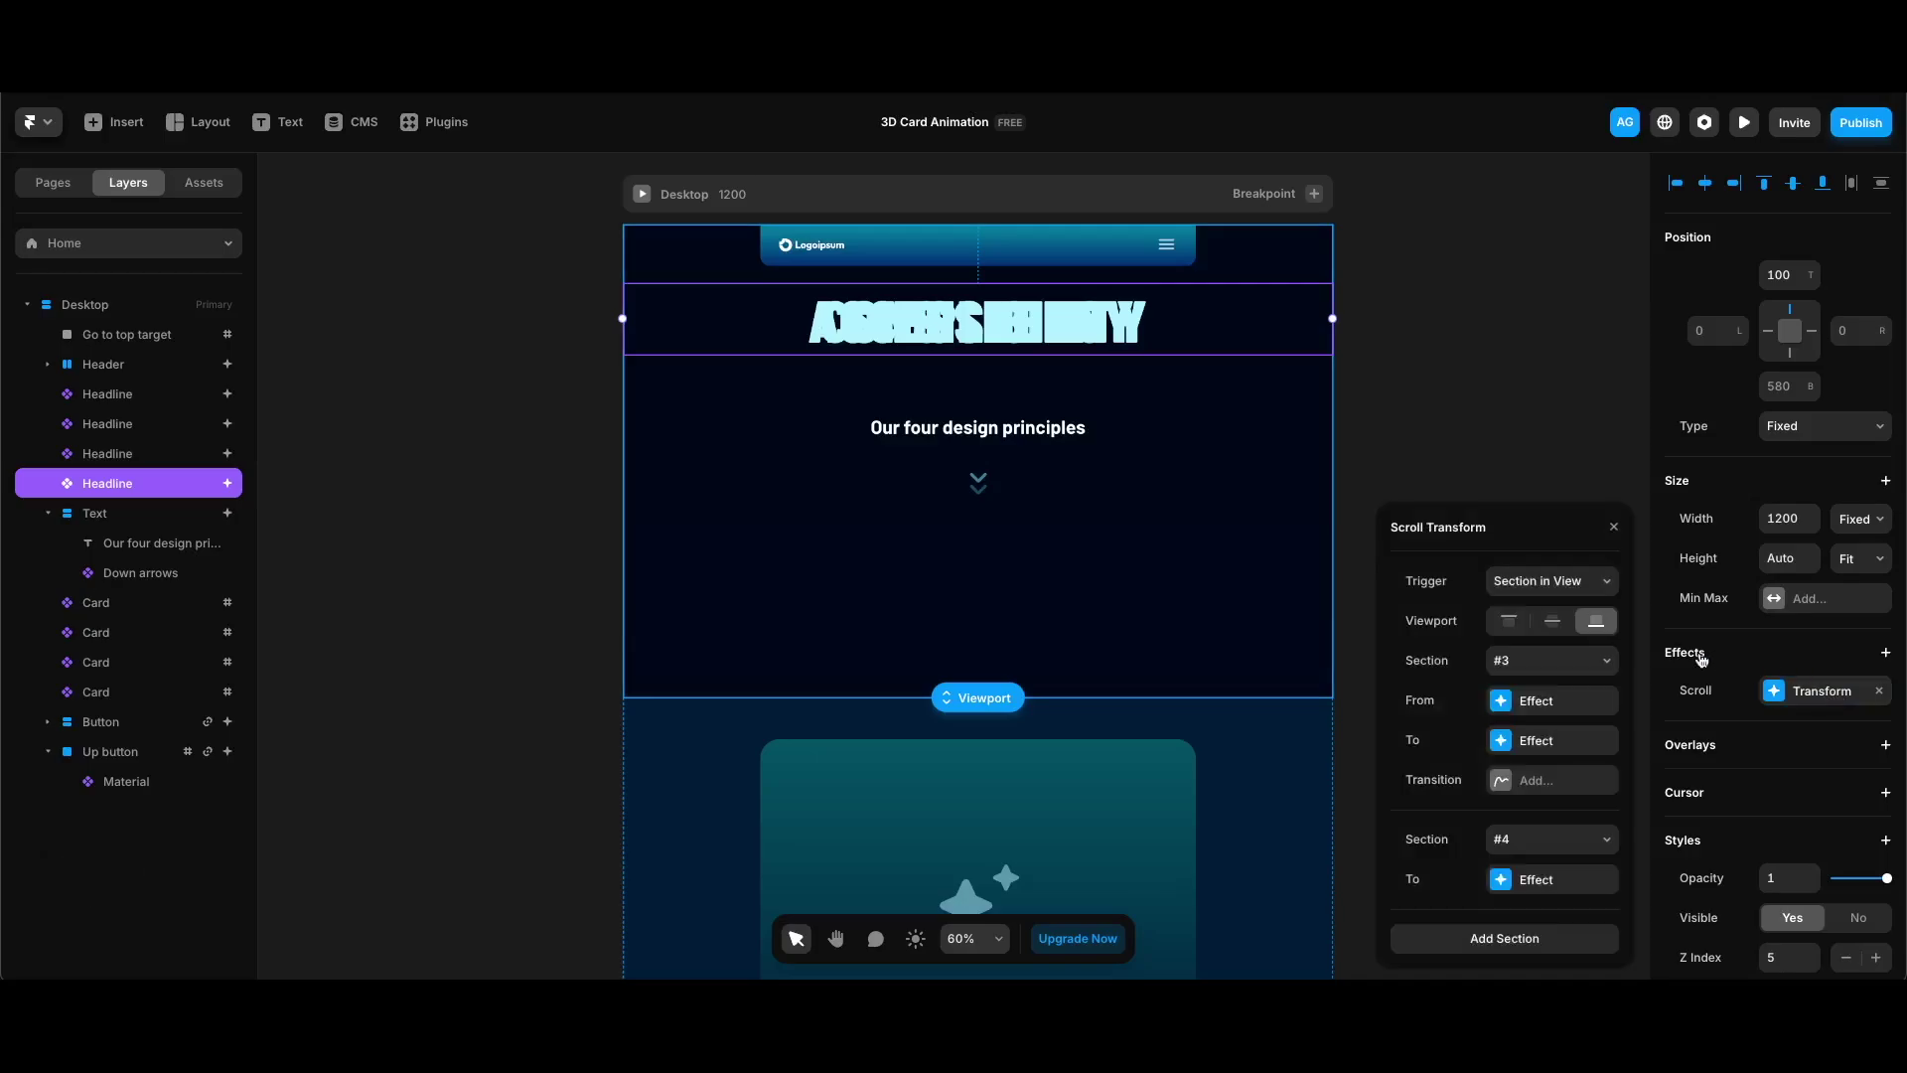
click(1582, 668)
click(1557, 679)
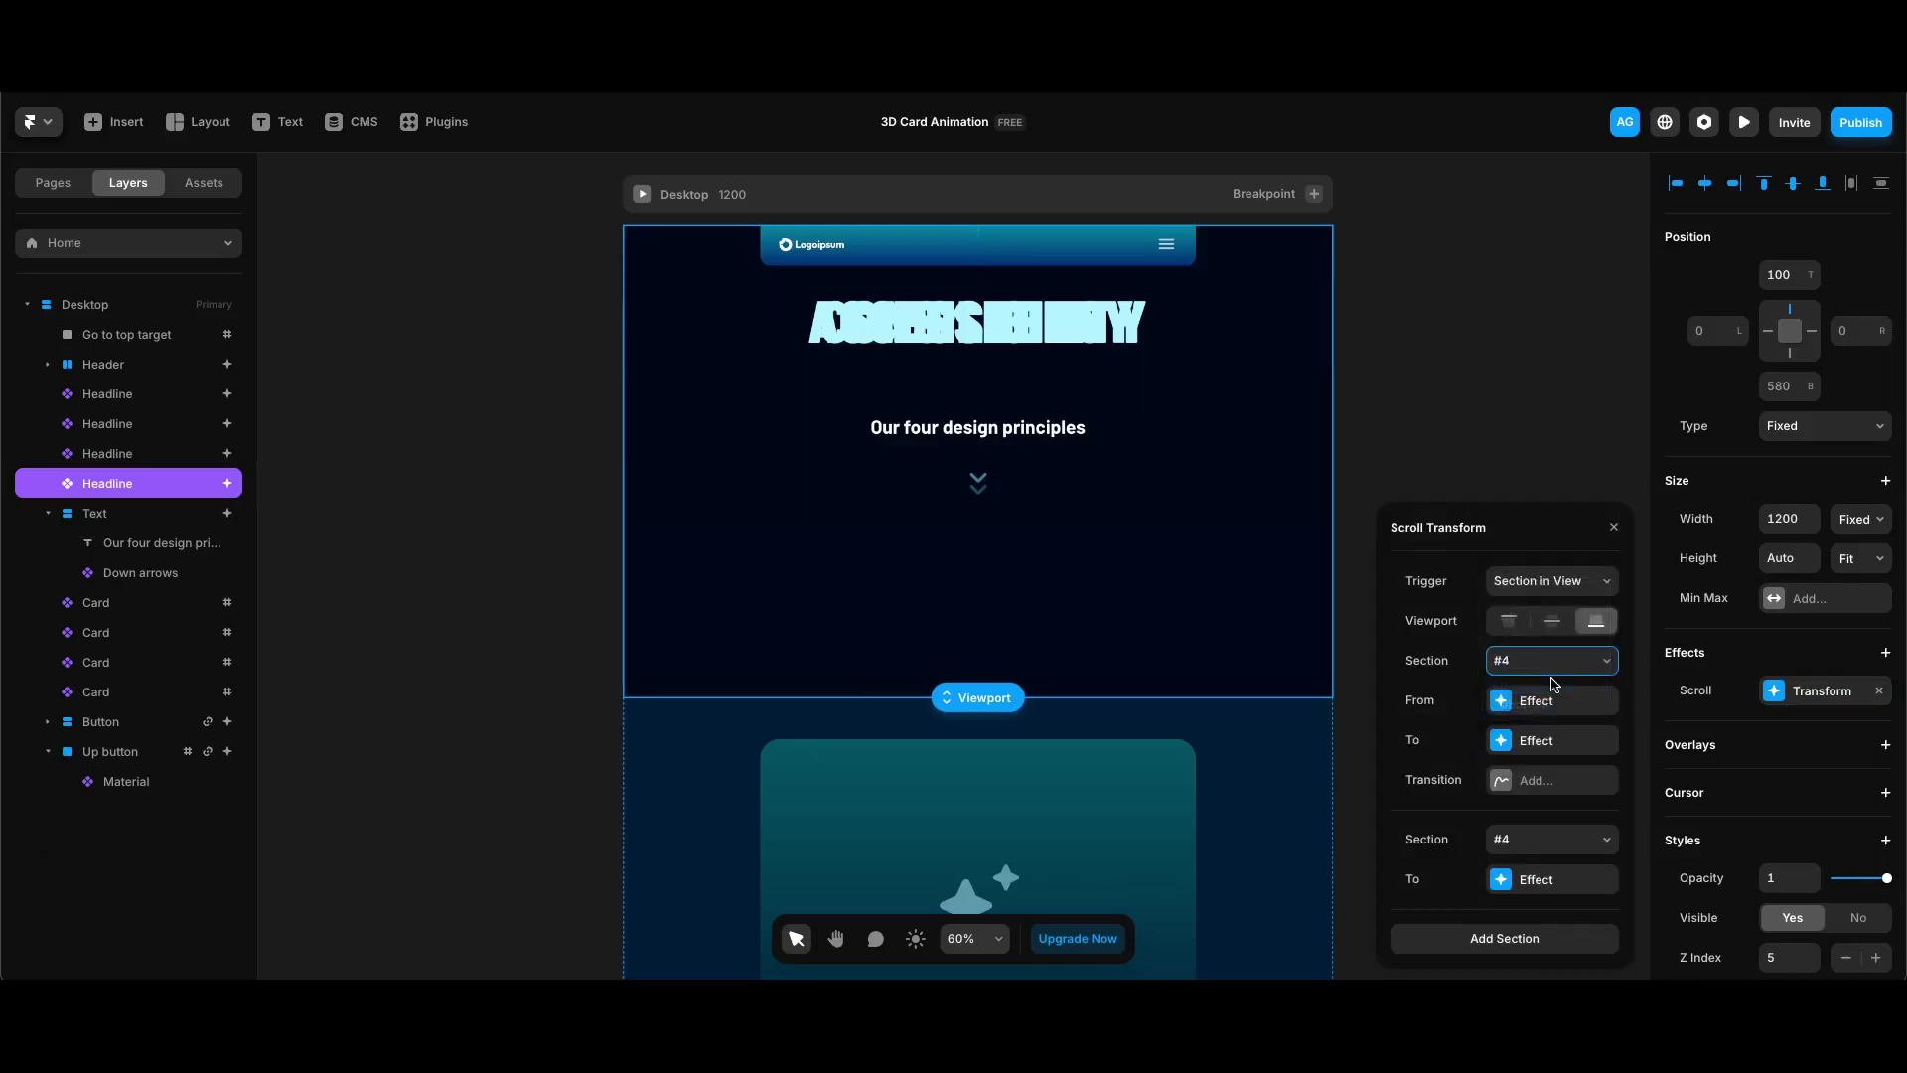
key(super+z)
click(1561, 846)
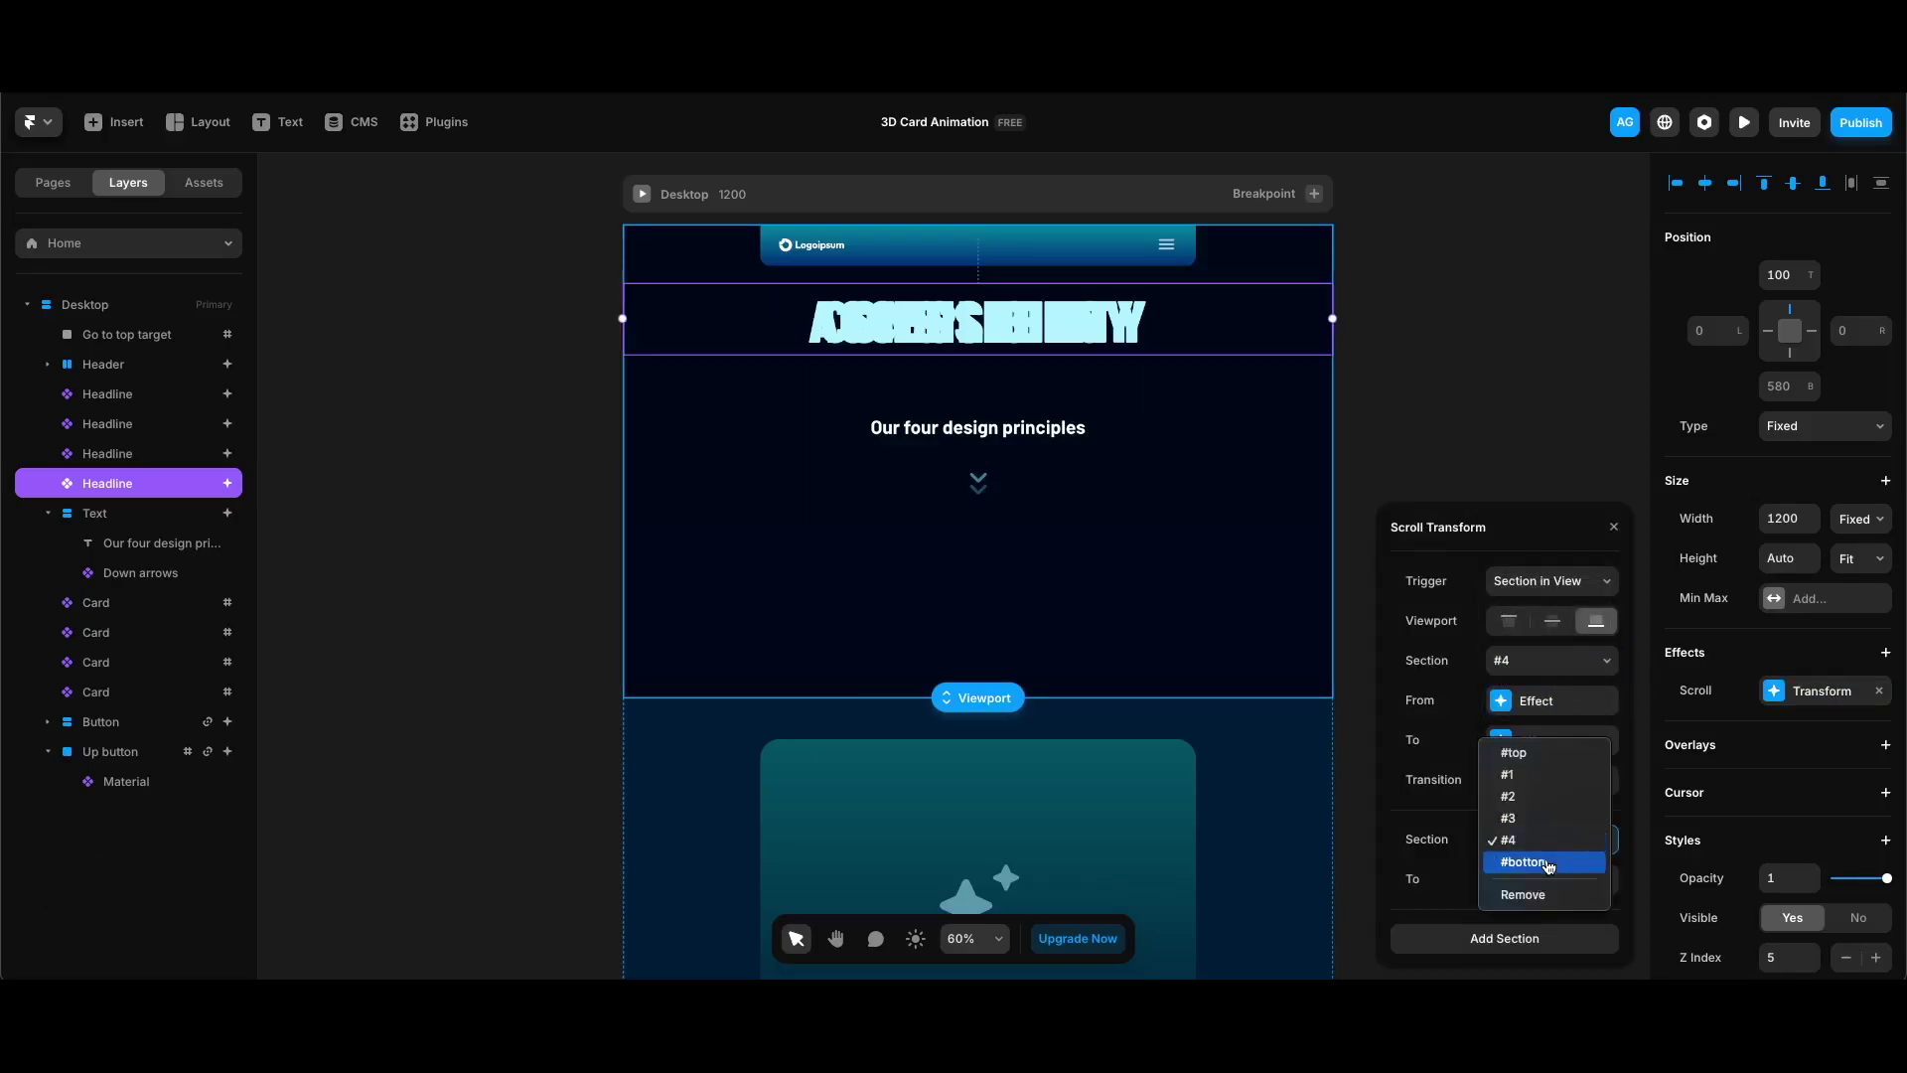
scroll(1788, 695, down, 3)
click(1862, 802)
Retitle the copy RESPONSIVENESS and preview the site
text(RESPONSIVENESS)
key(Return)
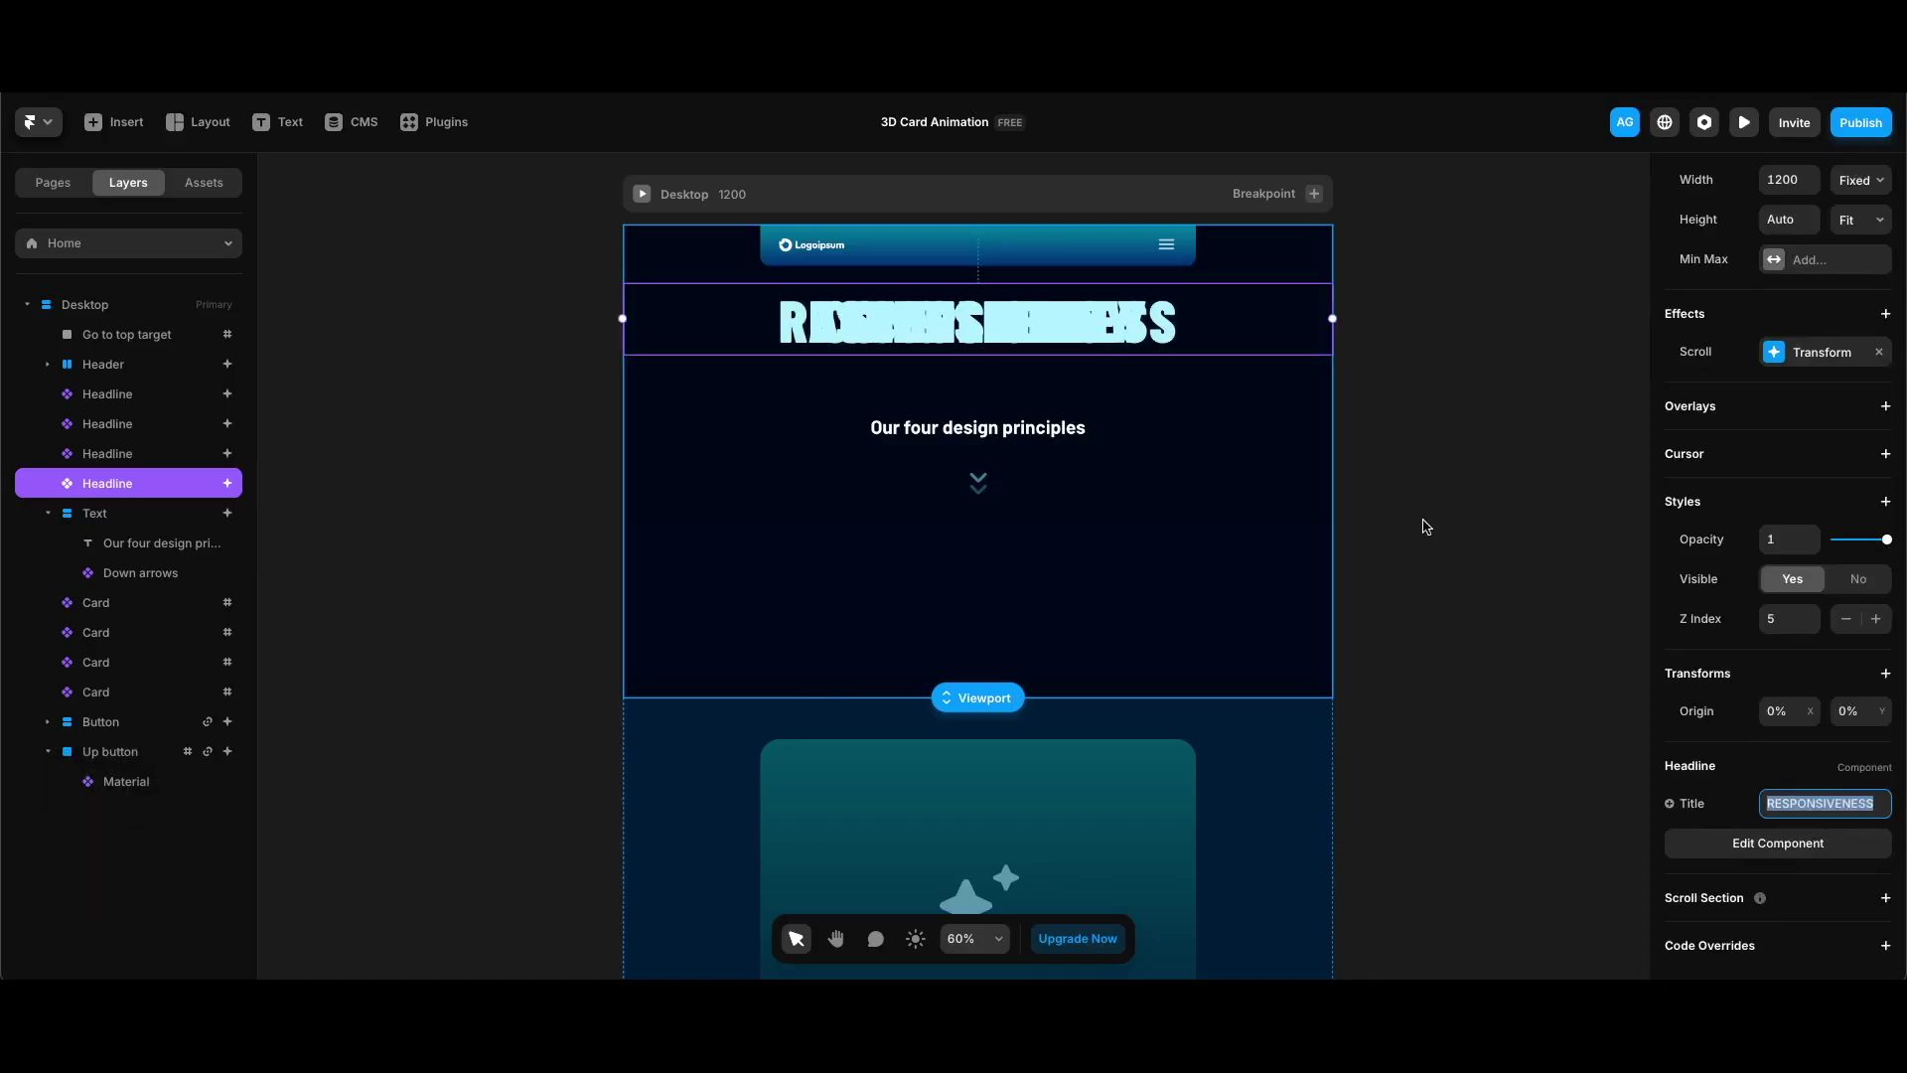
key(super+p)
scroll(1548, 549, down, 10)
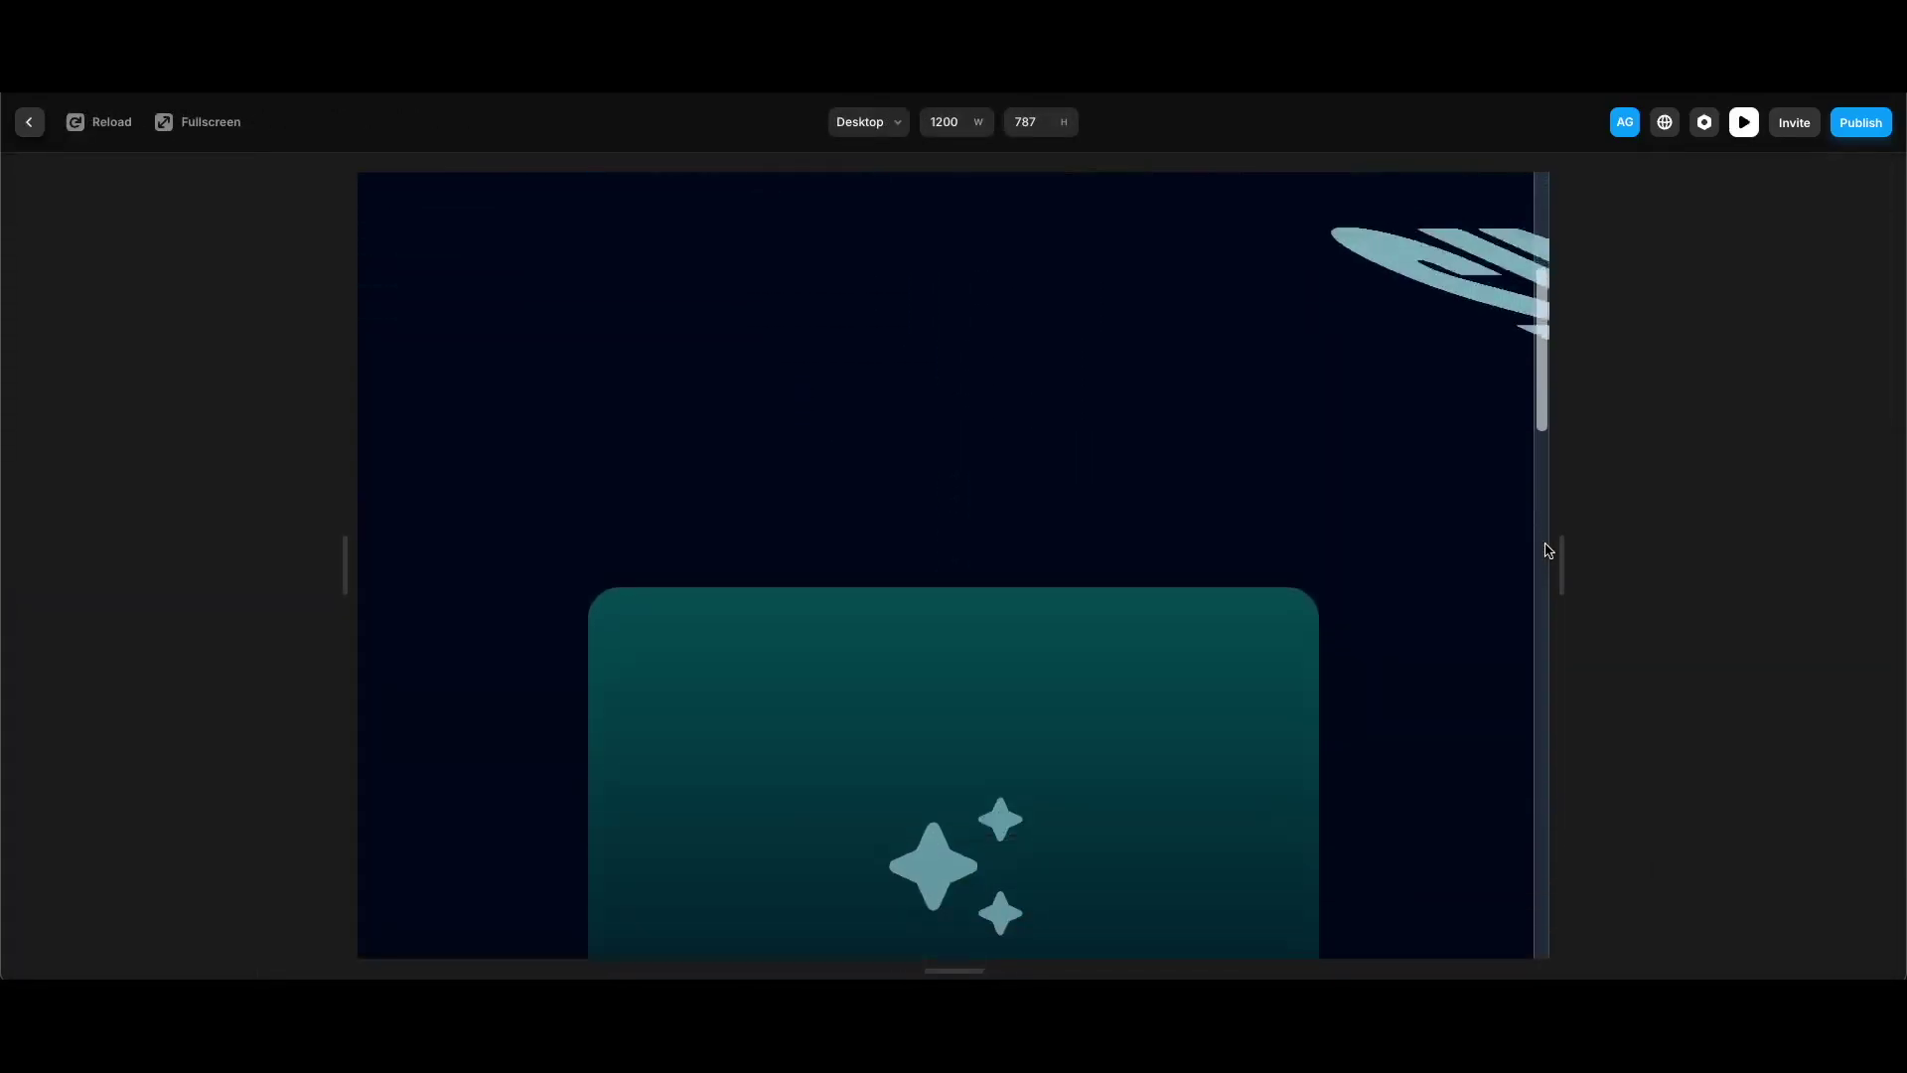
scroll(1547, 549, down, 10)
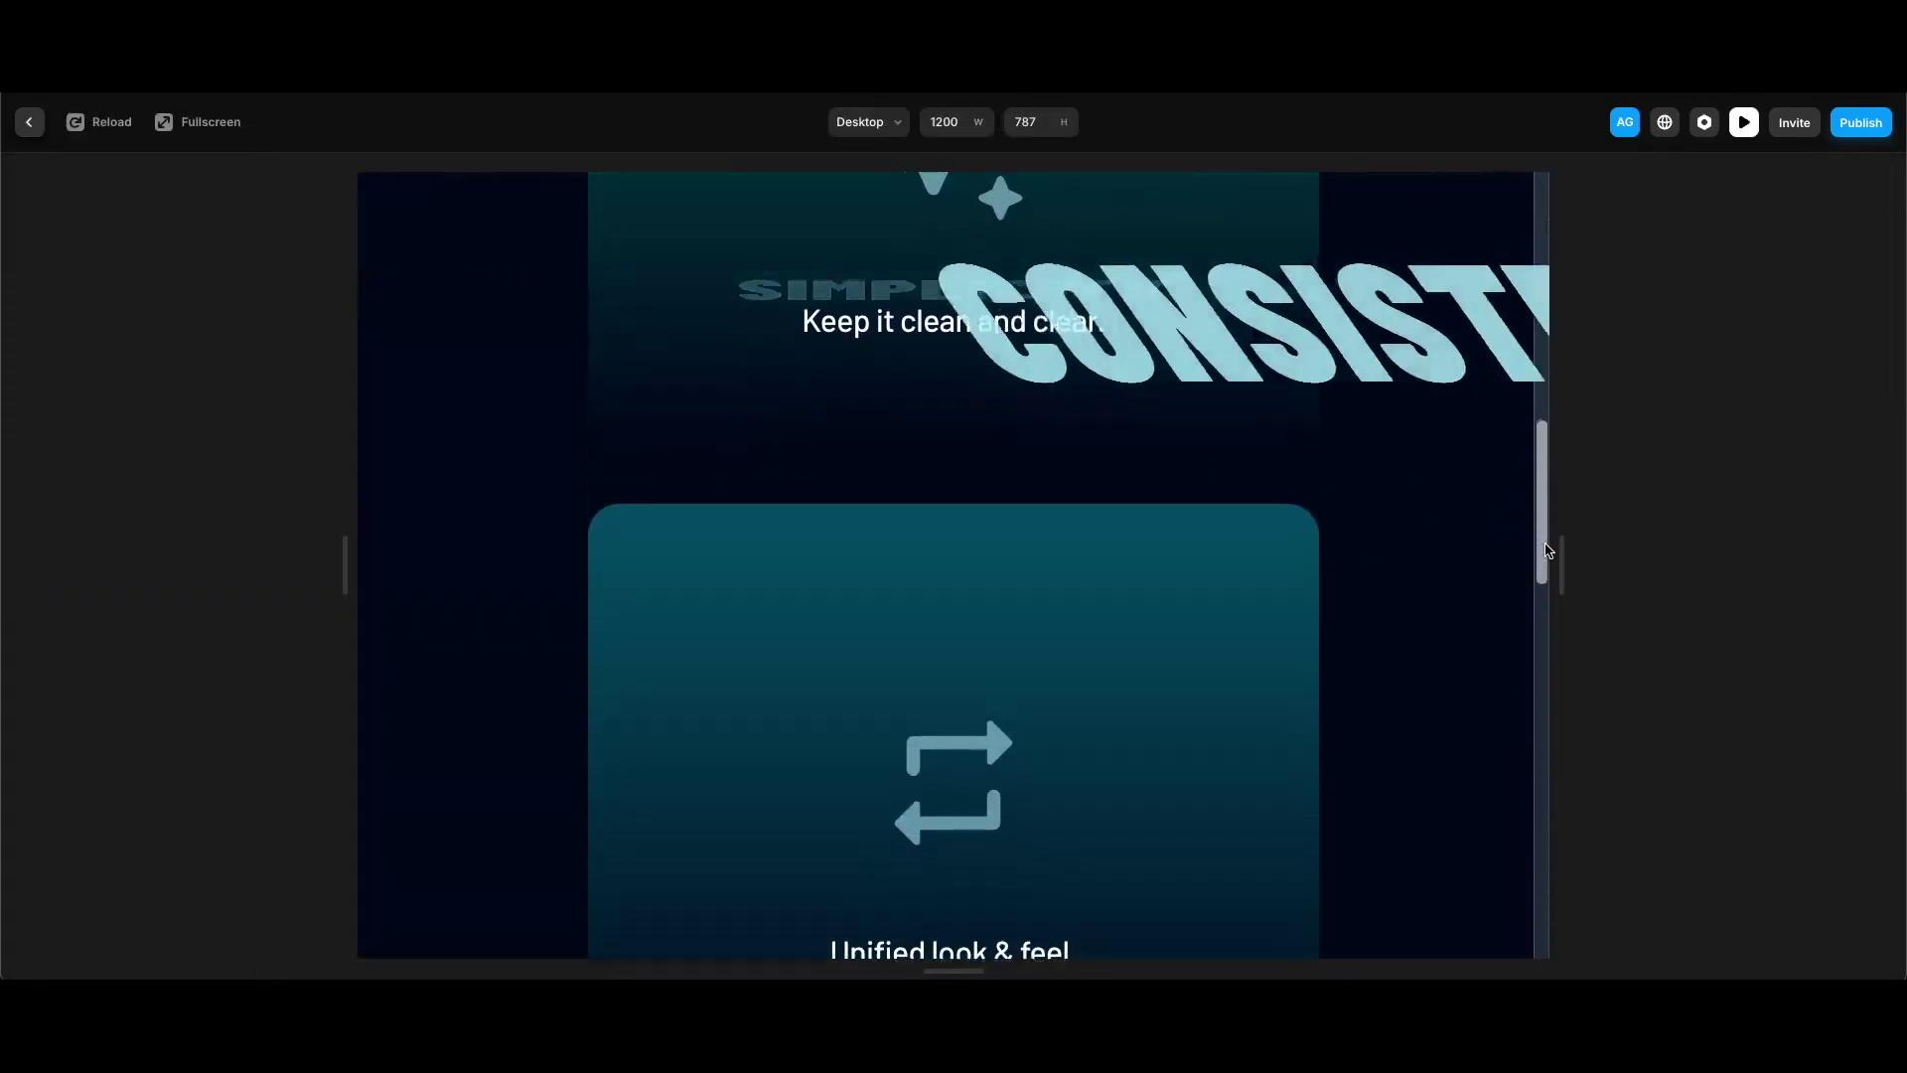
scroll(1547, 549, down, 10)
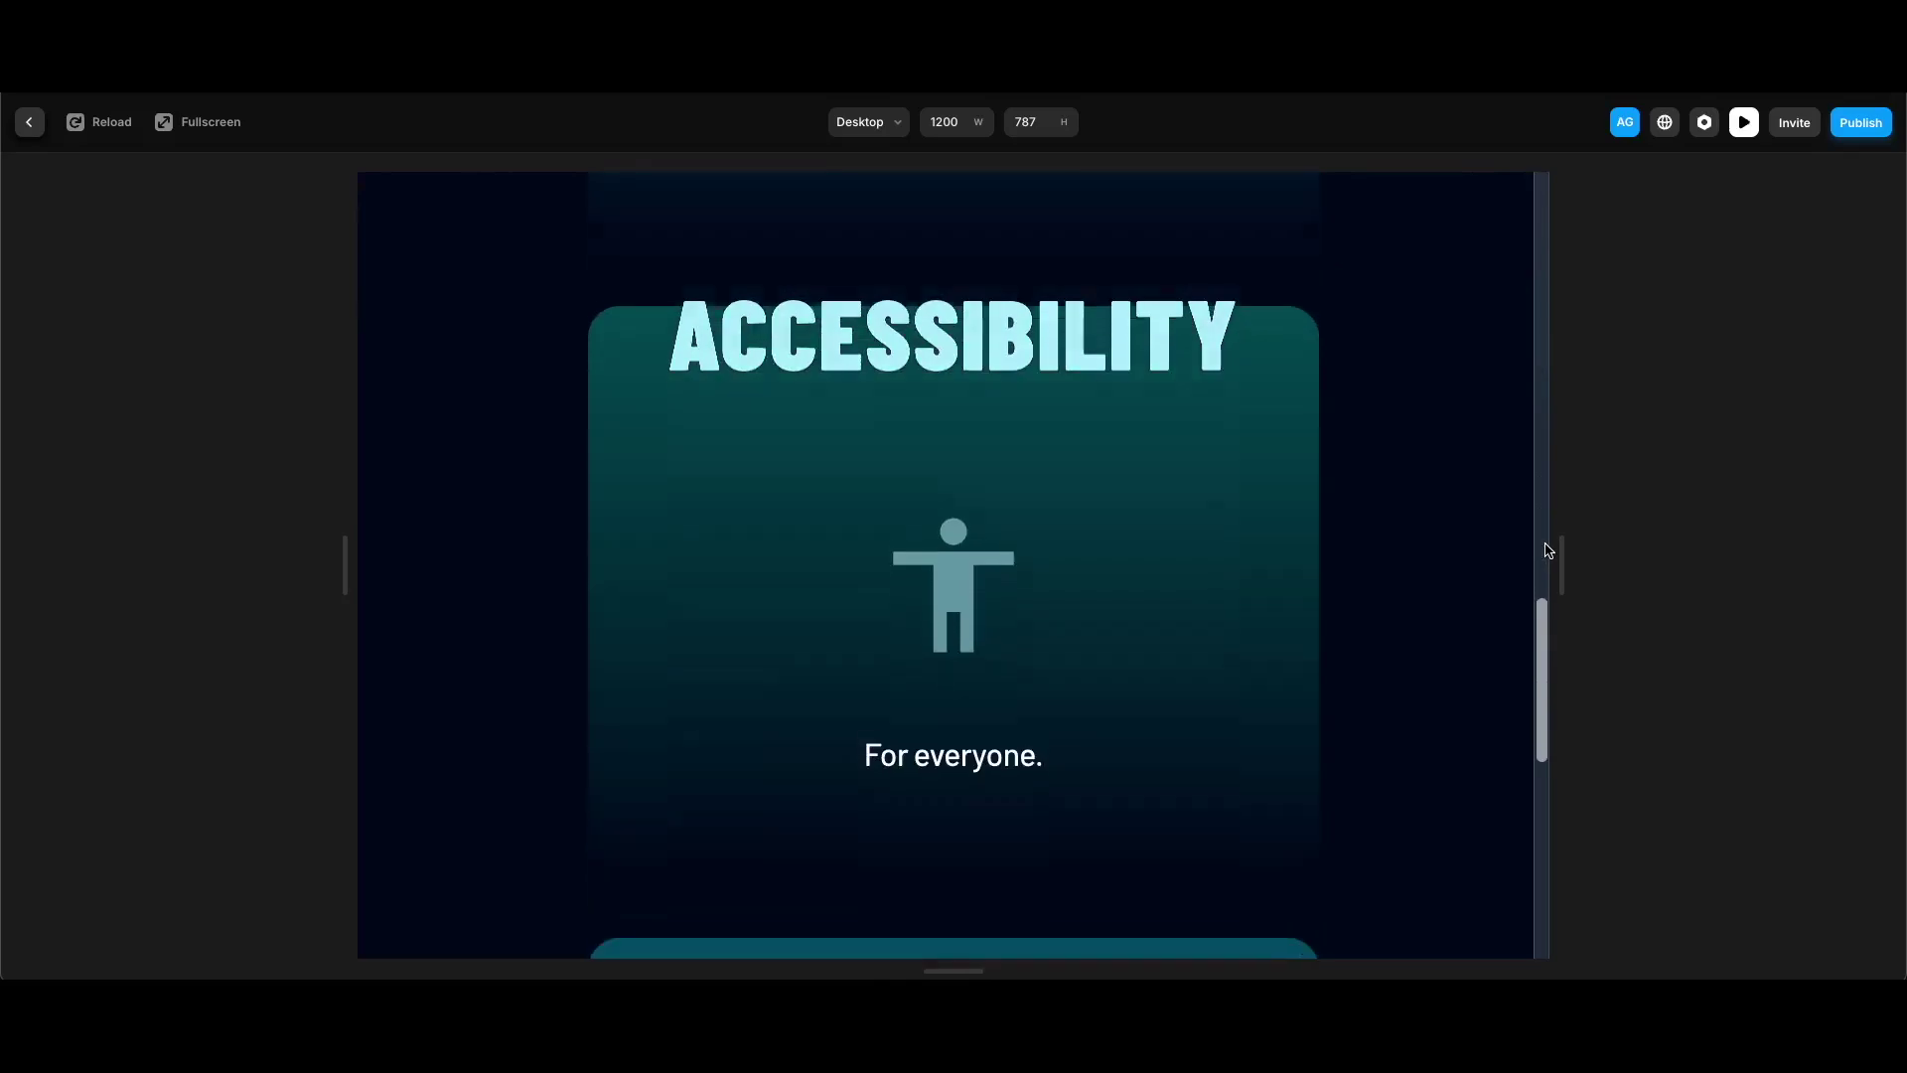
scroll(1547, 549, down, 10)
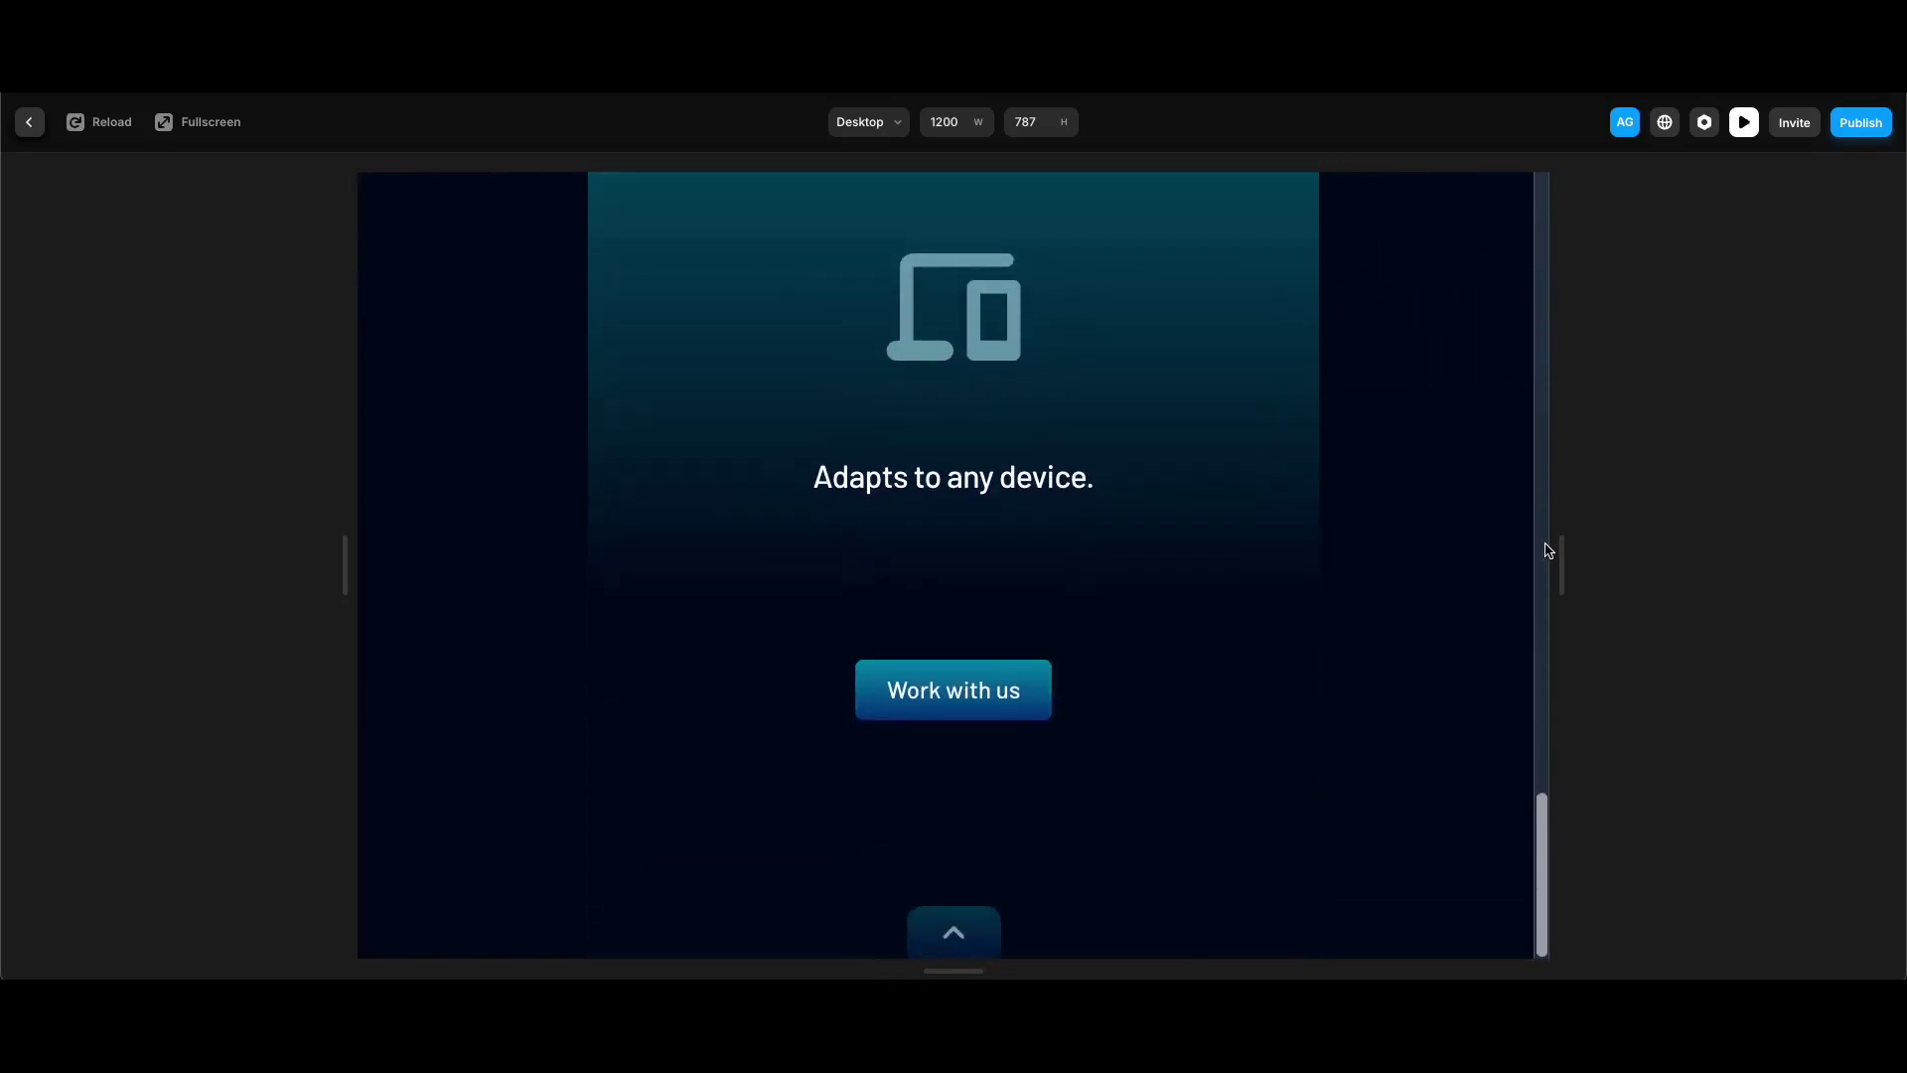
click(981, 918)
scroll(1541, 639, down, 5)
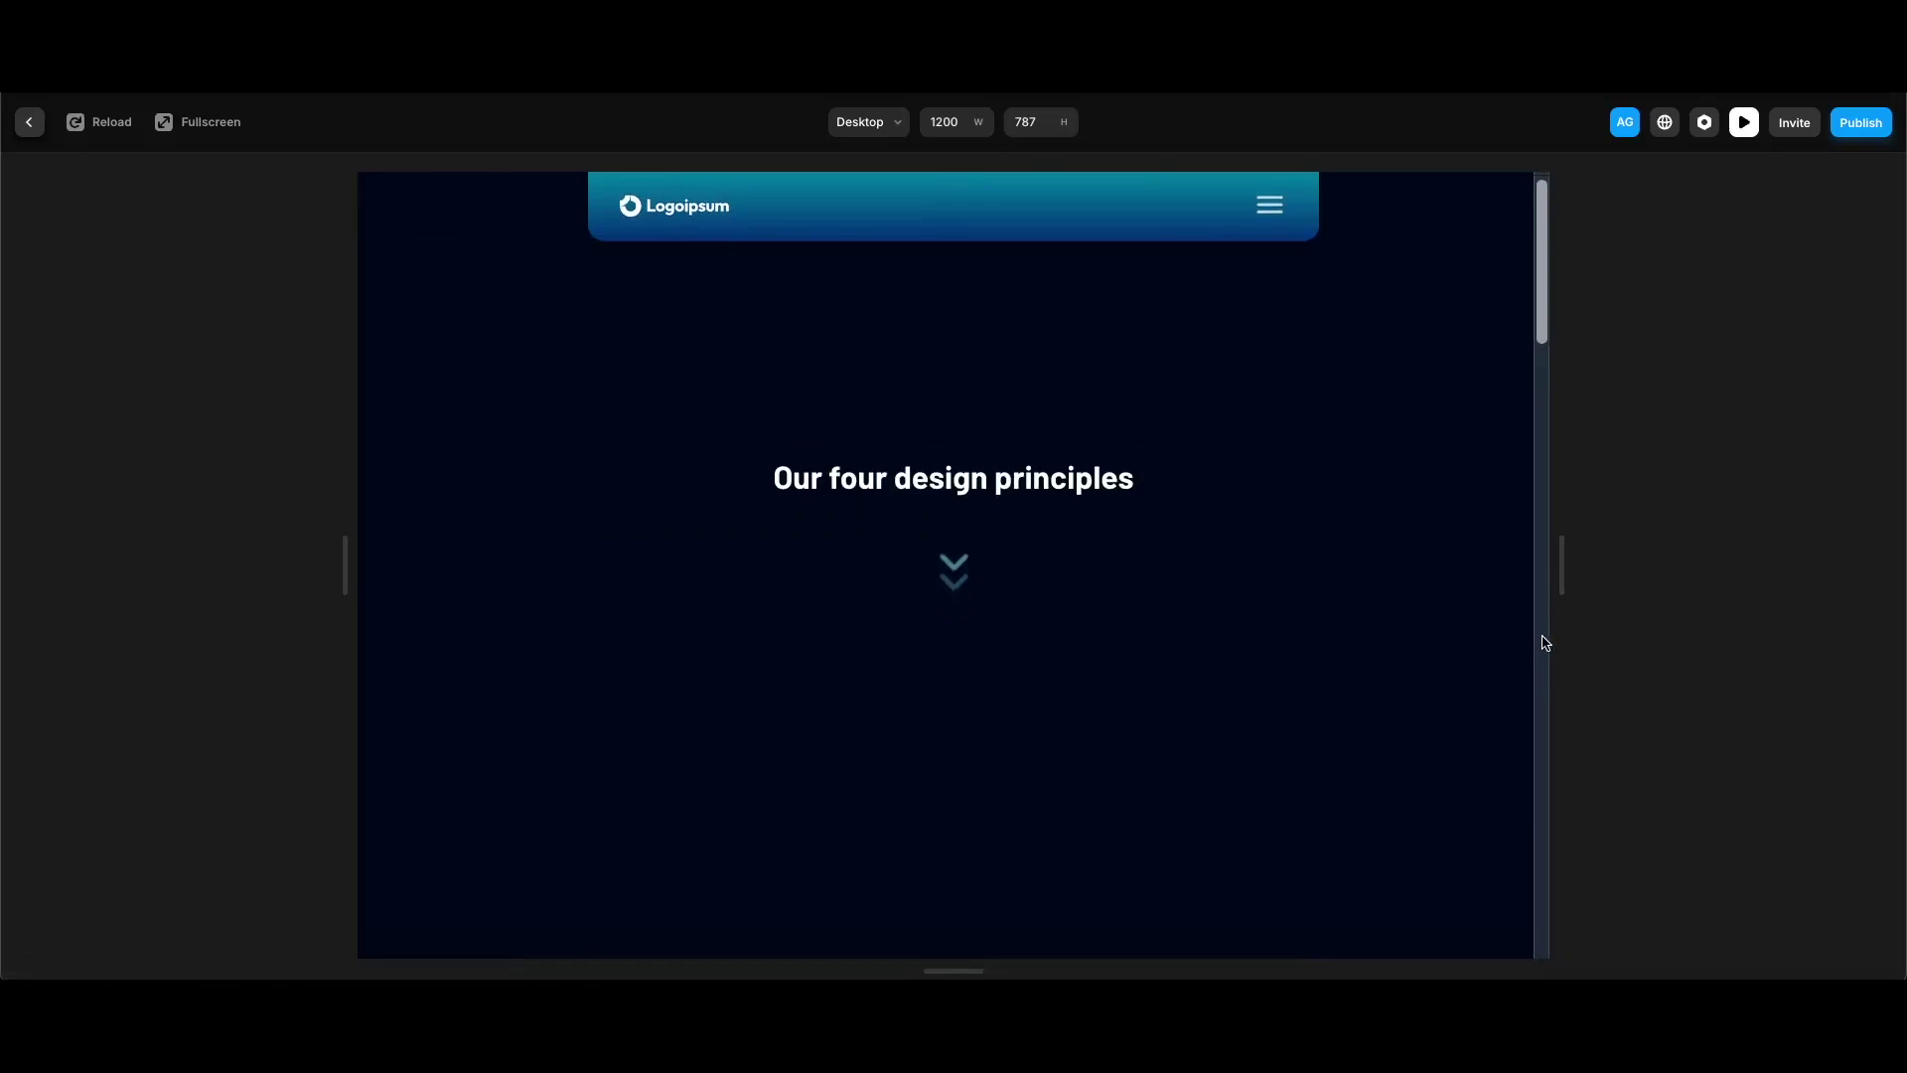
scroll(1546, 642, down, 5)
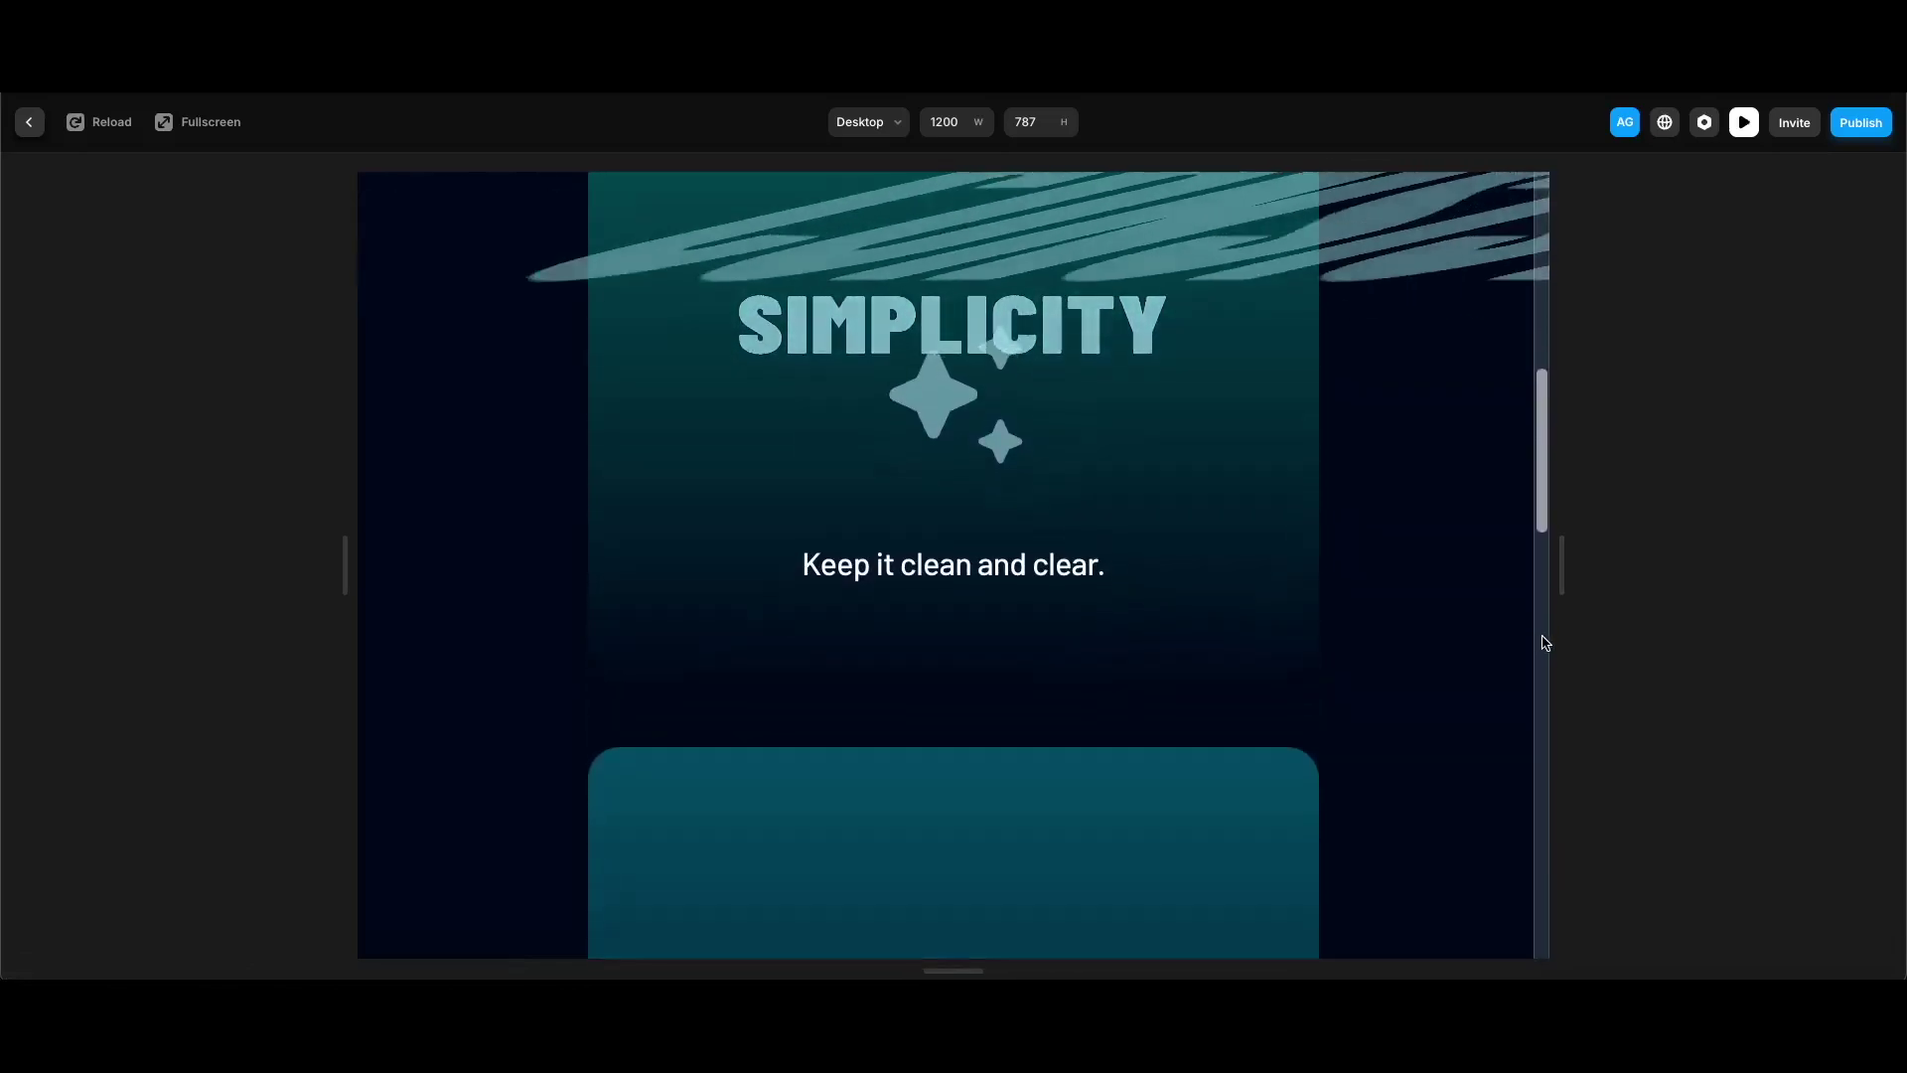
scroll(1544, 642, down, 5)
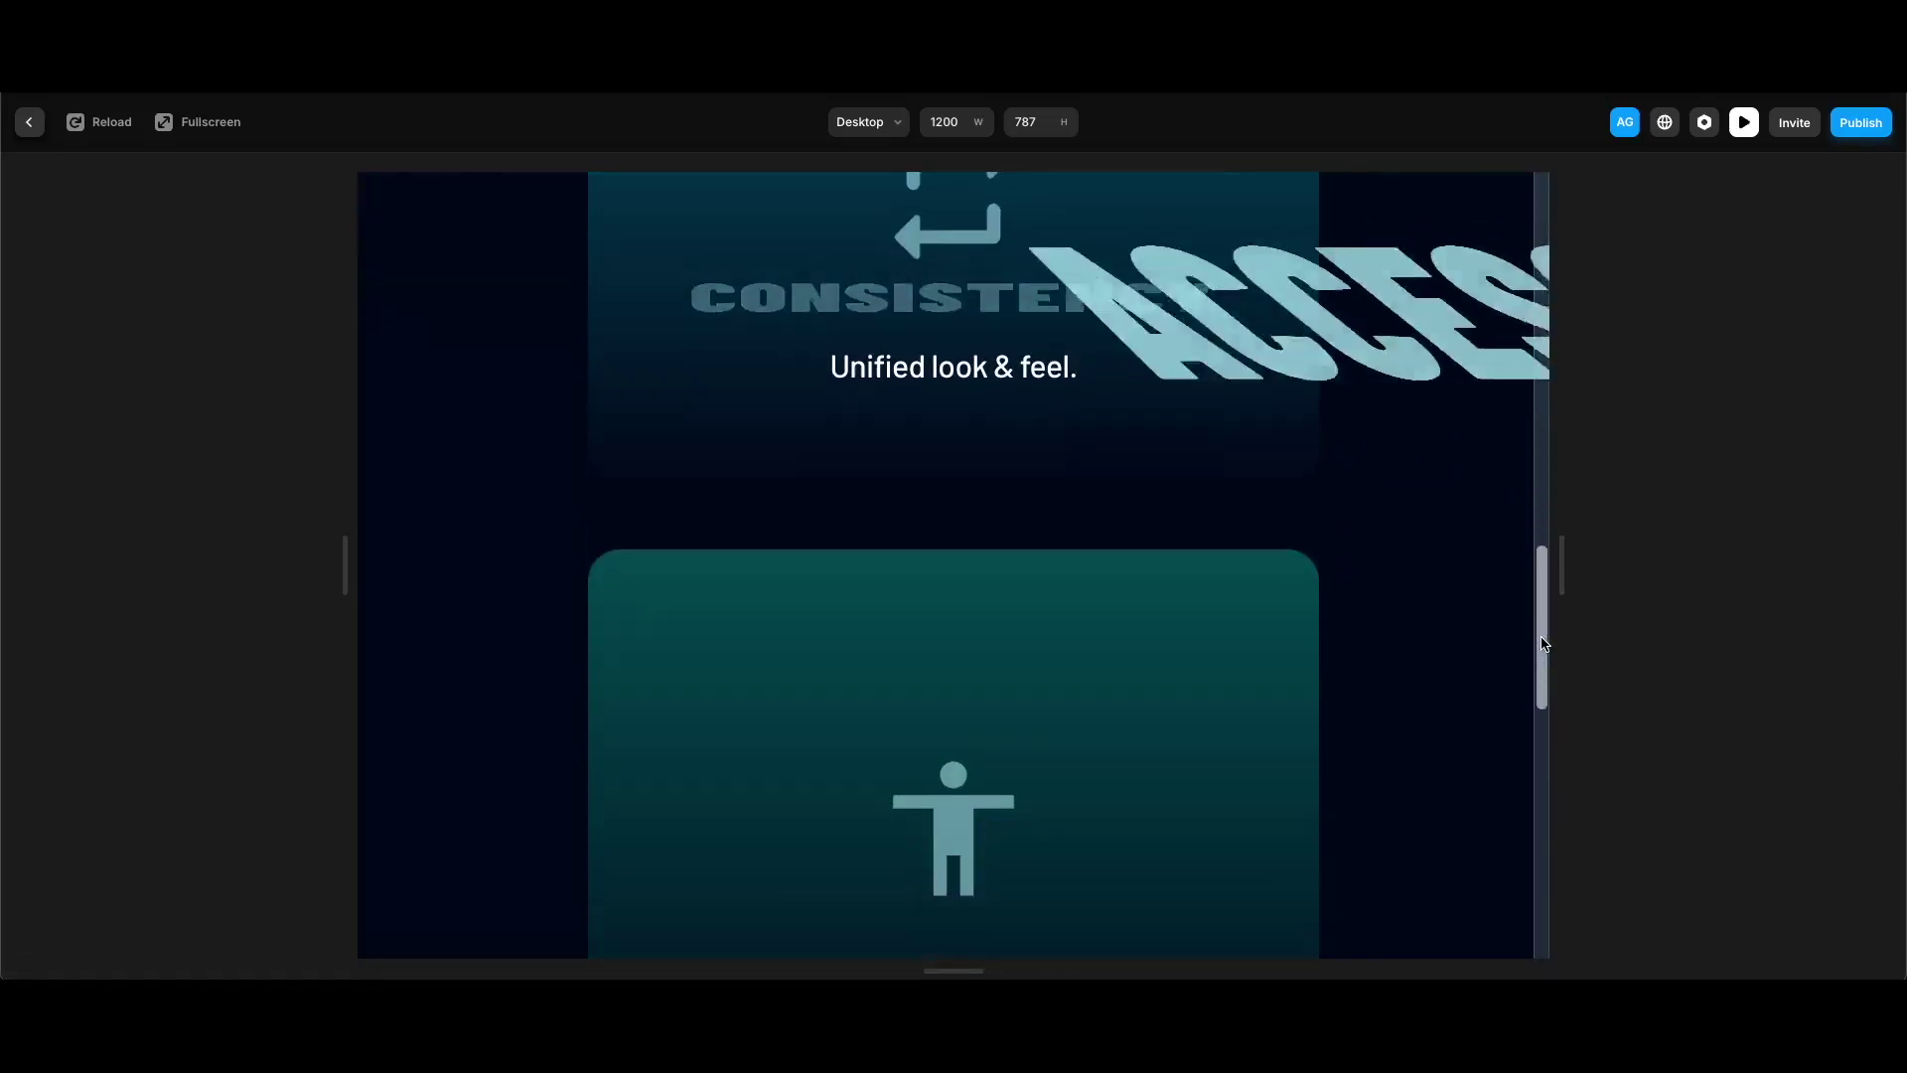
scroll(1540, 641, down, 10)
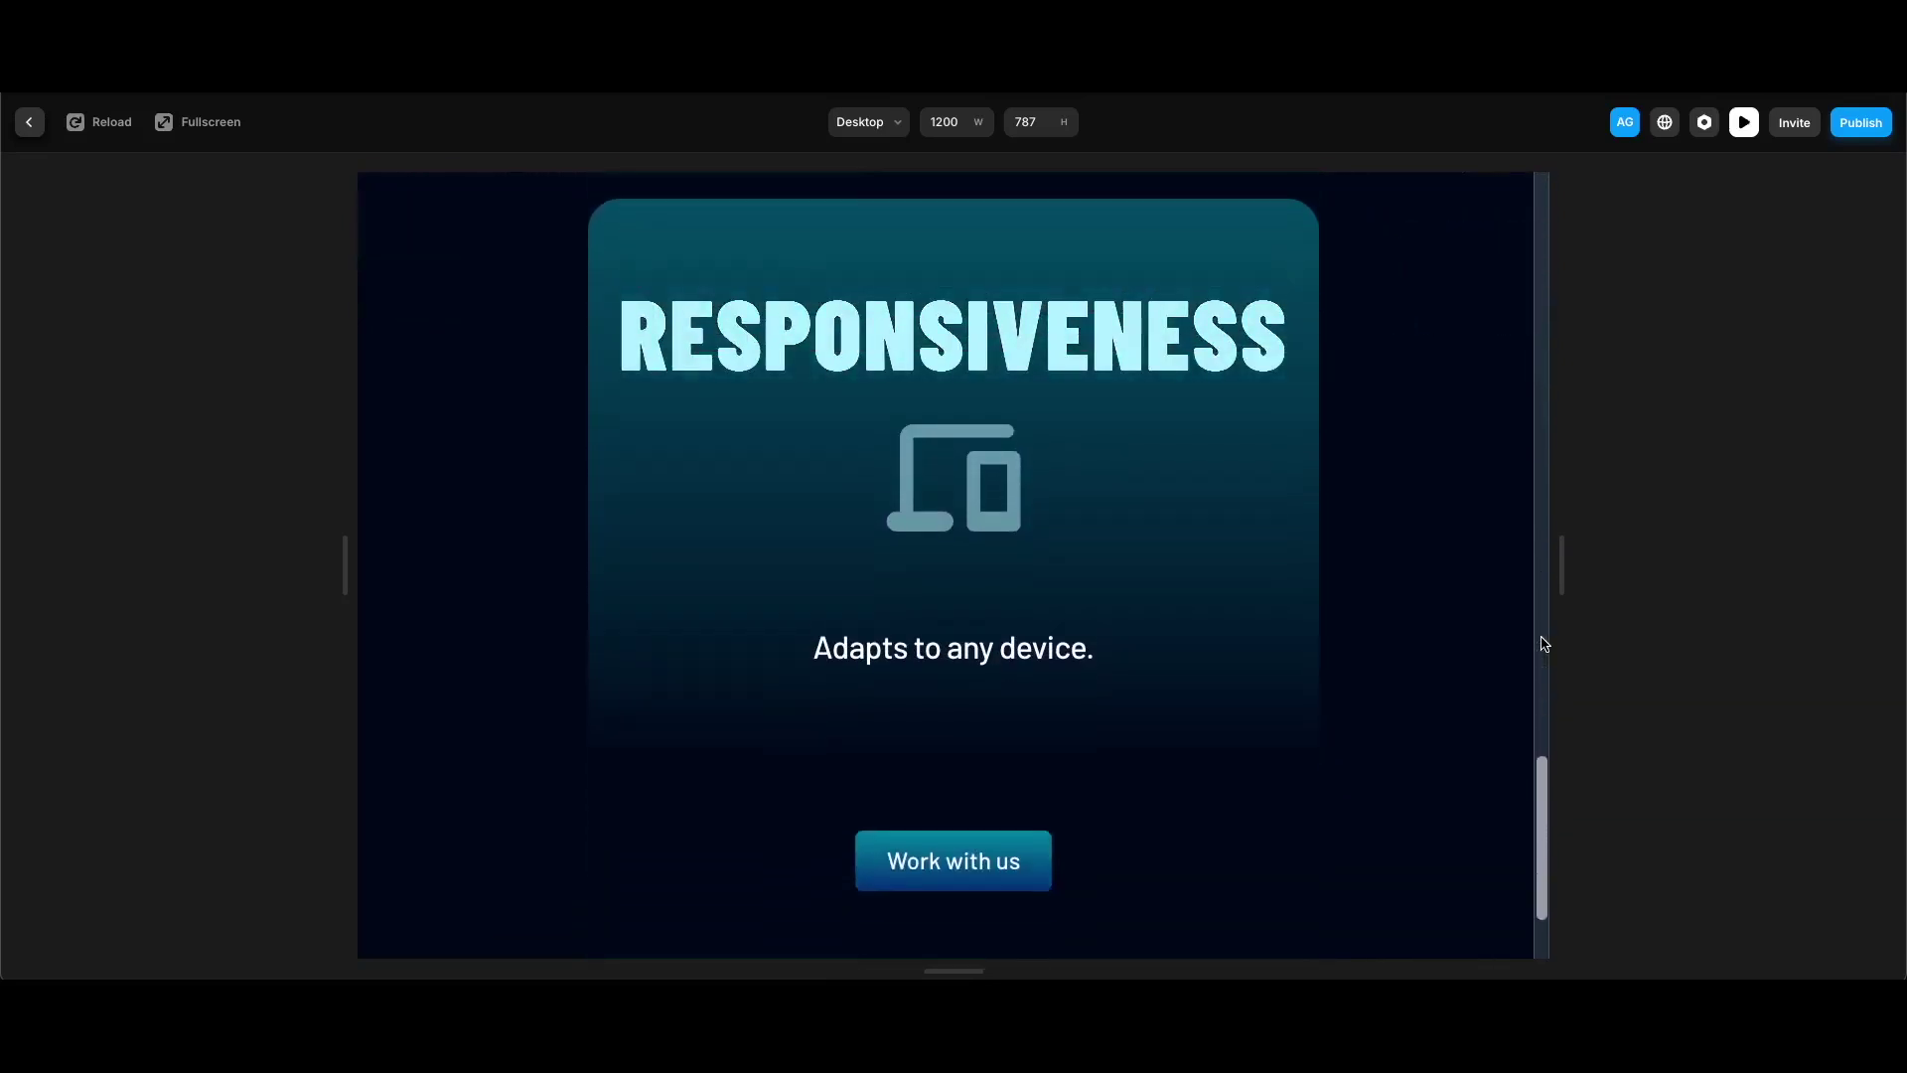
key(Escape)
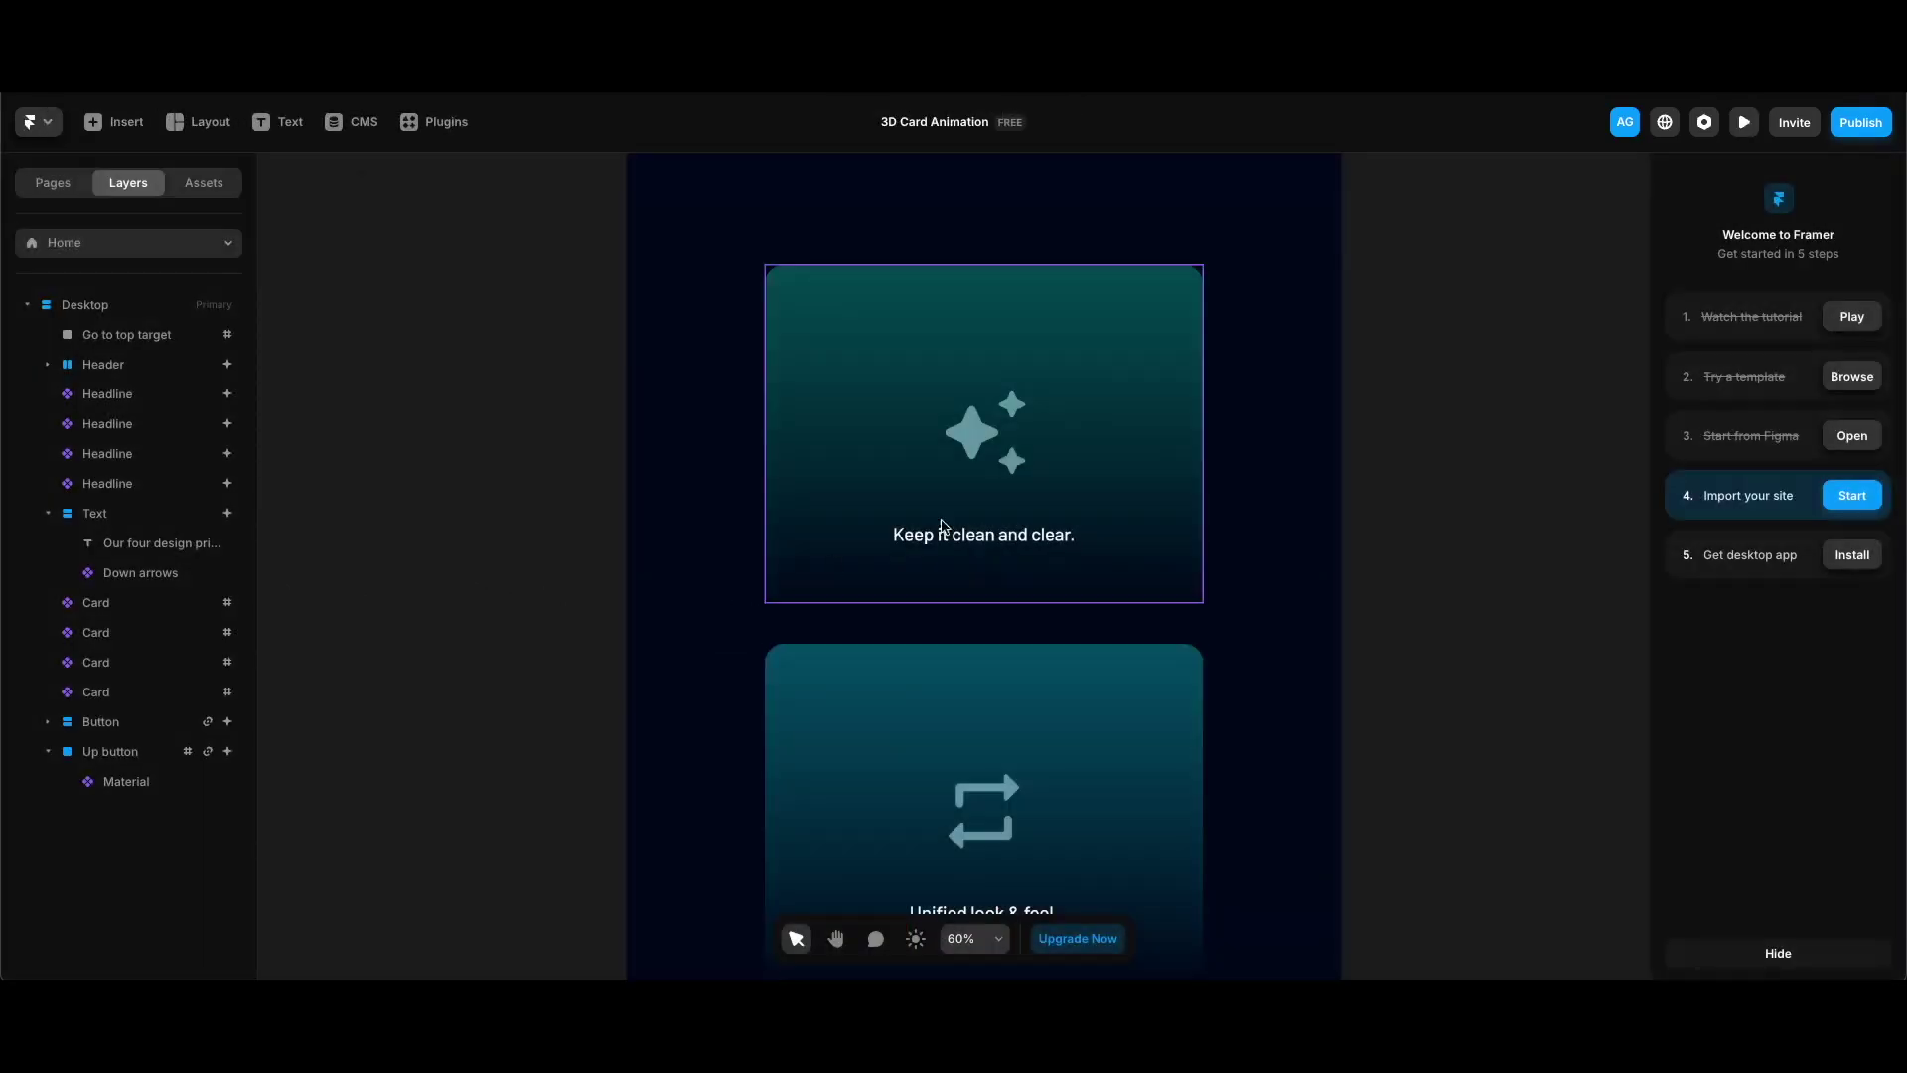
Add a Scroll Transform to the first card, triggered by Section in View #1
click(1198, 384)
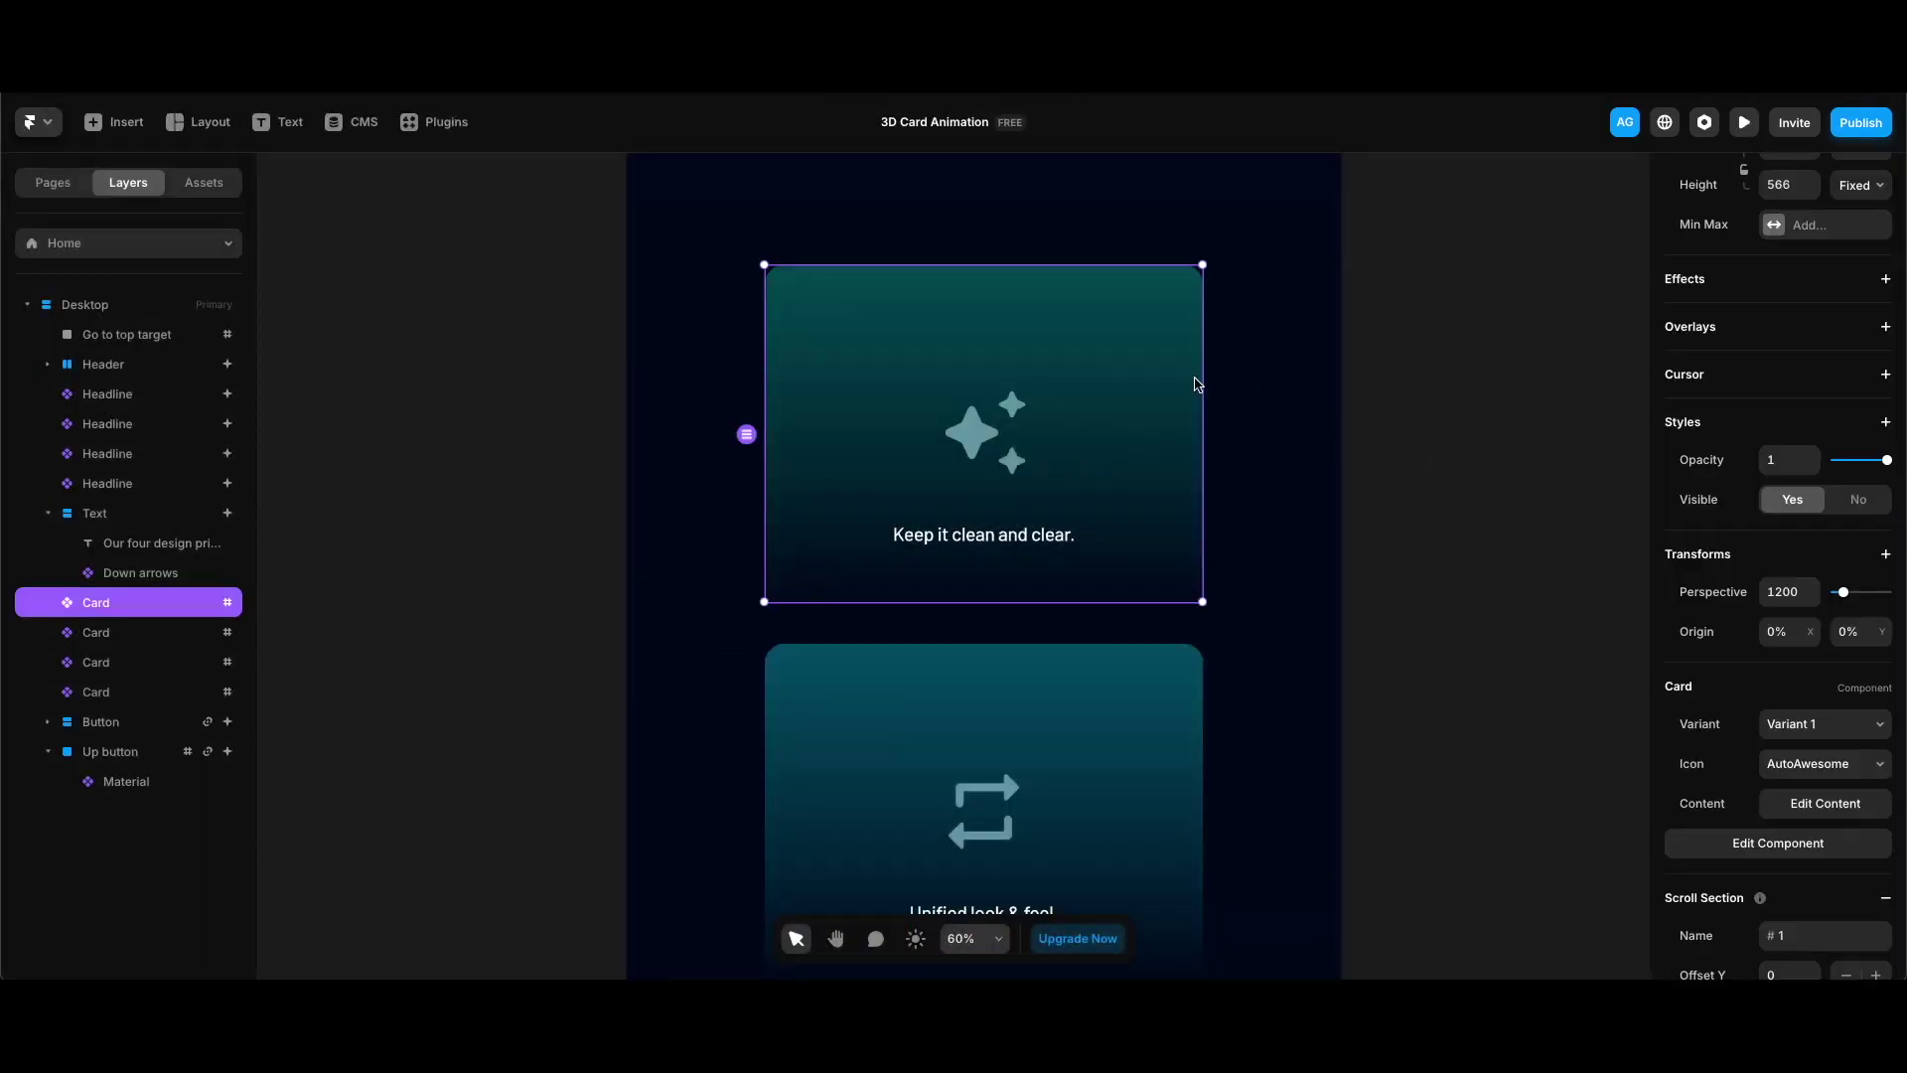
scroll(1777, 496, up, 3)
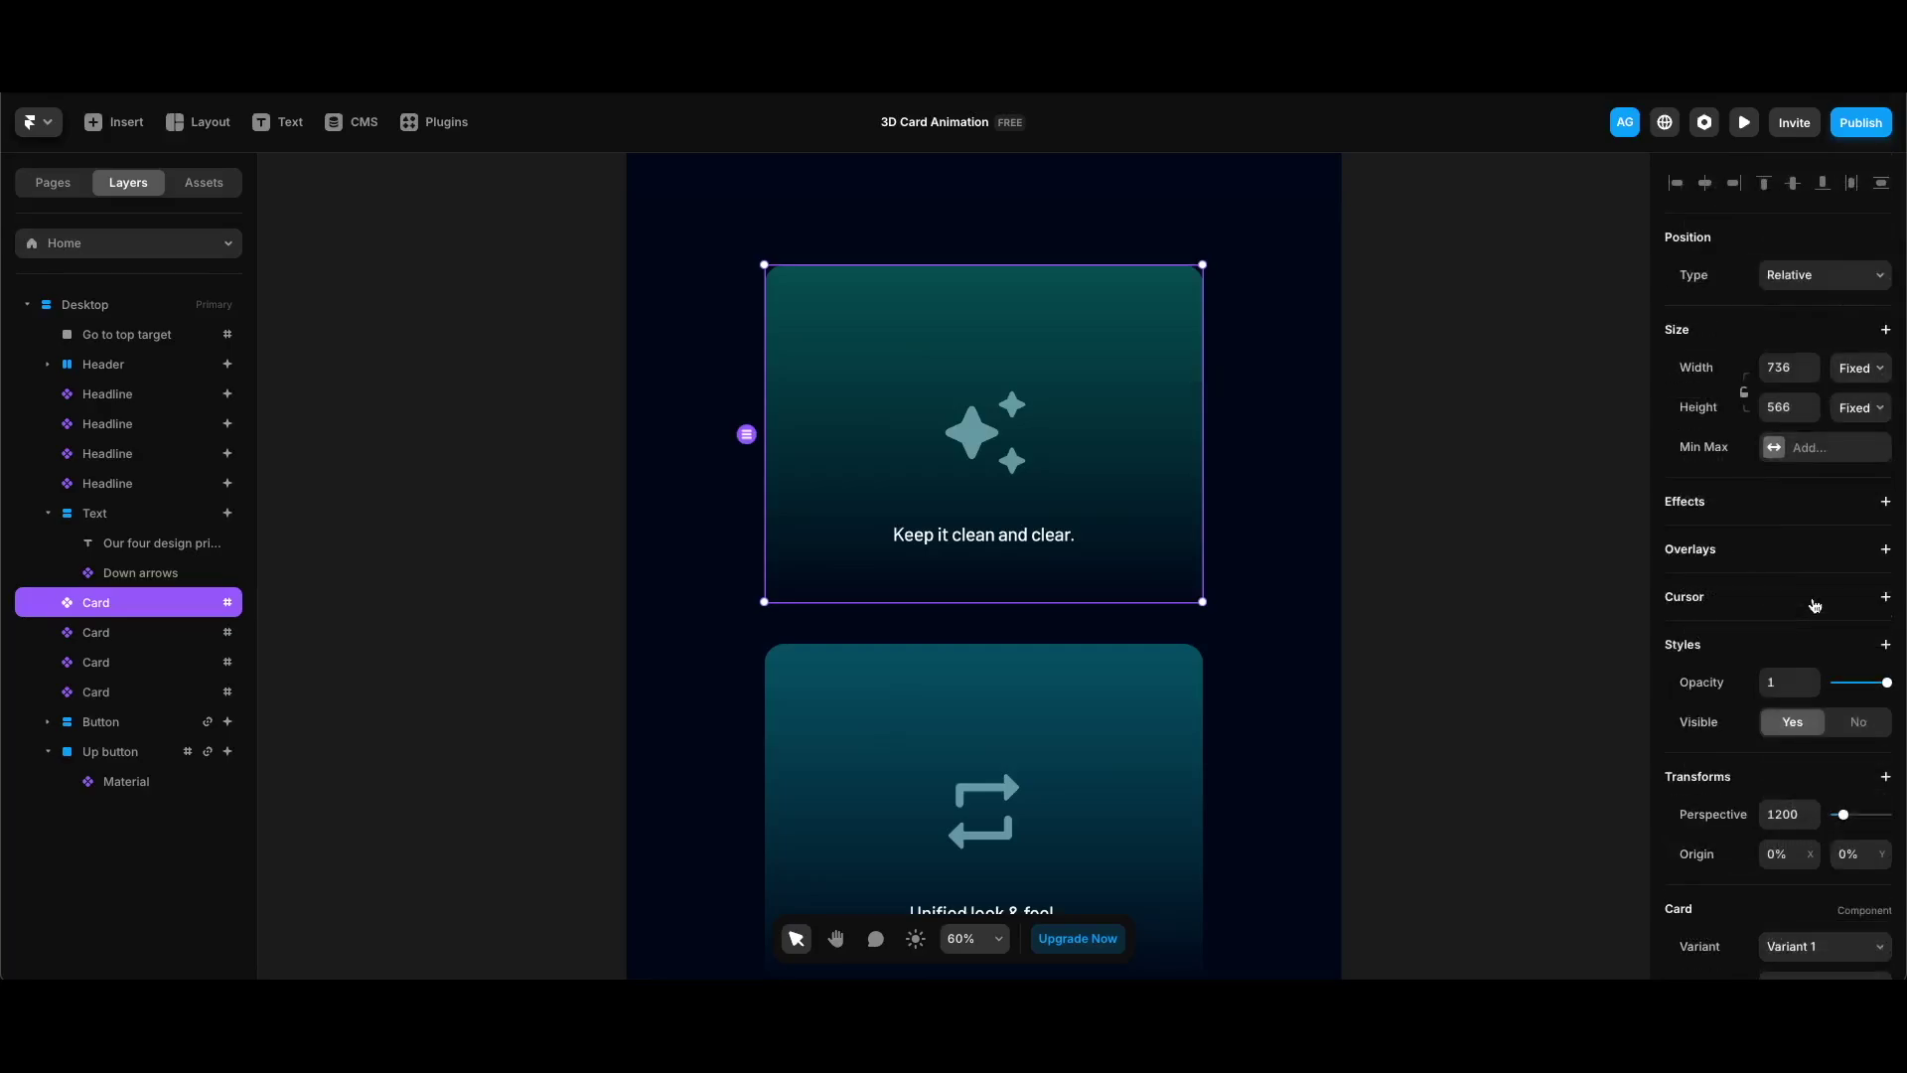
click(1780, 505)
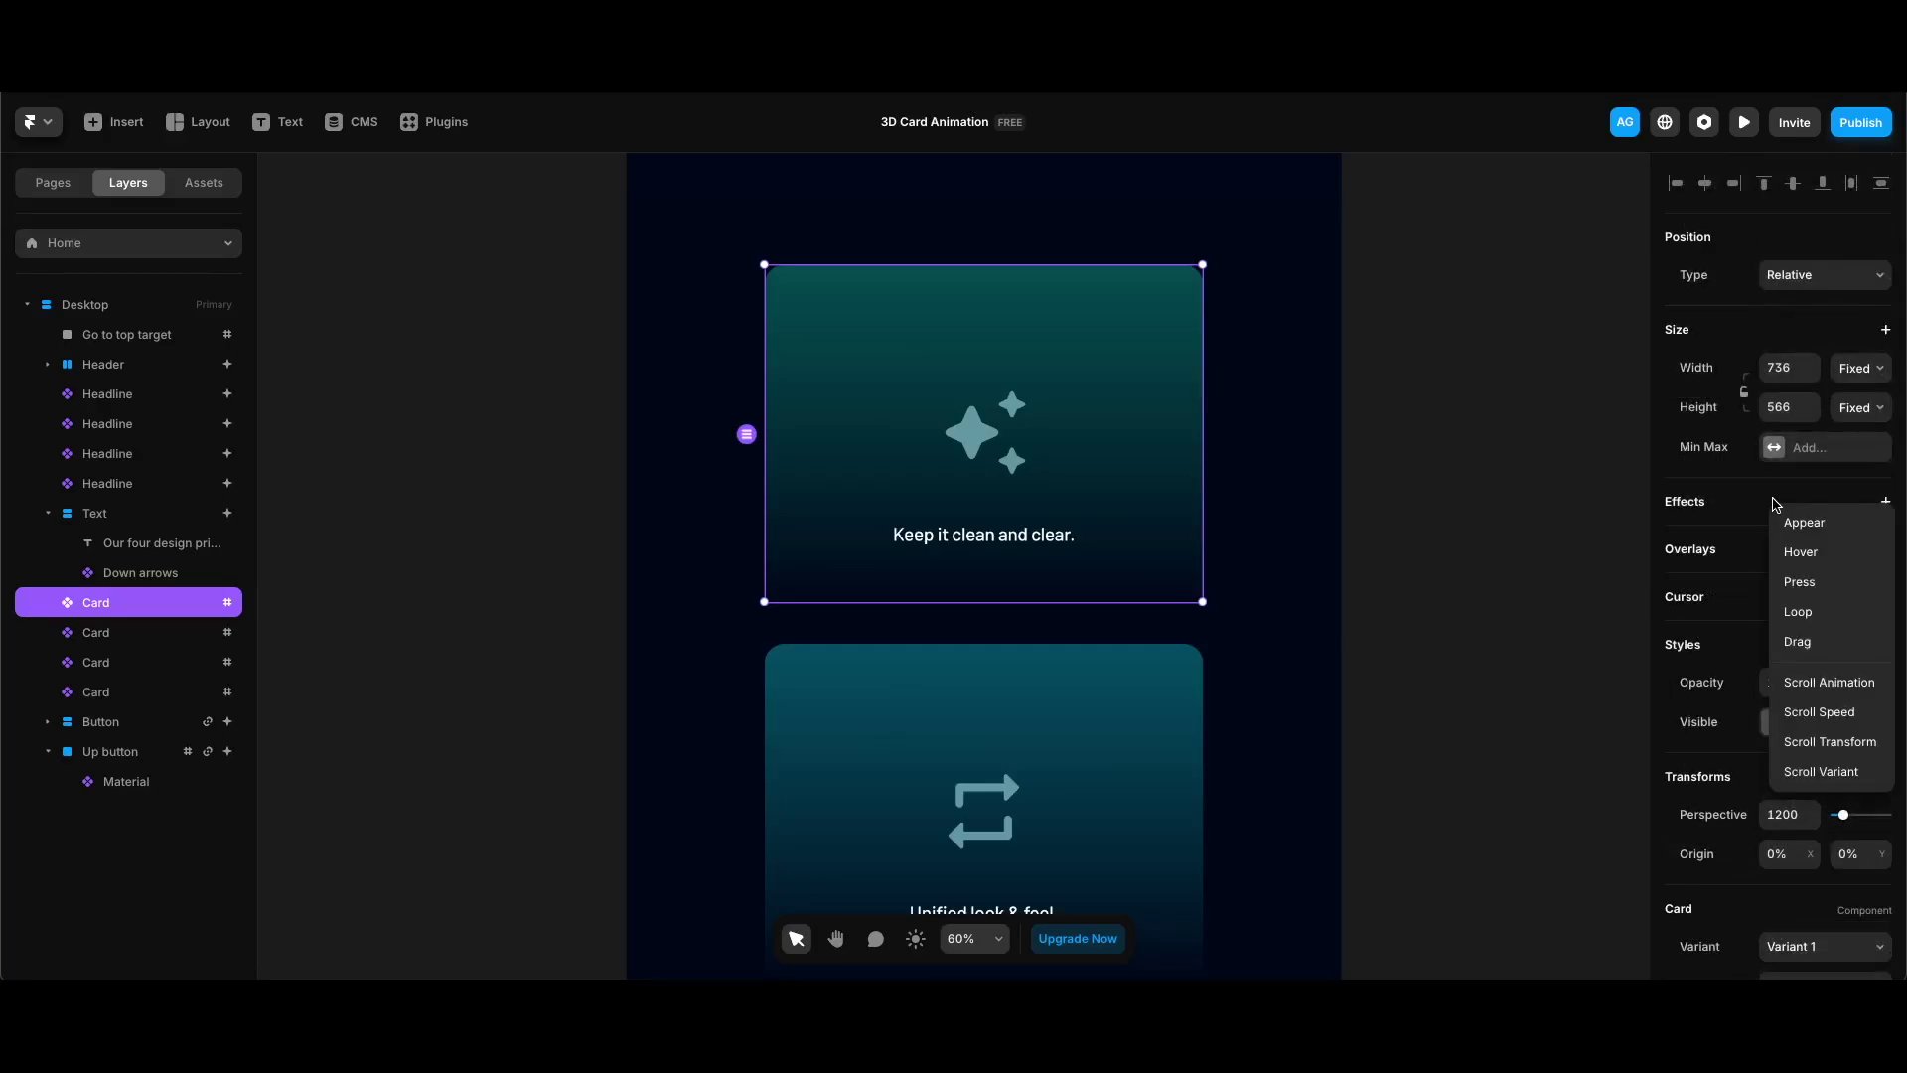
click(1824, 739)
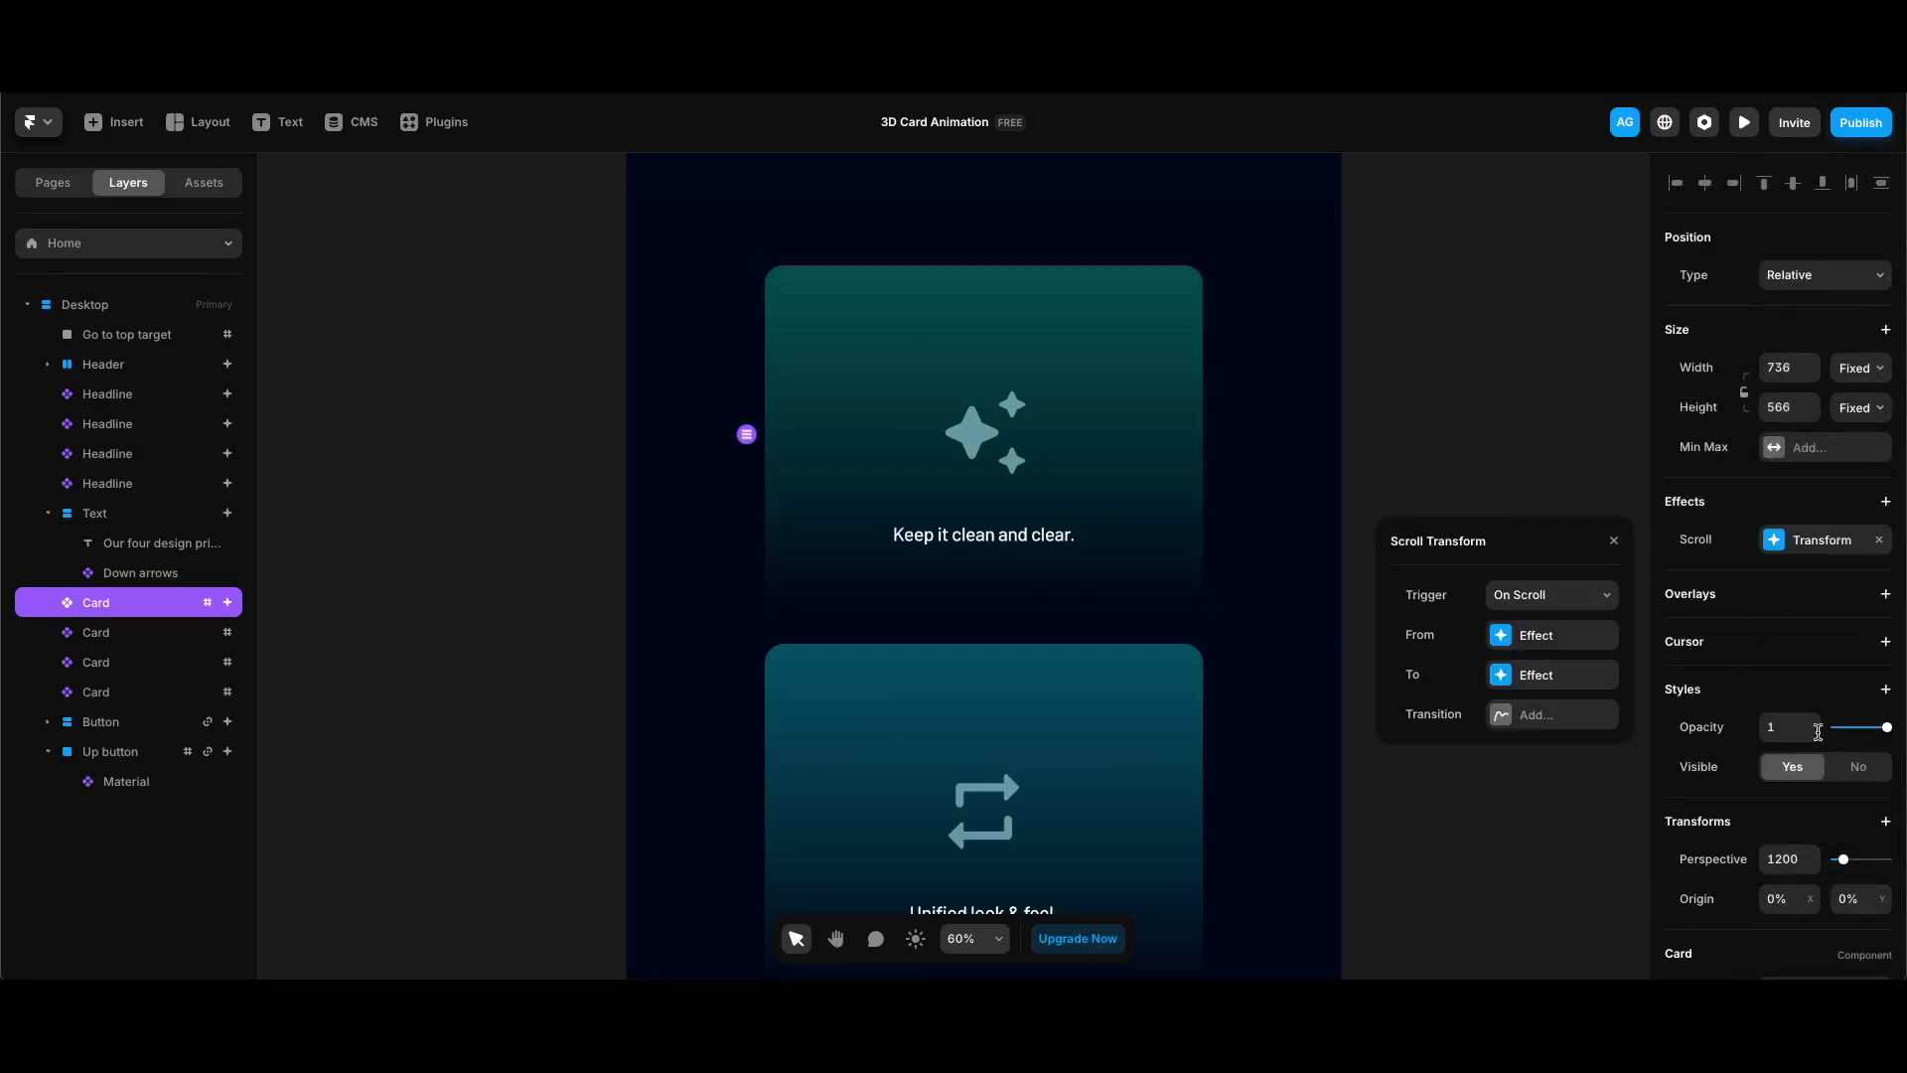
click(1547, 595)
click(1553, 651)
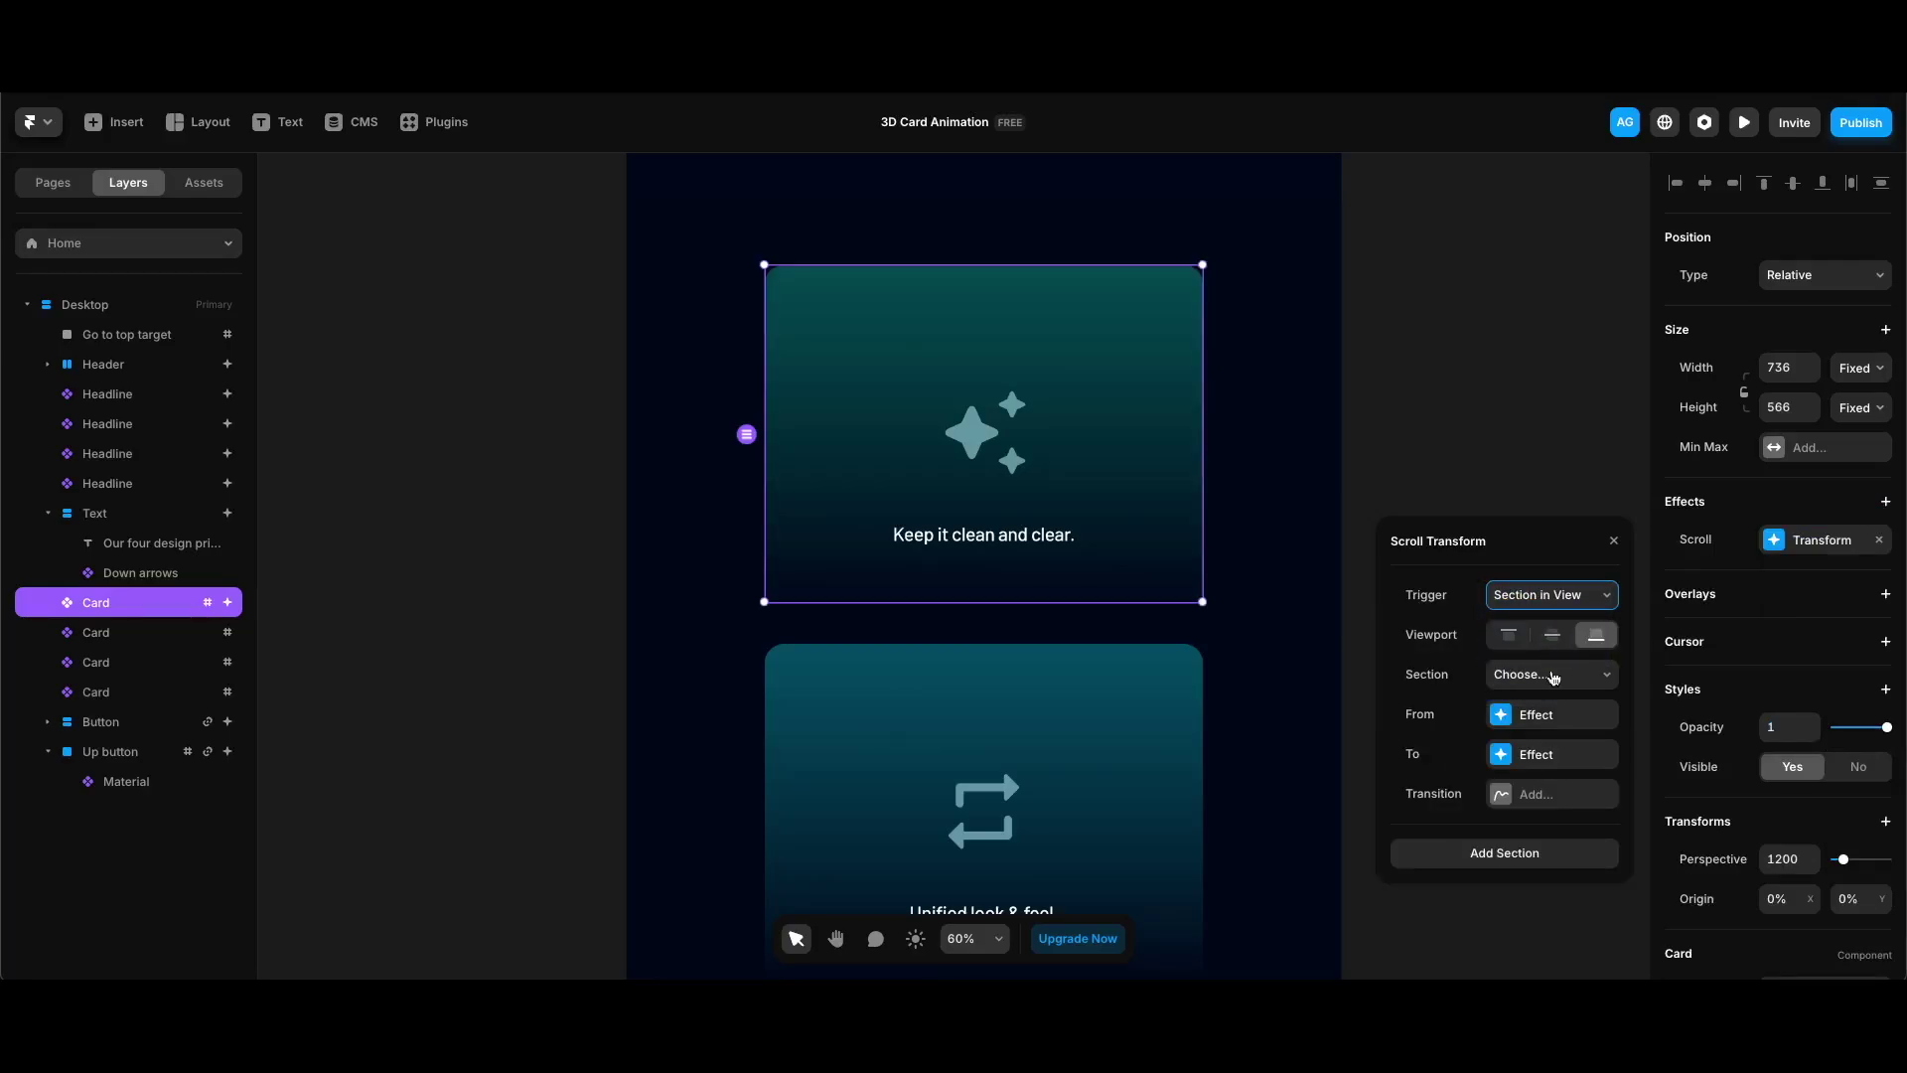
click(1553, 675)
click(1543, 719)
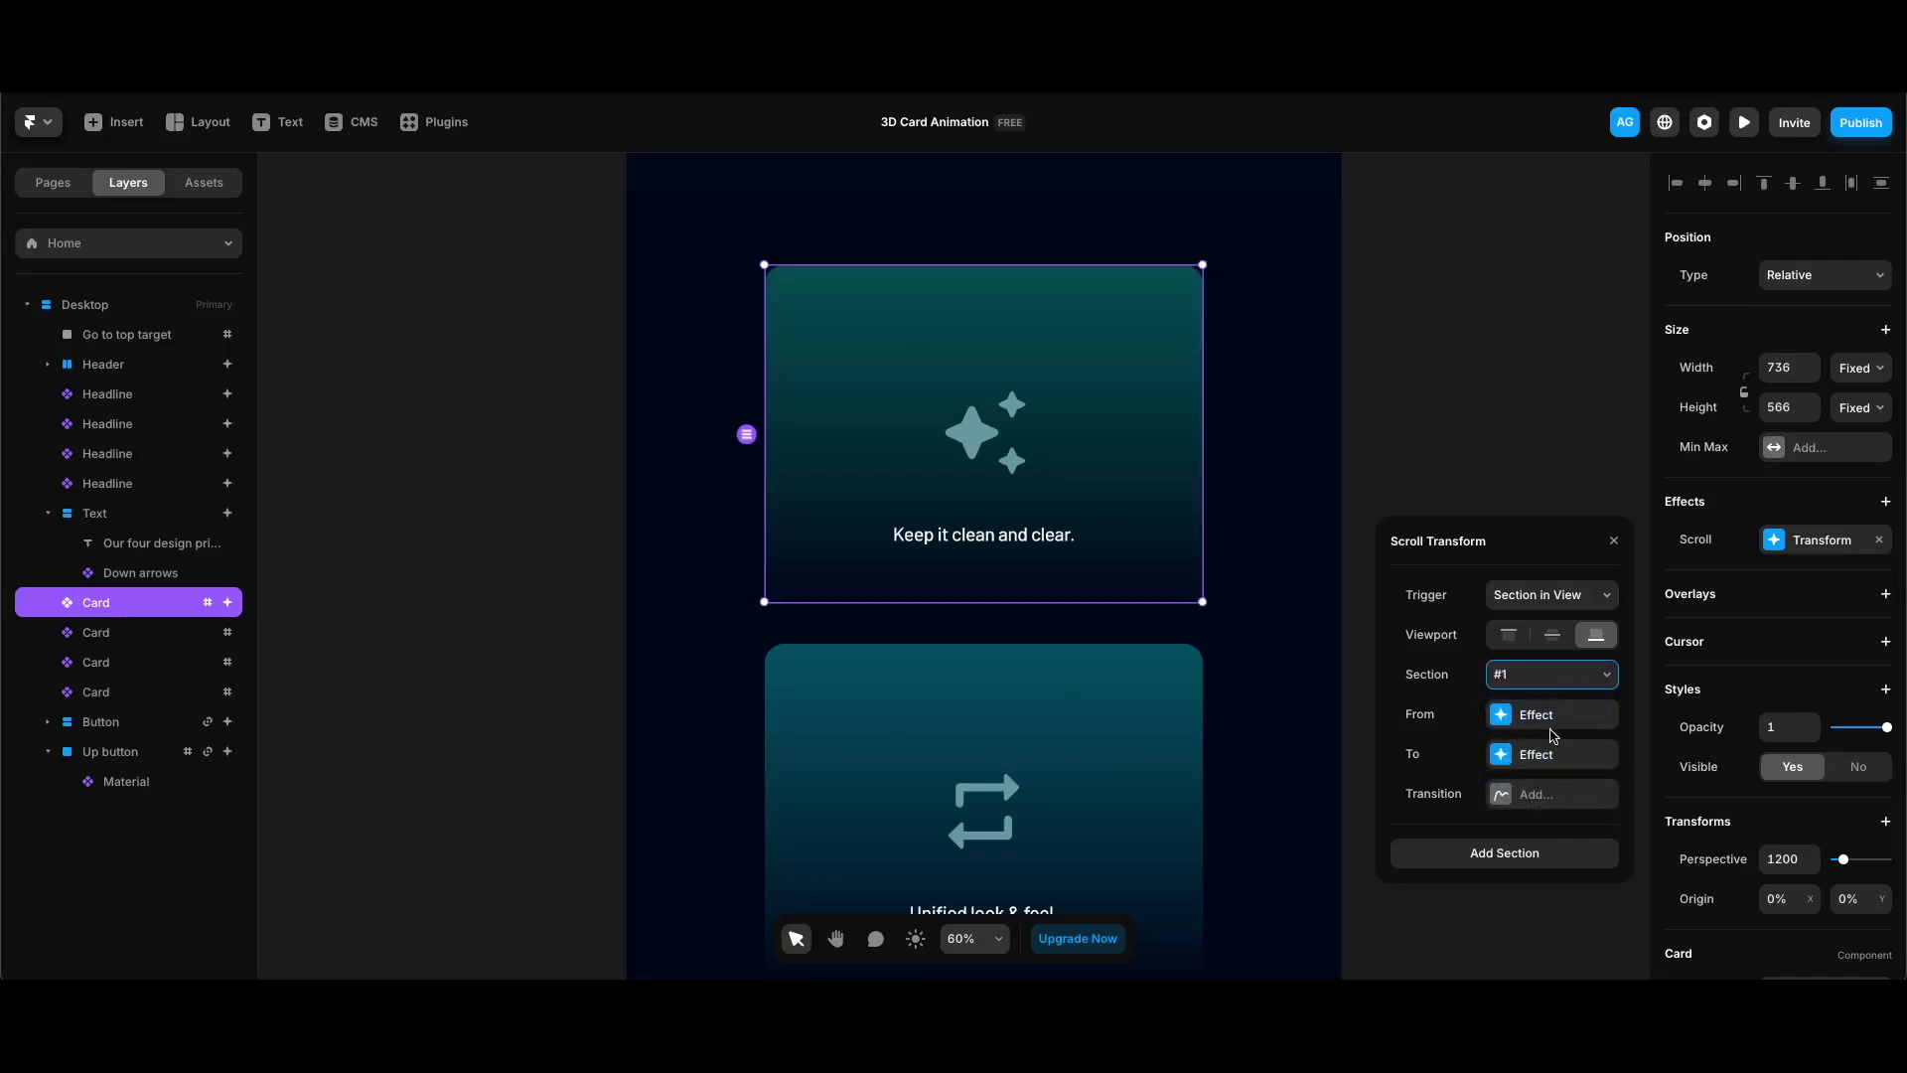
Start the card's animation at scale 5, 3D X rotation -50 and skew 180
click(1577, 717)
click(1516, 638)
text(5)
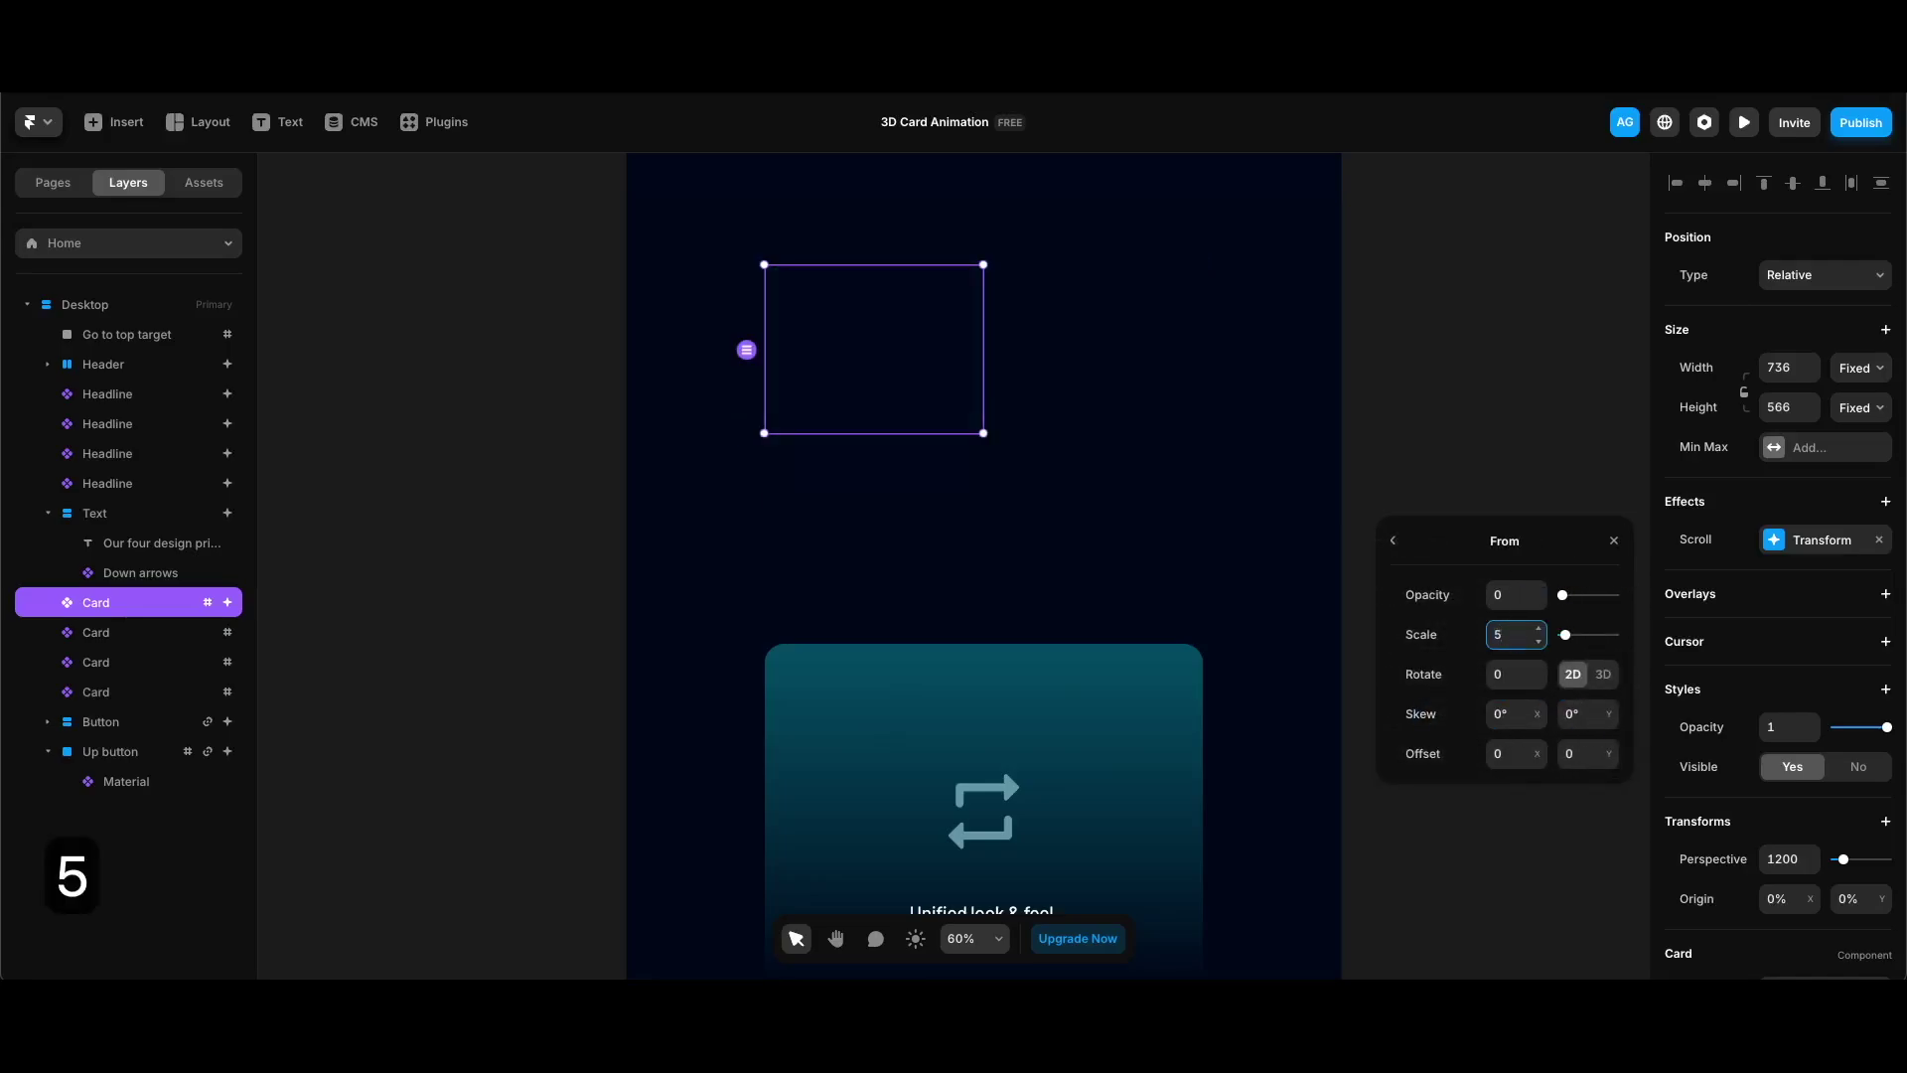
click(1603, 675)
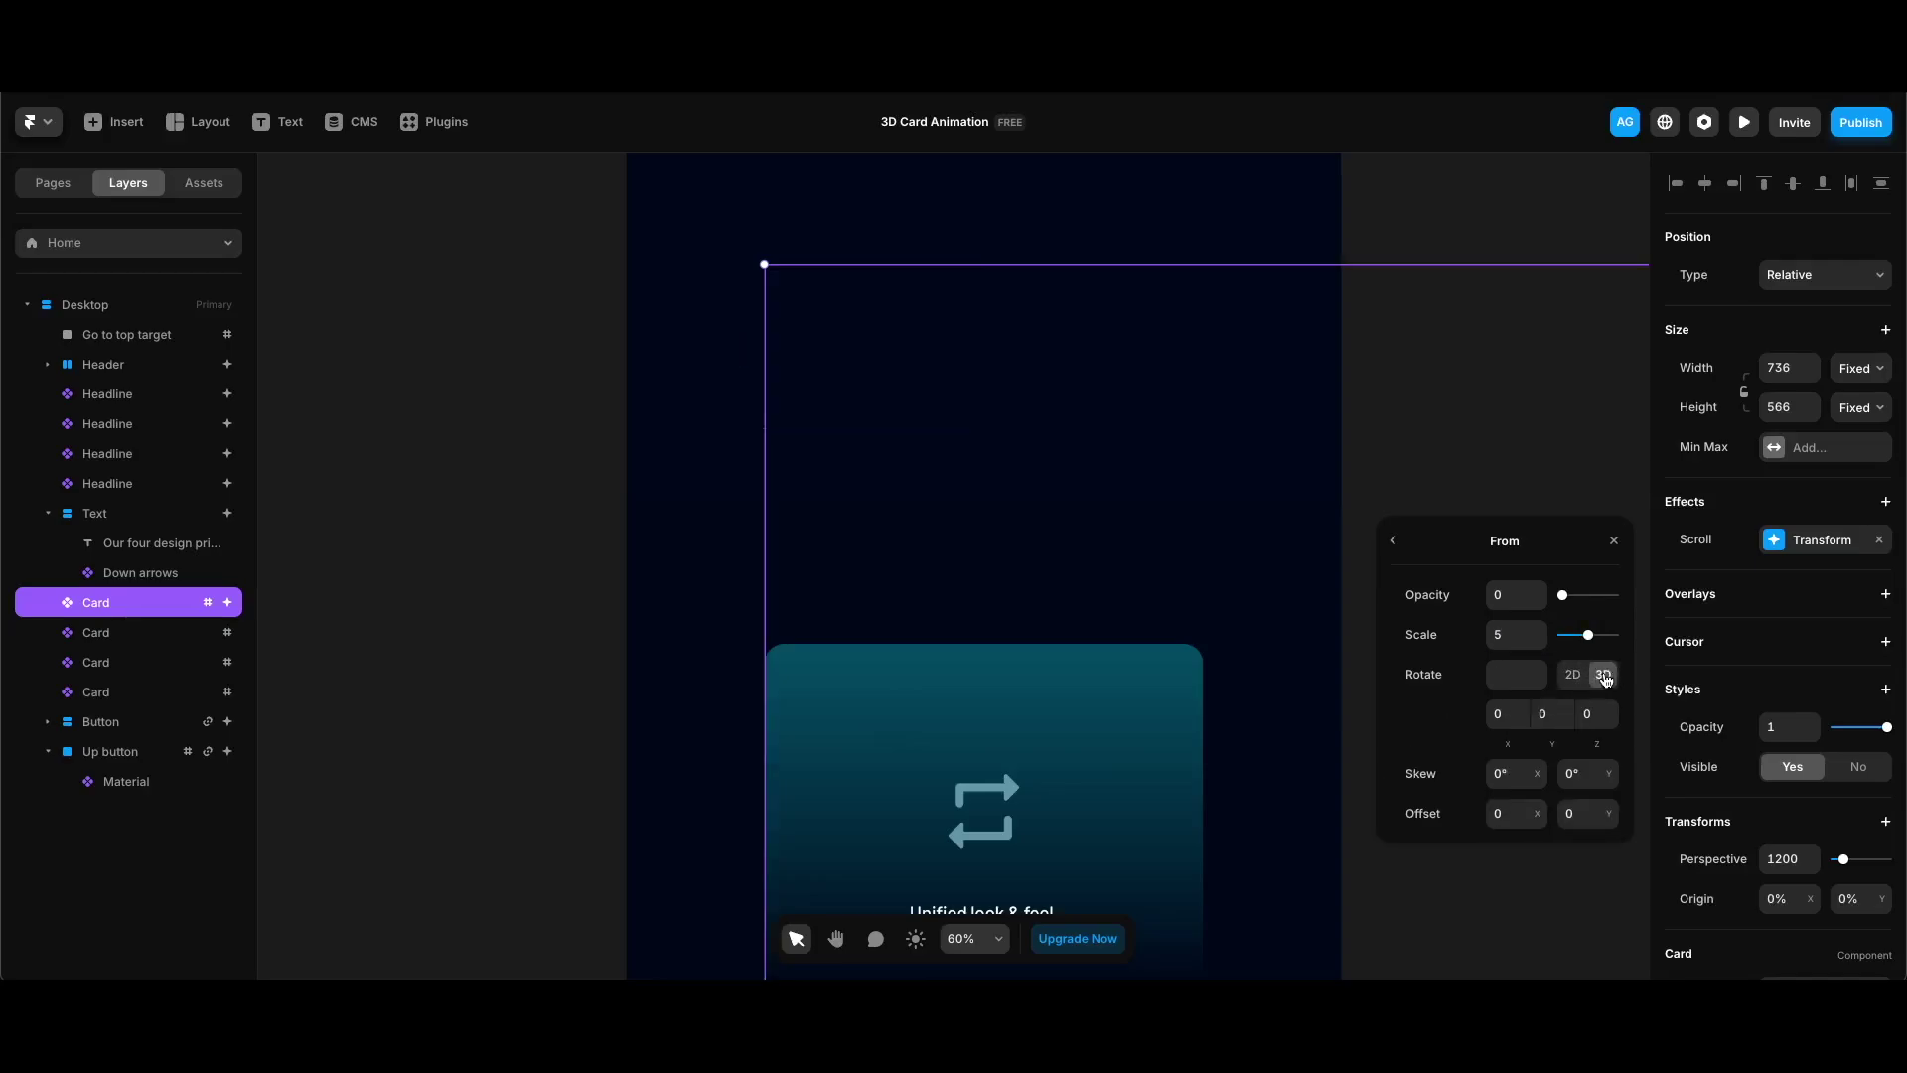
click(1506, 713)
text(-50)
click(1509, 773)
text(180)
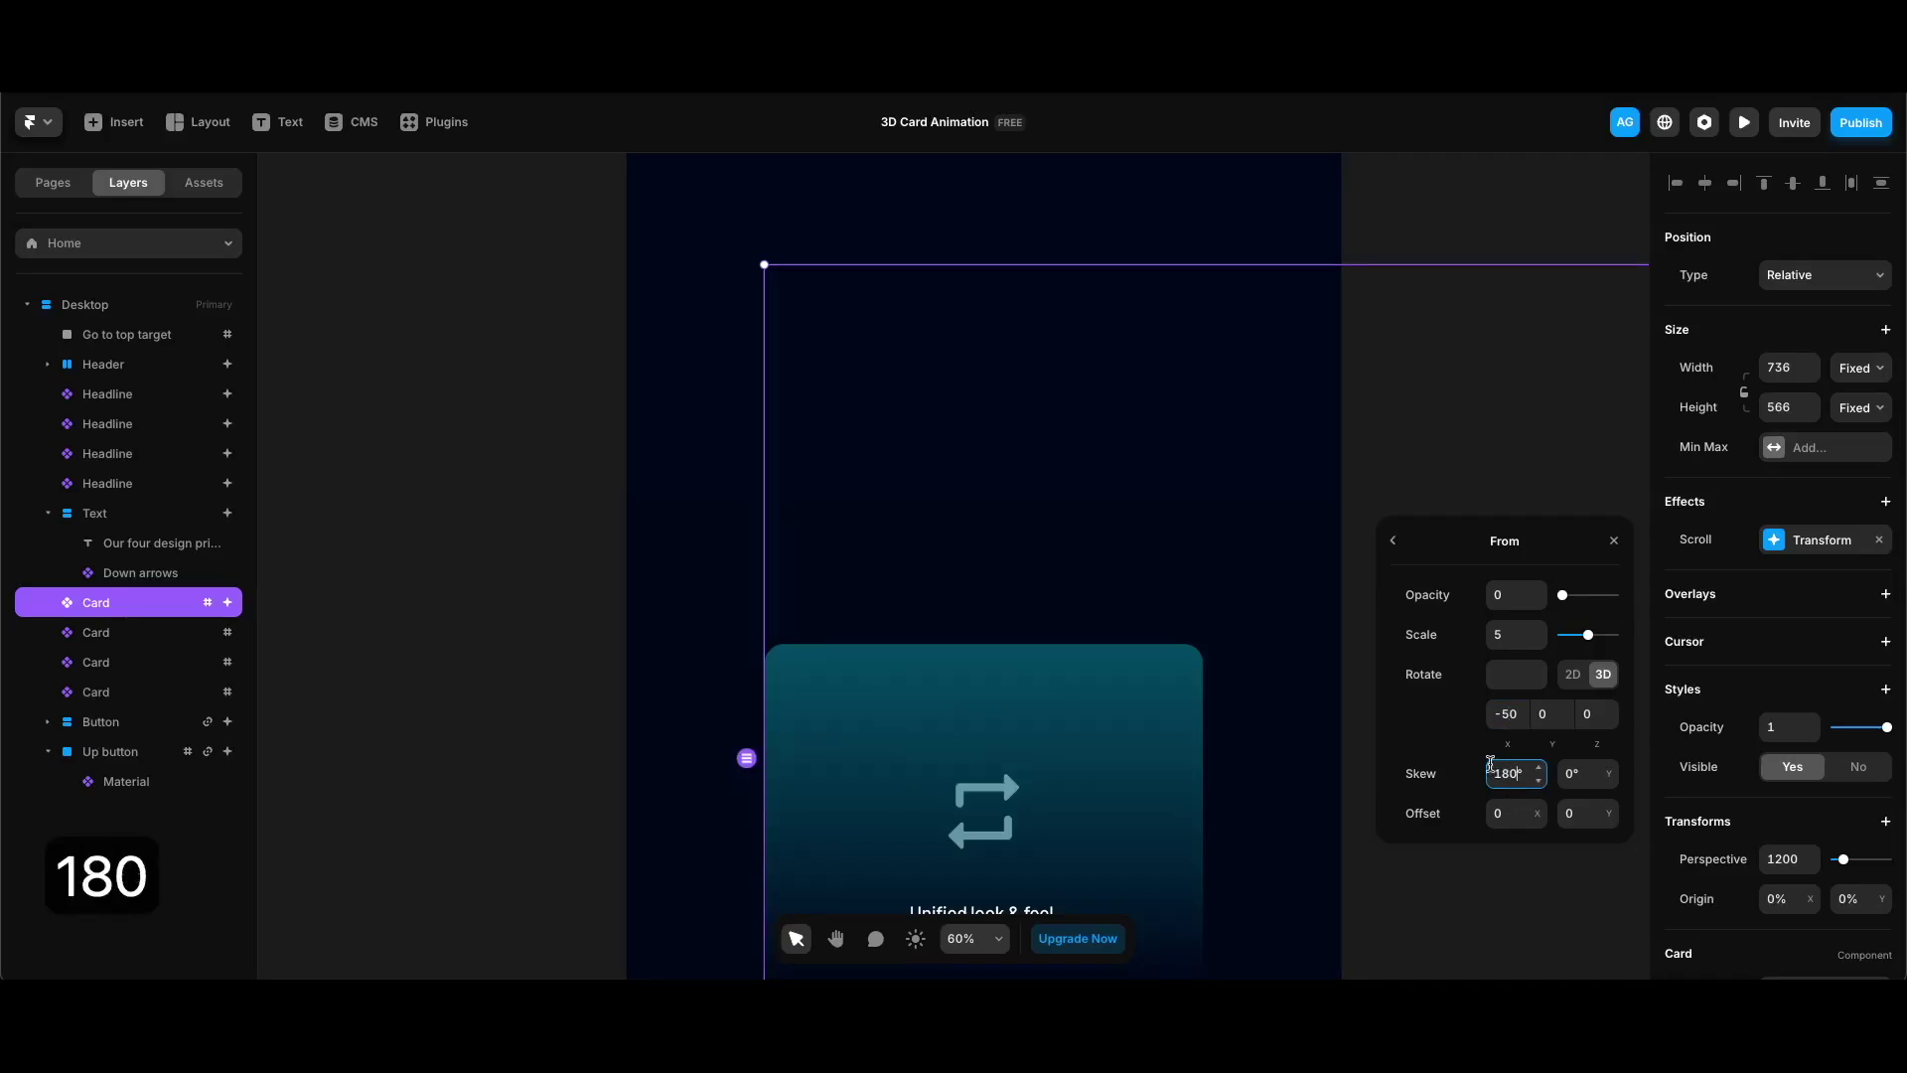
Review the card's end state, then preview the site's scroll animation
click(1392, 540)
click(1520, 752)
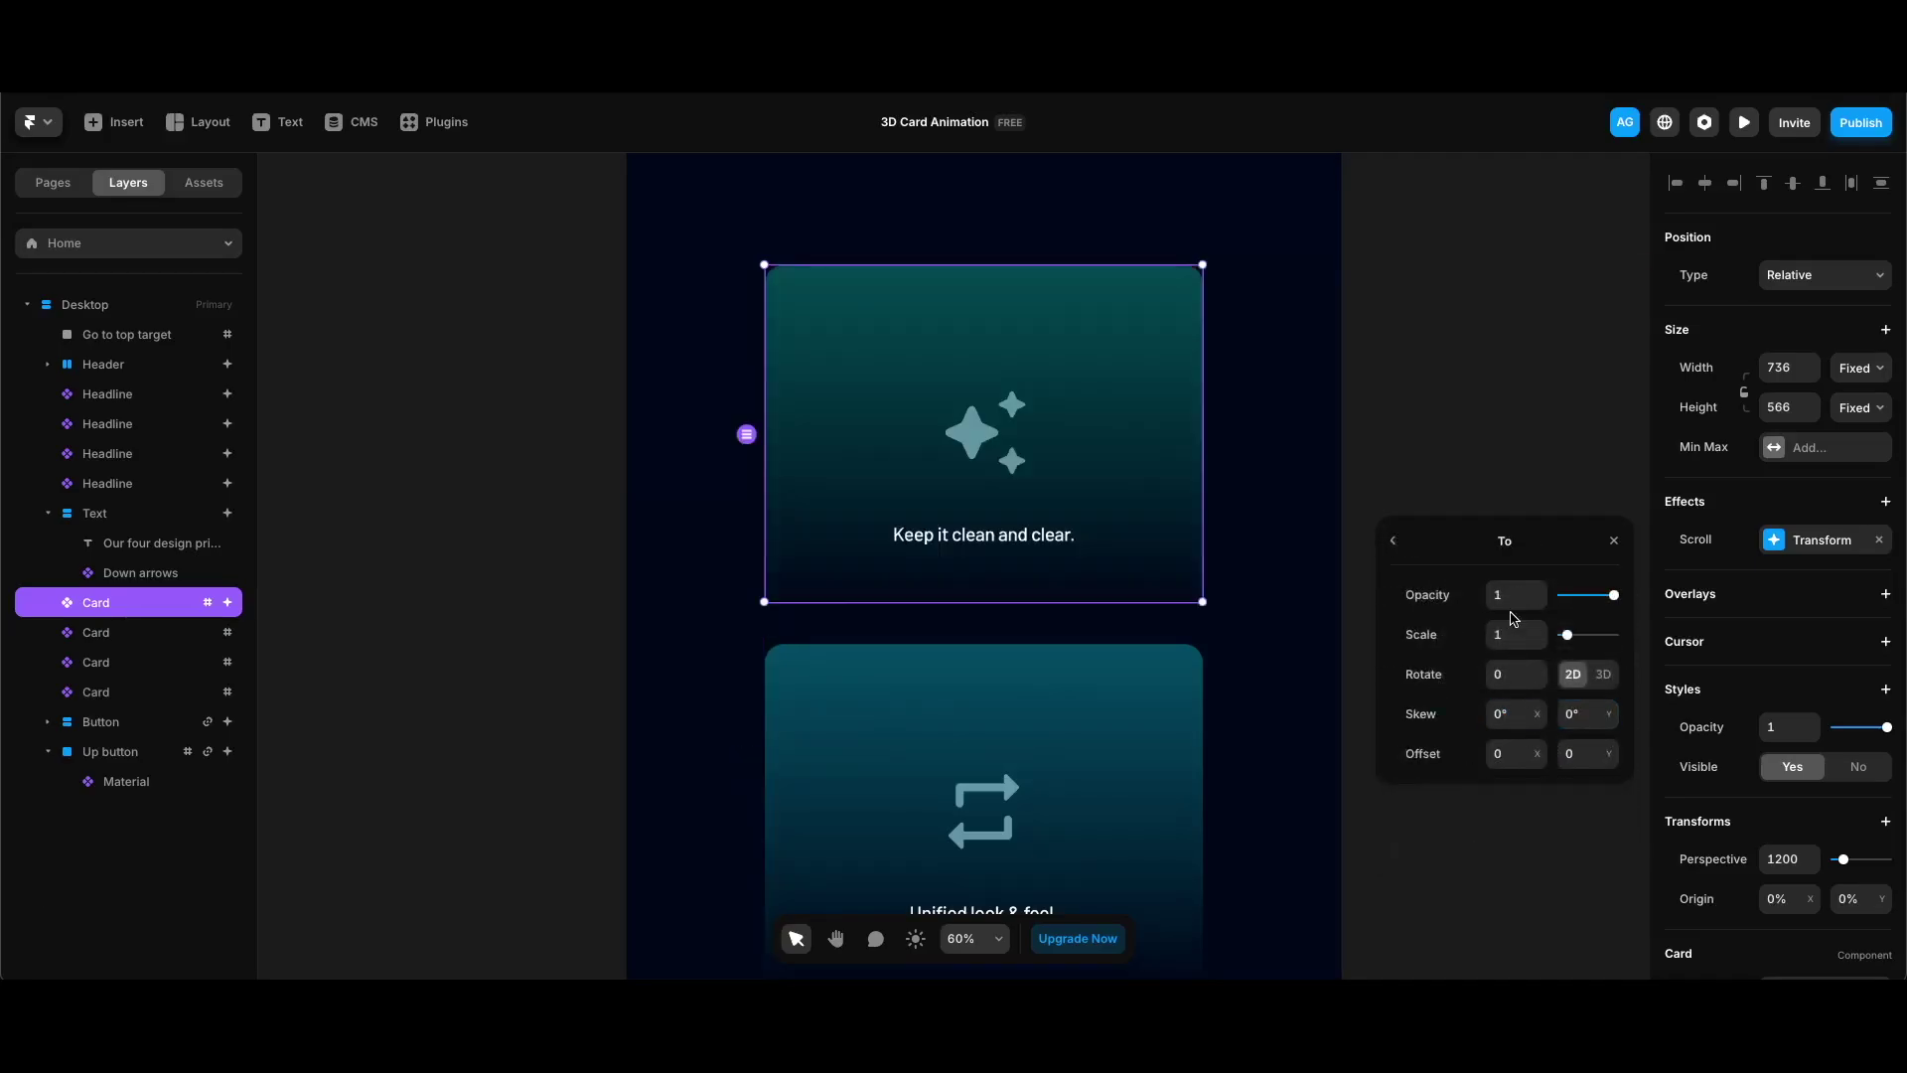
click(1394, 544)
click(1430, 413)
key(super+p)
scroll(1542, 380, down, 2)
scroll(1543, 380, up, 4)
Scroll through the preview to watch the first card's animation, then close the preview
scroll(1542, 381, down, 3)
scroll(1541, 380, down, 3)
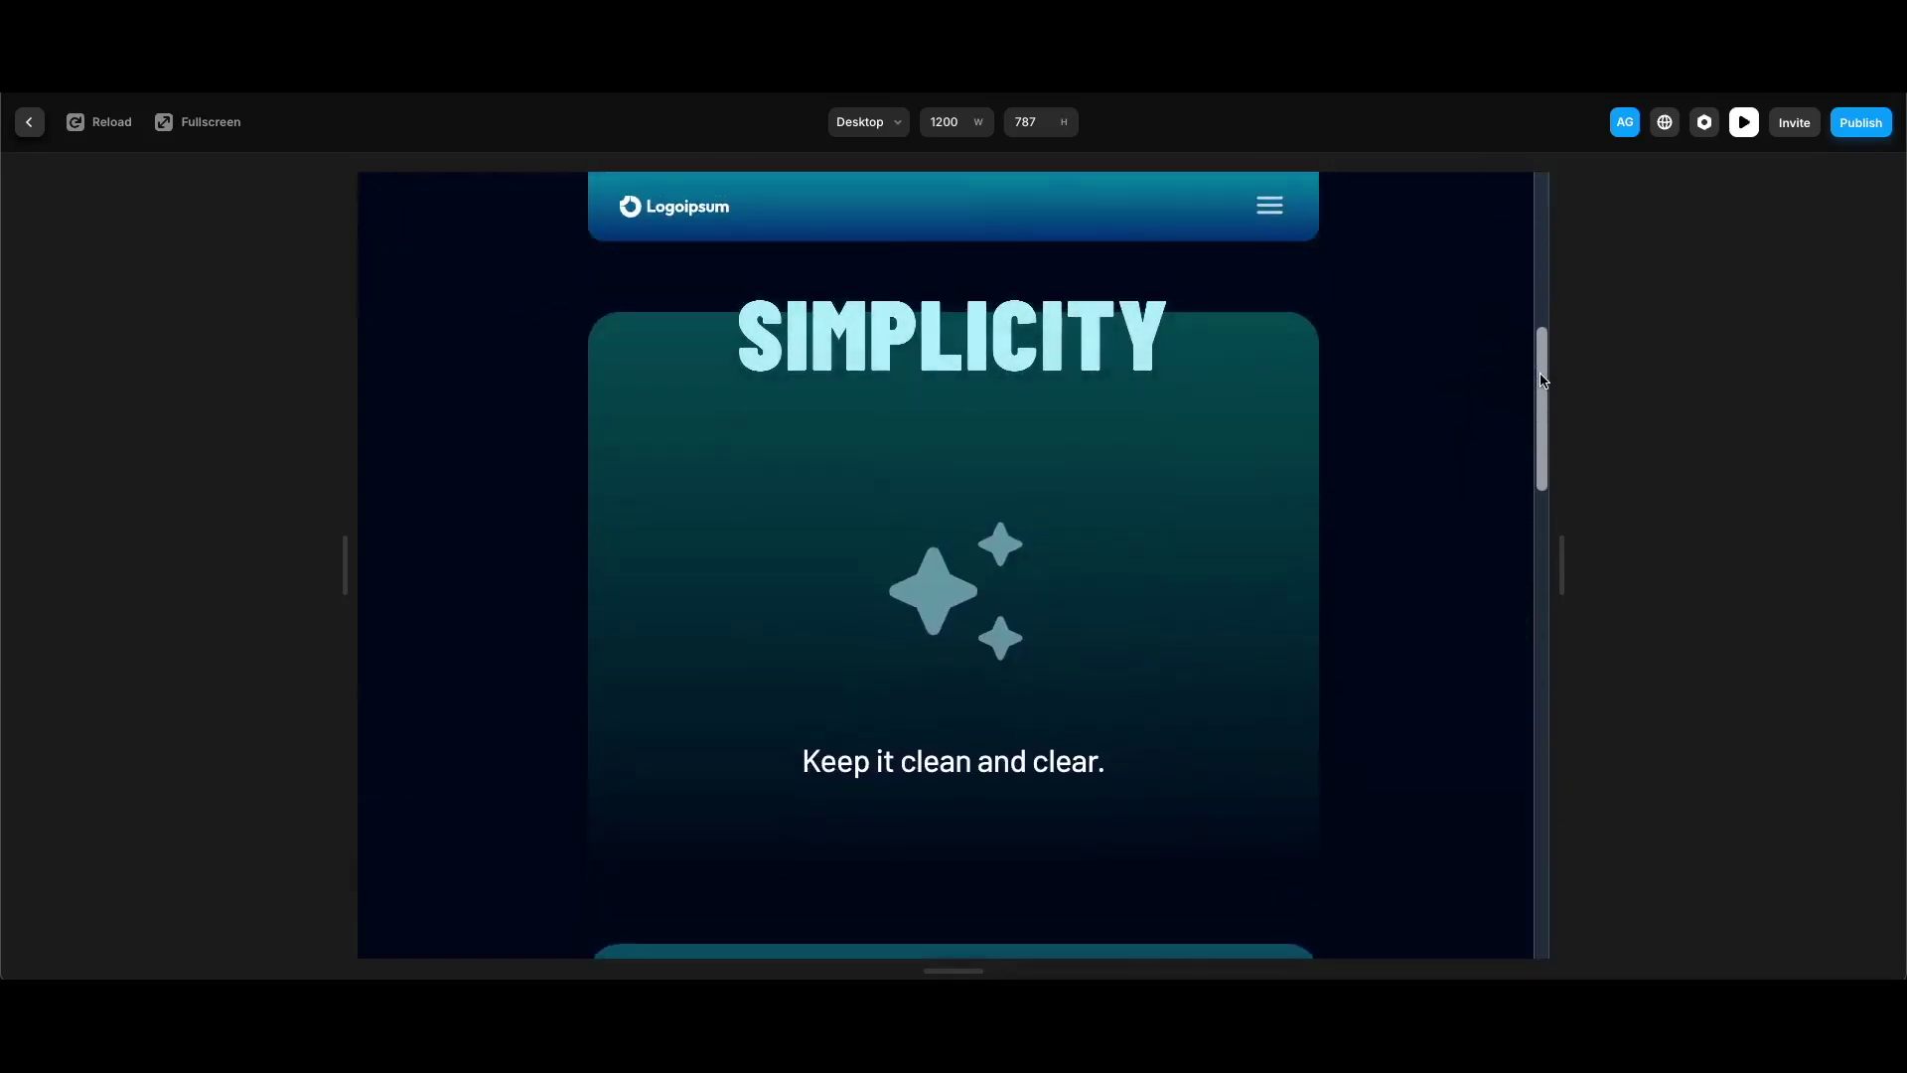
scroll(1541, 381, up, 5)
scroll(1540, 380, down, 3)
scroll(1540, 380, down, 3)
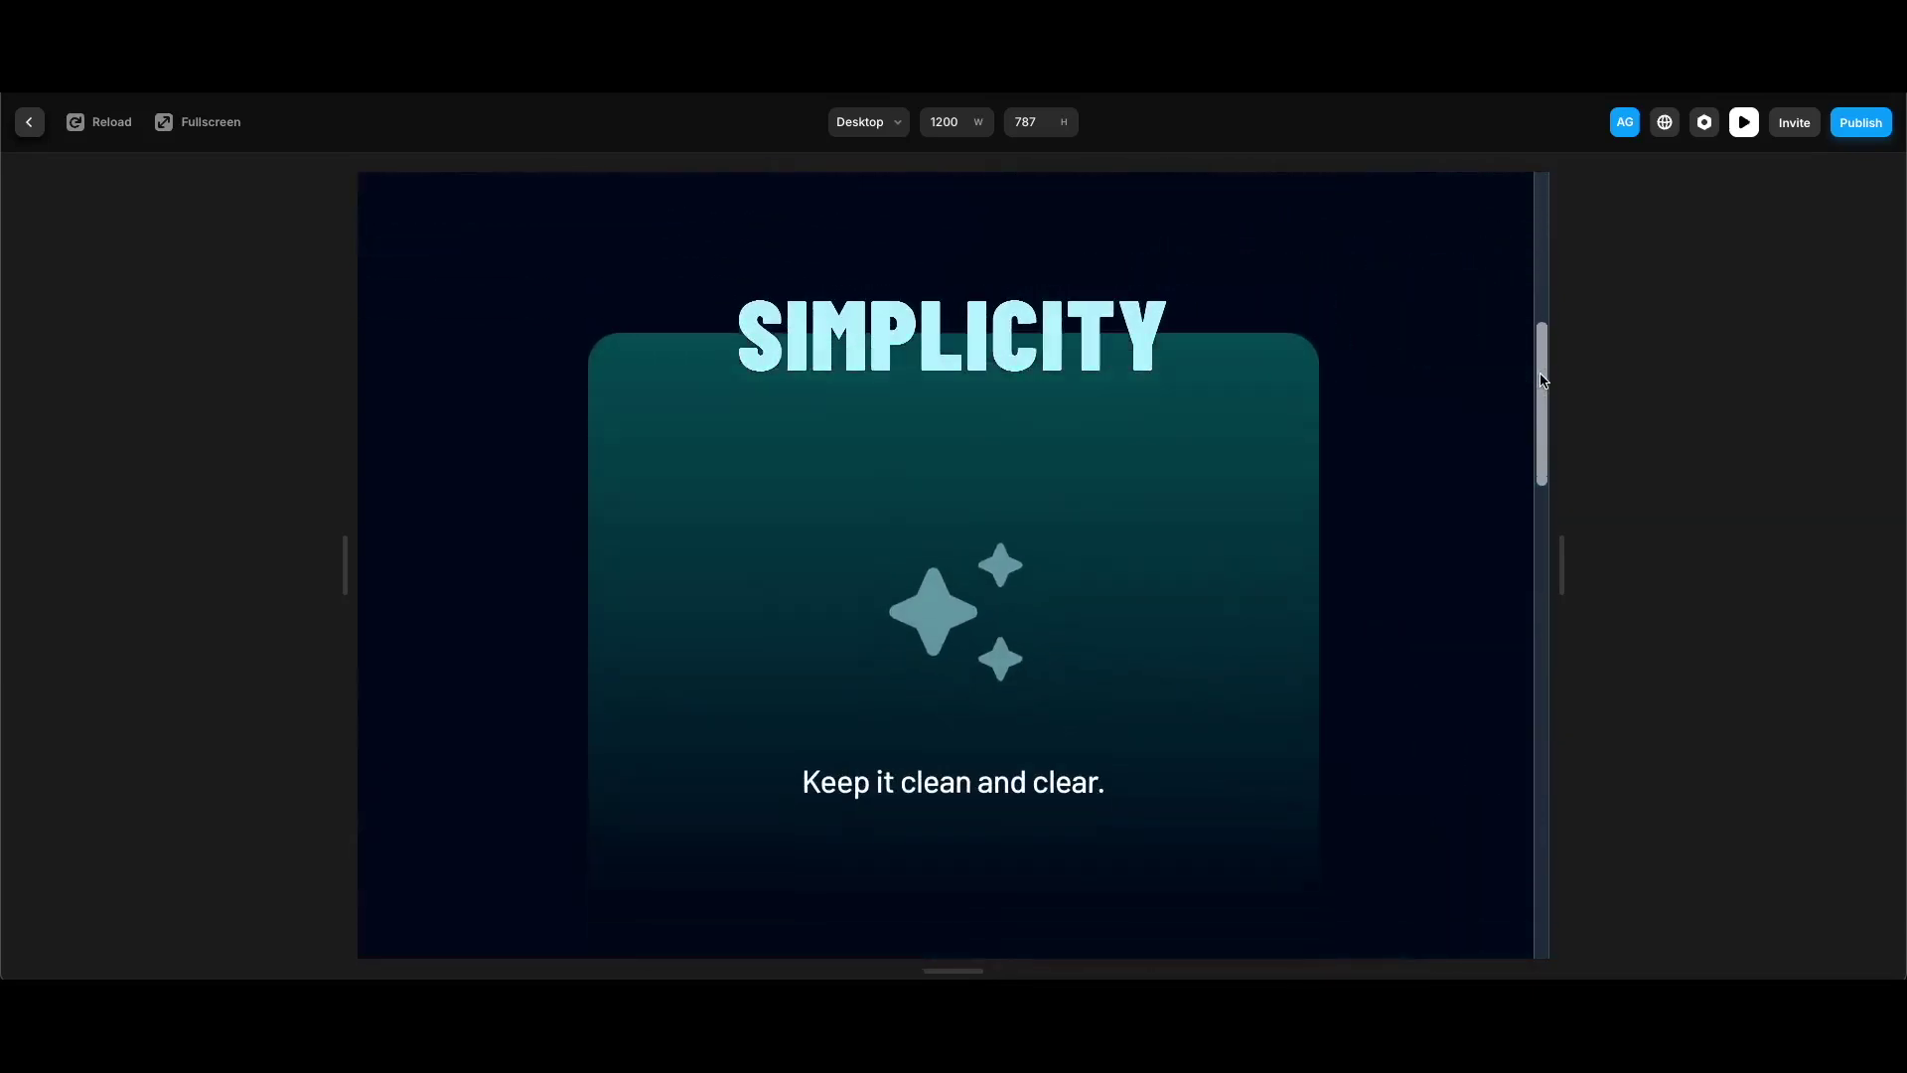
key(Escape)
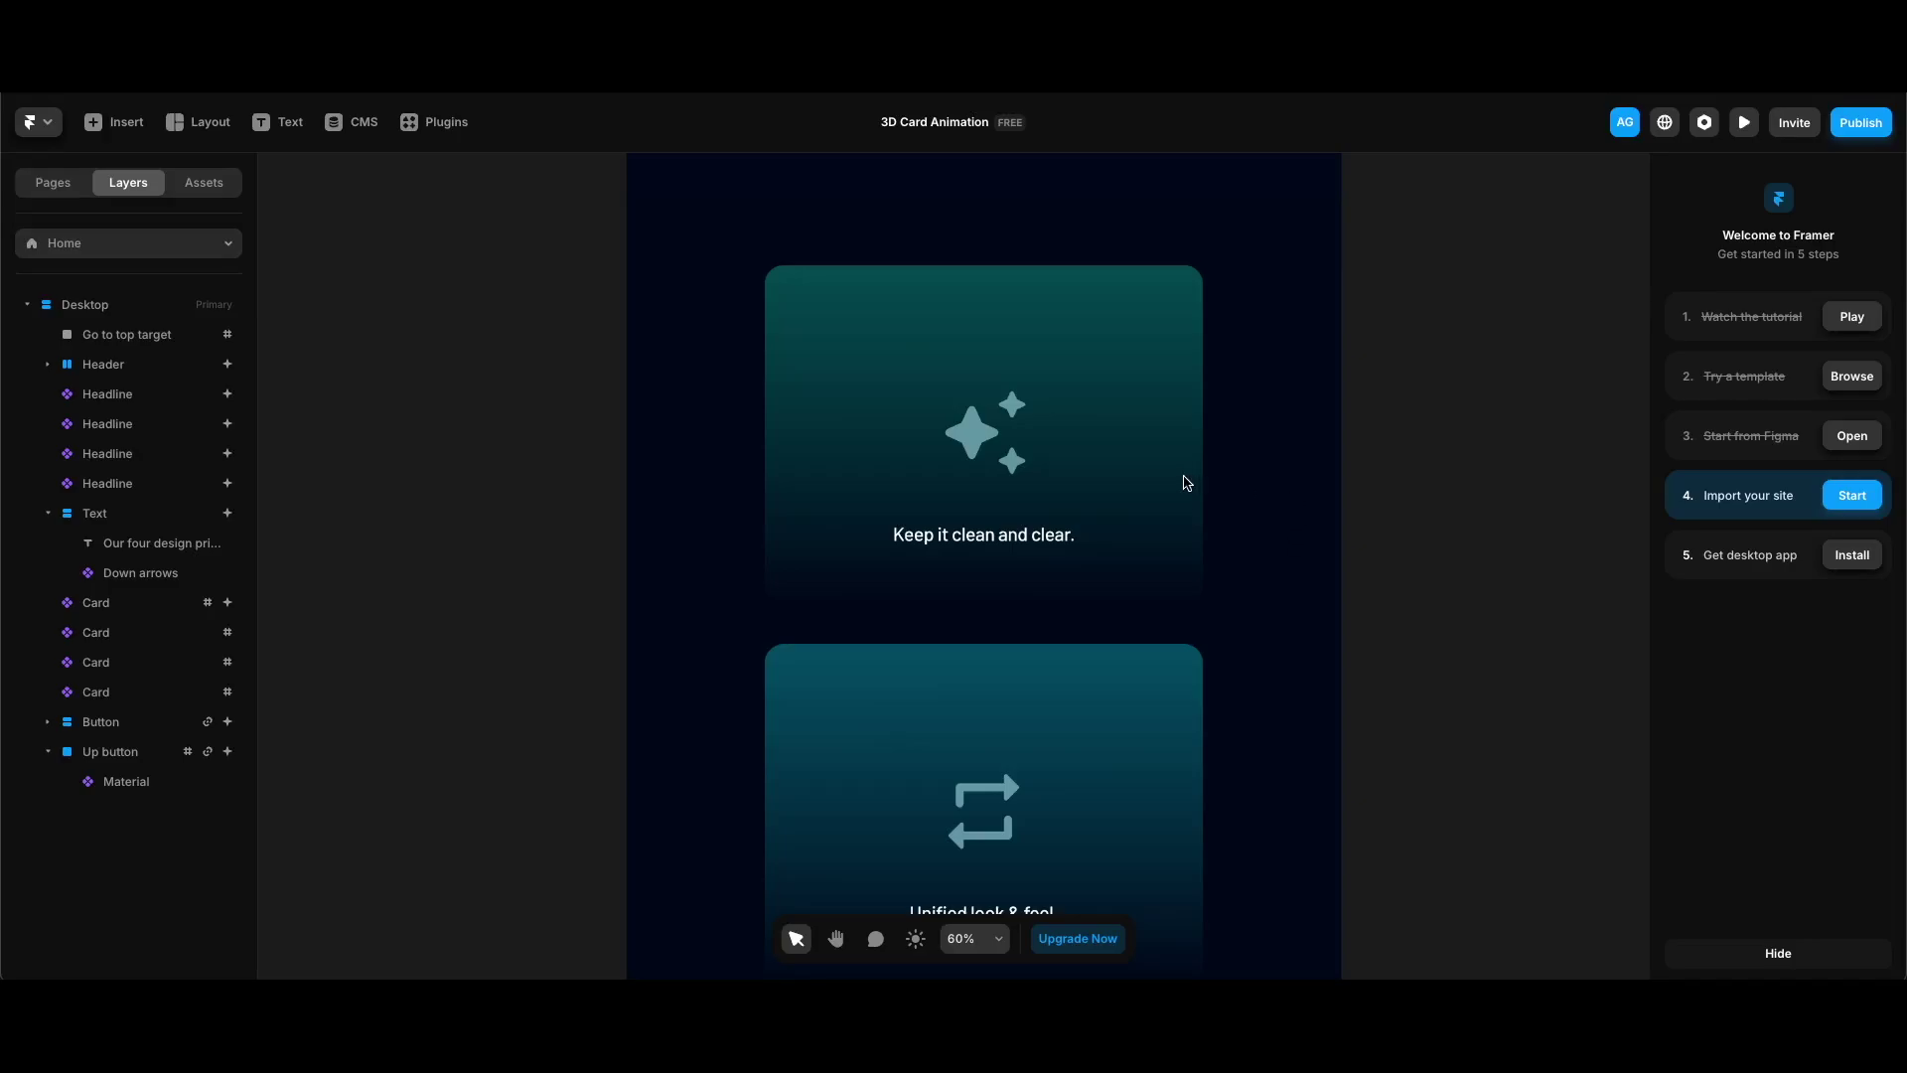
Copy the first card's effects from its context menu, then select the second card
right_click(1160, 417)
mouse_move(1224, 584)
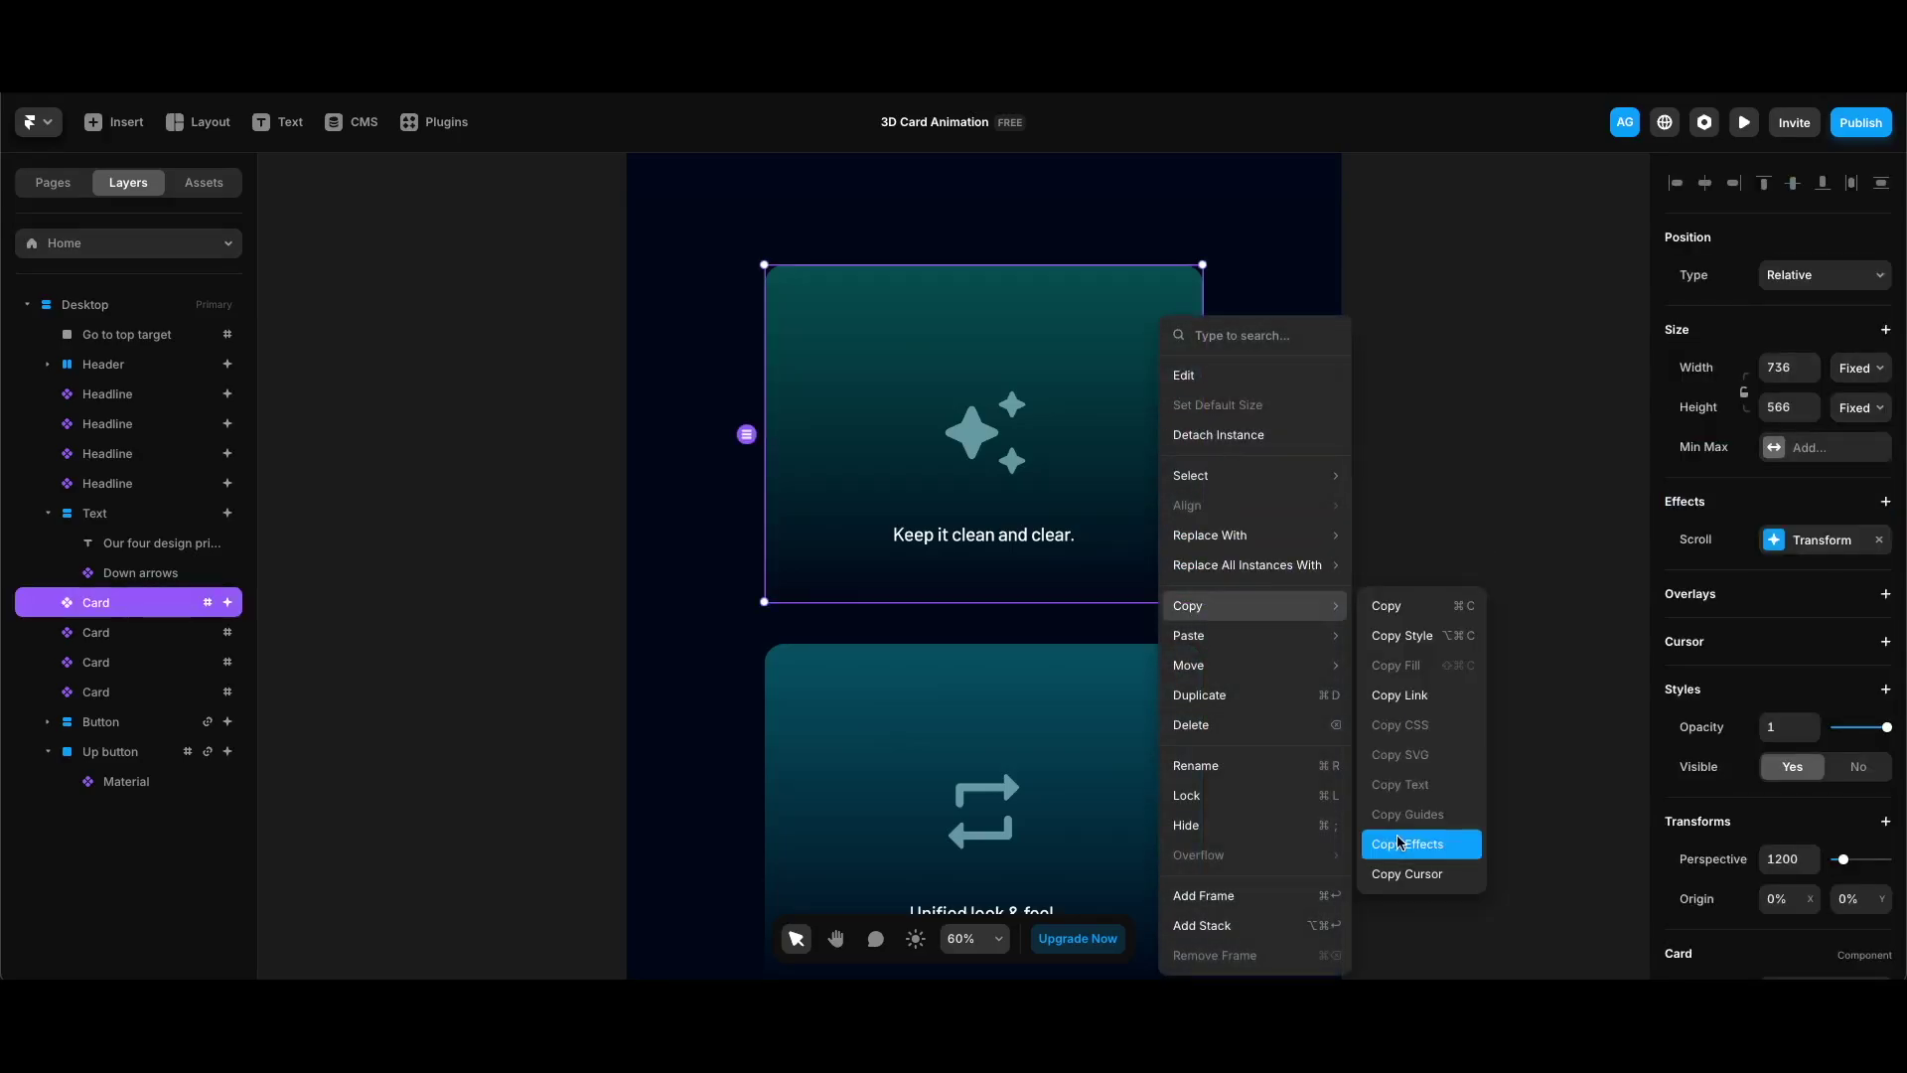
click(1404, 838)
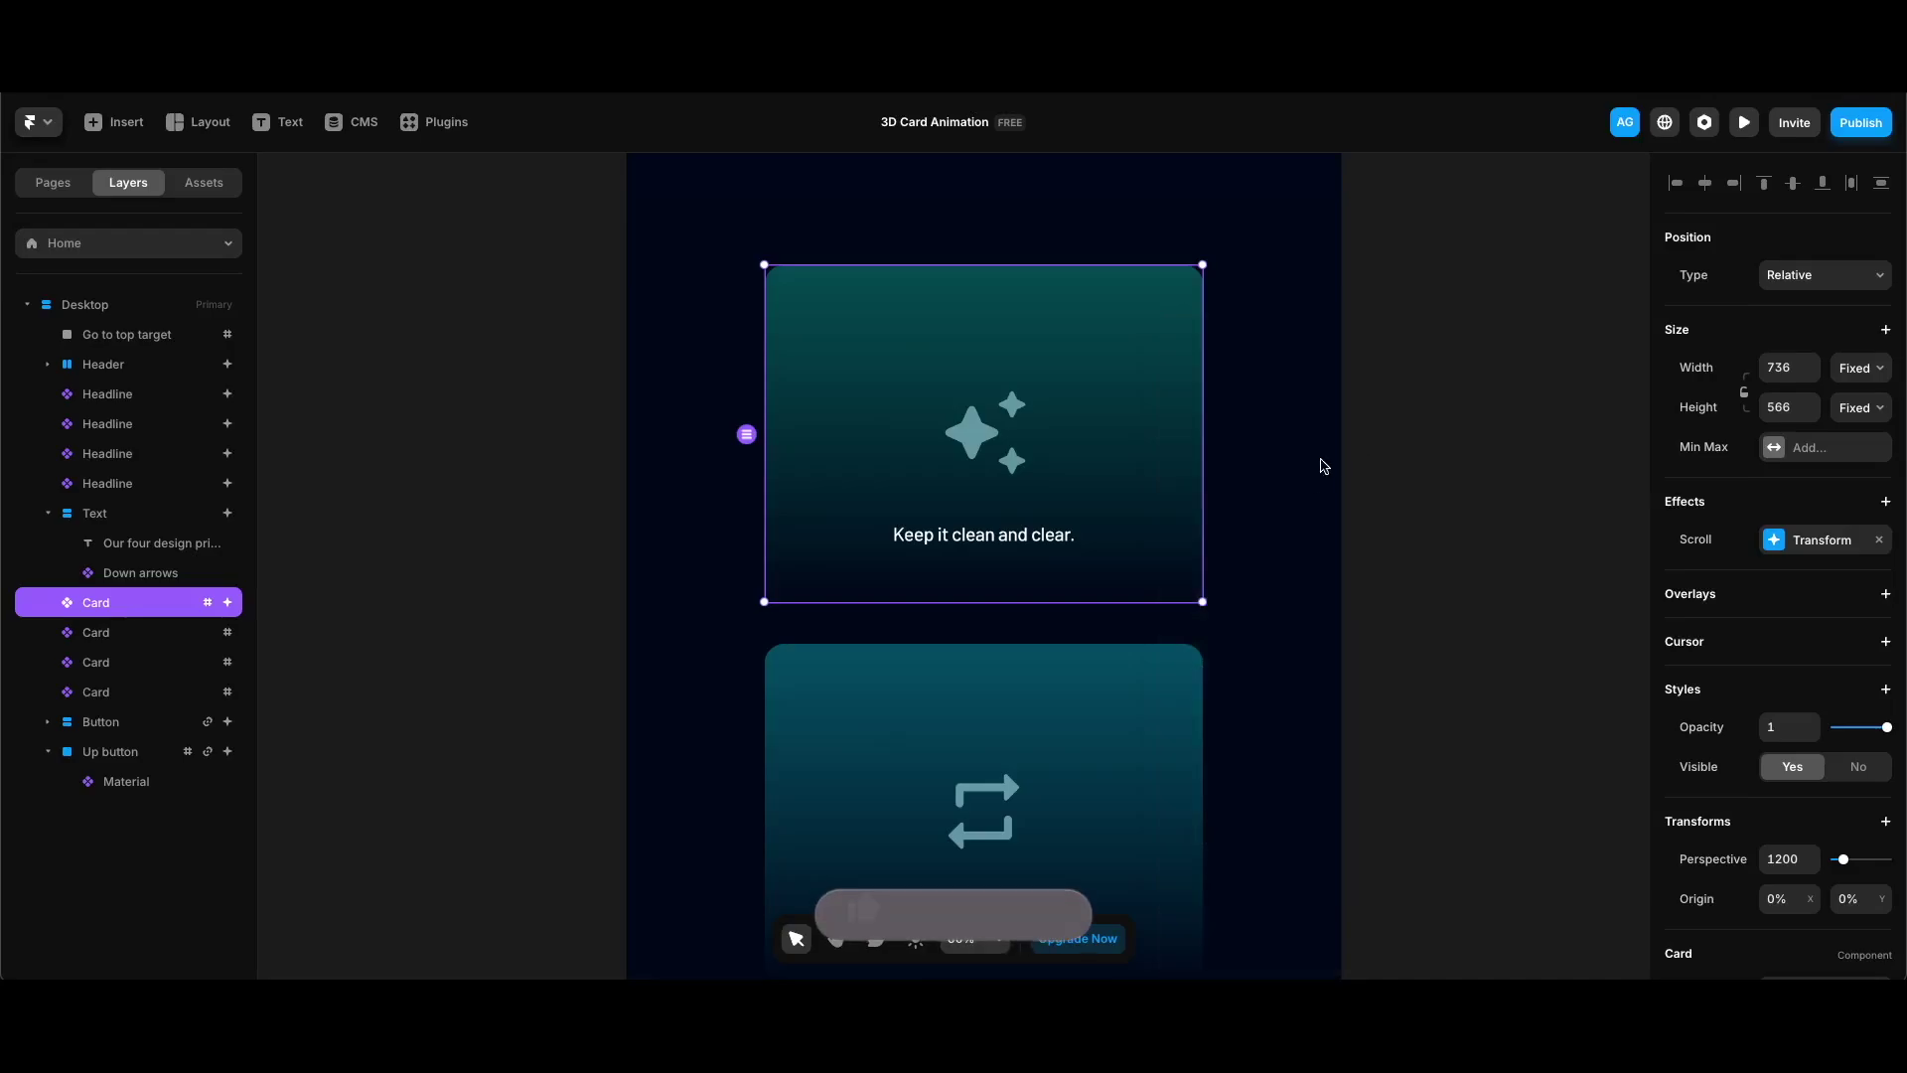
scroll(1298, 486, down, 5)
click(136, 641)
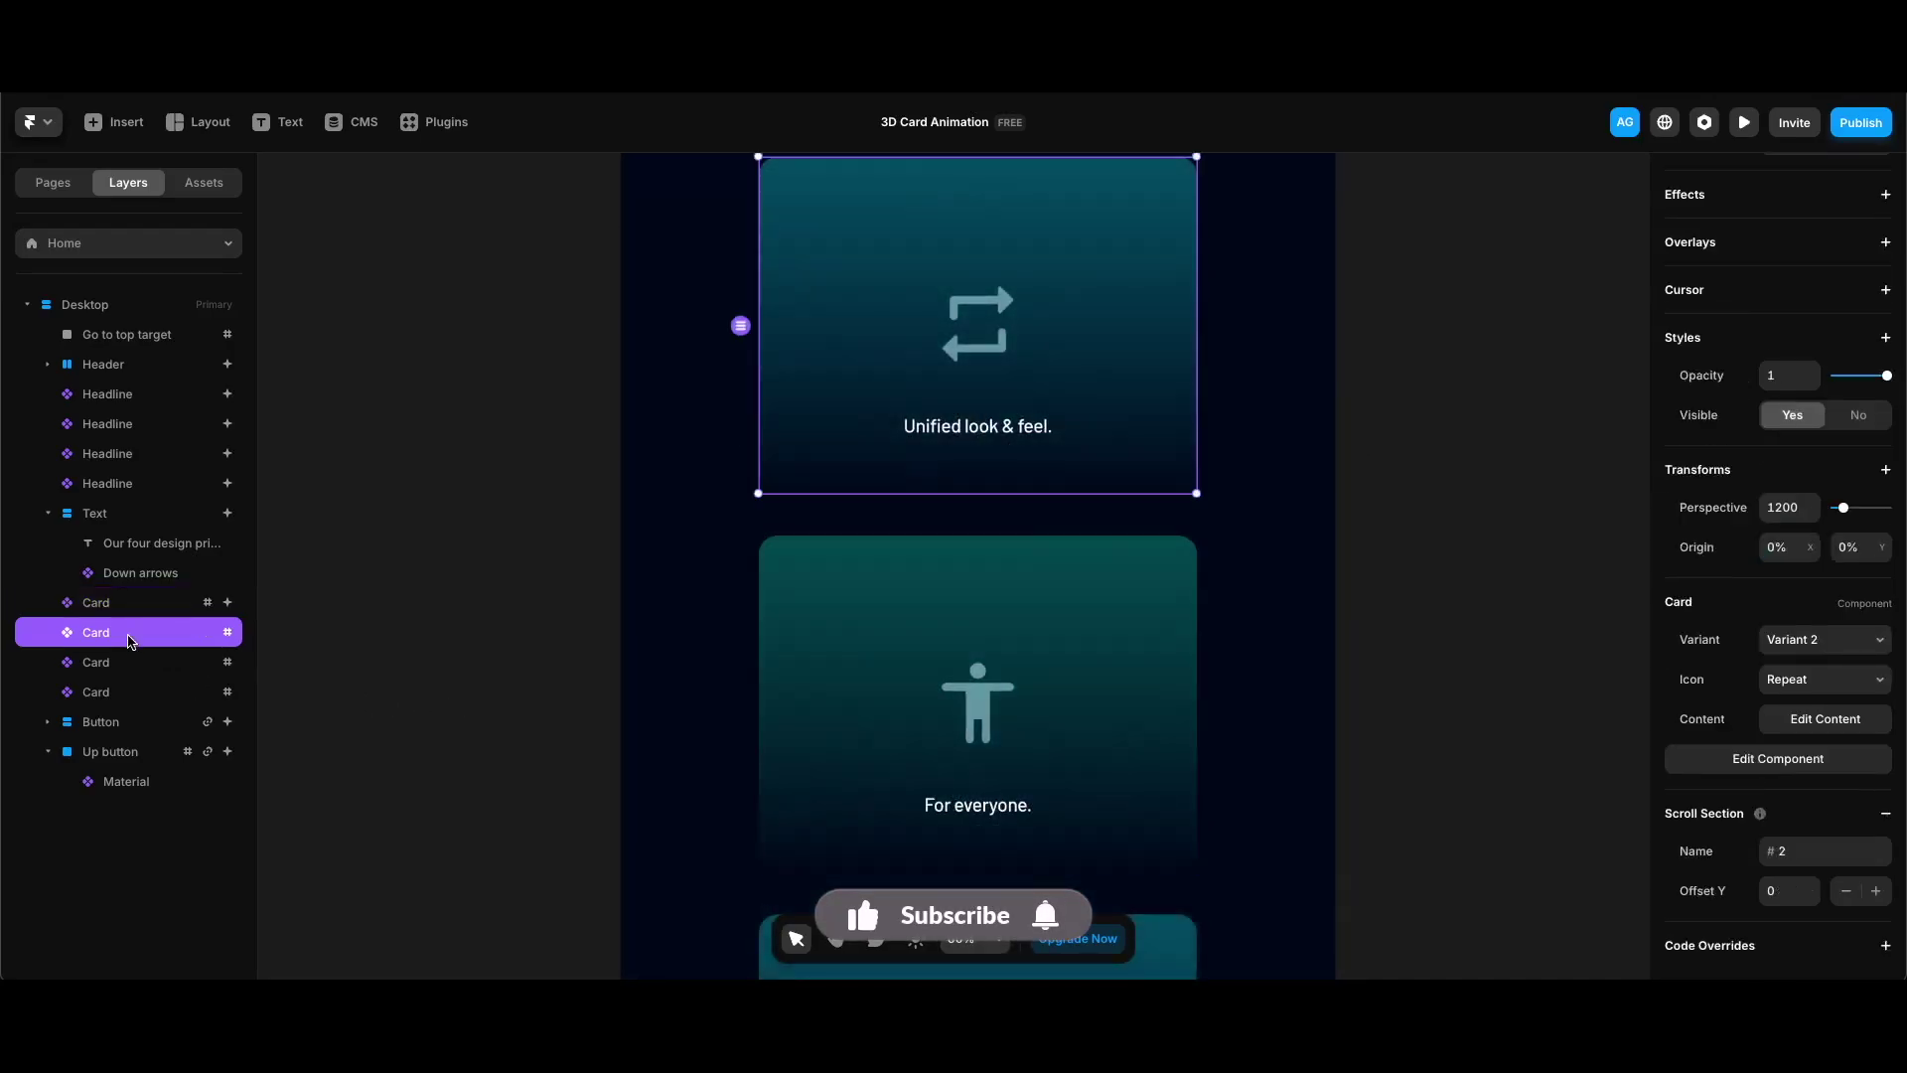
Paste the copied scroll effects onto cards two through four together
shift+click(118, 687)
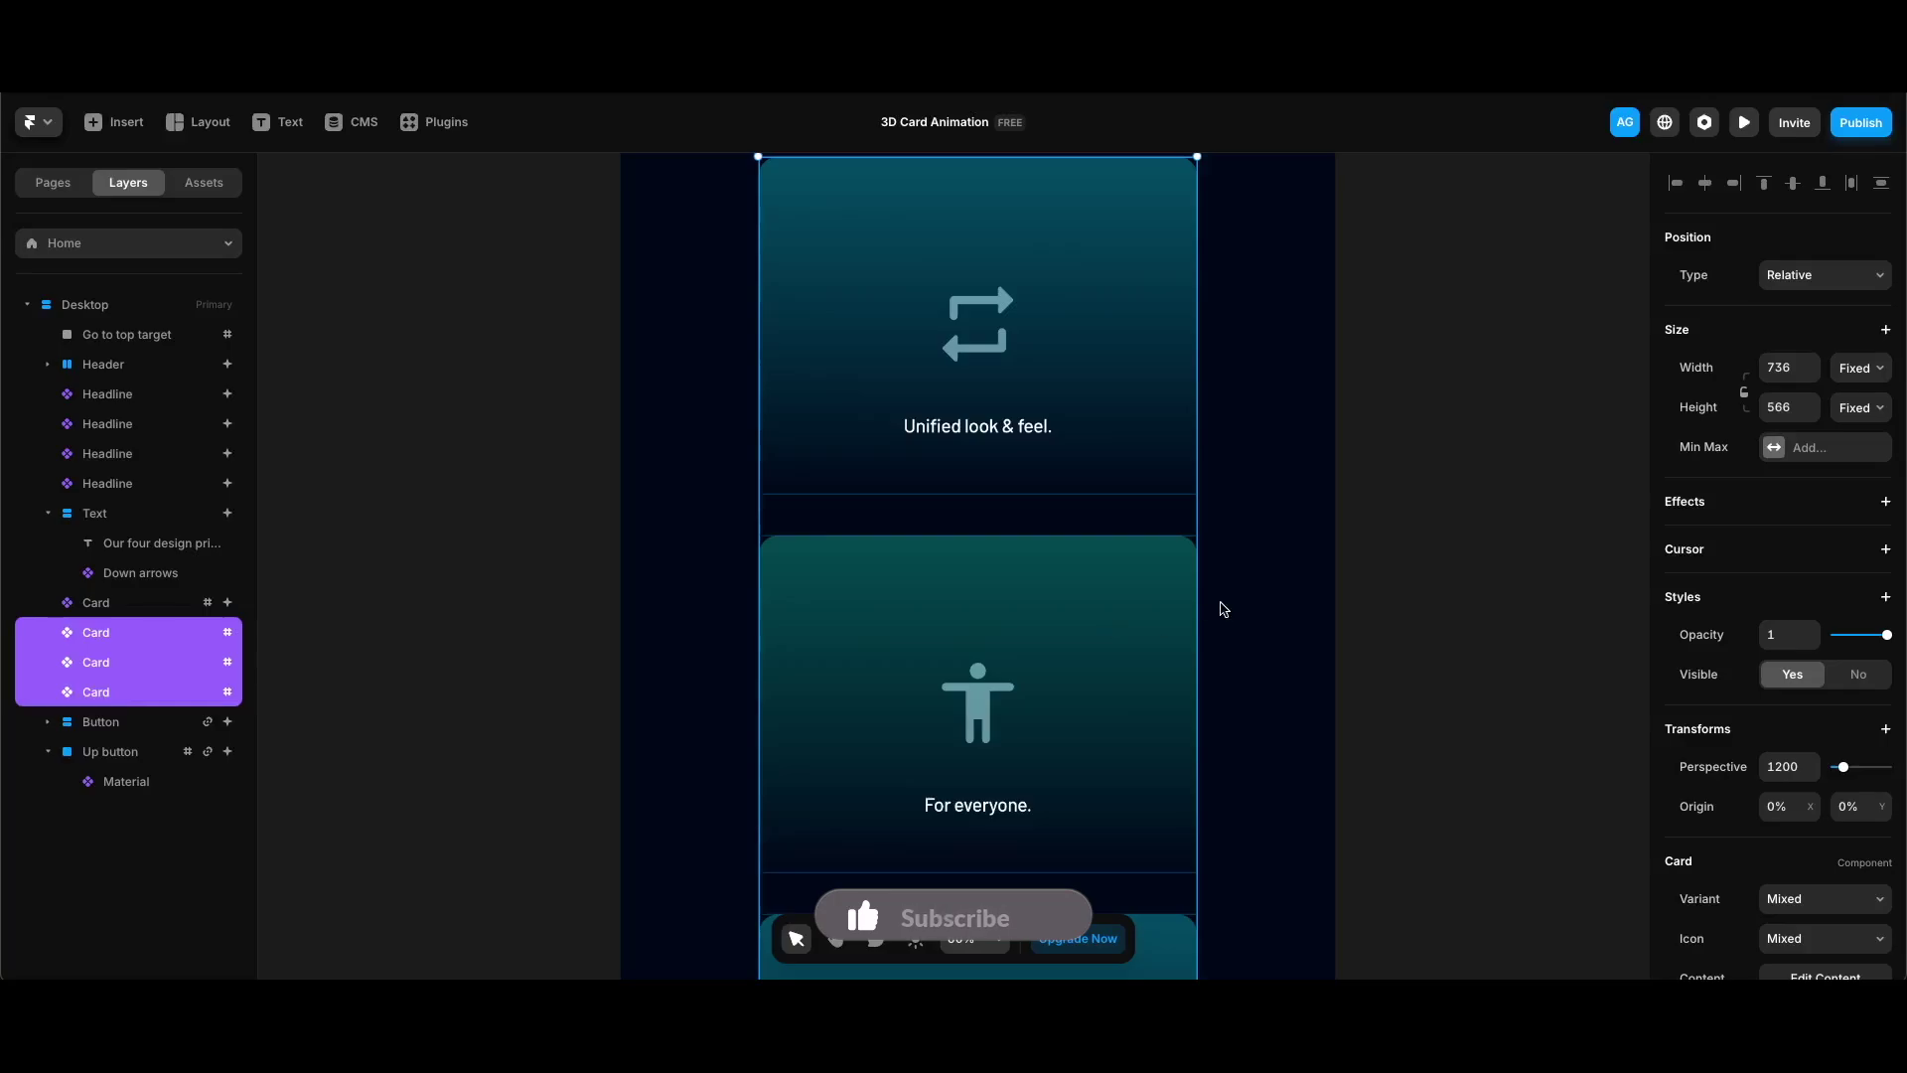
right_click(1124, 605)
mouse_move(1238, 288)
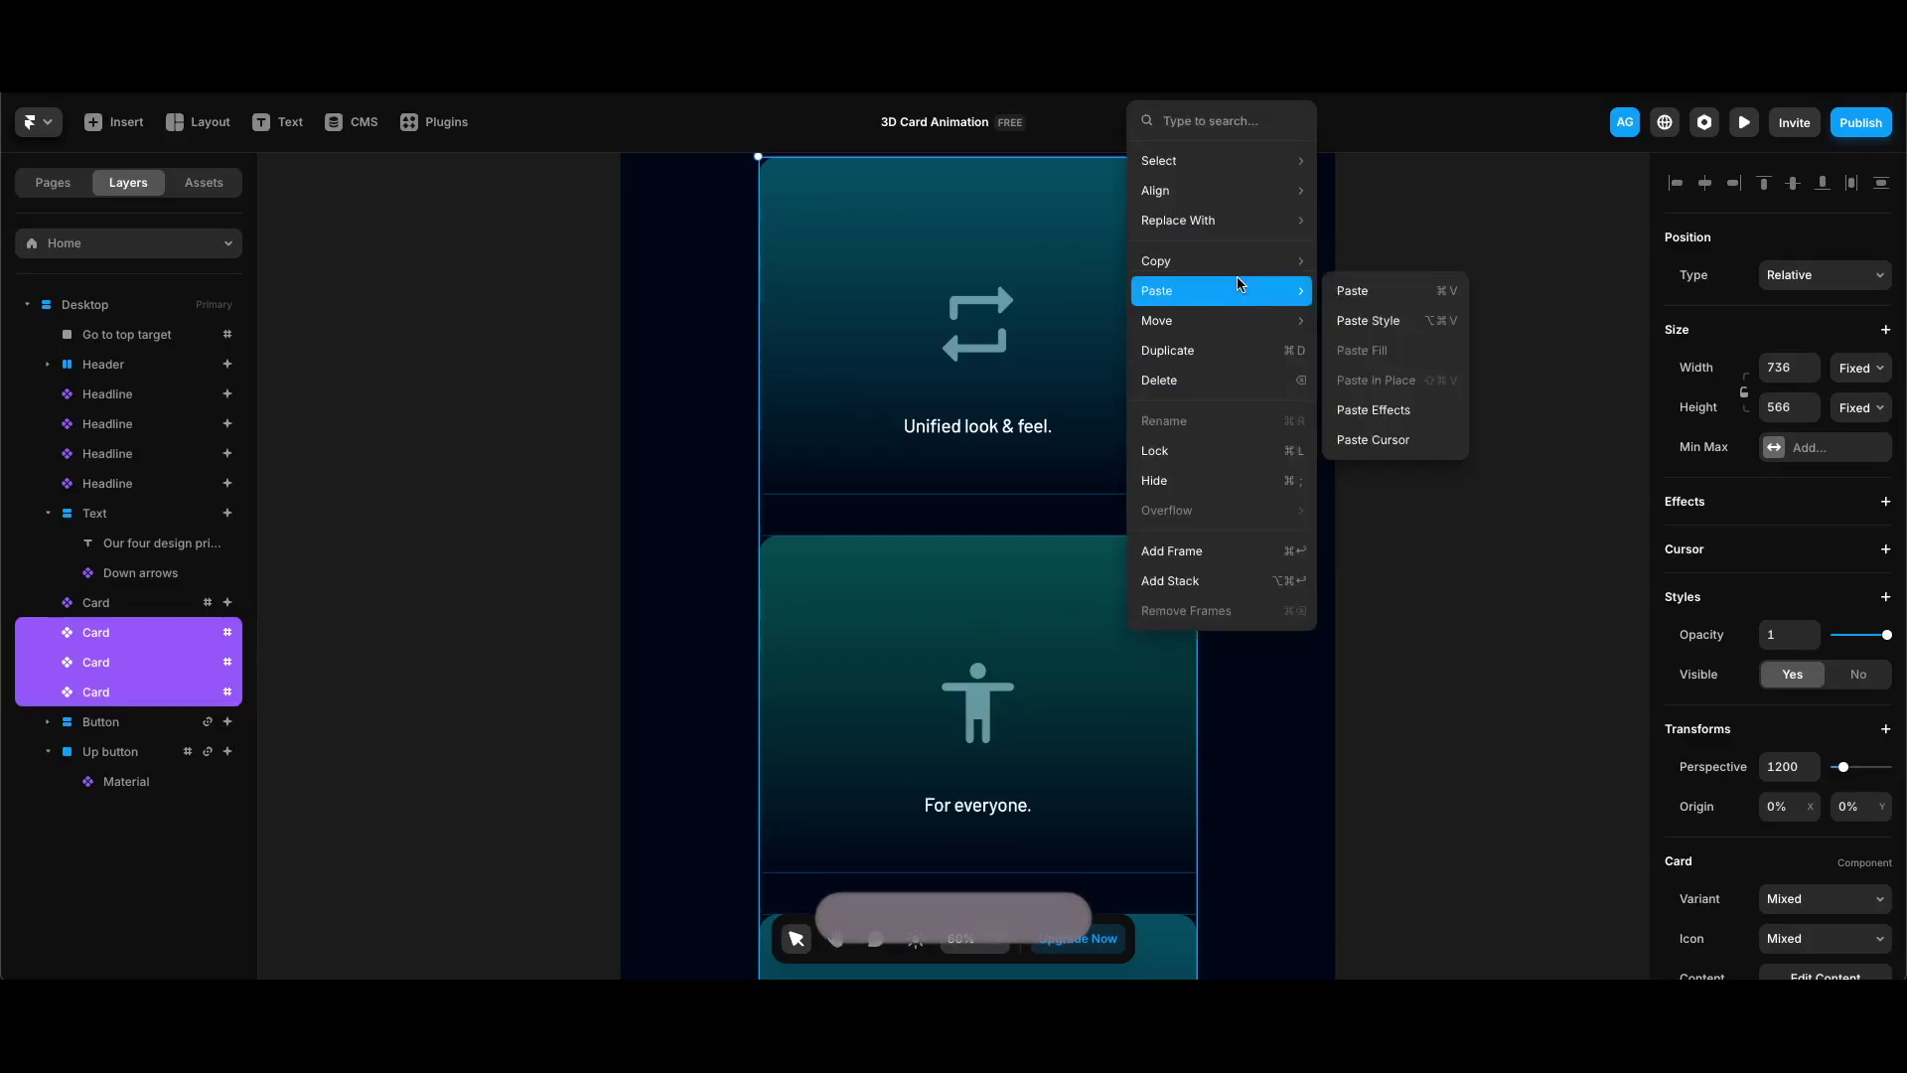
click(1421, 408)
Tie each card's scroll transform to its own section, the For everyone card to #4, then preview
click(1201, 477)
click(1140, 511)
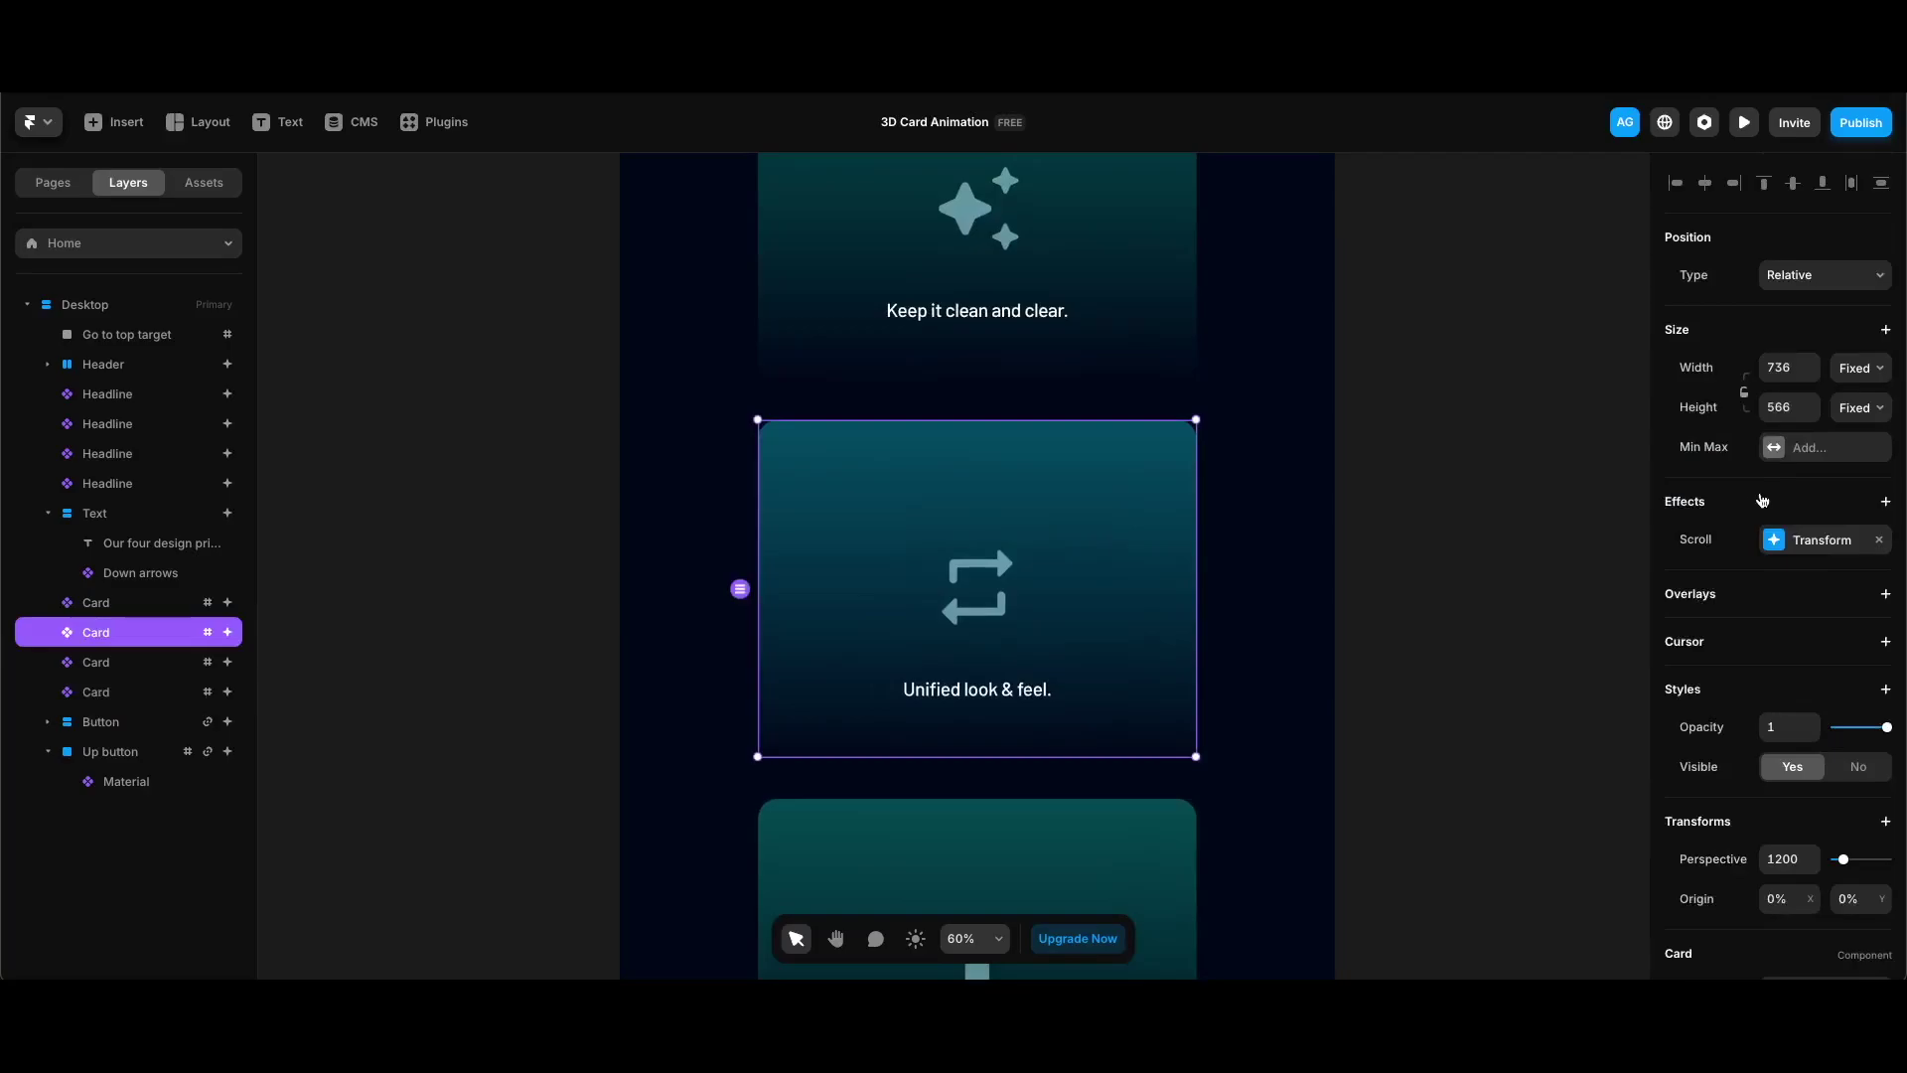
click(1817, 540)
click(1540, 678)
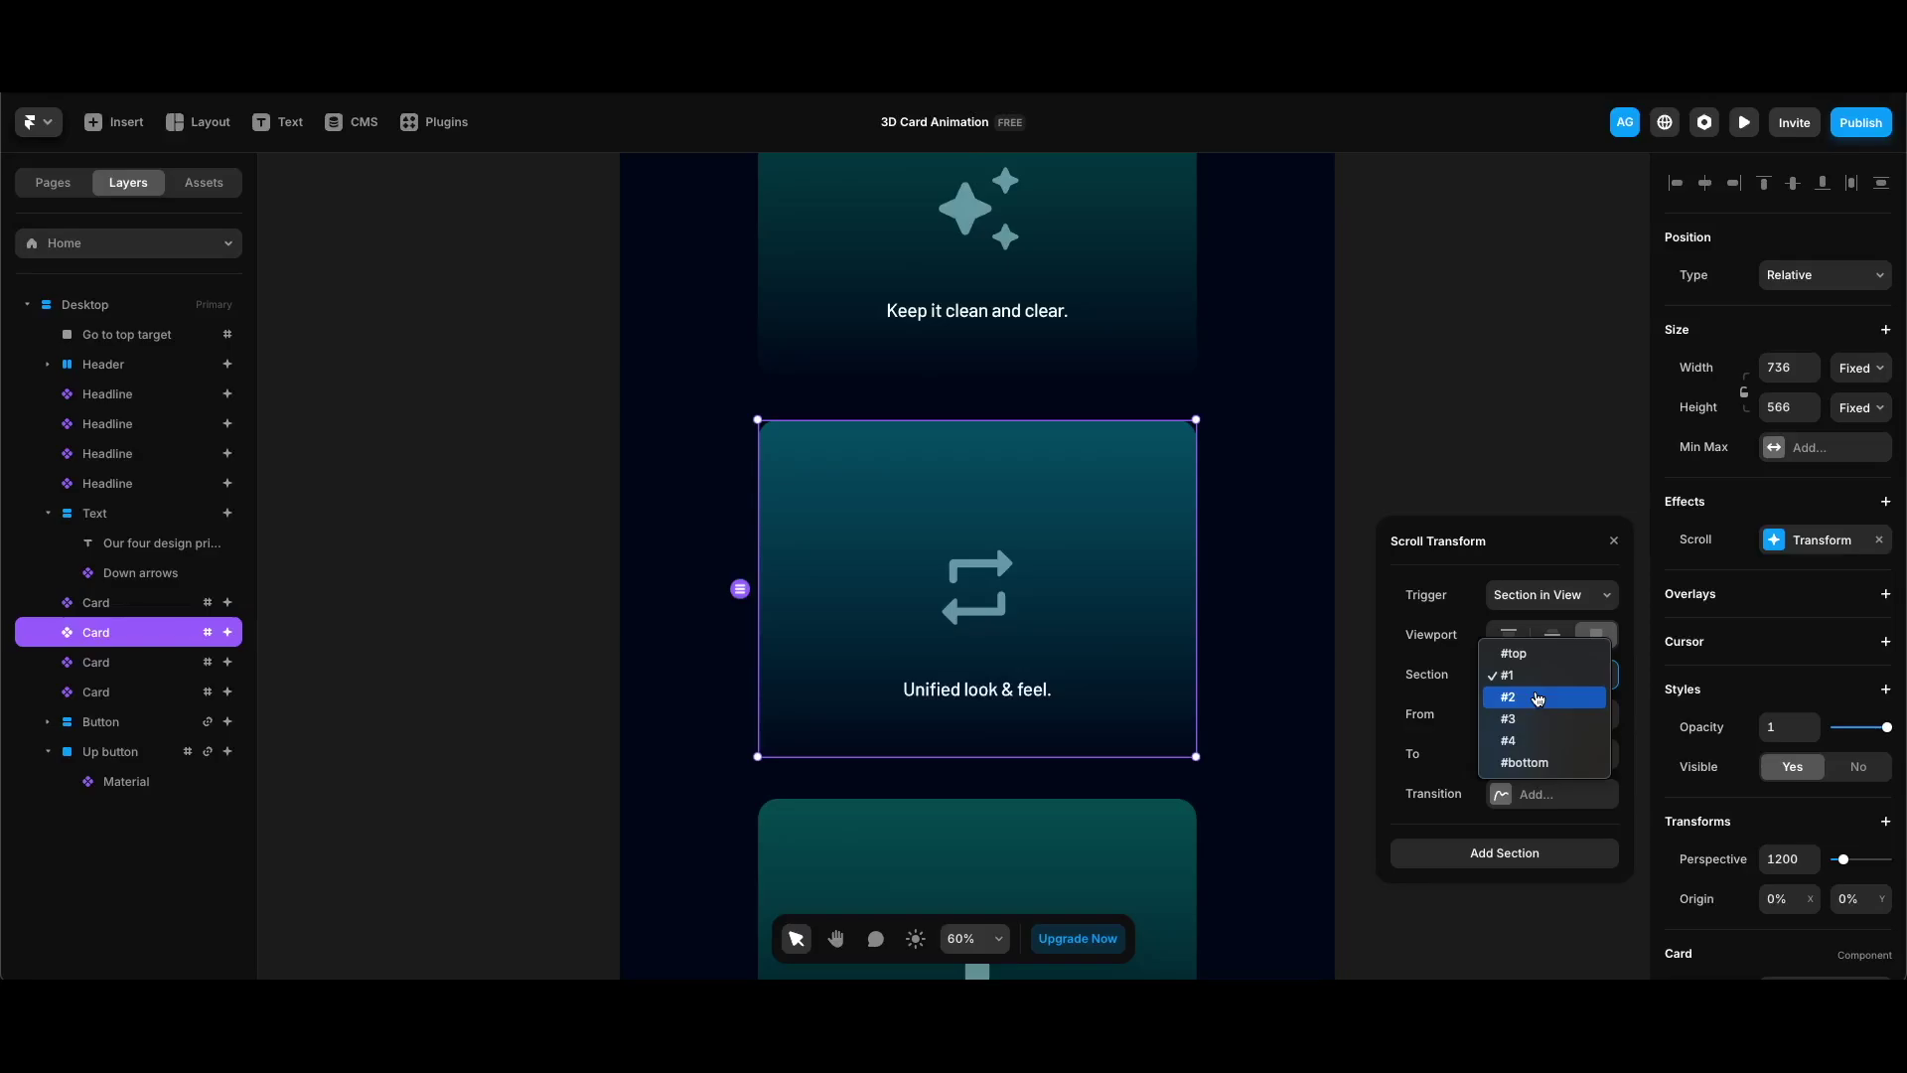
key(Escape)
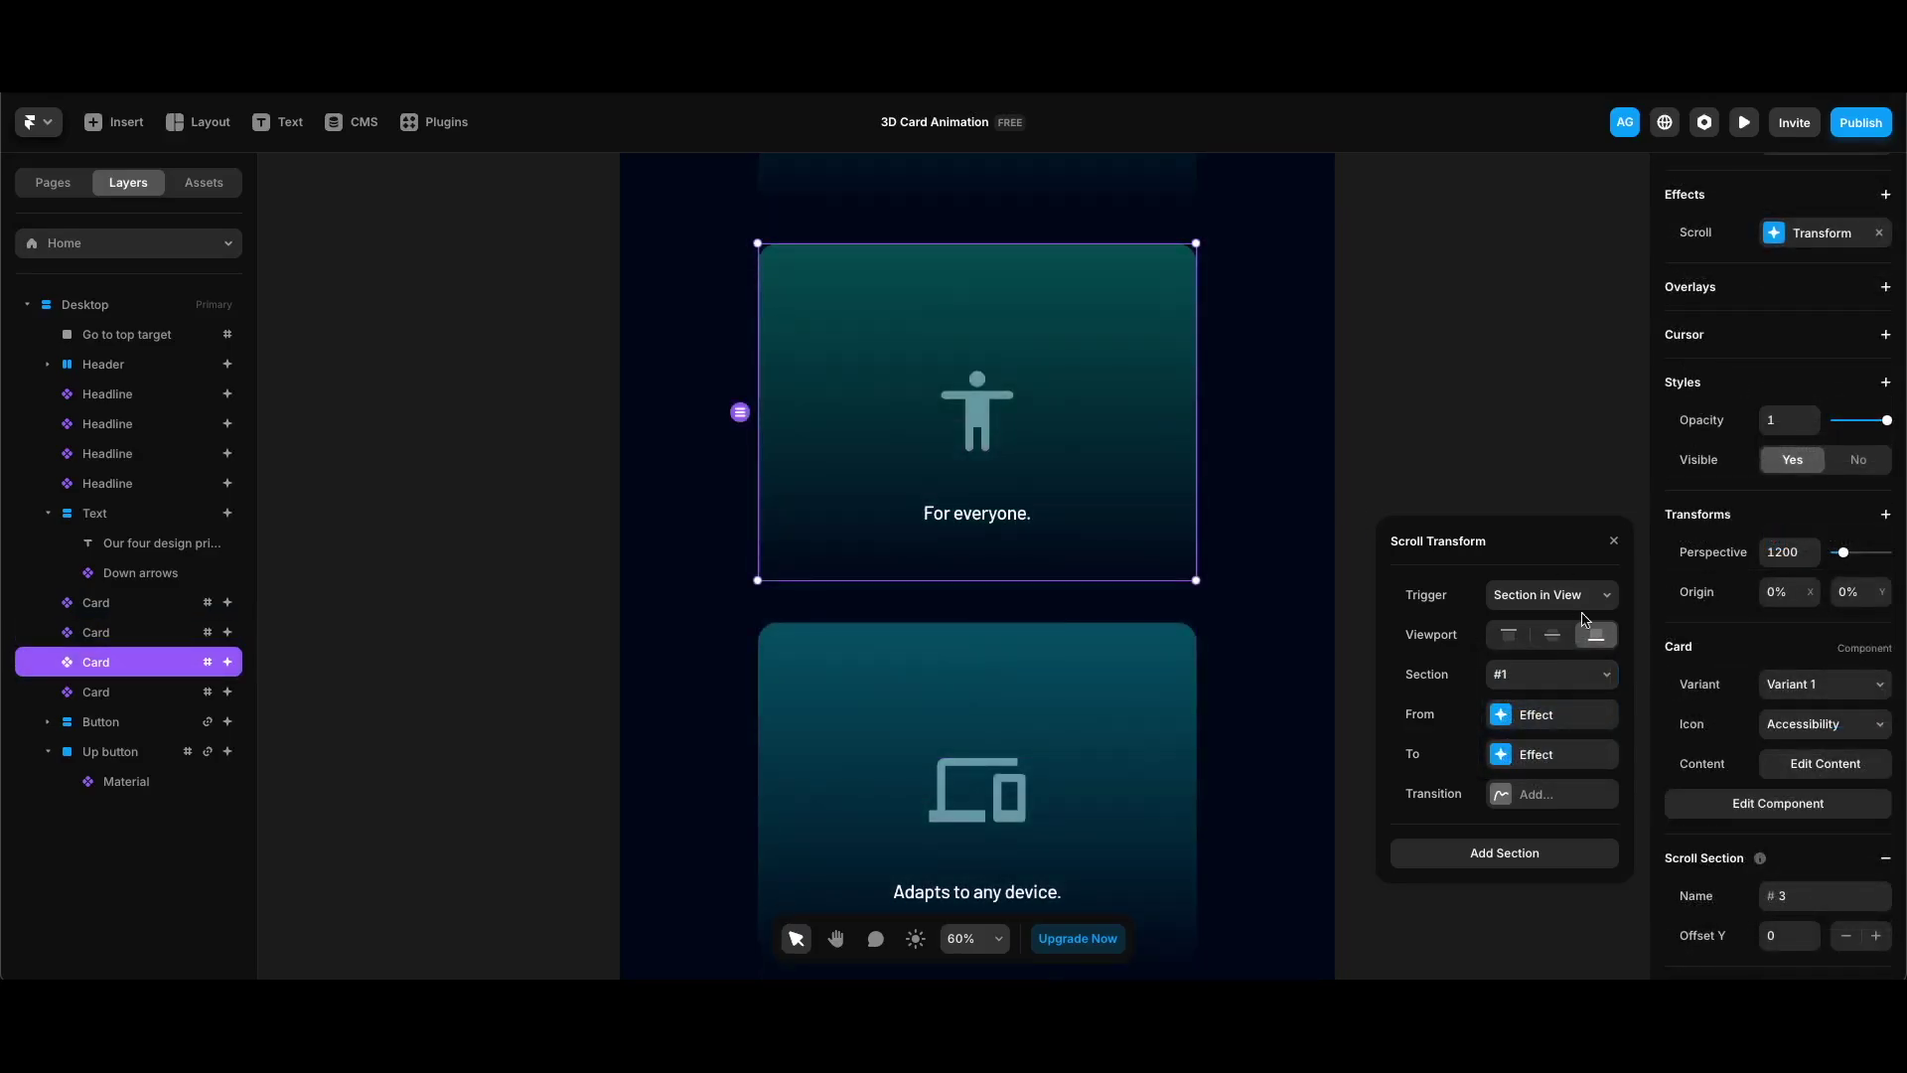
click(1579, 675)
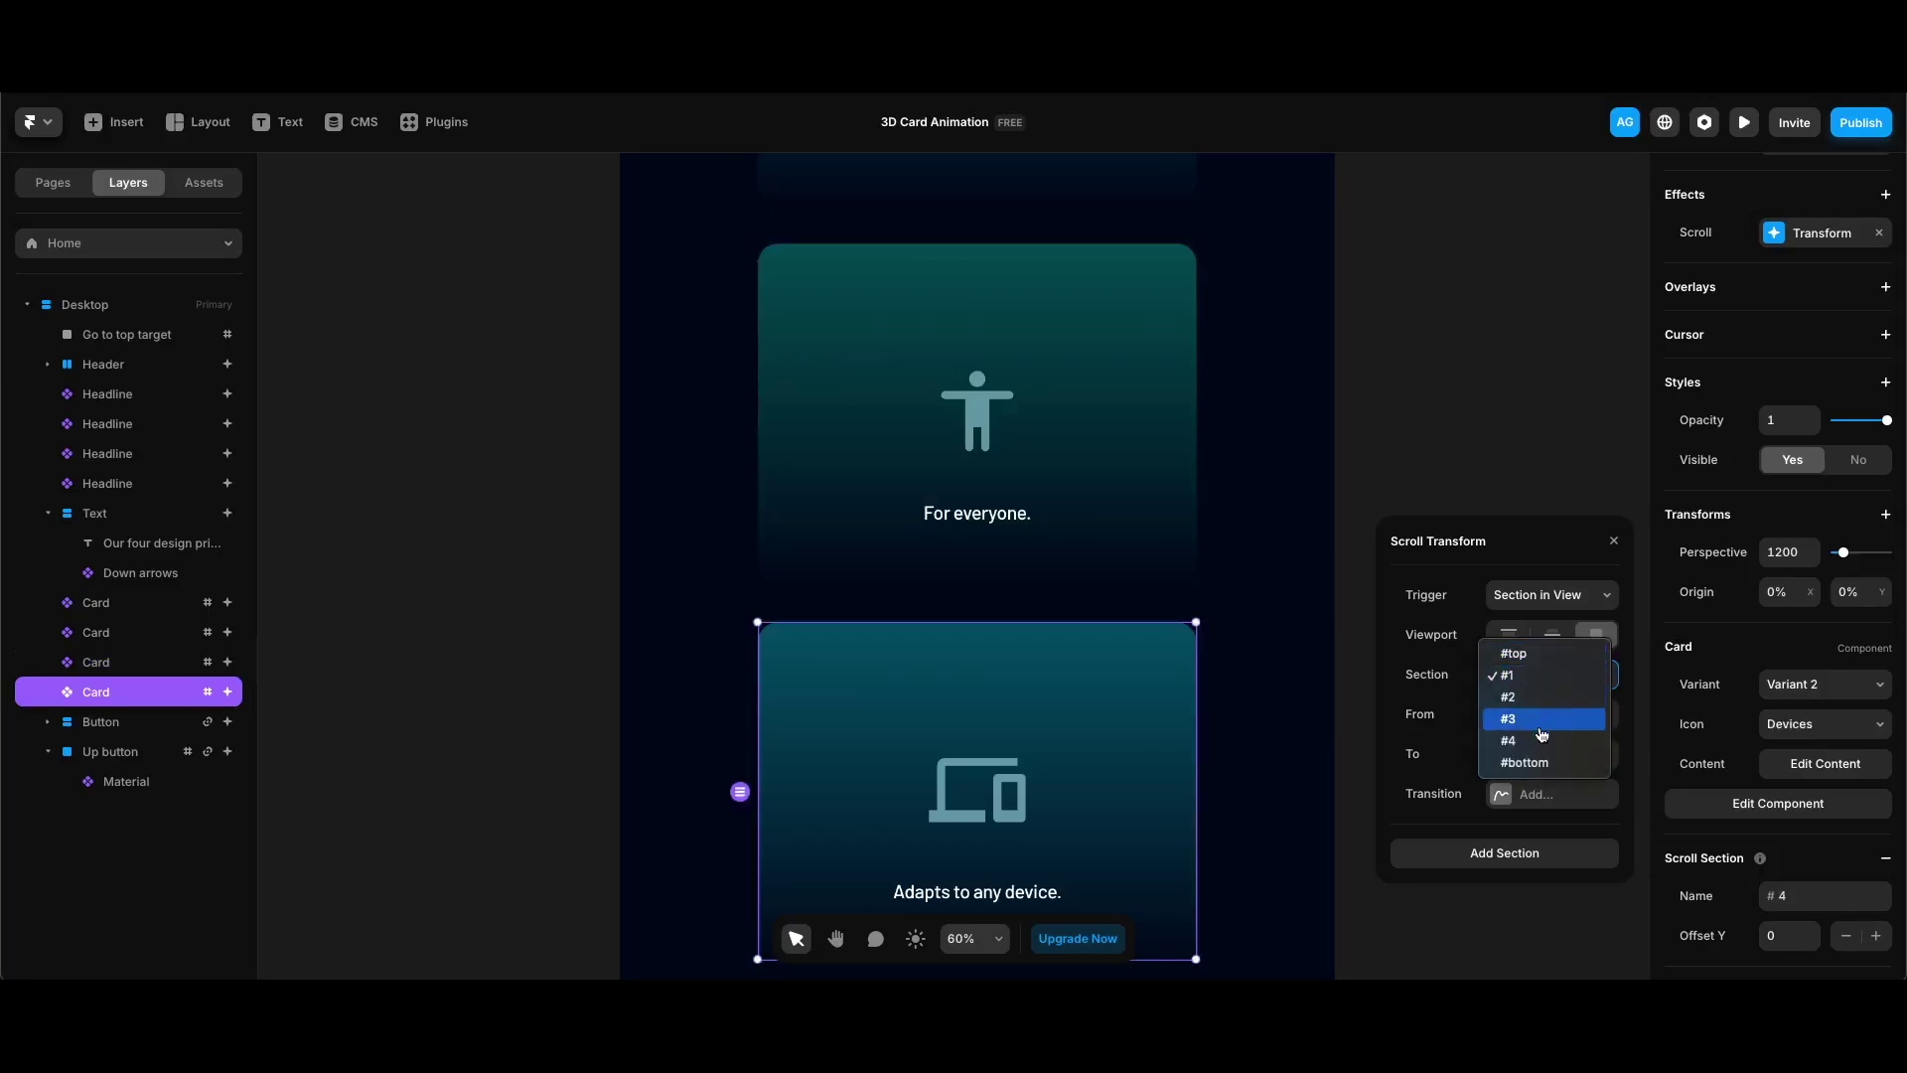
click(1529, 740)
key(ctrl+p)
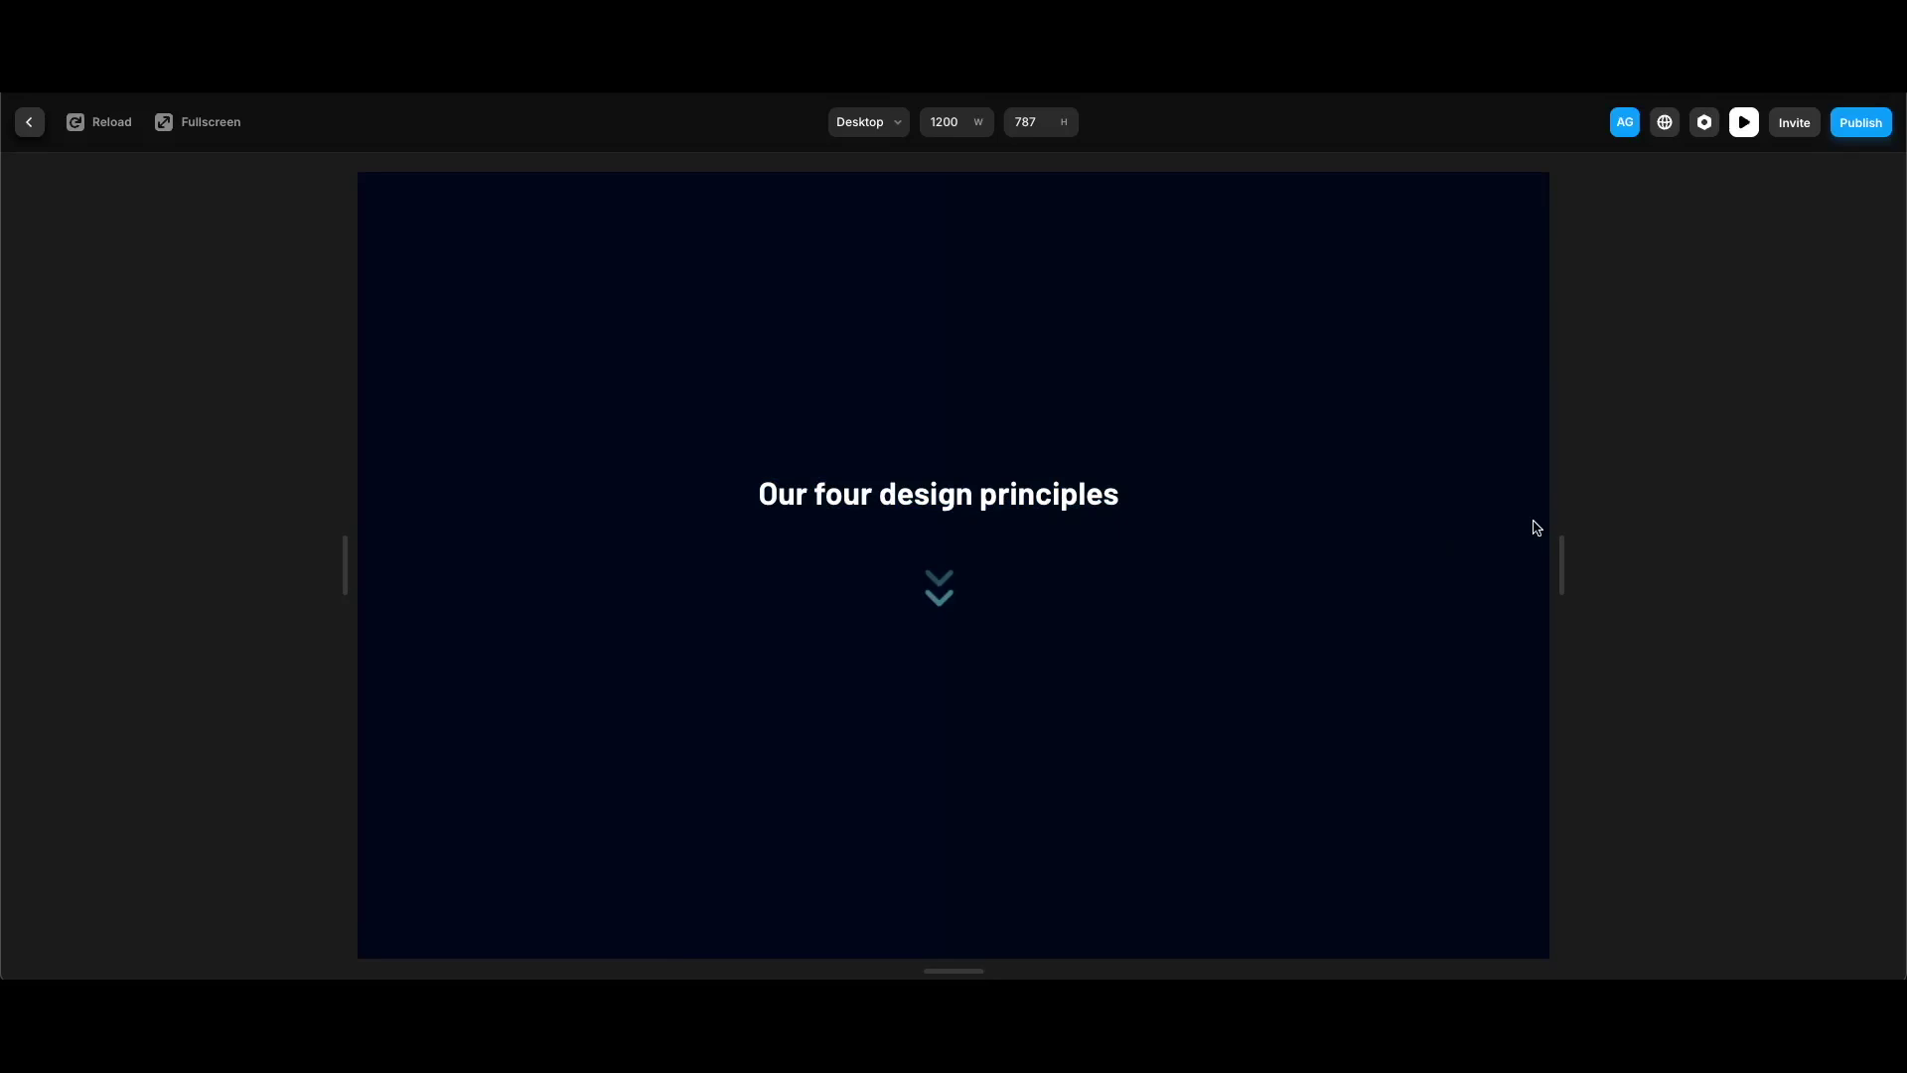
Scroll the preview to watch all four cards fly in, jump back to the top, then exit
scroll(1534, 526, down, 5)
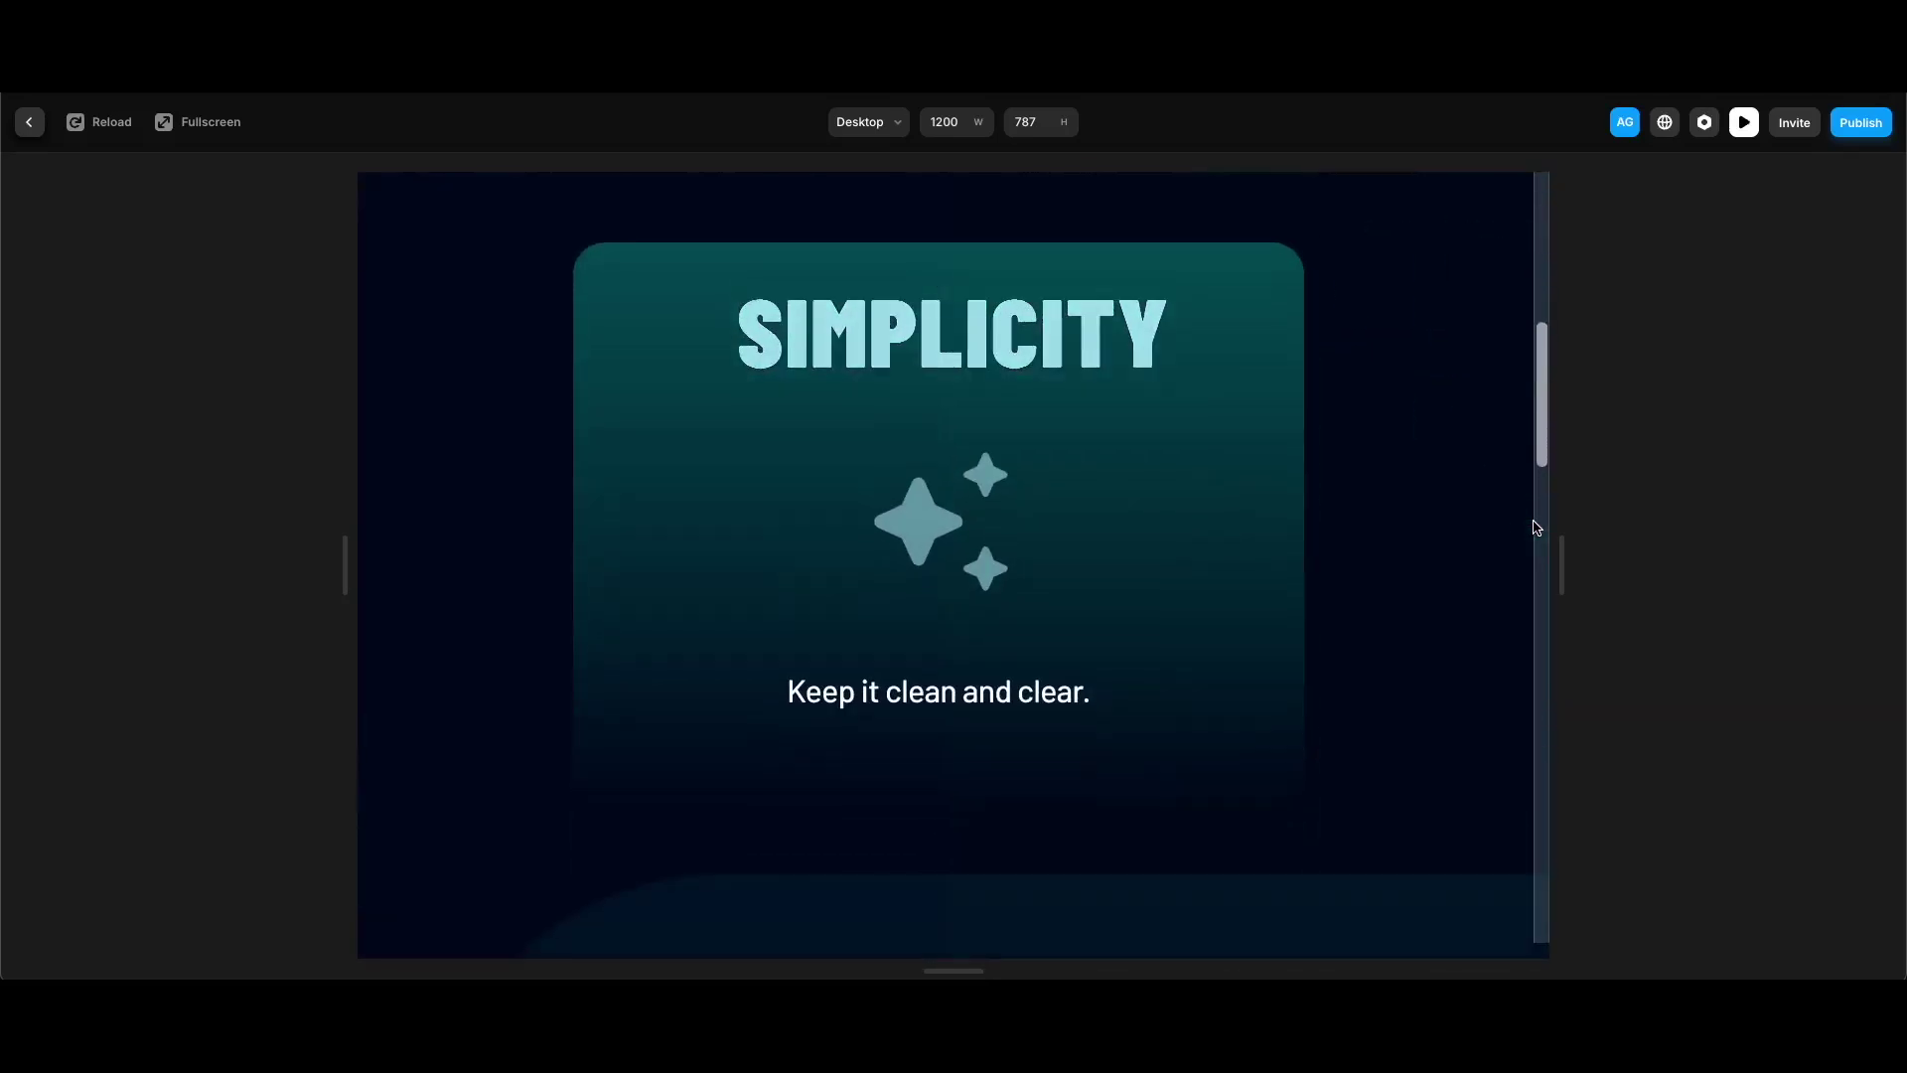
scroll(1533, 526, down, 5)
scroll(1533, 527, down, 5)
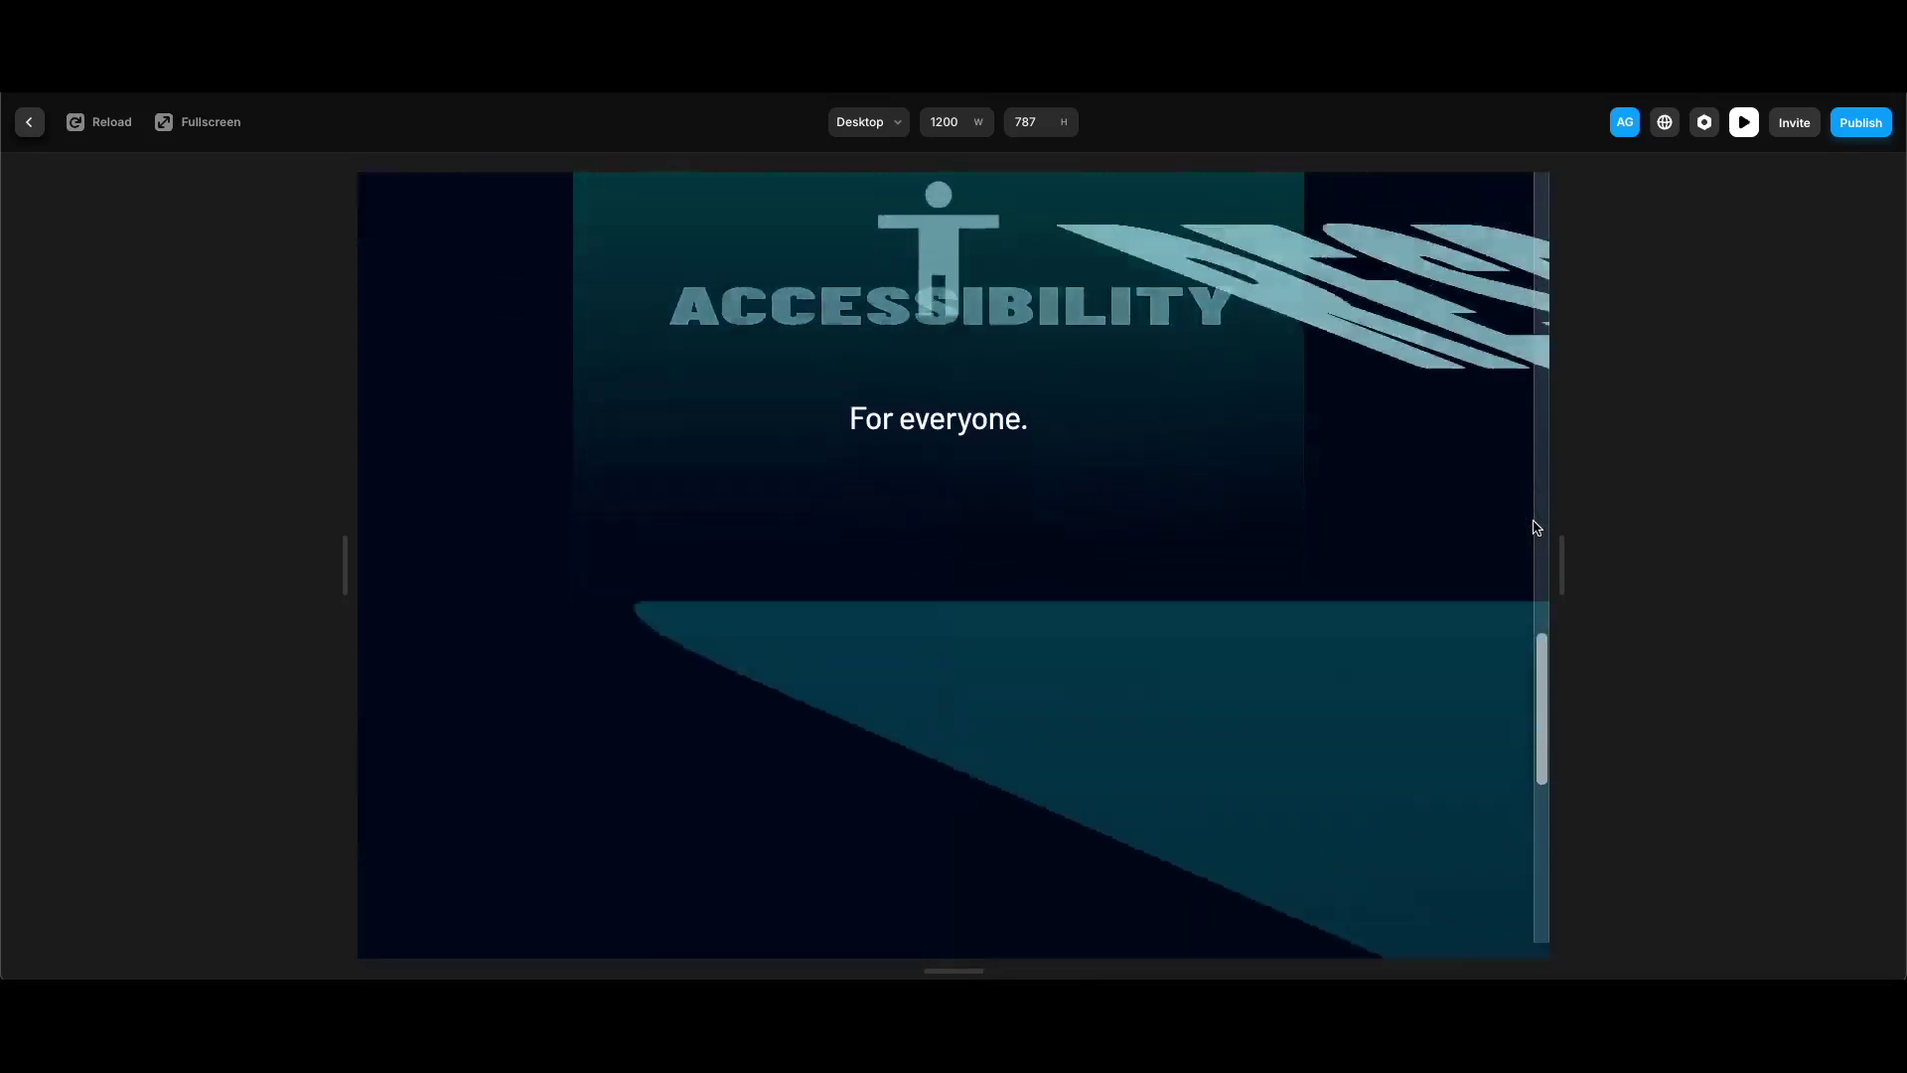
scroll(1534, 527, down, 5)
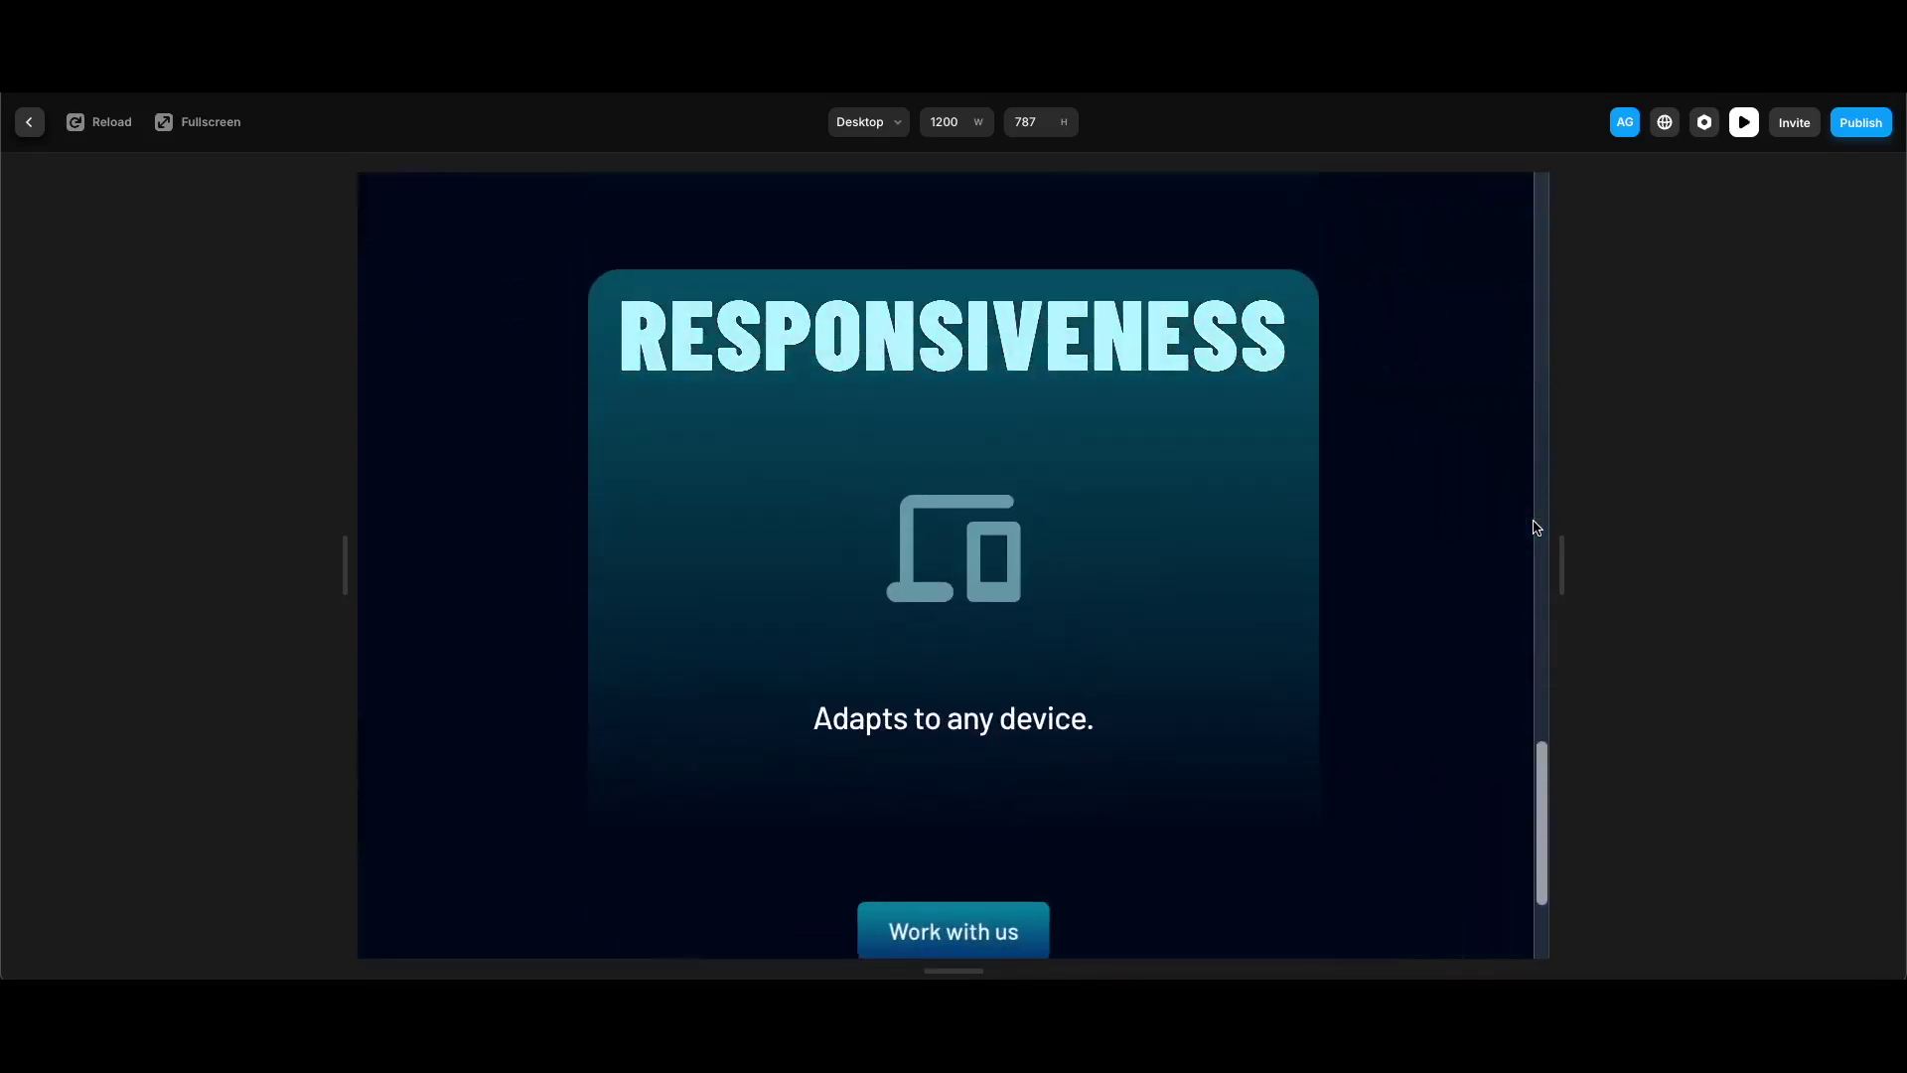
scroll(1533, 526, down, 3)
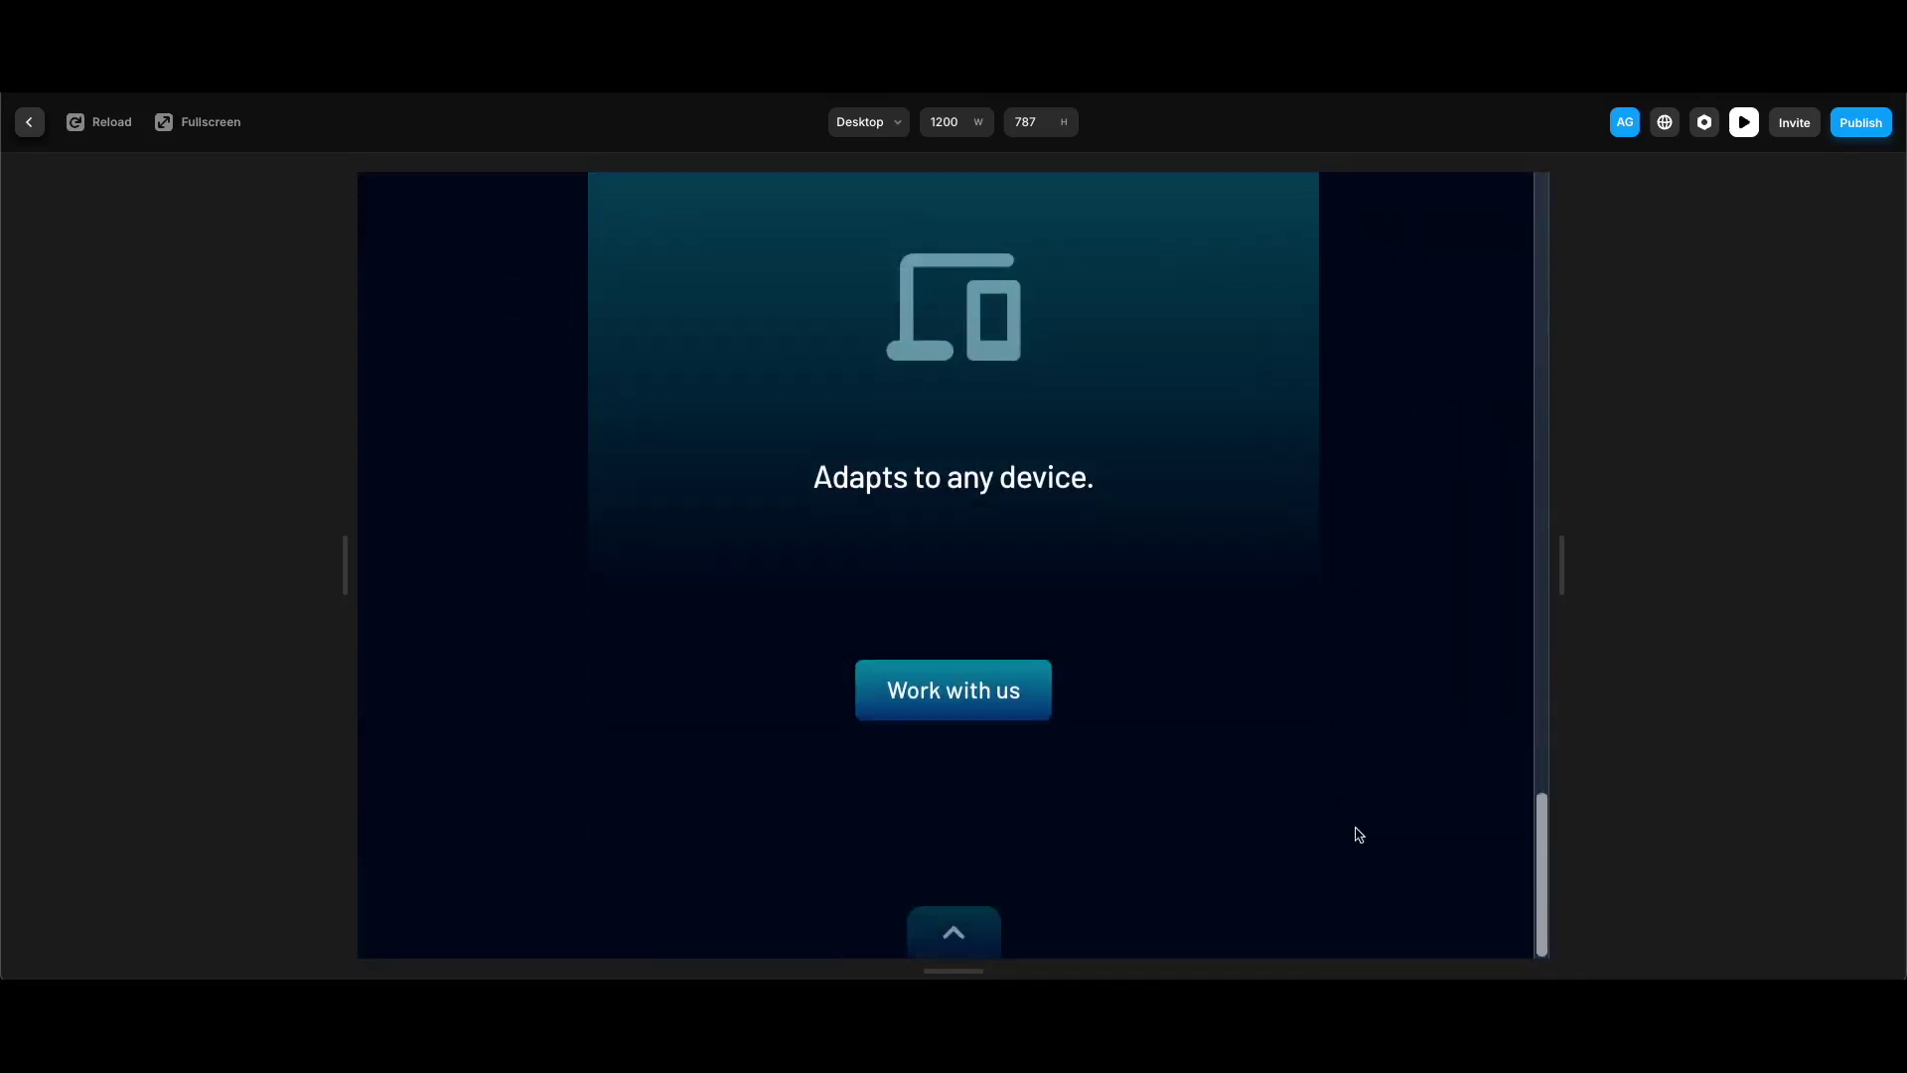
click(993, 930)
scroll(1545, 700, down, 10)
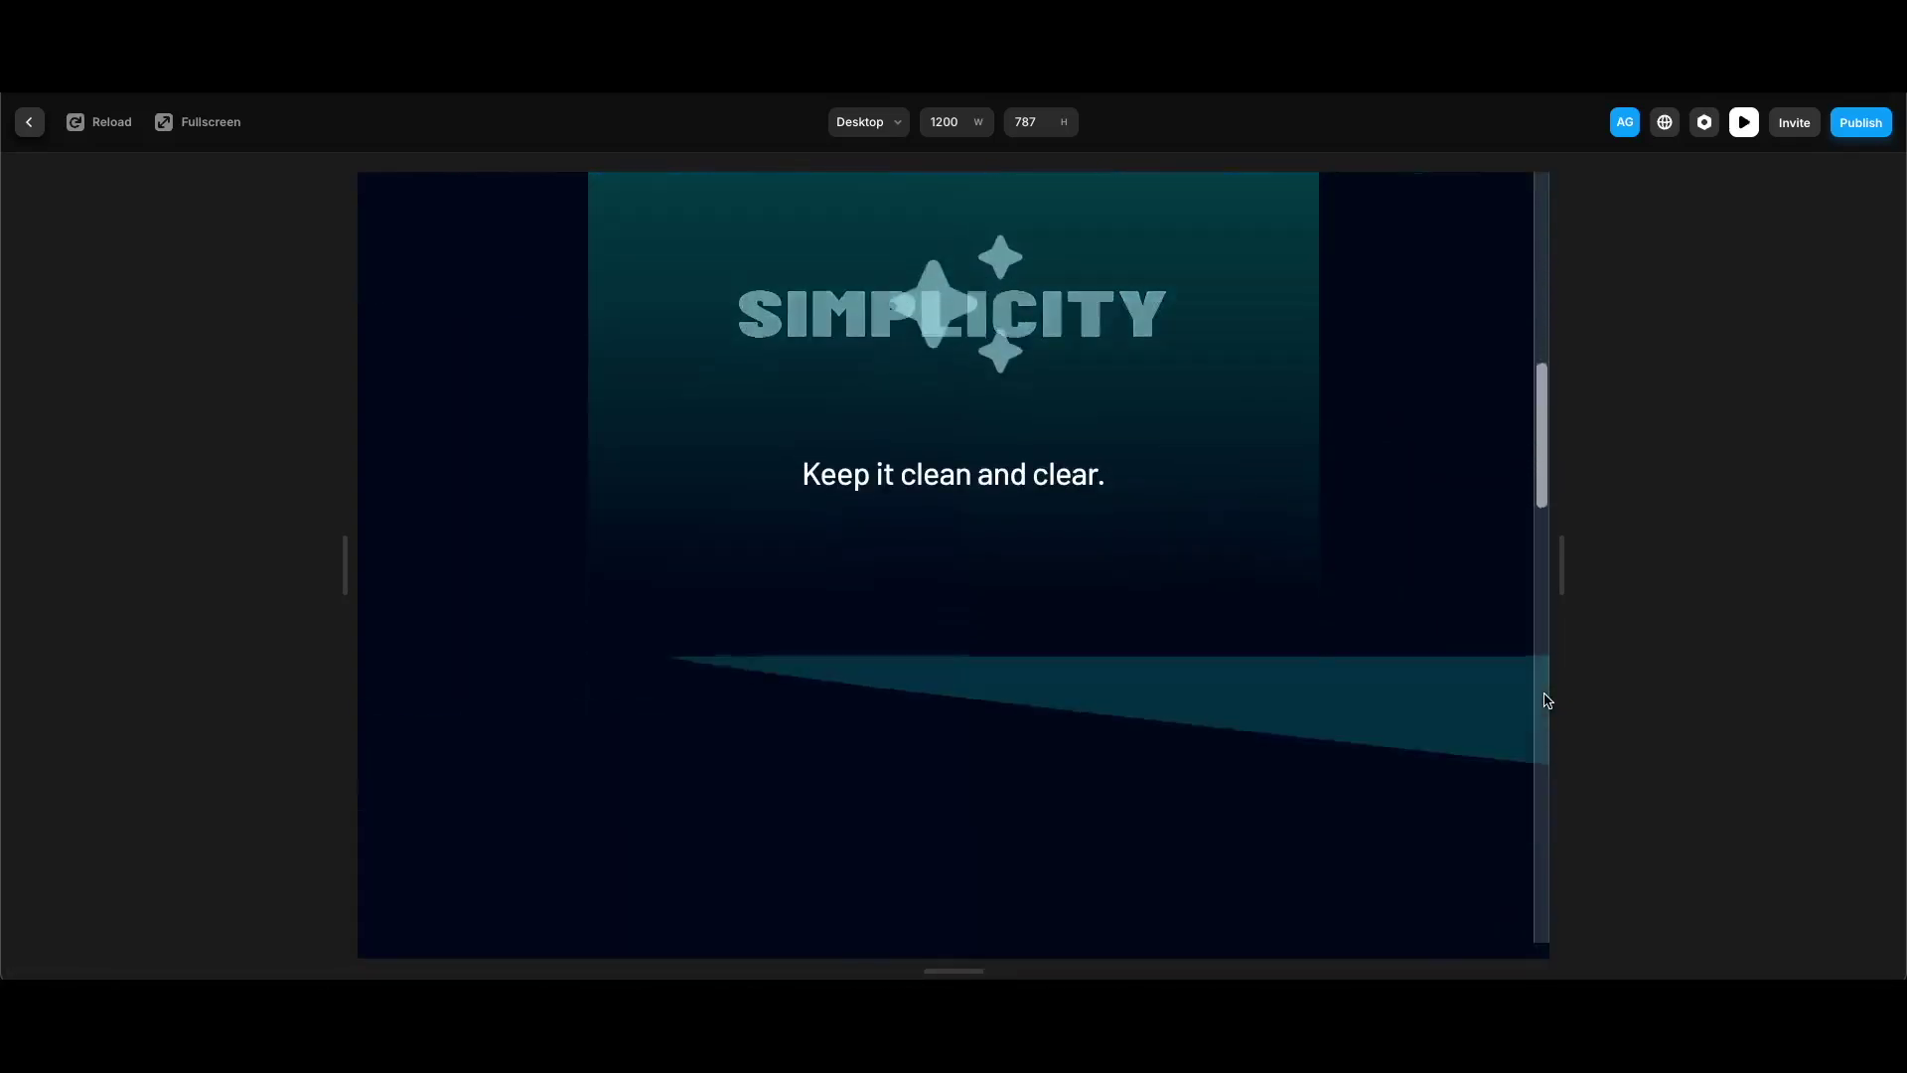
scroll(1546, 700, up, 4)
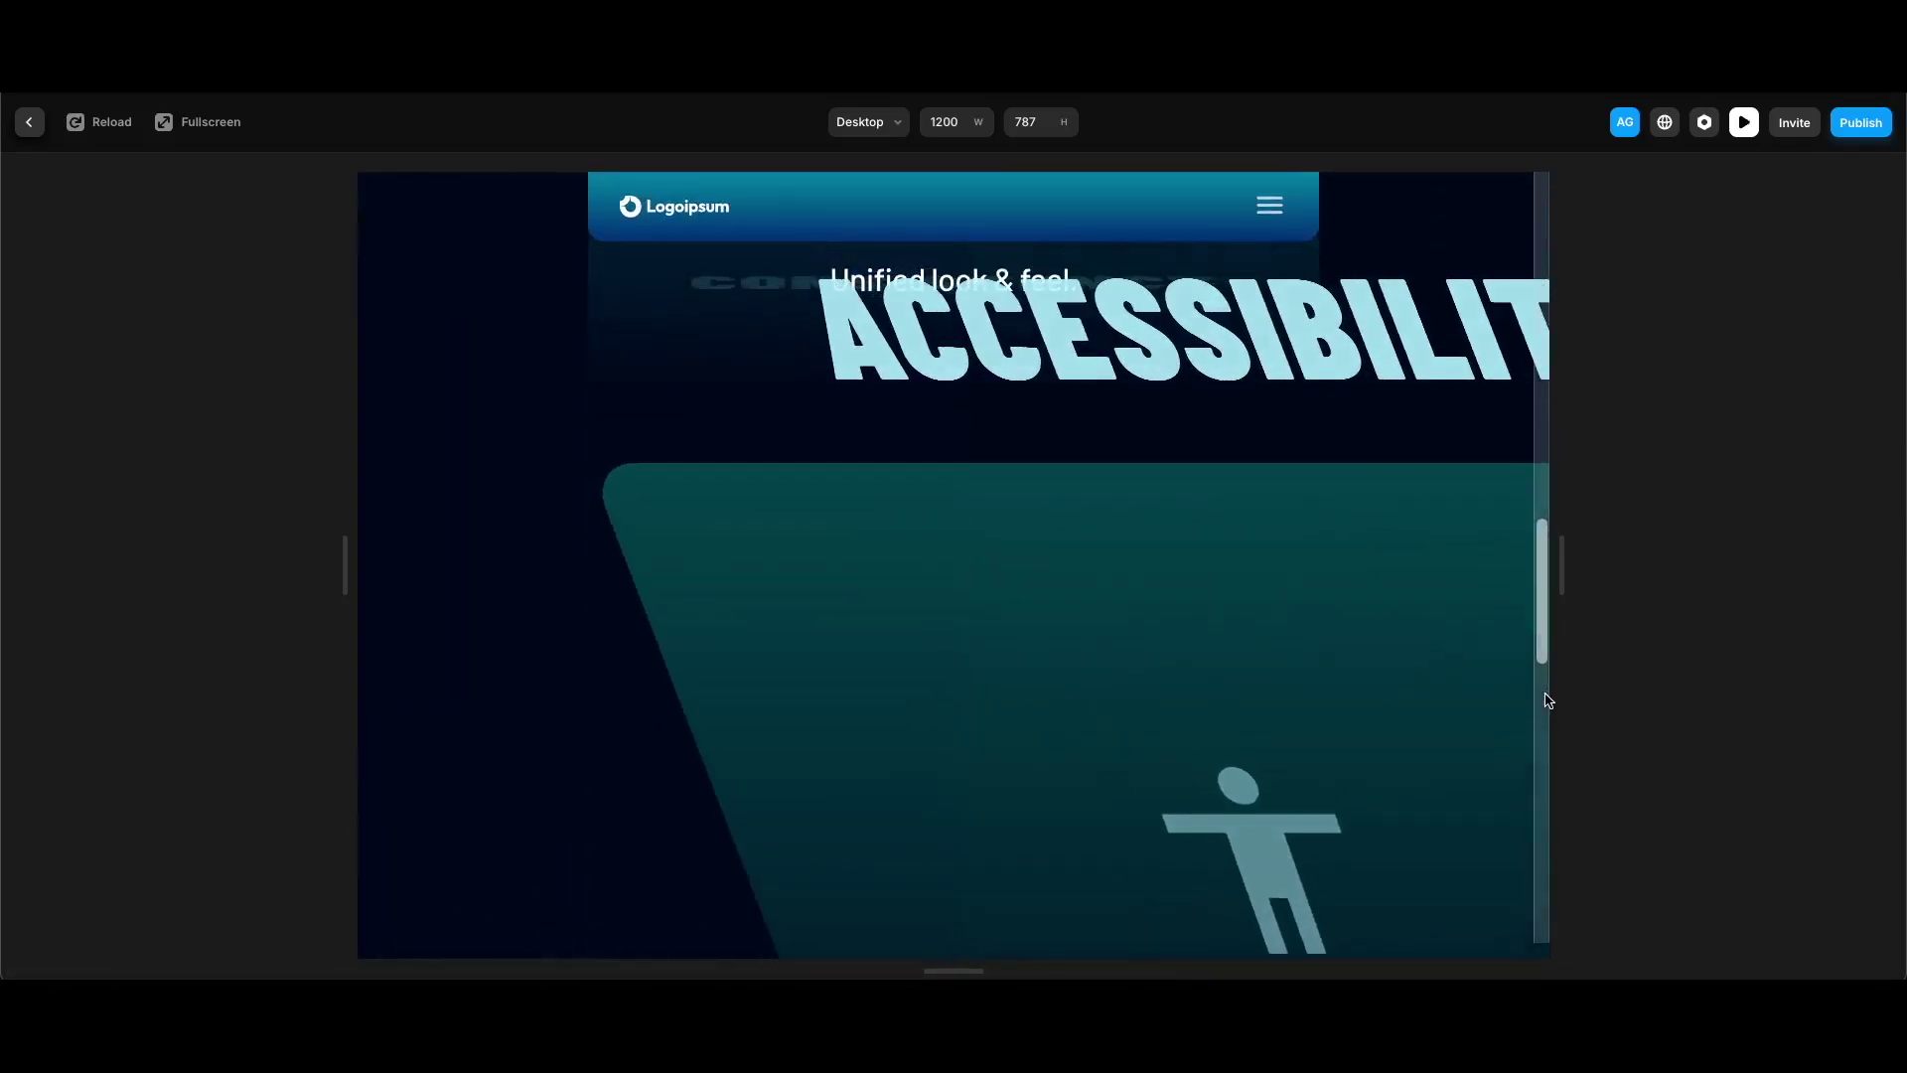
scroll(1545, 700, up, 5)
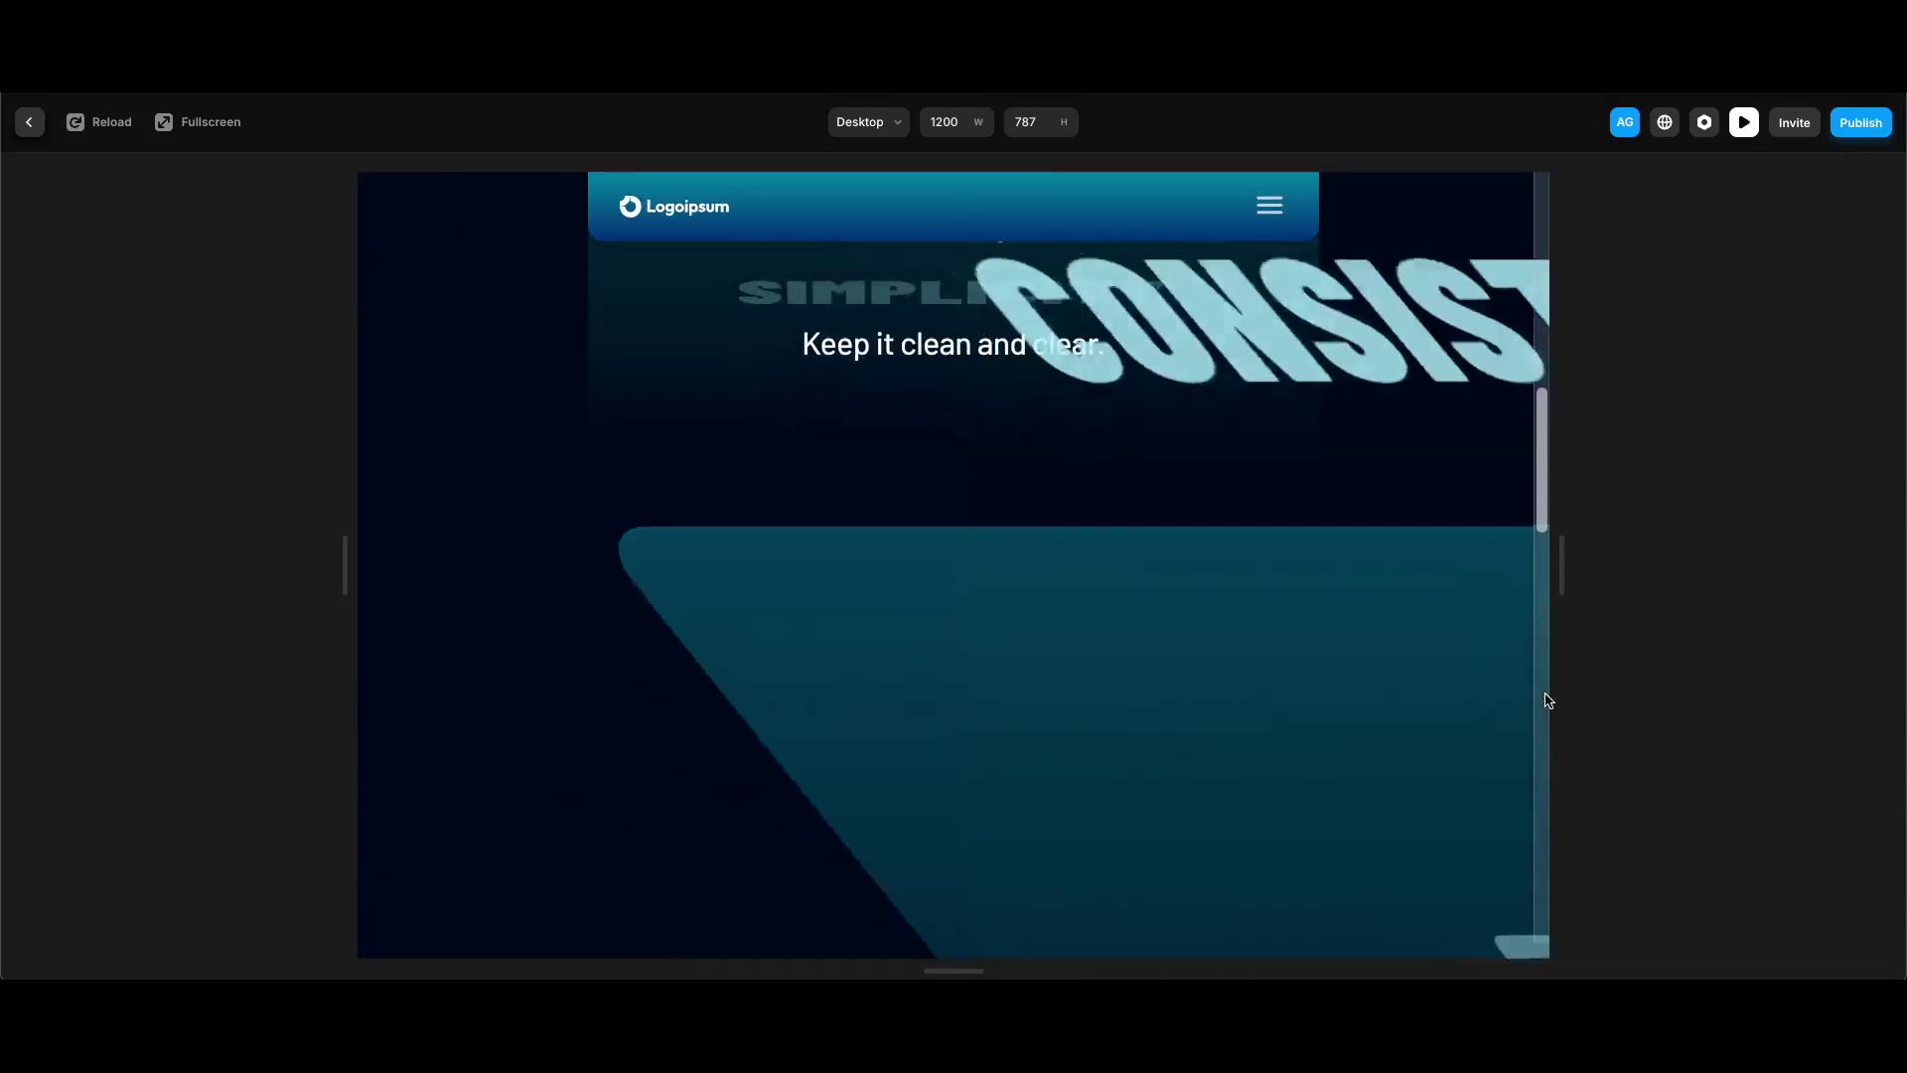
scroll(1546, 700, down, 15)
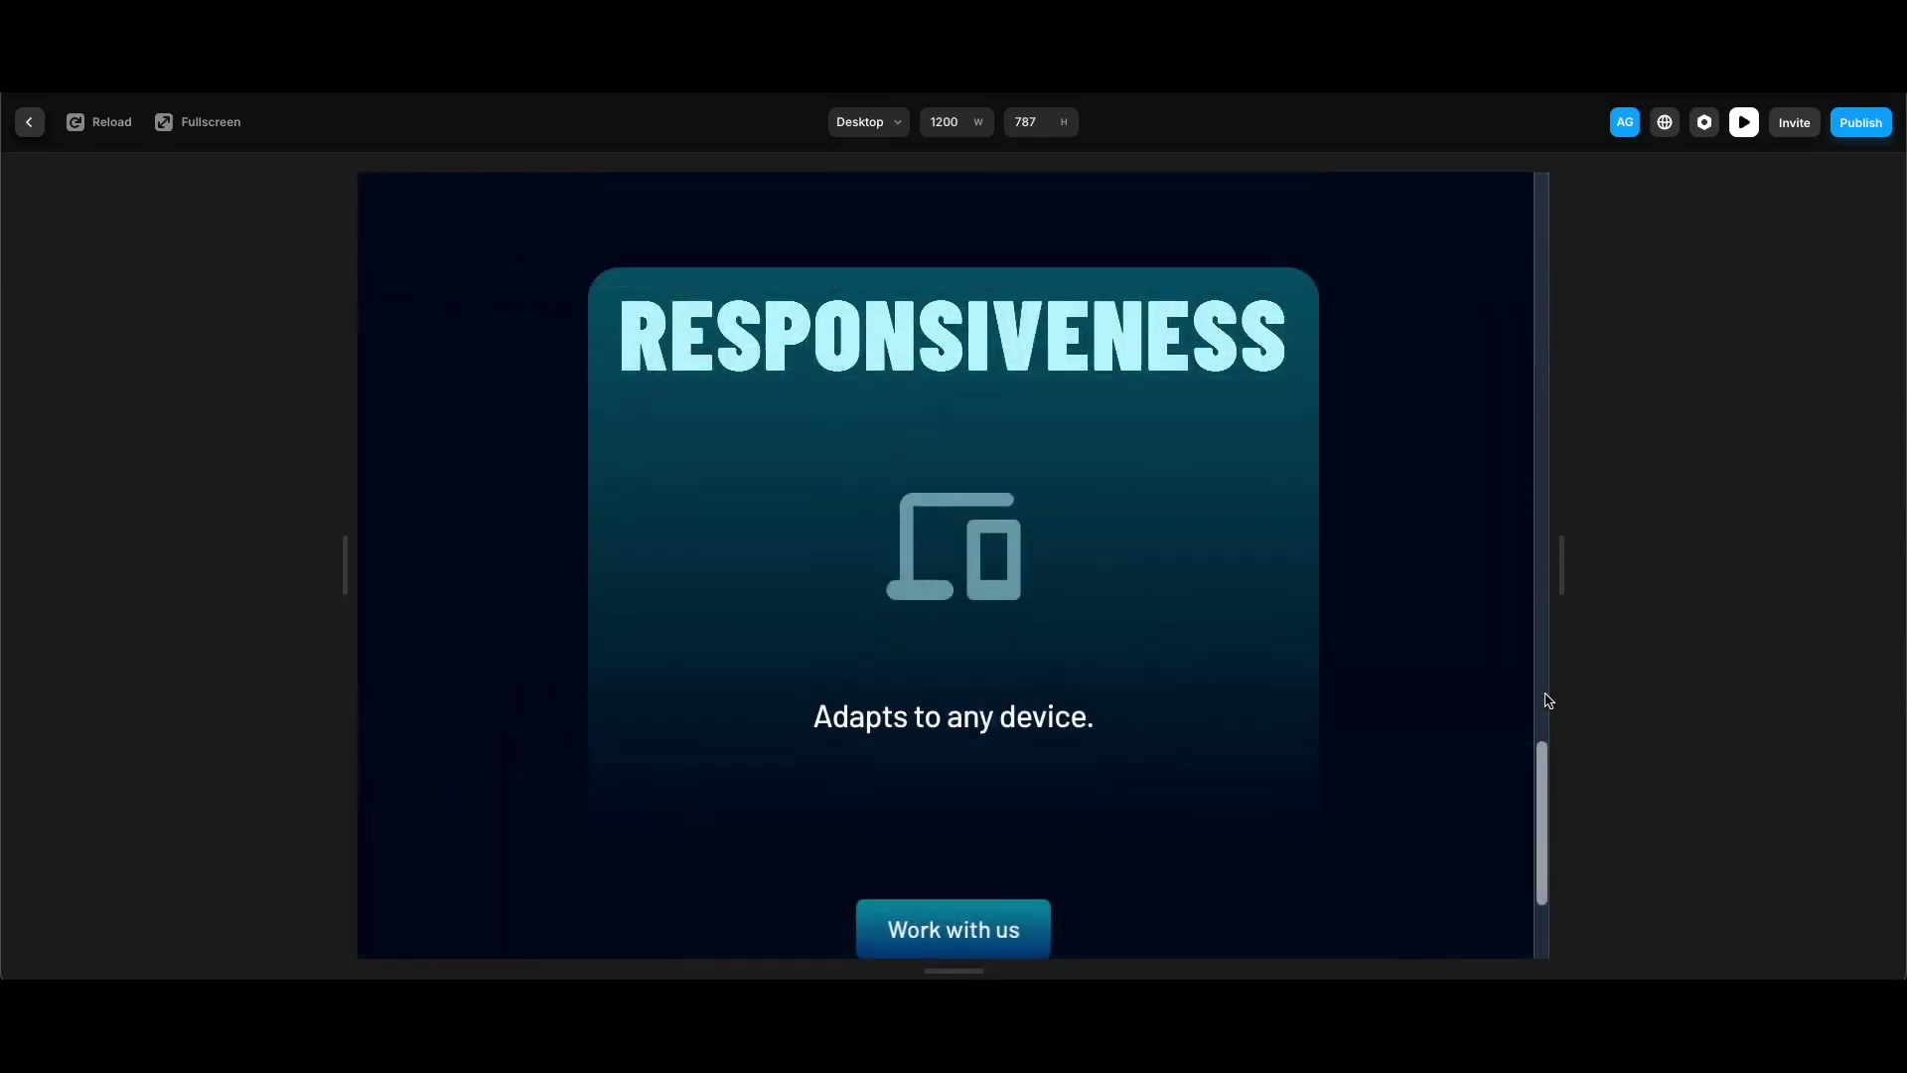
key(Escape)
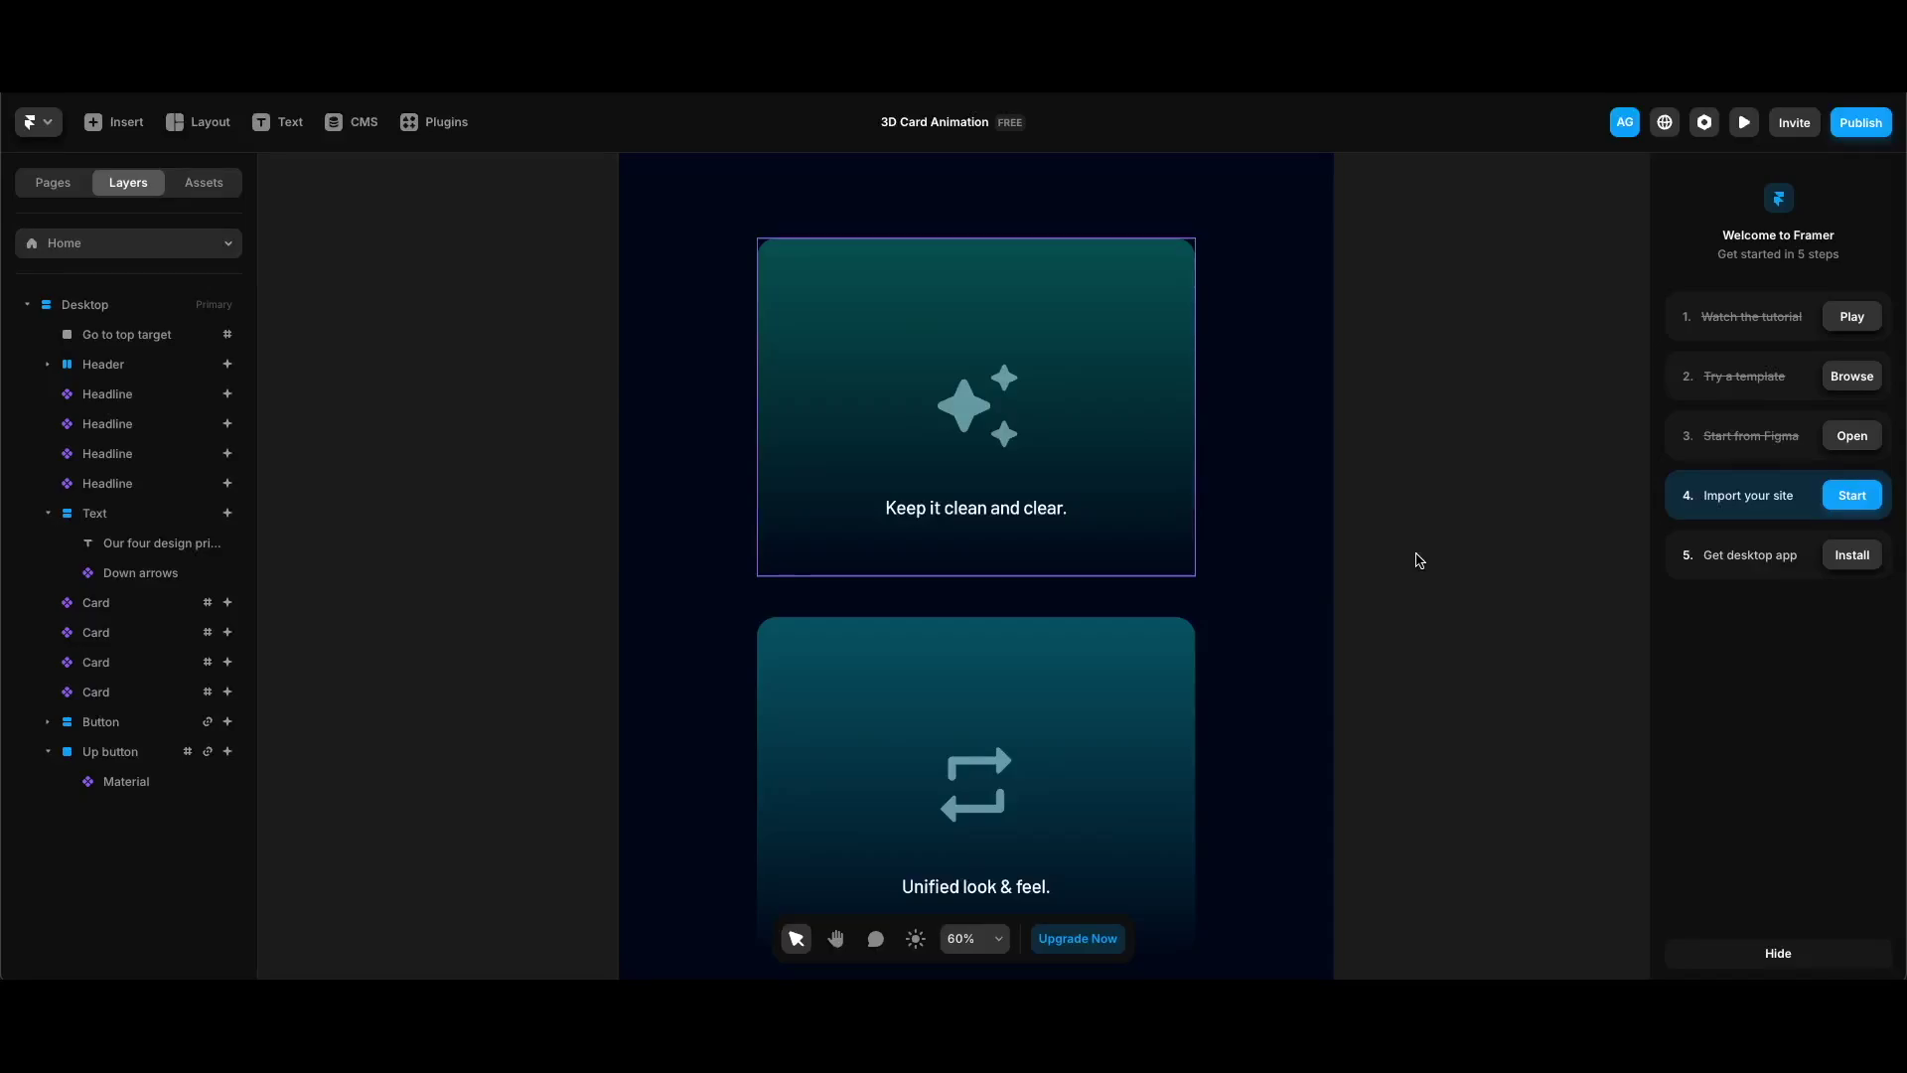
Give Variant 1's icon a Section in View scroll transform bound to a new Scroll Section variable
double_click(1142, 433)
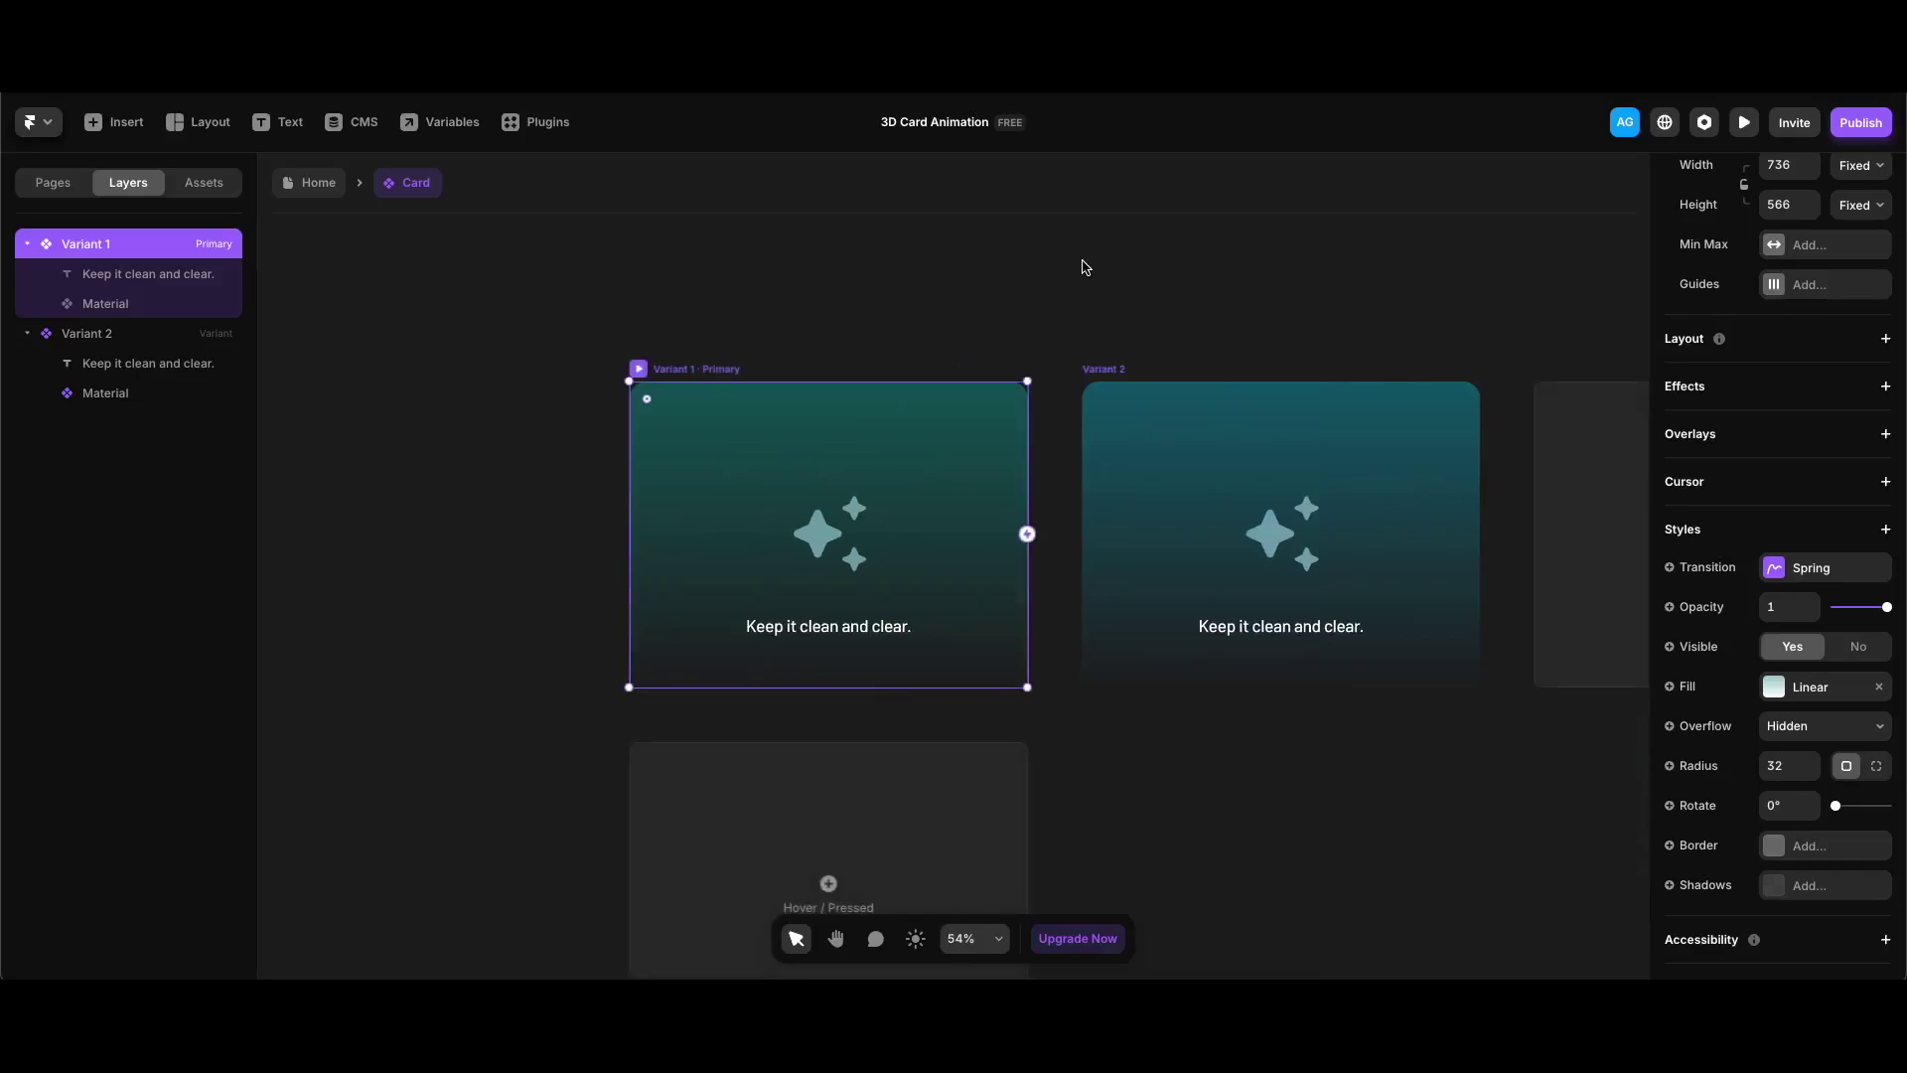
click(843, 548)
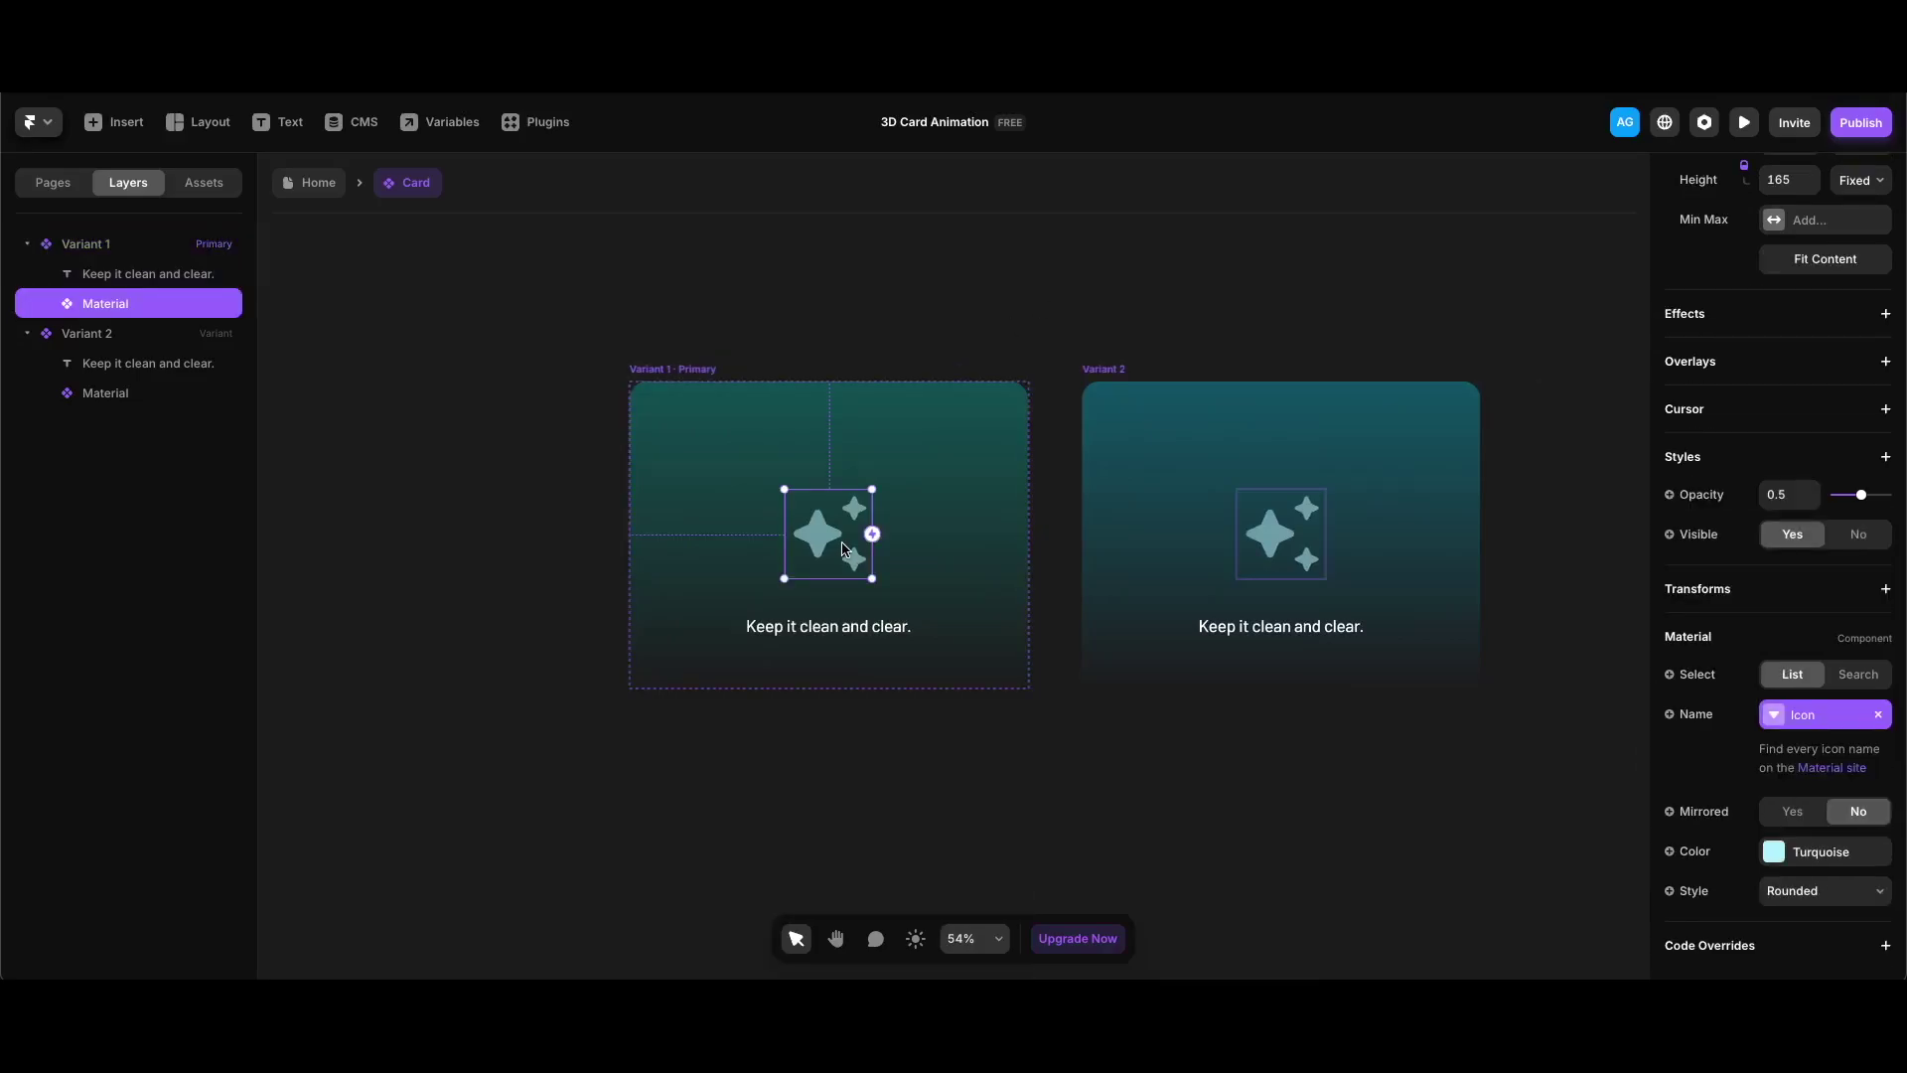
click(1811, 320)
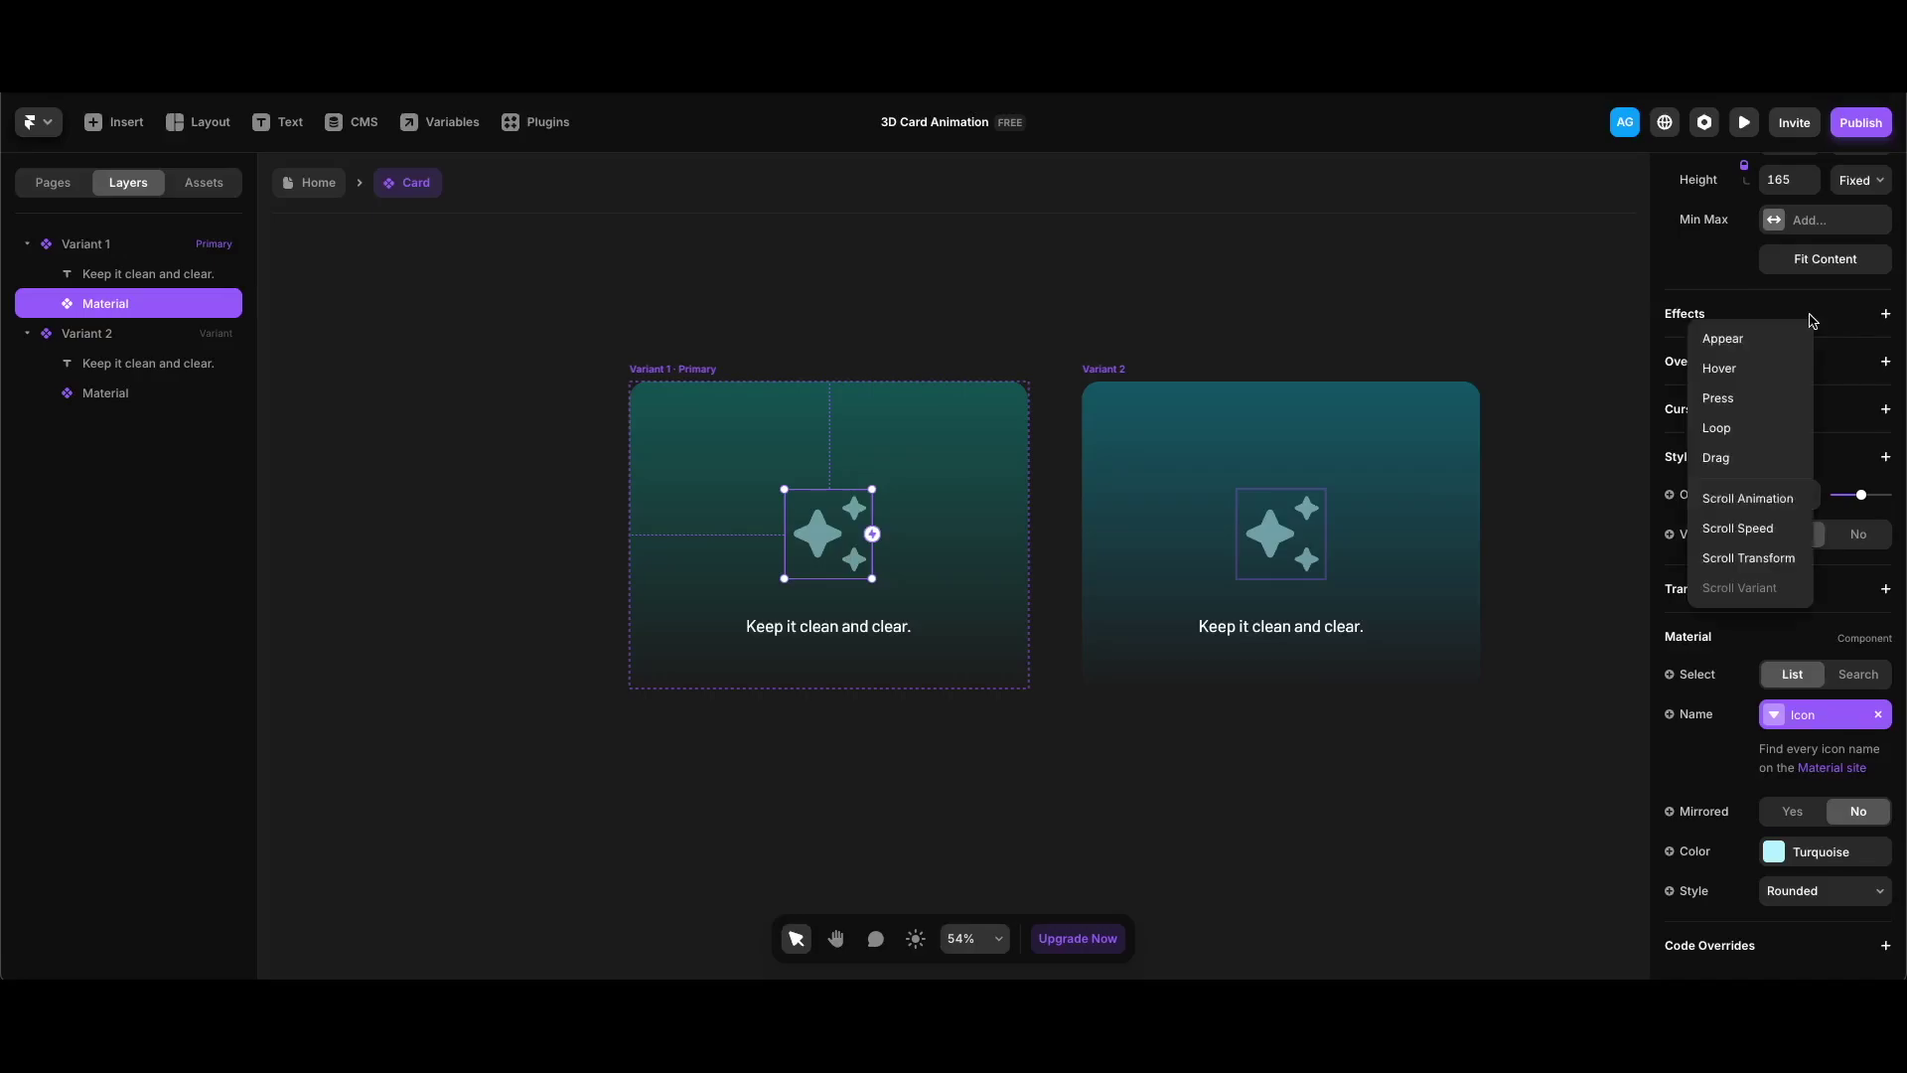
click(1785, 559)
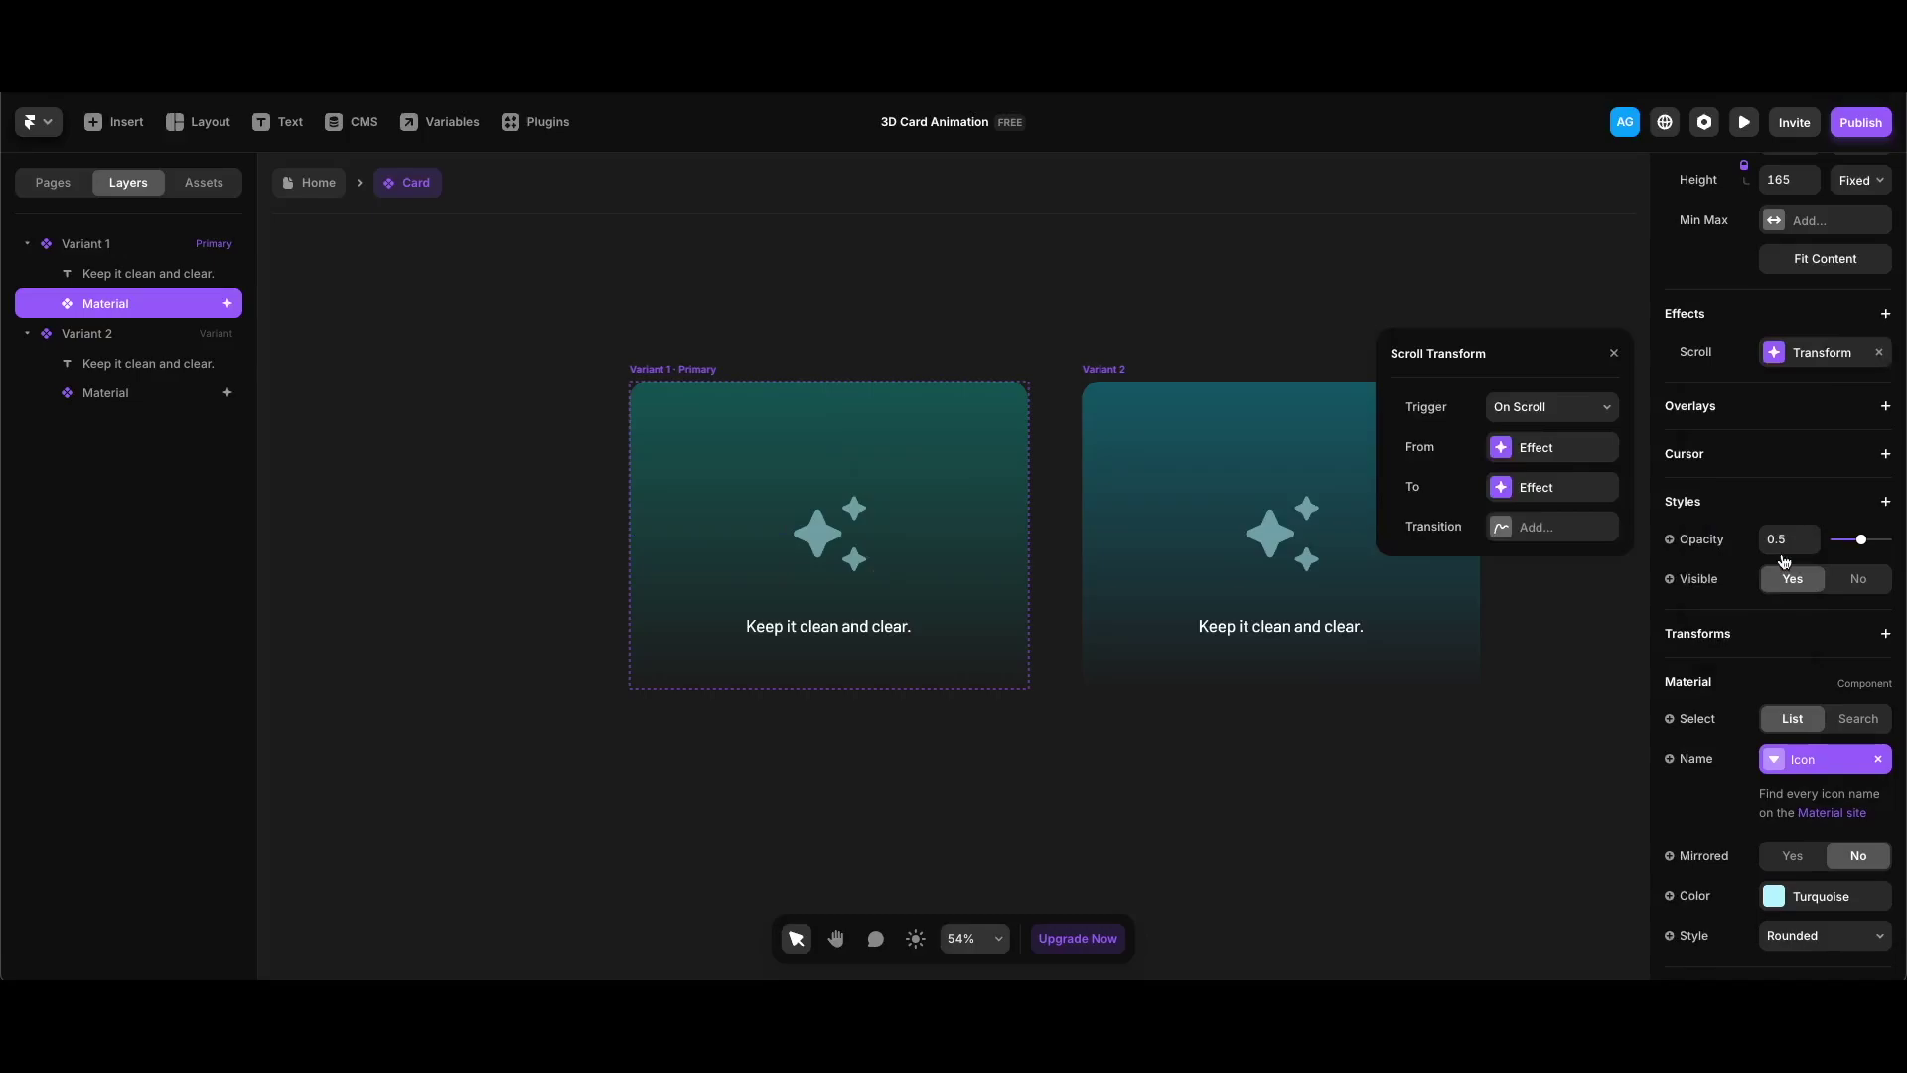
click(1569, 410)
click(1549, 465)
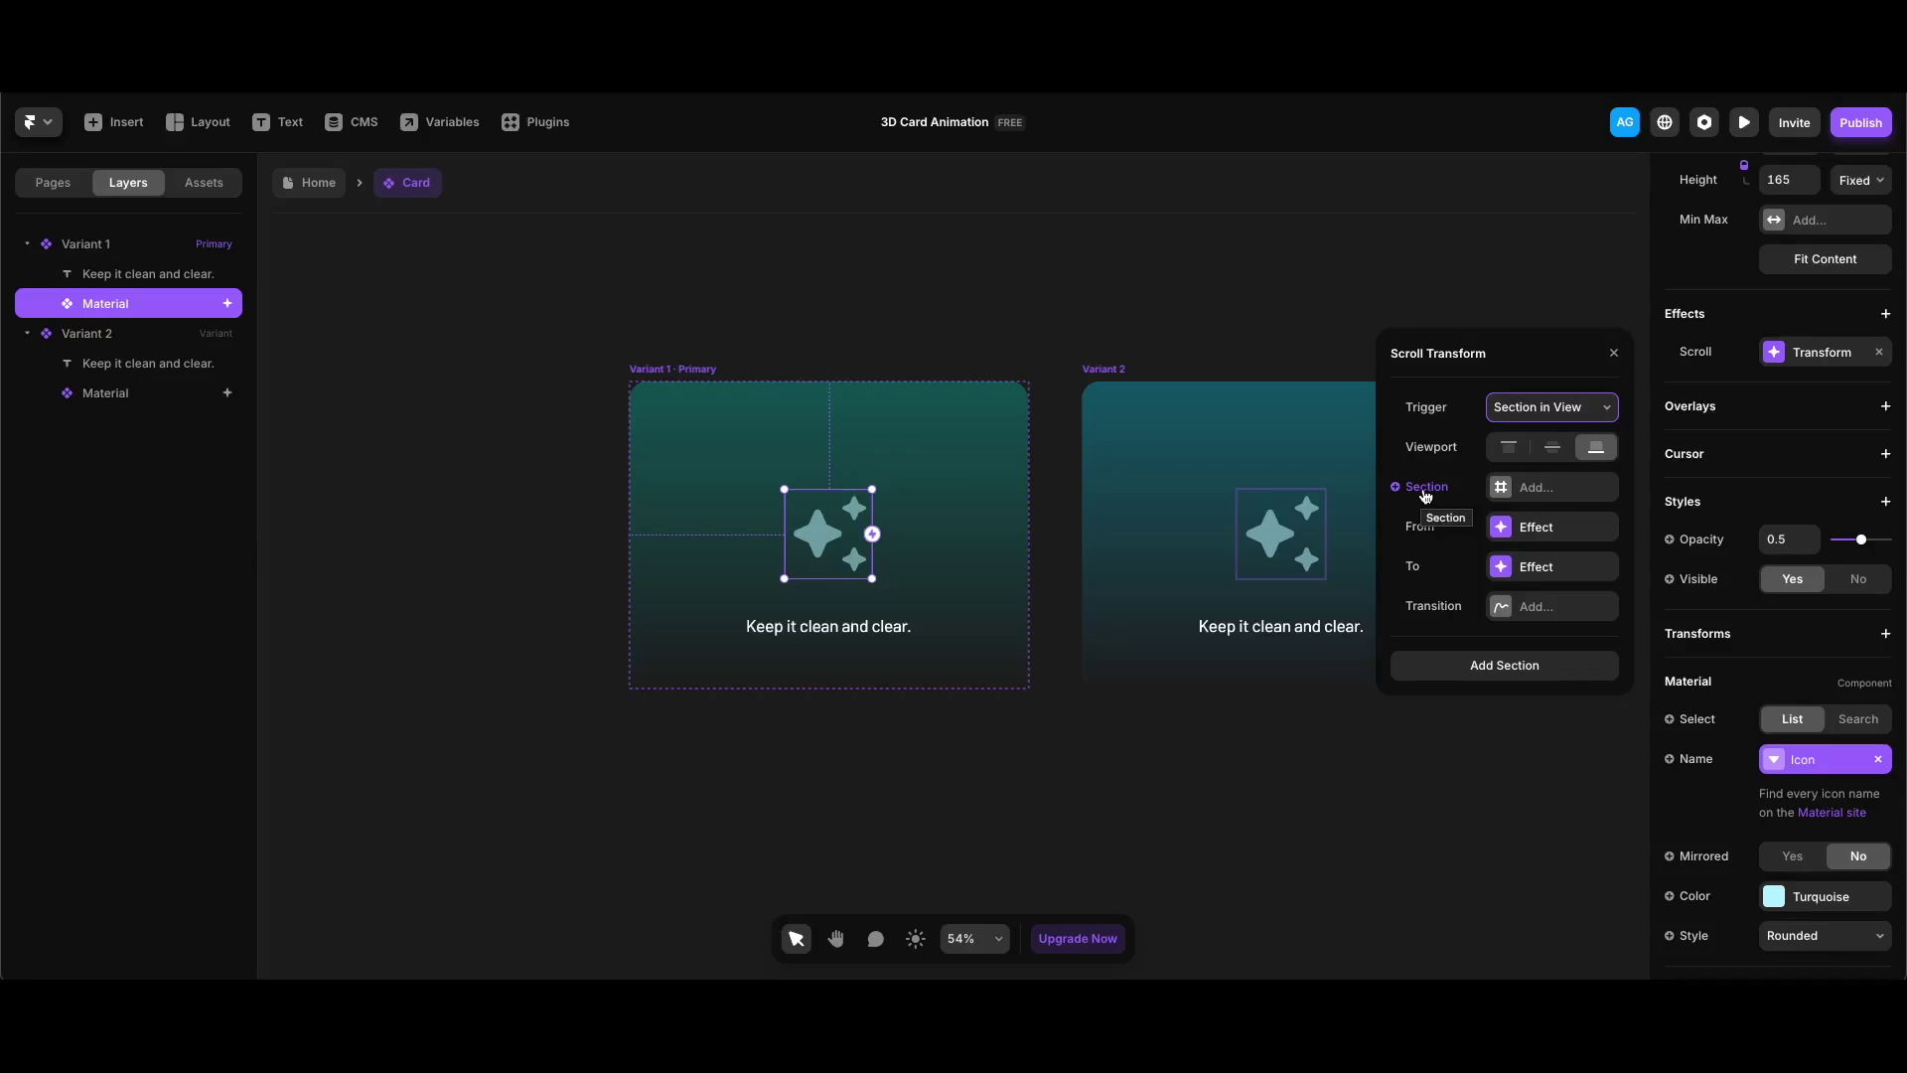
click(1425, 491)
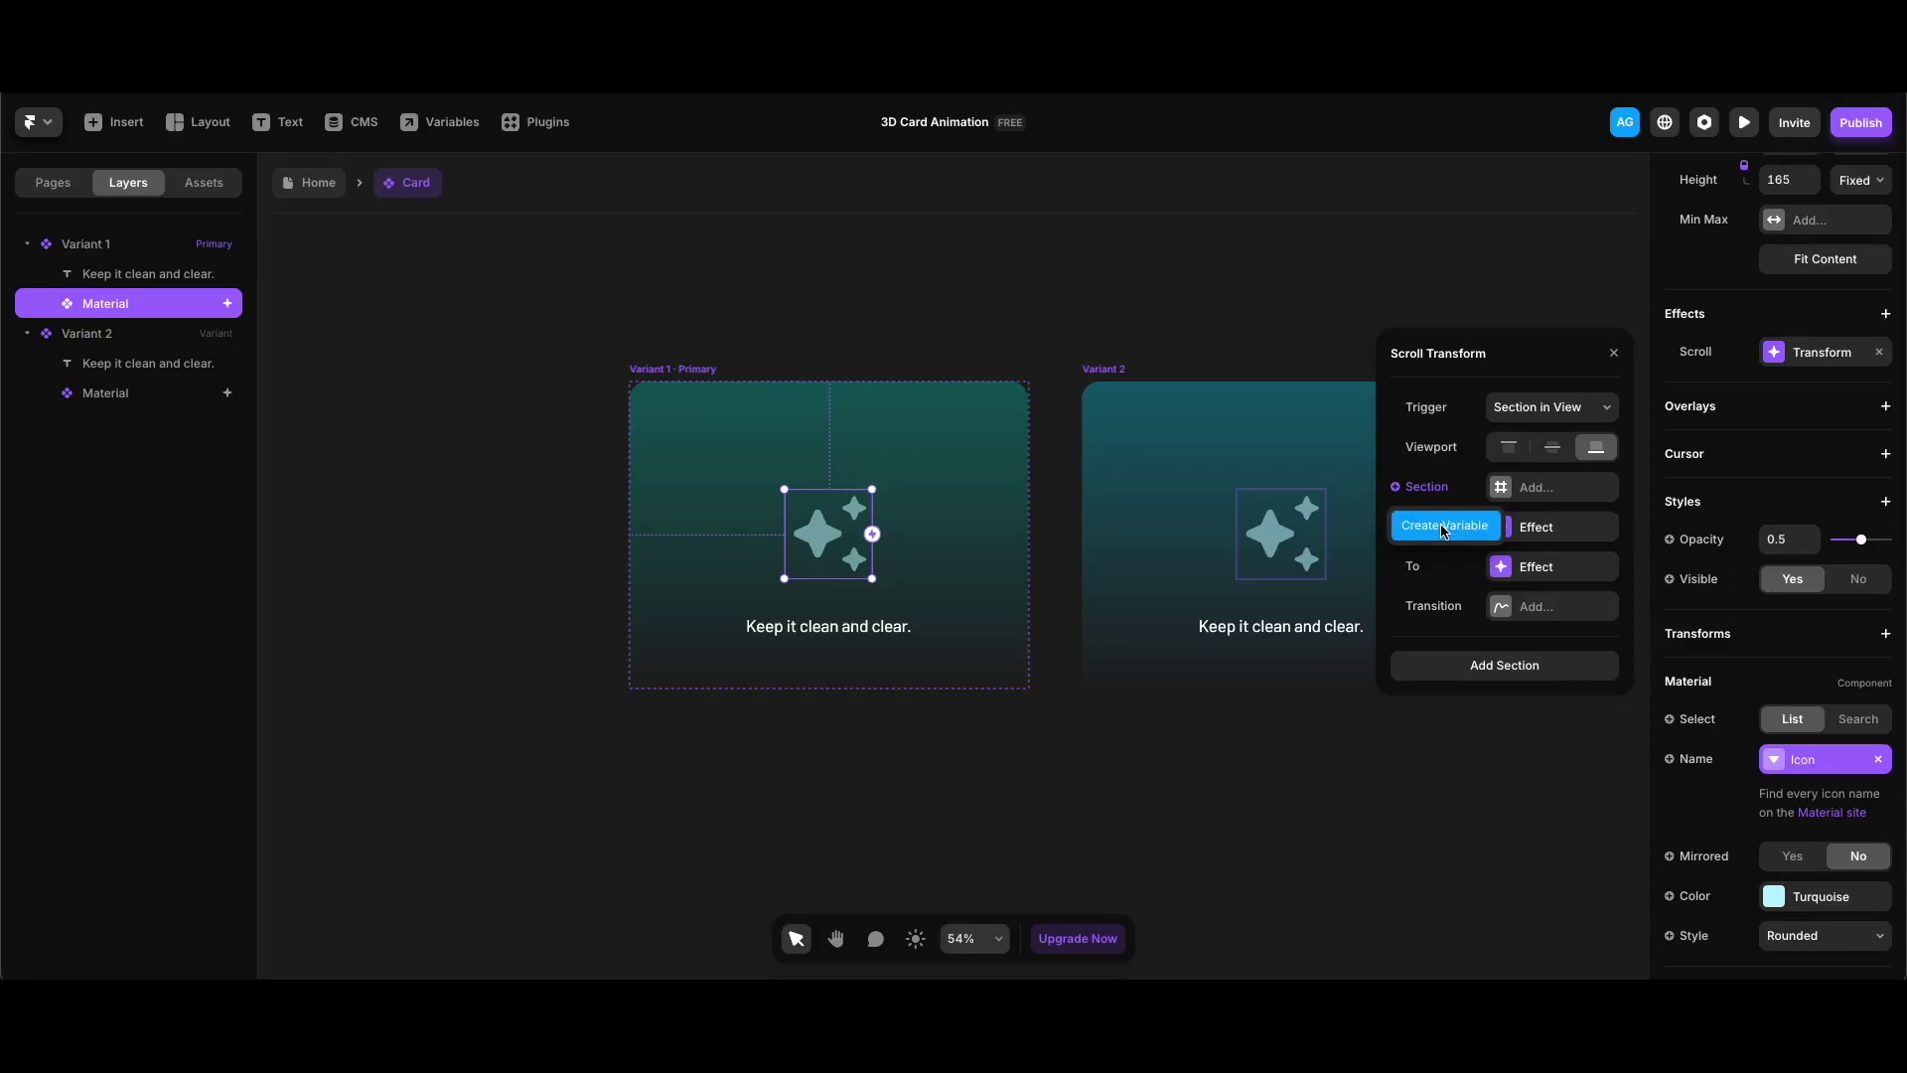
click(1444, 529)
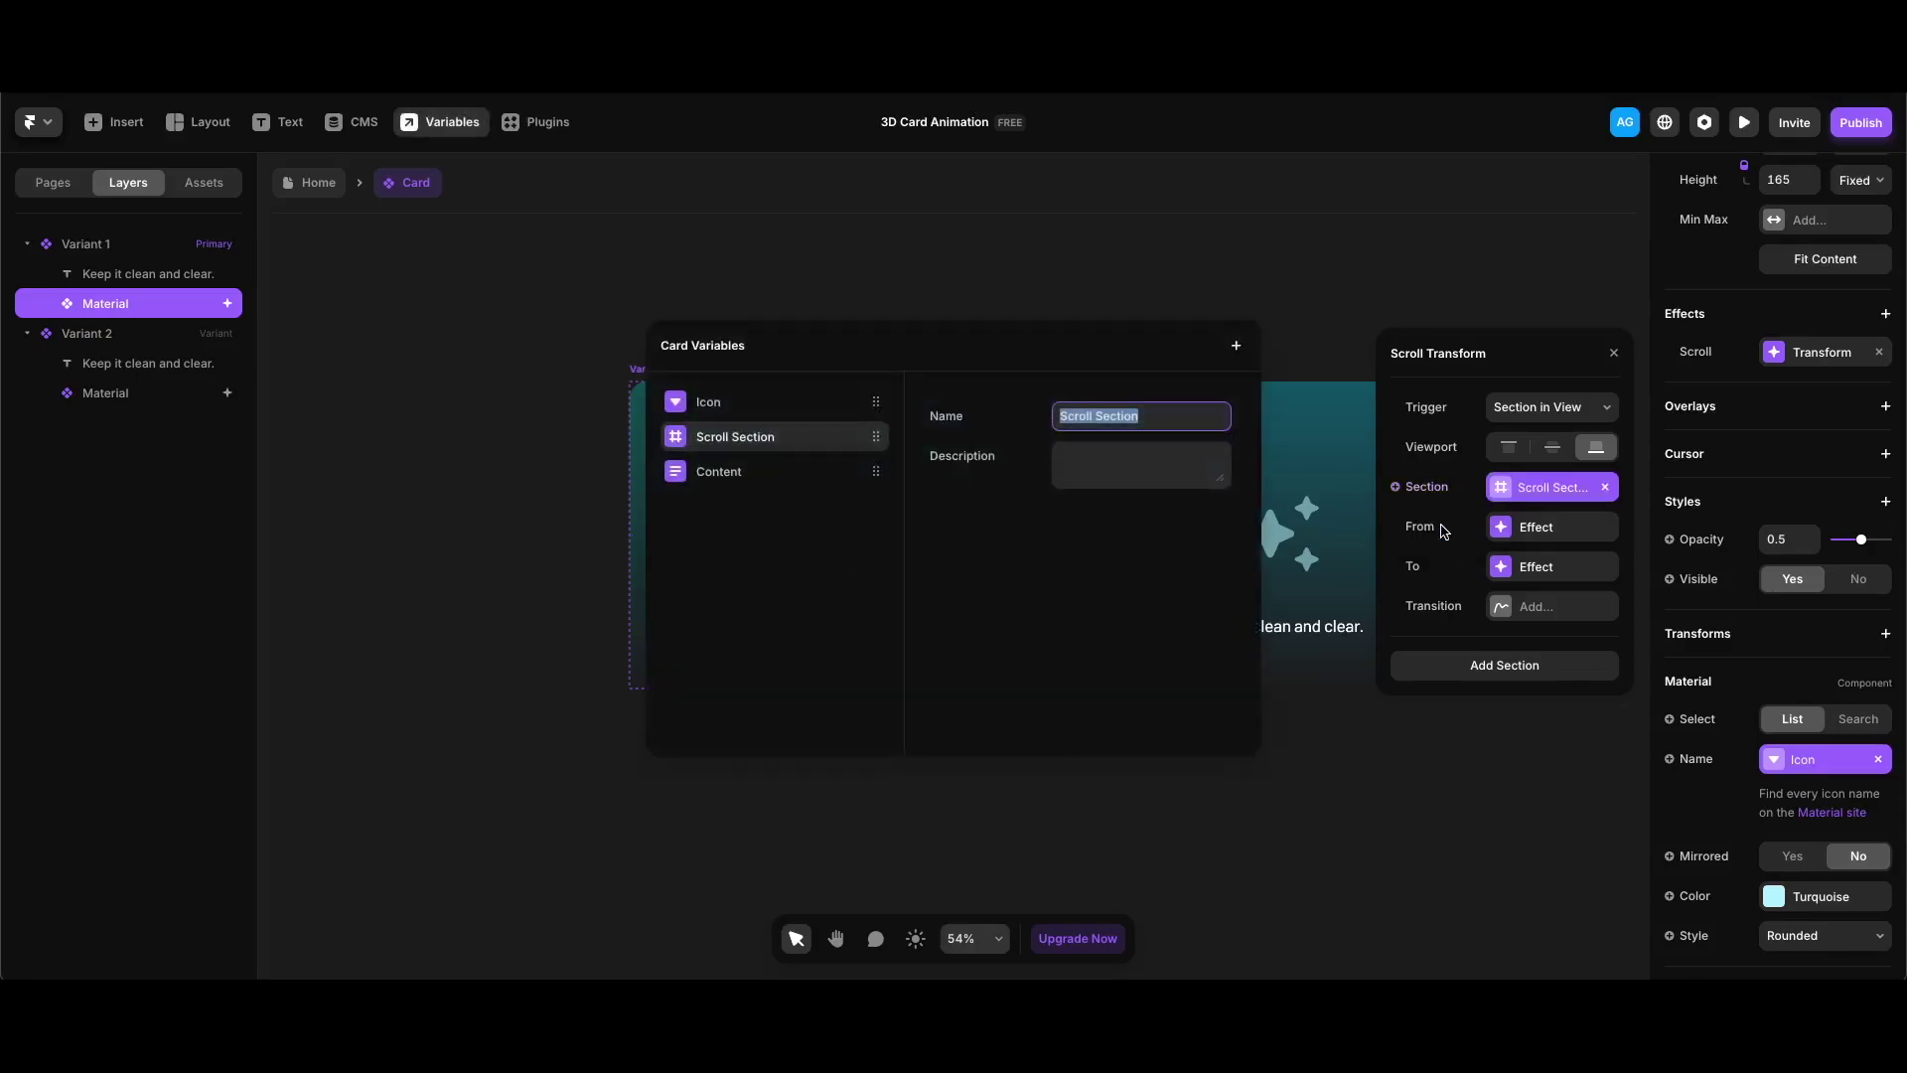
click(1180, 247)
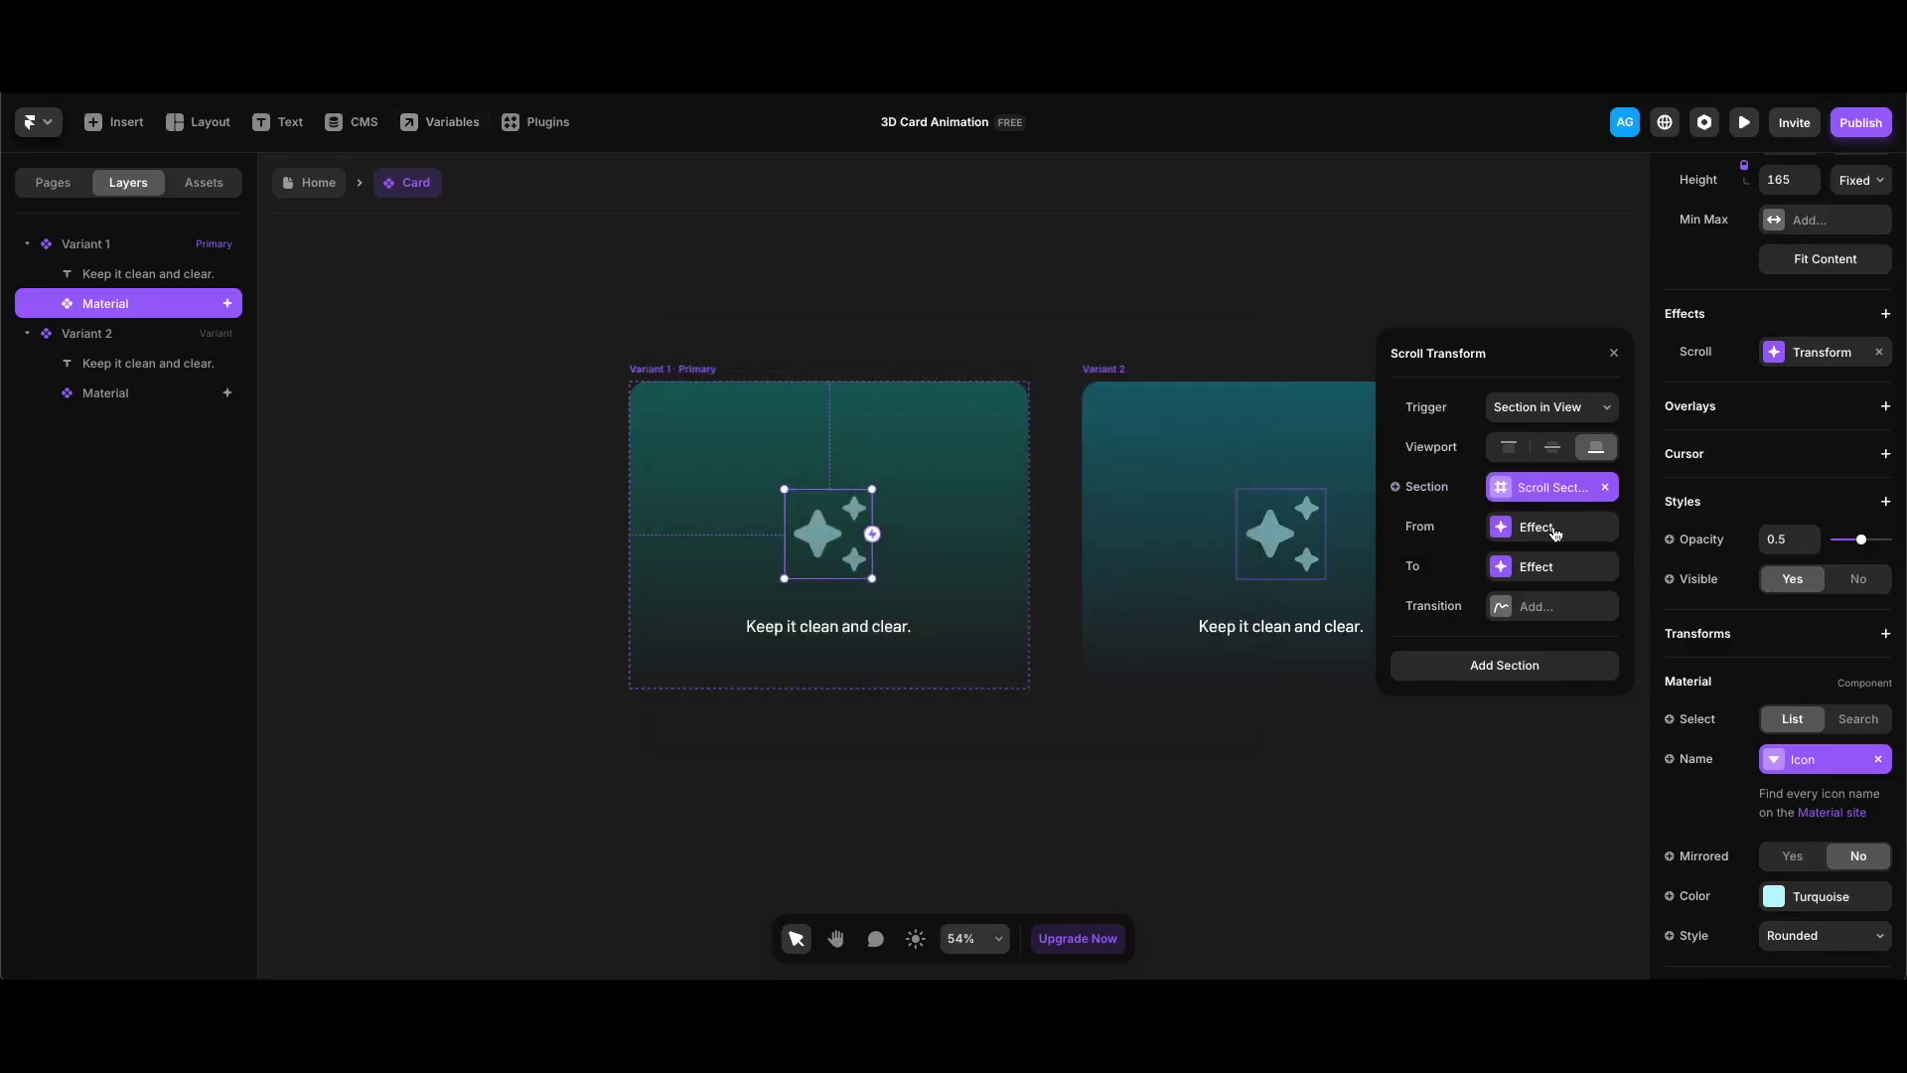
click(1556, 534)
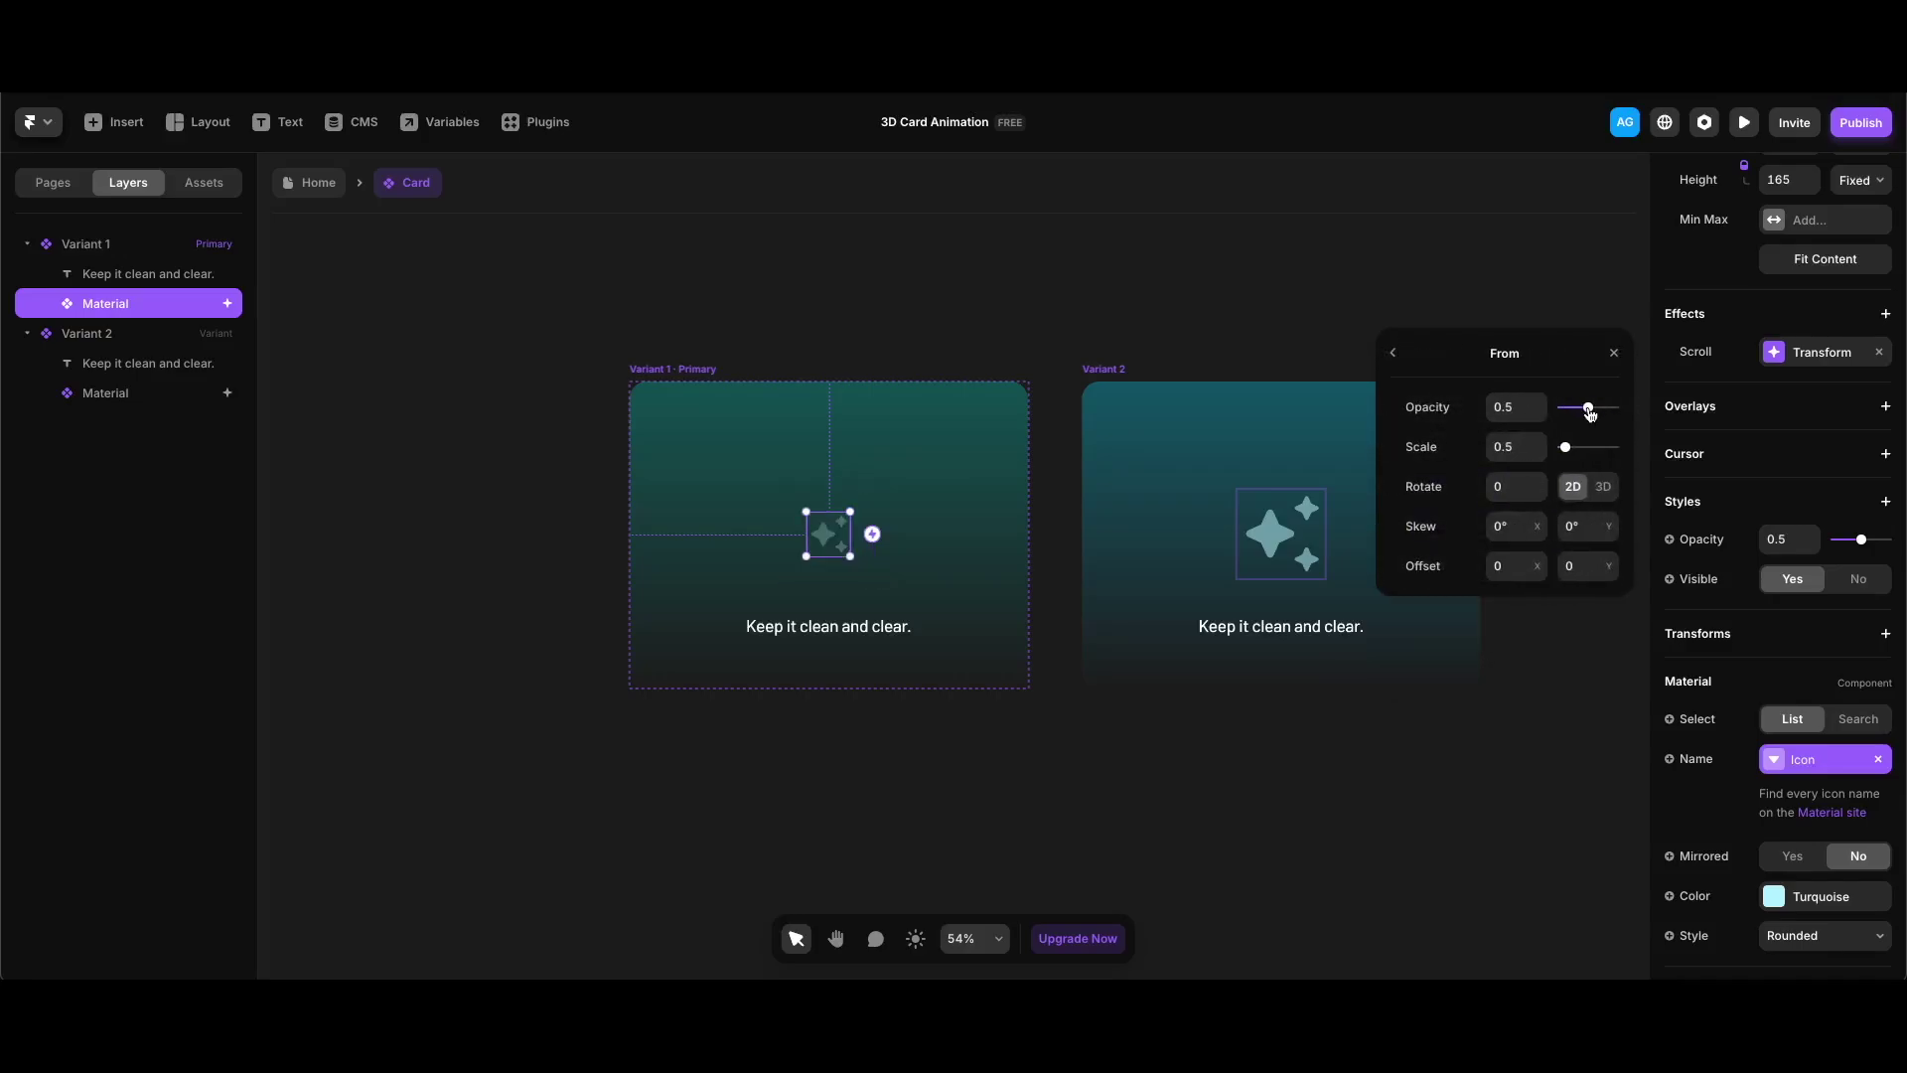
Set the icon's starting state to opacity 0, scale 5, 3D z-rotation -180 and skew 180
drag(1589, 413, 1561, 409)
click(1515, 449)
text(5)
key(Return)
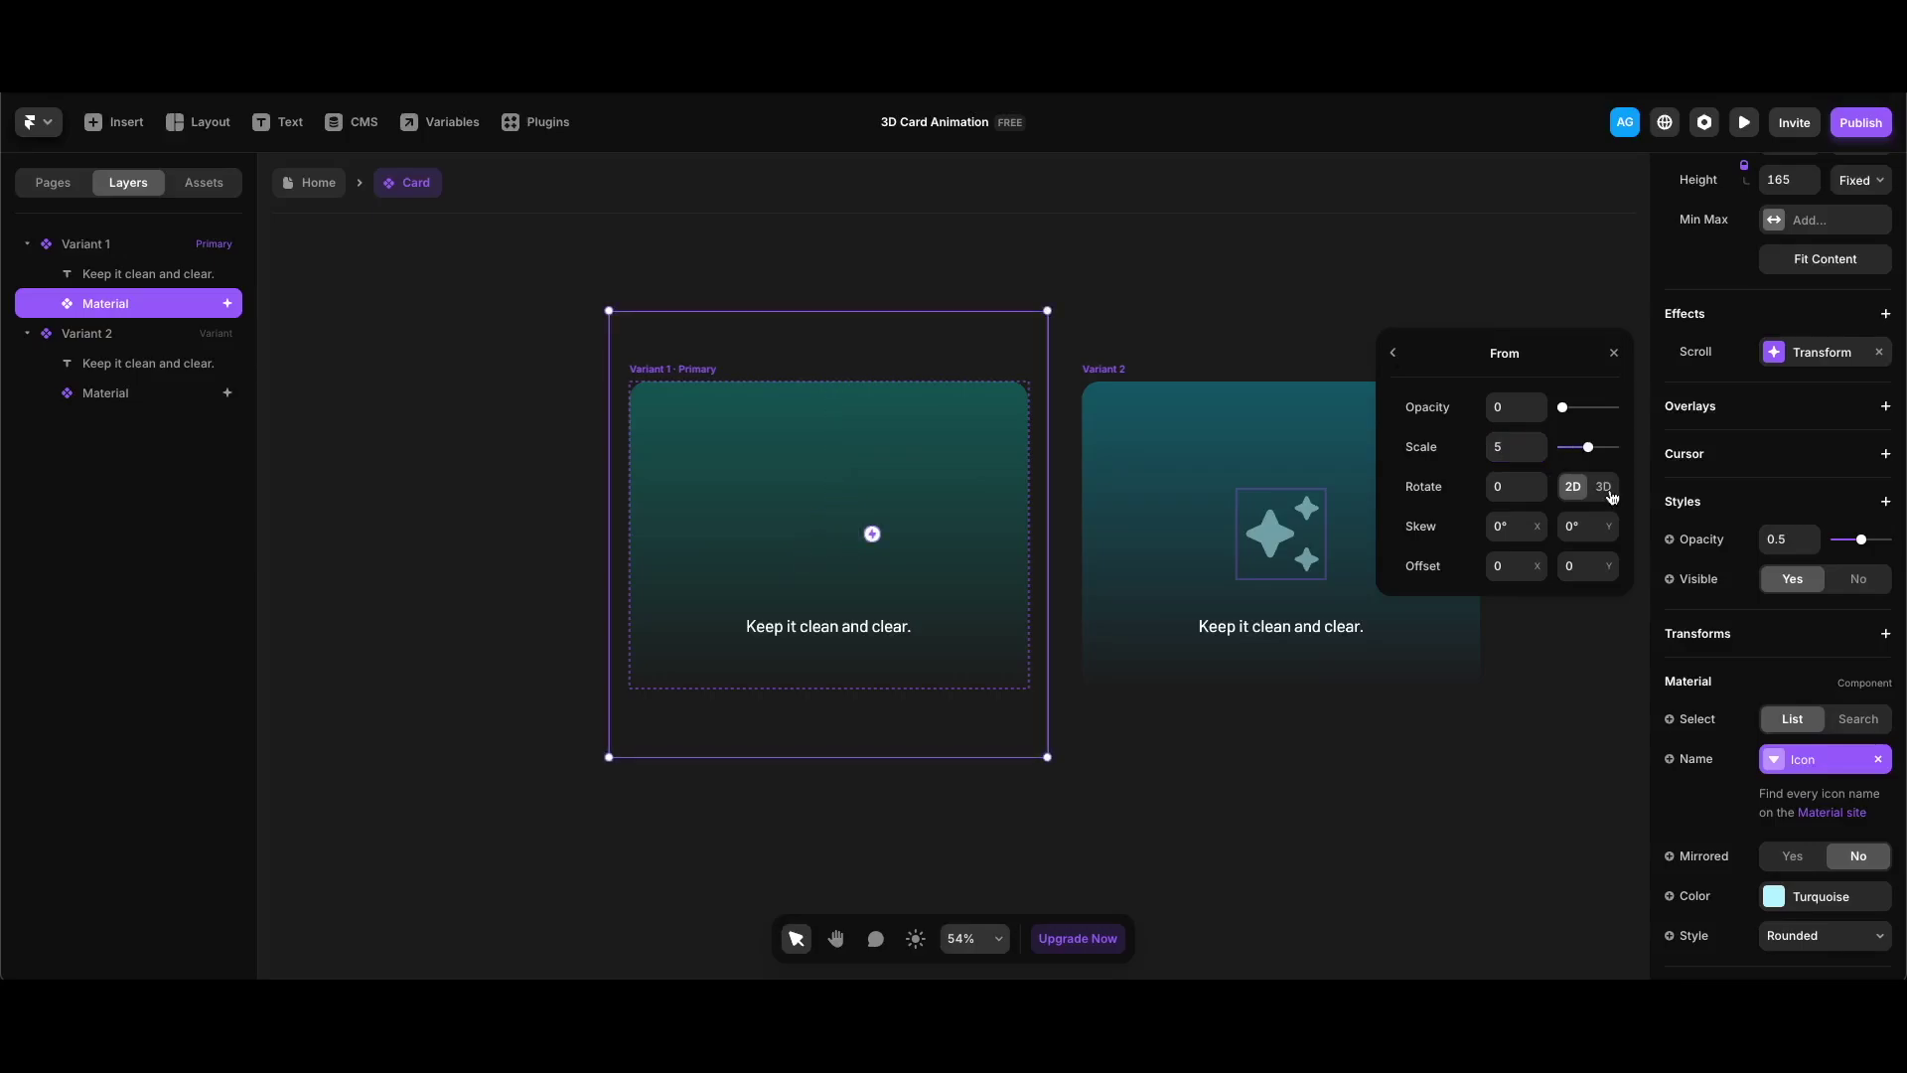
click(1607, 489)
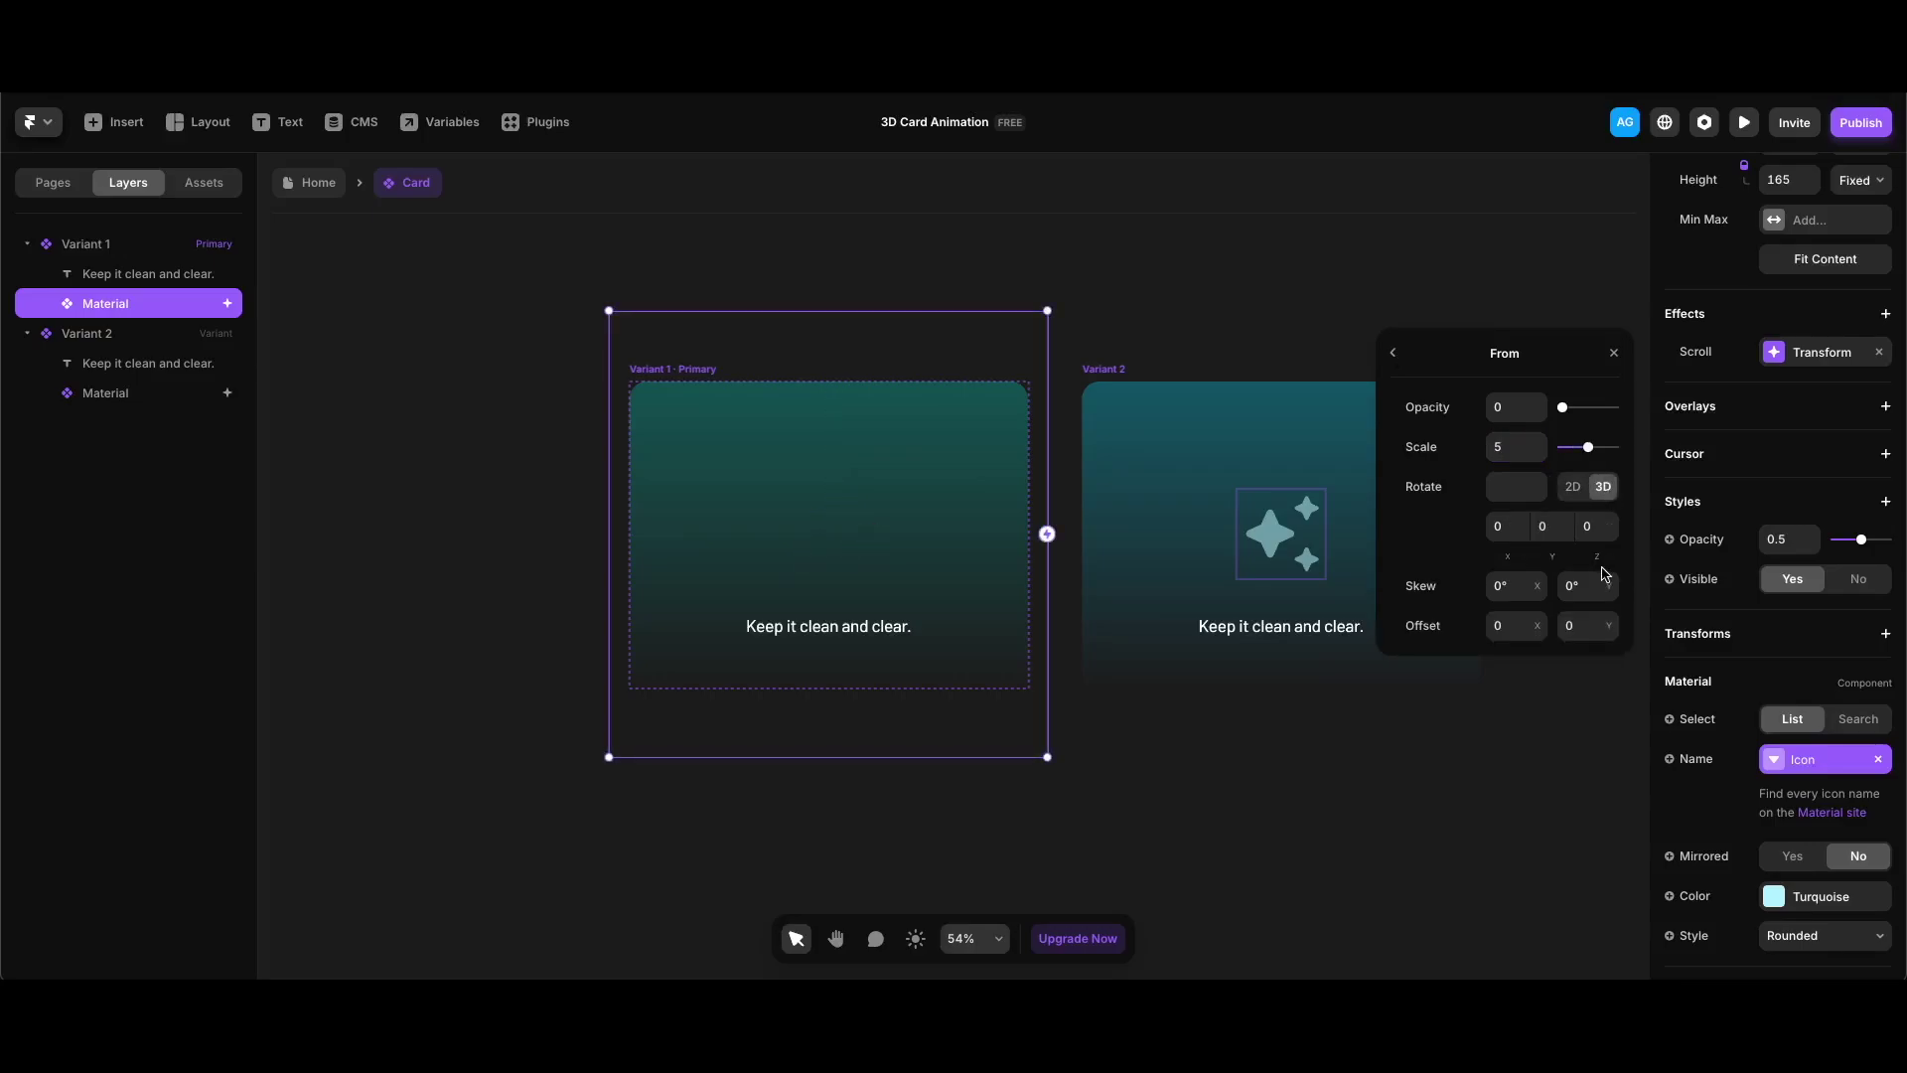
click(1592, 528)
text(-180)
click(1510, 588)
text(180)
Check the transform's end state and add a second section step
click(1392, 352)
click(1530, 536)
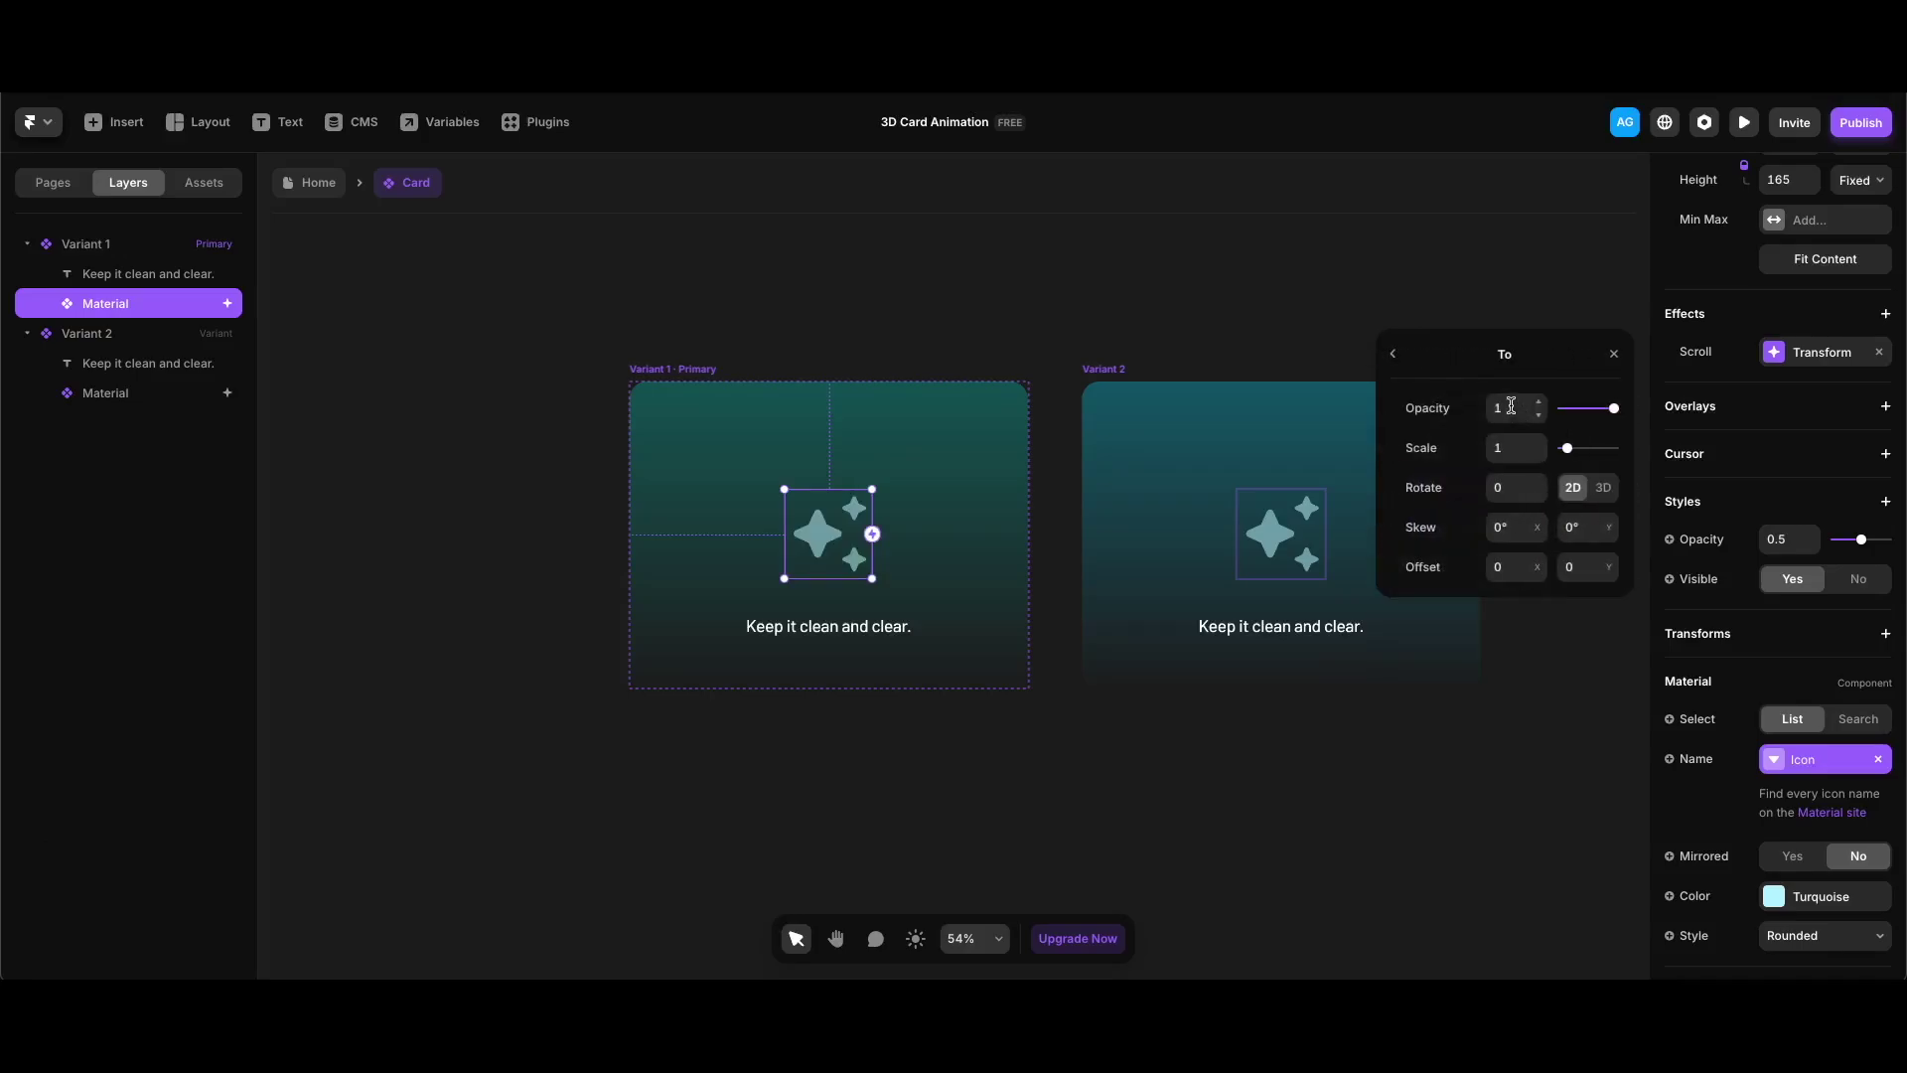
click(1393, 354)
click(1514, 670)
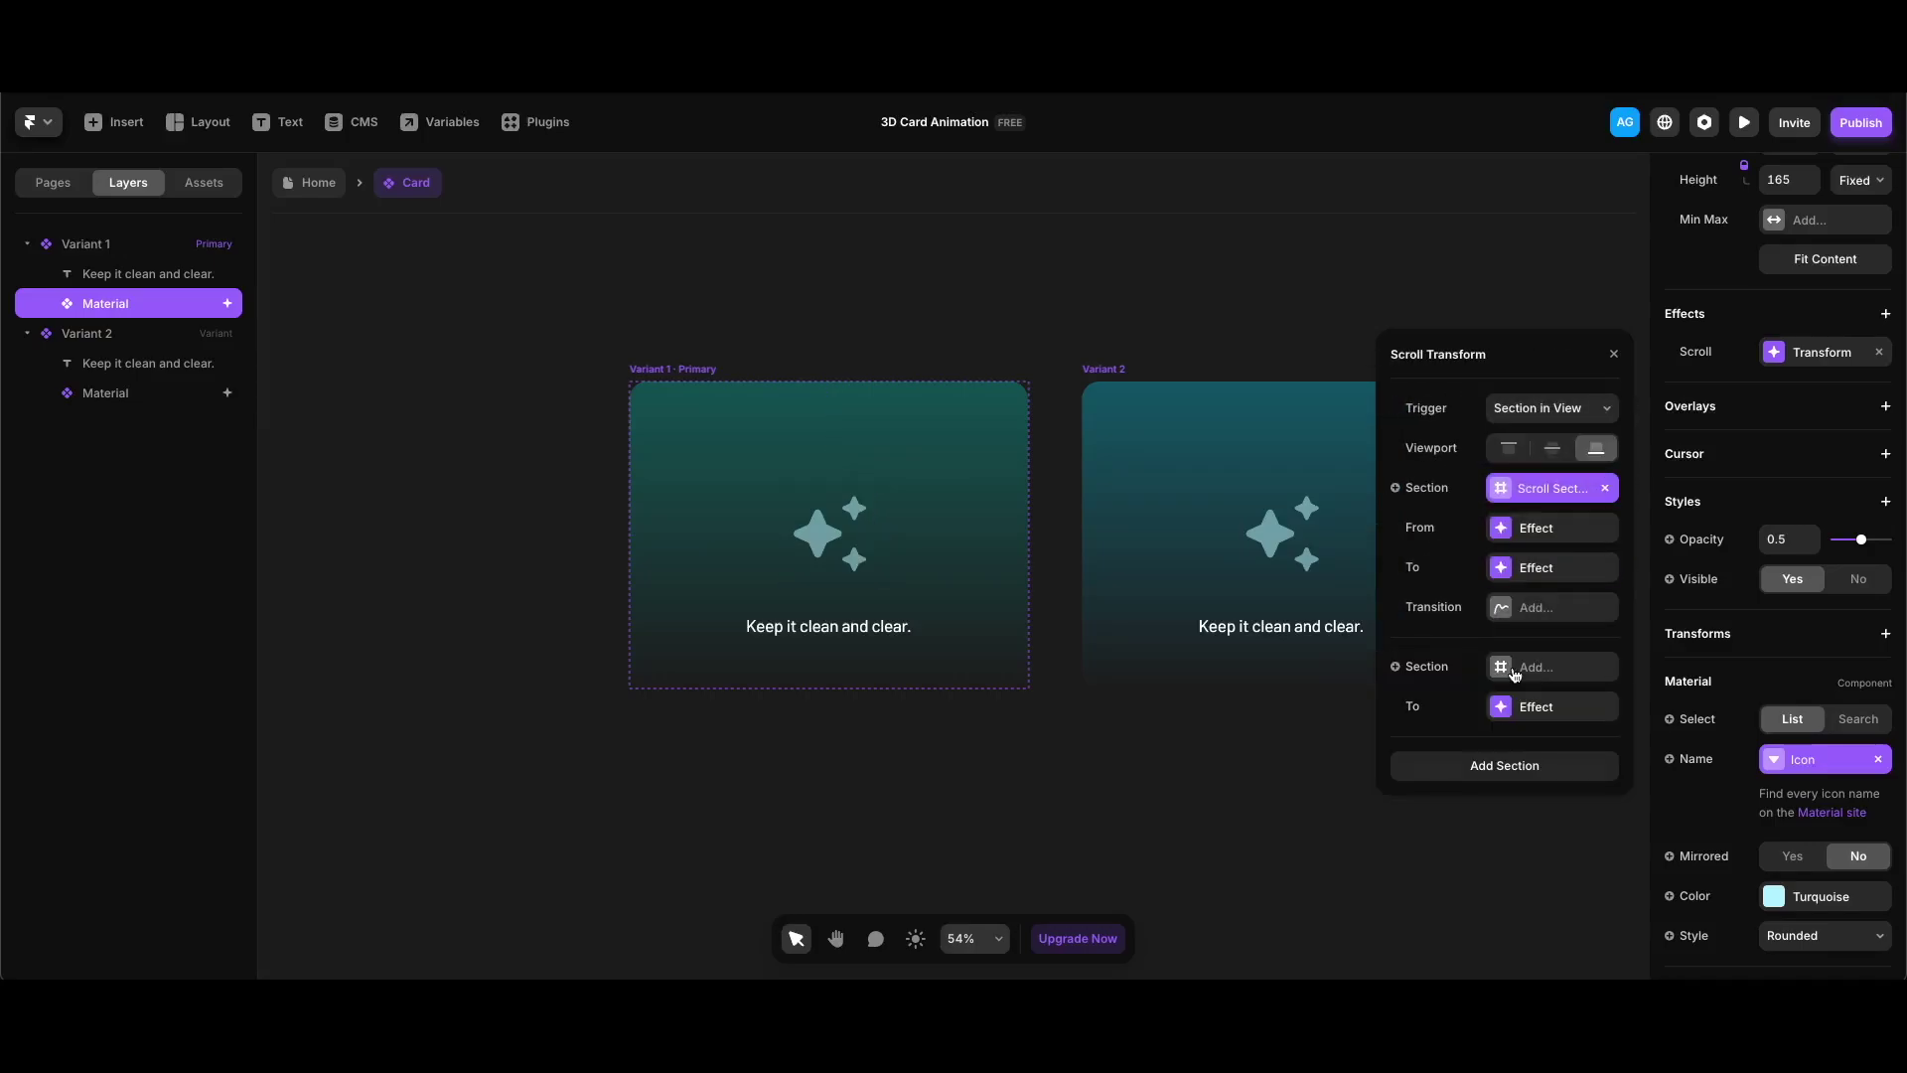
Bind the second section to a new variable renamed Next Scroll Section
click(1433, 672)
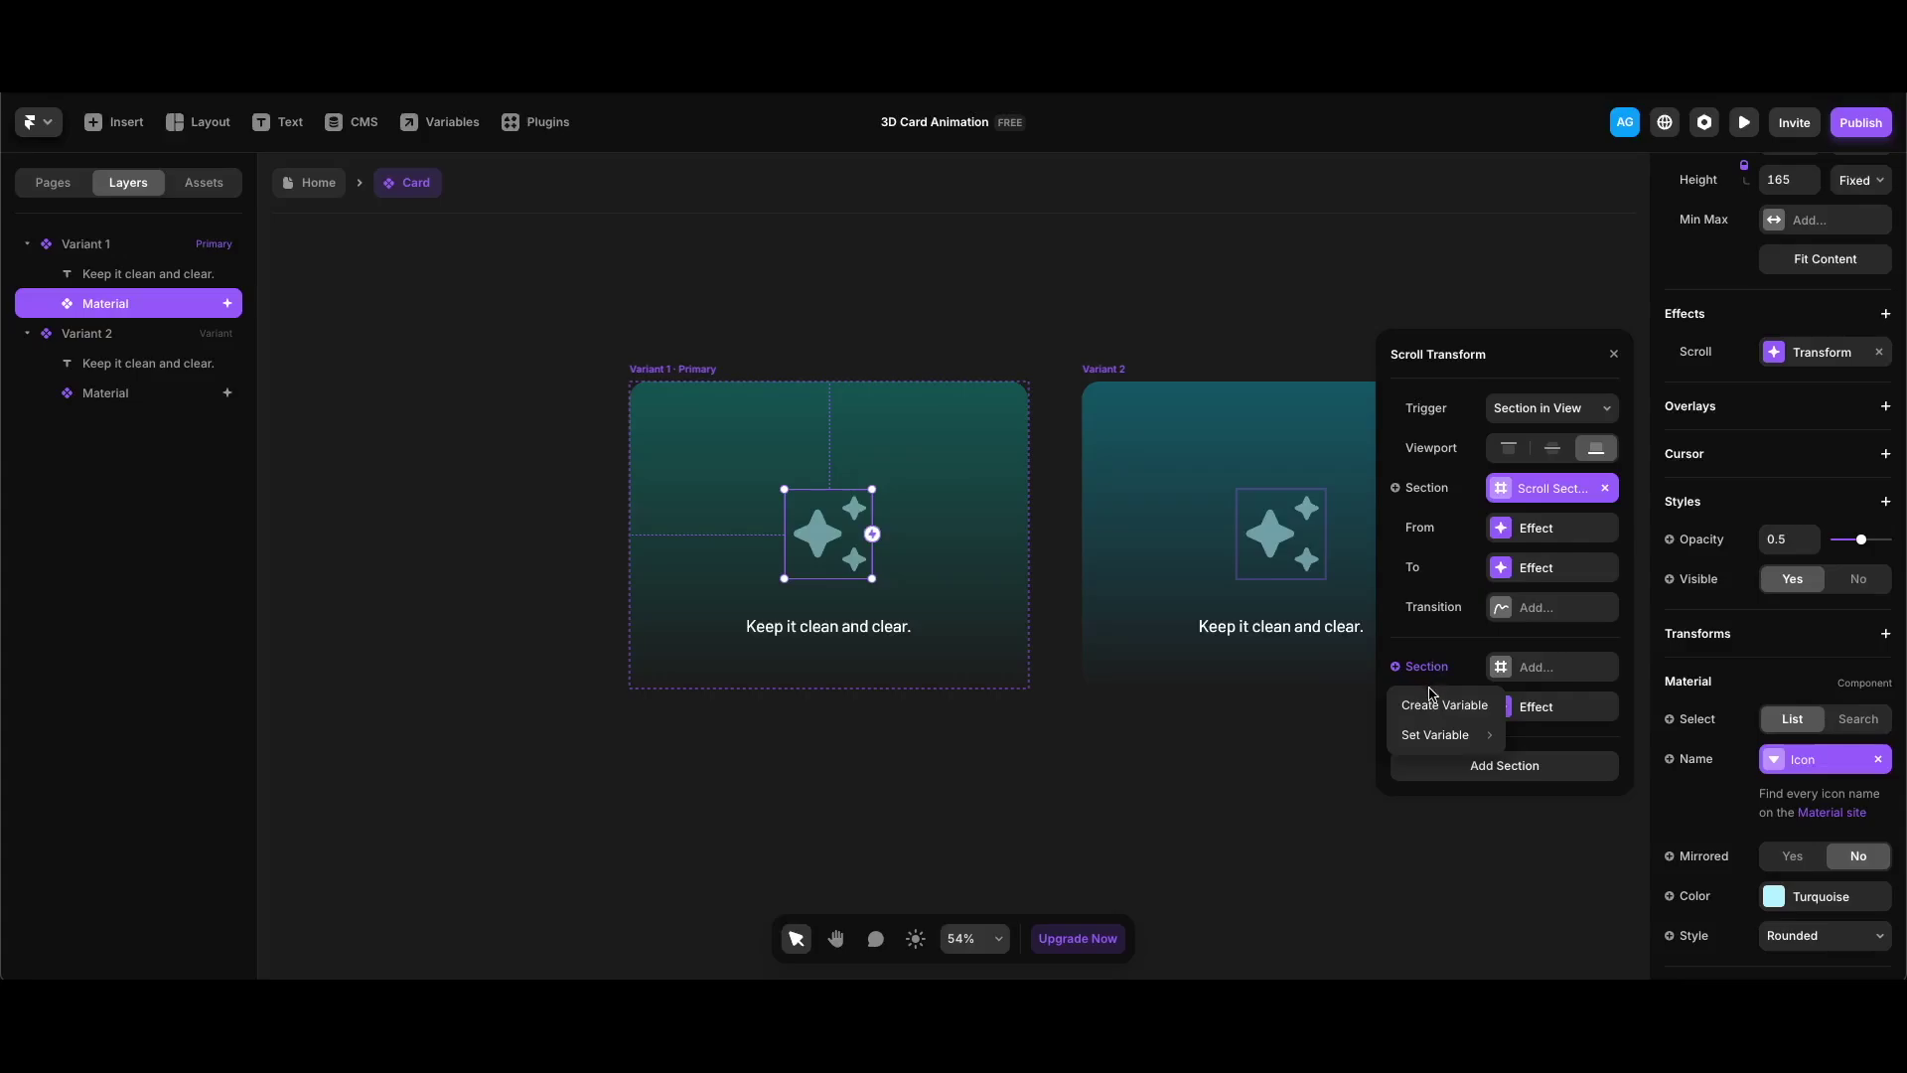
click(1442, 704)
key(BackSpace)
key(BackSpace)
key(super+BackSpace)
text(Next Scroll...)
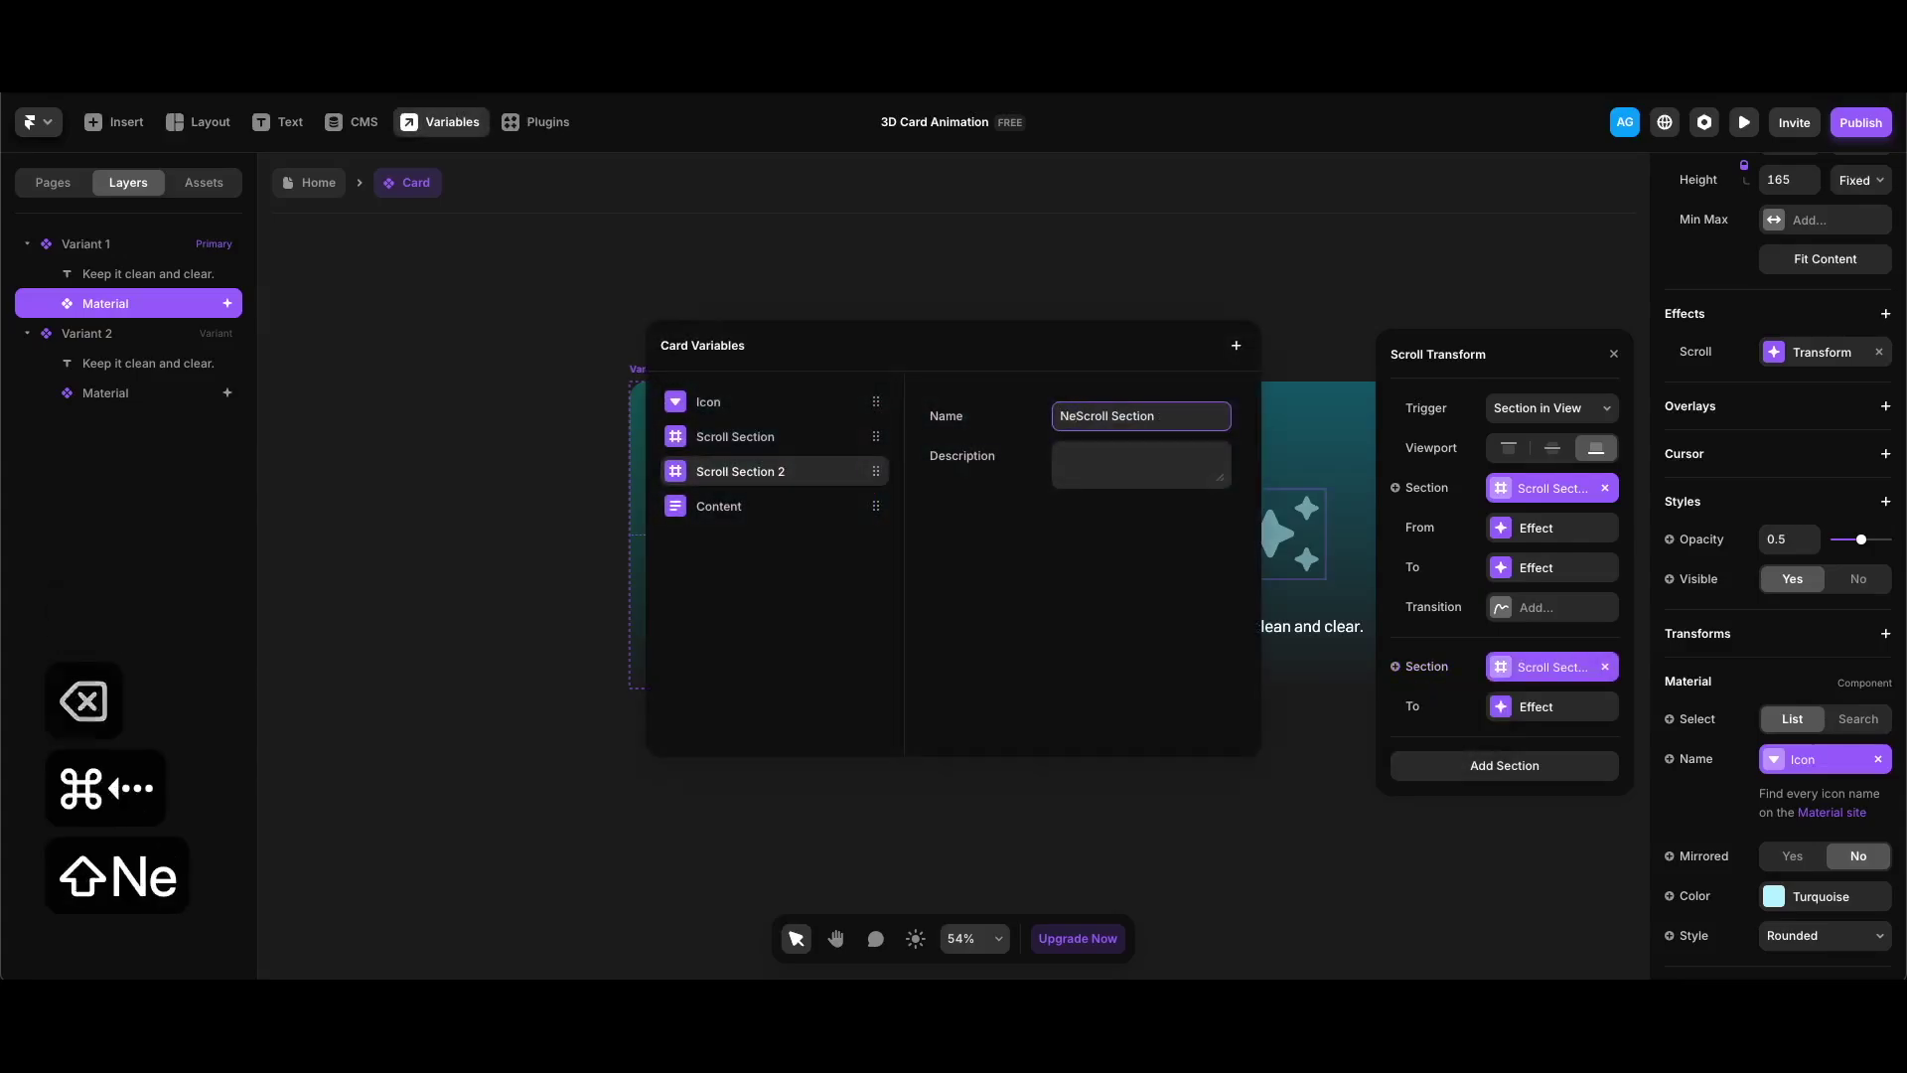
Make the second step end at opacity 0 and scale 0, then return to the Home page
click(1535, 706)
drag(1616, 415, 1555, 409)
drag(1567, 448, 1554, 448)
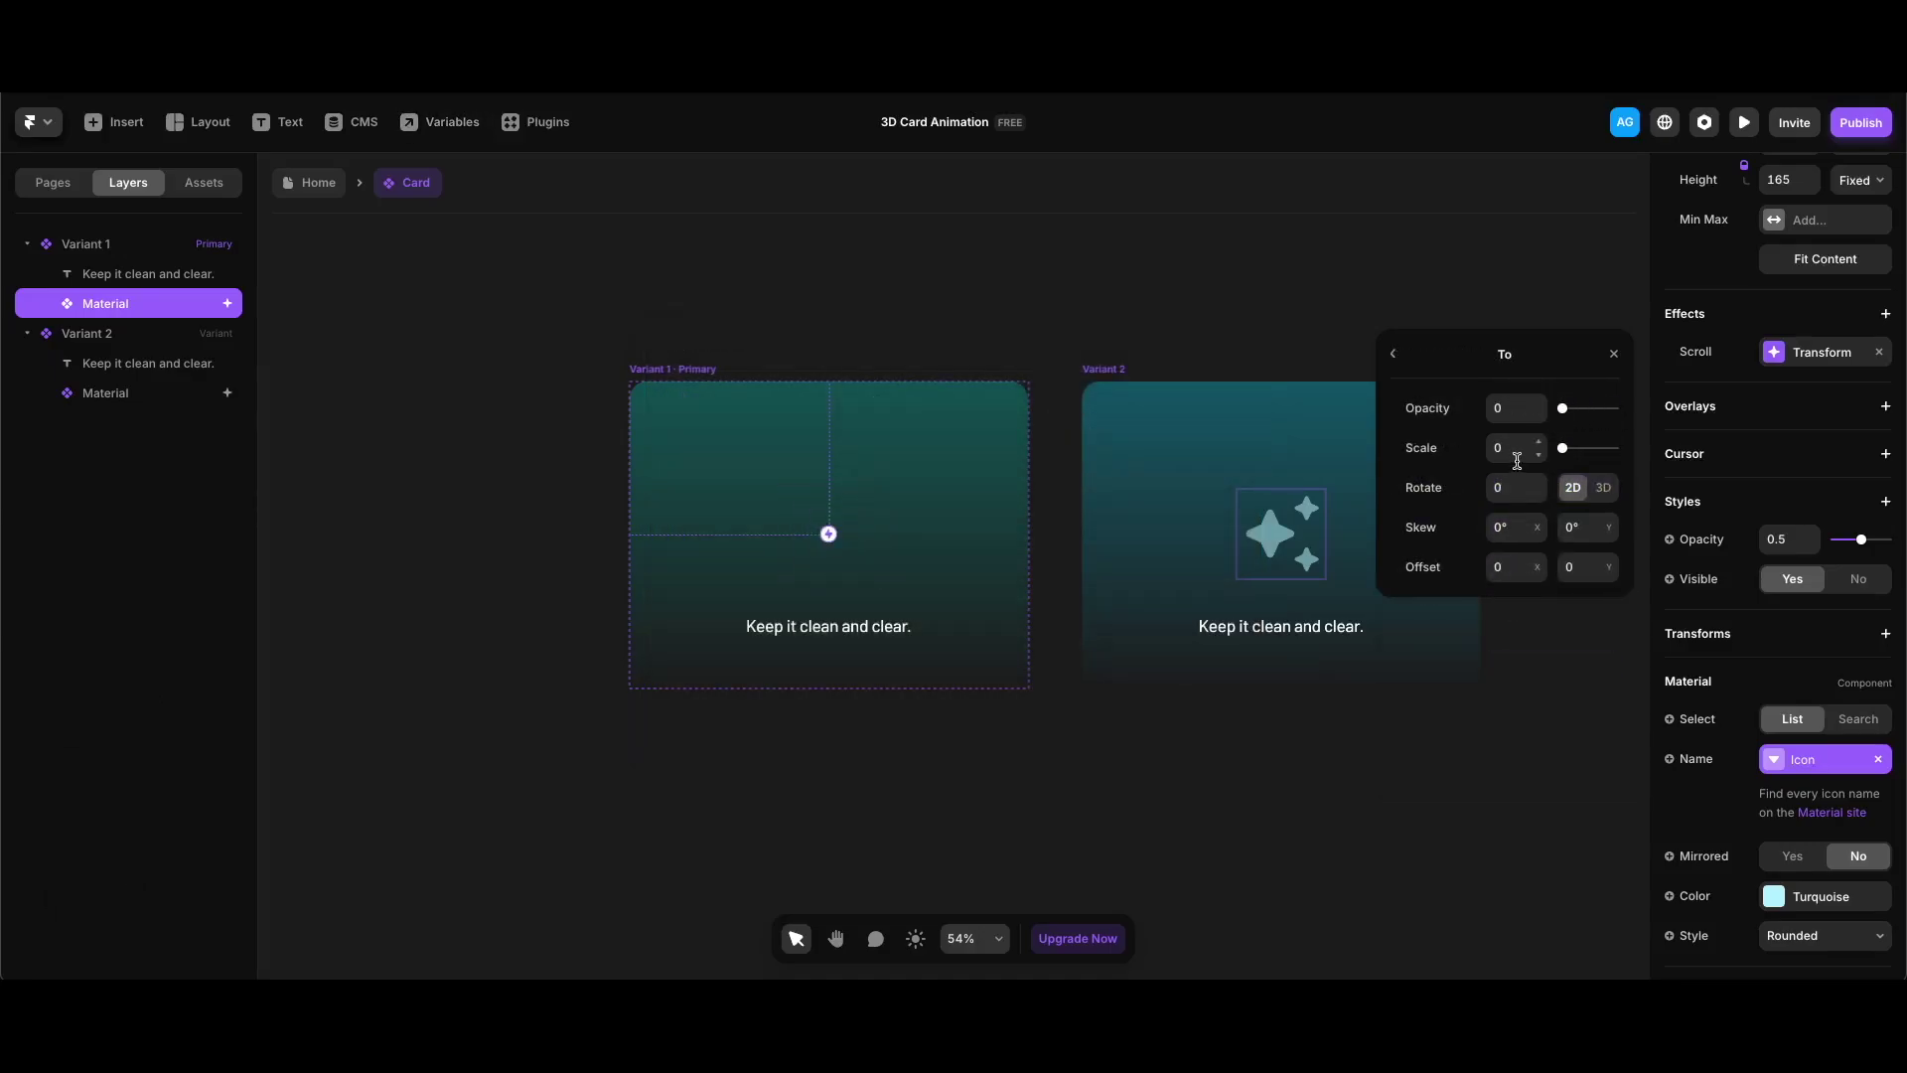
click(1392, 354)
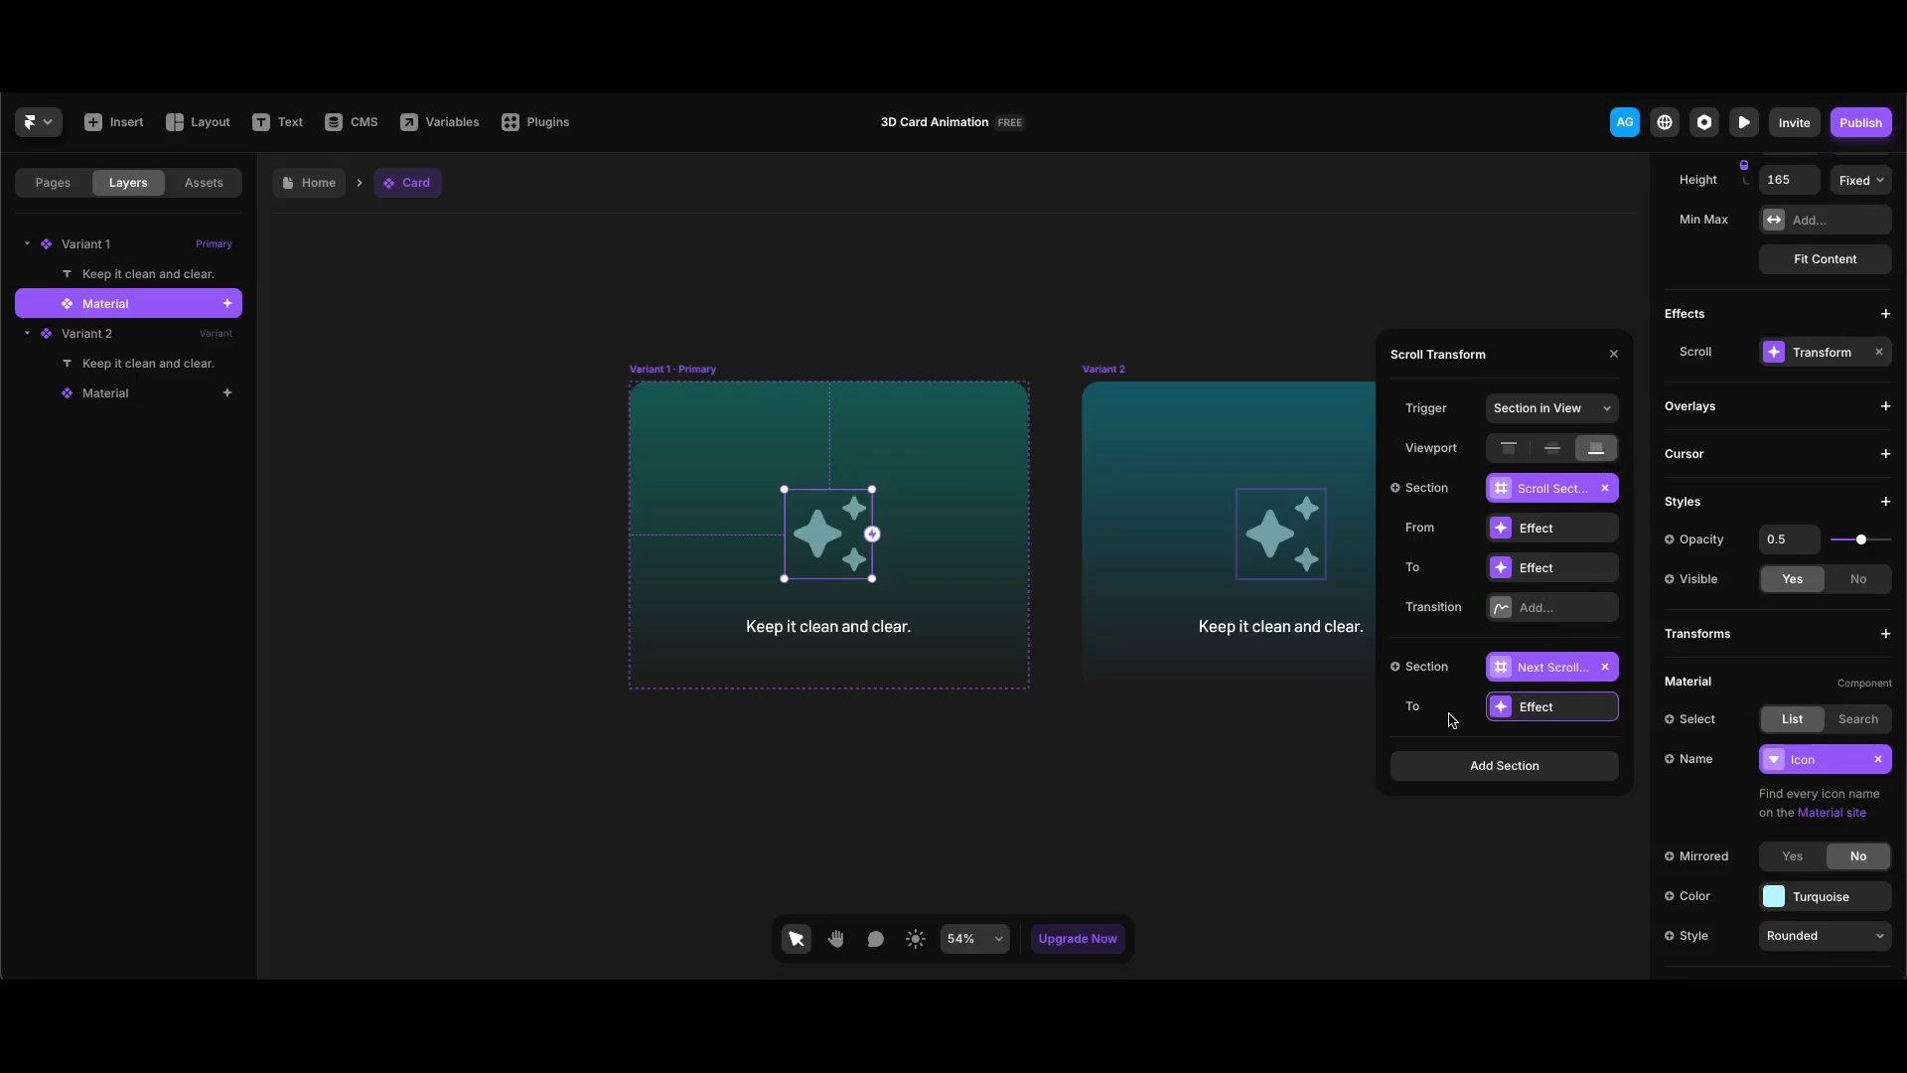
click(318, 185)
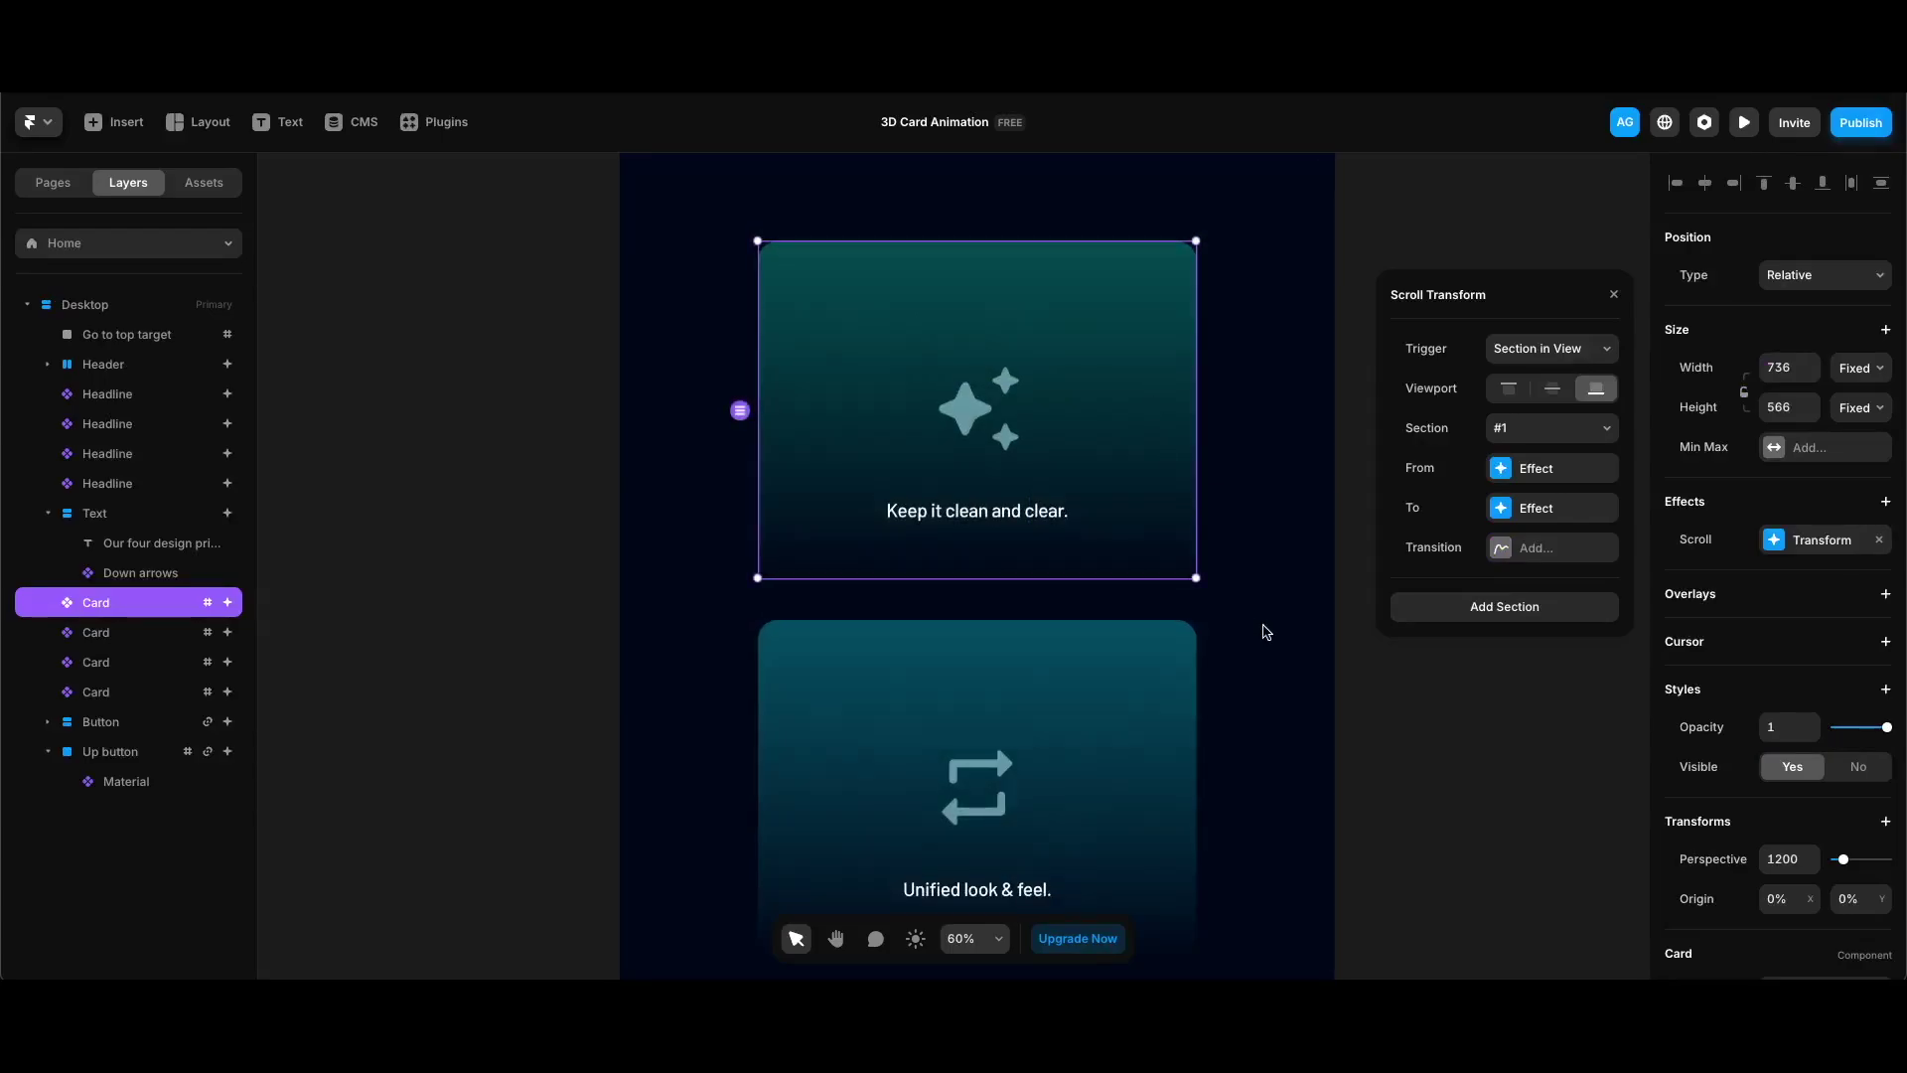
Give the first card Scroll Section 1 and Next Scroll Section #2
scroll(1813, 729, down, 4)
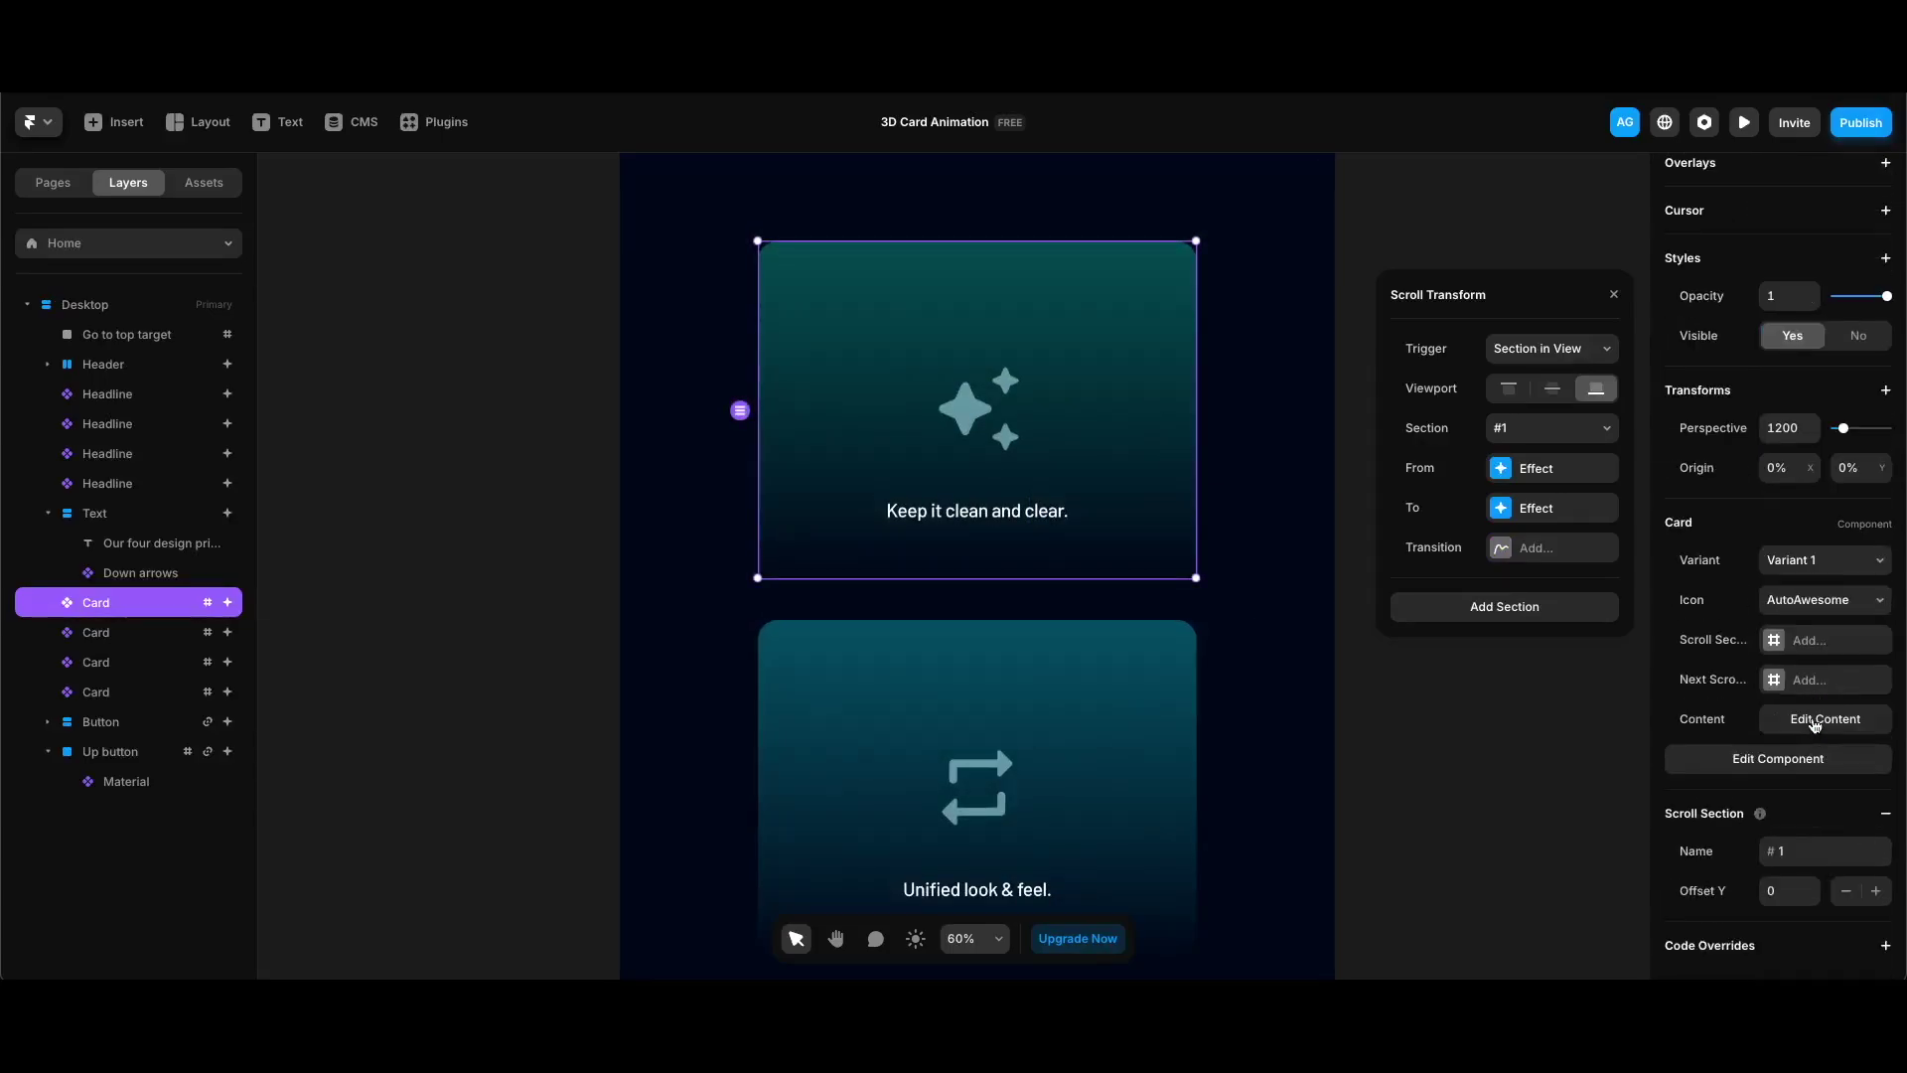
click(1808, 641)
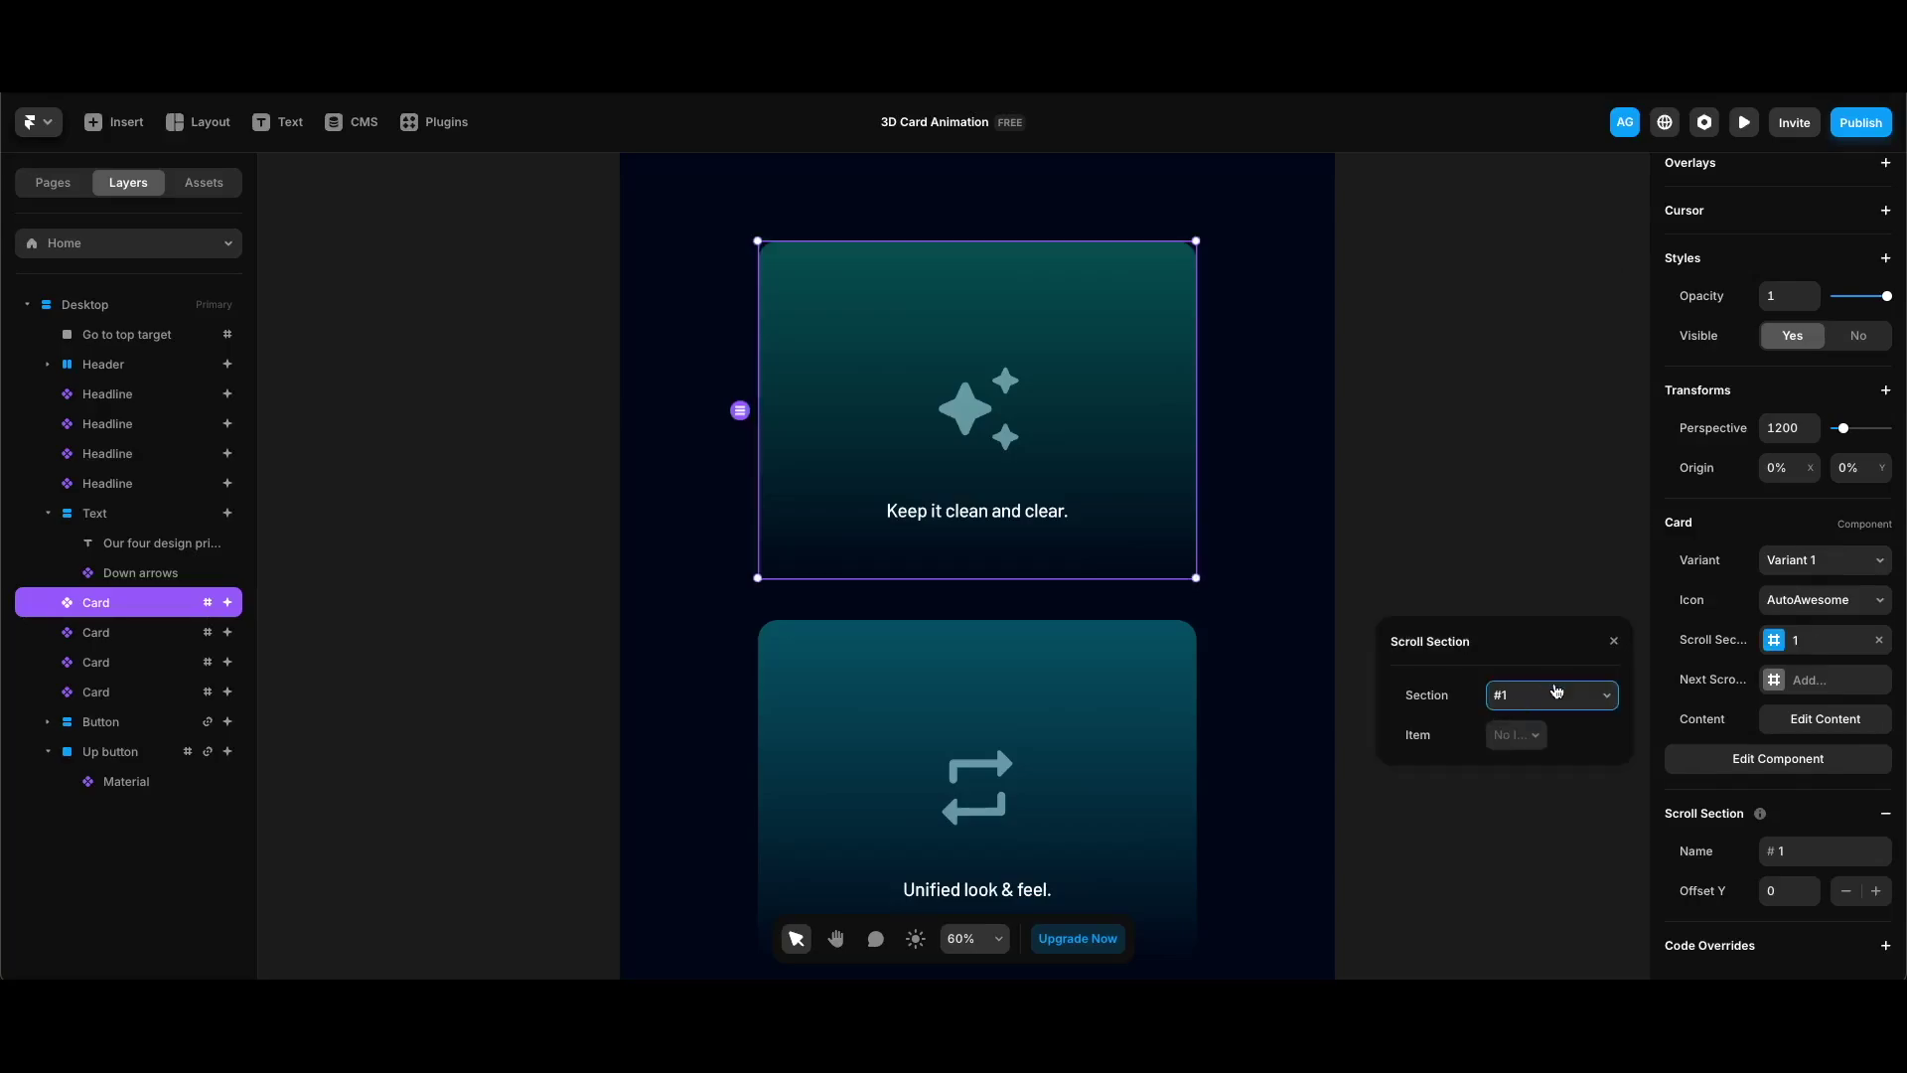
click(1814, 683)
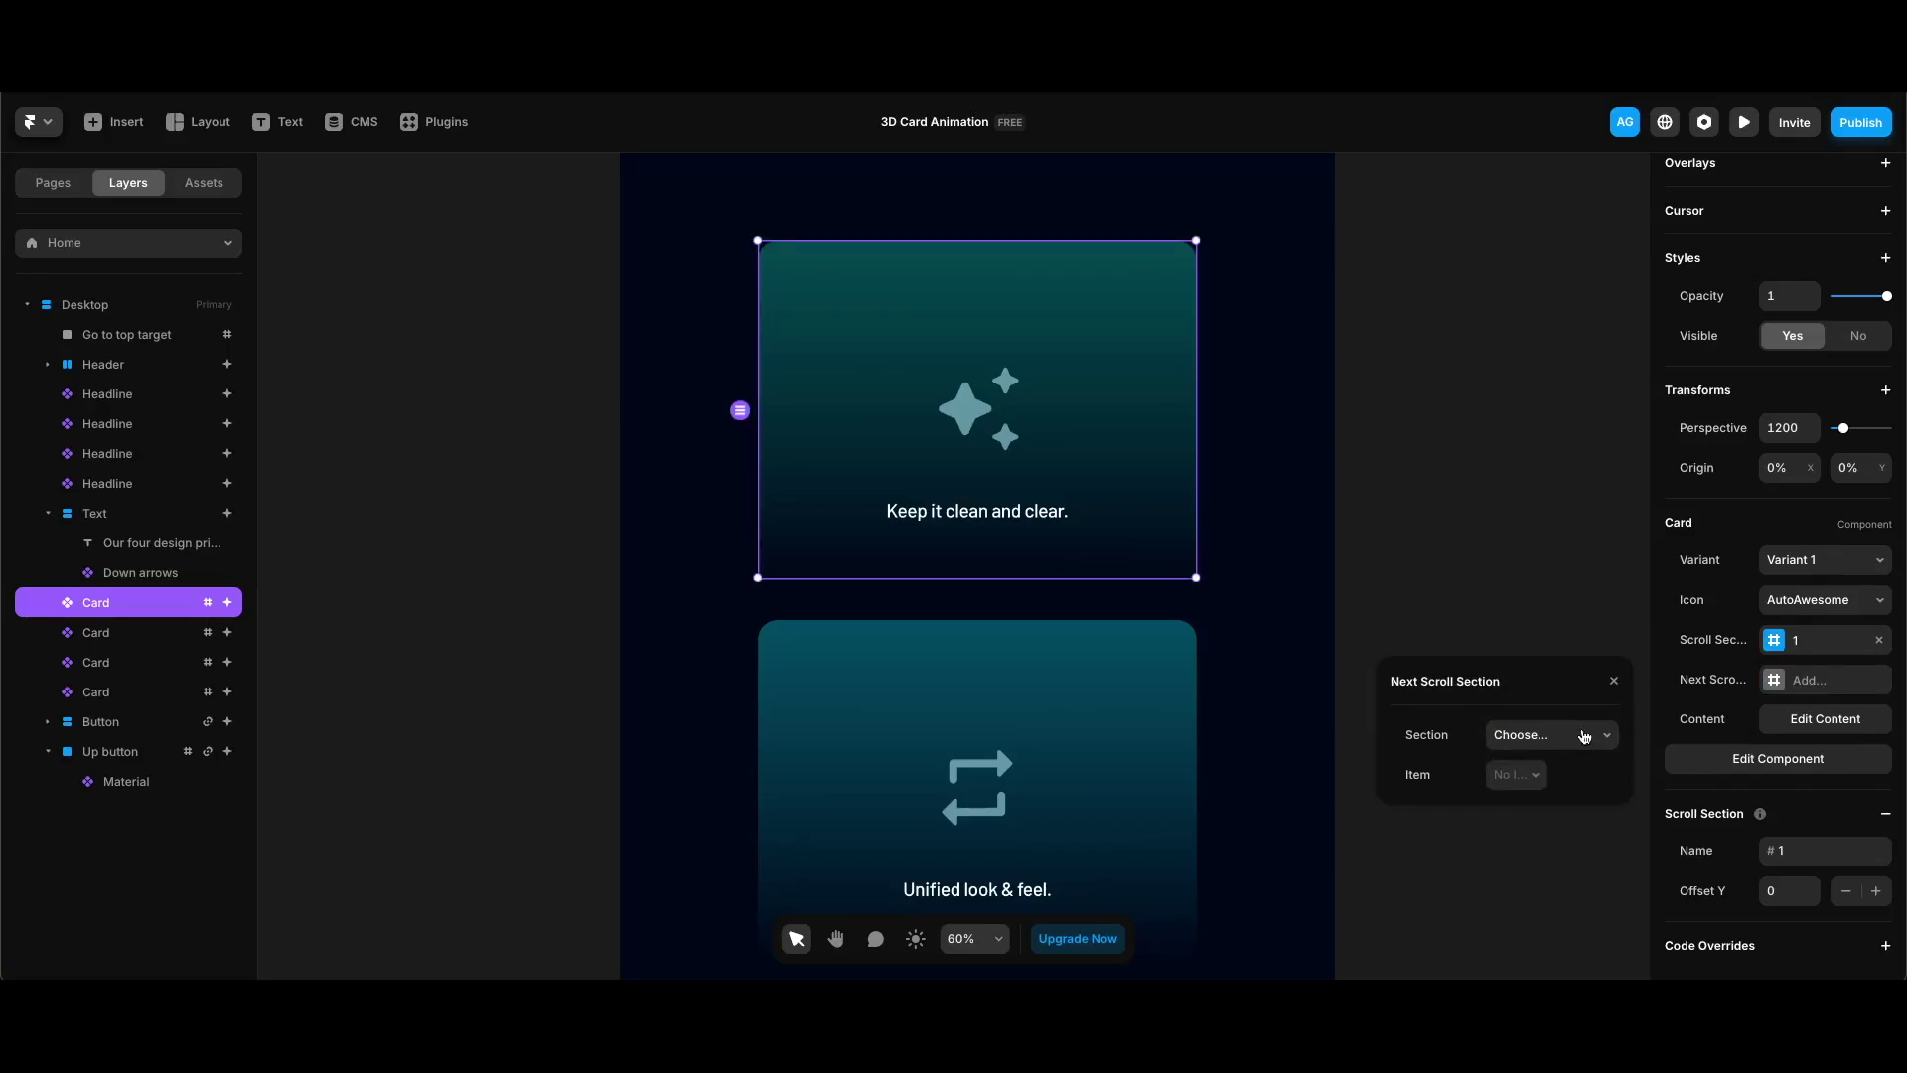
click(1580, 737)
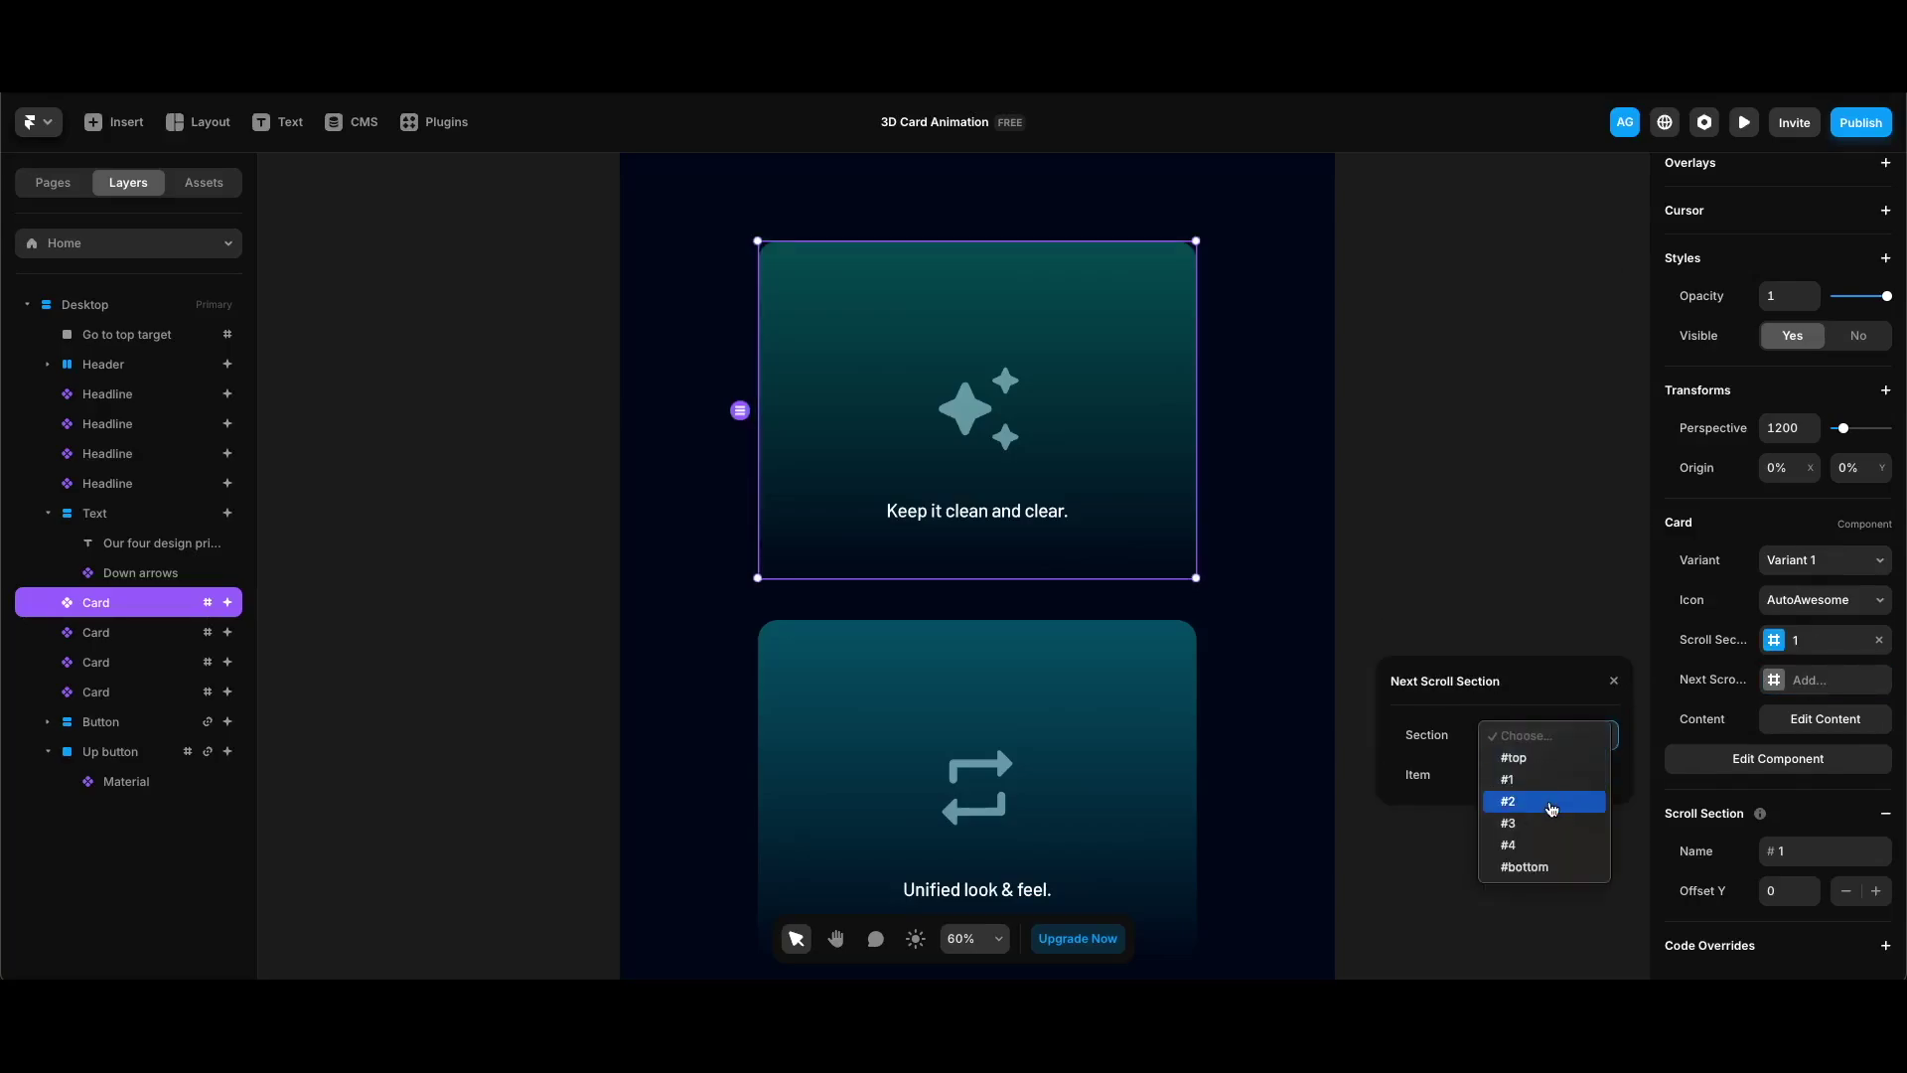
click(1552, 802)
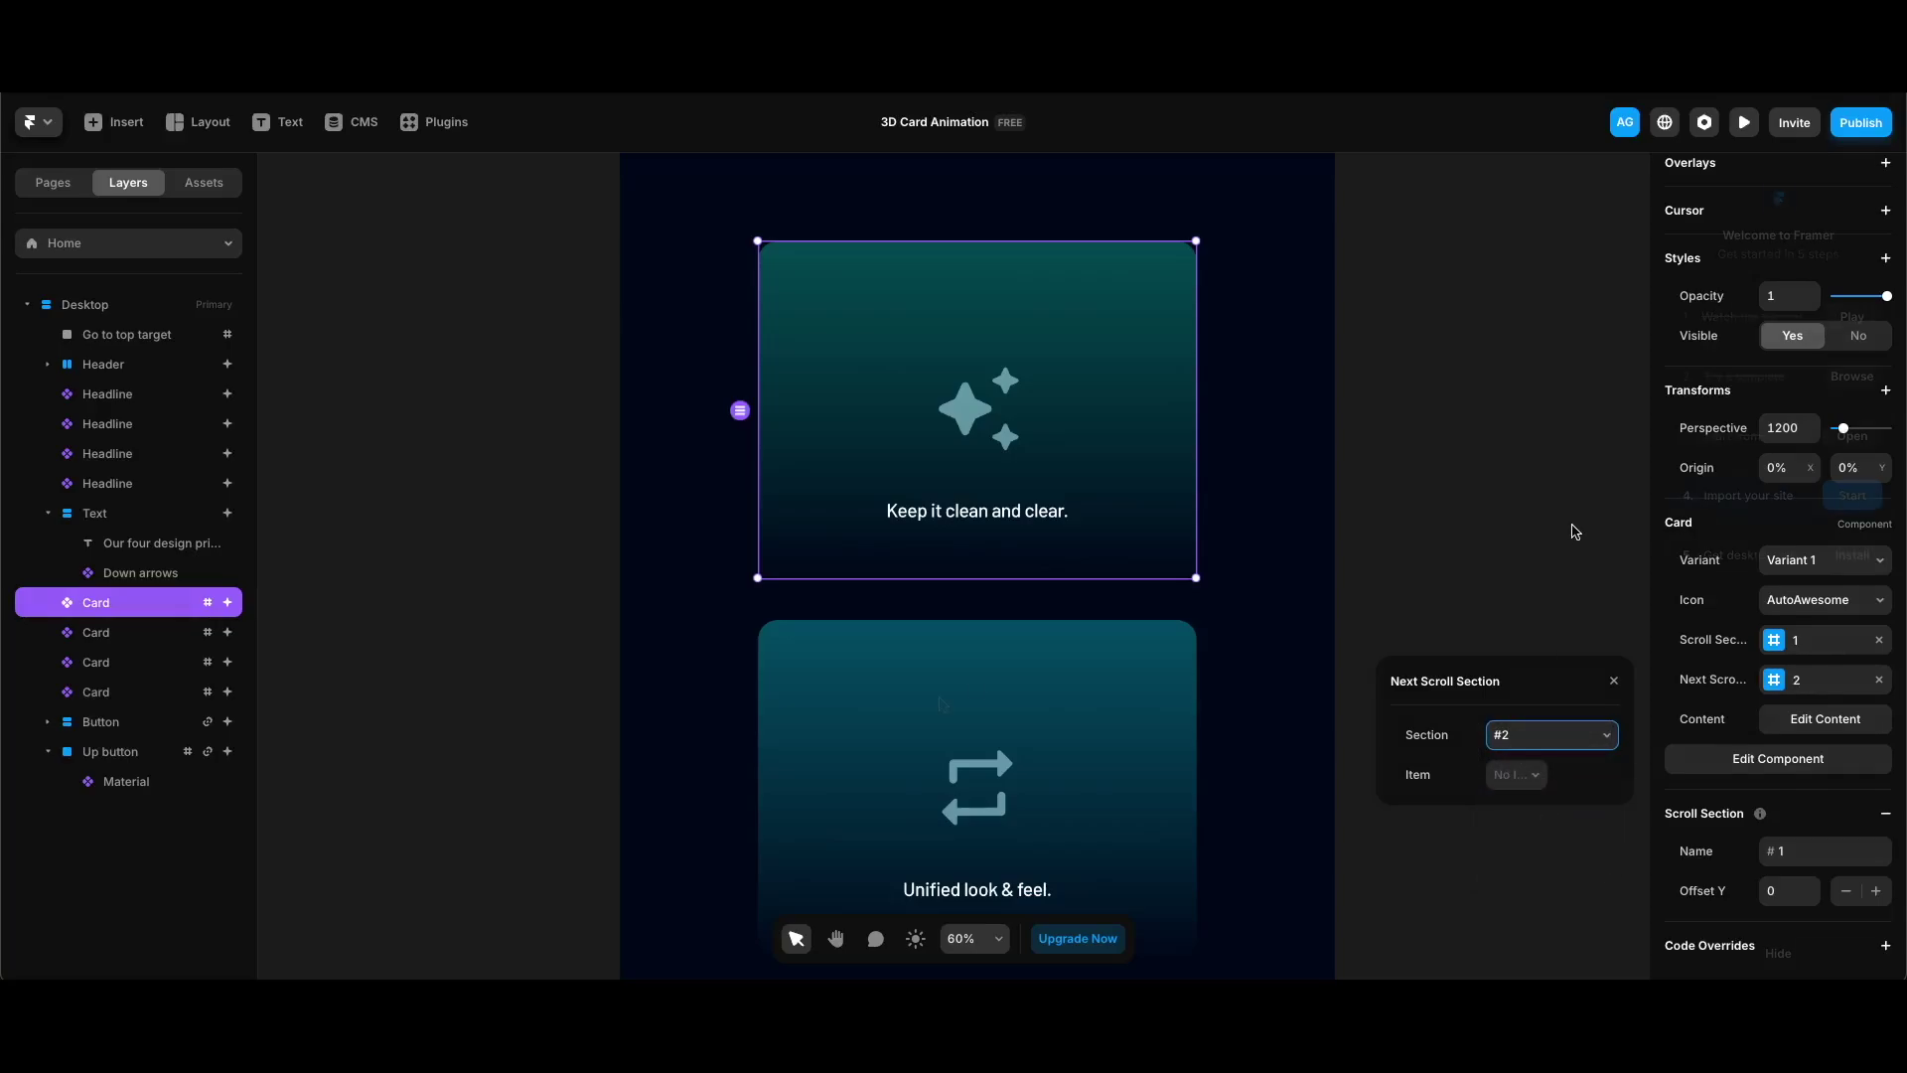
click(1570, 527)
Set the Unified look & feel card to Scroll Section #2 and Next Scroll Section #3
scroll(1145, 600, down, 1)
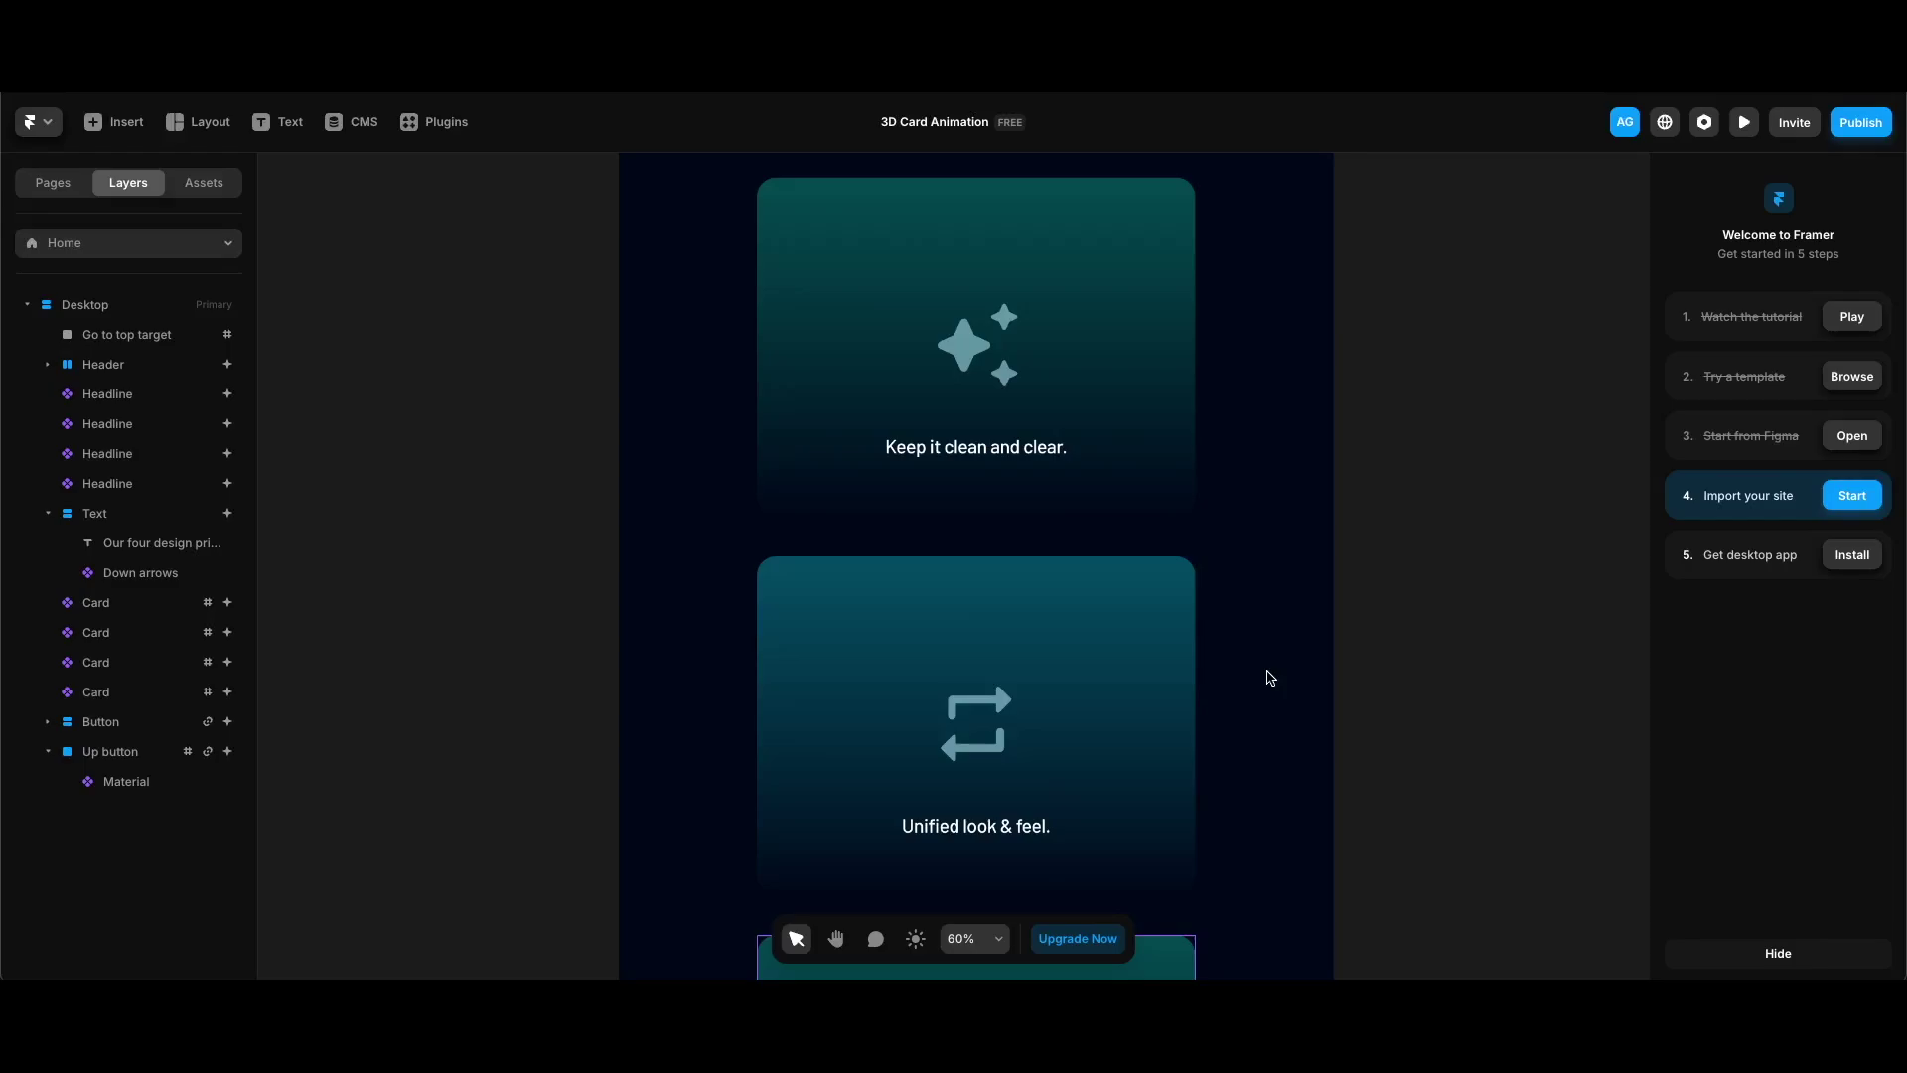
scroll(1268, 678, down, 4)
click(1142, 527)
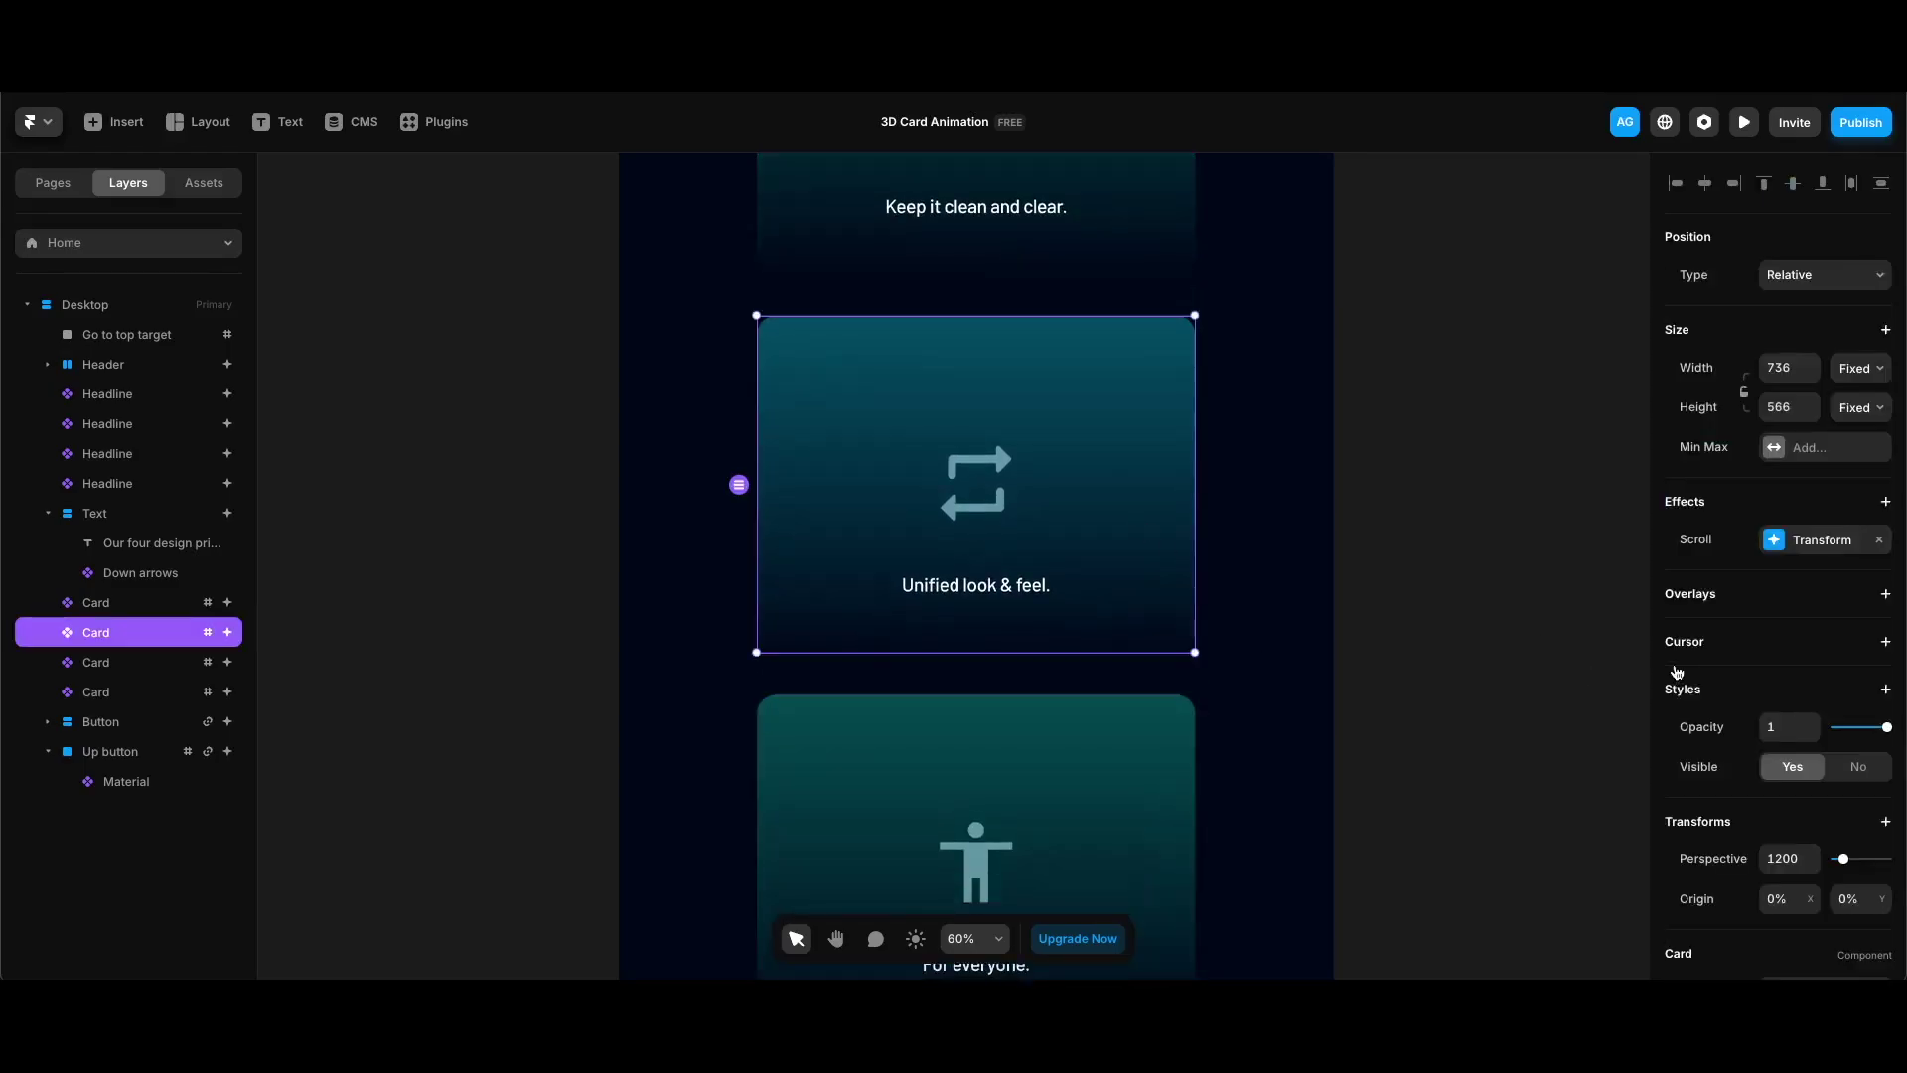
scroll(1666, 641, down, 5)
click(1827, 644)
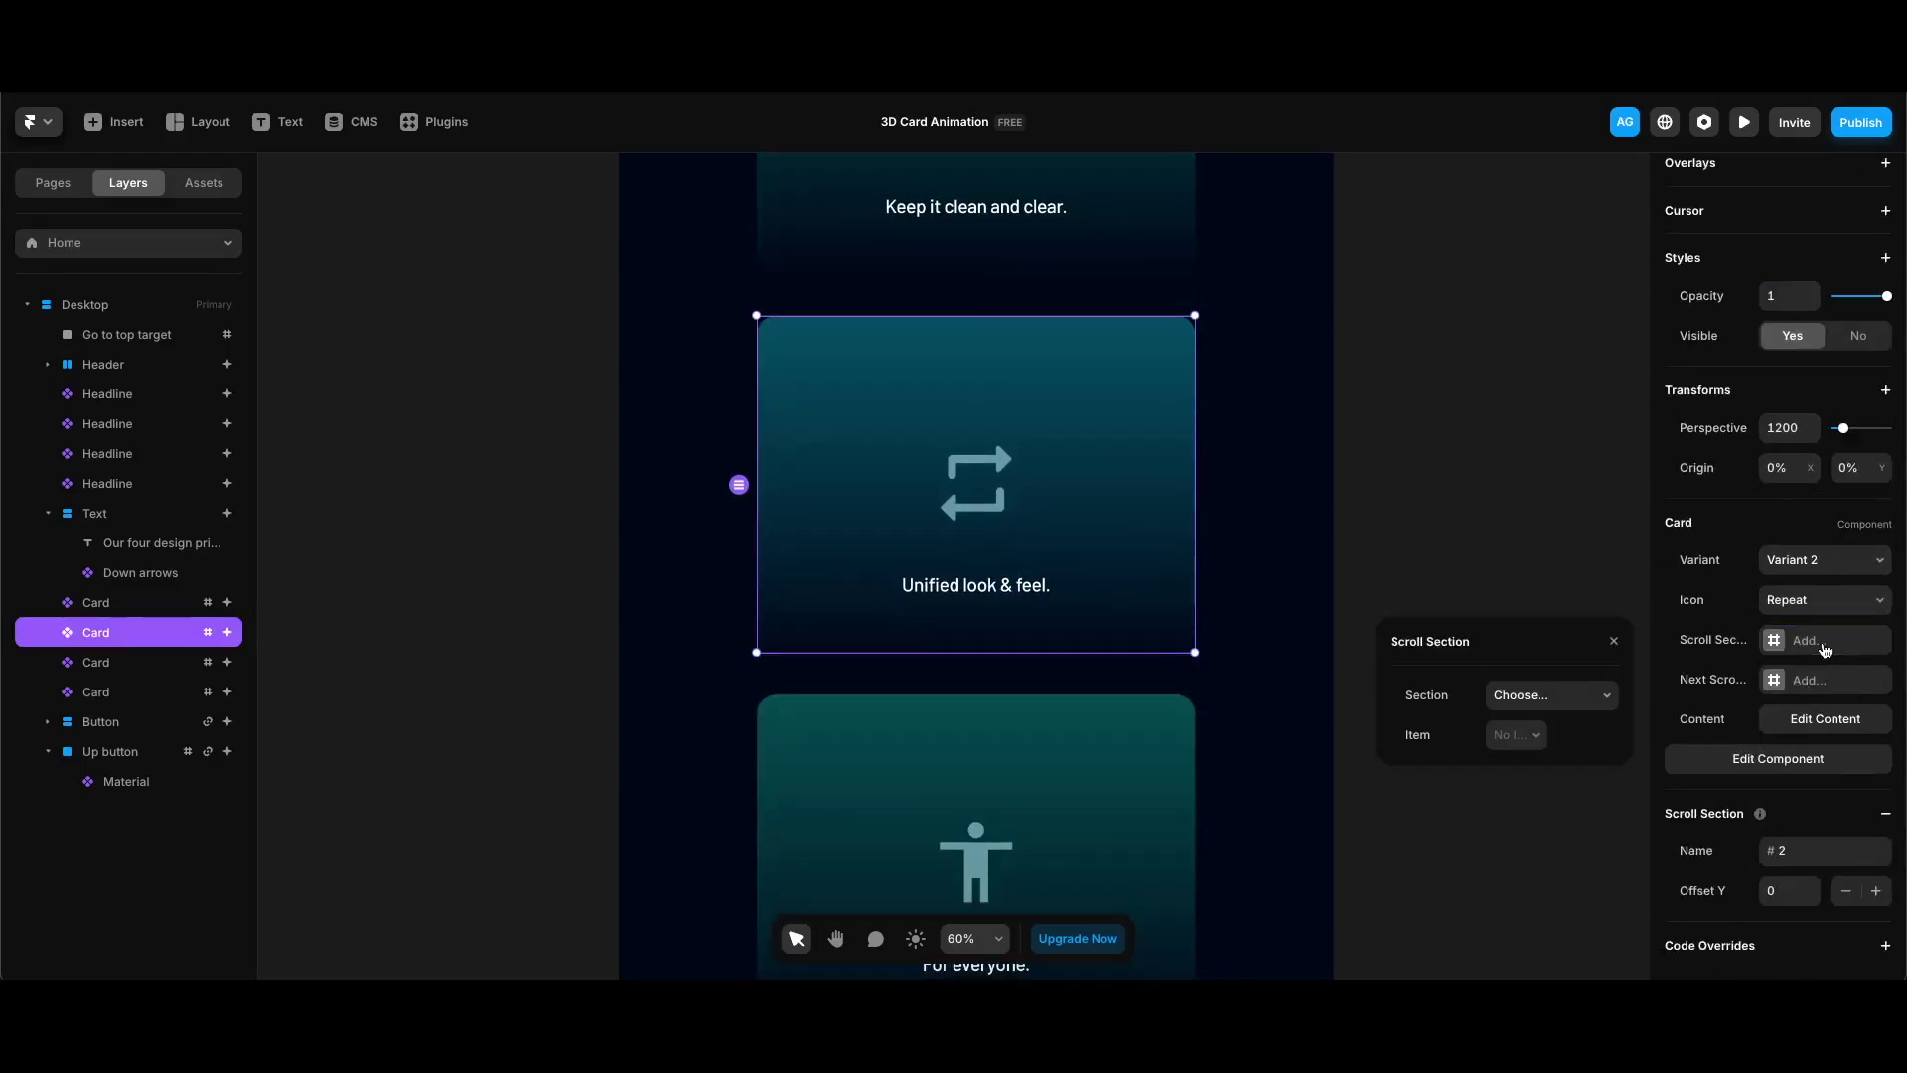
click(1603, 692)
click(1549, 762)
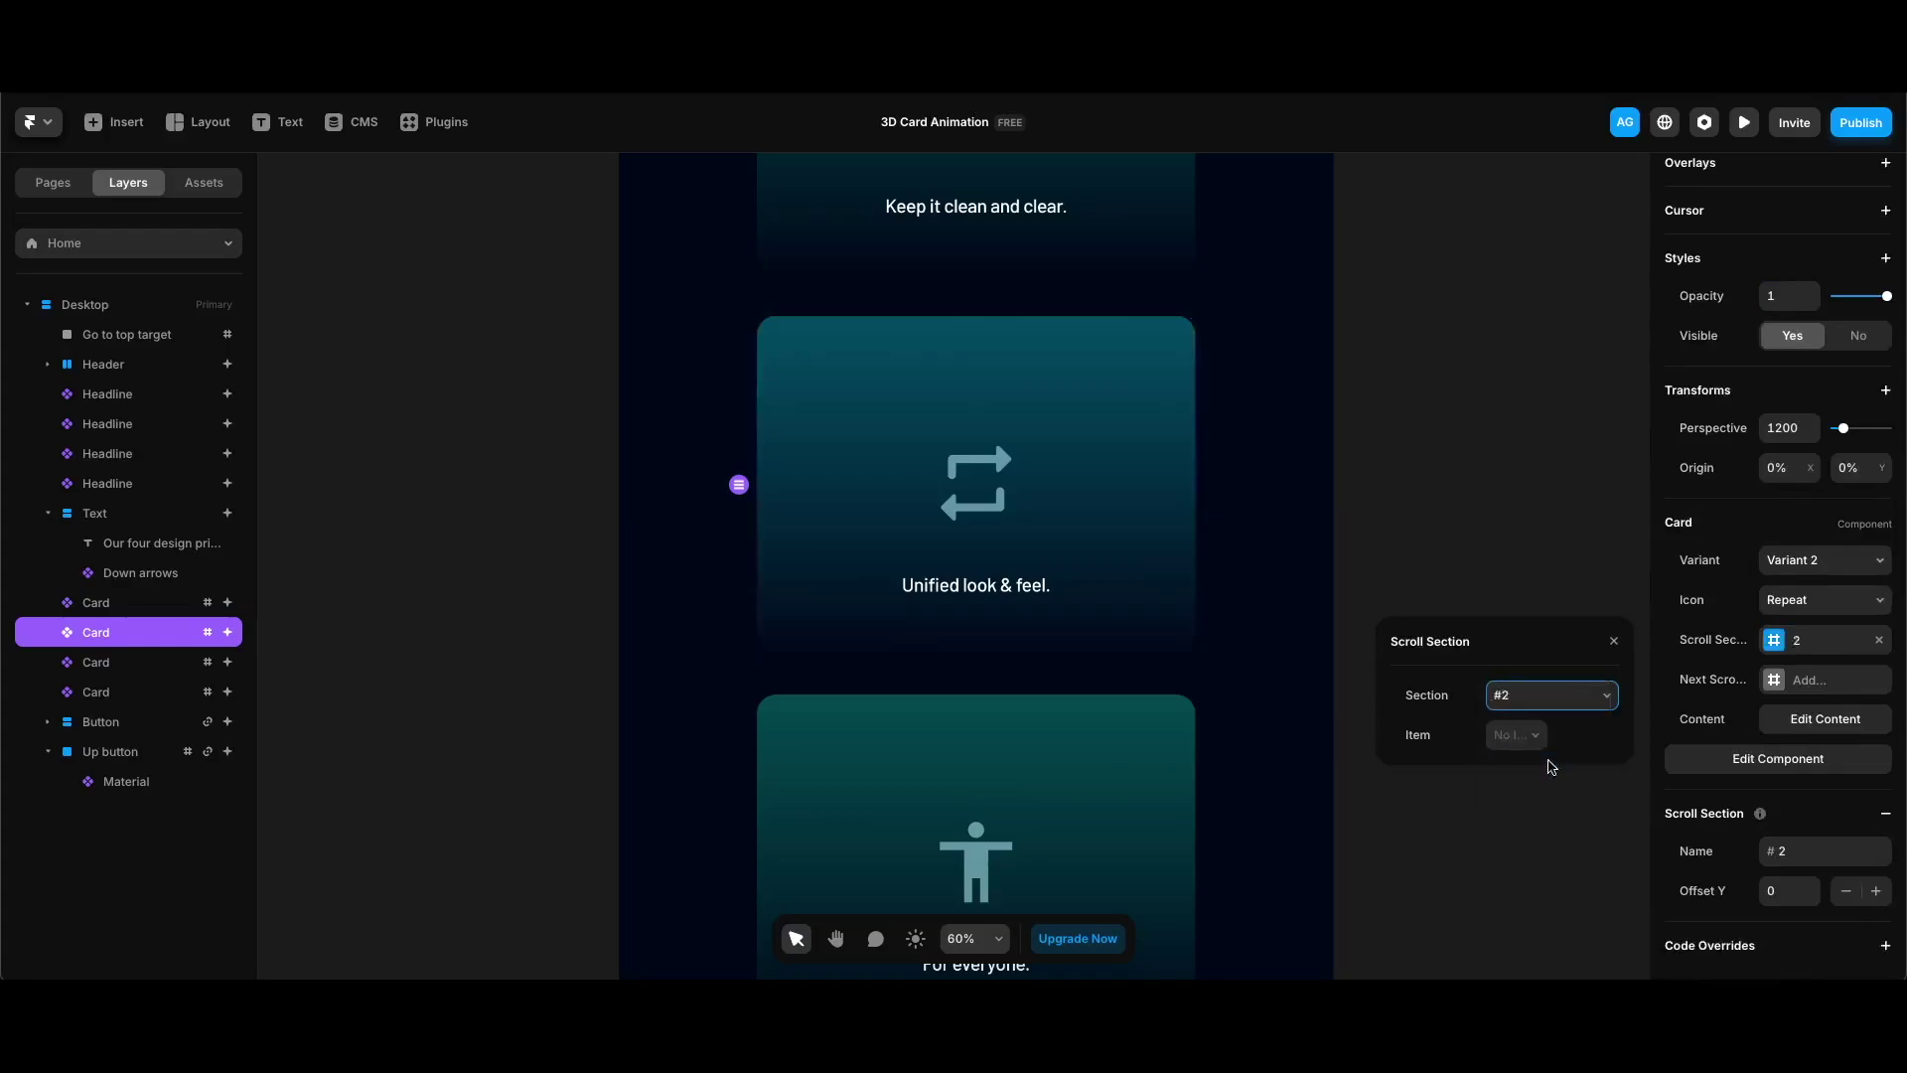
click(1805, 681)
click(1555, 736)
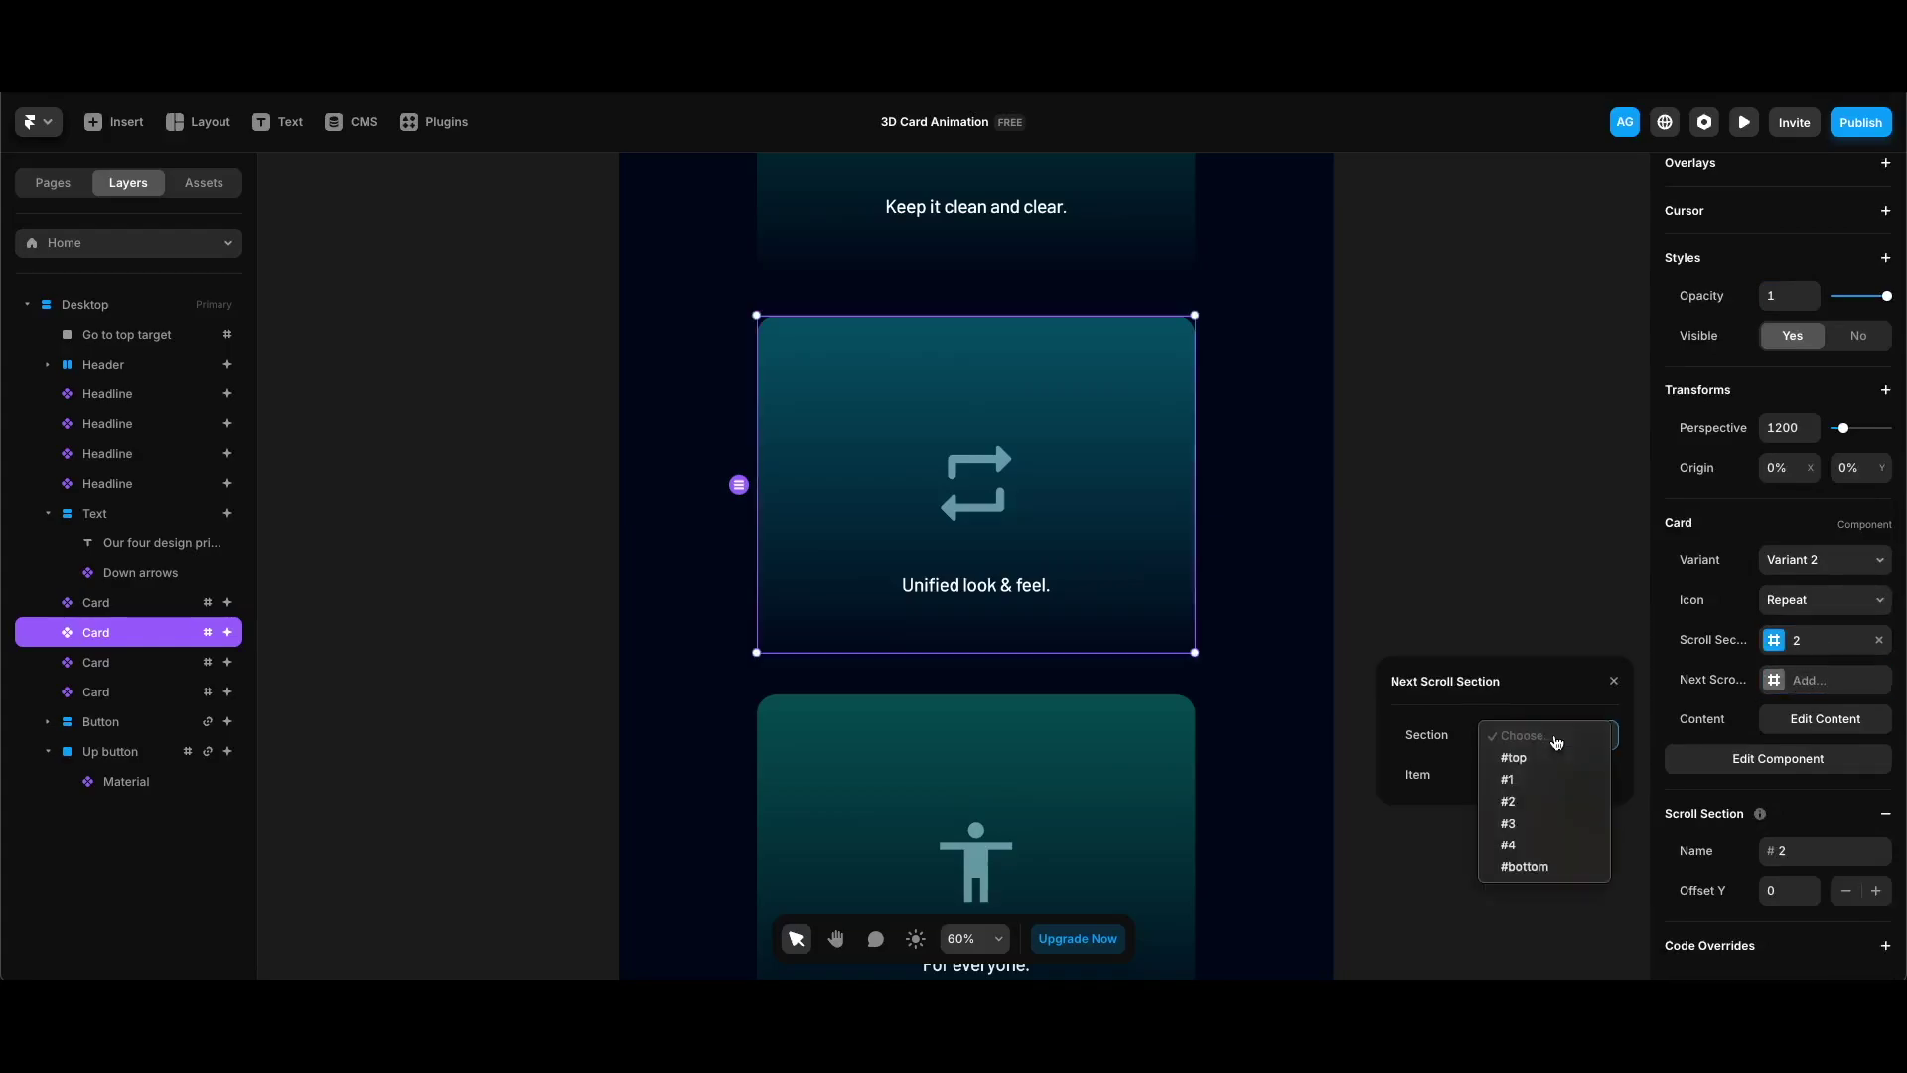
click(1527, 822)
Set the For everyone card to Scroll Section #3 and the following section as next
scroll(1259, 675, down, 5)
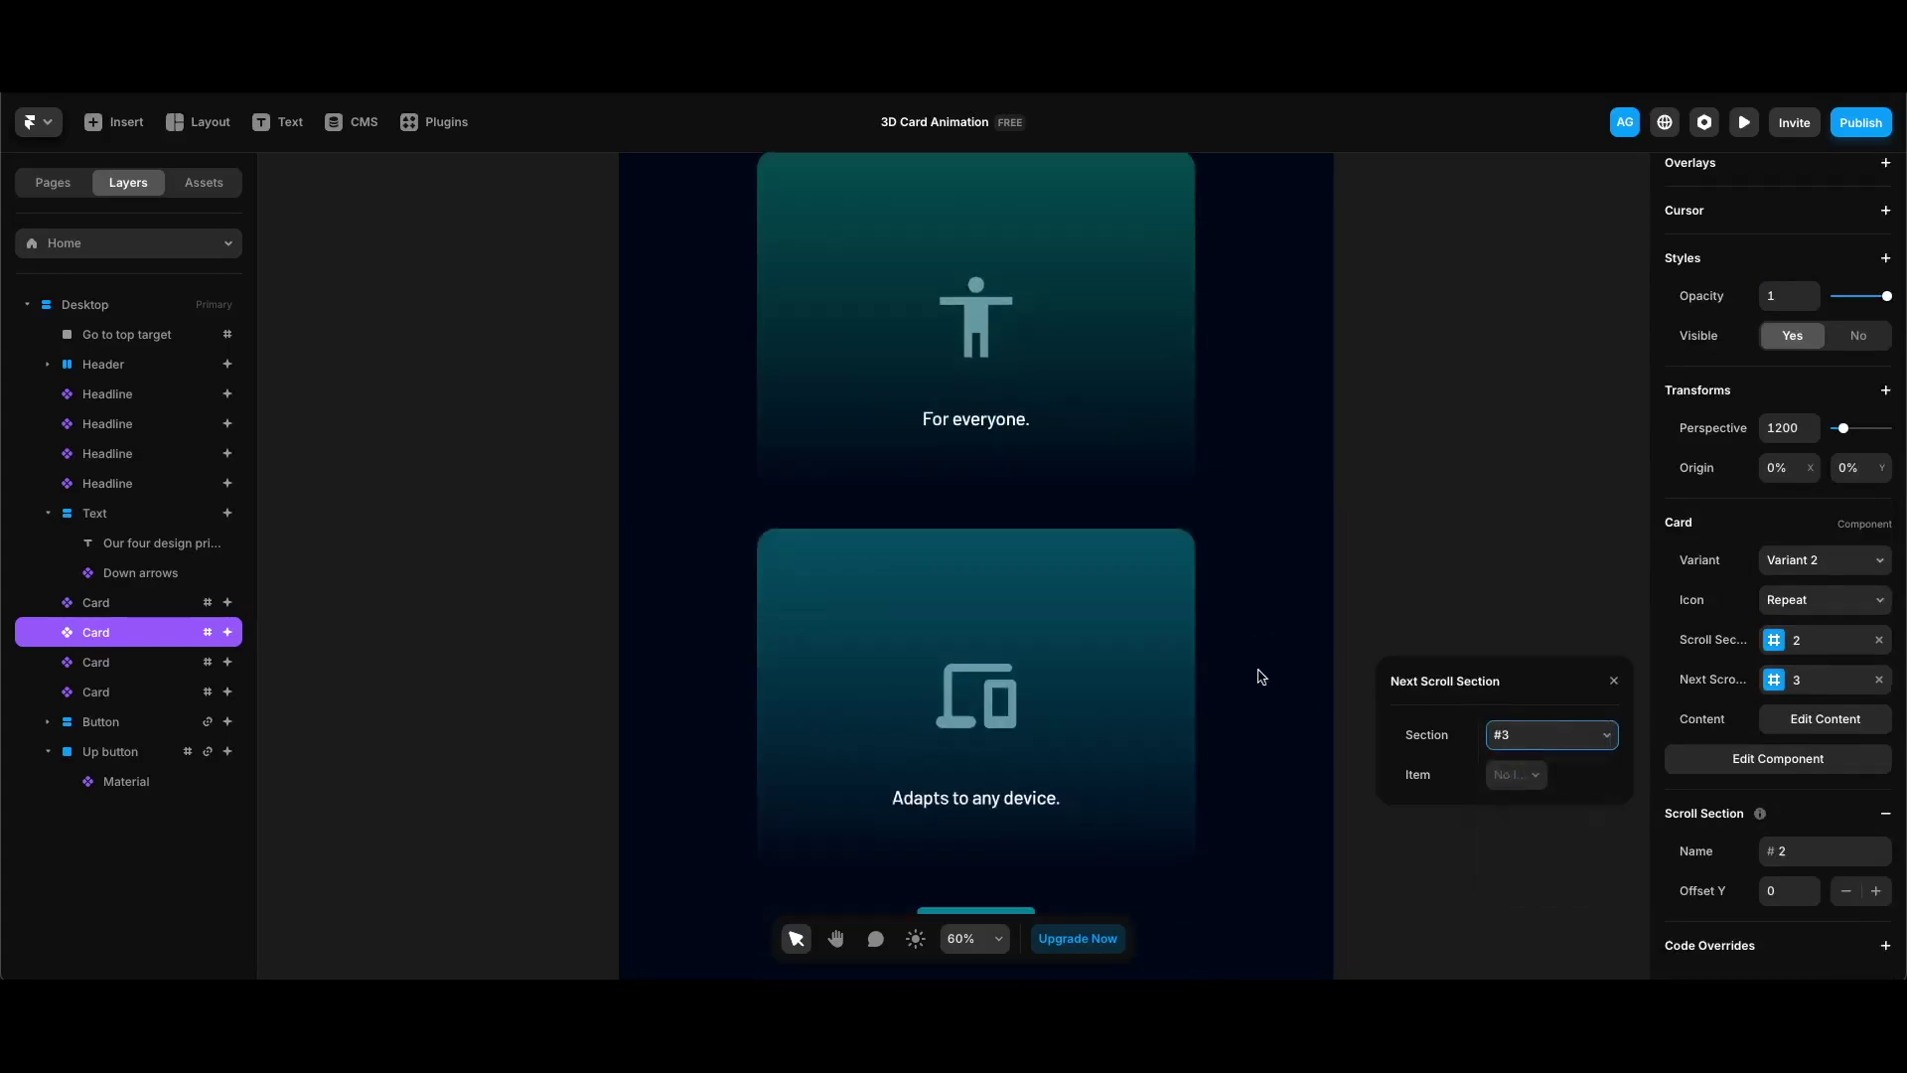
click(1167, 368)
click(1818, 763)
click(1573, 822)
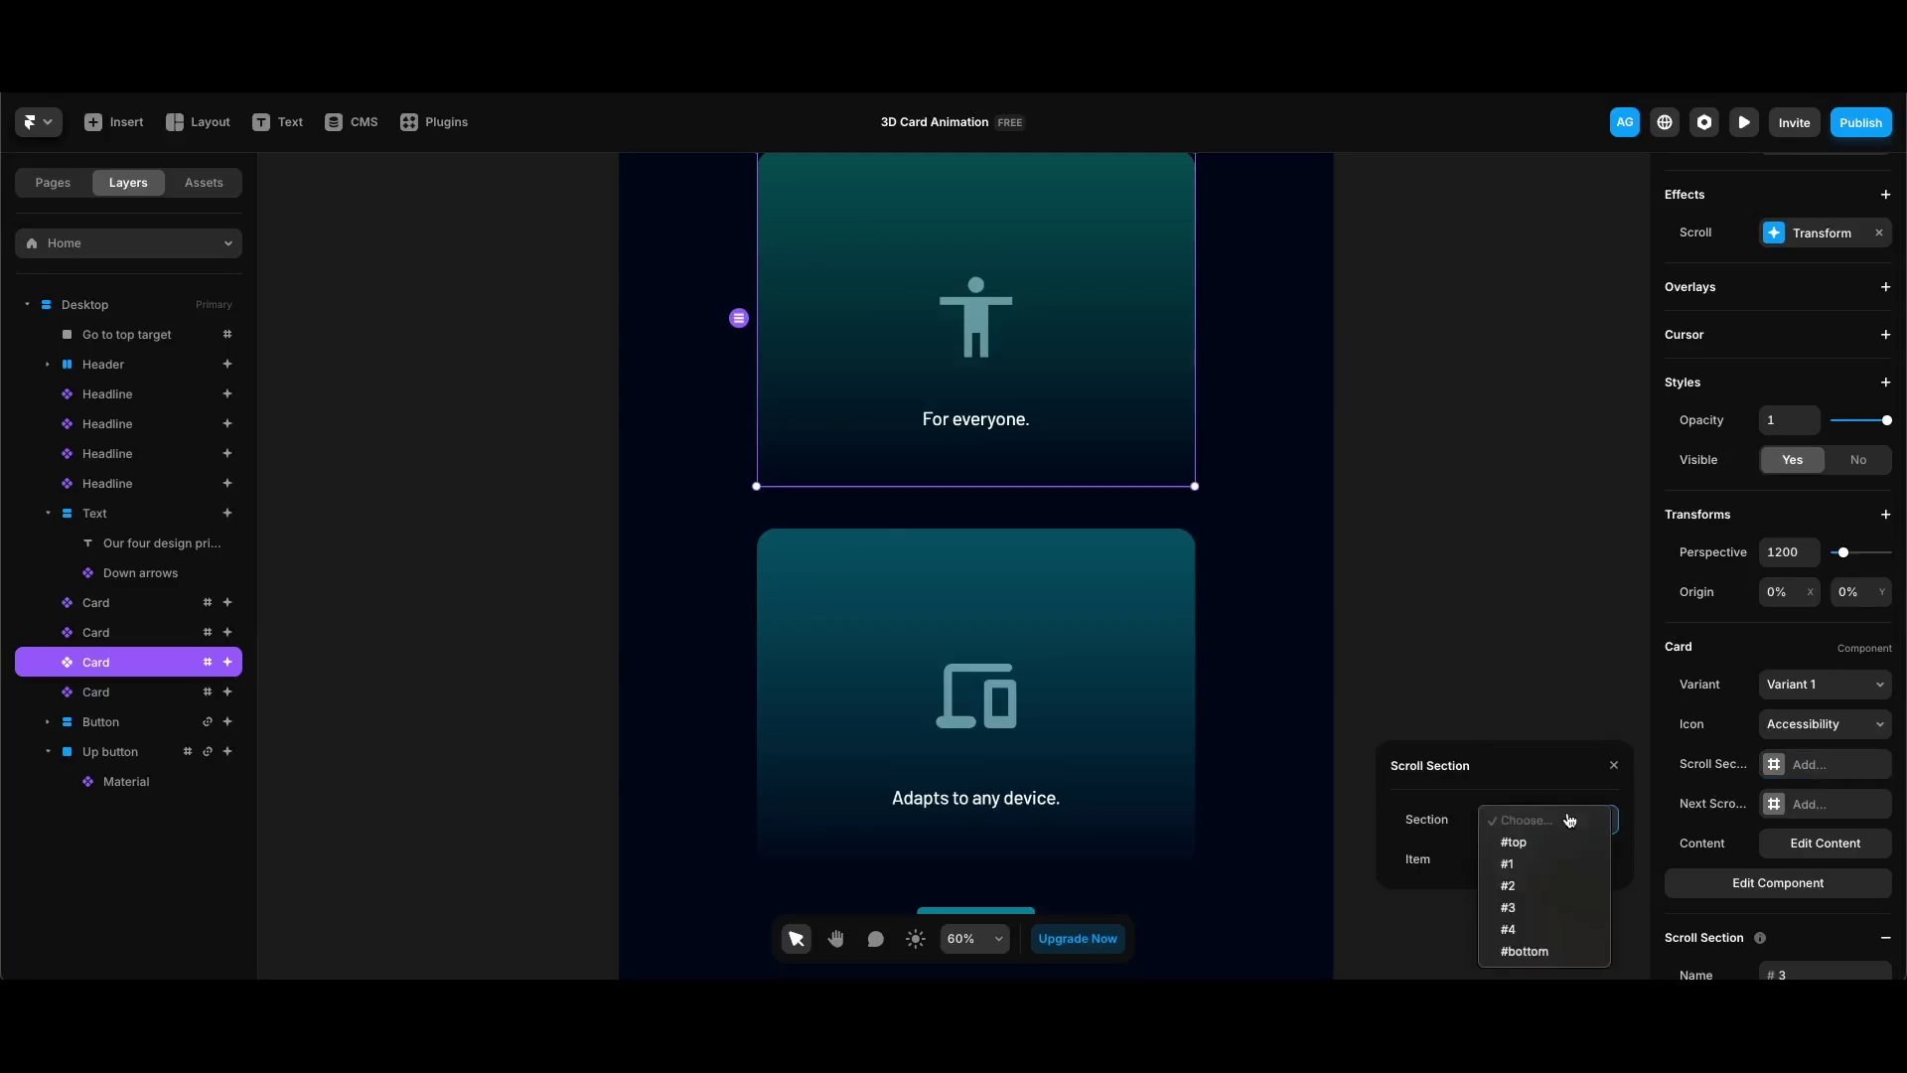
click(1540, 909)
click(1817, 805)
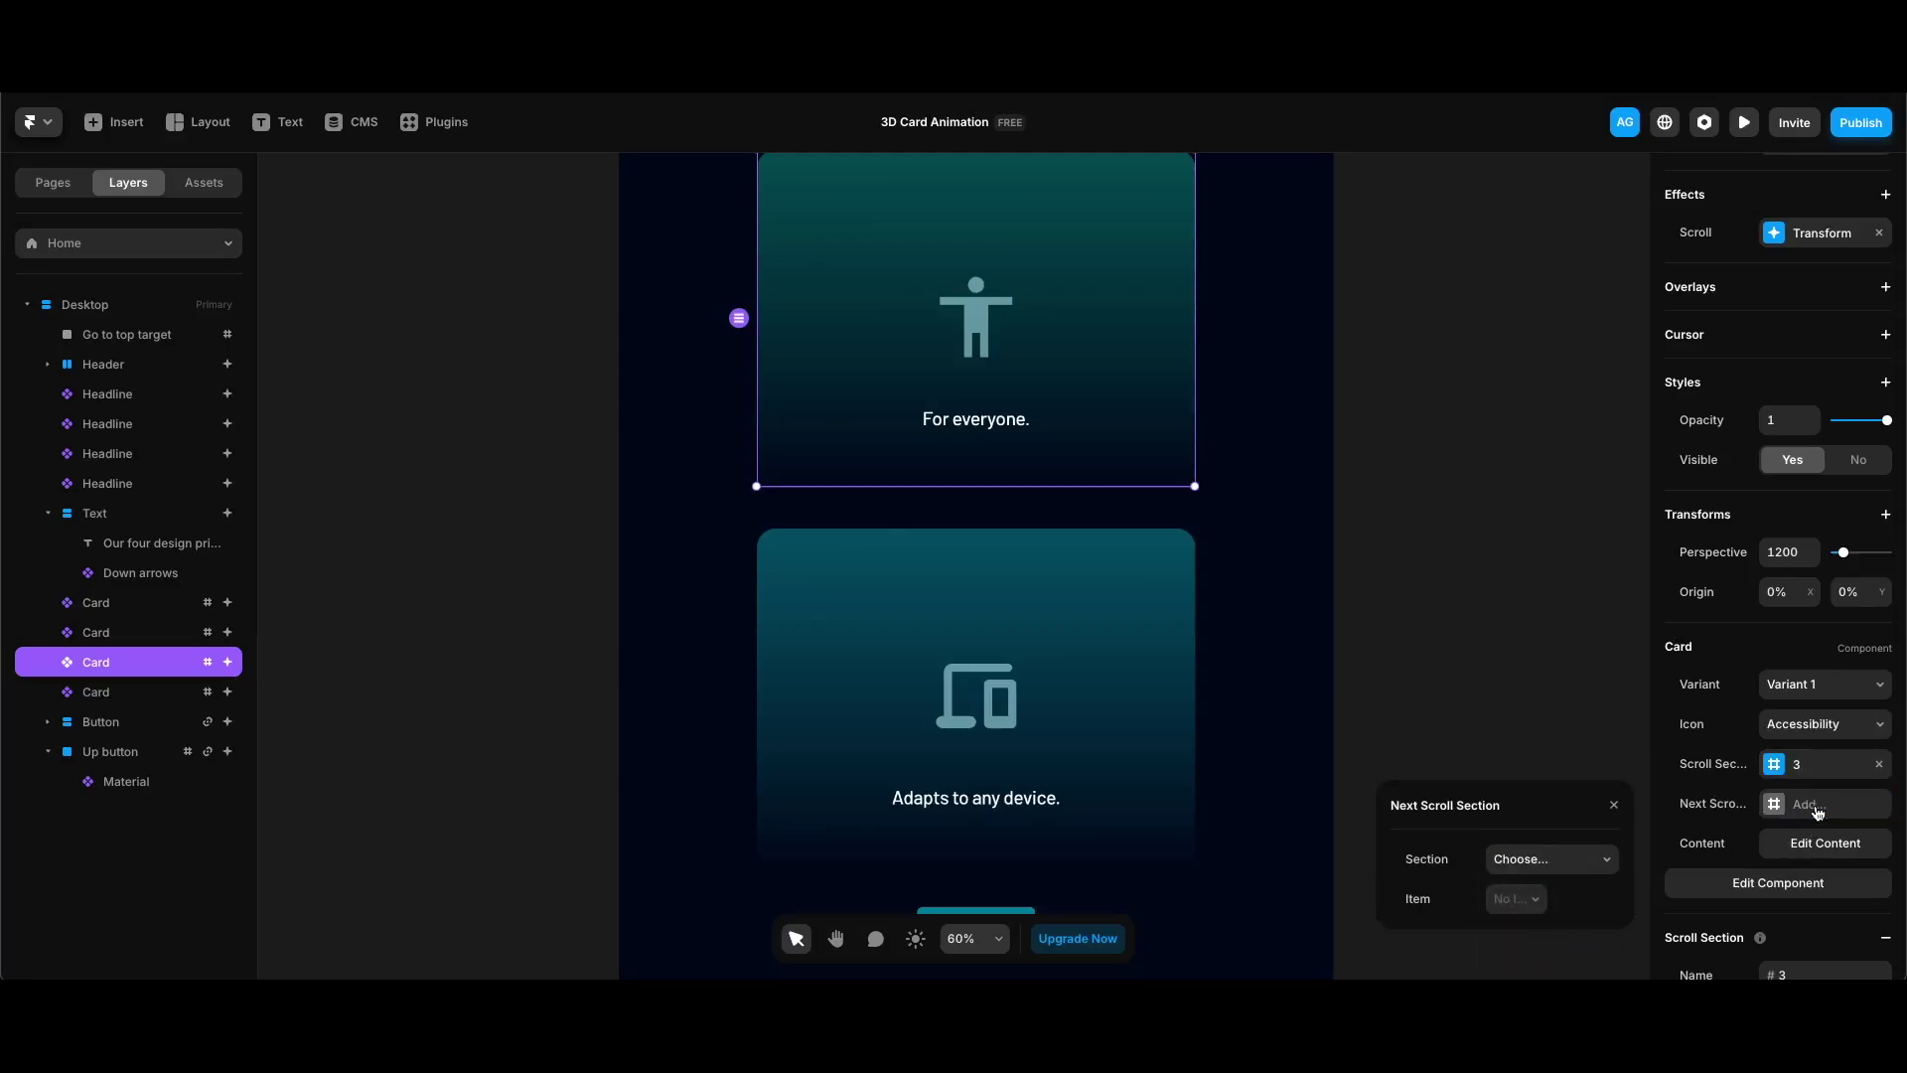
click(1519, 859)
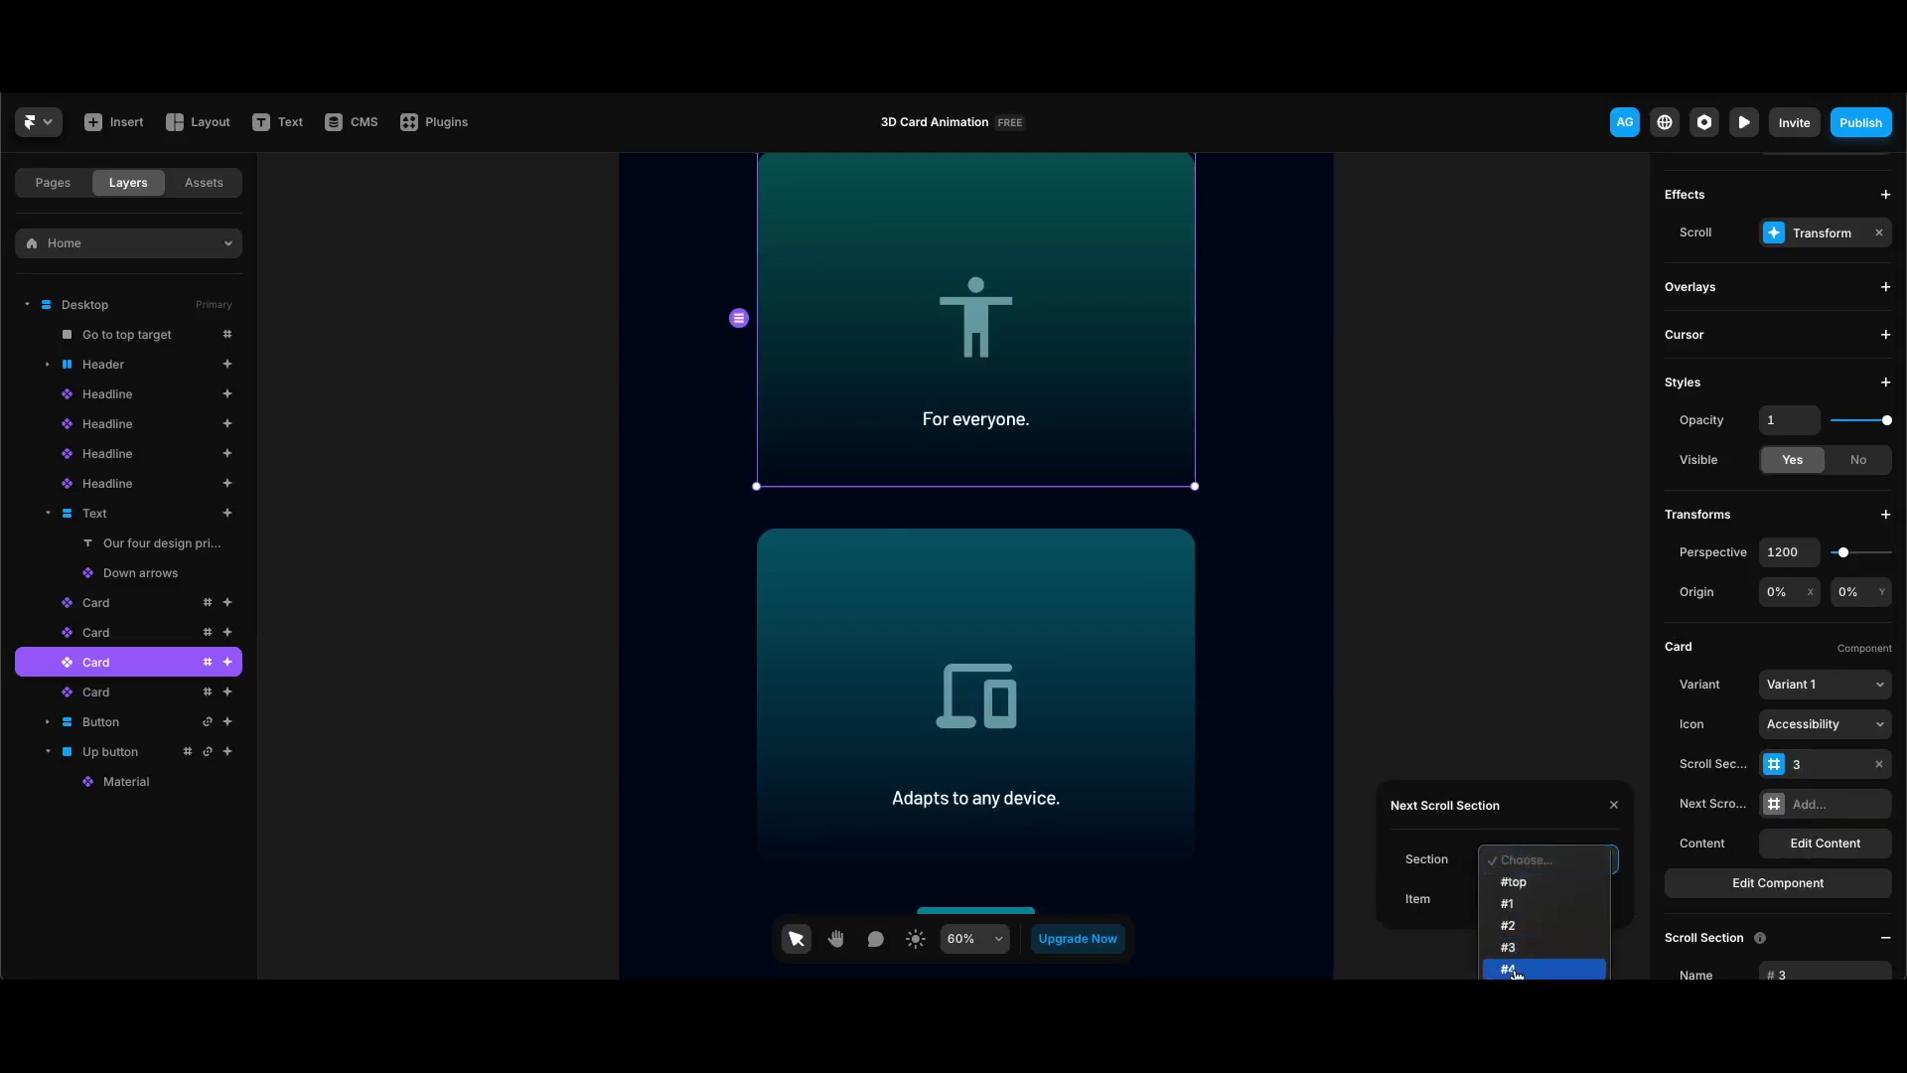
click(1528, 710)
Give the Adapts to any device card Scroll Section #4 and Next Scroll Section bottom, then preview
click(1153, 673)
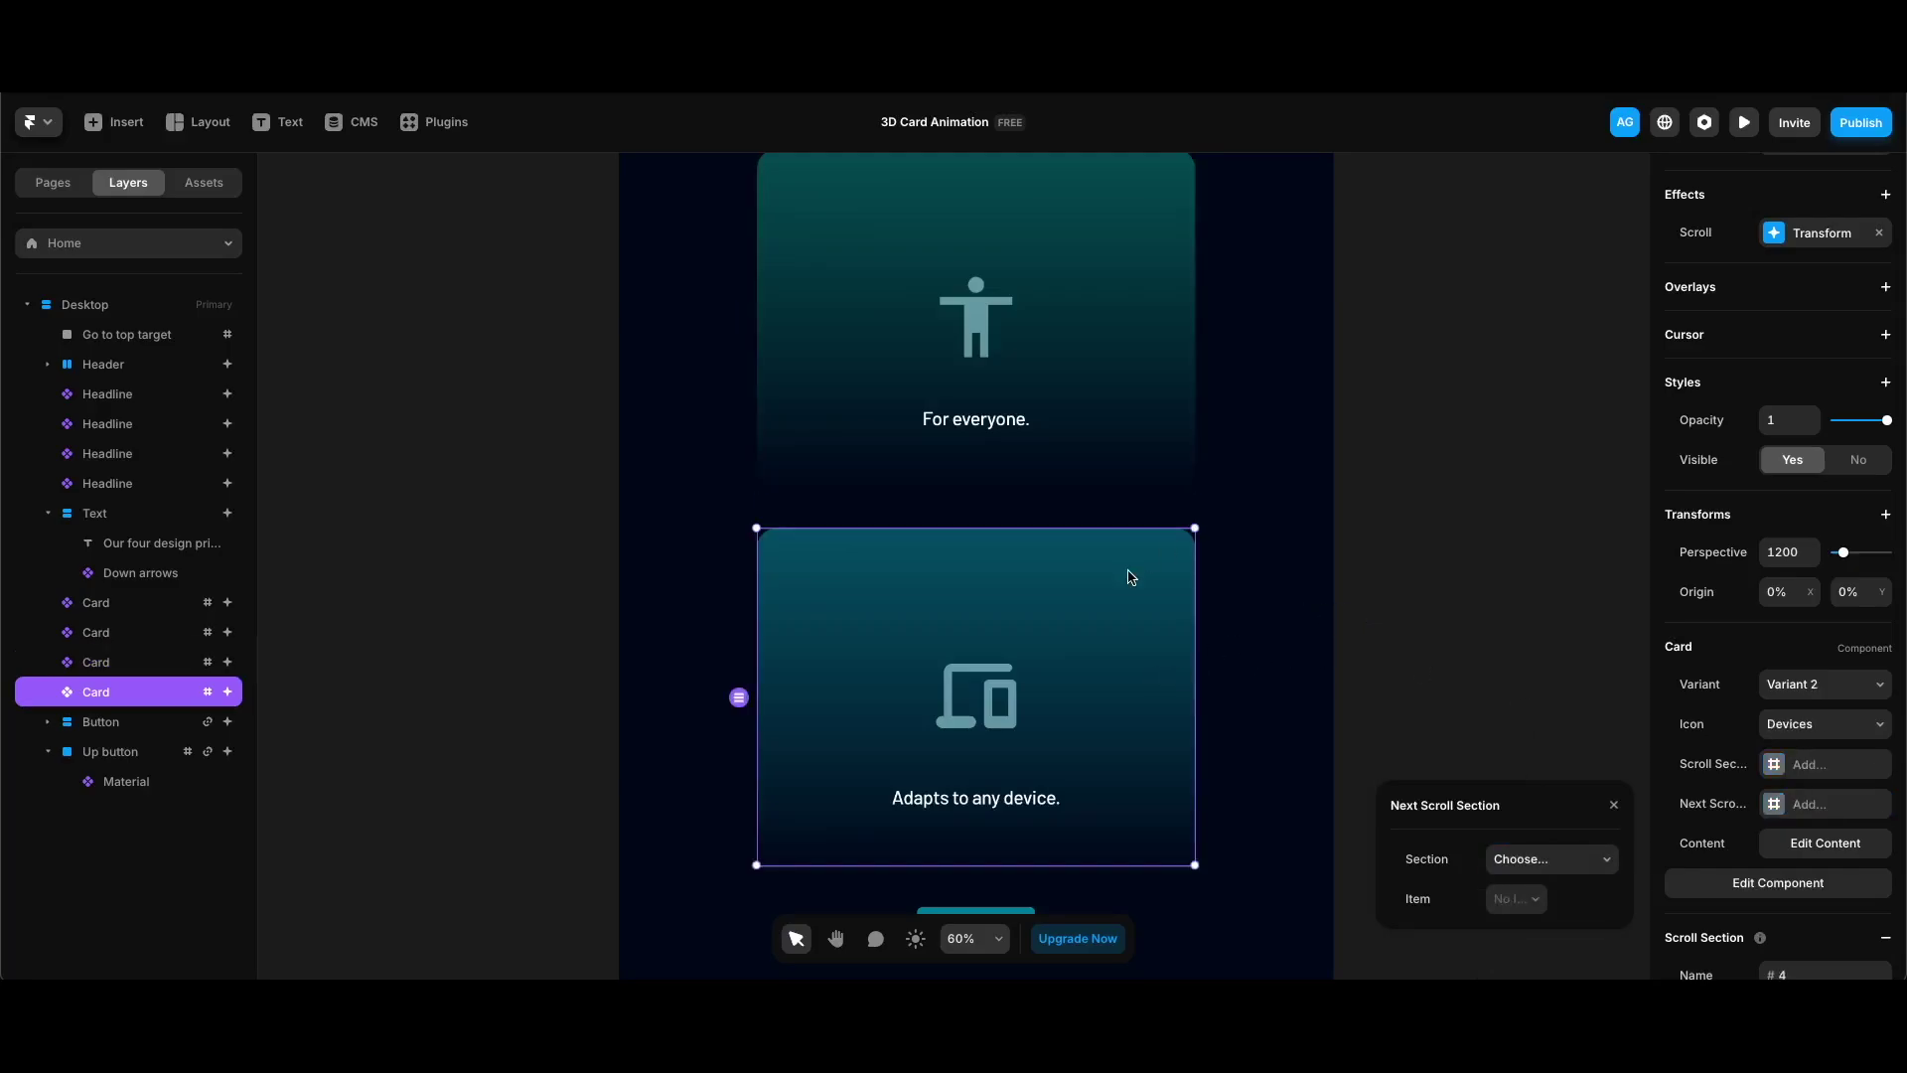
click(1822, 807)
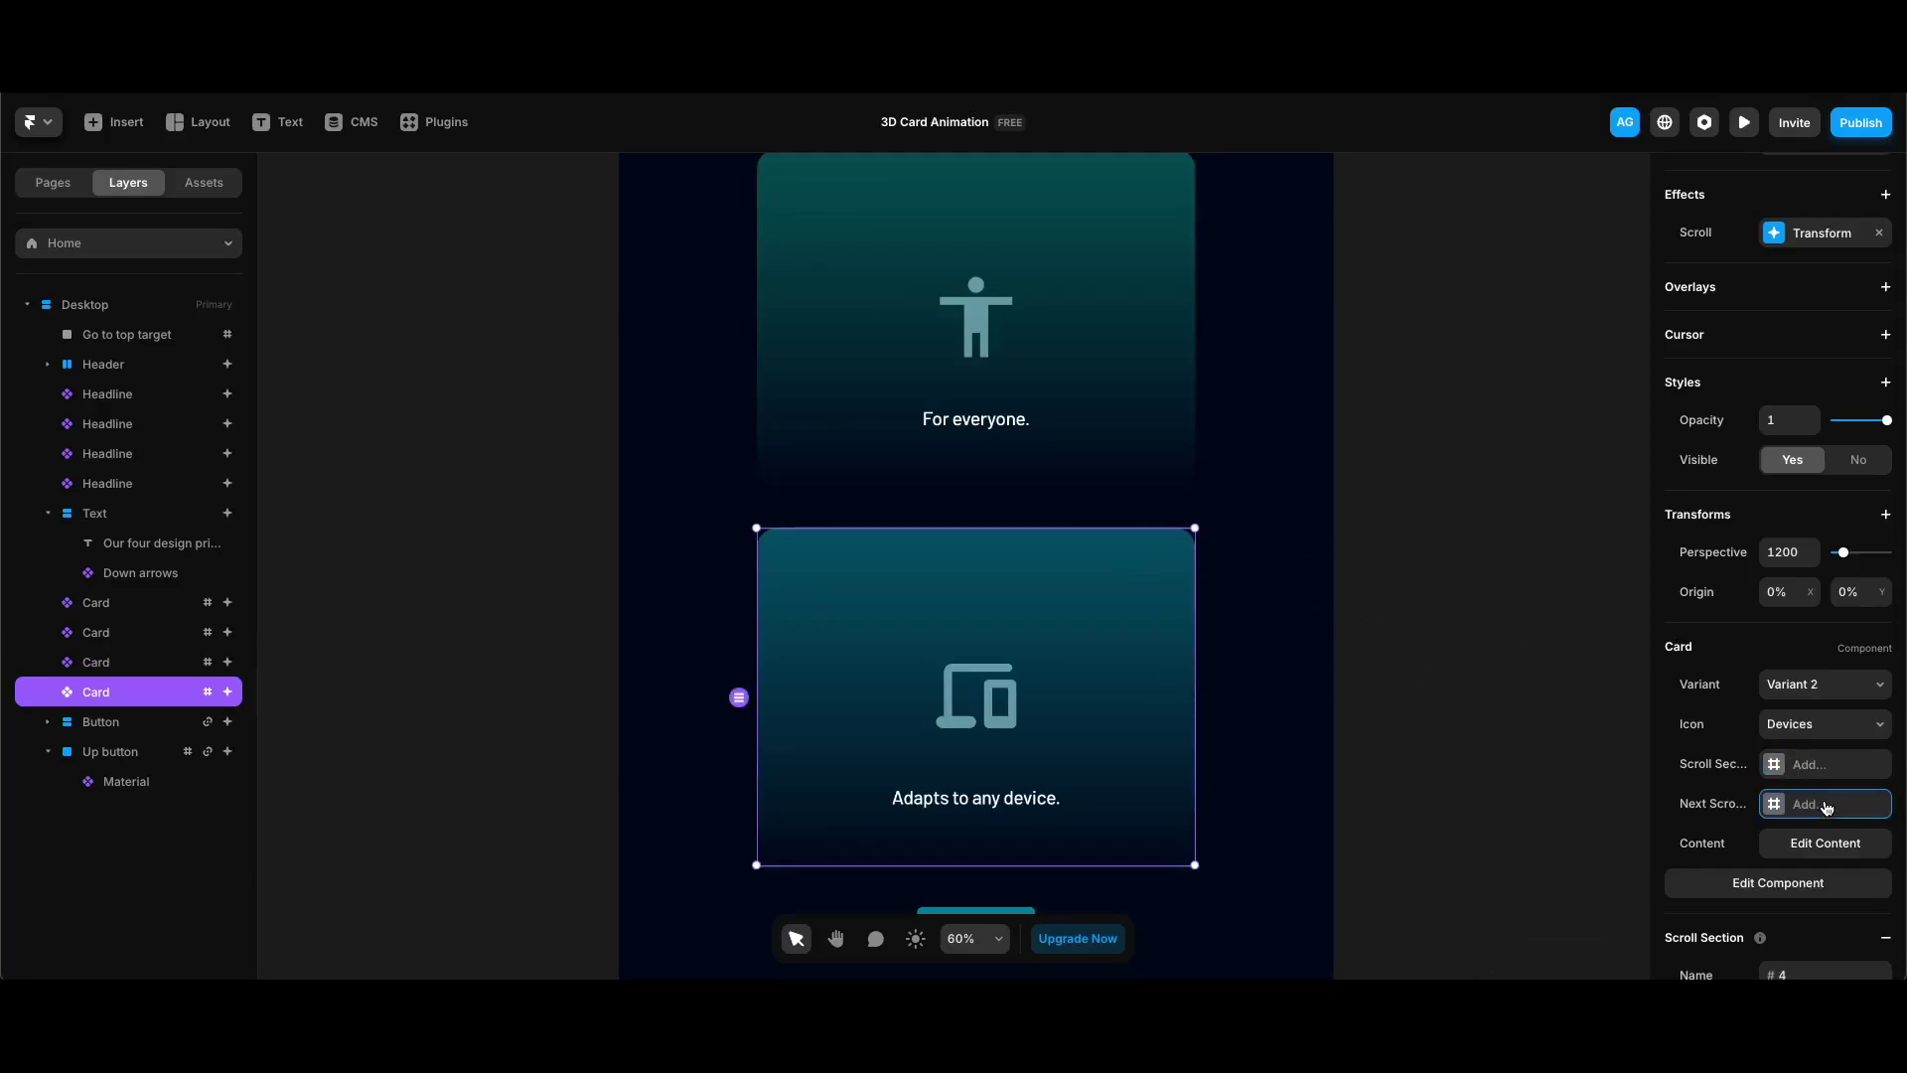
click(1825, 806)
click(1538, 862)
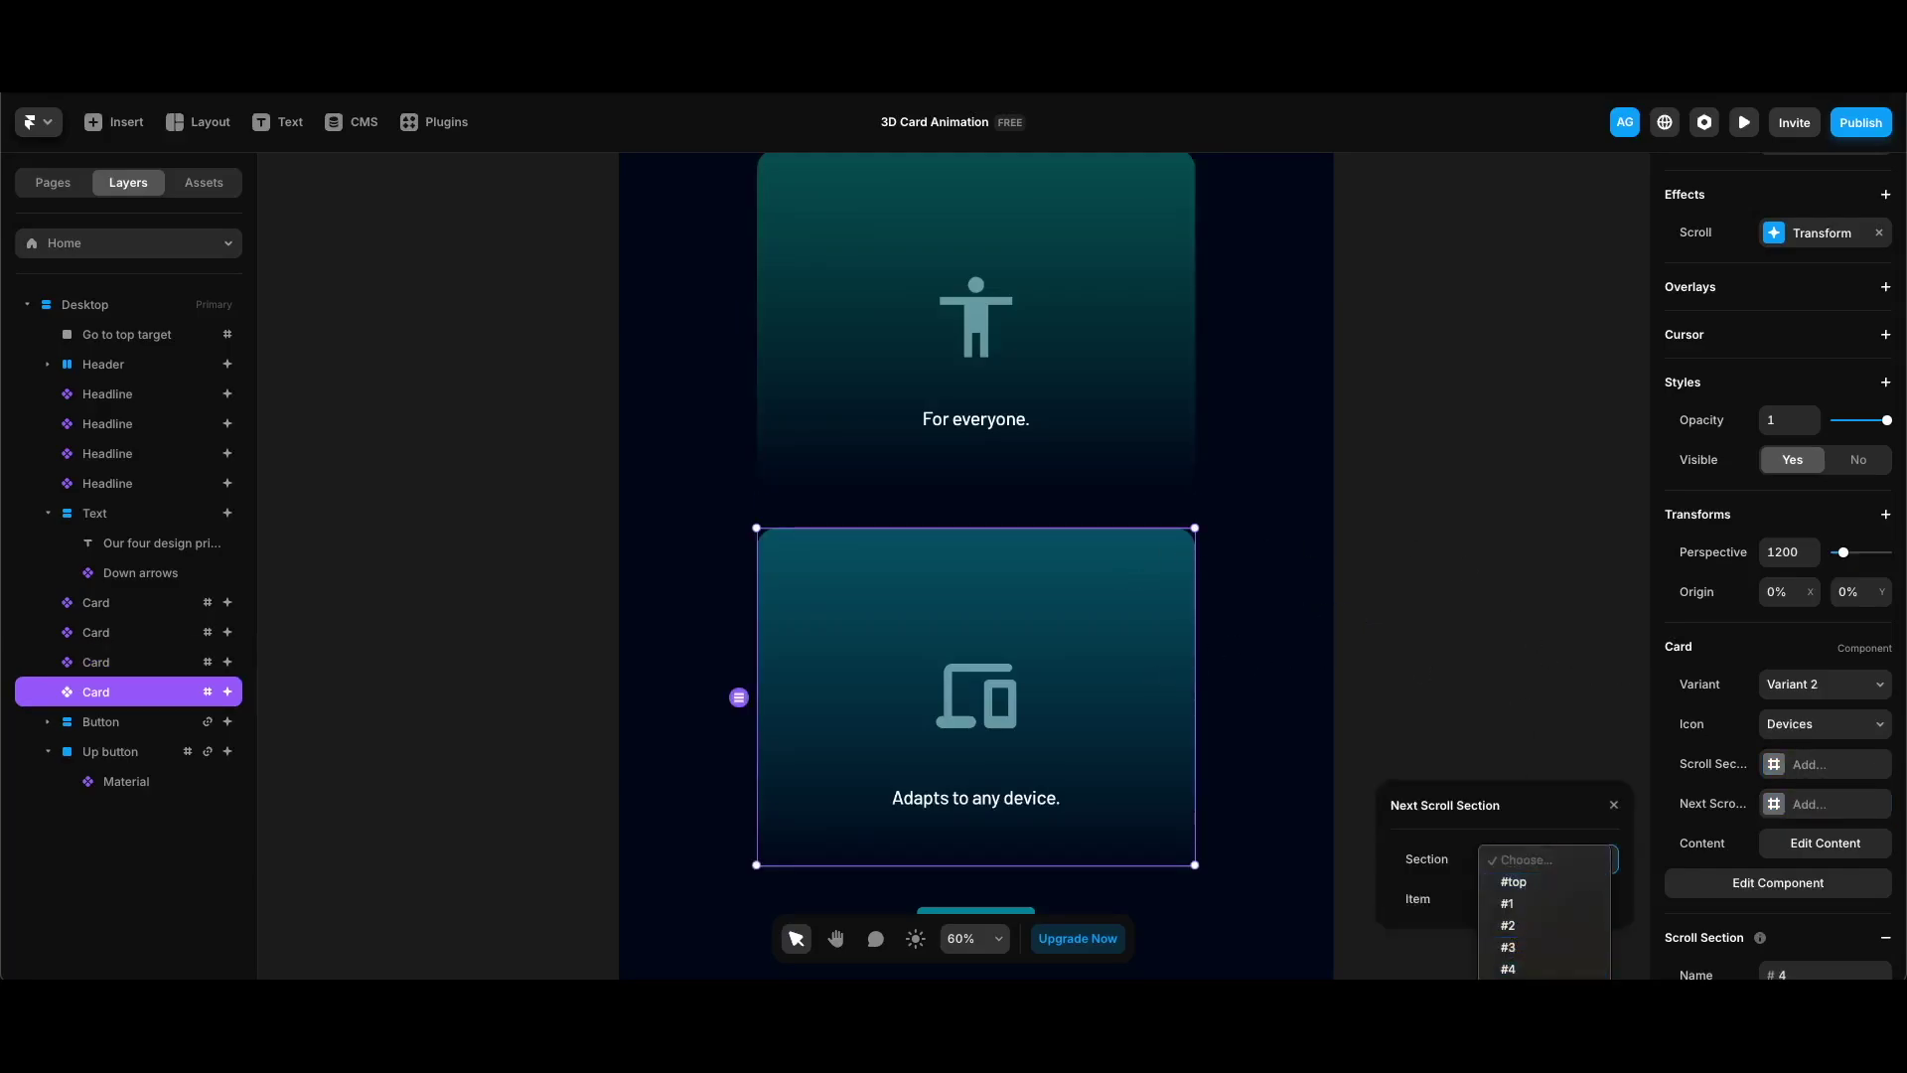
click(1525, 973)
click(1540, 822)
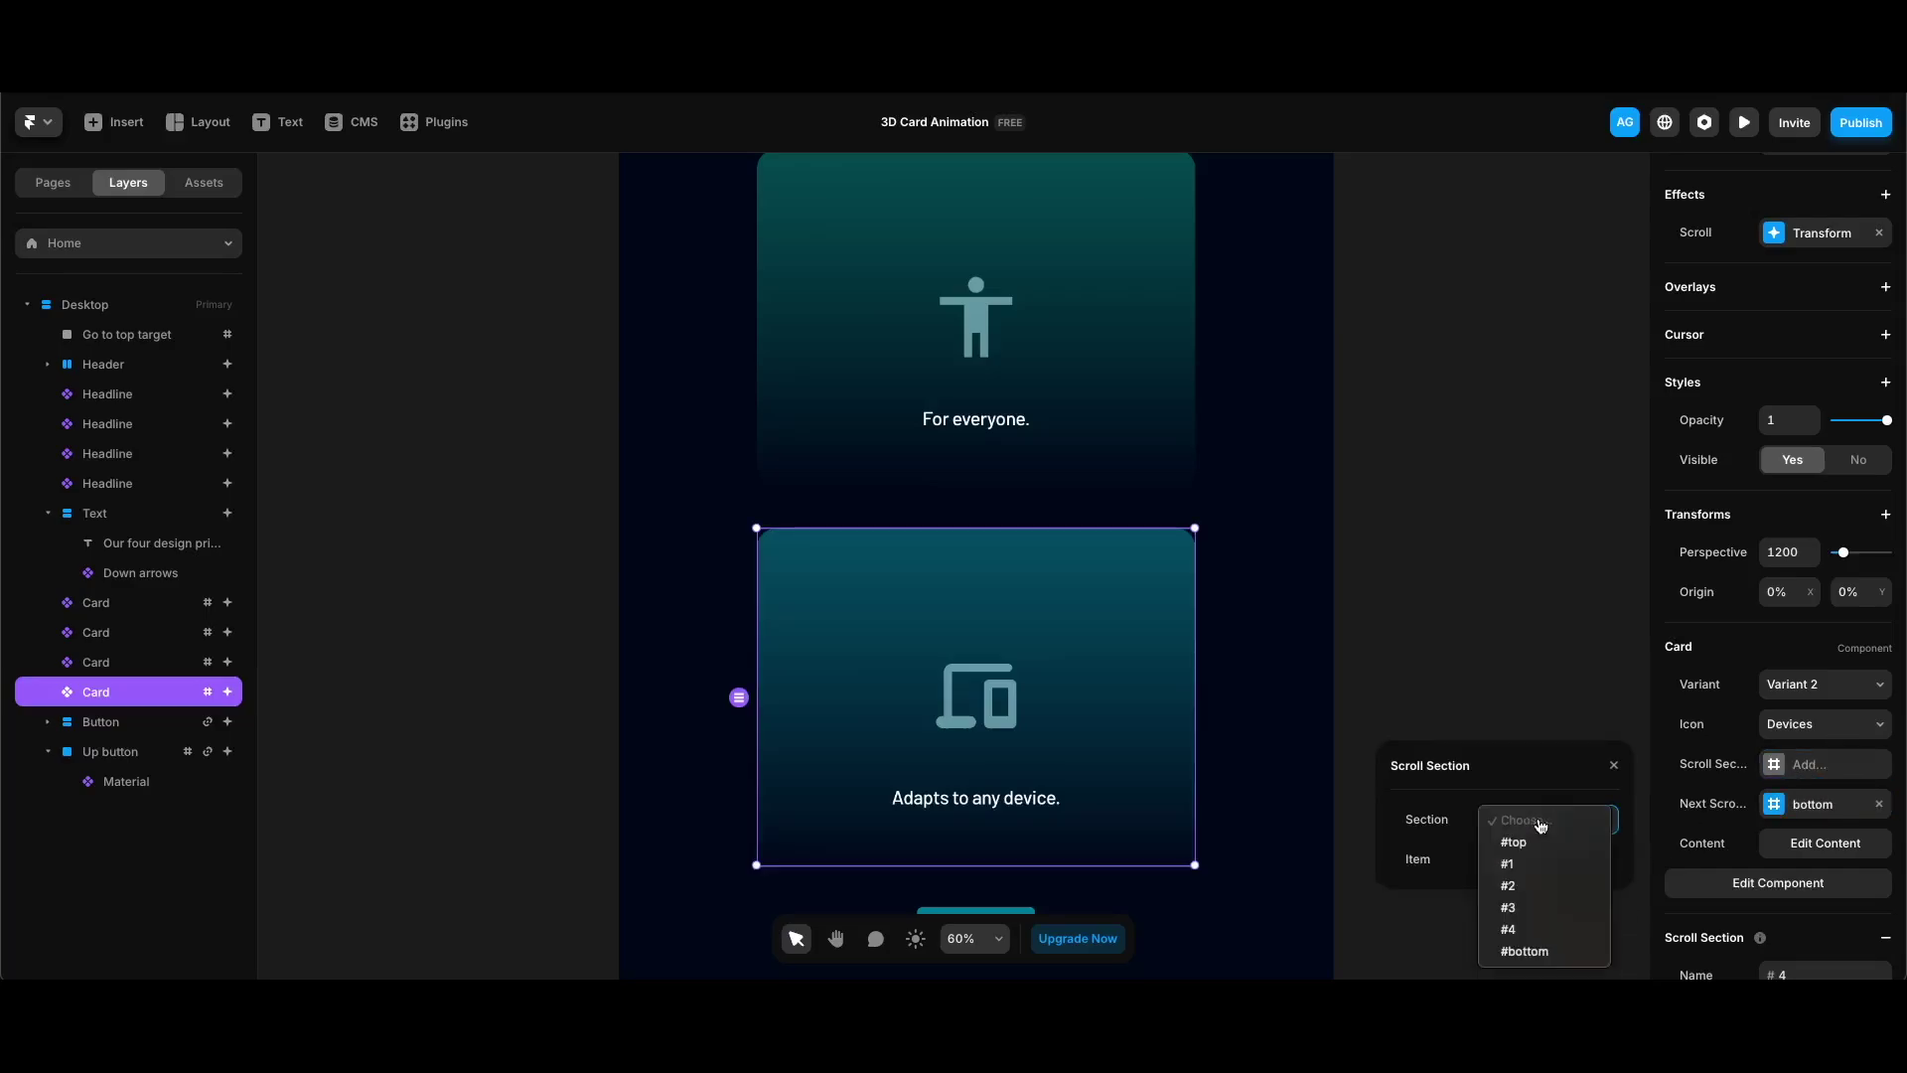
click(1508, 929)
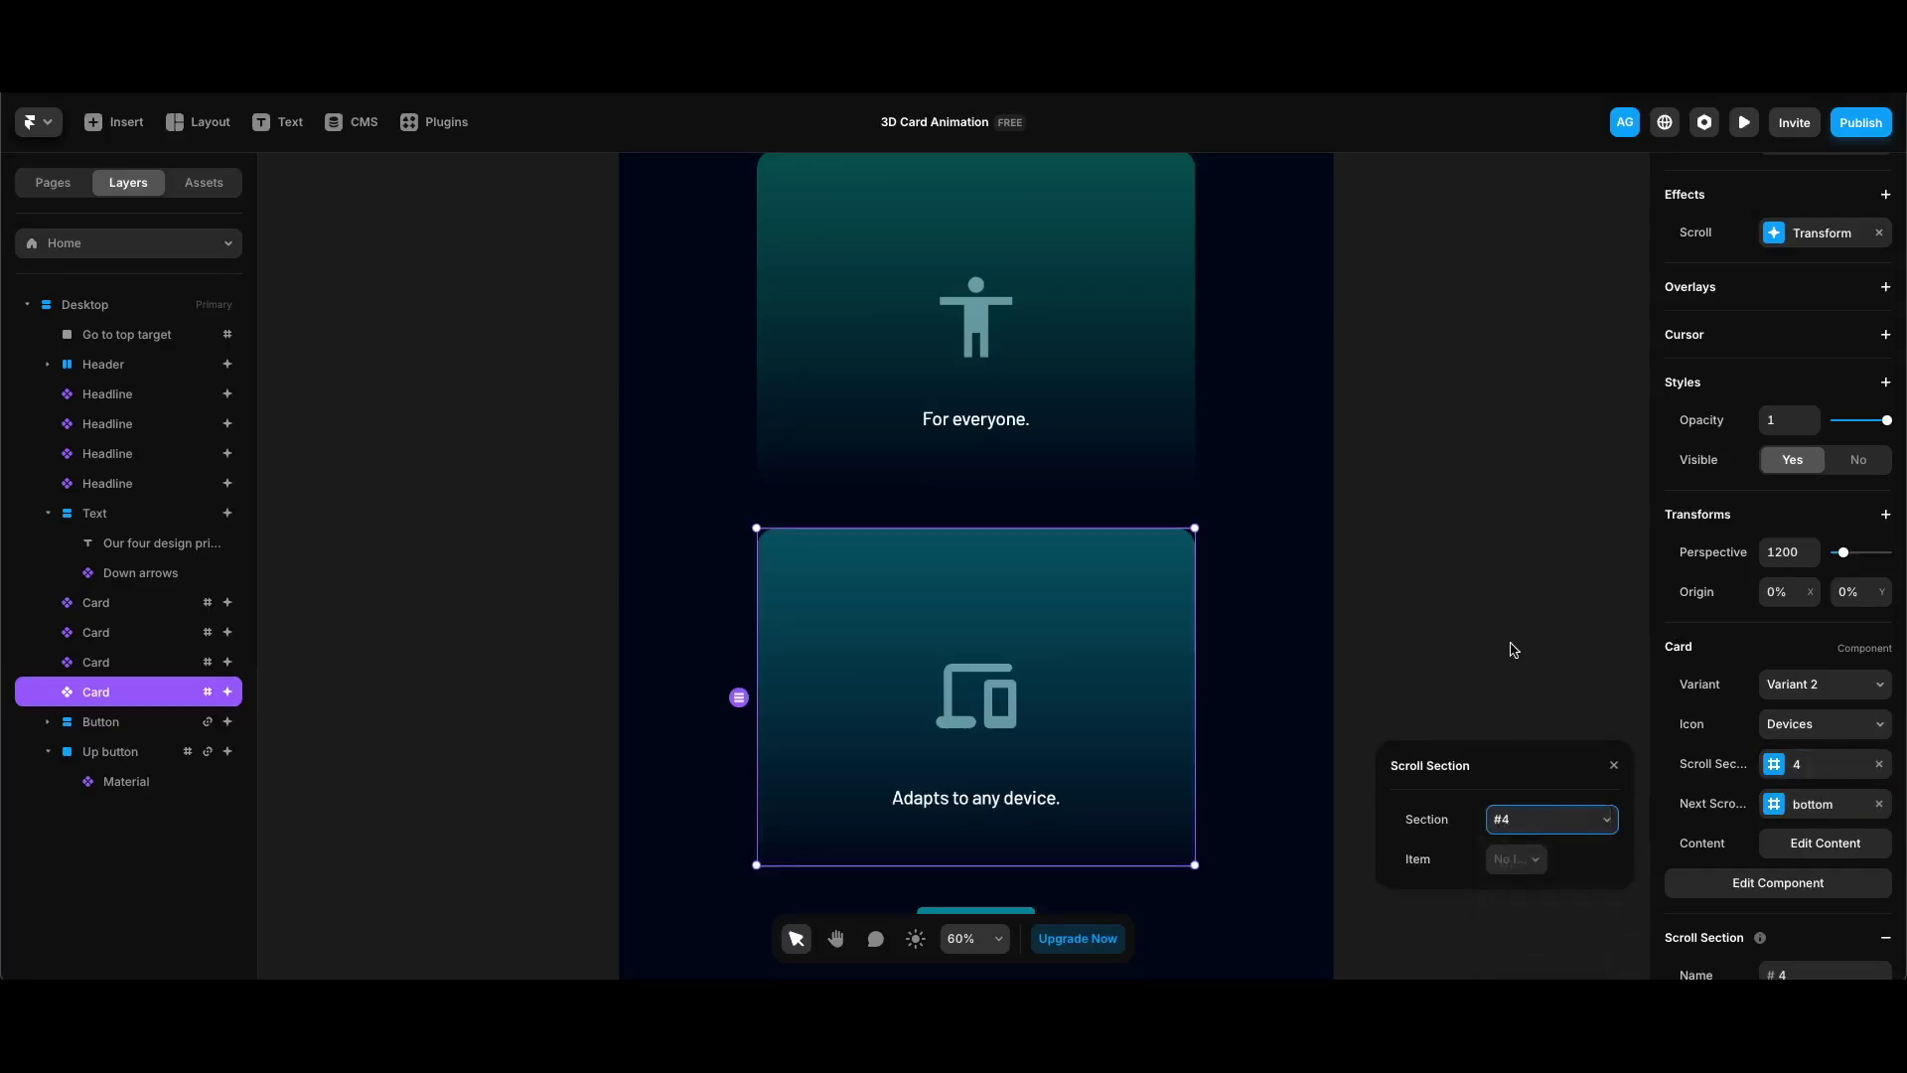
click(1437, 602)
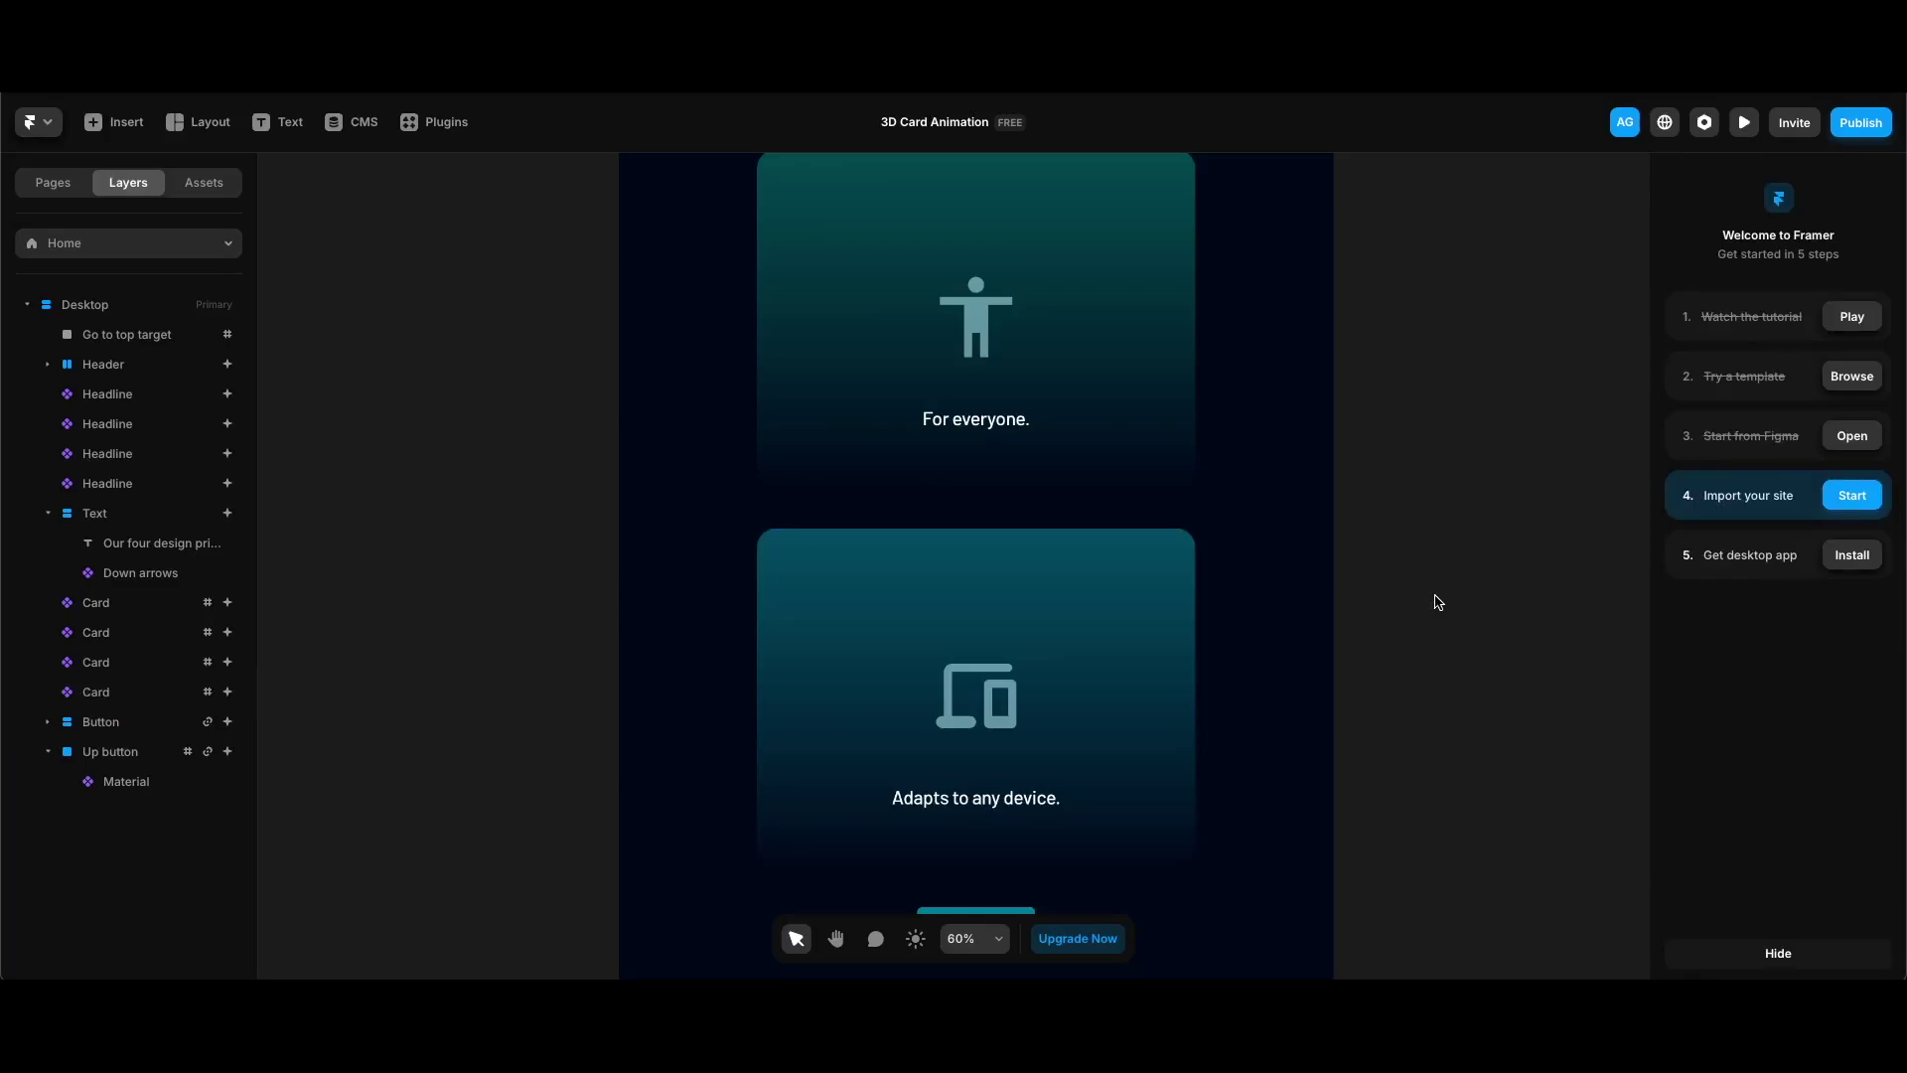
key(super+p)
Scroll down and back up the preview to watch the card icons animate, then close it
scroll(1545, 353, down, 5)
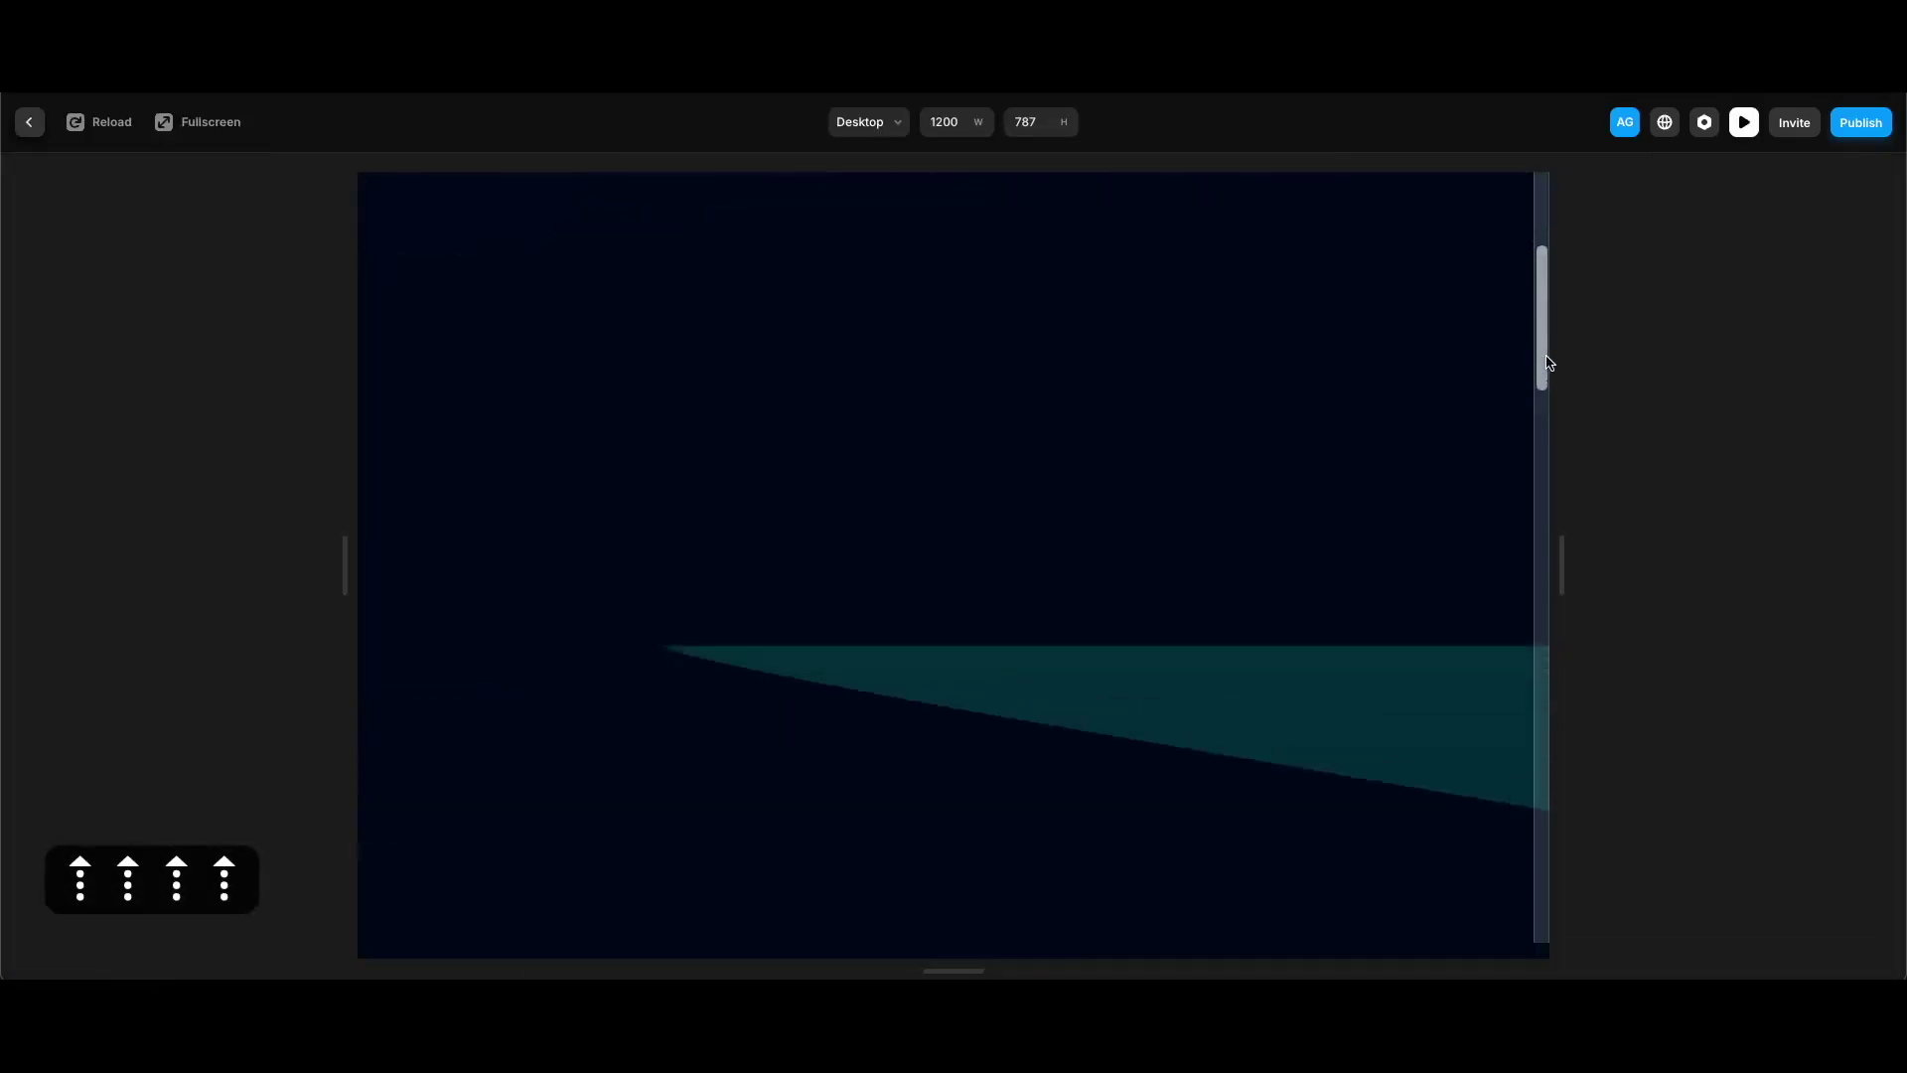
scroll(1546, 362, down, 5)
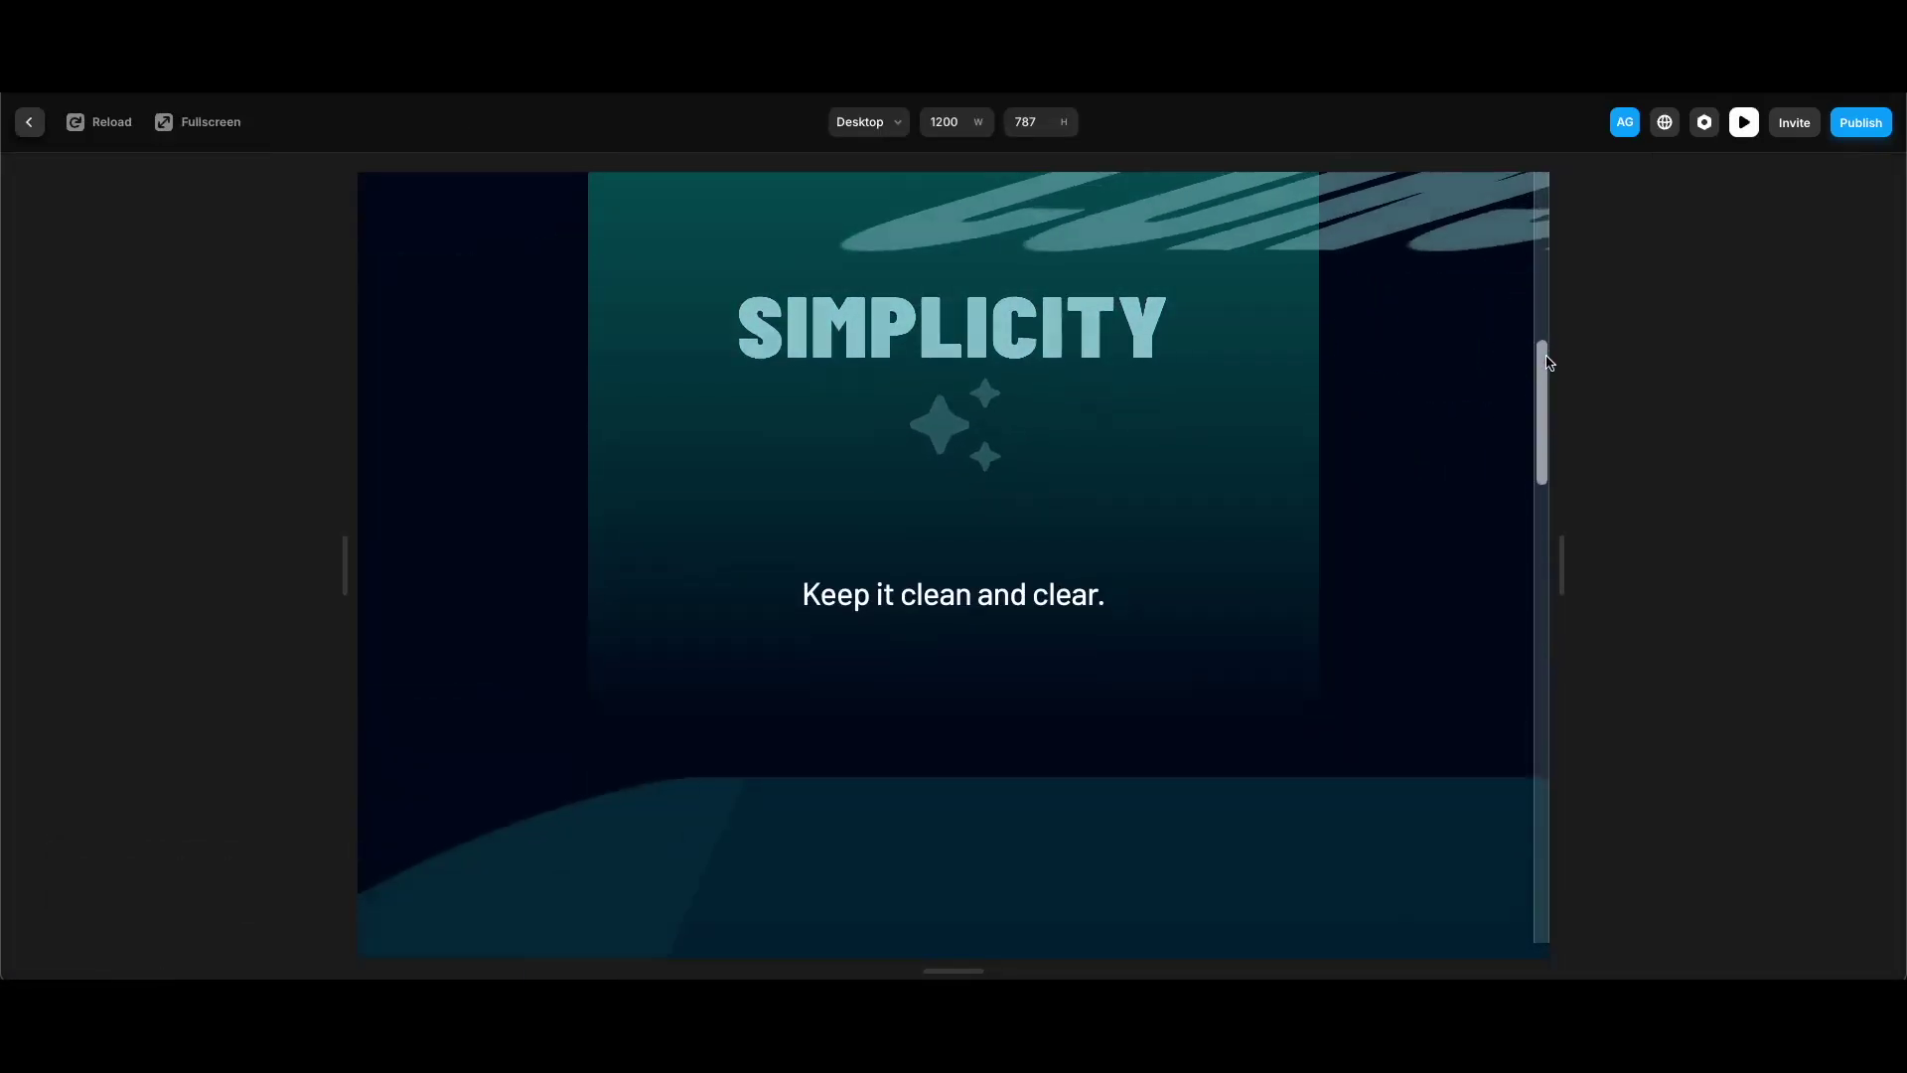
scroll(1547, 363, down, 5)
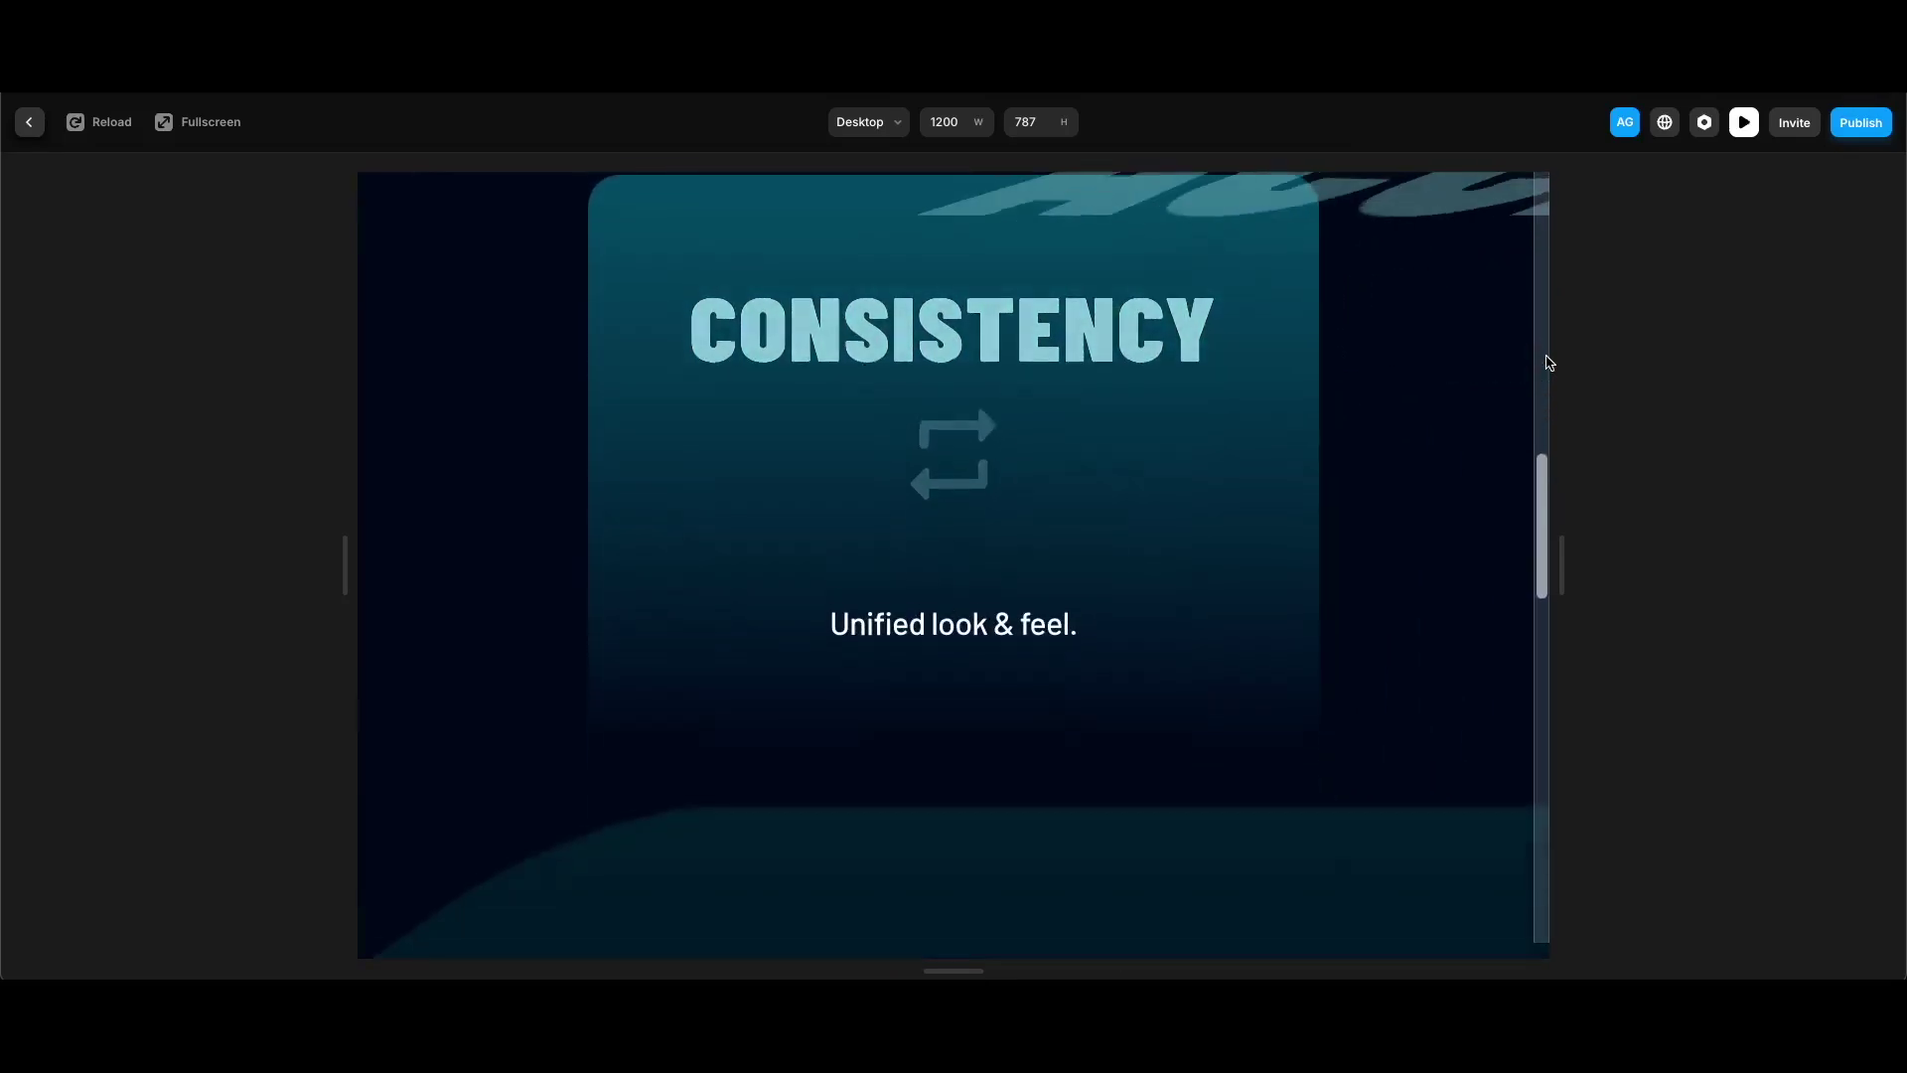
scroll(1546, 362, down, 5)
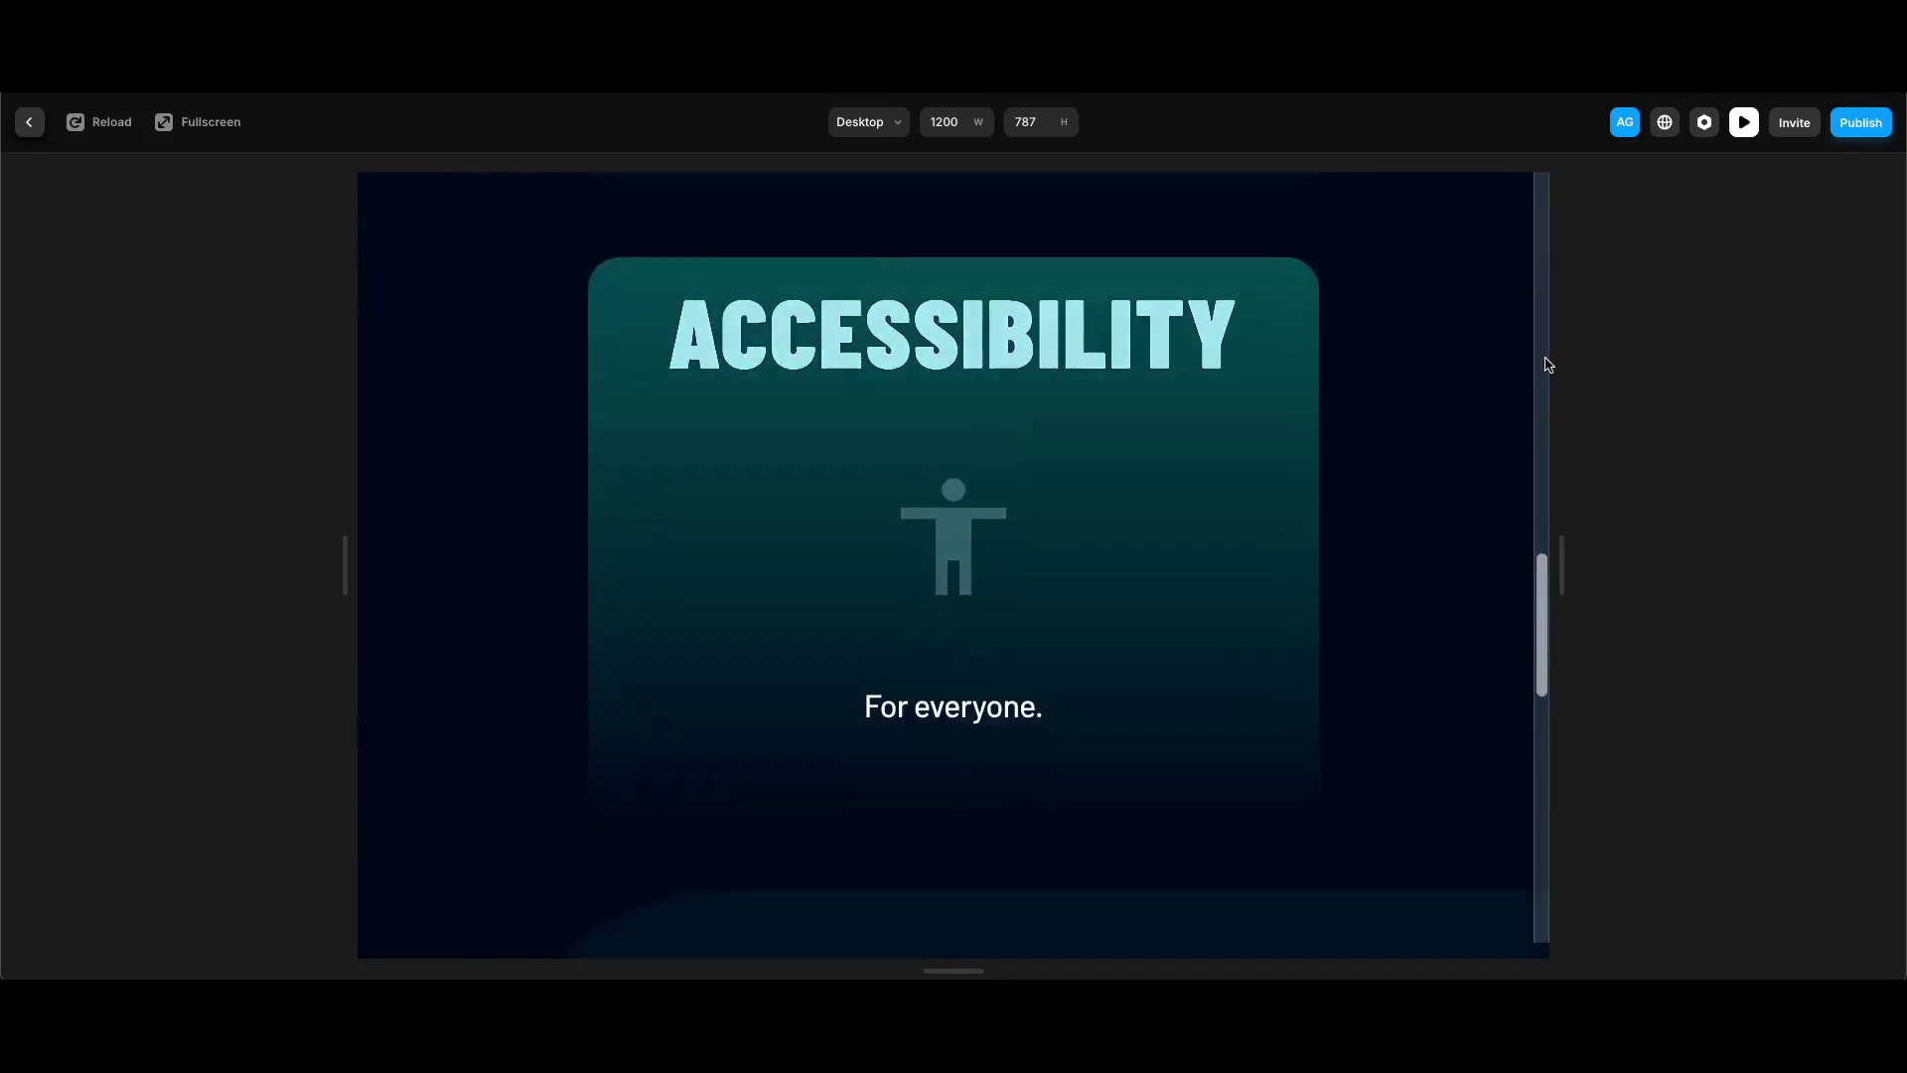
scroll(1546, 365, down, 4)
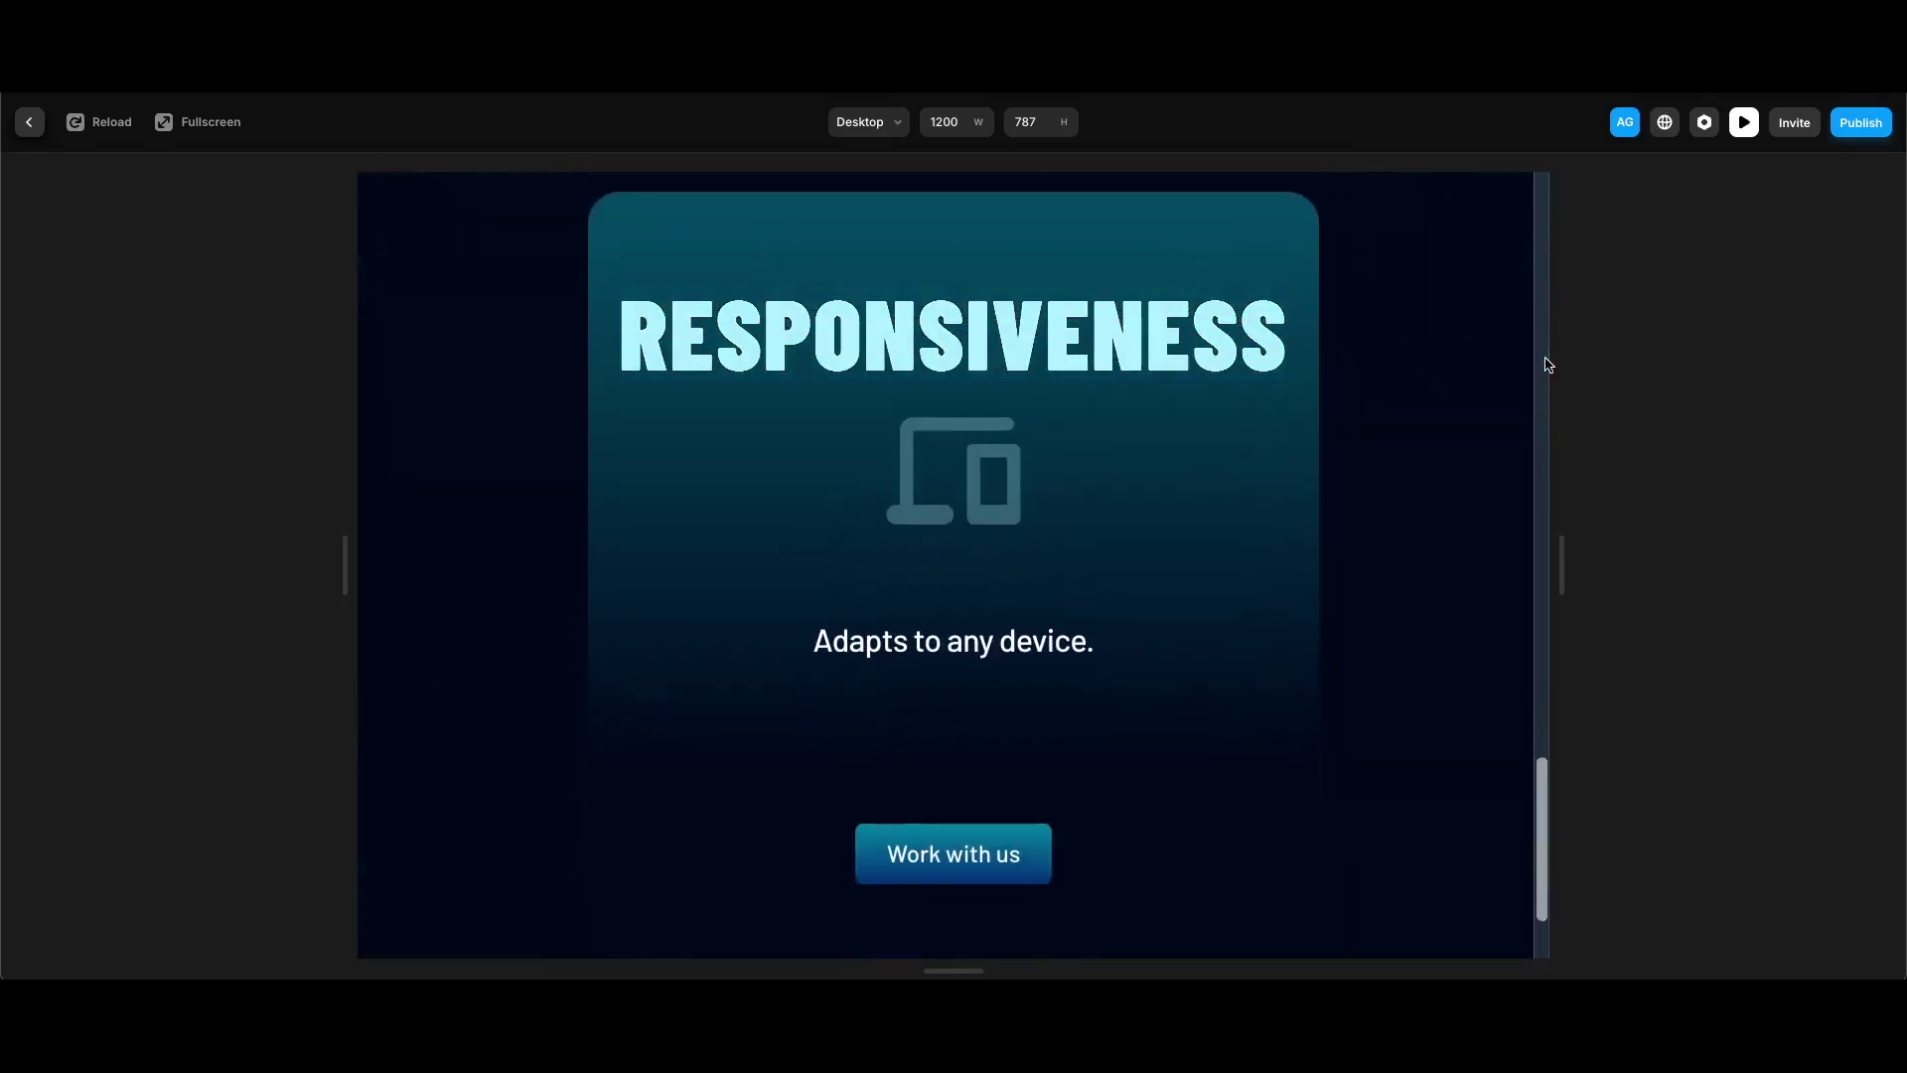
scroll(1546, 364, up, 10)
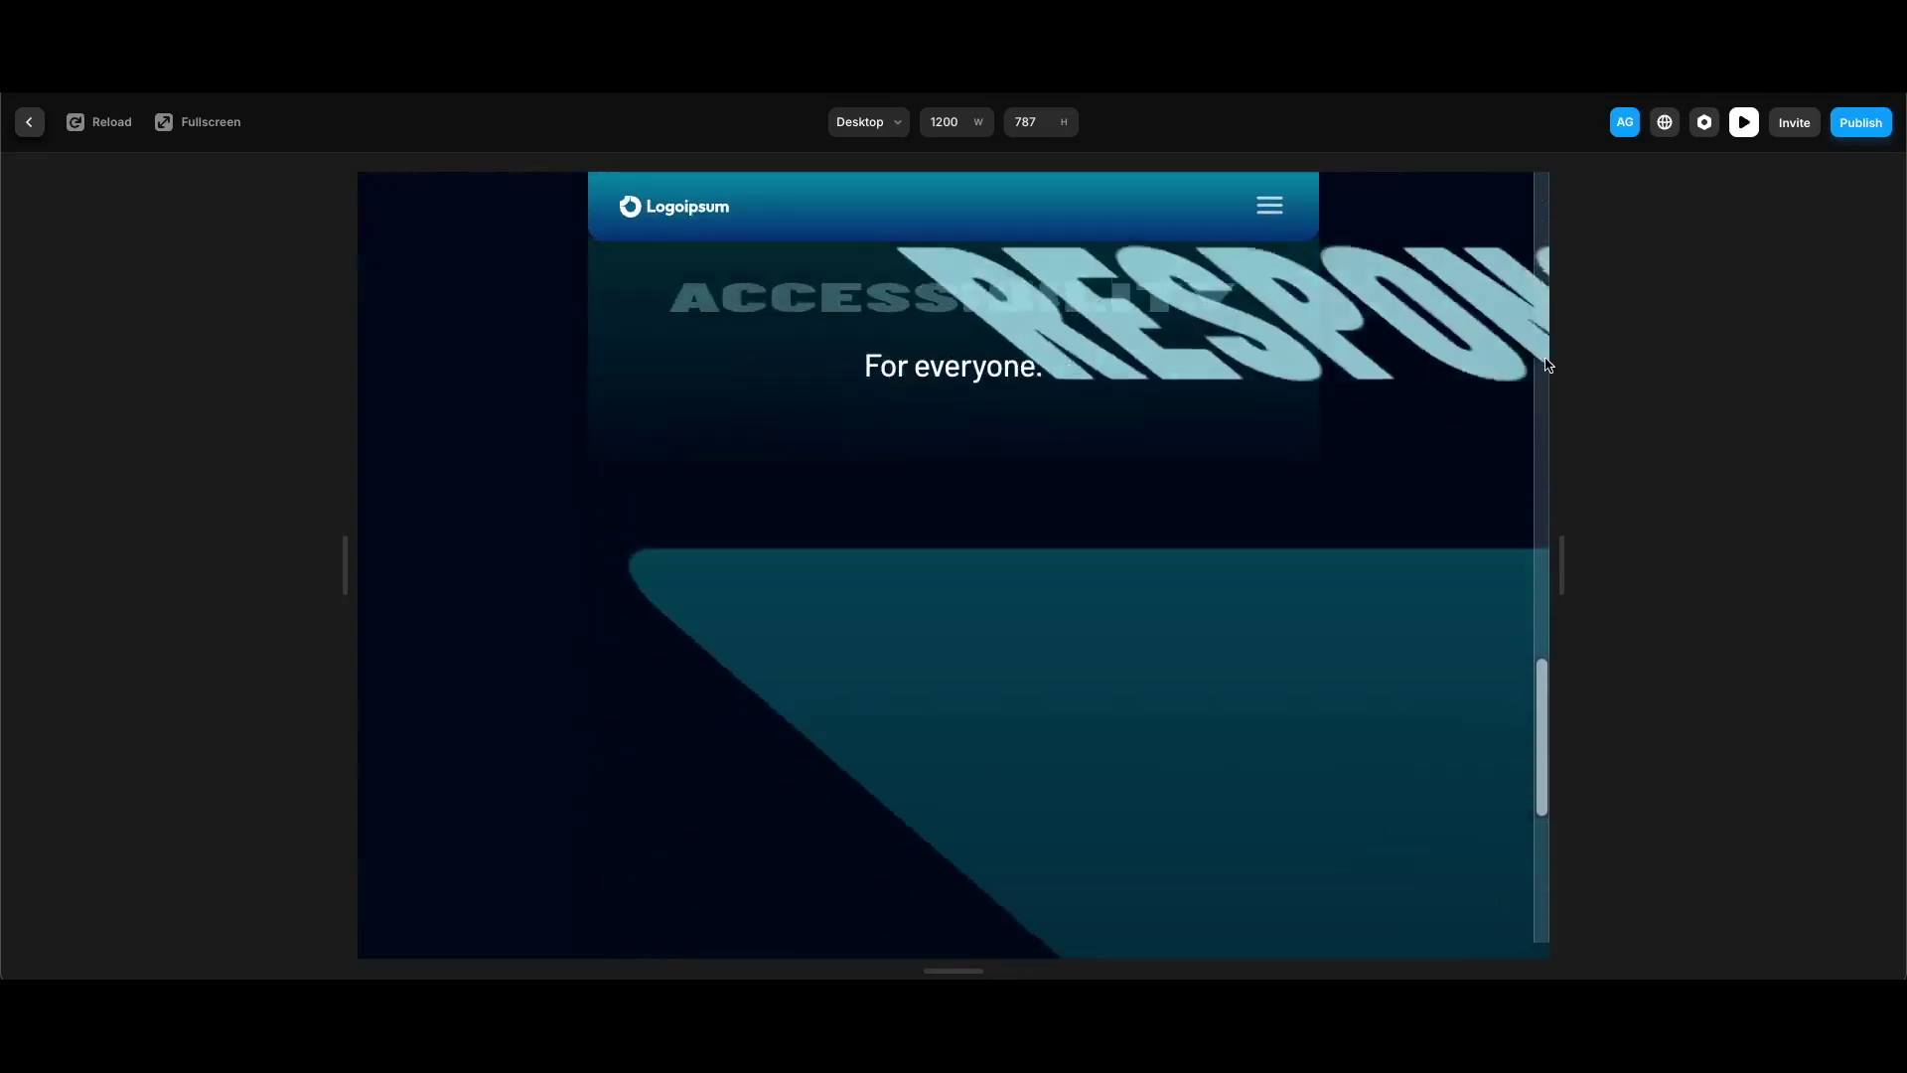
scroll(1546, 364, up, 8)
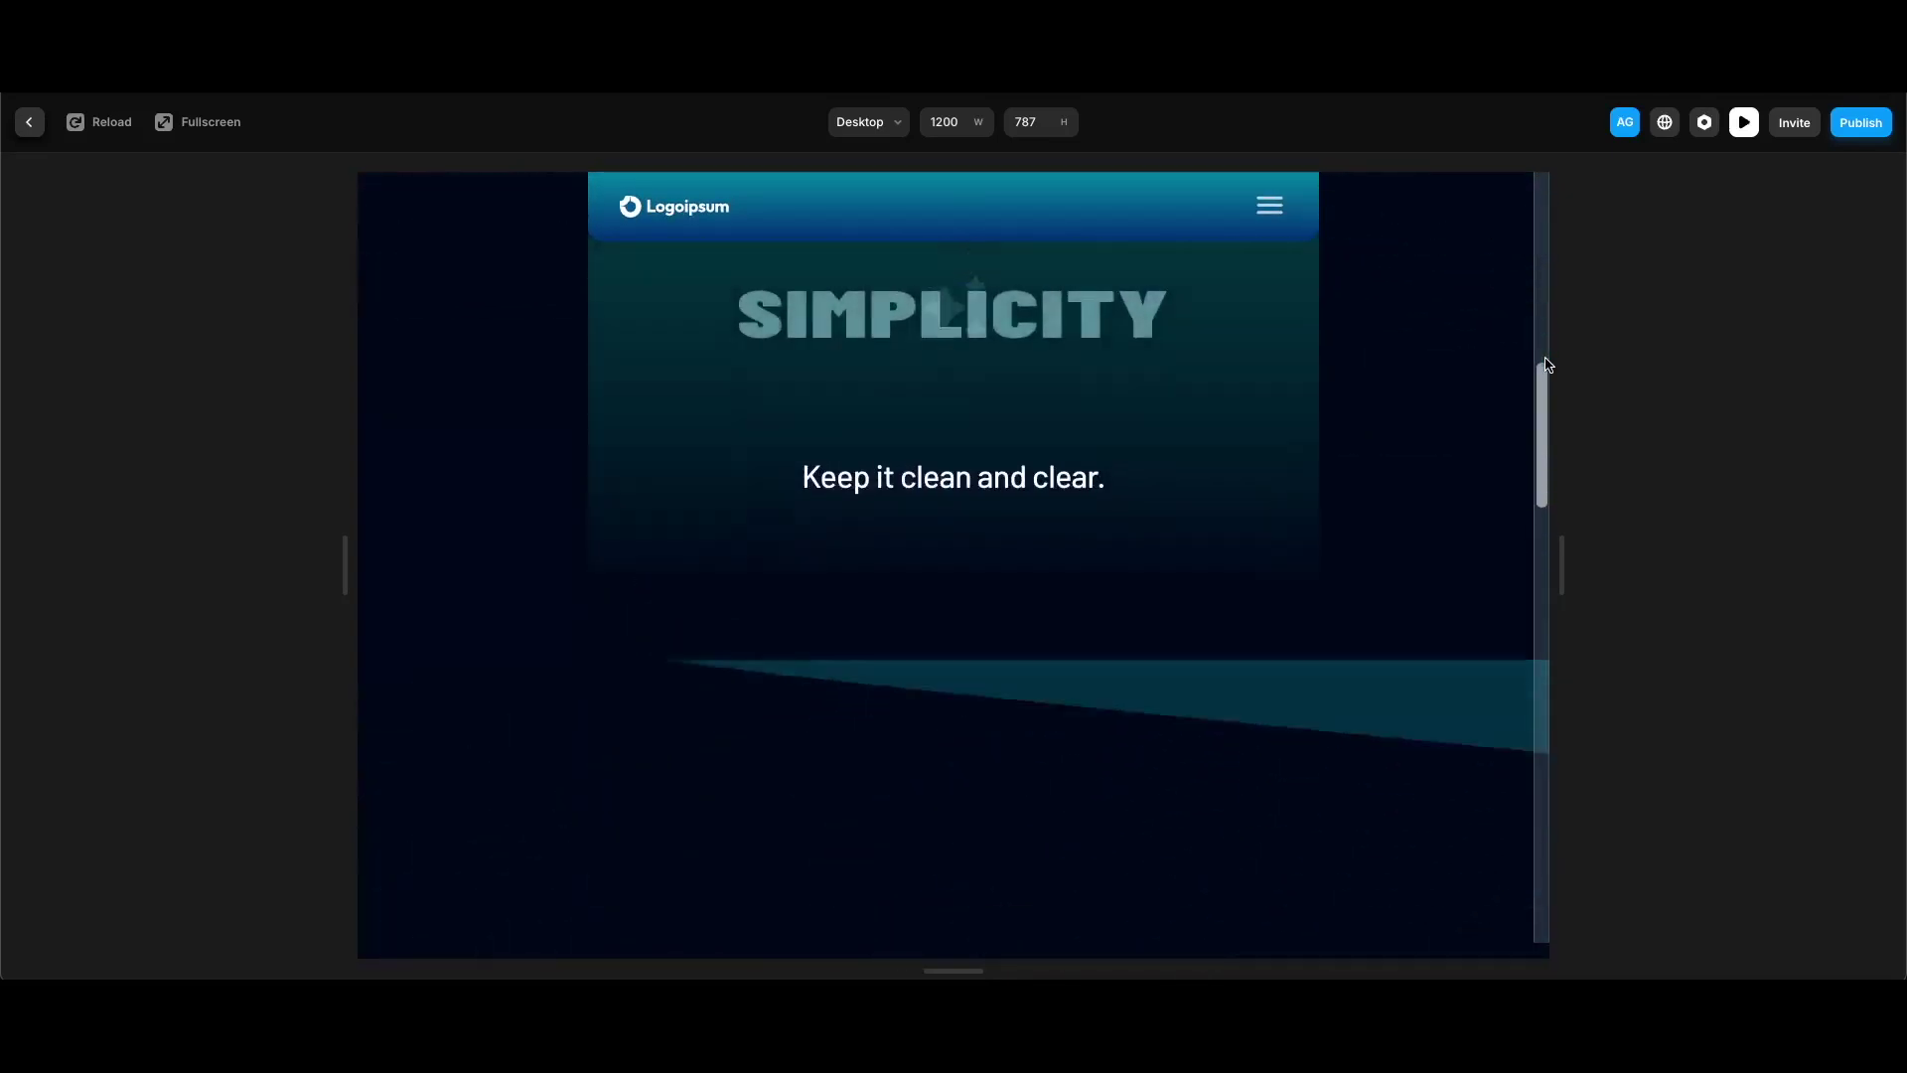
scroll(1546, 365, up, 3)
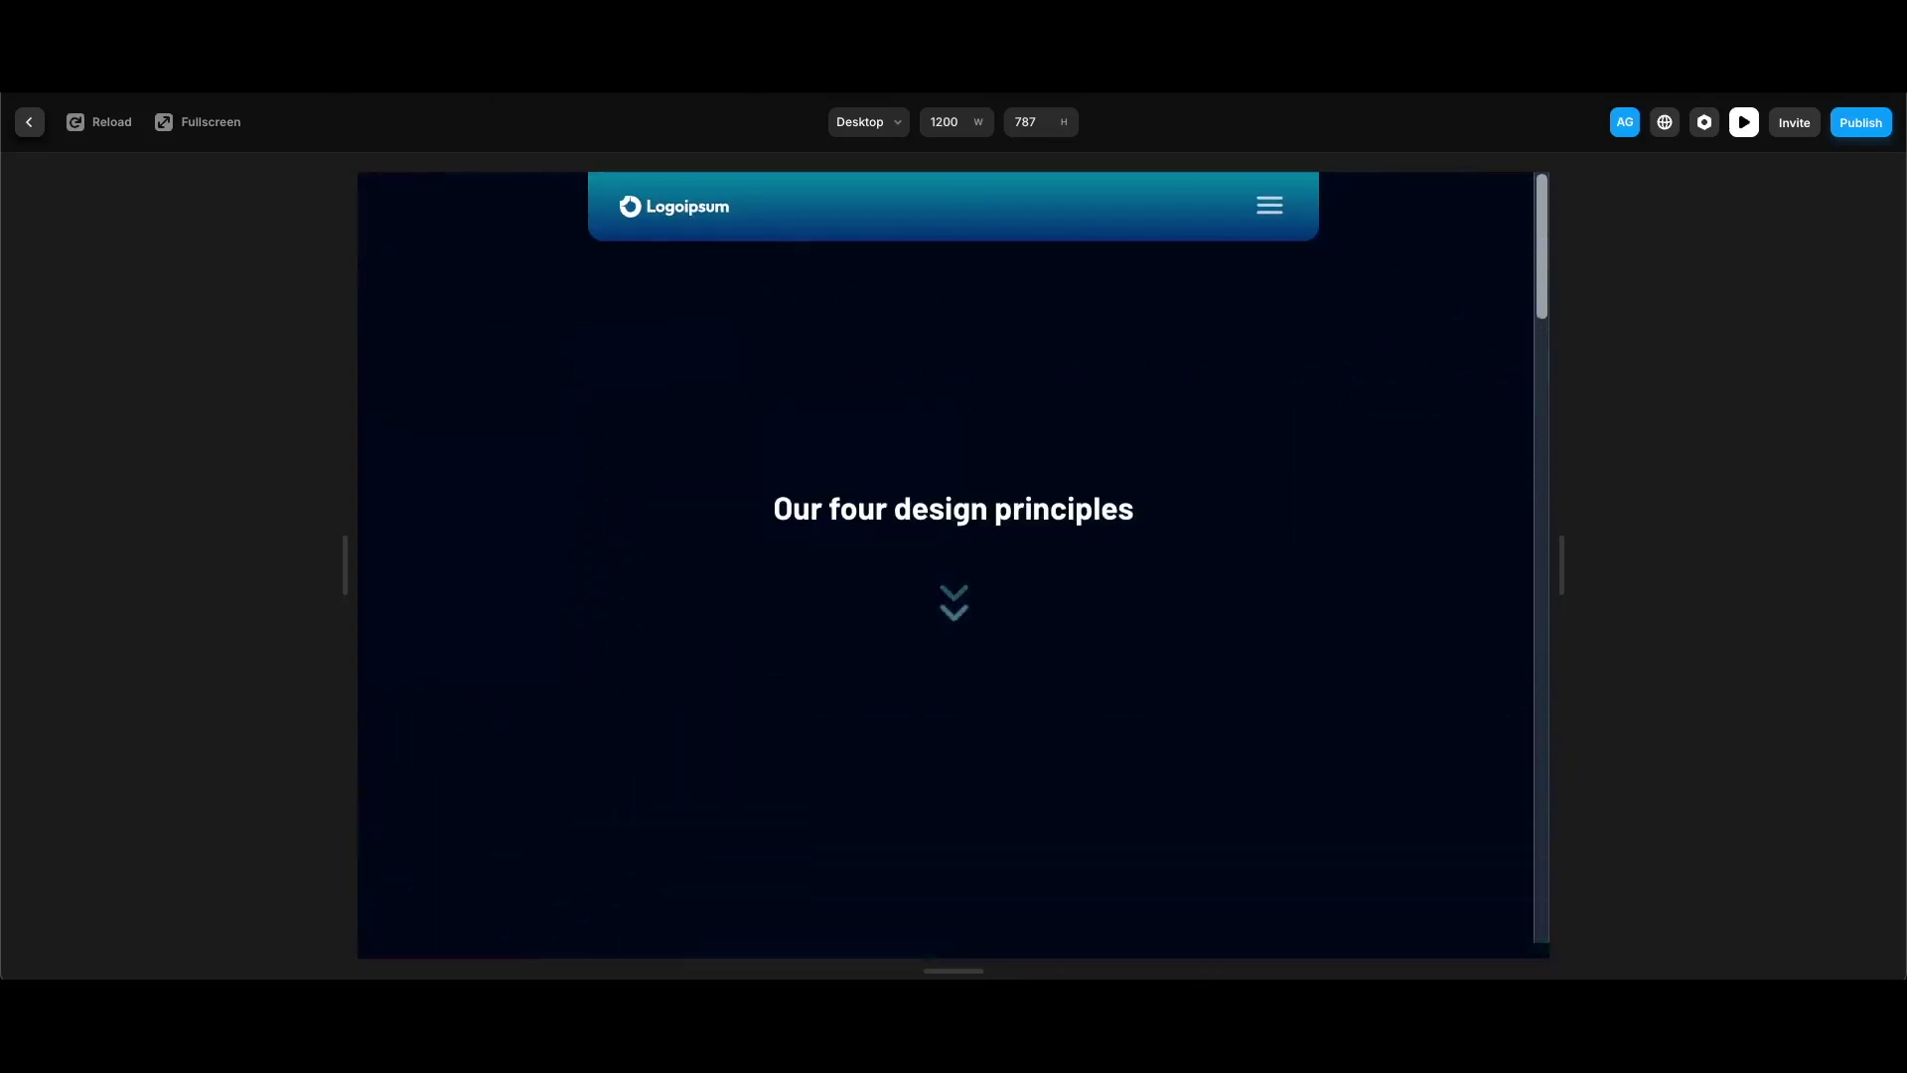
key(Escape)
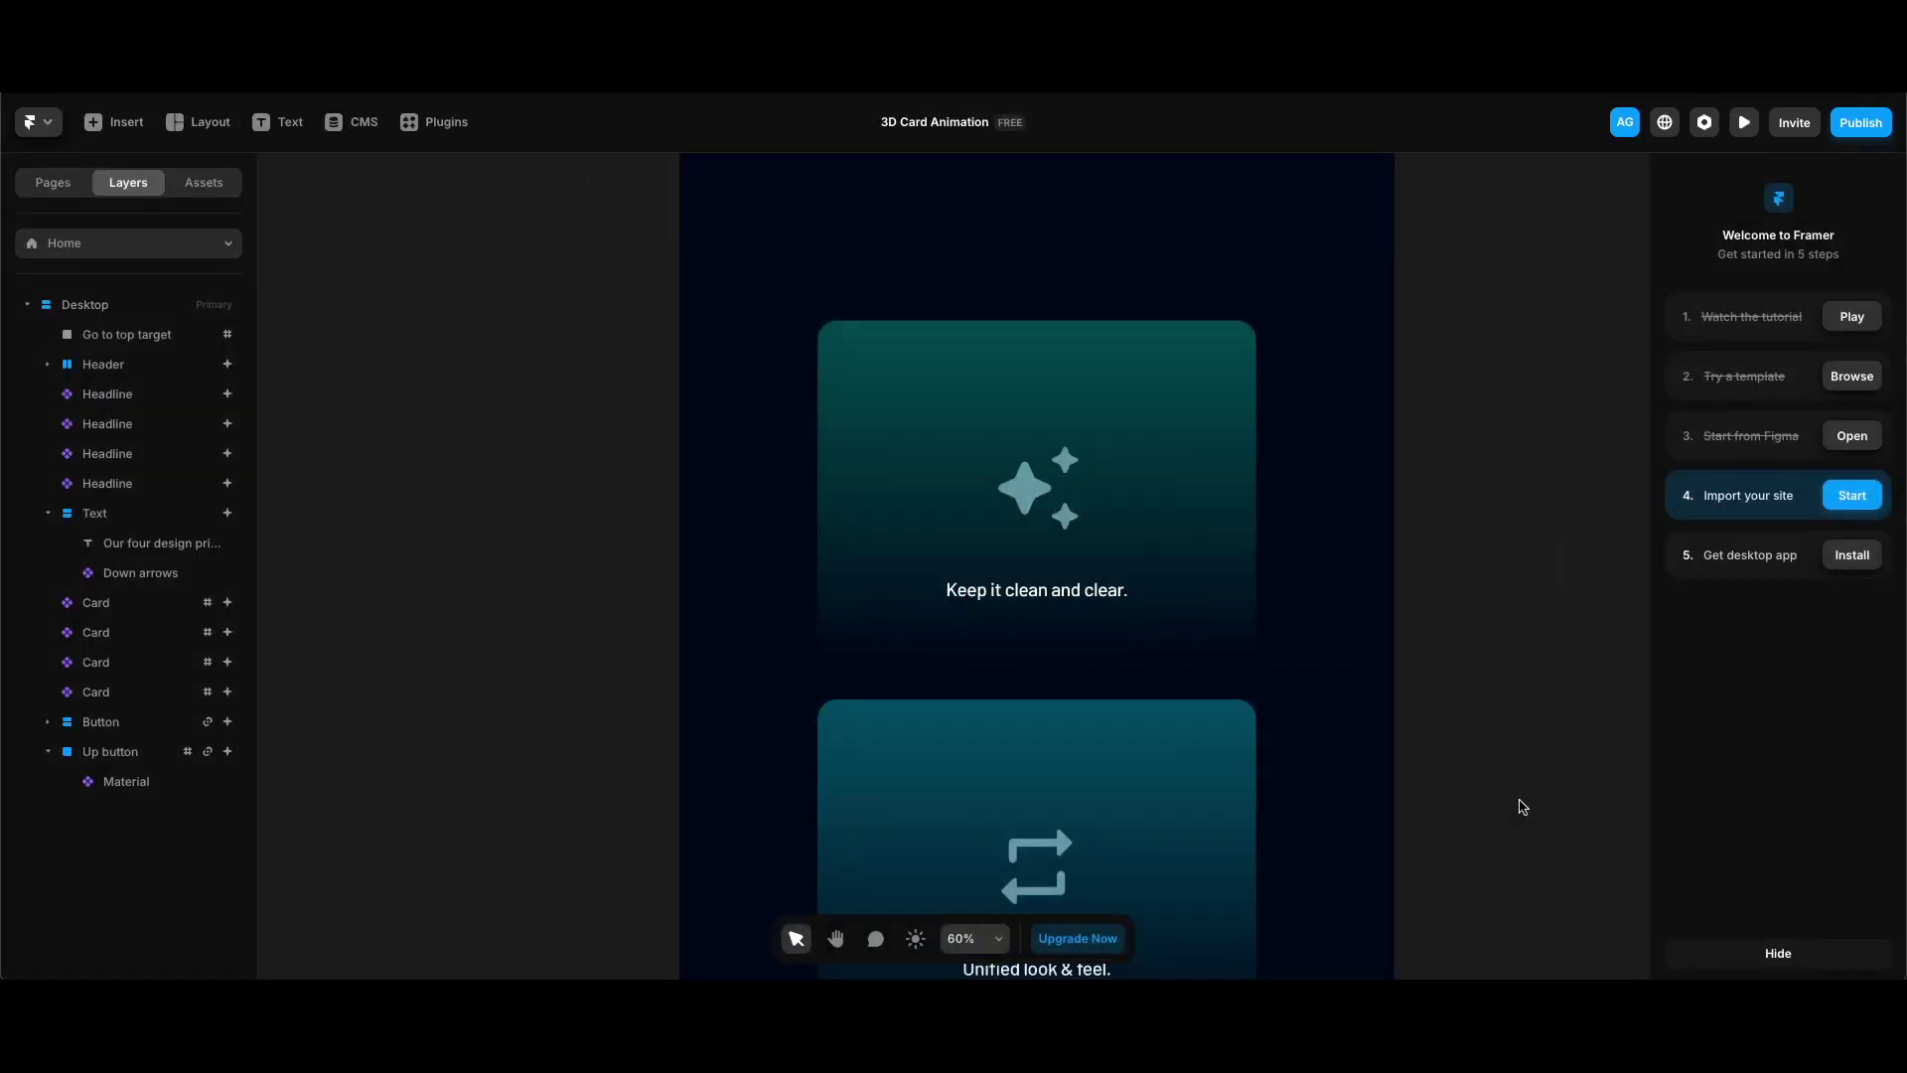
Give the card's Keep it clean and clear. text a Section in View scroll transform on Next Scroll Section
double_click(1129, 564)
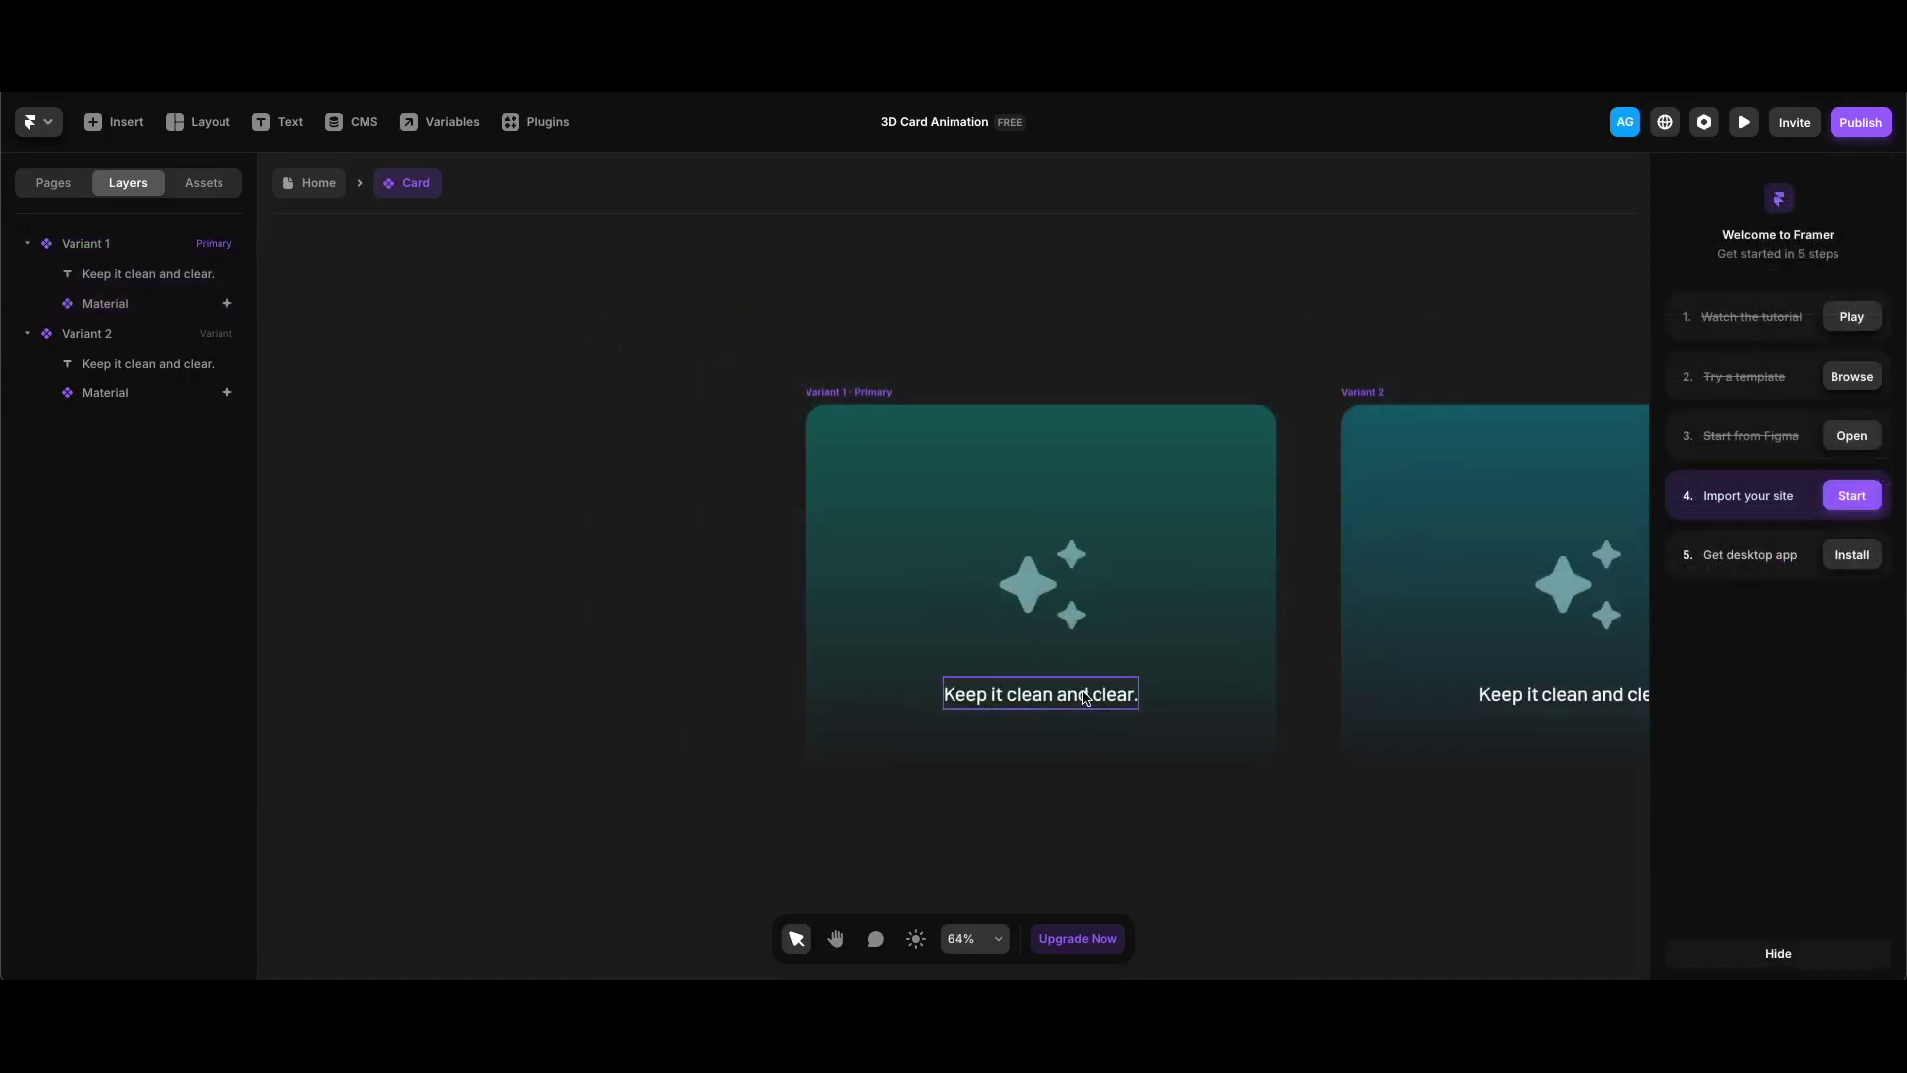
click(1086, 699)
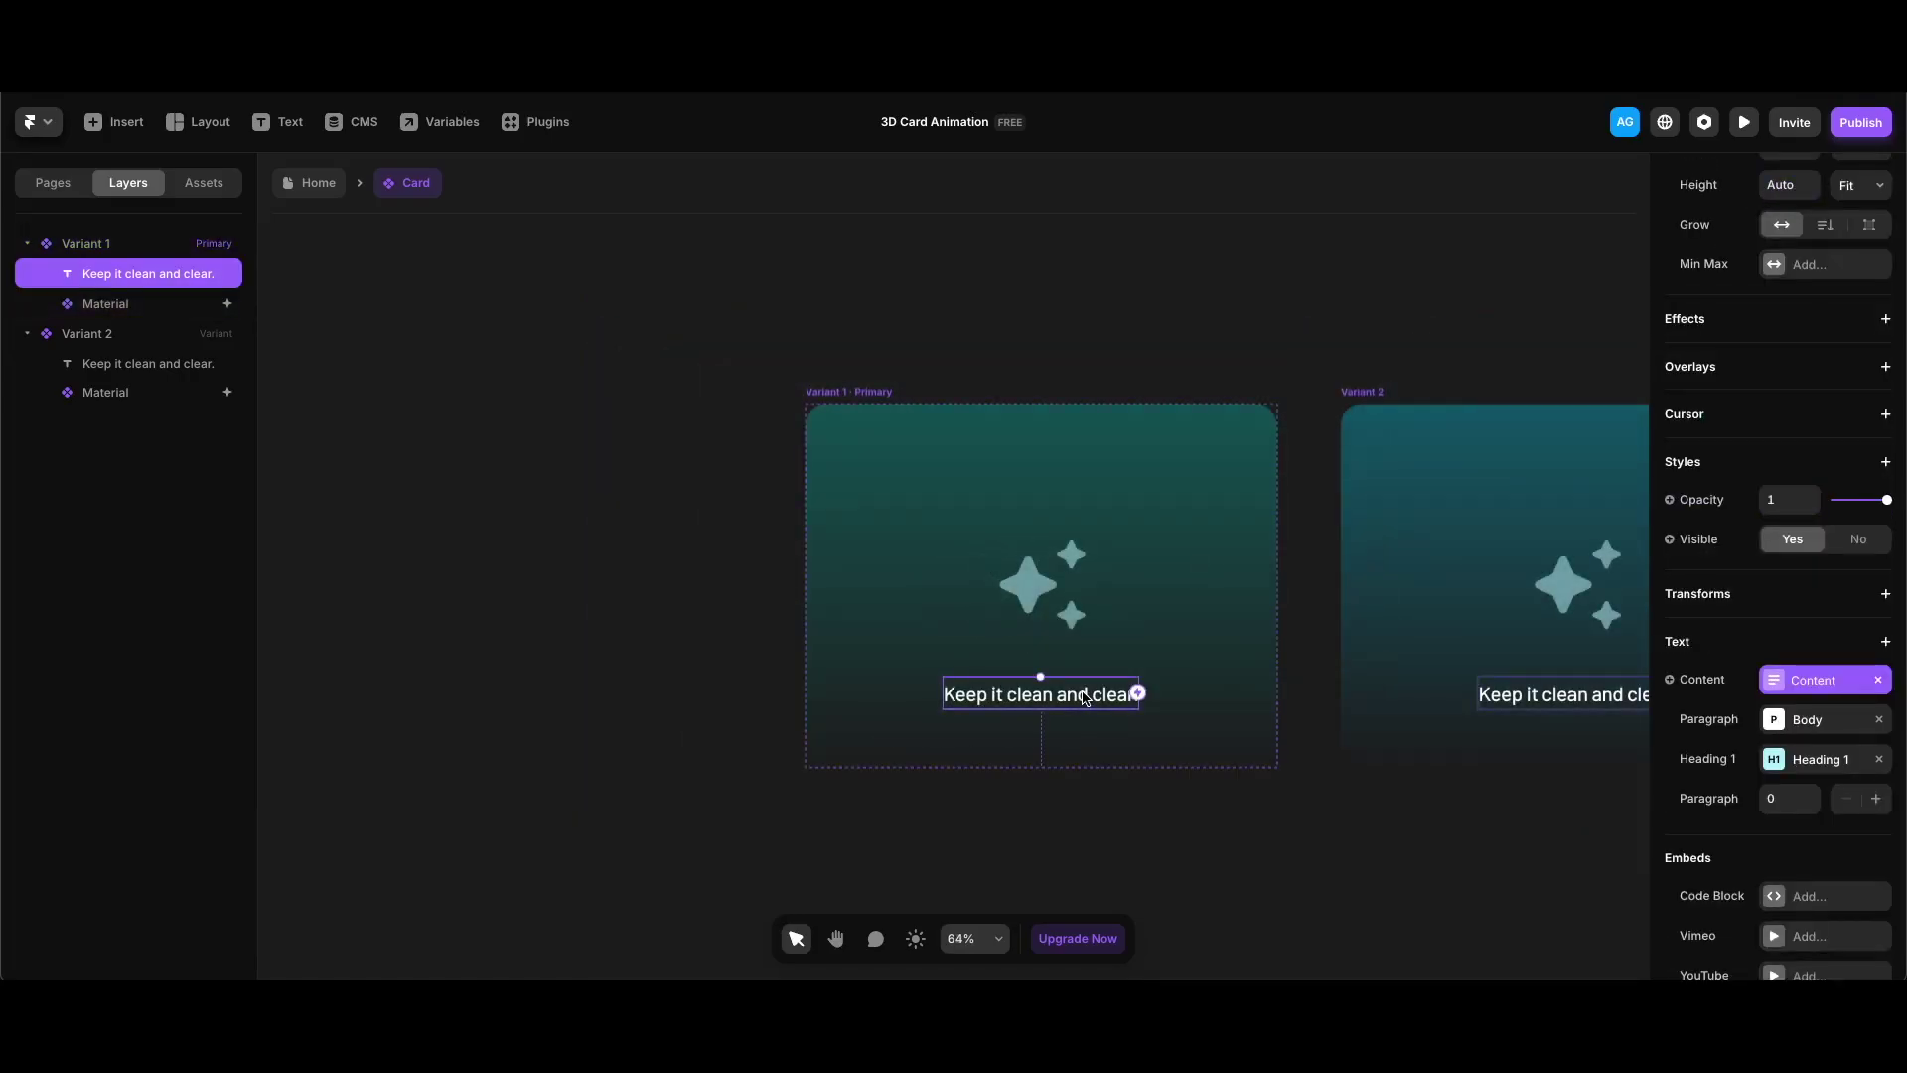
click(1799, 320)
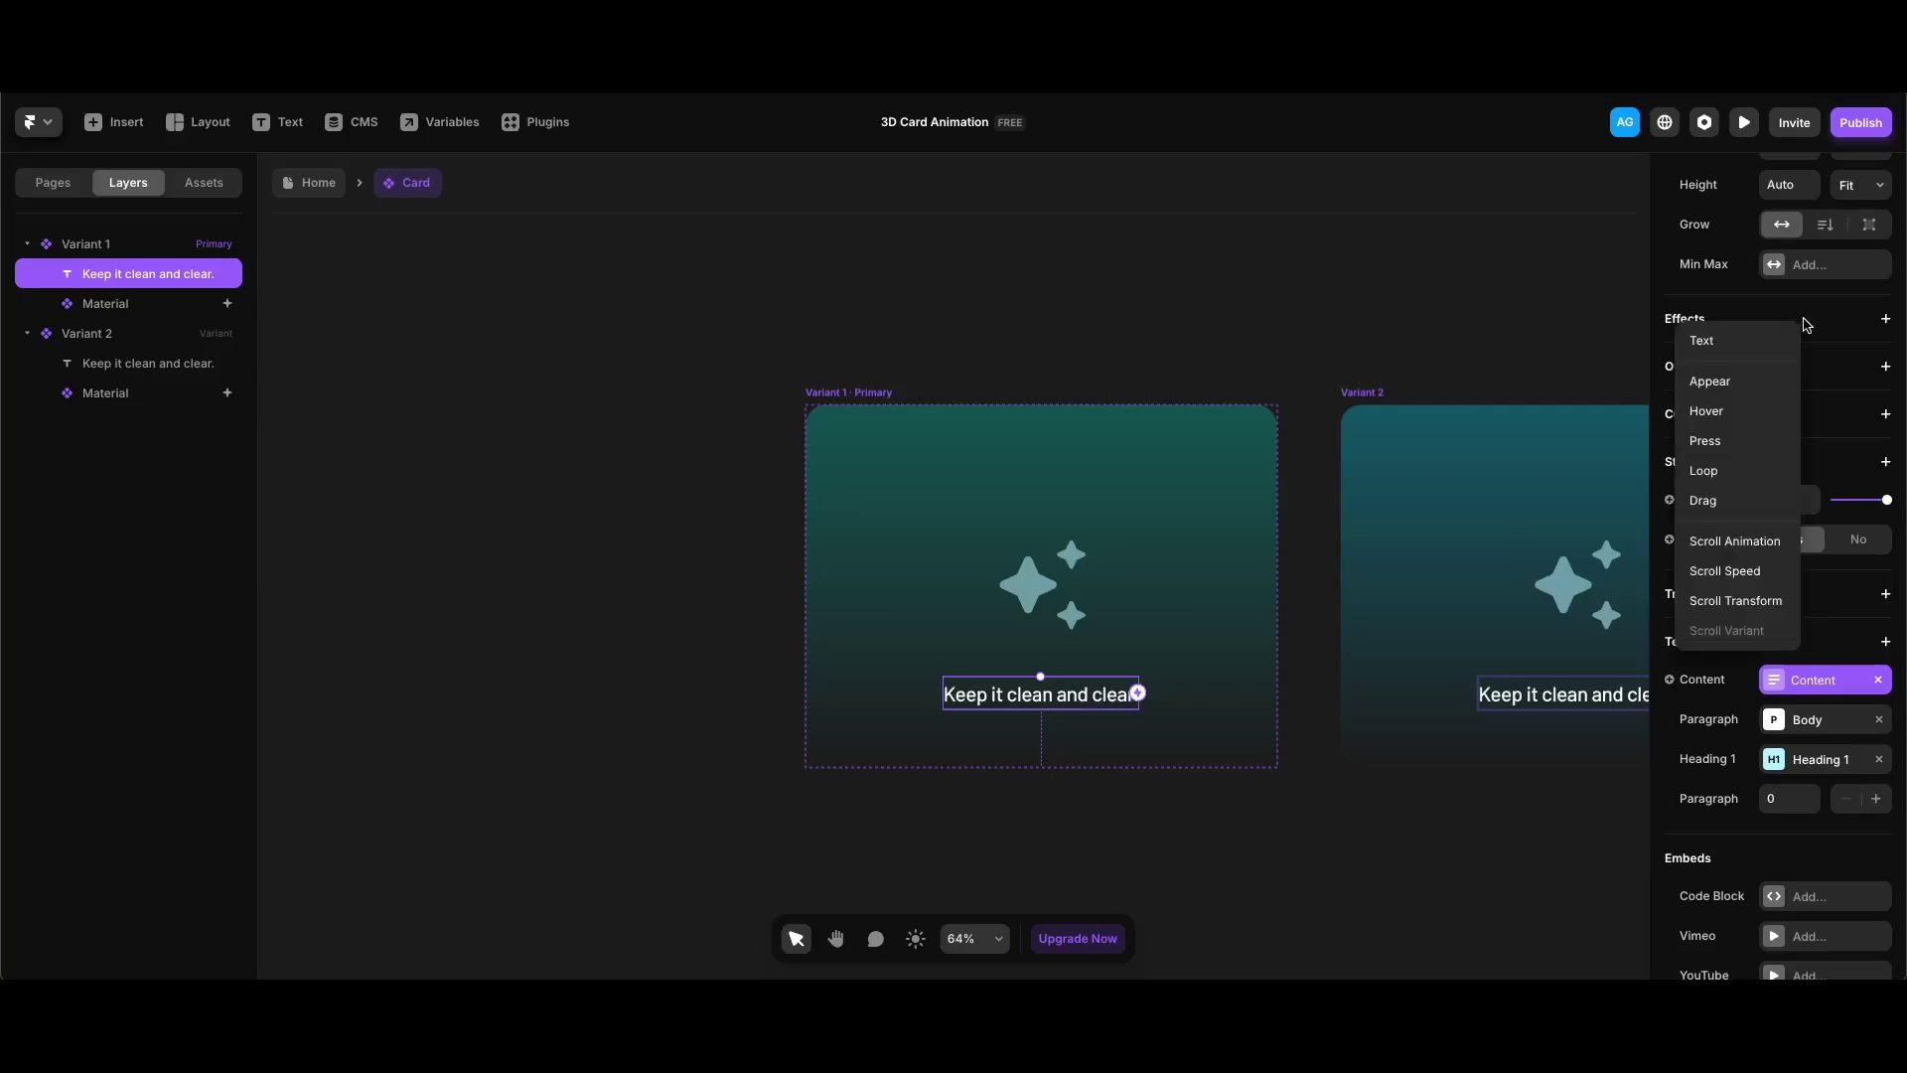
click(1735, 600)
click(1572, 419)
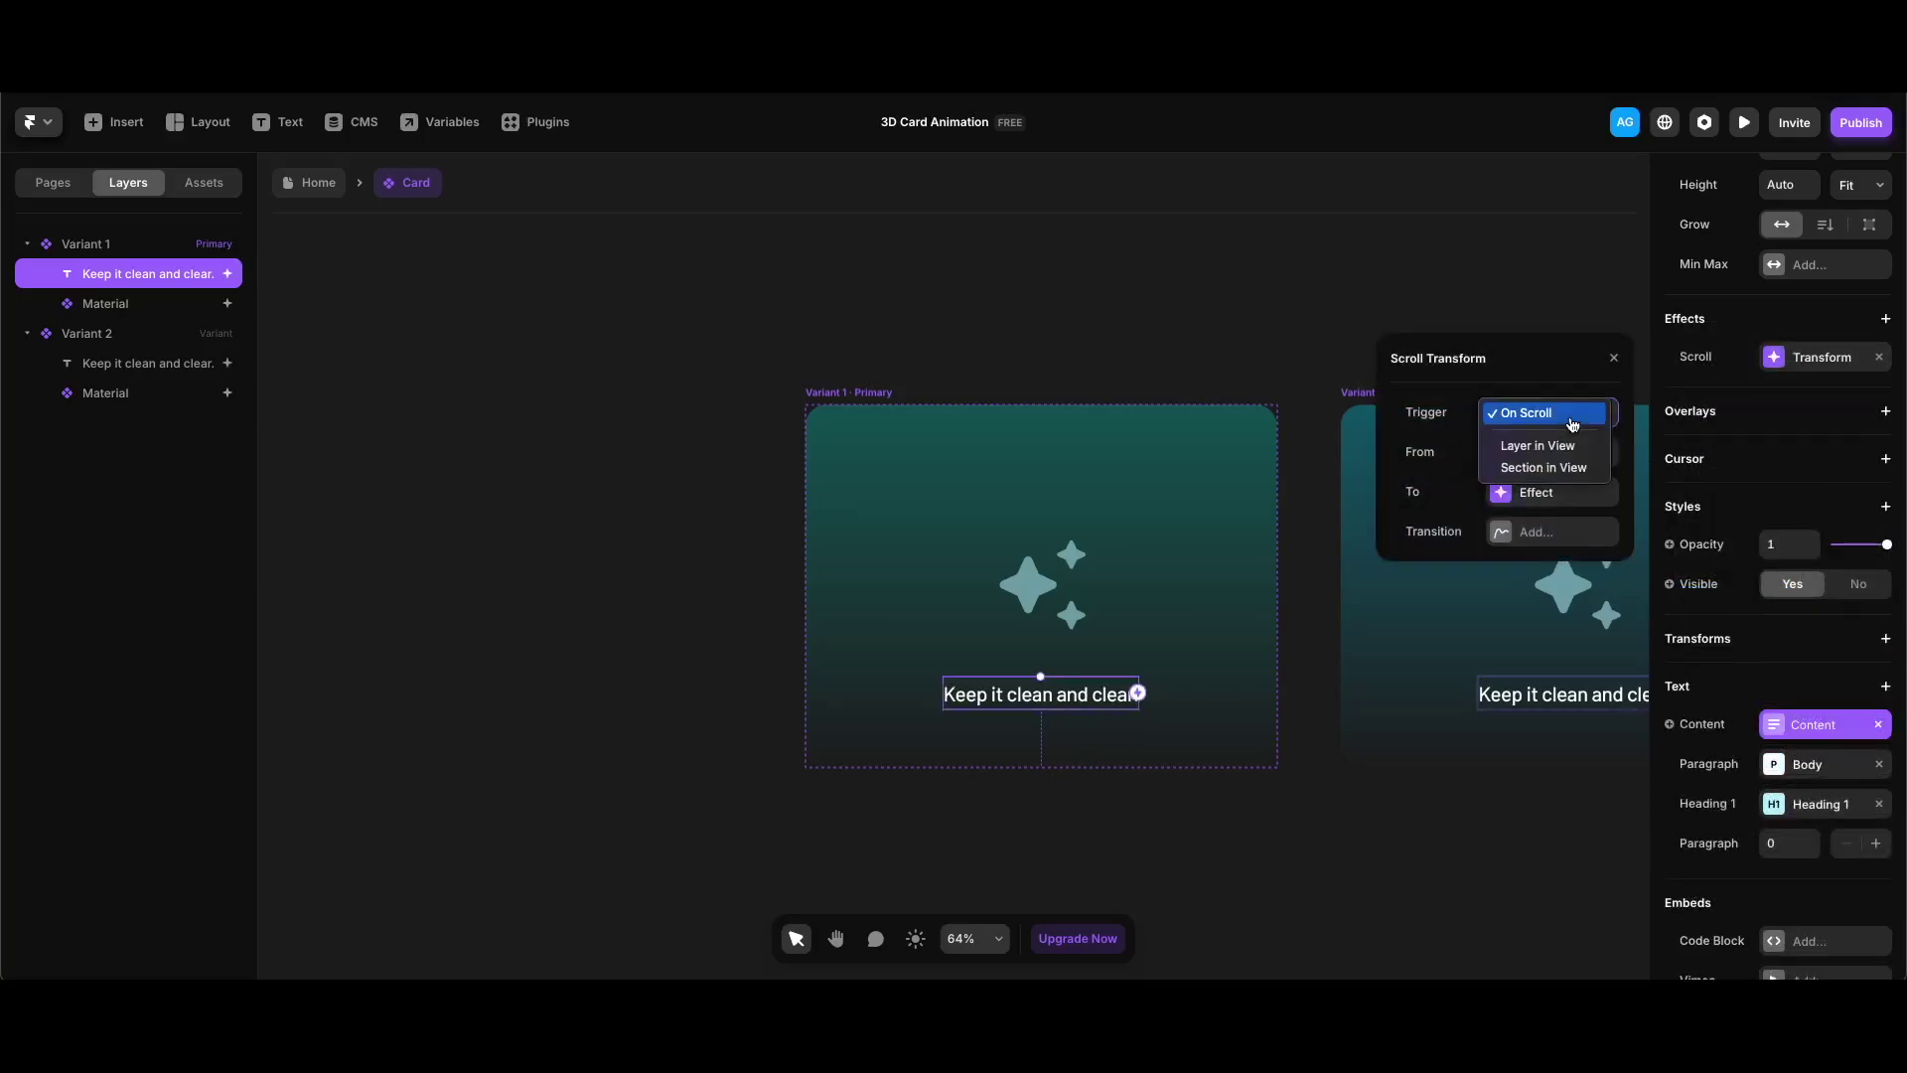
click(1543, 467)
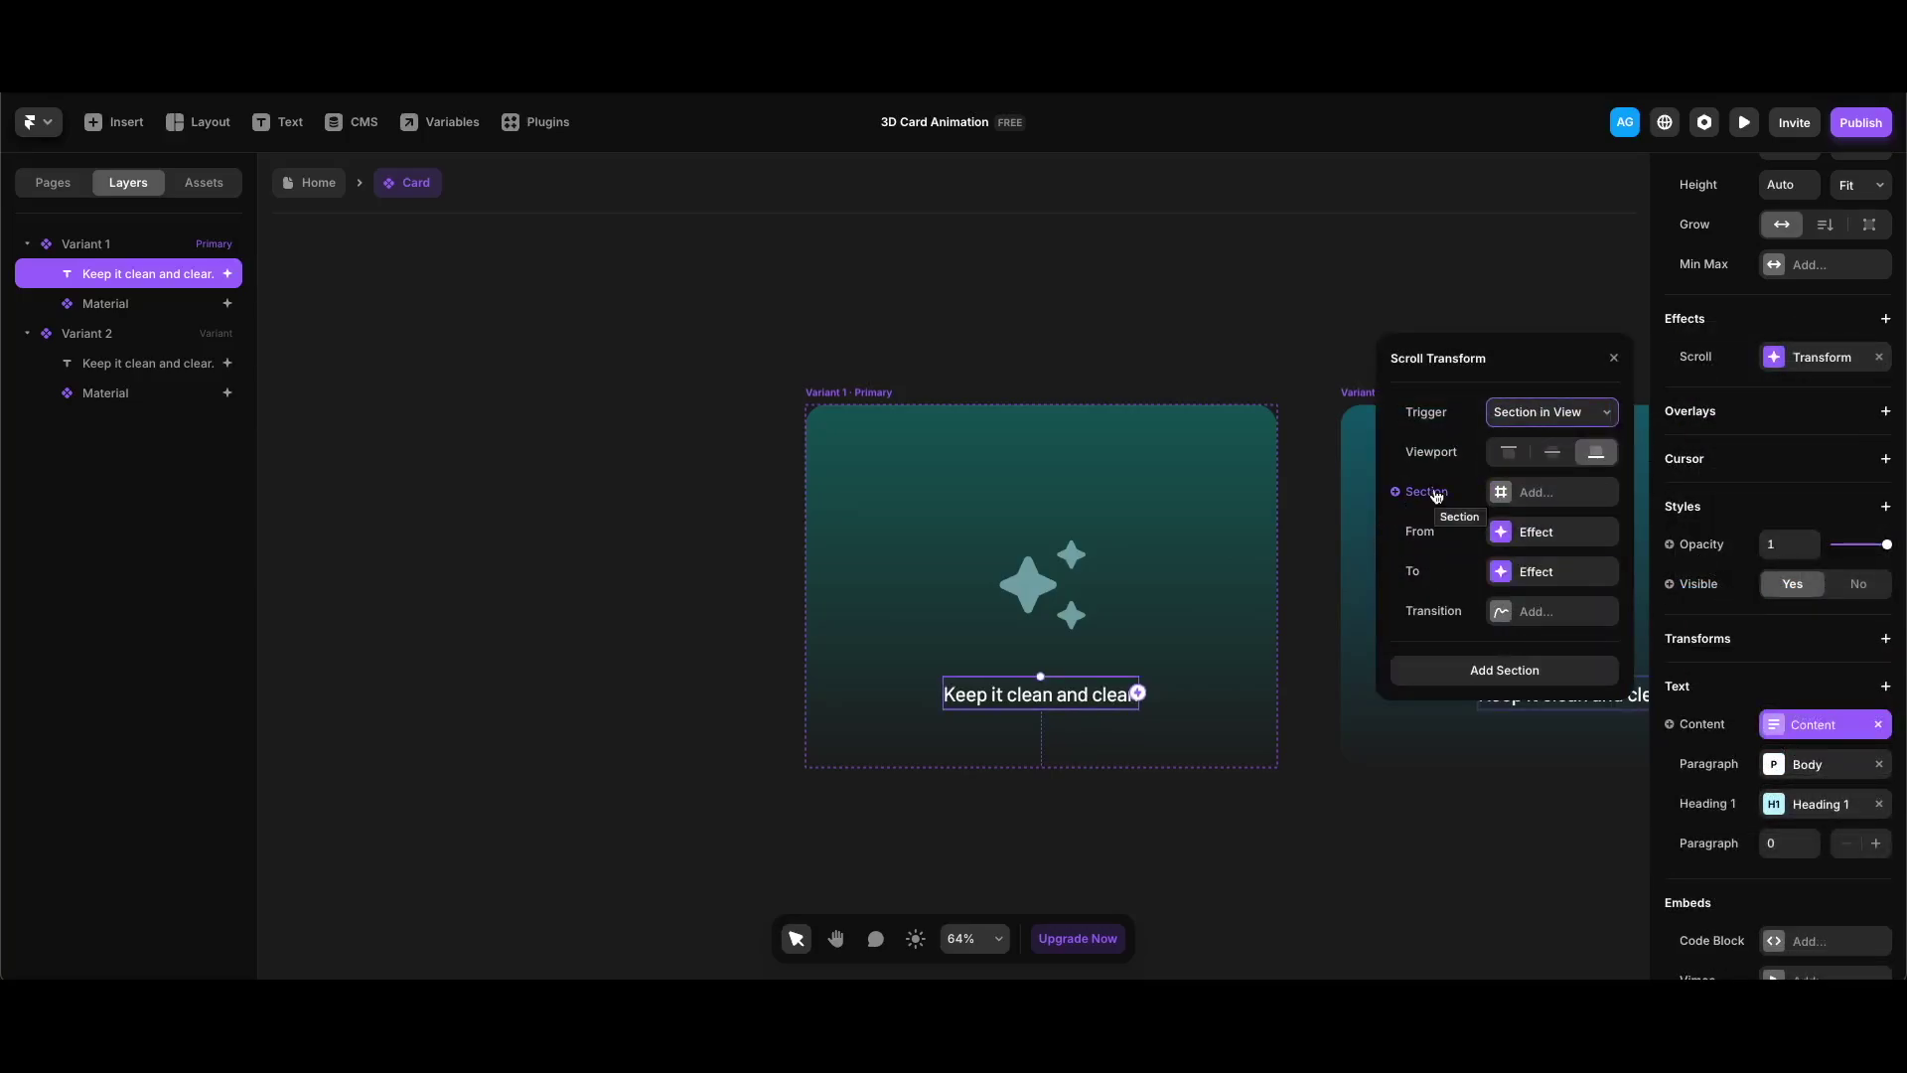
click(1437, 495)
mouse_move(1445, 559)
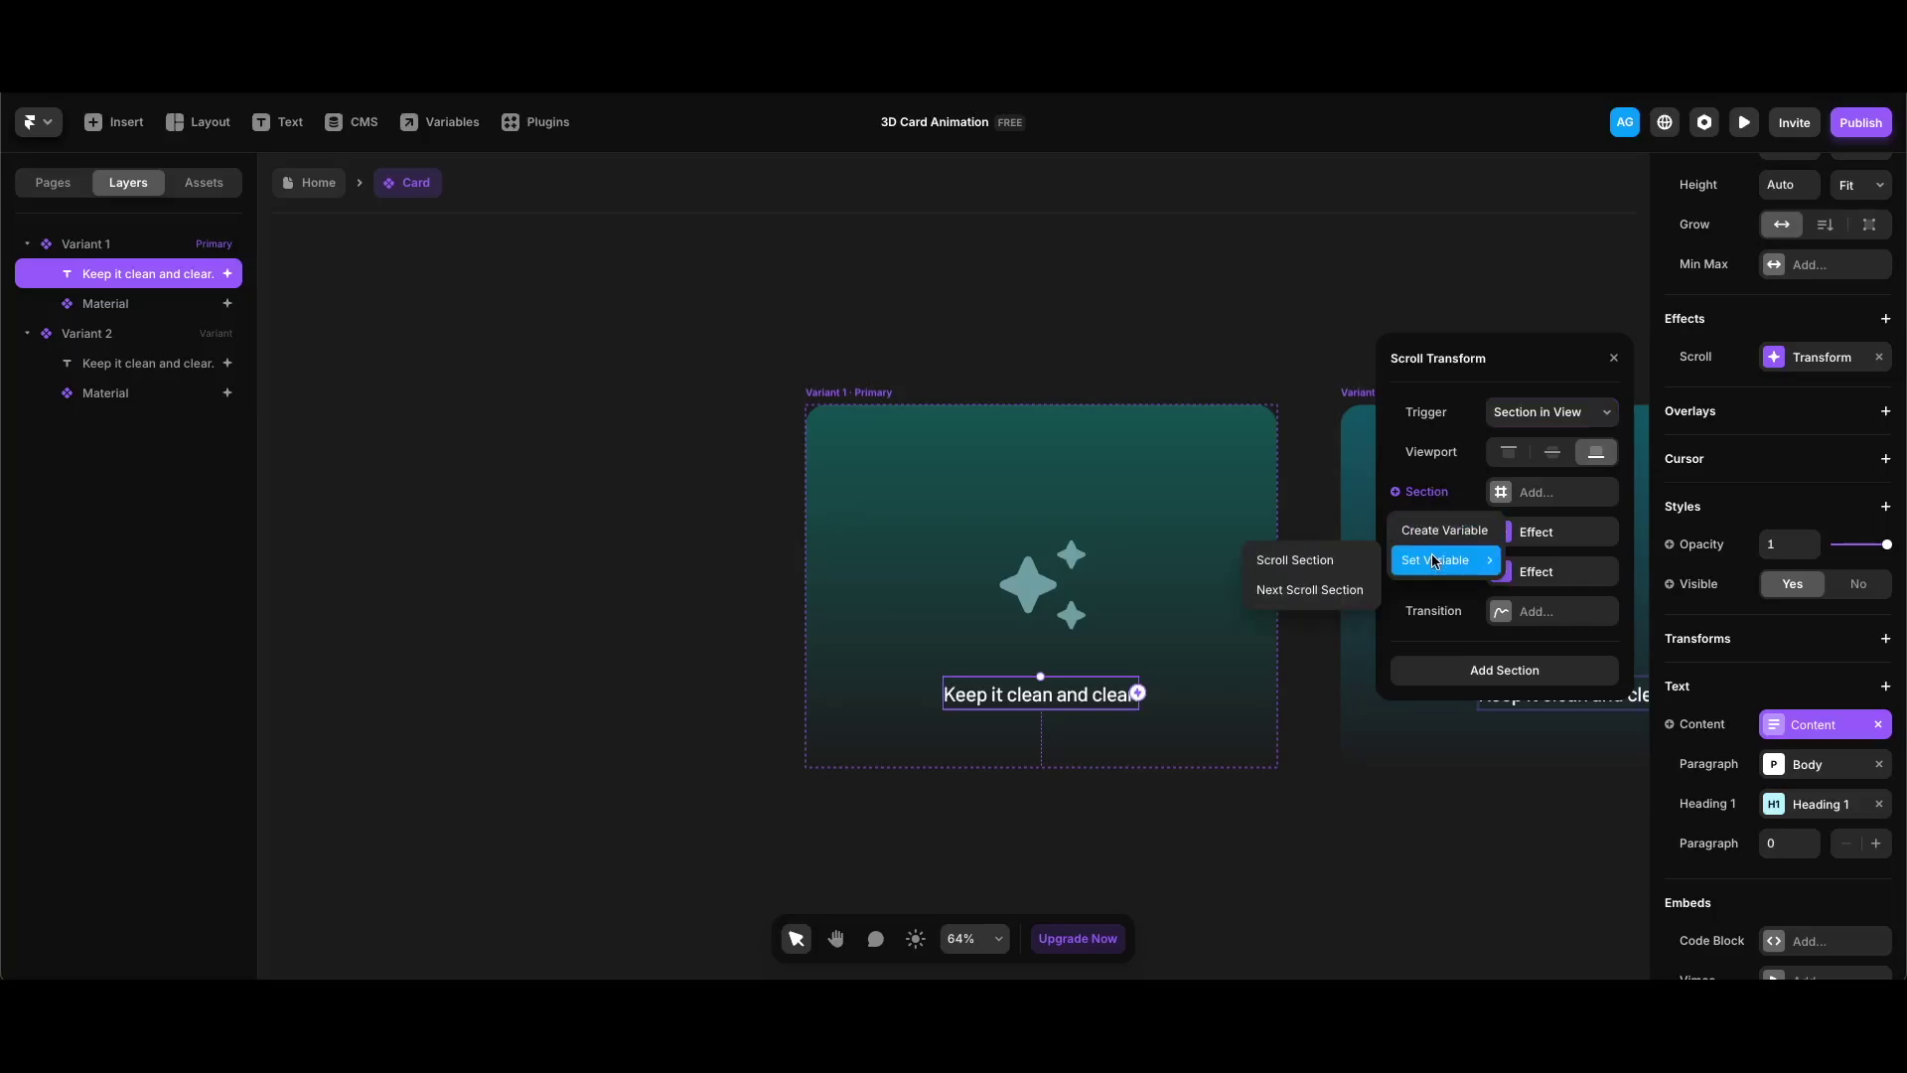
click(1353, 594)
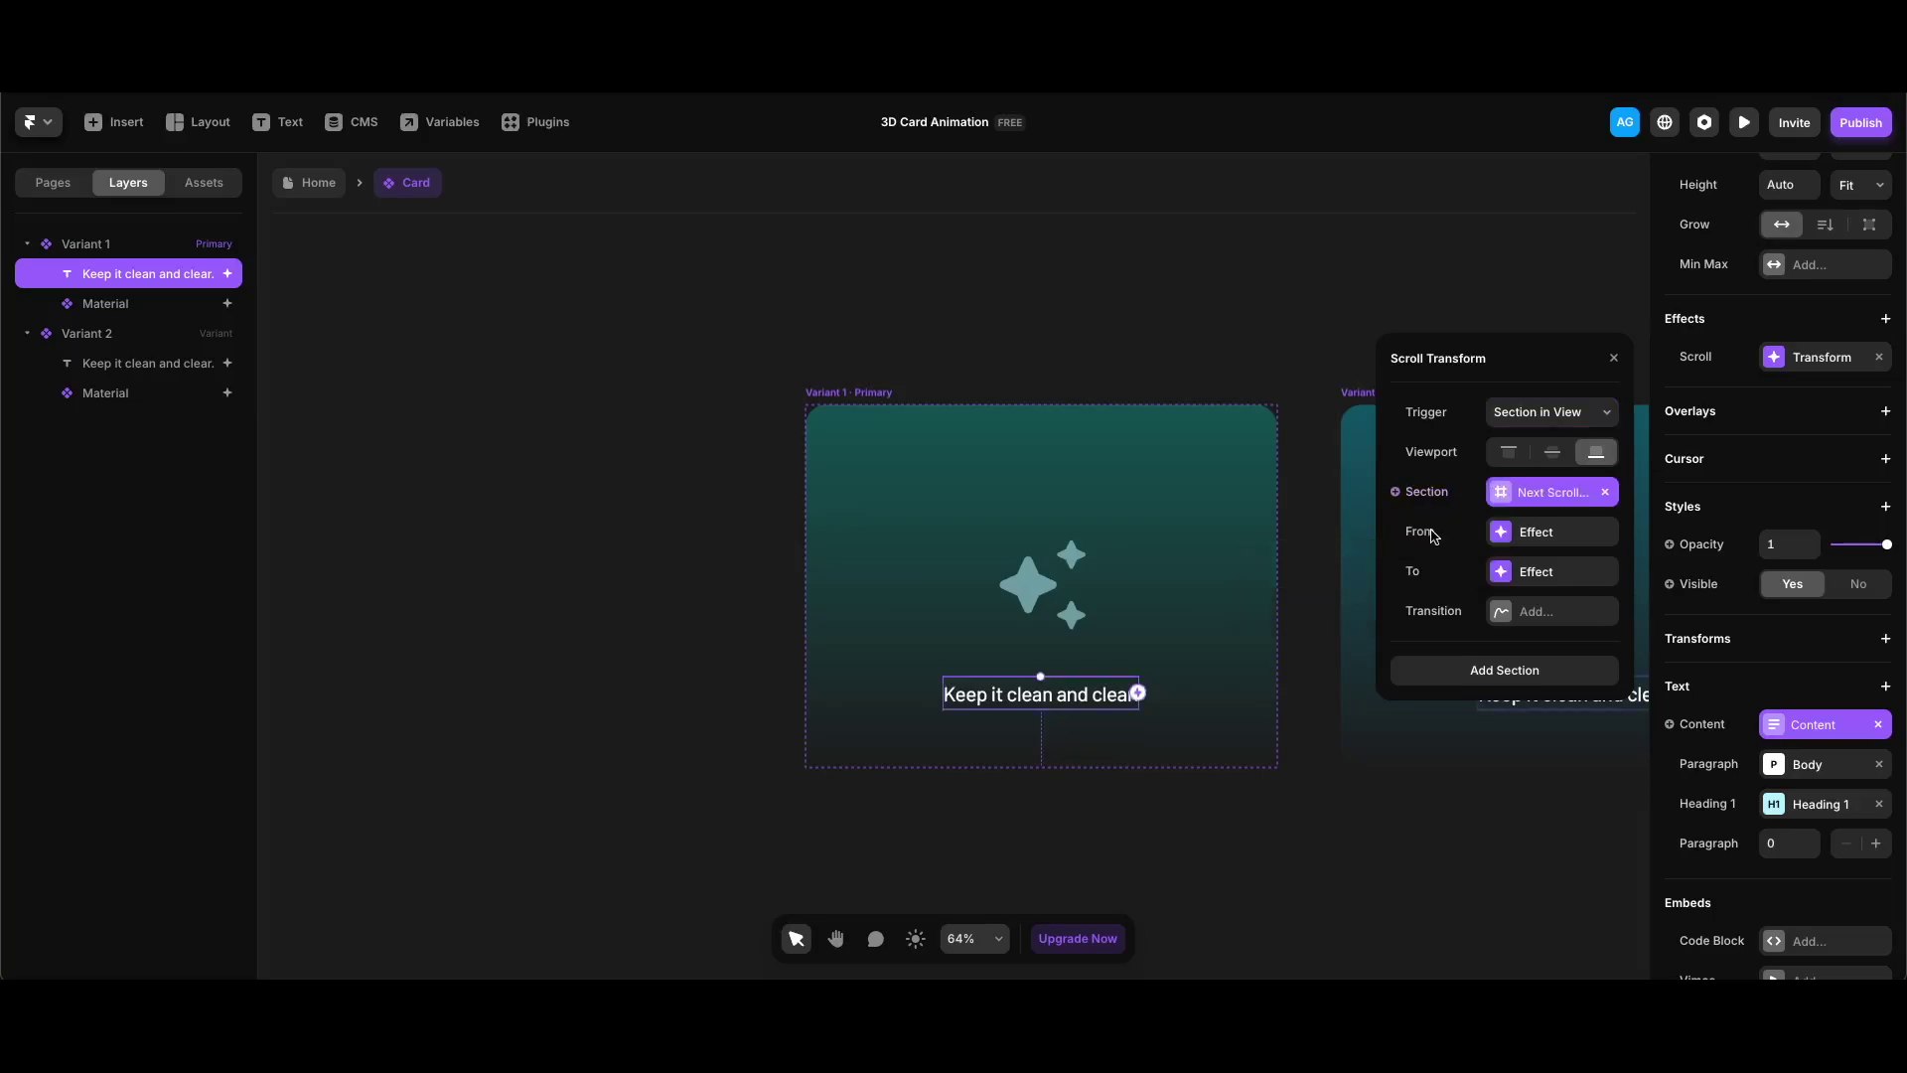
Make the text's transform start at opacity 1 and scale 1 and end at opacity 0
click(1537, 531)
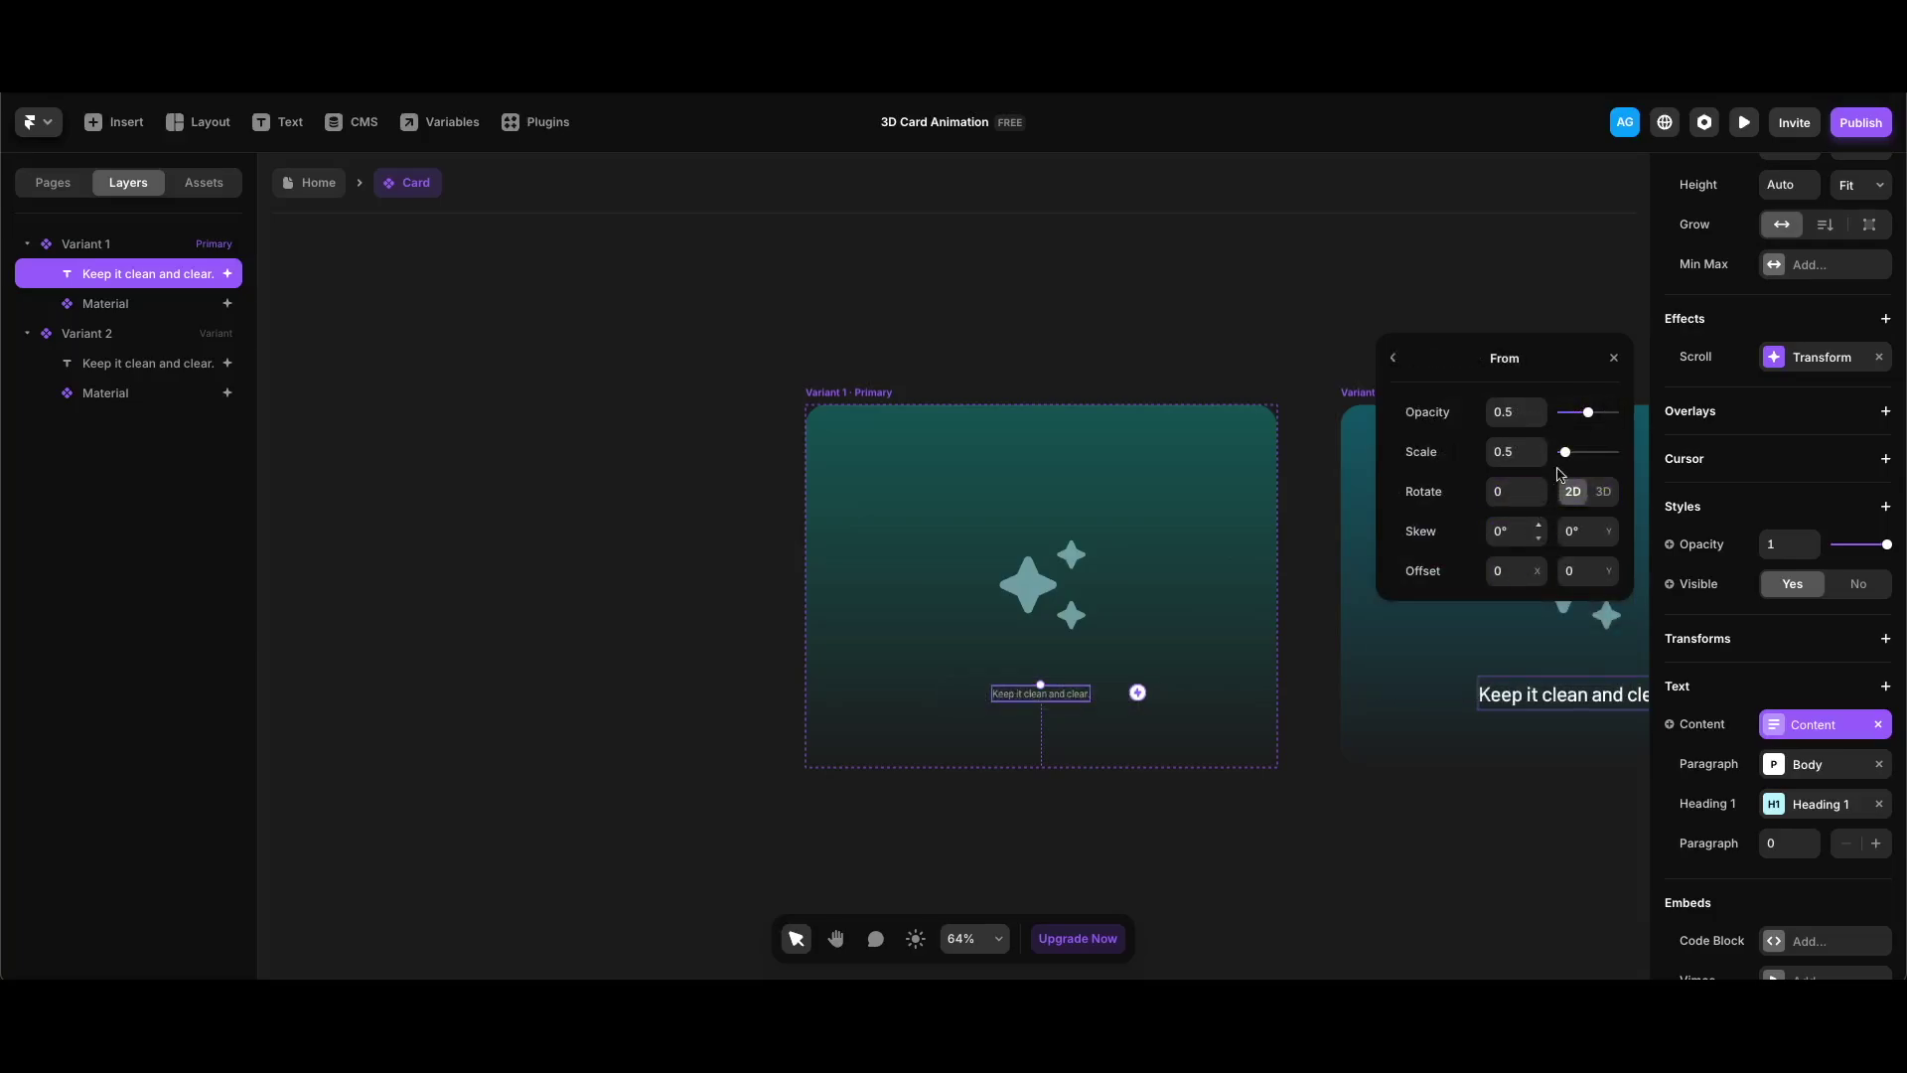
click(1509, 411)
text(1)
click(1509, 452)
text(1)
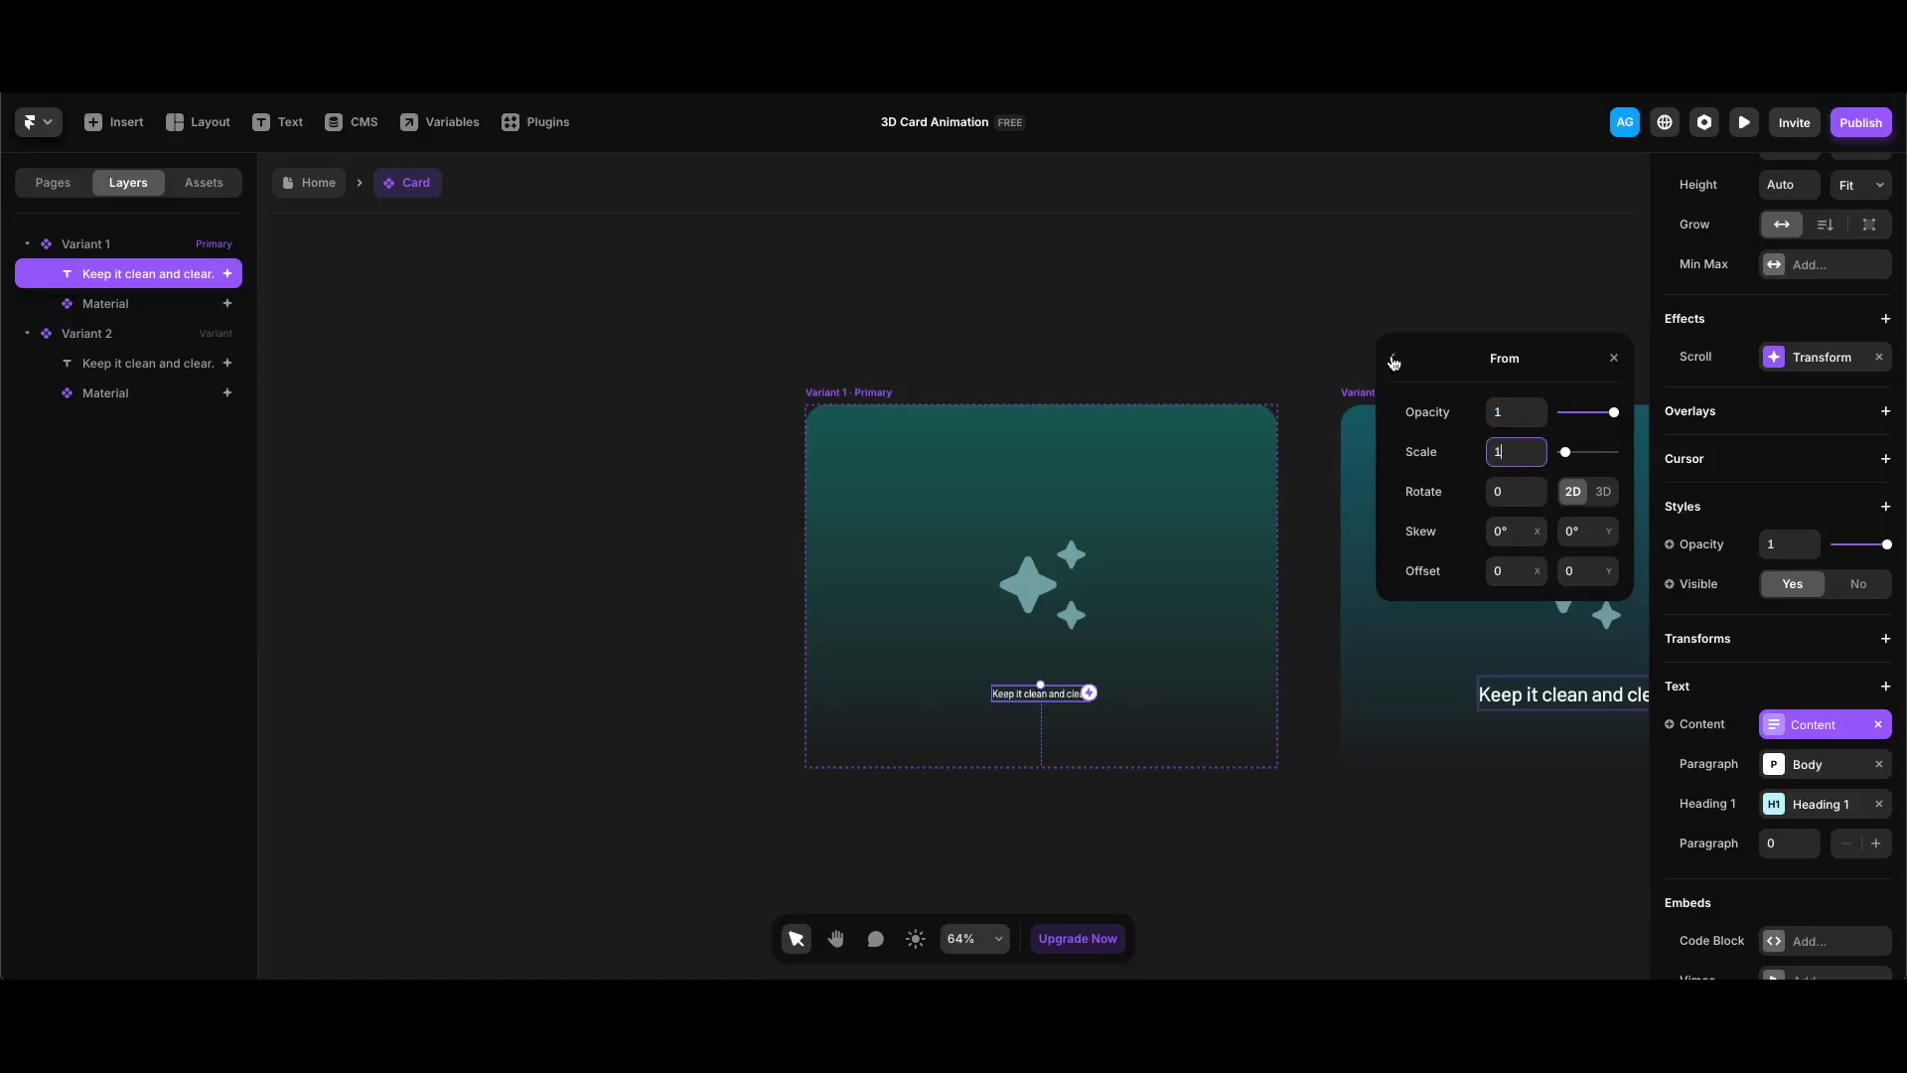
click(1394, 359)
click(1555, 565)
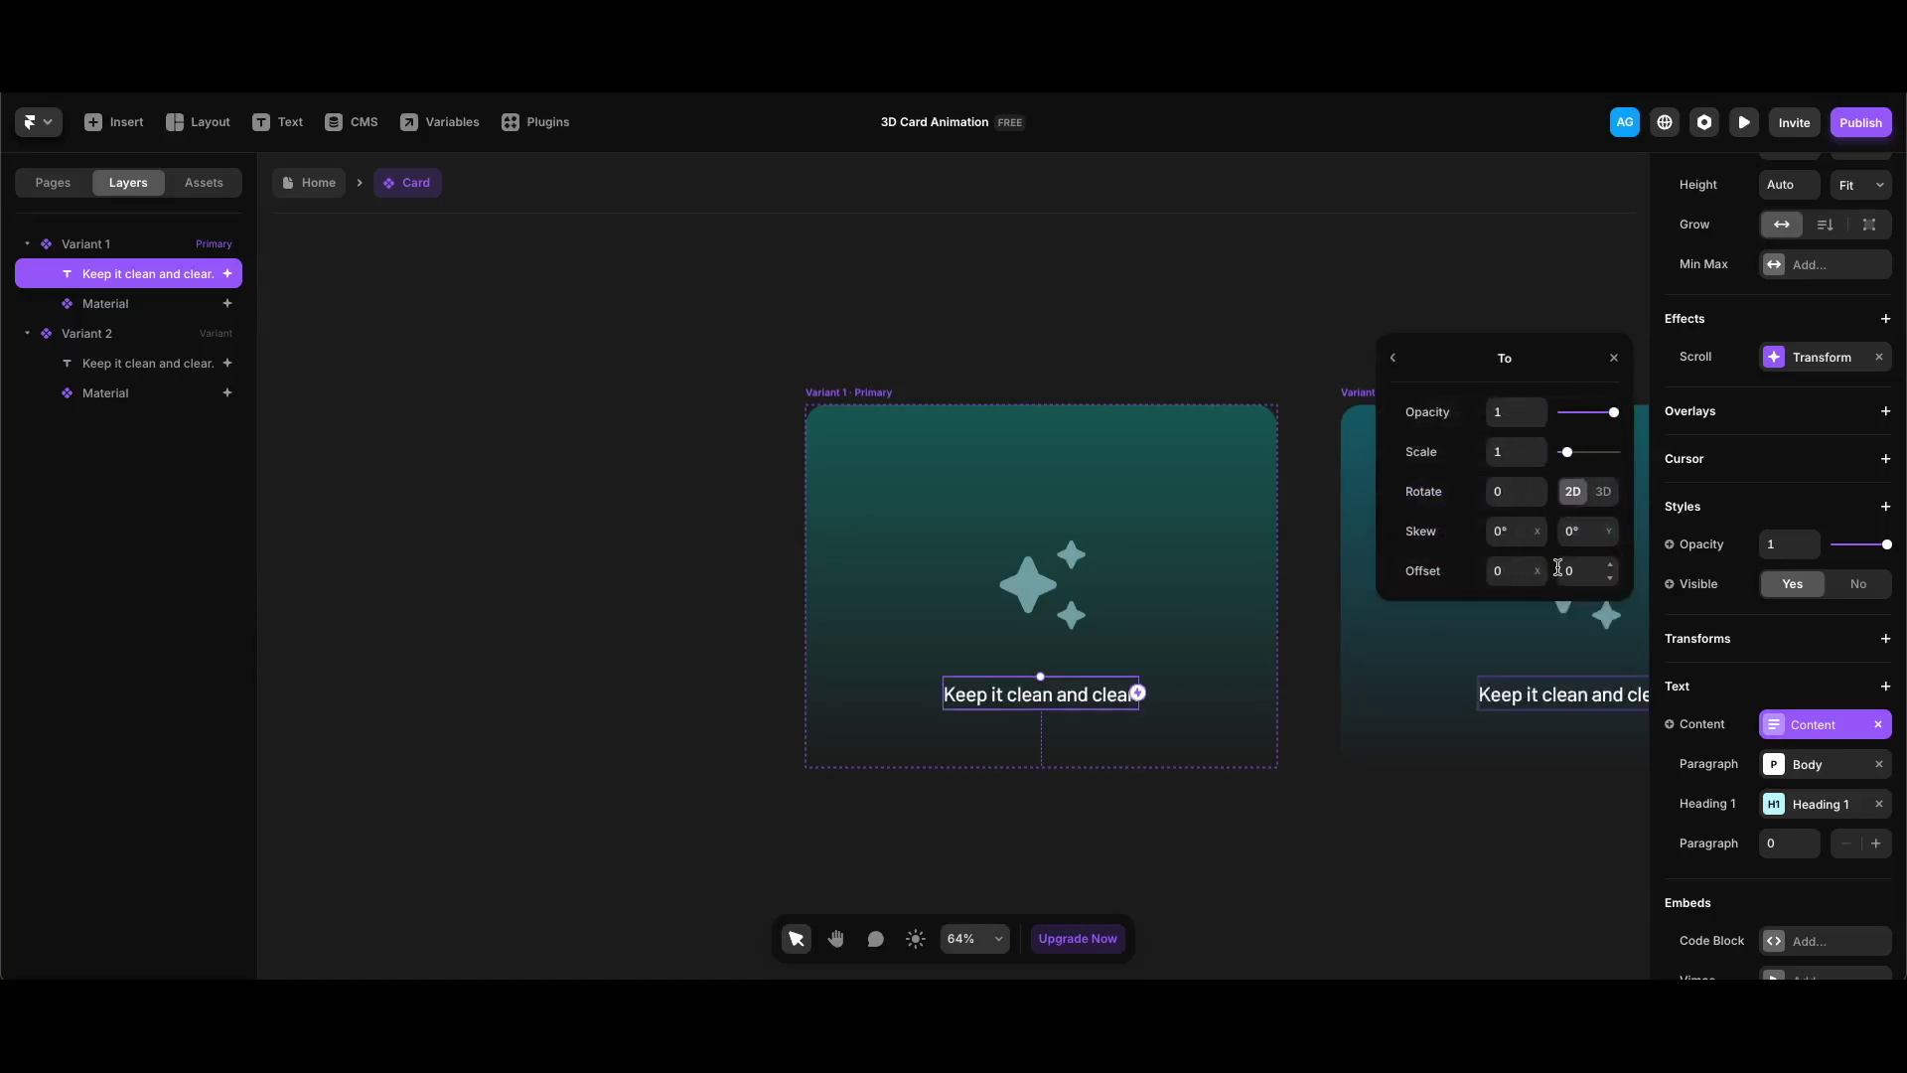
click(1516, 415)
text(0)
key(Return)
click(1394, 359)
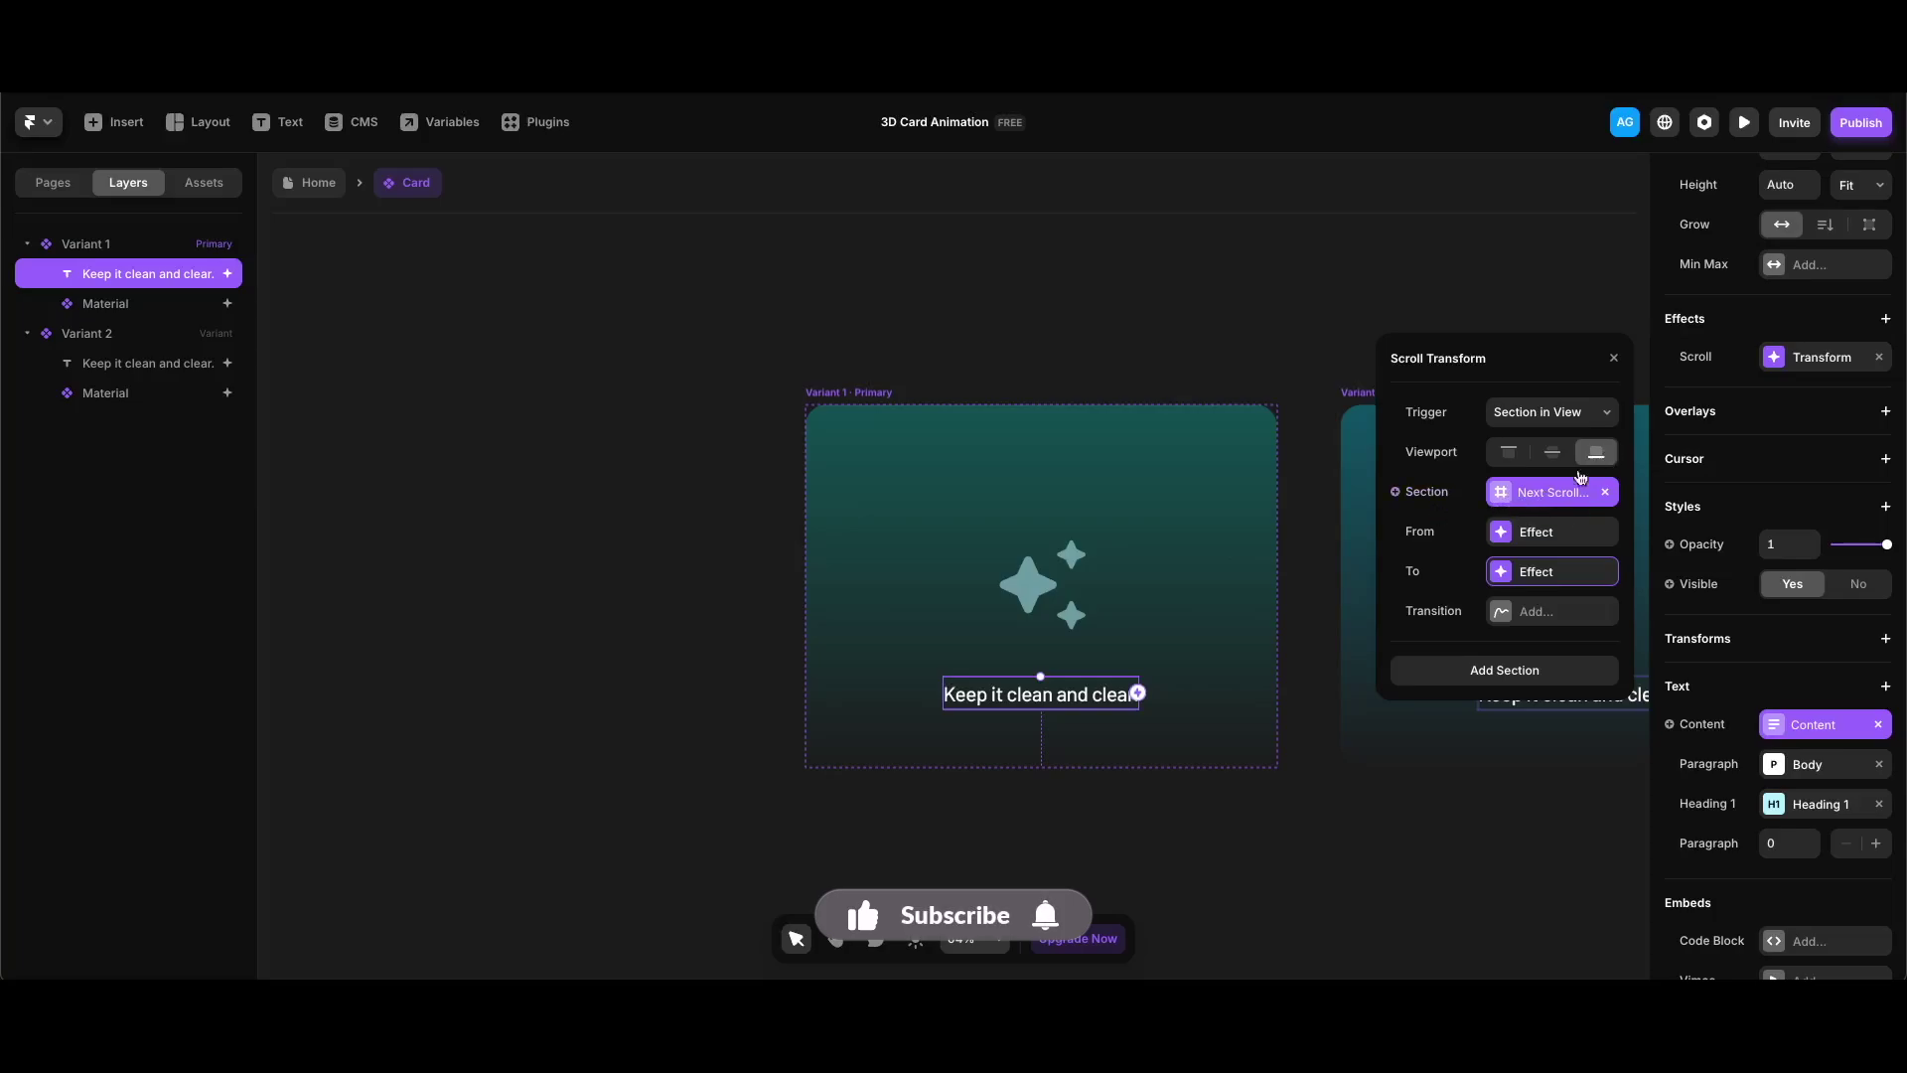
Leave the Card component and scroll the live preview through all four principle sections and back
click(477, 319)
key(Escape)
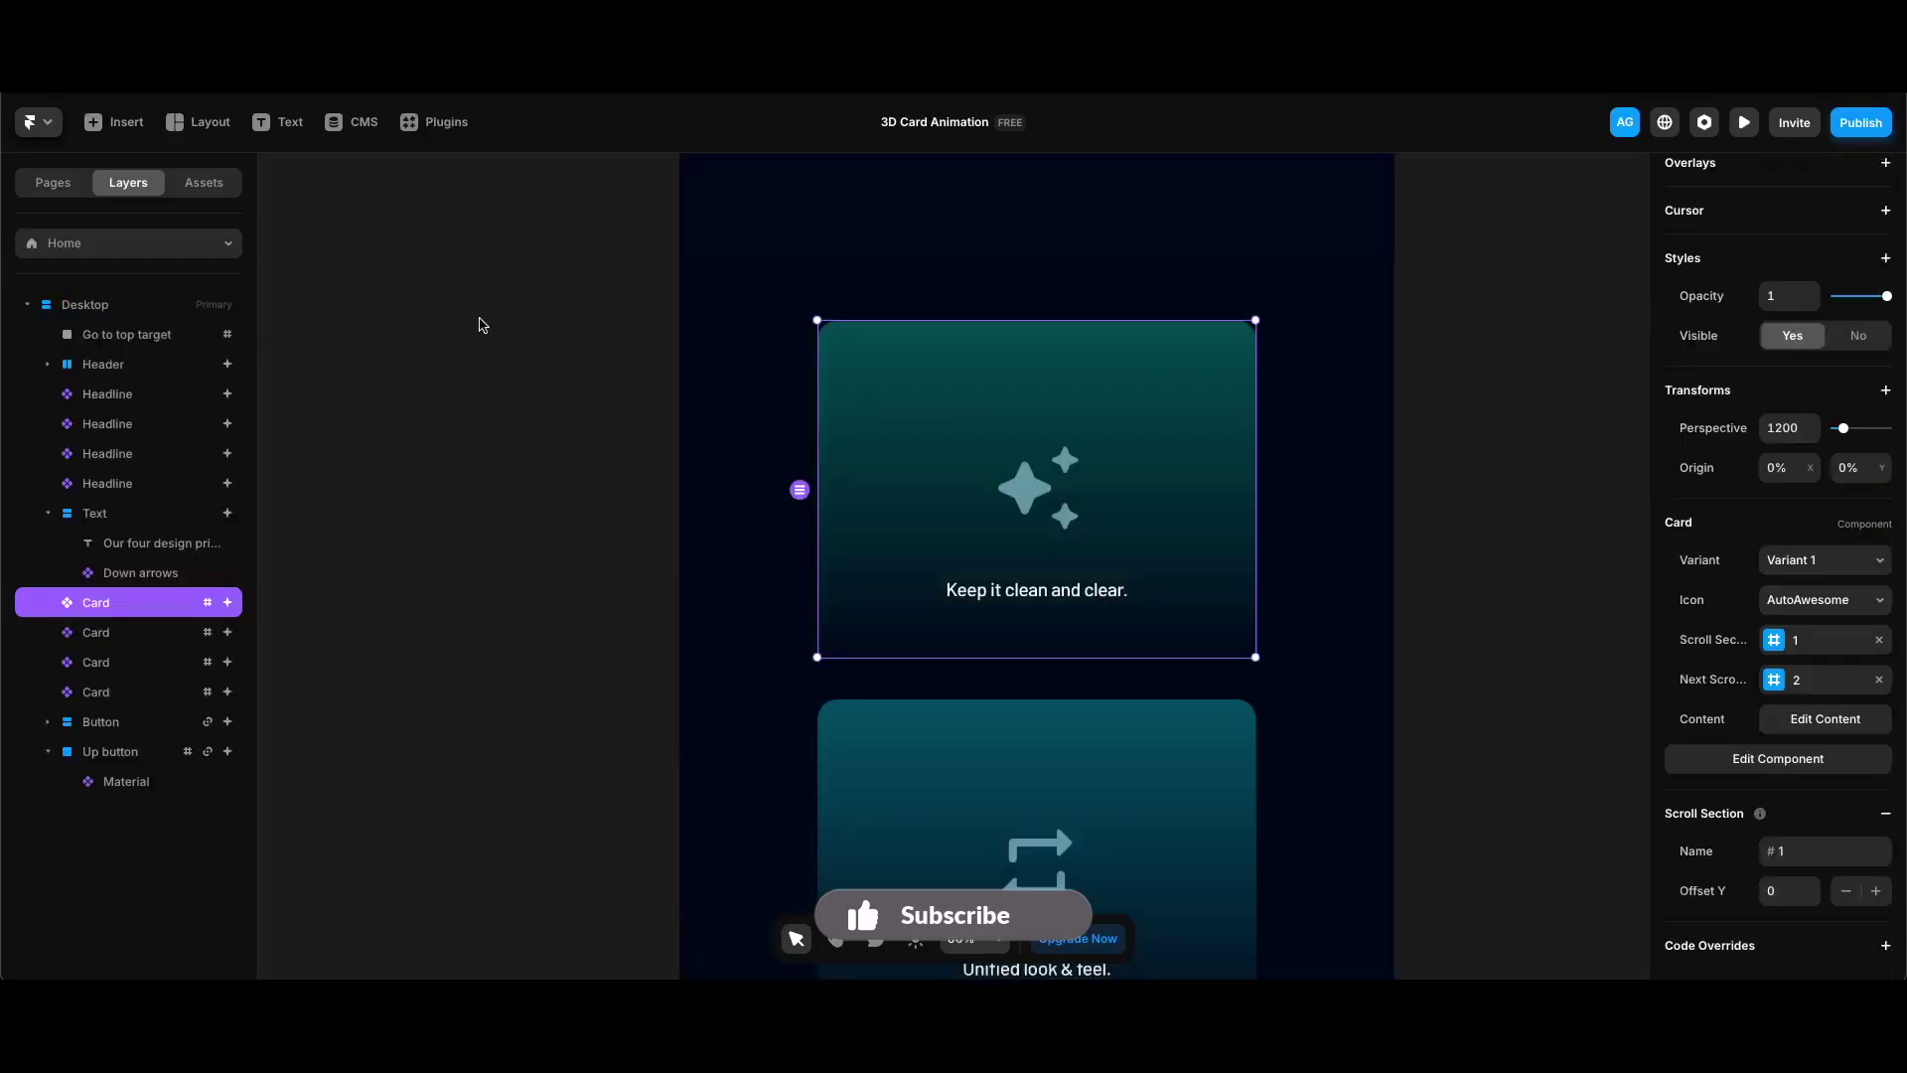
key(super+p)
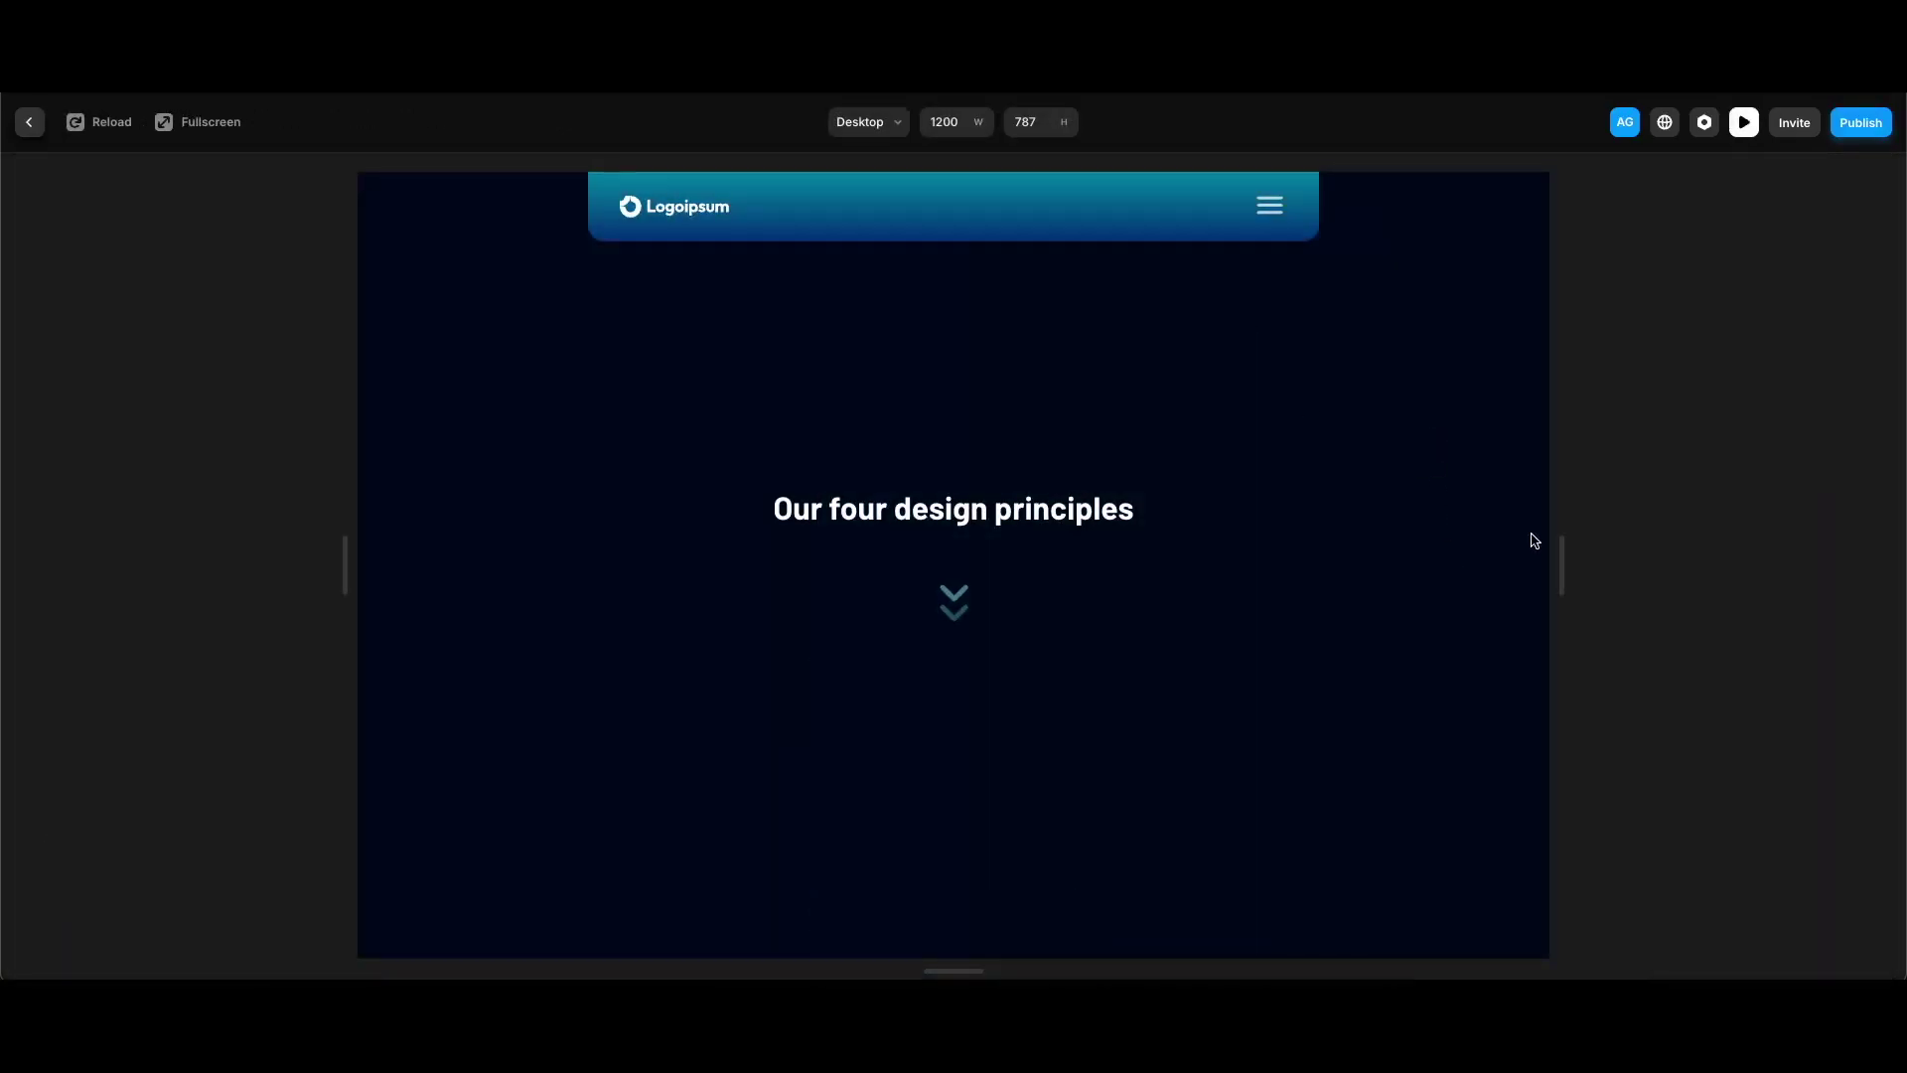
scroll(1545, 327, down, 10)
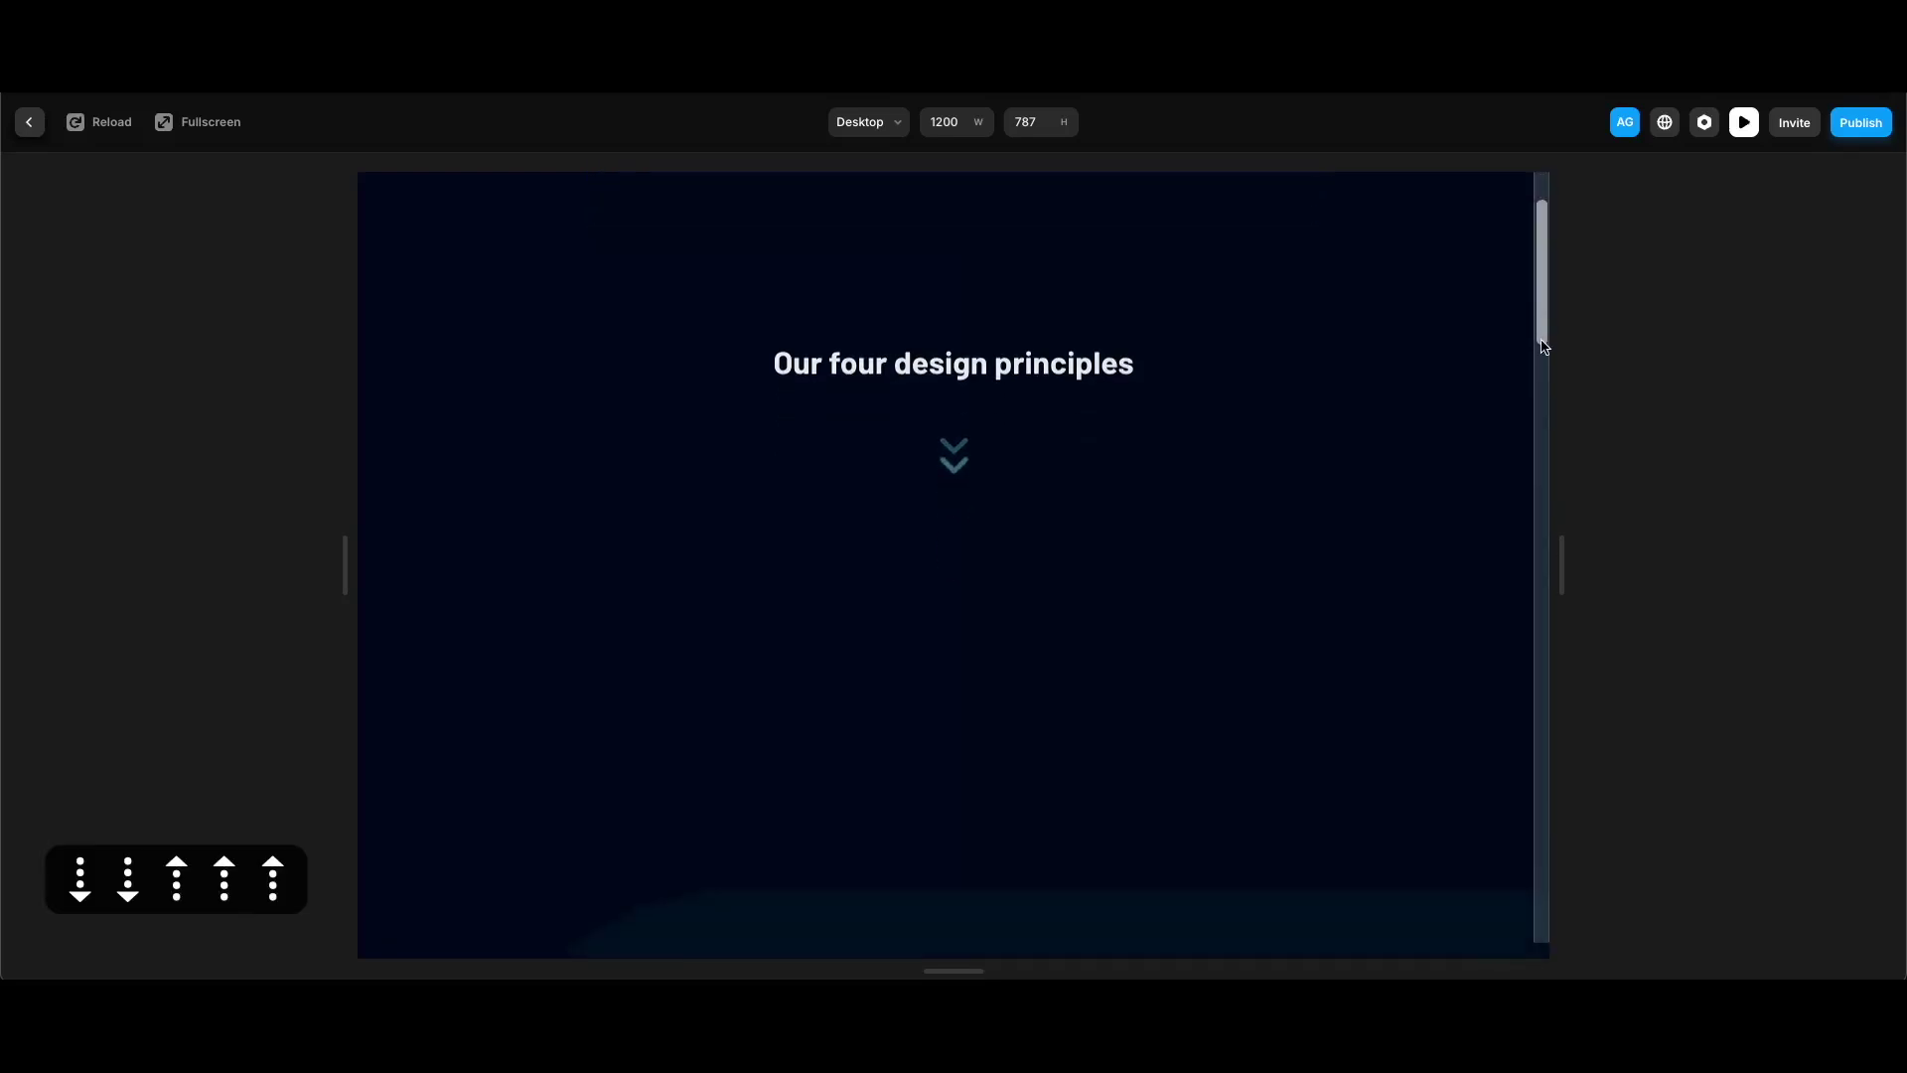
scroll(1547, 371, down, 5)
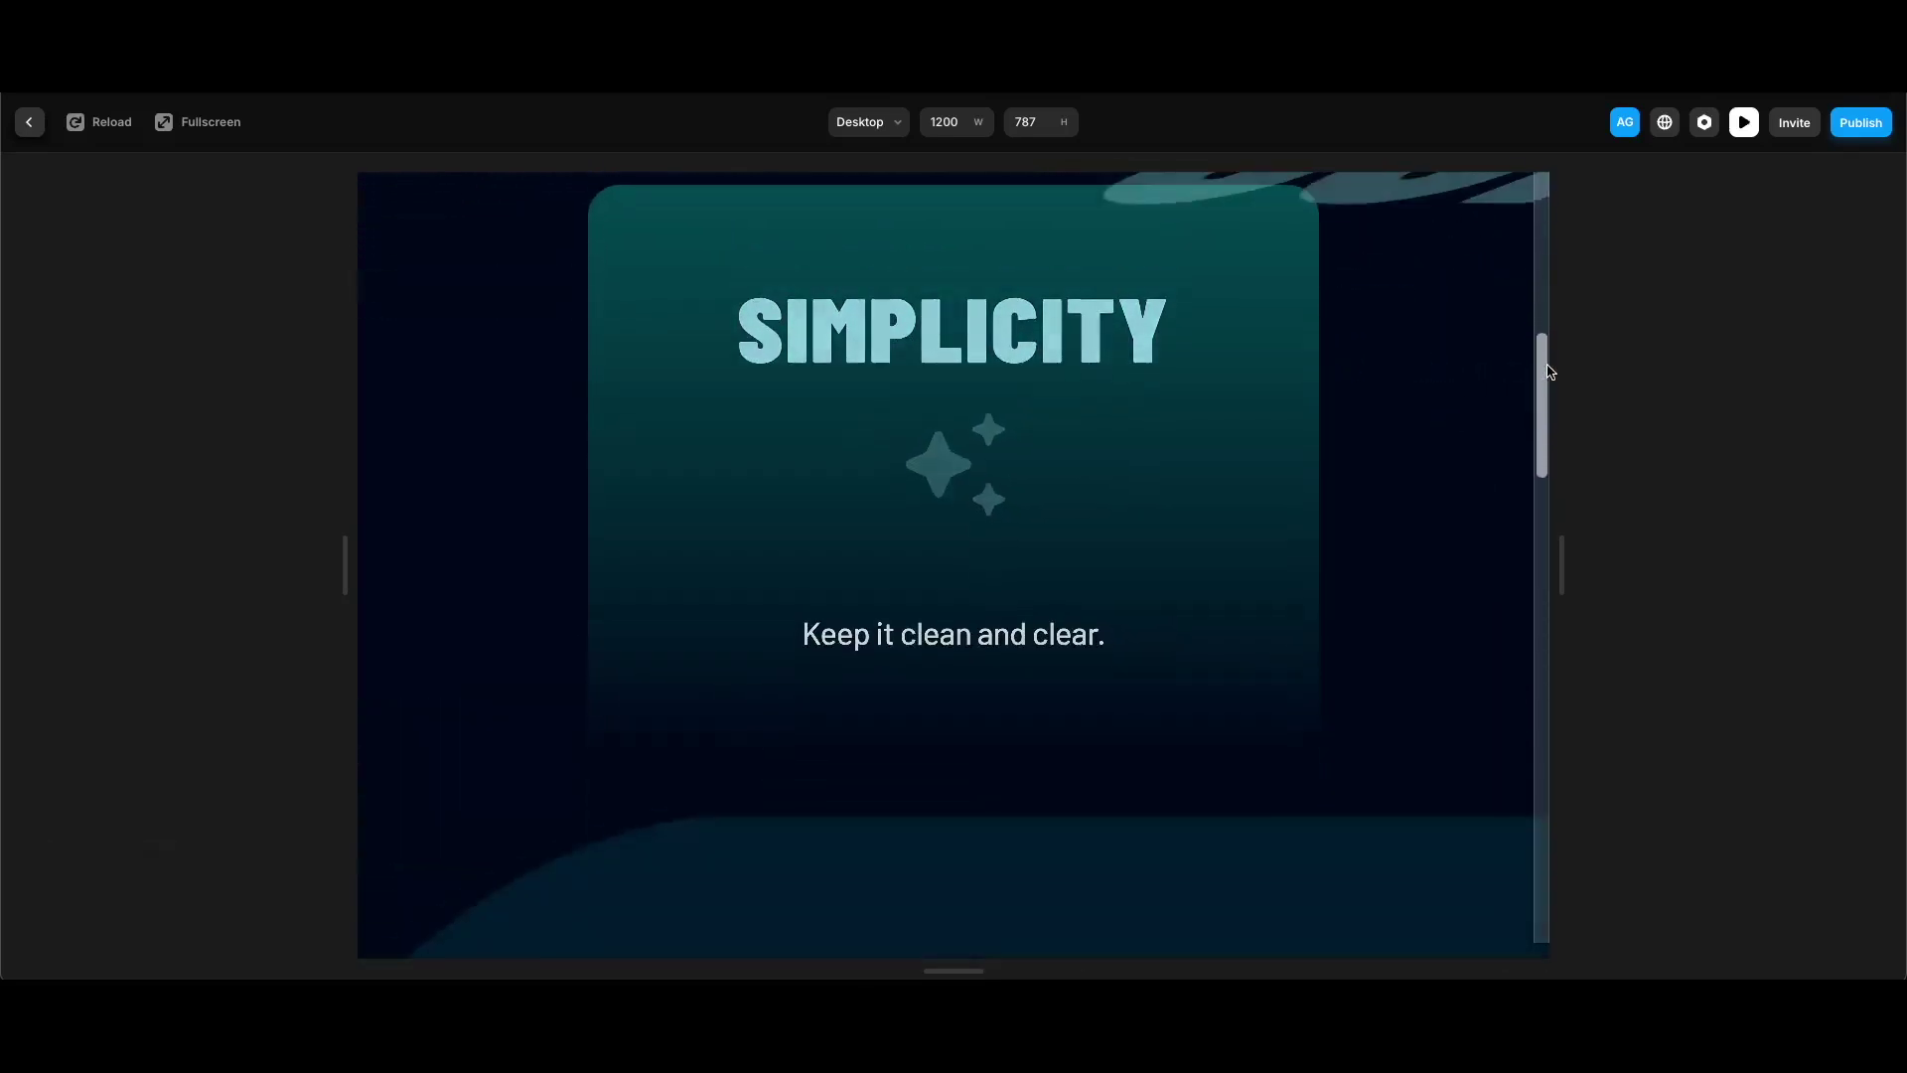
scroll(1548, 370, down, 5)
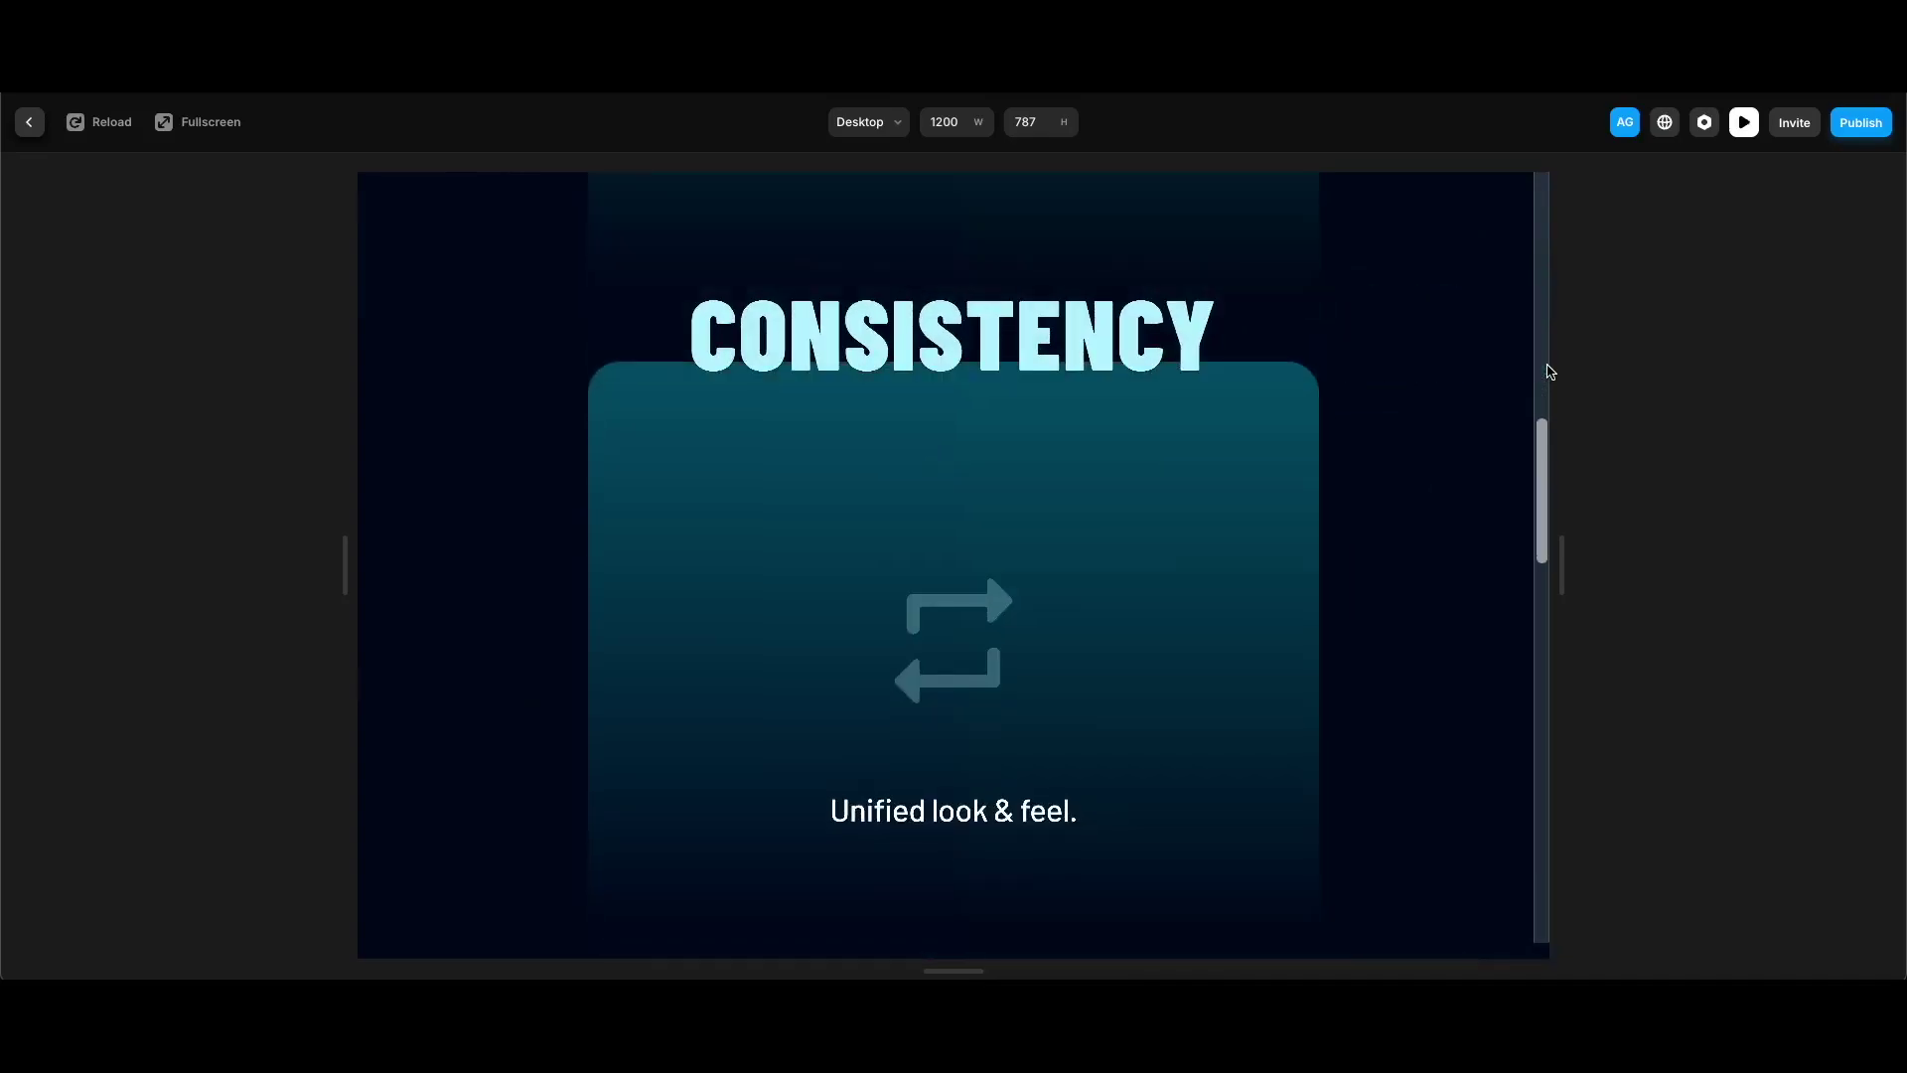
scroll(1547, 372, down, 5)
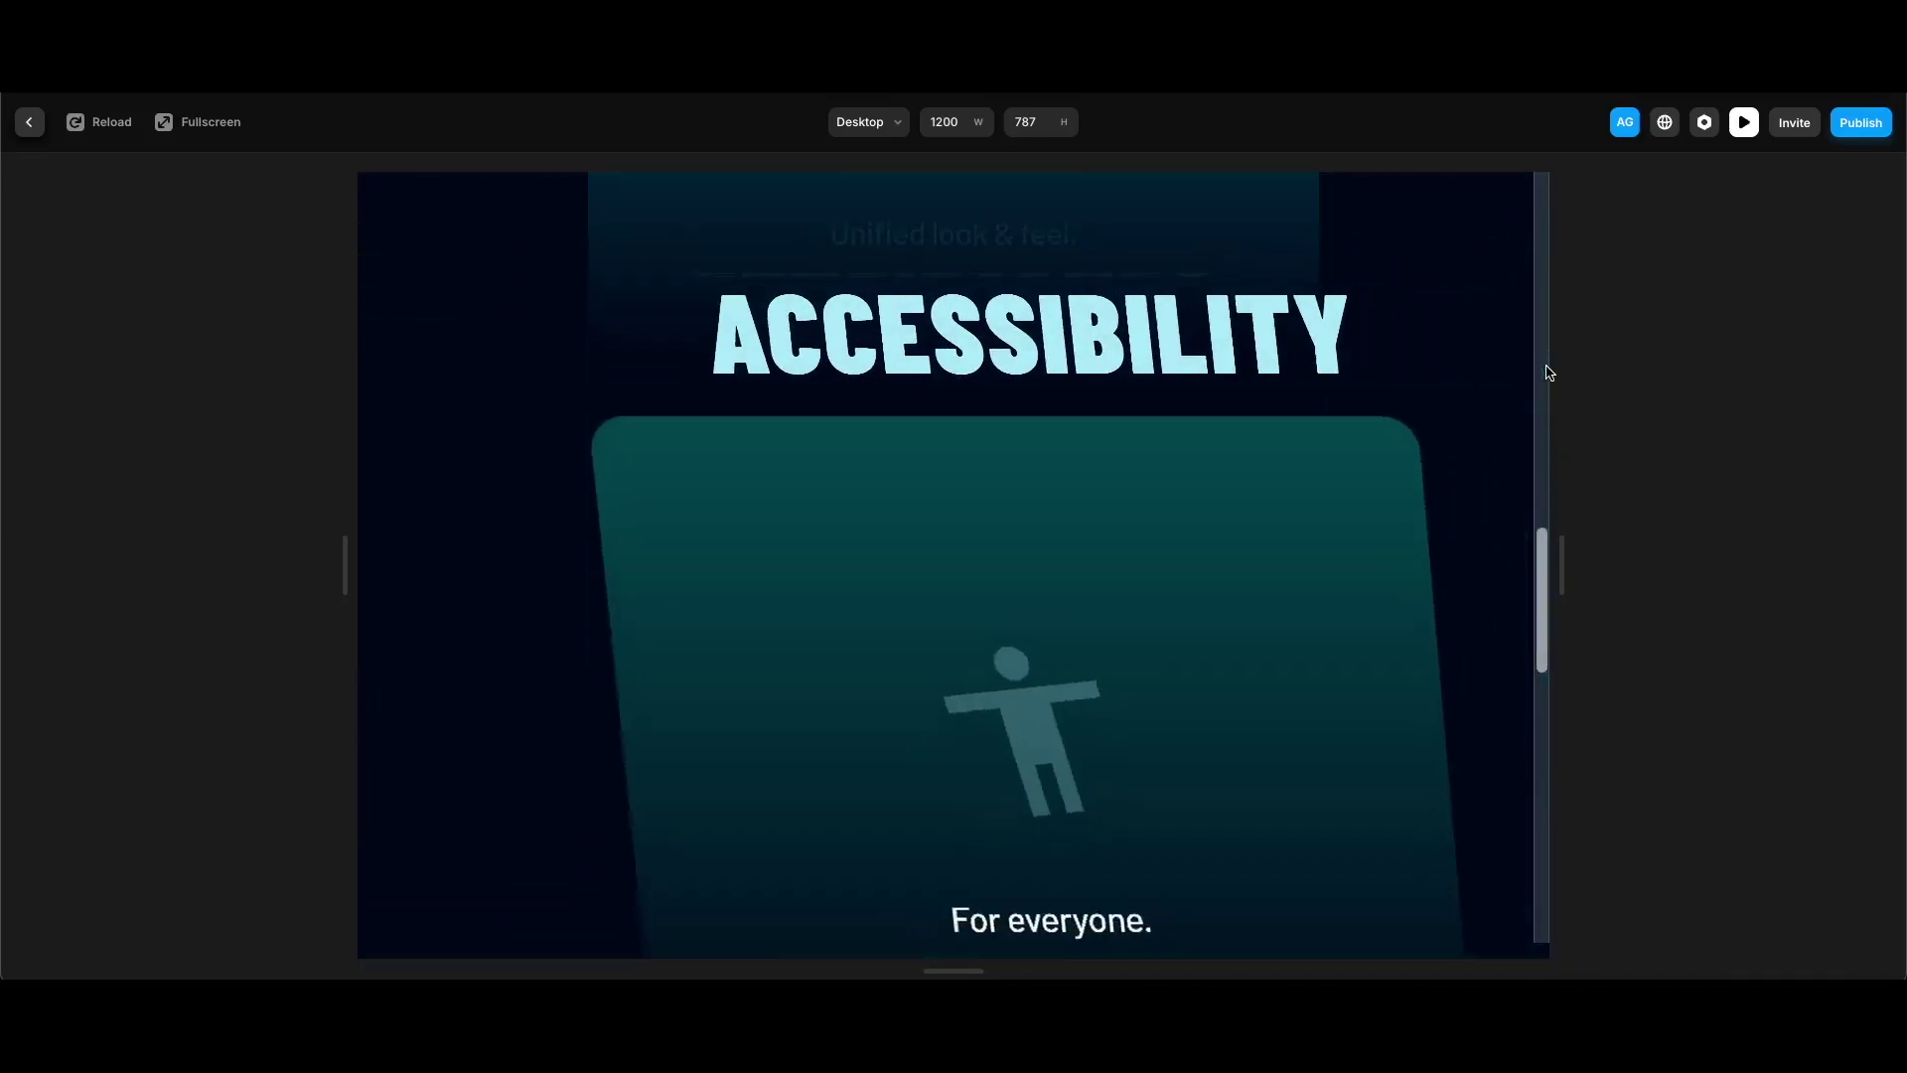
scroll(1547, 373, down, 5)
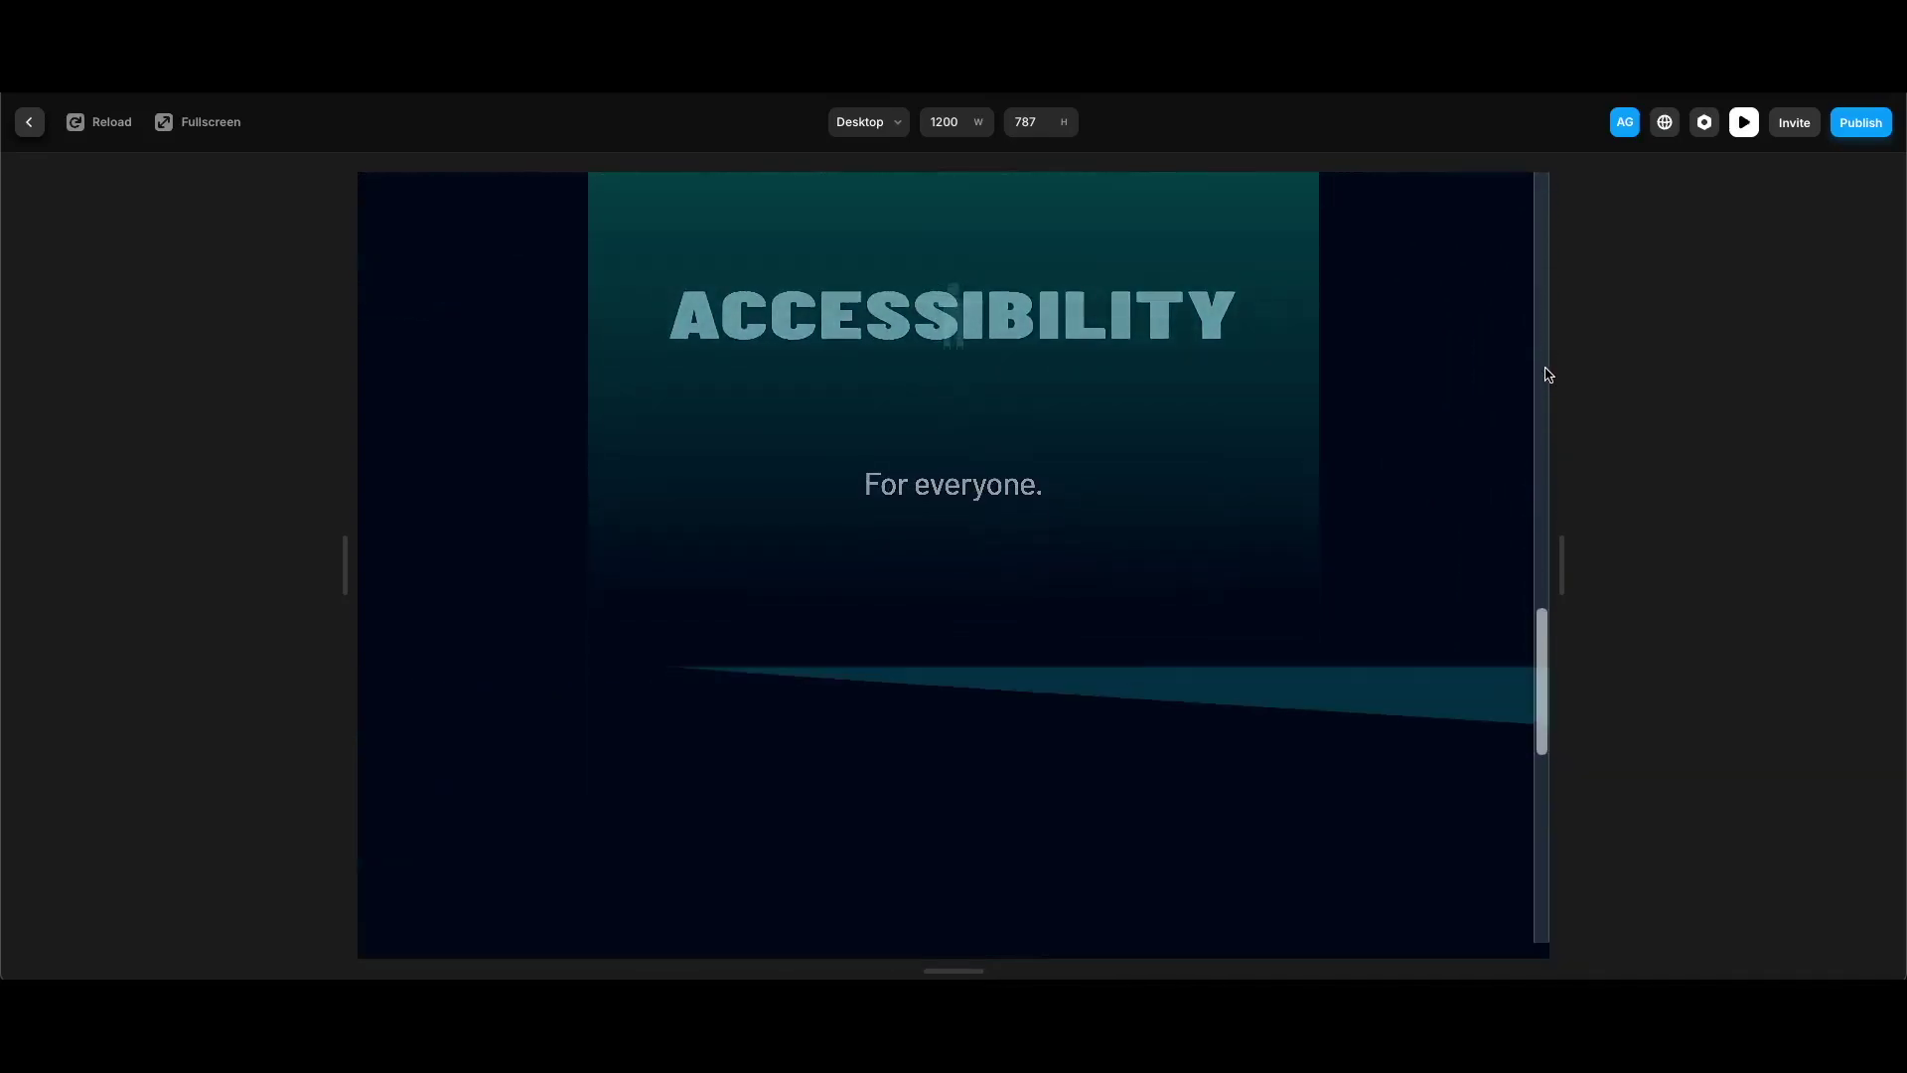
scroll(1547, 373, down, 5)
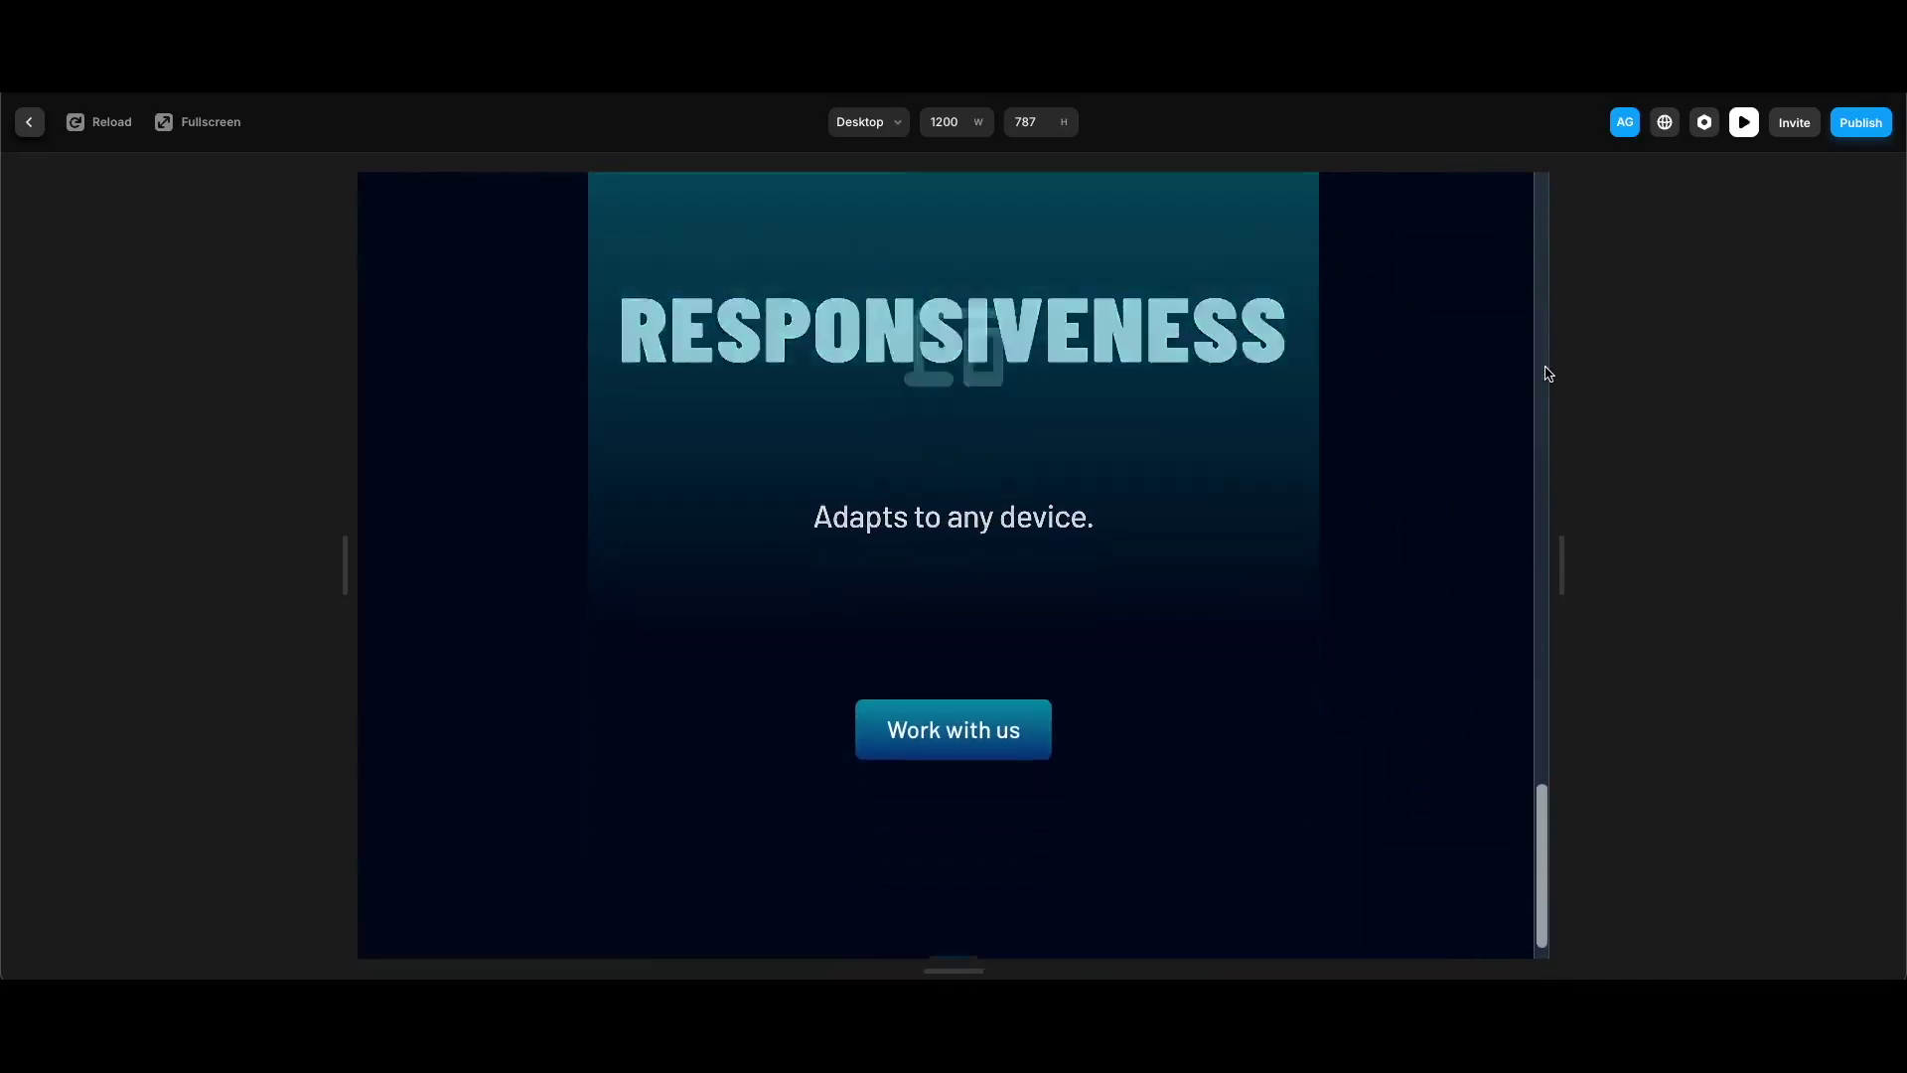
scroll(1547, 373, up, 15)
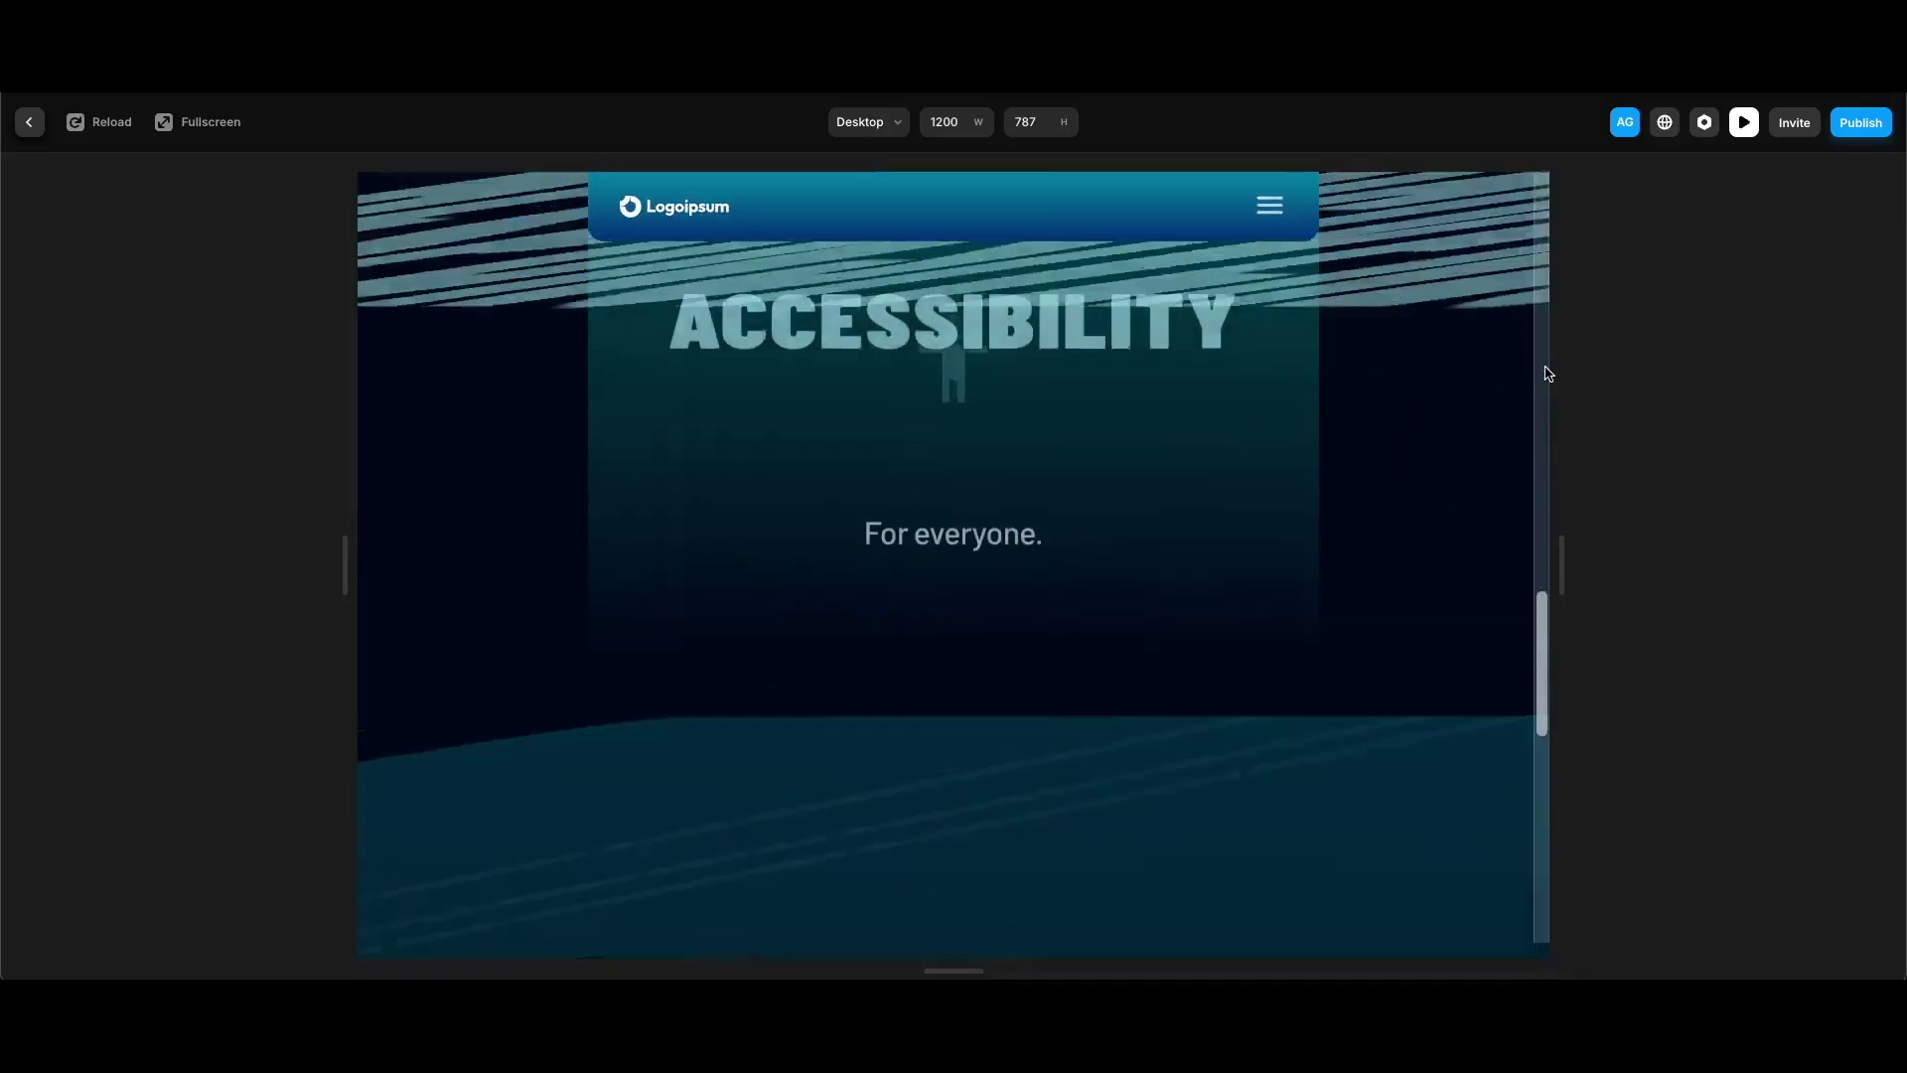
scroll(1547, 373, up, 10)
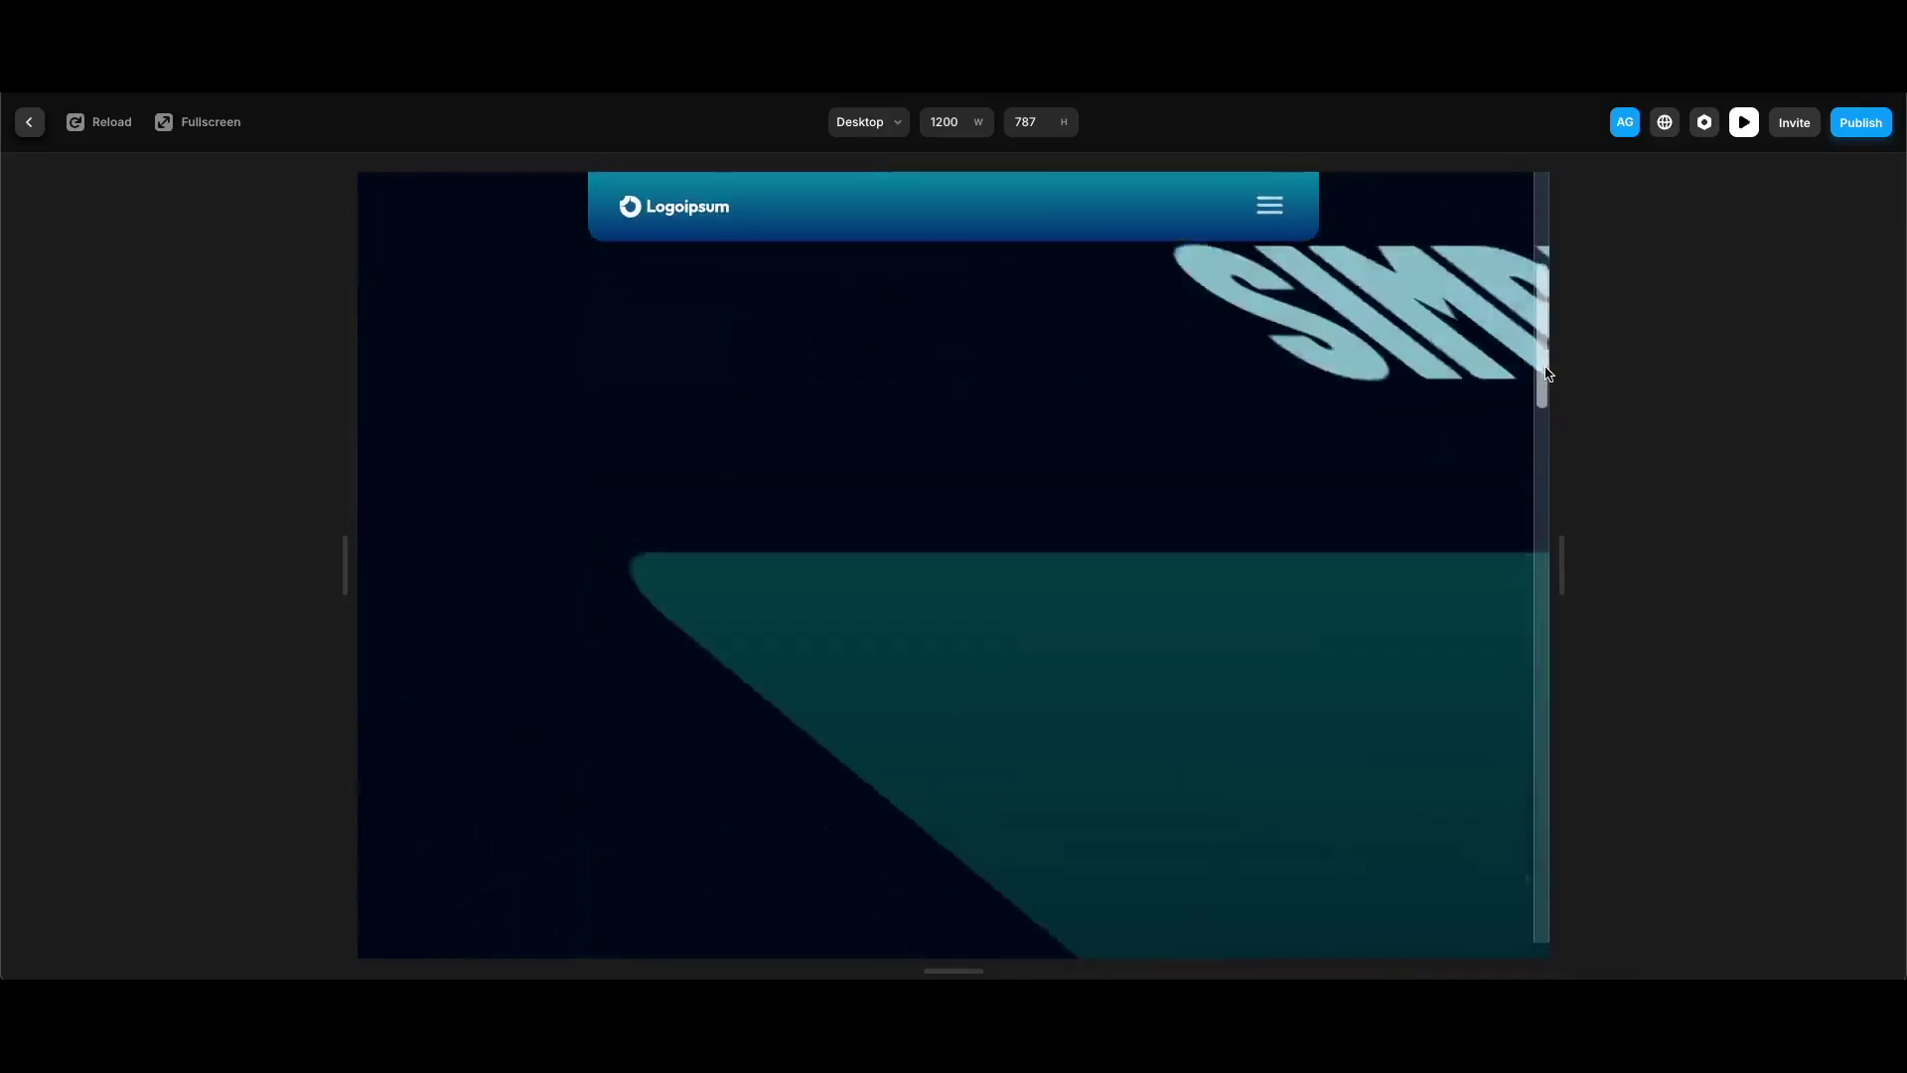